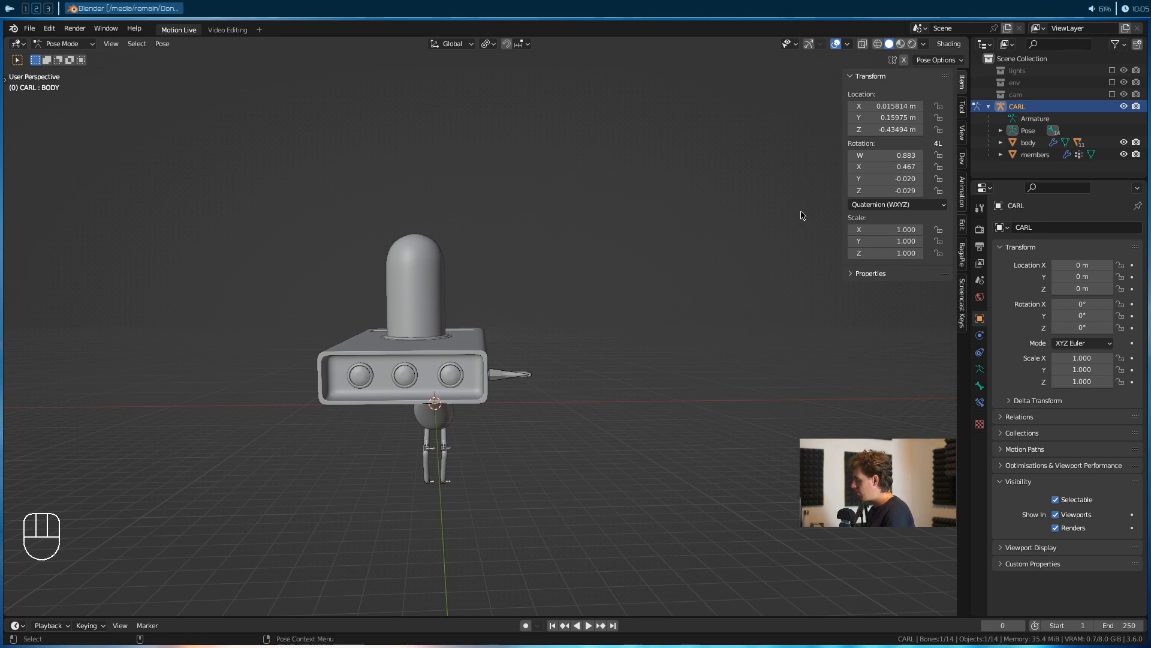
Hide the viewport's sidebar and enlarge the timeline area so that its frames are shown, keeping a single 3D viewport
key("n")
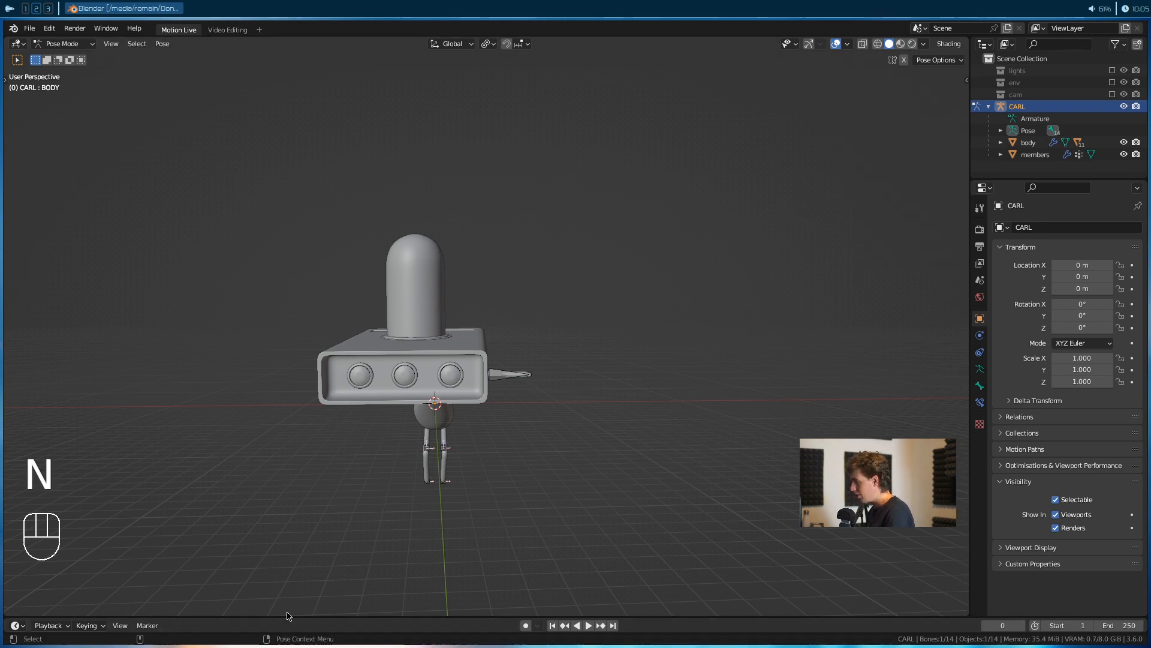
left_click_drag(293, 617, 298, 570)
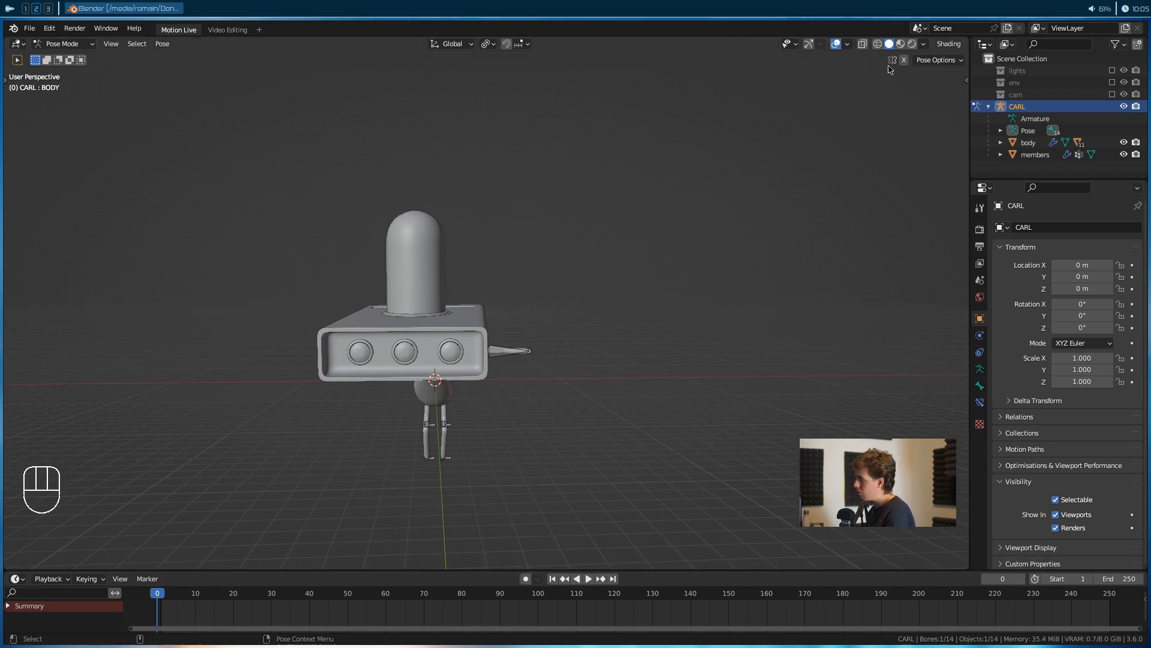
left_click_drag(964, 39, 564, 78)
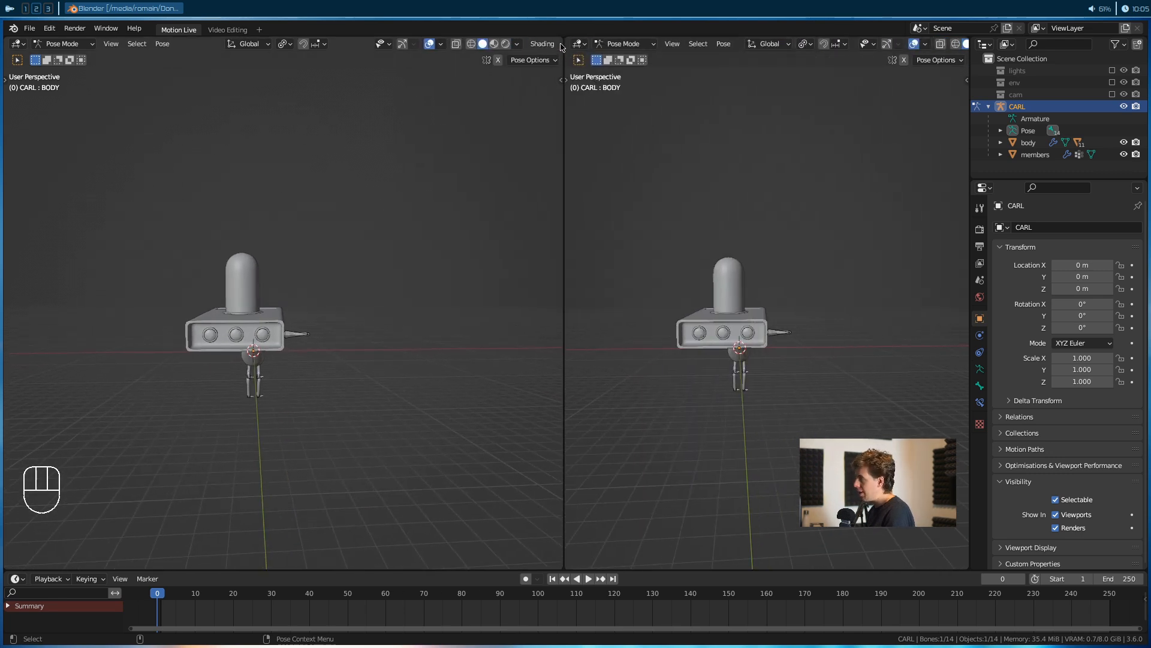
left_click_drag(562, 43, 602, 231)
Reset the pose of the CARL rig by clearing the rotation and location of all its bones
left_click_drag(577, 353, 524, 310, "alt")
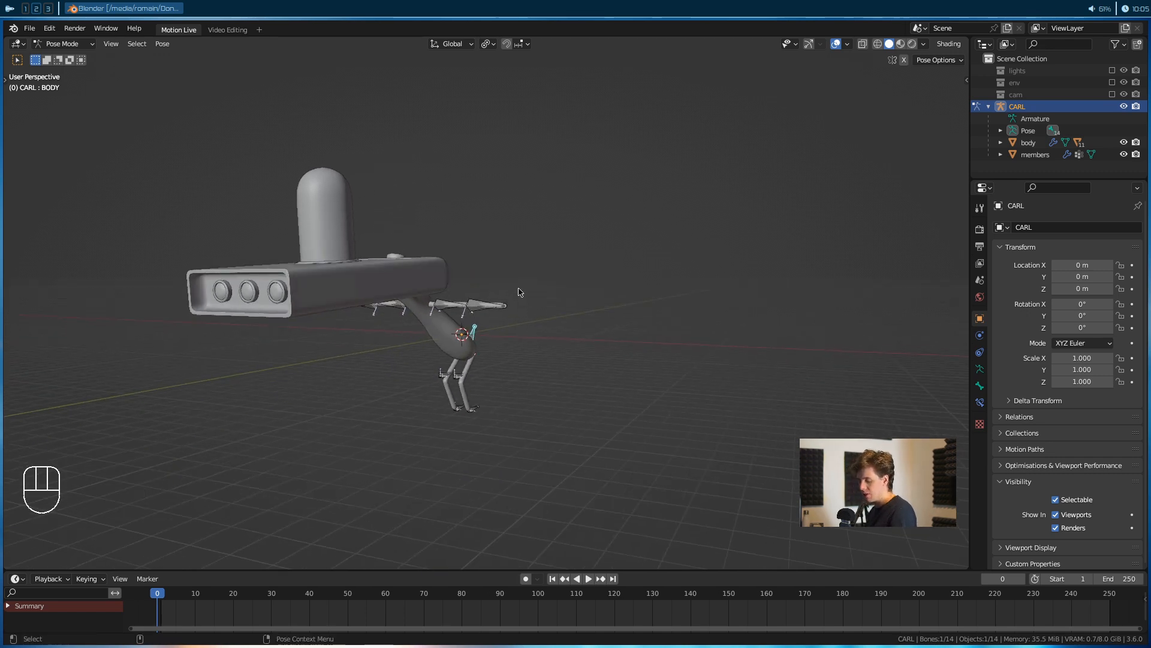
left_click_drag(475, 295, 544, 337, "alt")
key("a")
key("alt+r")
key("alt+g")
scroll(461, 333, "down", 2)
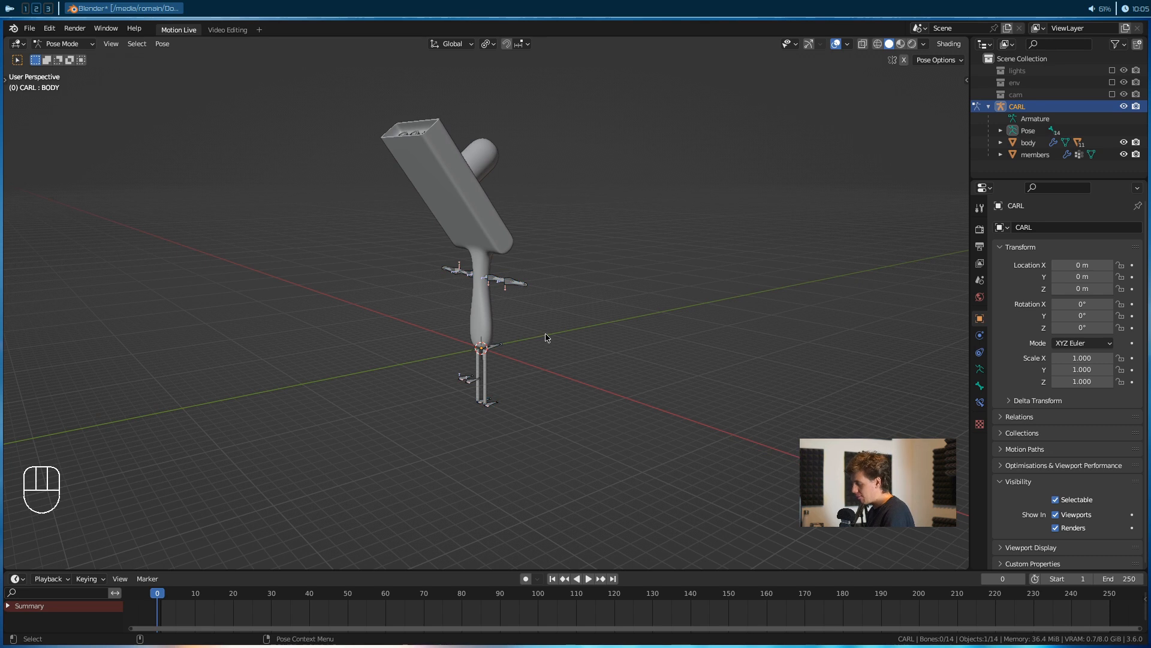
Switch the CARL armature from Pose Mode to Object Mode
key("ctrl+Tab")
left_click(538, 248)
scroll(539, 250, "down", 6)
left_click_drag(570, 329, 512, 340, "alt")
scroll(480, 330, "up", 5)
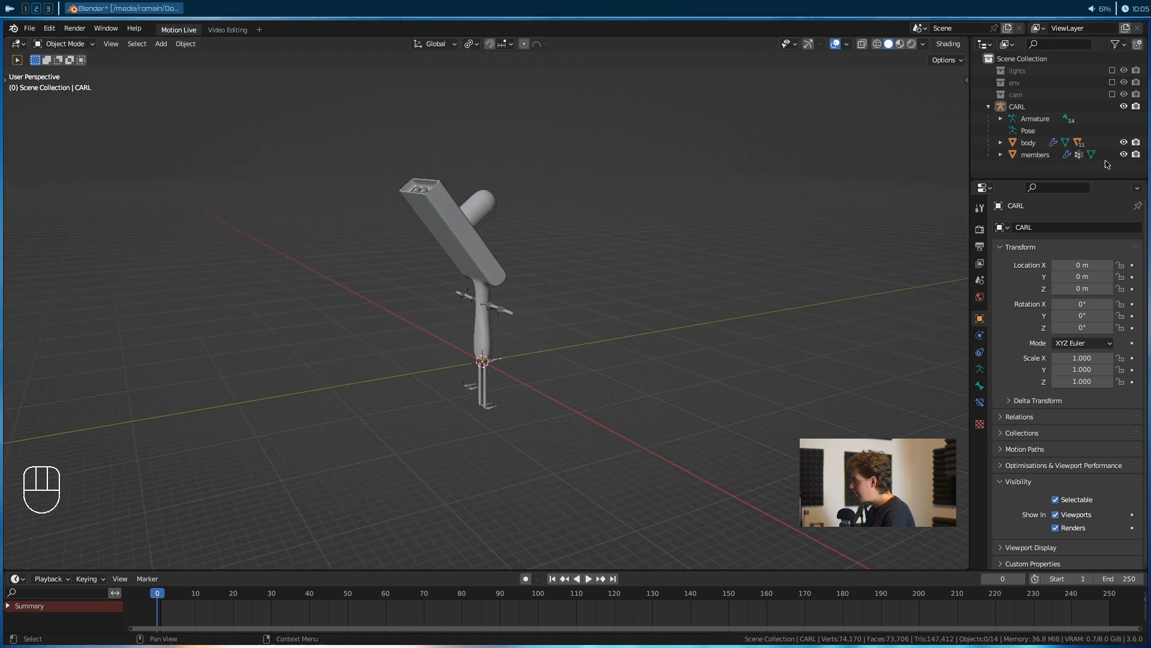
Include the env and cam collections in the view layer, and exclude the lights collection again after turning it on
left_click_drag(1113, 94, 1113, 70)
scroll(693, 272, "down", 4)
left_click_drag(693, 272, 694, 218, "alt")
scroll(371, 328, "up", 4)
left_click_drag(371, 328, 482, 360, "alt")
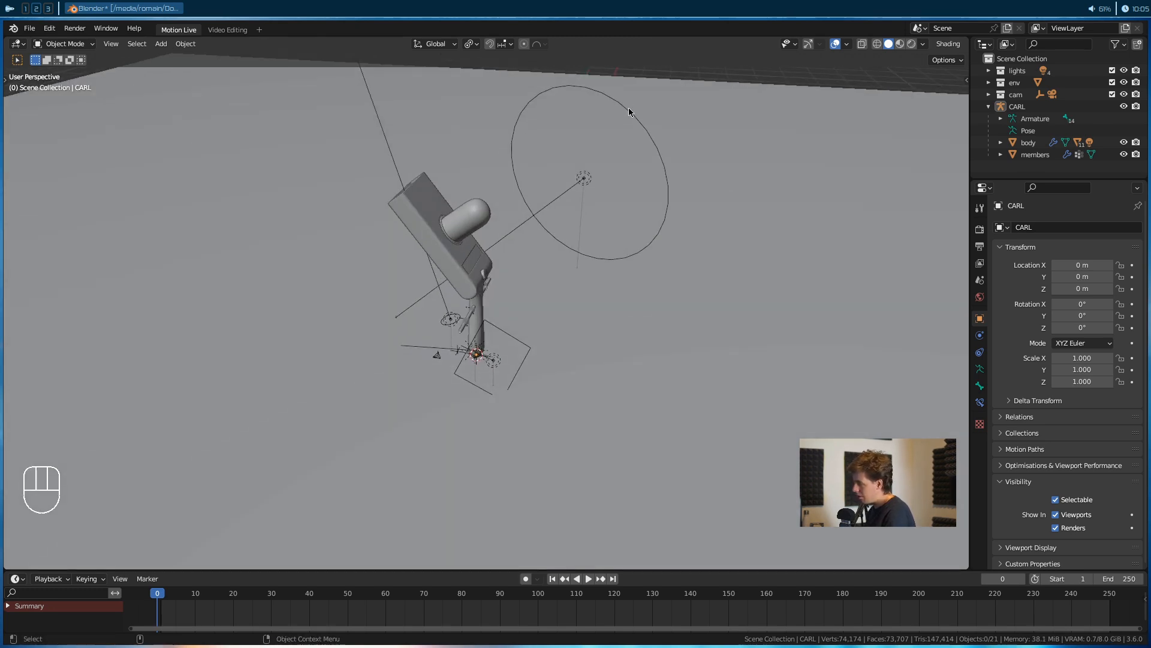
left_click(490, 251)
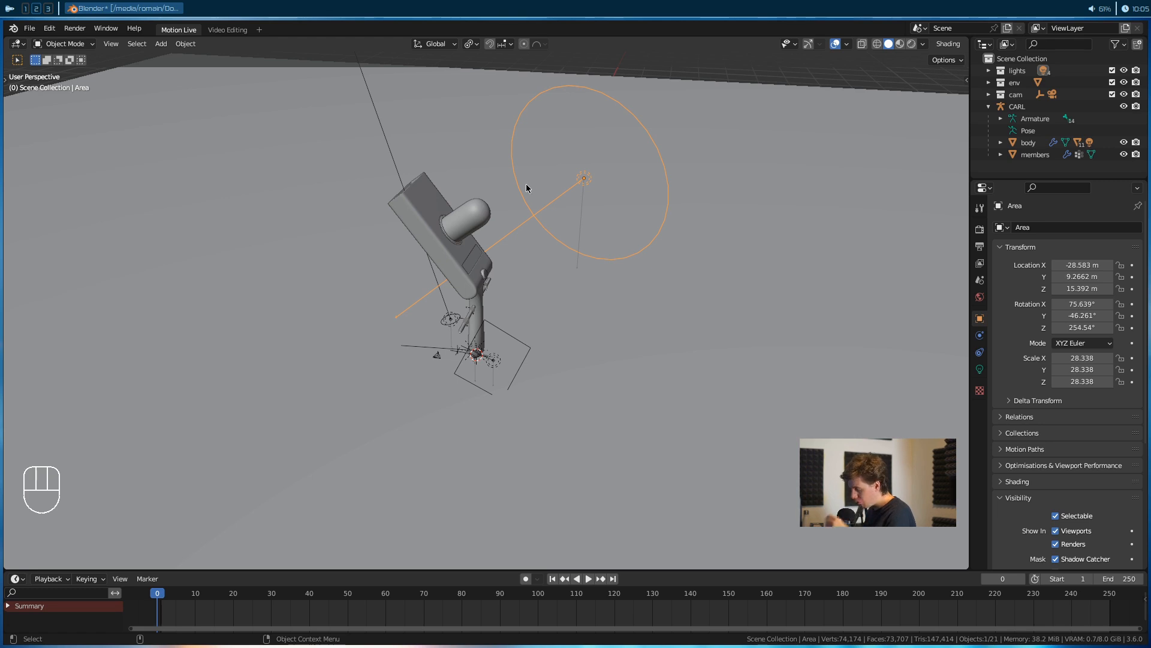
left_click(1113, 70)
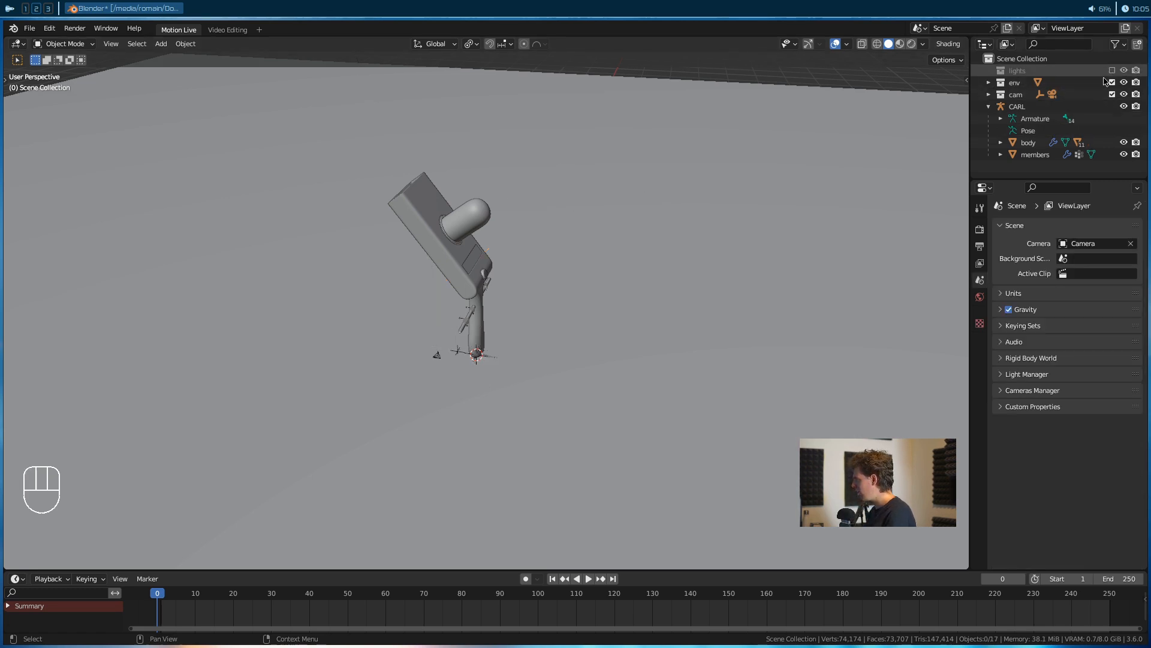
Select the camera beside the character, look through it and clear its rotation
left_click_drag(491, 328, 560, 285, "alt")
right_click_drag(560, 285, 525, 355, "alt")
left_click(422, 400)
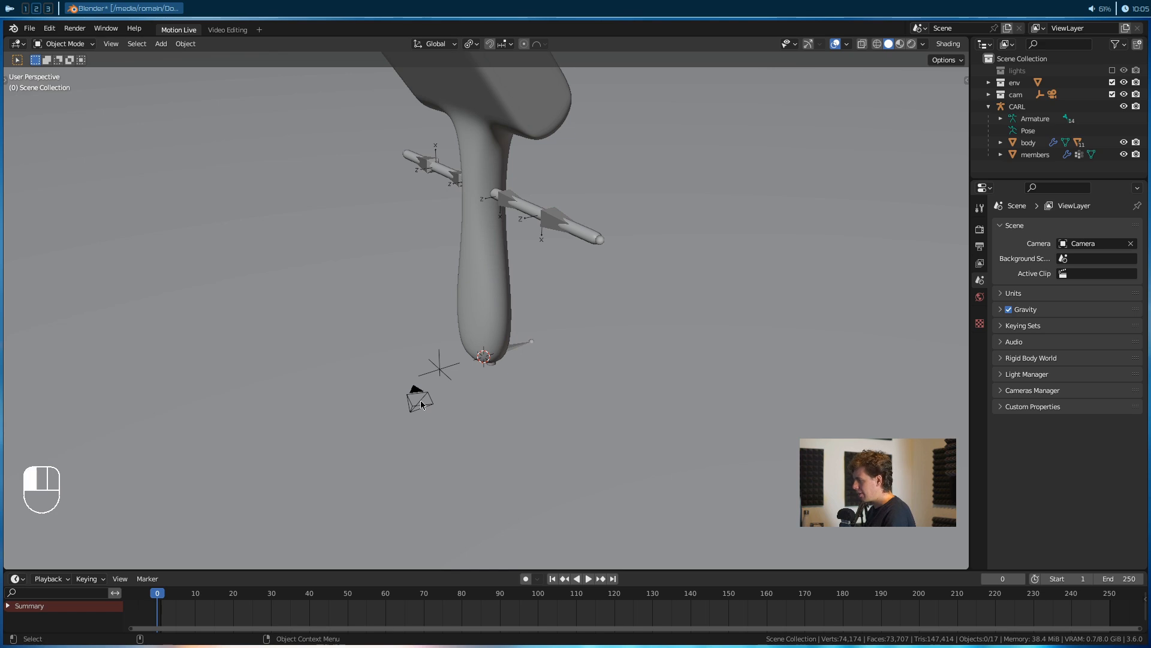
right_click_drag(423, 401, 581, 379, "alt")
left_click_drag(581, 380, 496, 359, "alt")
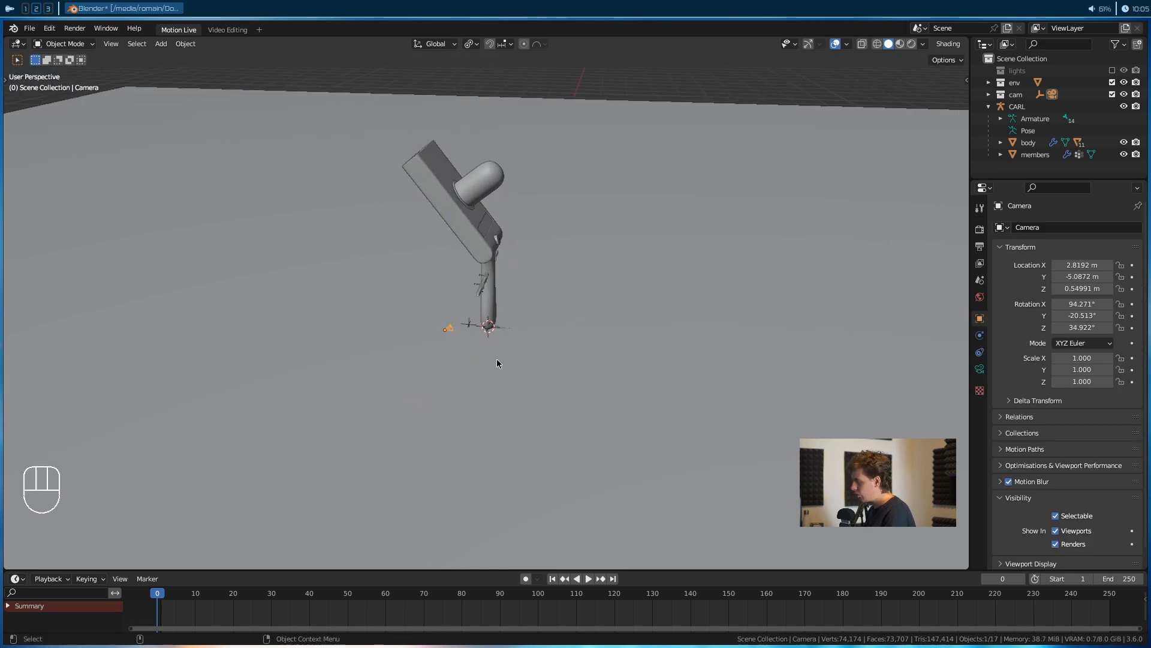
scroll(497, 359, "up", 4)
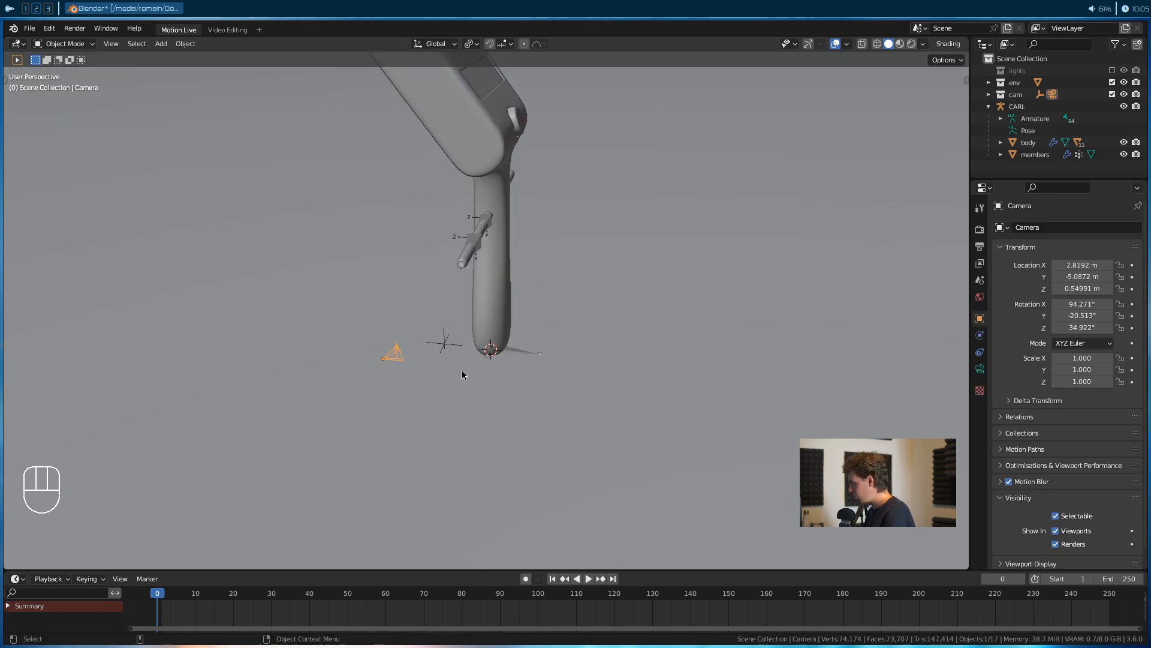
key("KP_0")
key("alt+r")
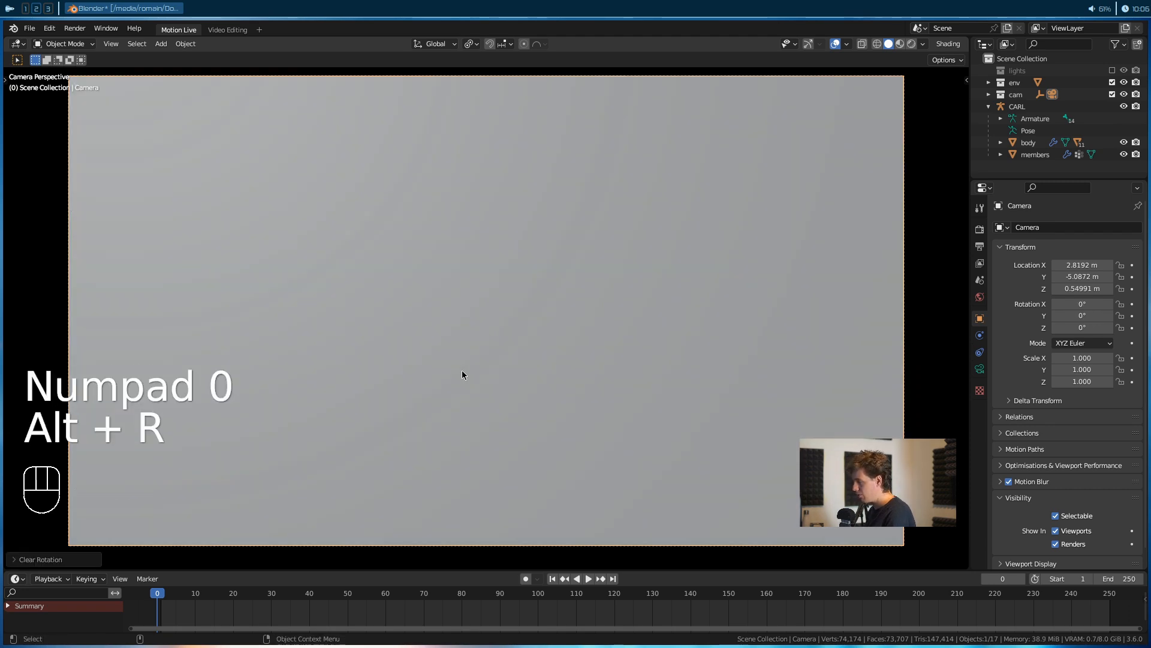
scroll(462, 378, "down", 2)
scroll(461, 387, "up", 3)
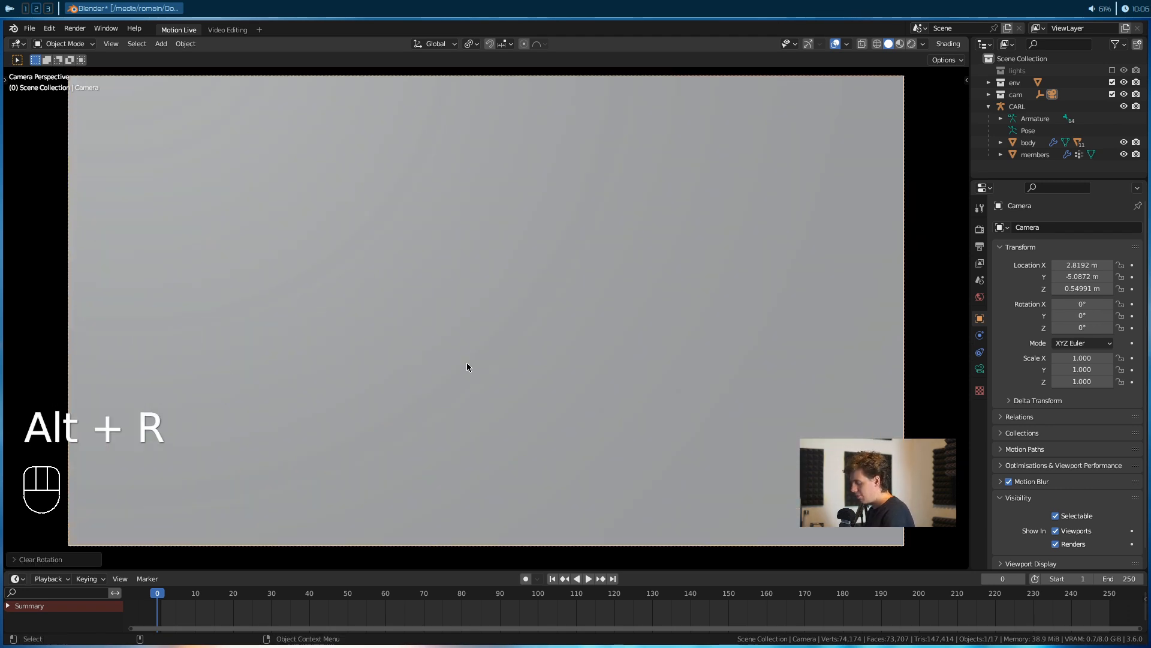
Turn on Lock Camera to View so that navigating the viewport moves the camera
key("q")
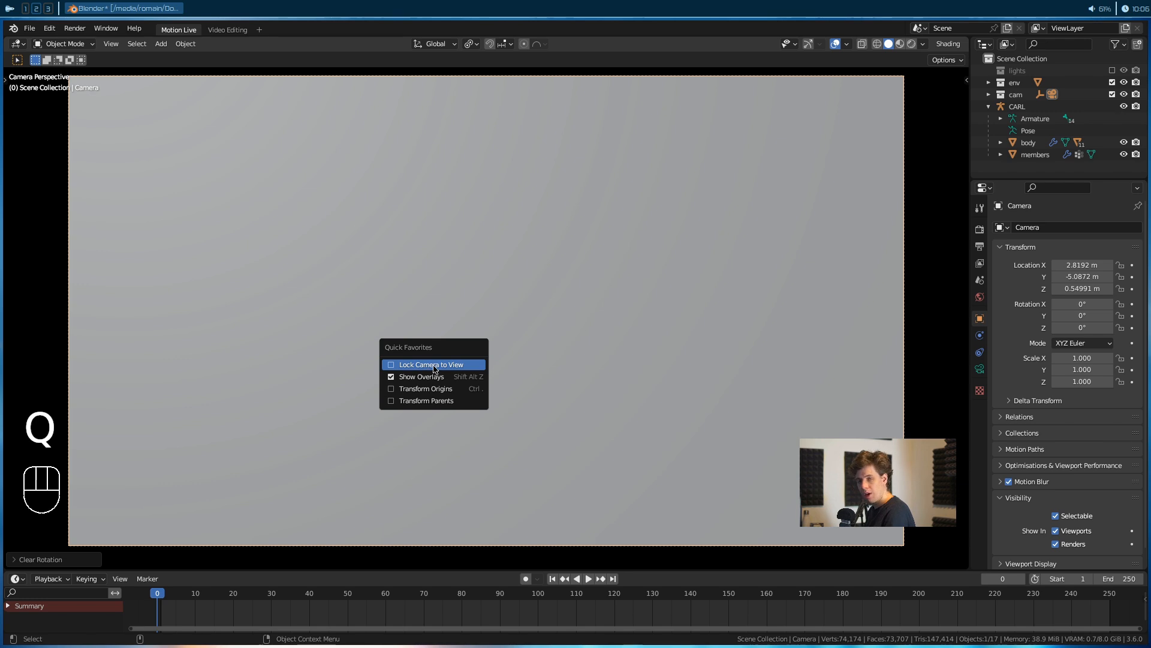
key("n")
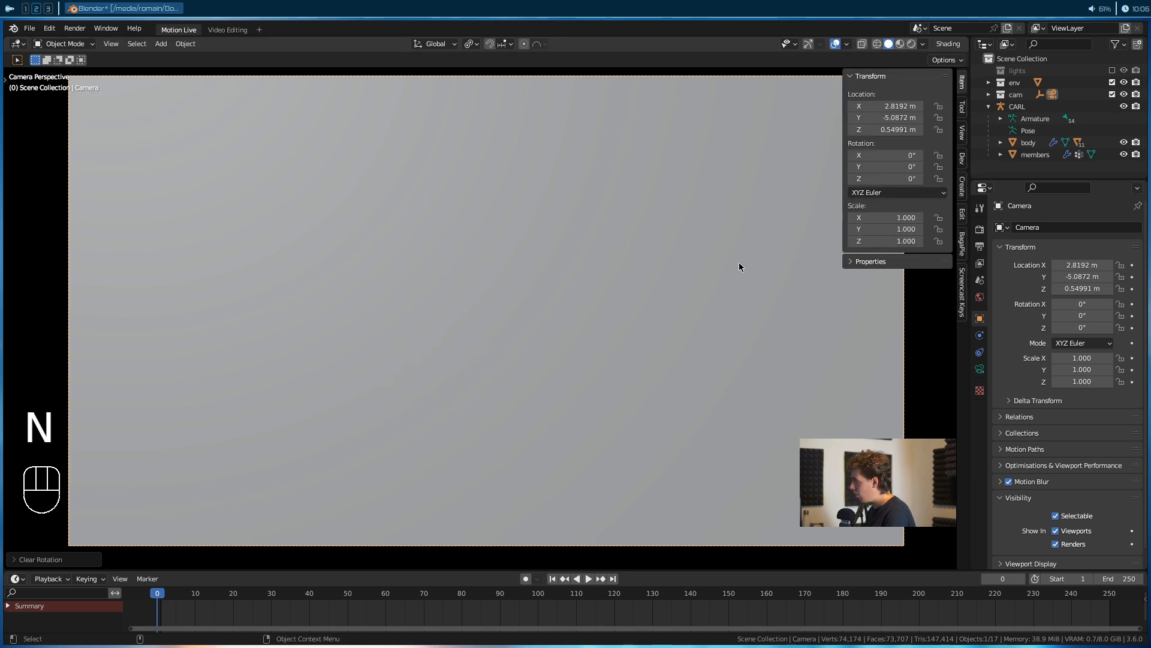
left_click(962, 132)
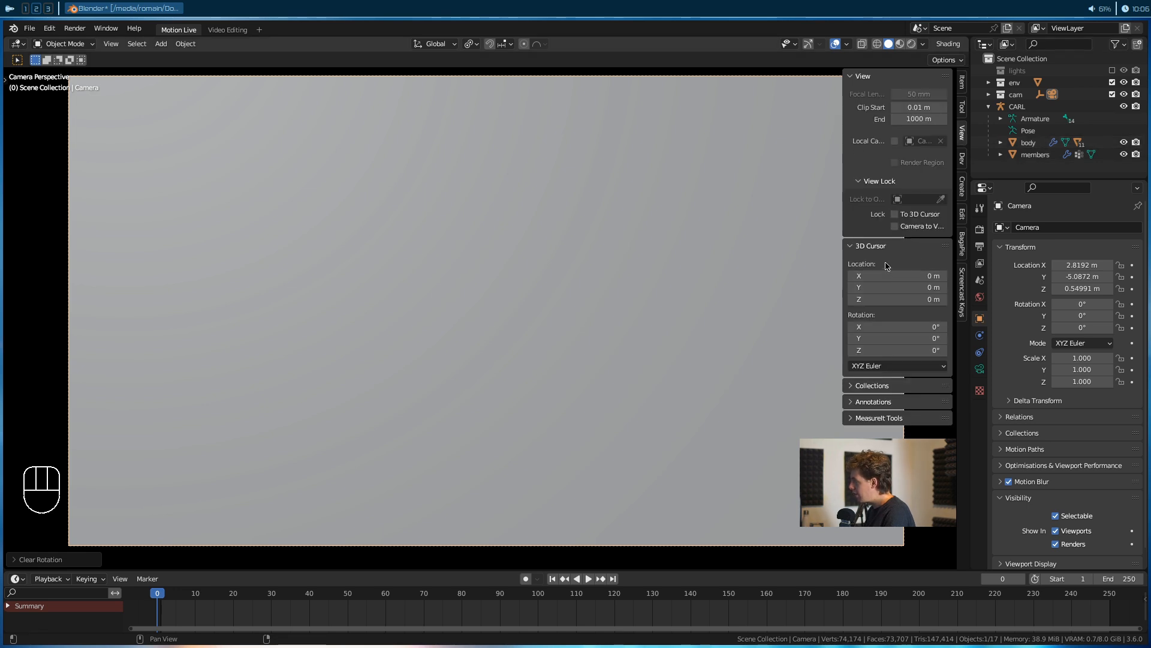
right_click(901, 224)
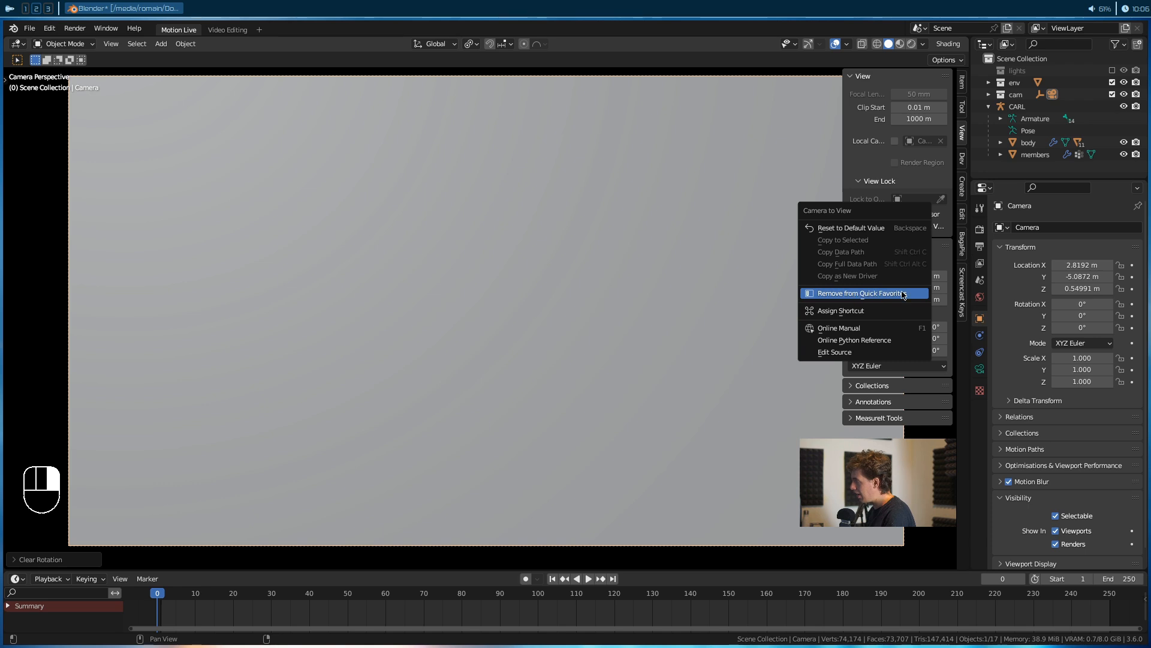
key("n")
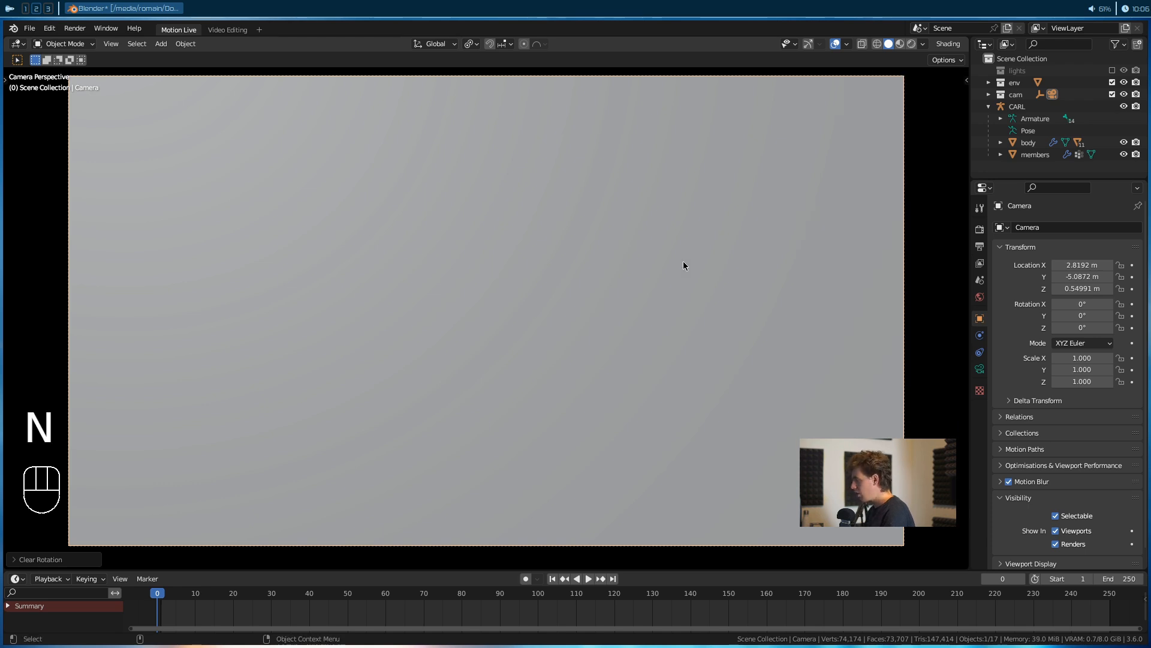
key("q")
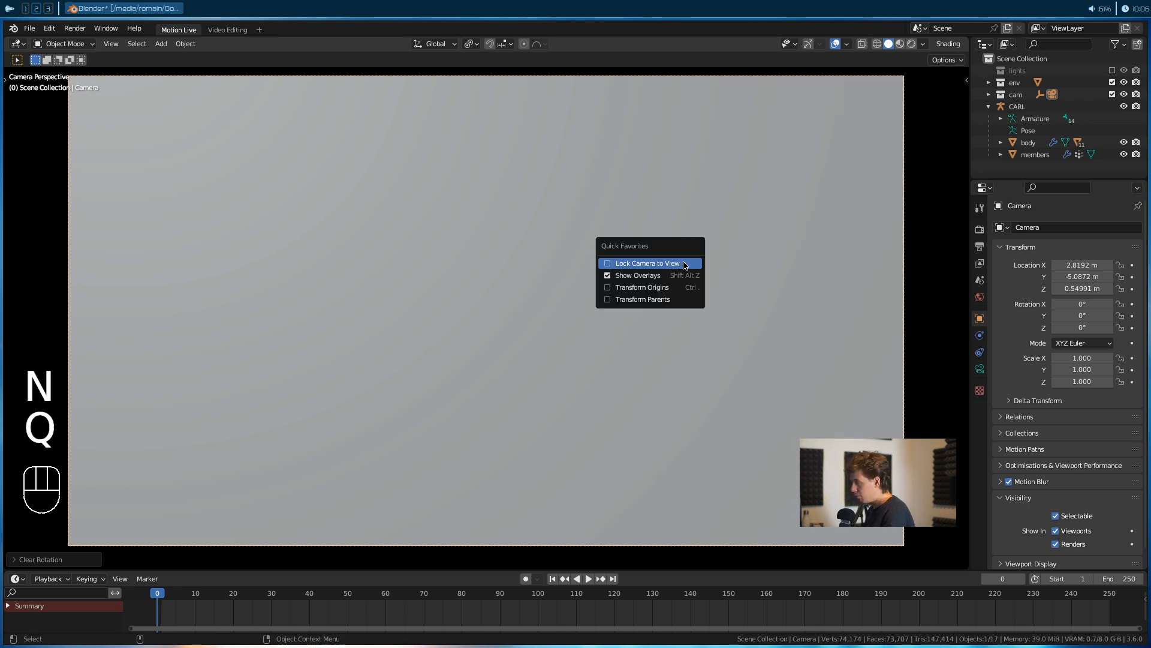
left_click(683, 262)
Reposition the camera to frame the whole character from an angle, at about X 59.8 m, Y -56.7 m, Z 44.4 m
scroll(614, 323, "down", 4)
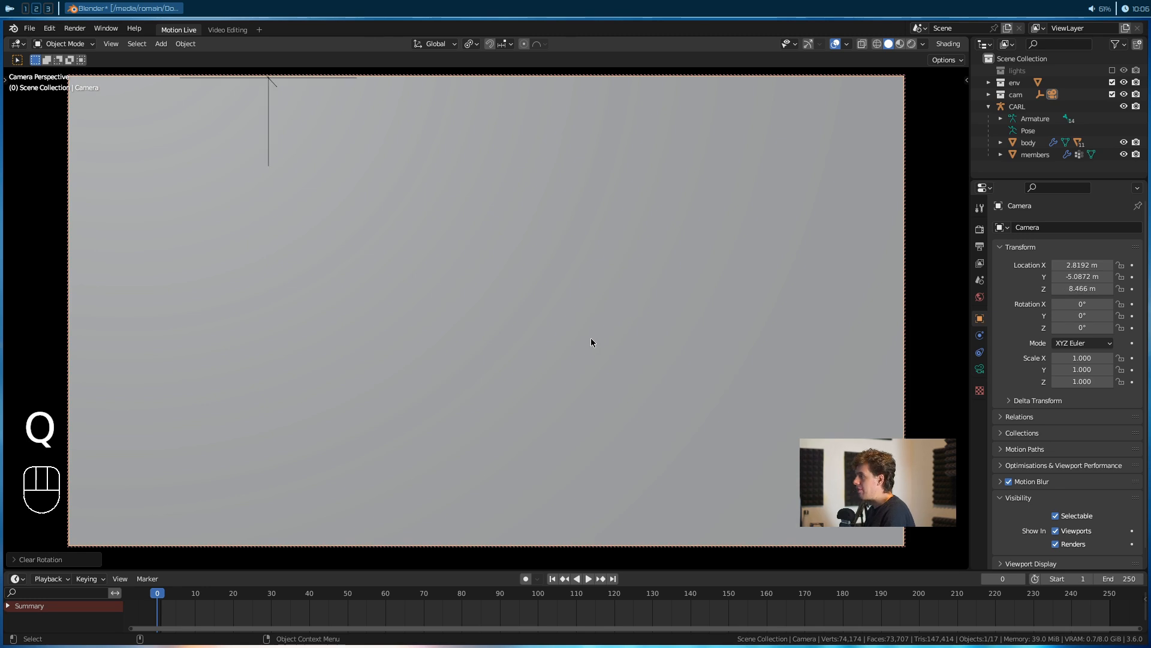
middle_click_drag(576, 332, 571, 377, "alt")
left_click_drag(570, 377, 561, 292, "alt")
middle_click_drag(560, 294, 561, 348, "alt")
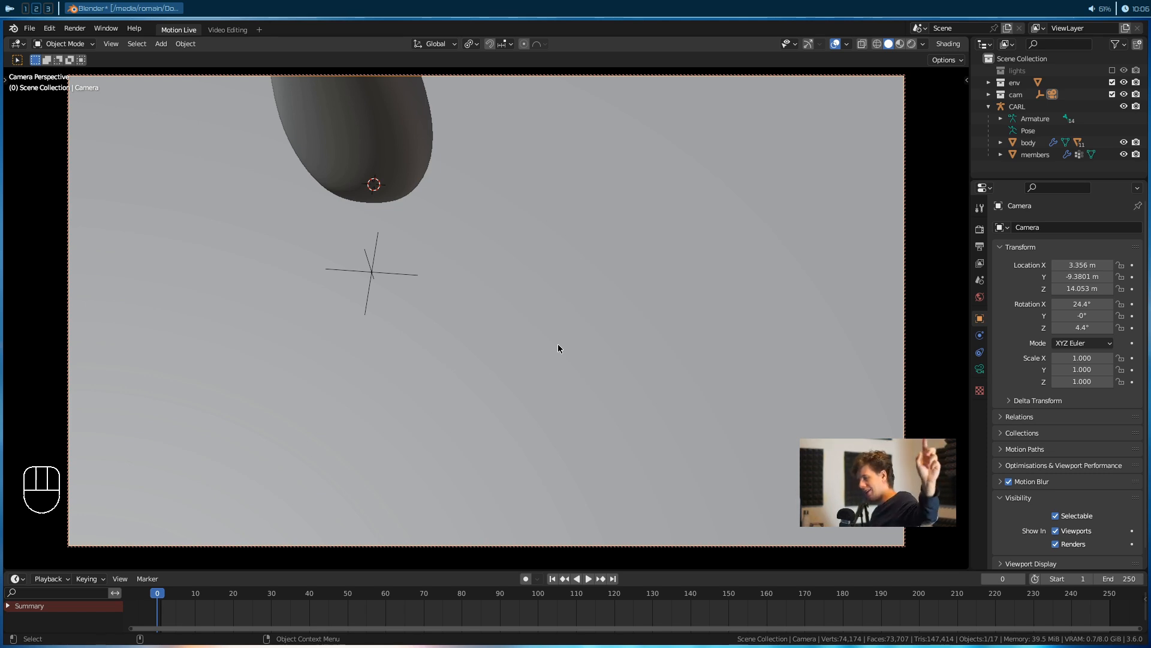
scroll(471, 233, "down", 6)
left_click_drag(470, 237, 482, 198, "alt")
scroll(504, 252, "down", 3)
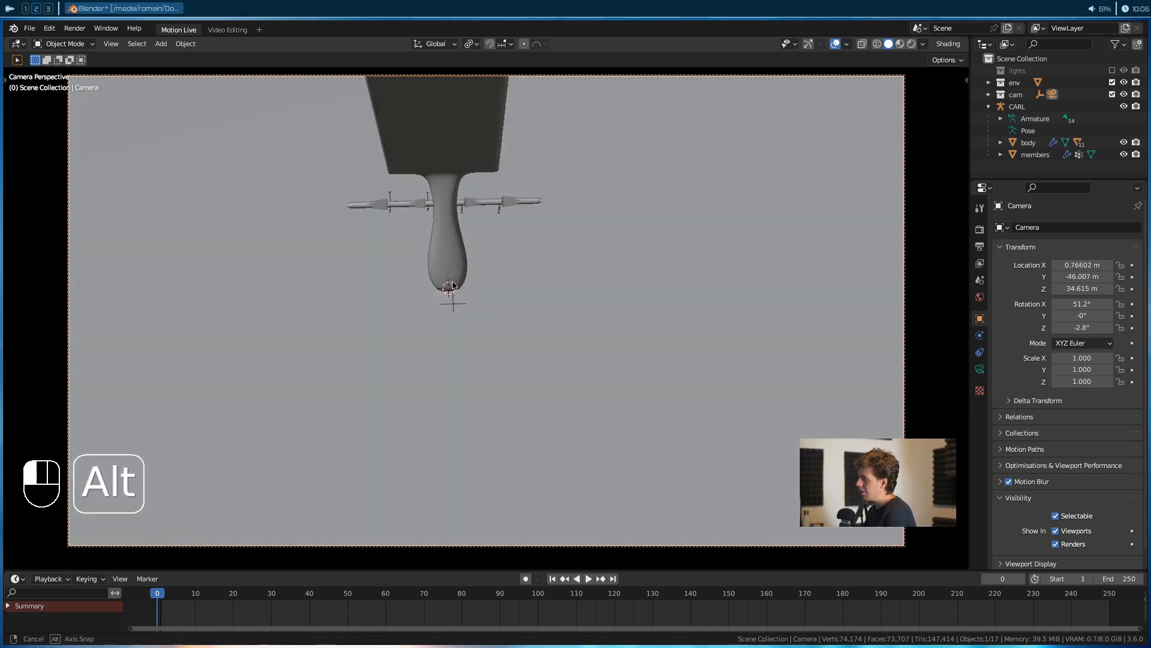
left_click_drag(537, 312, 548, 340, "alt")
middle_click_drag(547, 340, 535, 345, "alt")
scroll(368, 447, "down", 1, "alt")
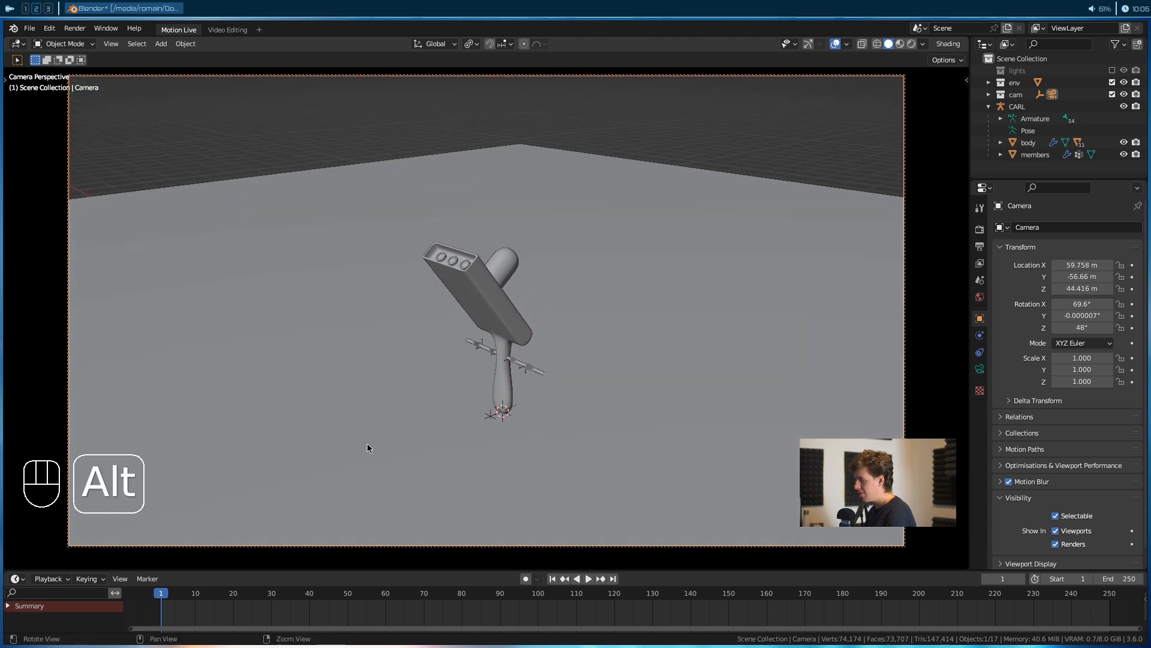
Set the render resolution height to 804 px and reframe the character closer, from a lower side angle
left_click(980, 231)
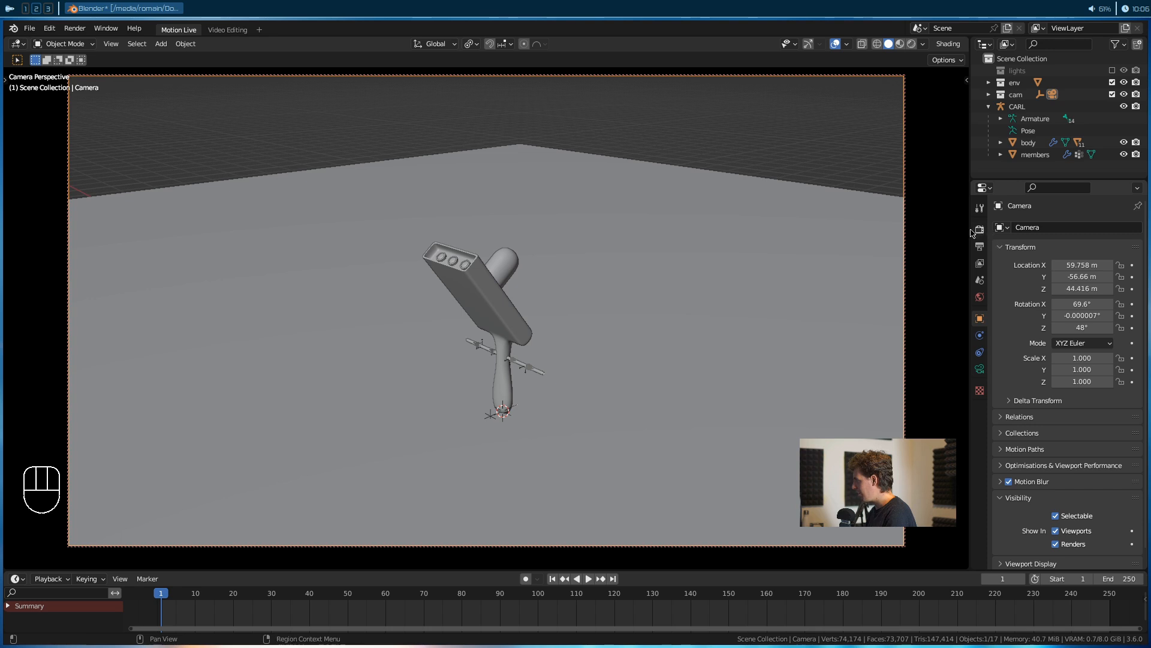
left_click(980, 246)
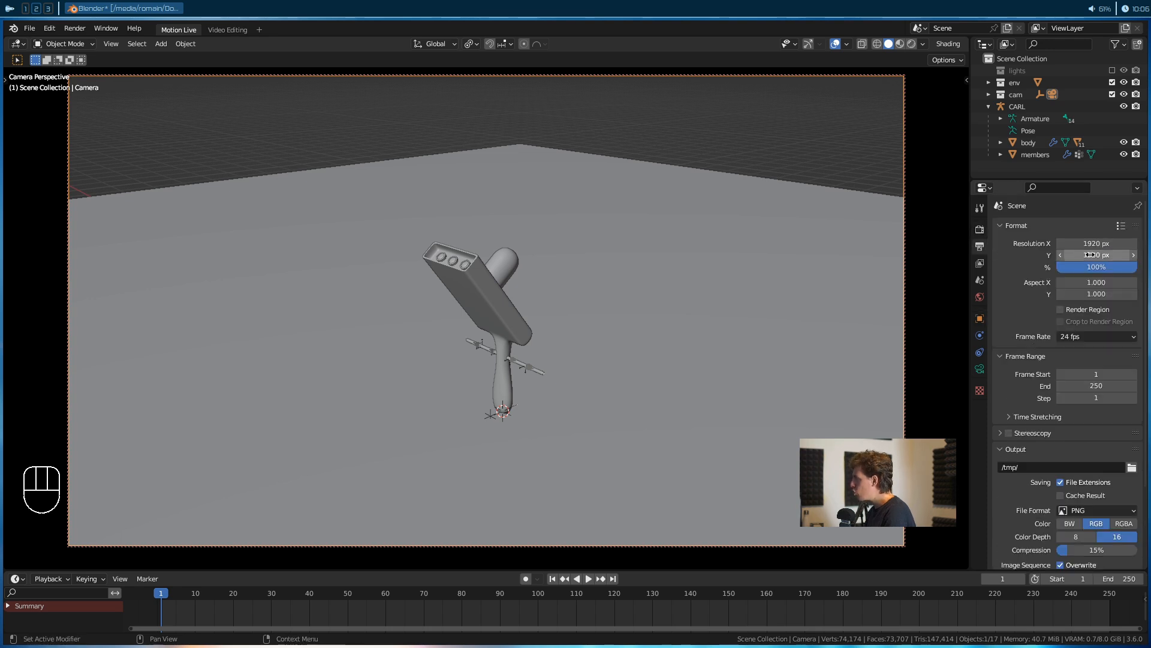
left_click(1085, 254)
type("80")
key("Return")
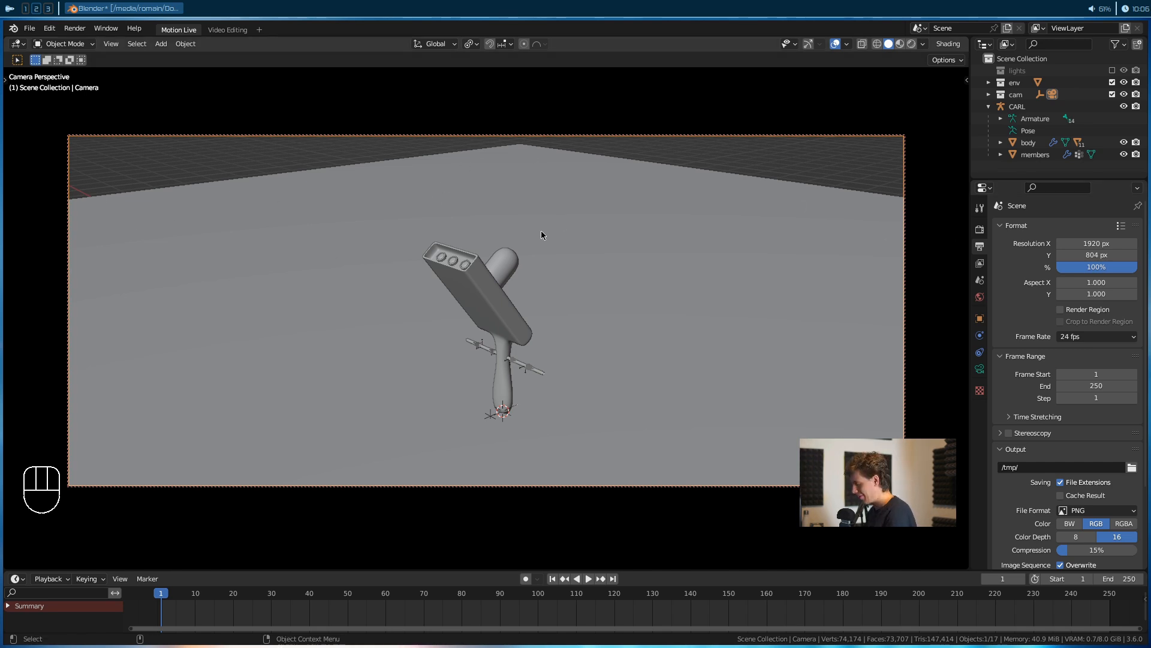
key("alt")
left_click_drag(605, 268, 605, 372, "alt")
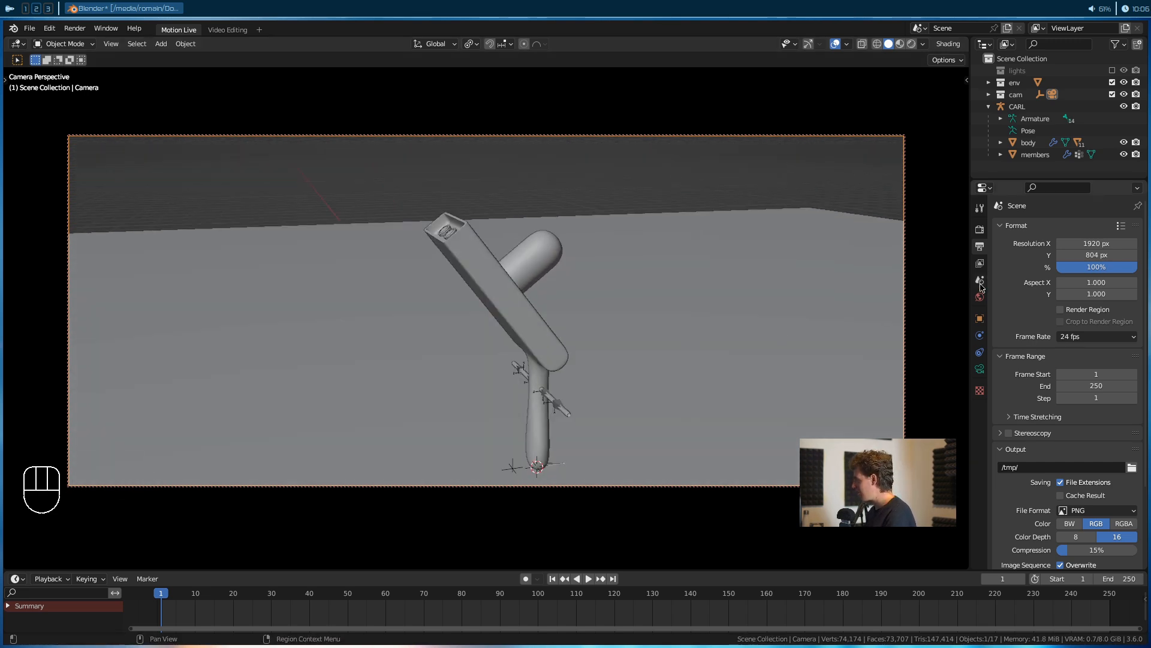
Disable the camera's Depth of Field
left_click(980, 368)
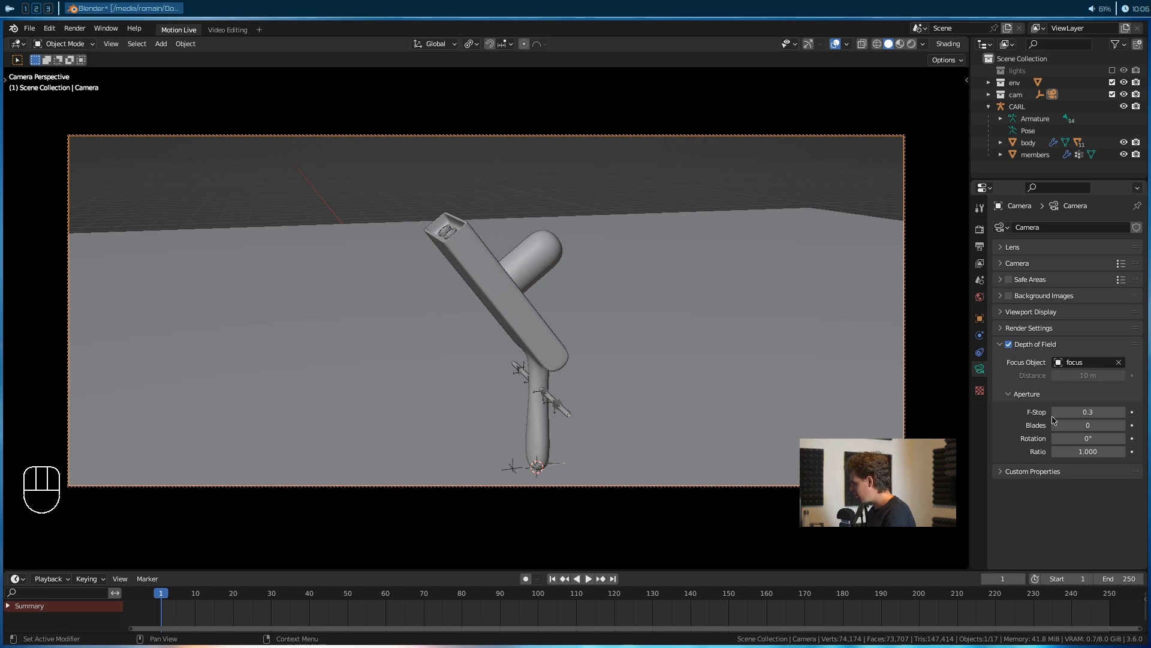
left_click(1008, 345)
left_click(1047, 345)
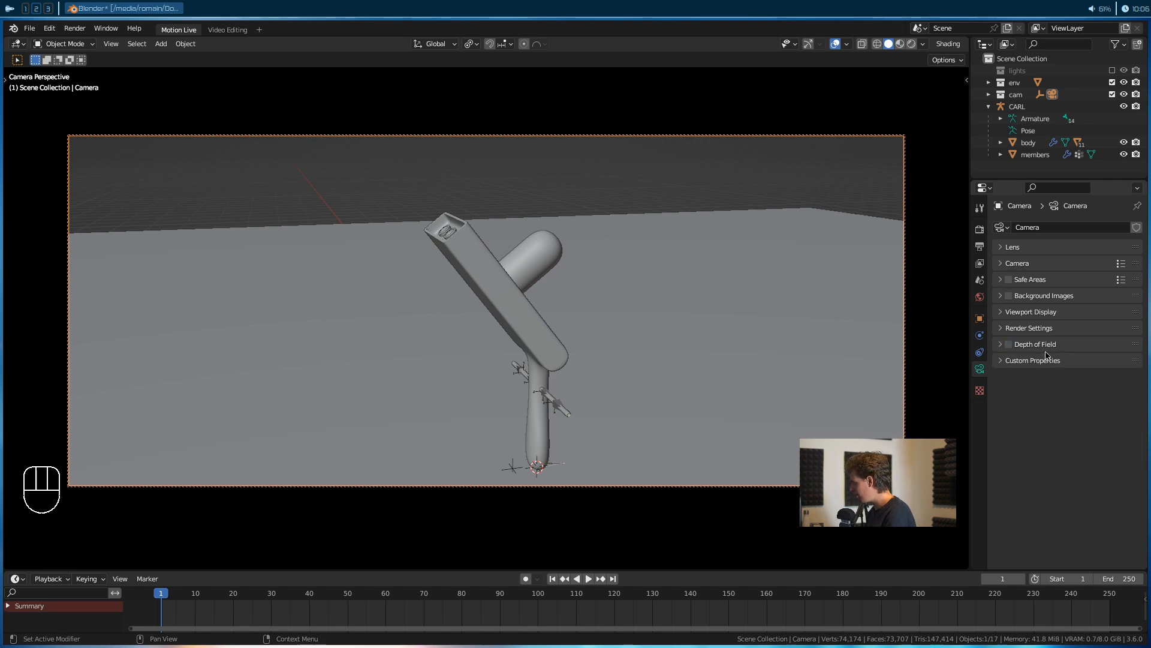
Set the camera's focal length to 13.3 mm and turn the camera toward the character's front
left_click(1006, 249)
left_click_drag(1079, 285, 1110, 285)
left_click_drag(632, 297, 602, 339, "alt")
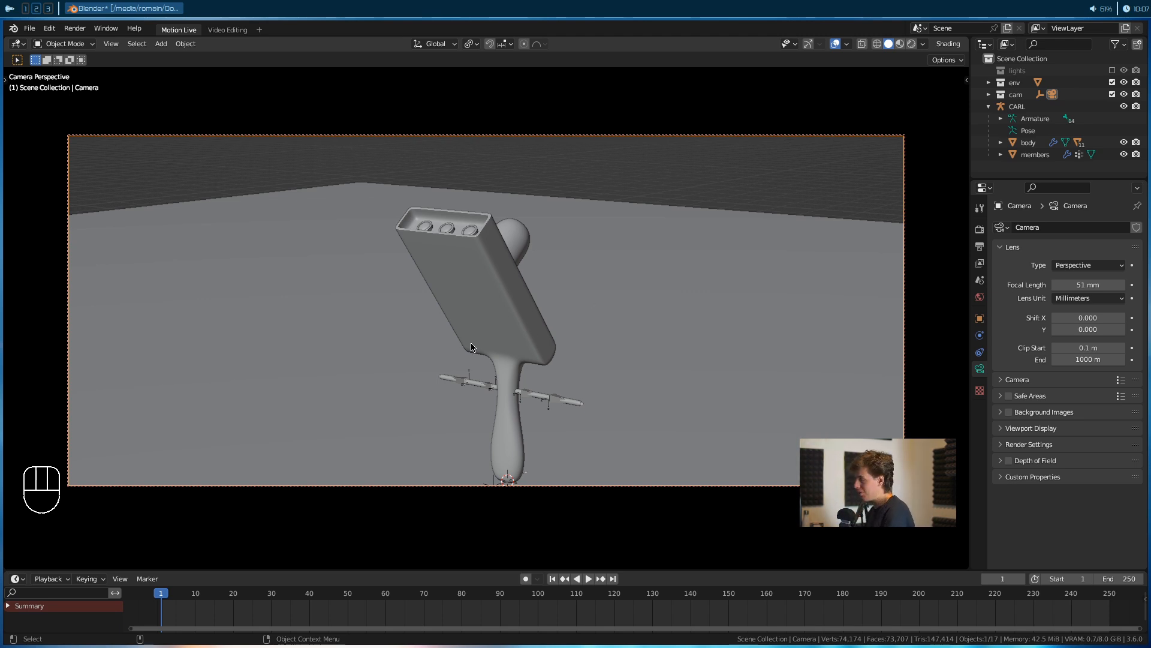
left_click_drag(567, 314, 612, 285, "alt")
left_click_drag(1084, 280, 1034, 280, "shift")
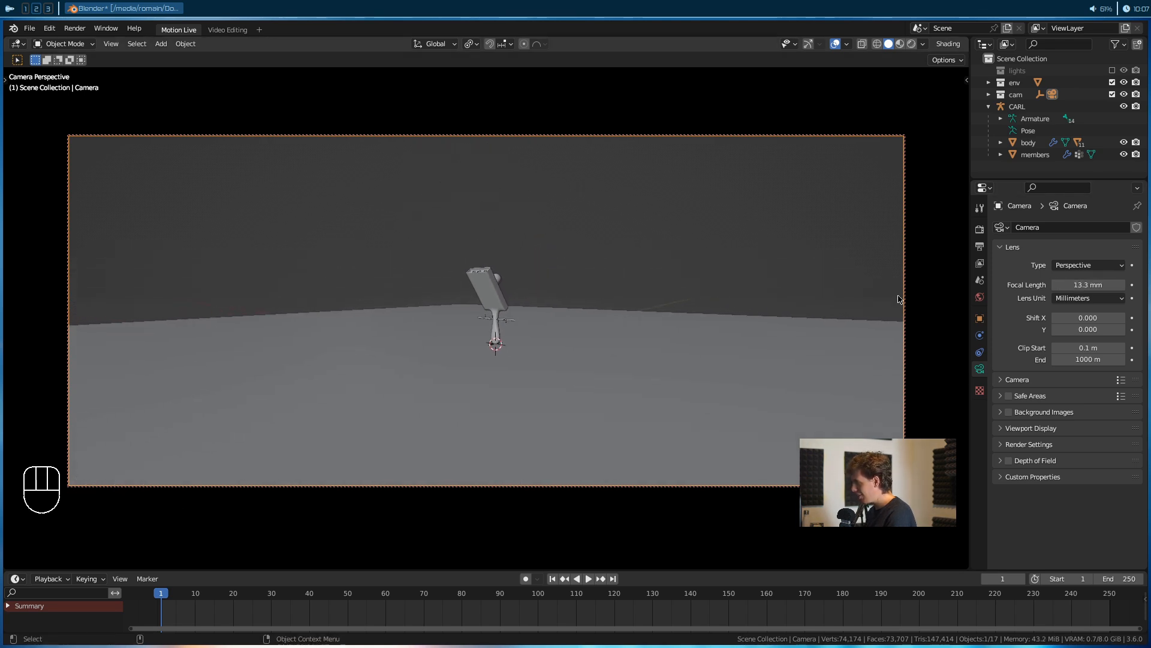
Move the camera closer to the character and lower it to ground level, with the horizon at the base of the body
scroll(566, 392, "up", 6)
left_click_drag(560, 398, 583, 303, "alt")
middle_click_drag(583, 303, 586, 261, "alt")
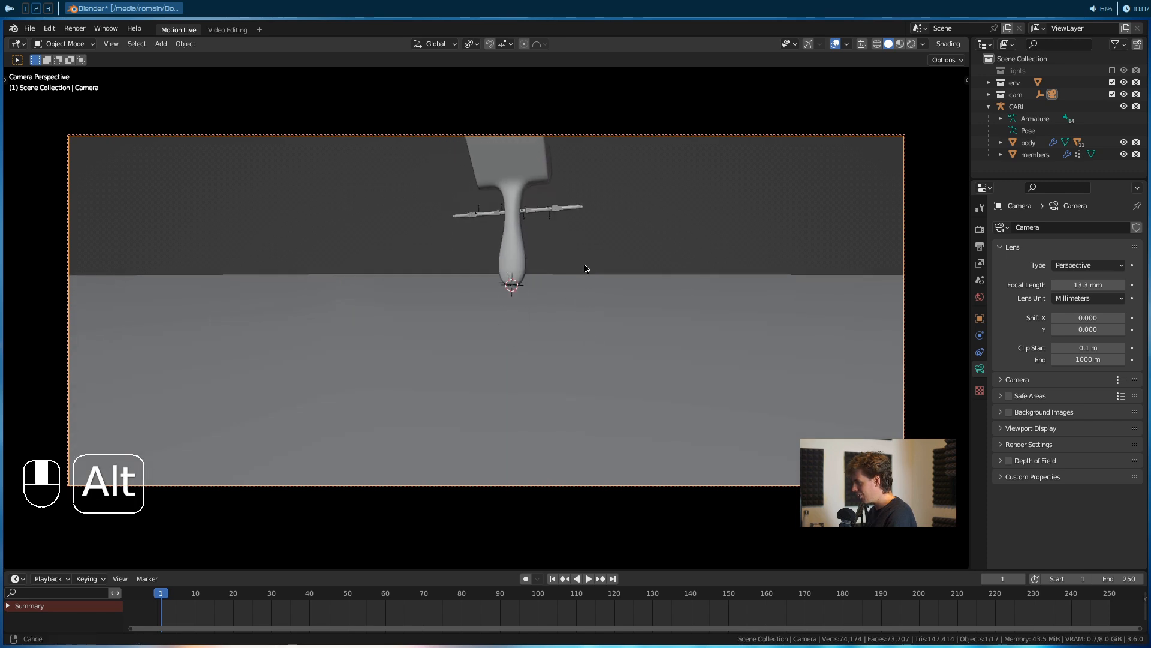
left_click_drag(586, 261, 583, 266, "alt")
mouse_move(583, 266)
middle_mouse_down("alt")
mouse_move(585, 292)
mouse_move(595, 284)
middle_mouse_up("alt")
left_click_drag(595, 284, 605, 284, "alt")
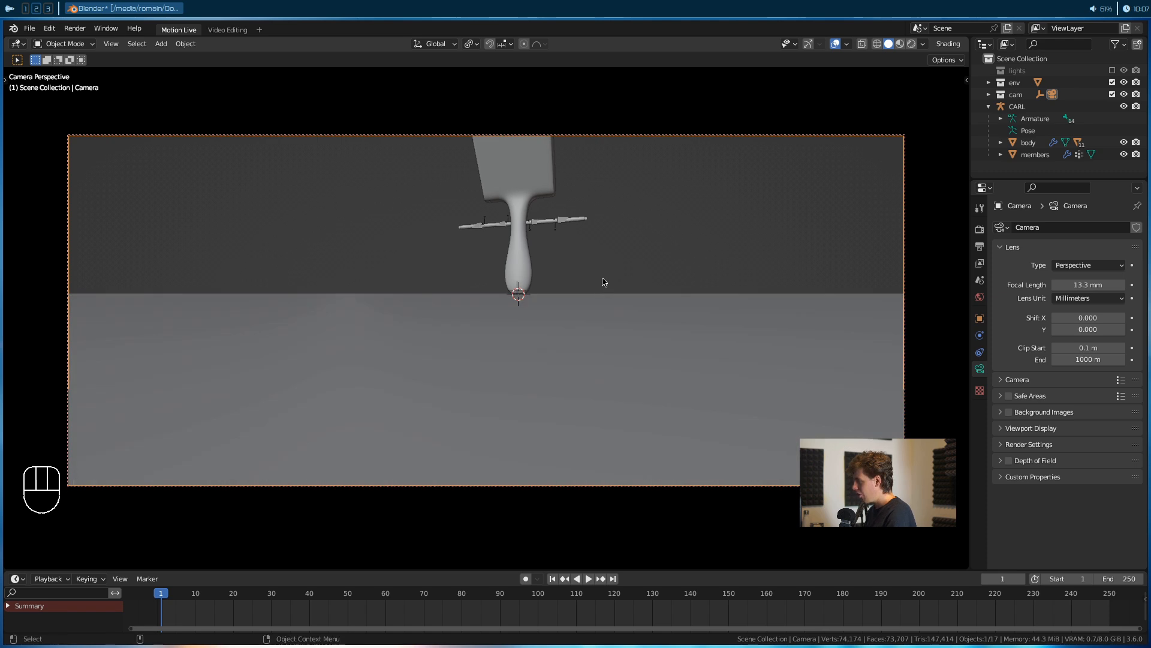
Rotate the camera upward with a trackball rotation so the whole character fits in the frame with the ground low
key("r")
key("r")
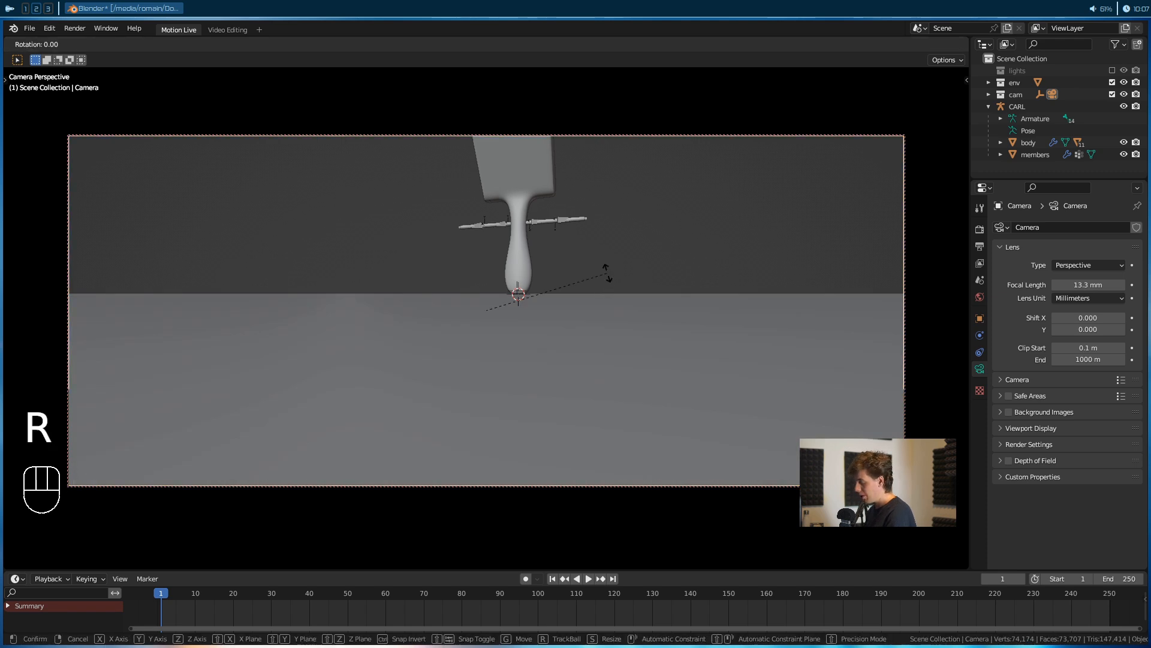
key("shift")
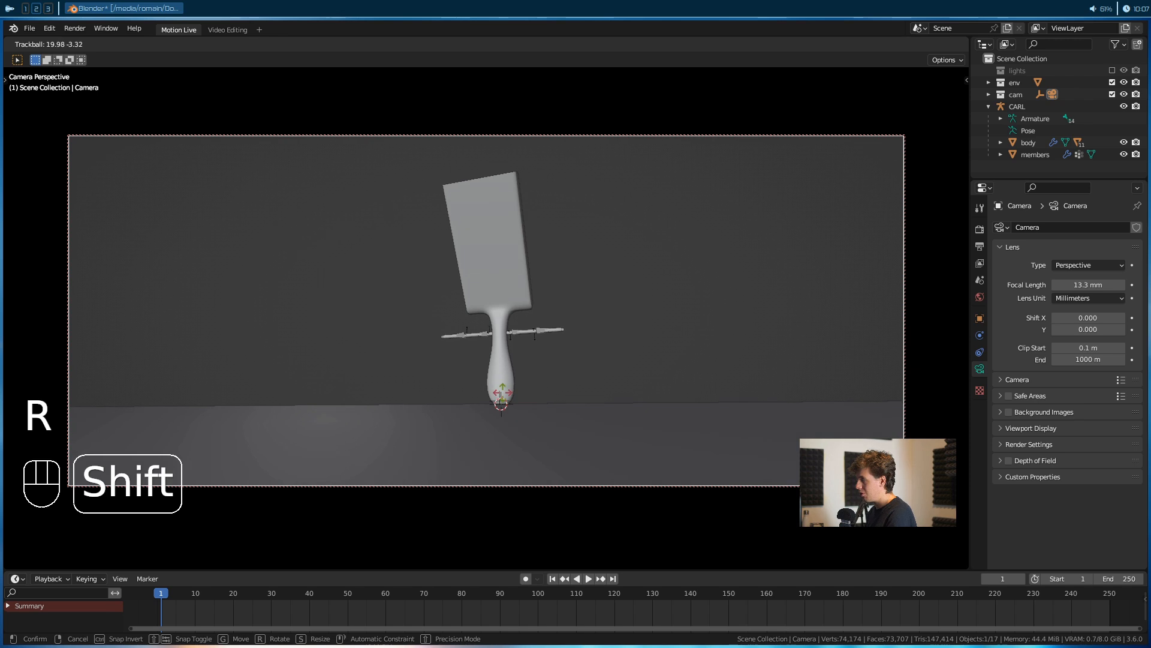
left_click(421, 297)
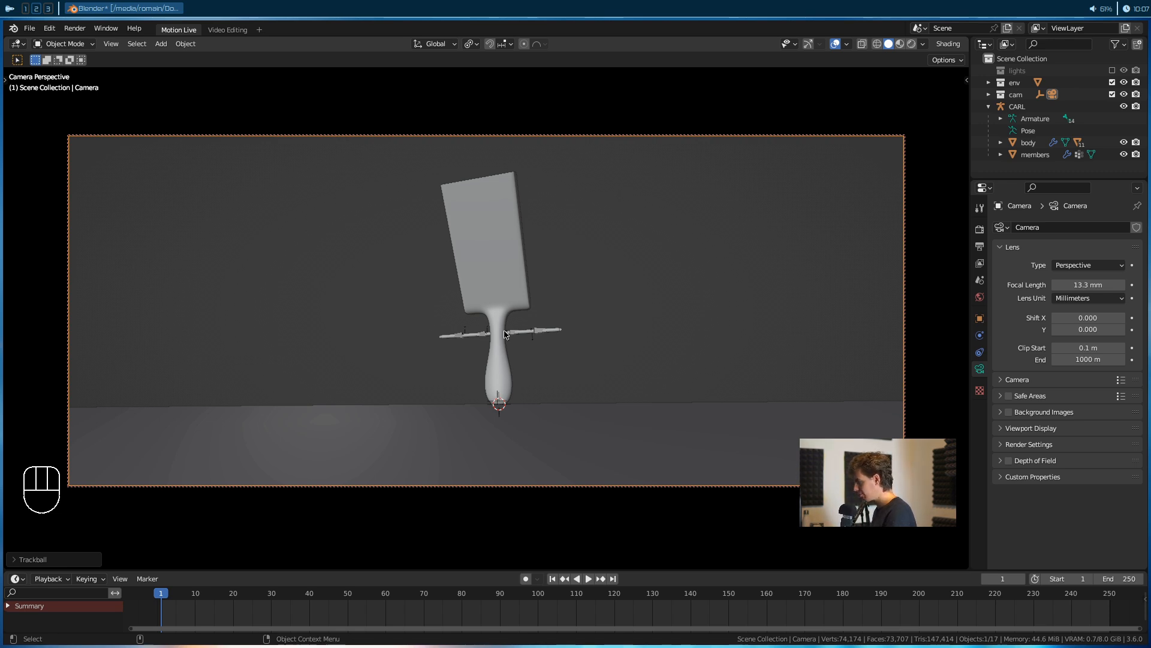
Leave the camera view and scale up the camera object to make it clearly visible in the scene
key("KP_0")
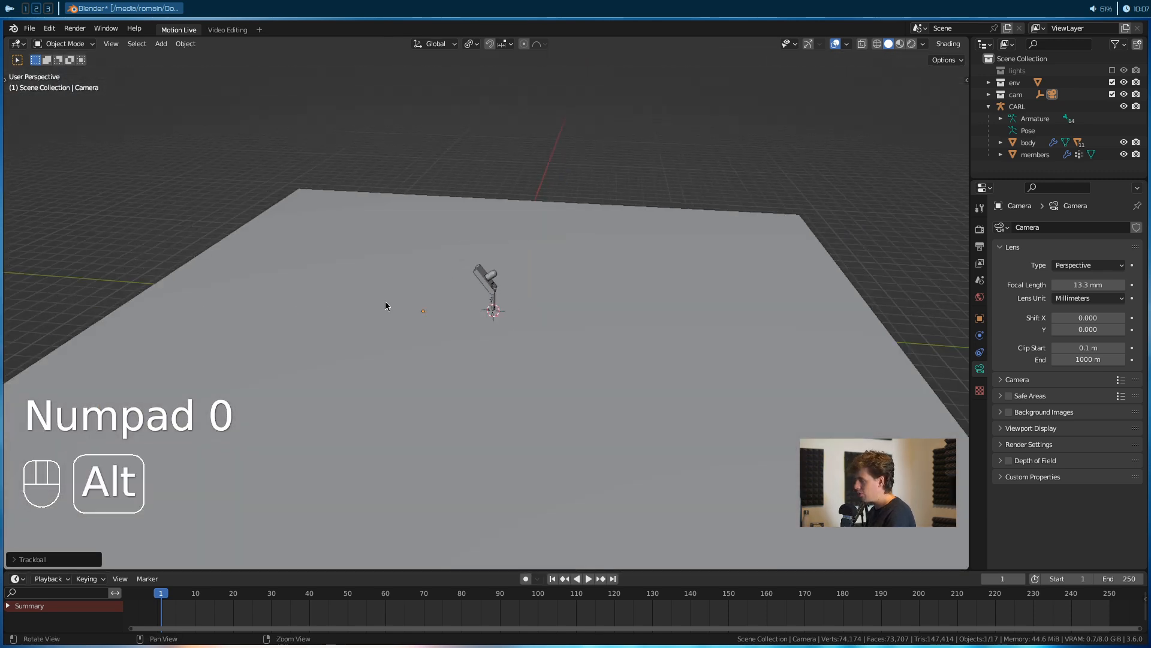
key("n")
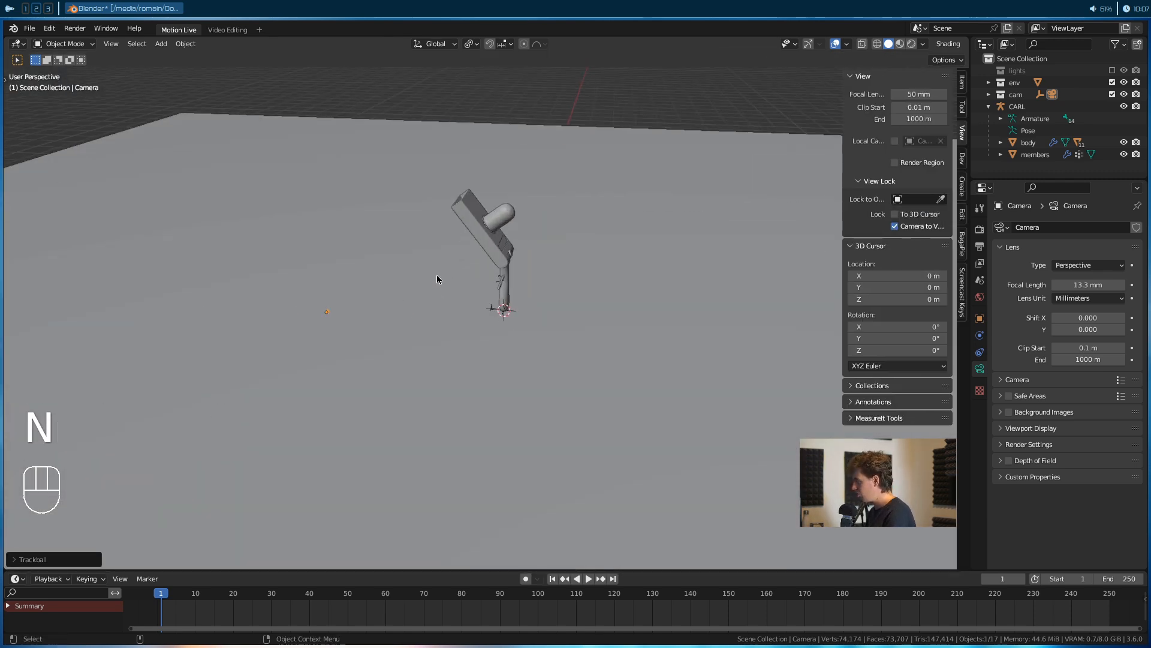
key("n")
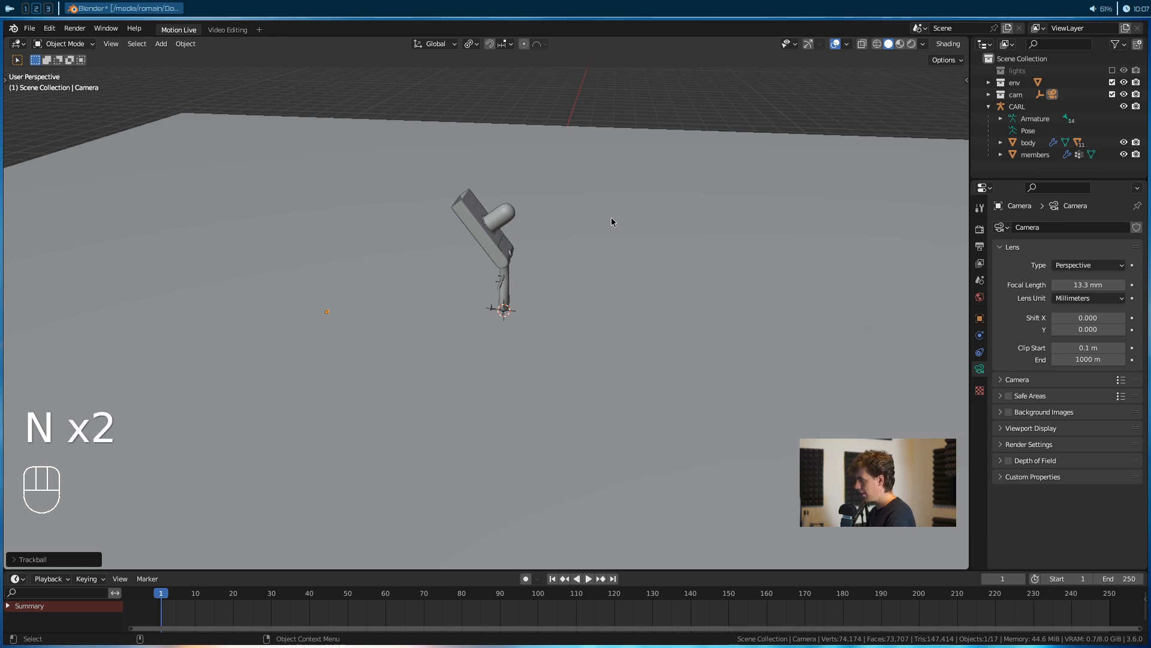
key("s")
left_click(329, 303)
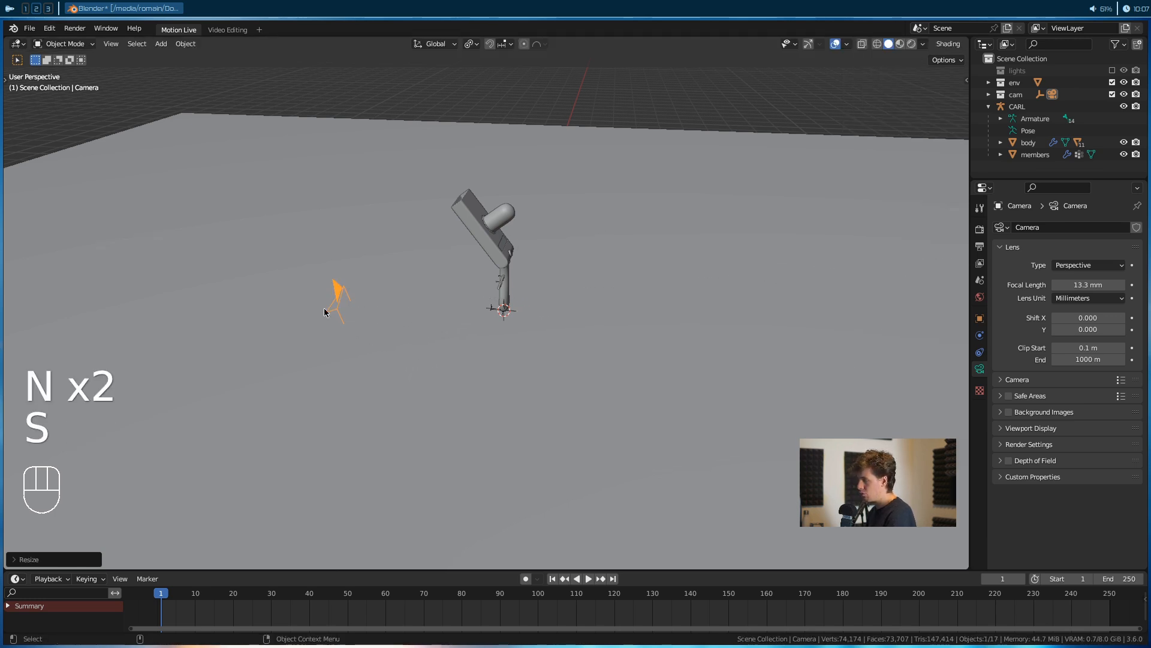
middle_click_drag(523, 238, 537, 282, "alt")
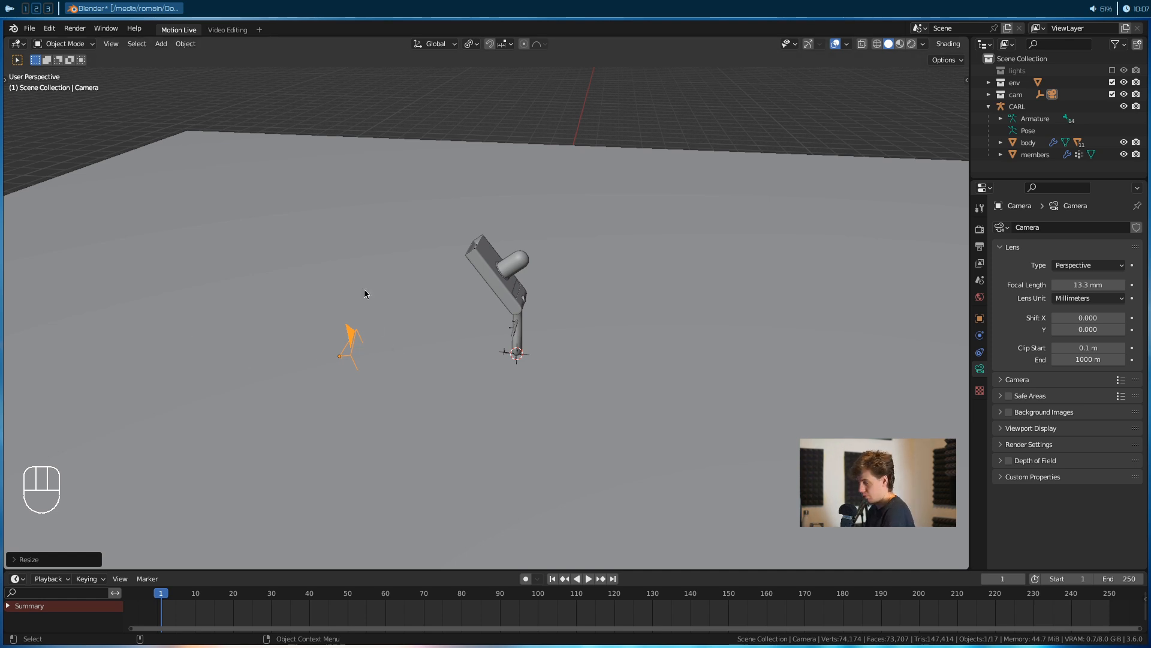
Split the 3D viewport vertically, showing the camera view in one half and a slightly wider working view in the other
scroll(602, 346, "up", 4)
left_click_drag(602, 347, 585, 299, "alt")
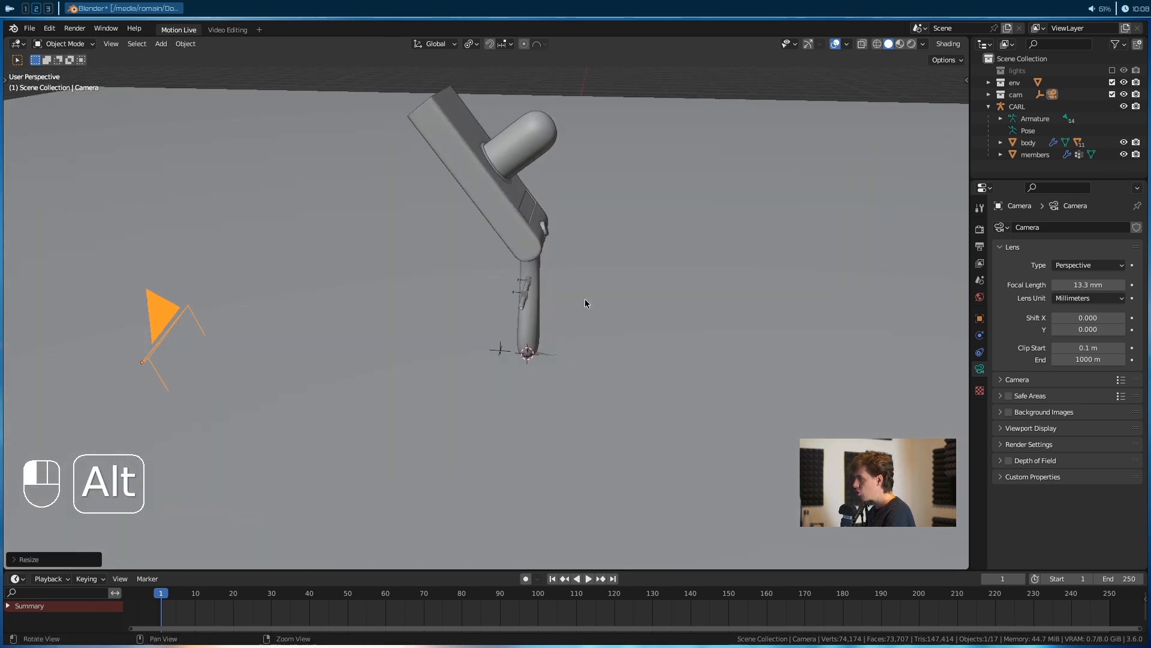
left_click_drag(965, 39, 598, 96)
key("KP_0")
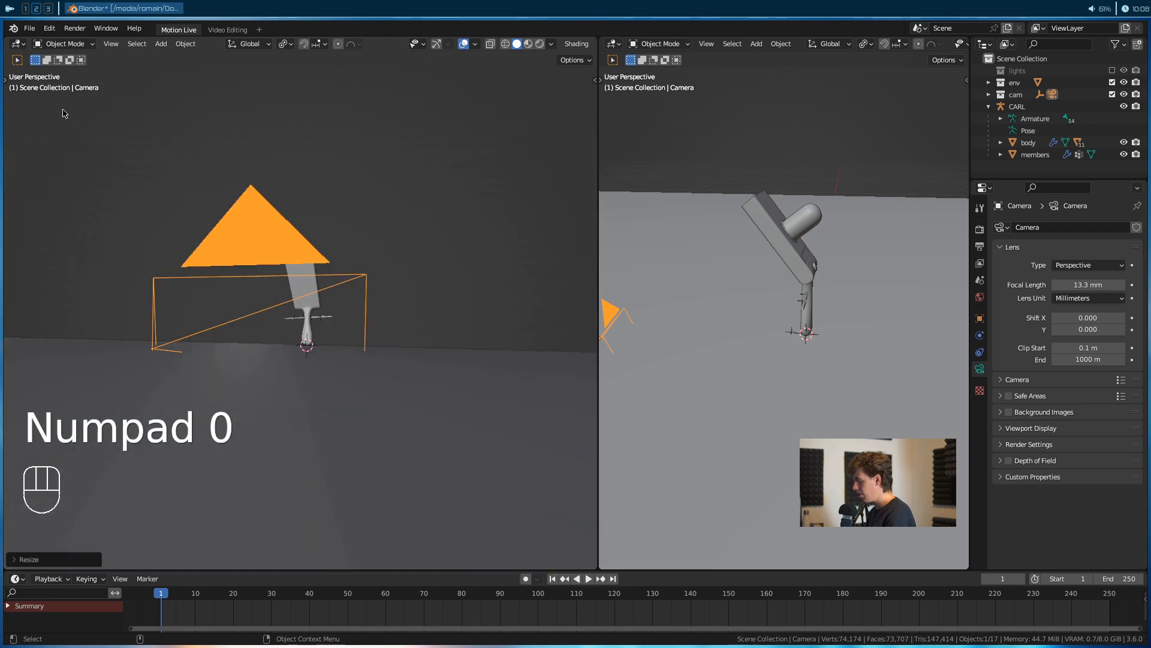
left_click_drag(596, 126, 476, 132)
Try to select the CARL armature at the character's arm bones in the working viewport
scroll(801, 325, "up", 5)
left_click_drag(801, 325, 789, 351, "alt")
left_click(761, 287)
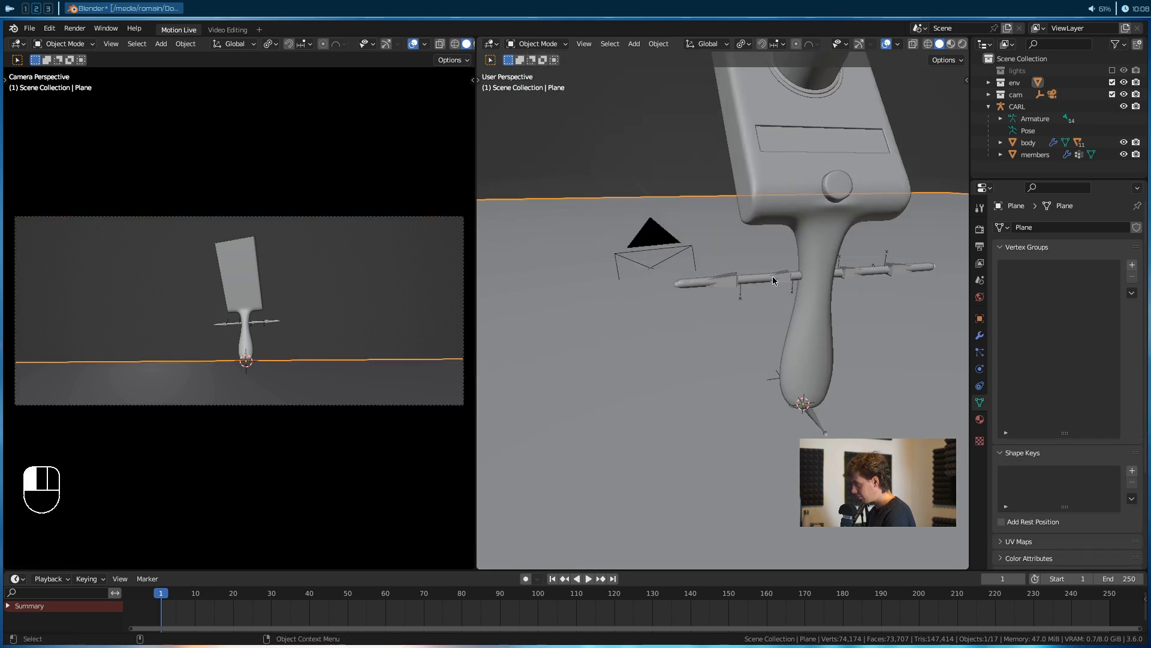
left_click(773, 280)
key("ctrl+Tab")
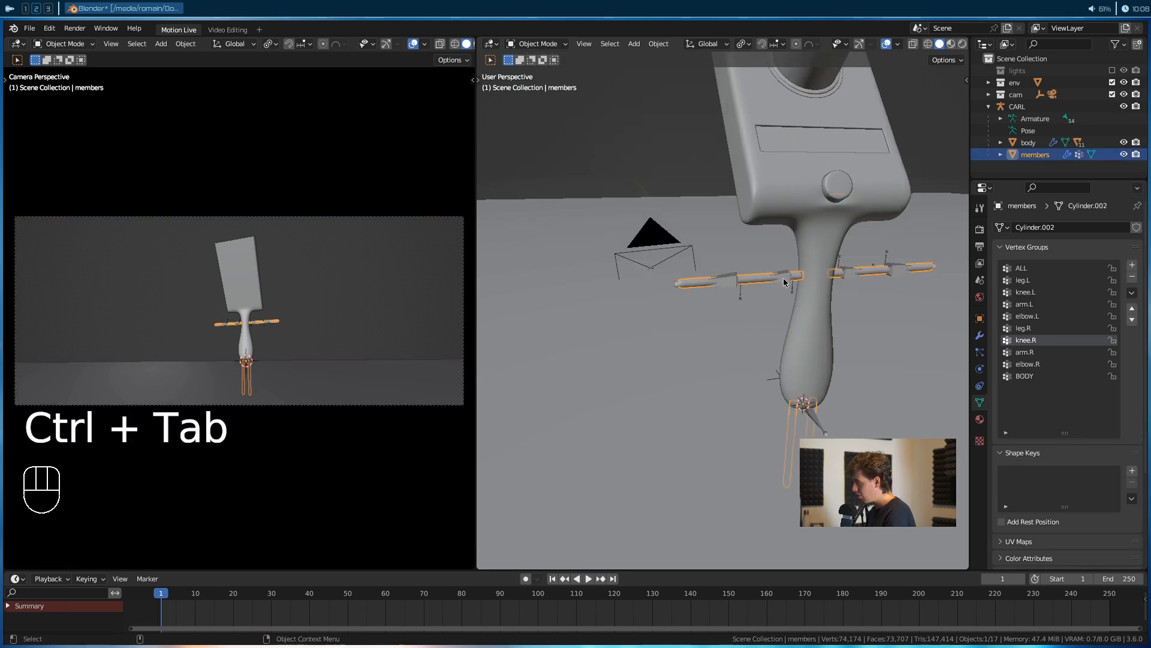
left_click(785, 283)
left_click_drag(791, 282, 780, 267, "alt")
left_click(778, 272)
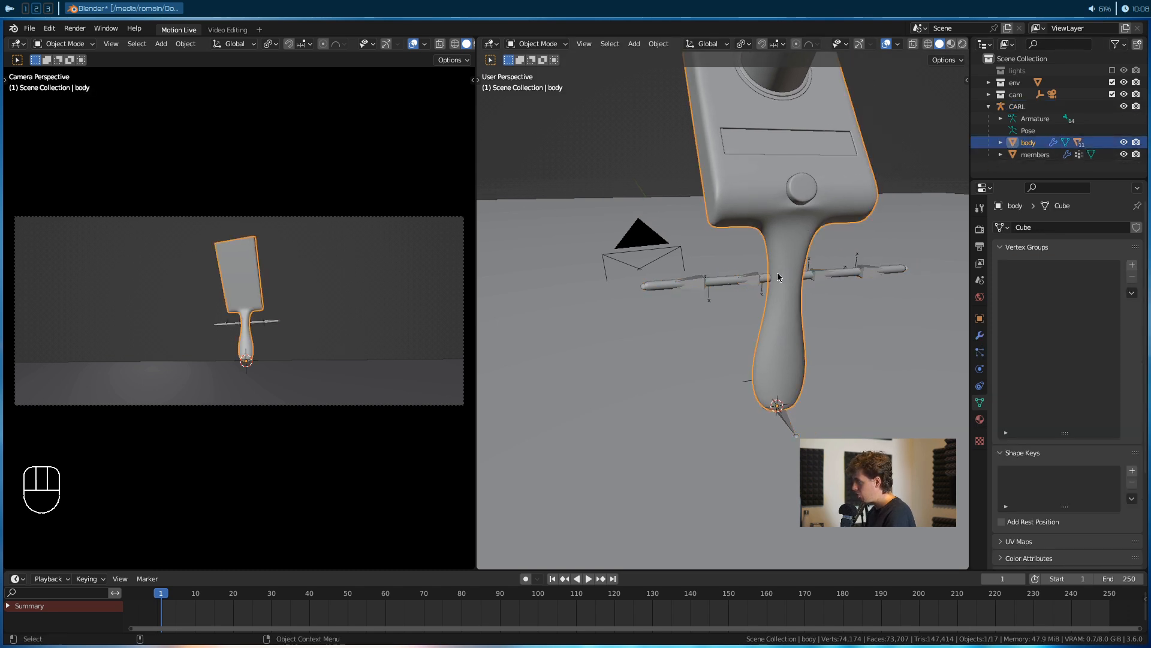
left_click(769, 276)
left_click(786, 270)
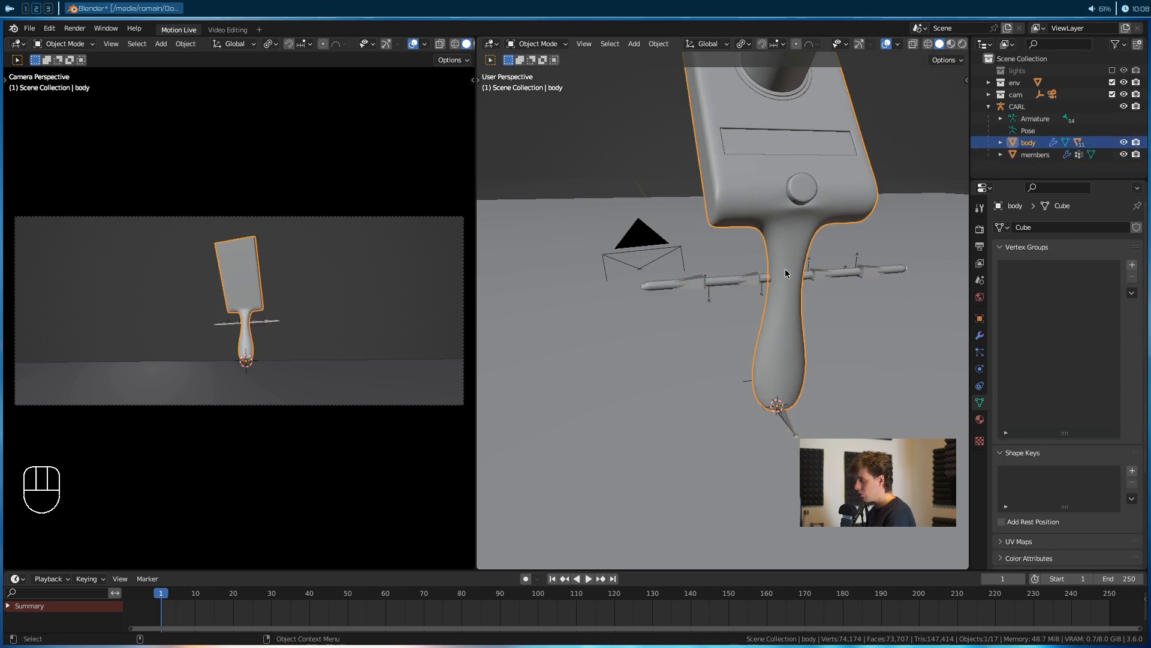
Show the outliner's selectability toggles and make the body, members and ground plane unselectable
left_click(1122, 47)
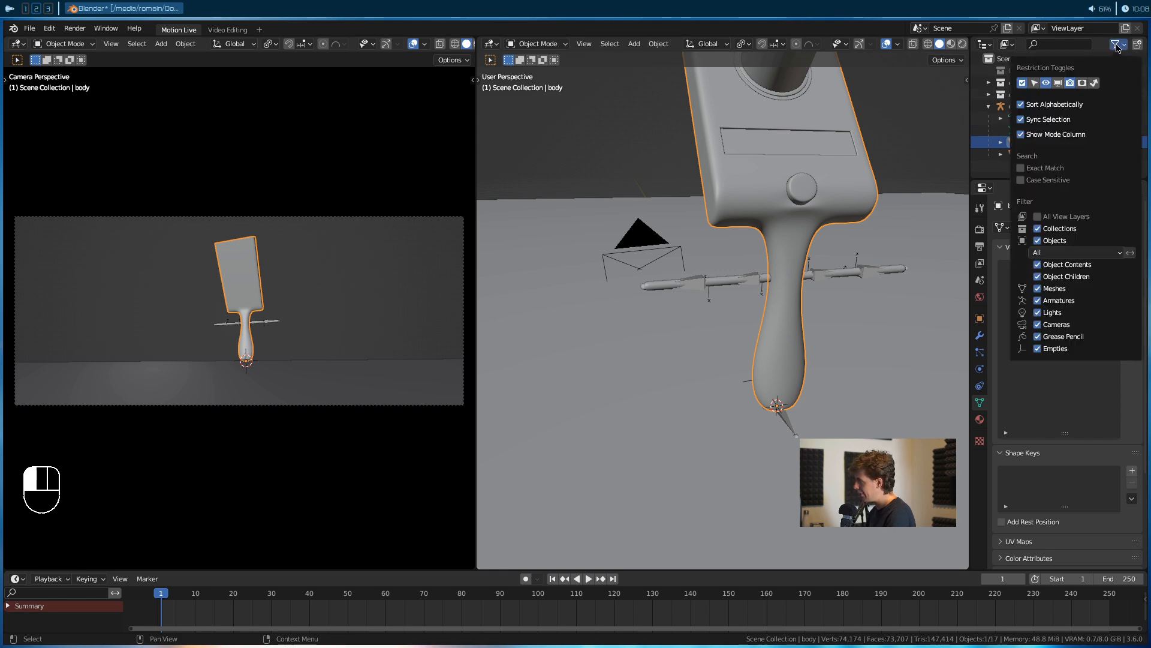
left_click(1035, 83)
left_click_drag(1113, 144, 1113, 155)
left_click(764, 280)
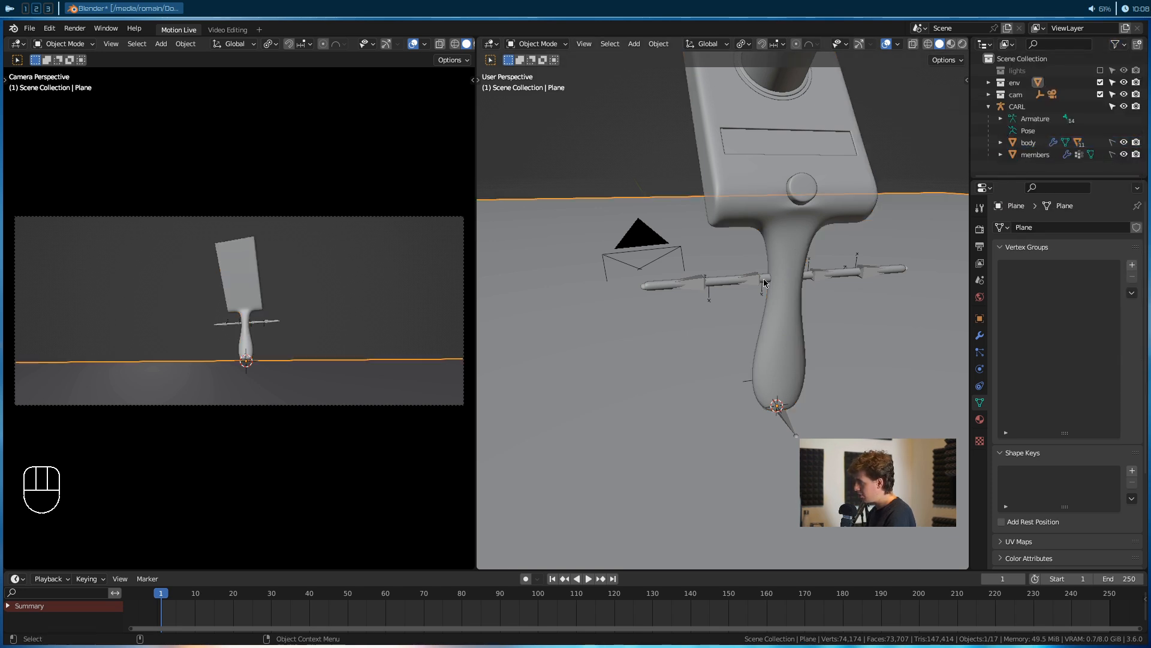
left_click(988, 82)
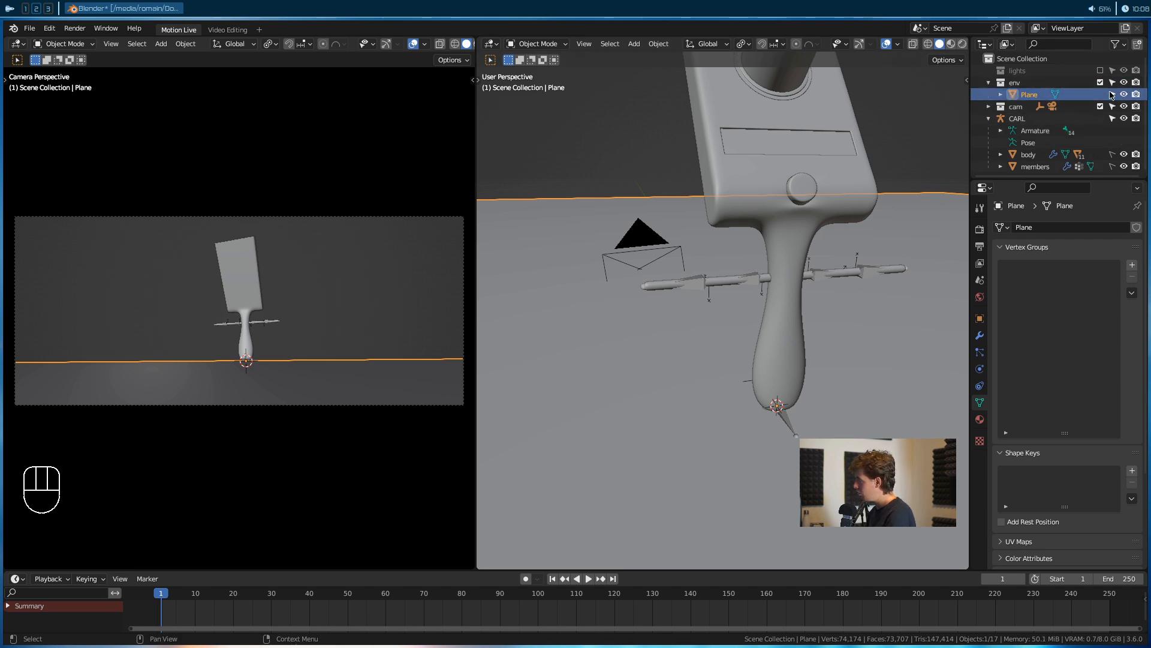
left_click(990, 84)
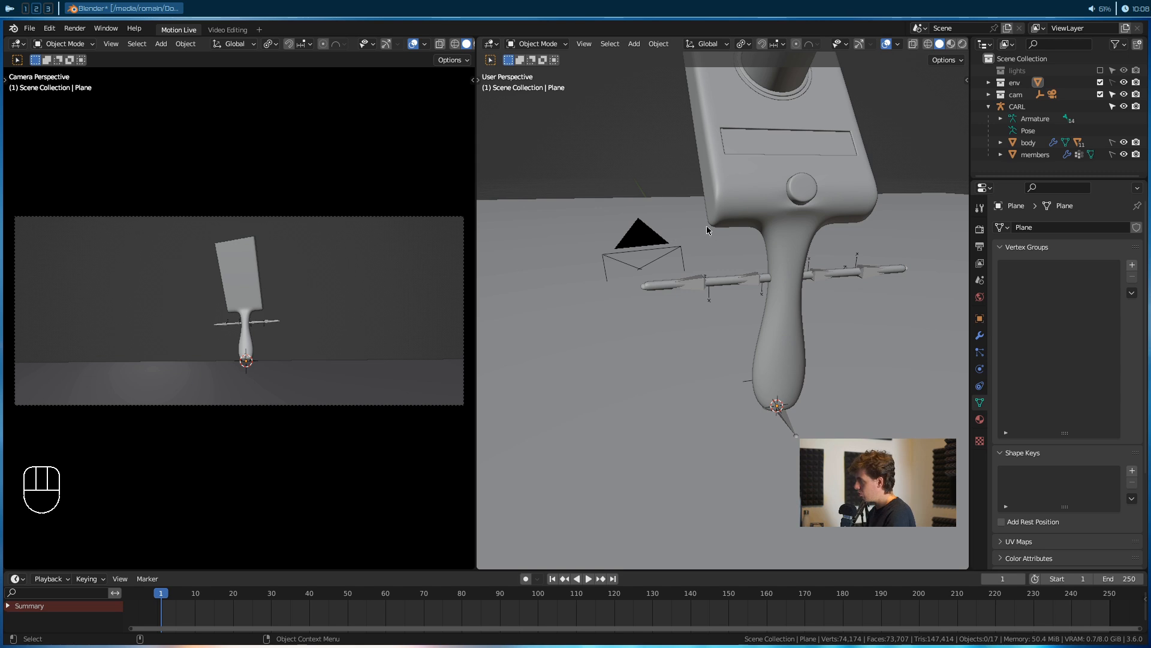
Select the CARL armature, put it in Pose Mode and turn on X-ray in the working viewport
left_click(758, 279)
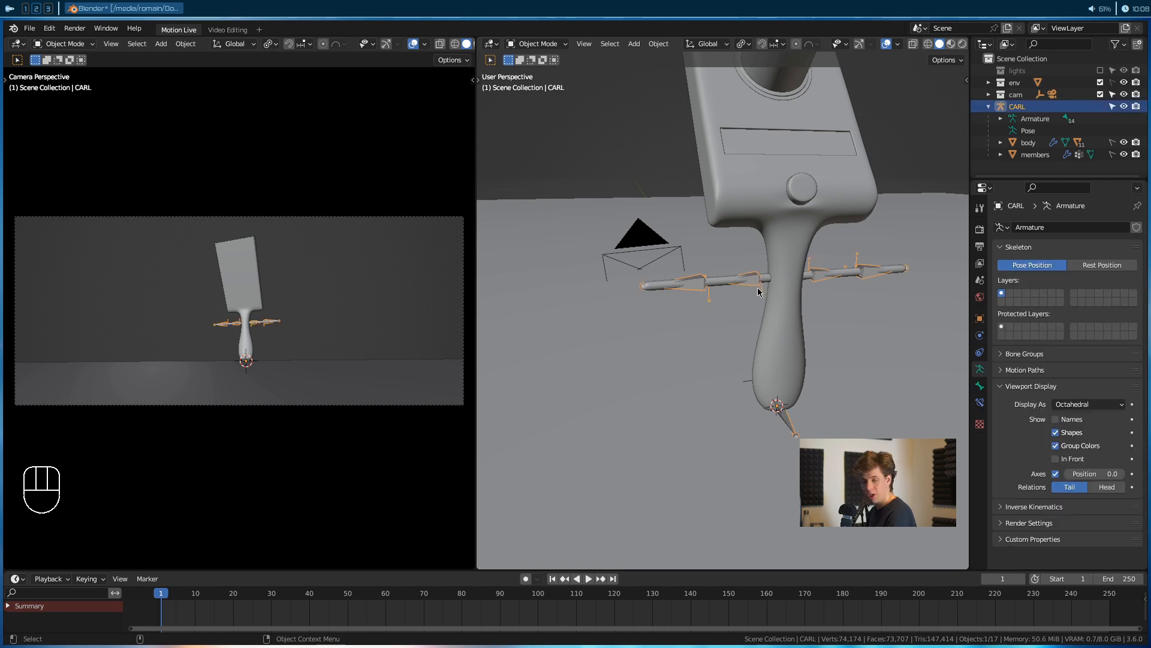
key("ctrl+Tab")
left_click_drag(718, 339, 692, 334, "alt")
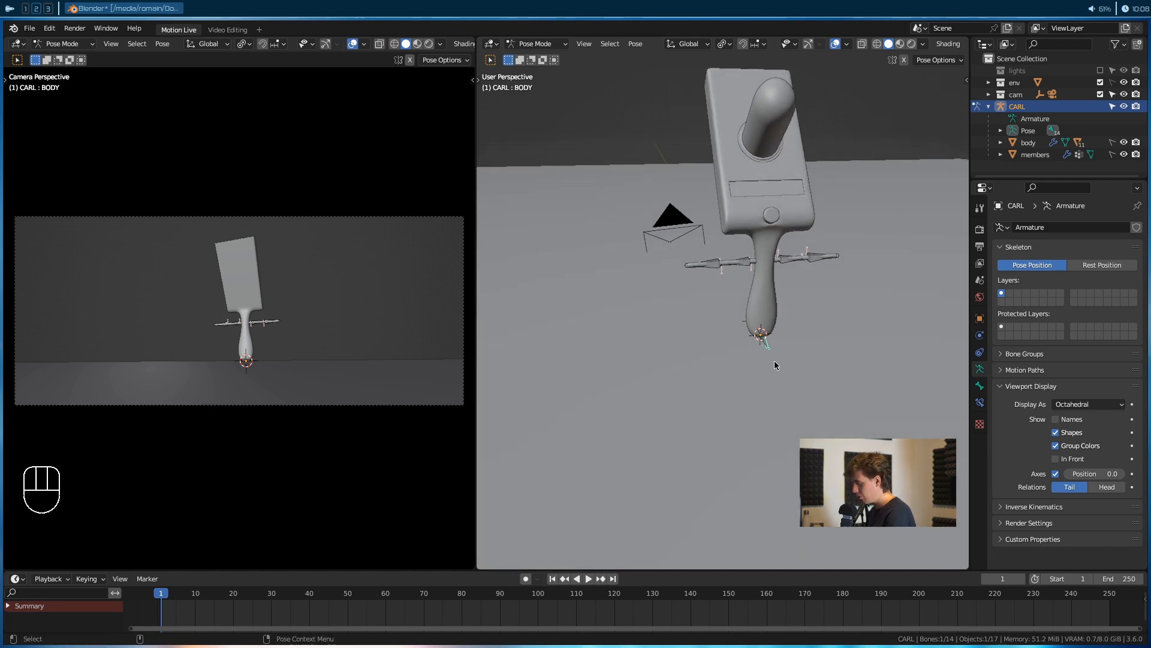
key("alt+z")
key("alt+z")
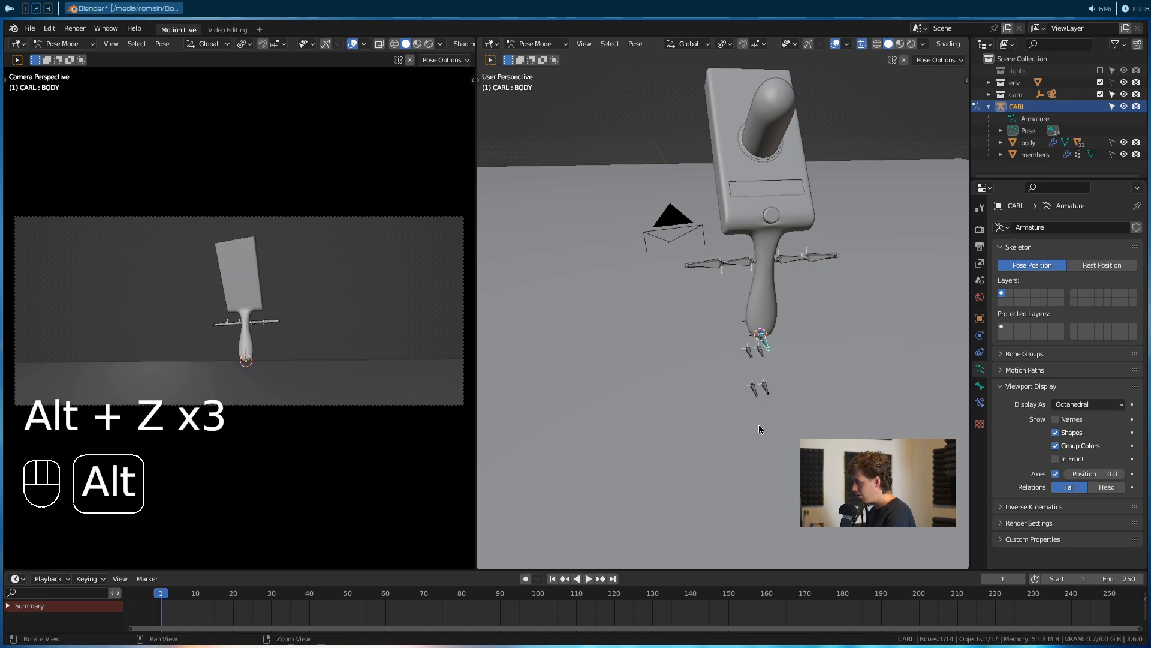
Unhide all hidden bones of the CARL rig, including those of the legs
scroll(725, 406, "up", 10)
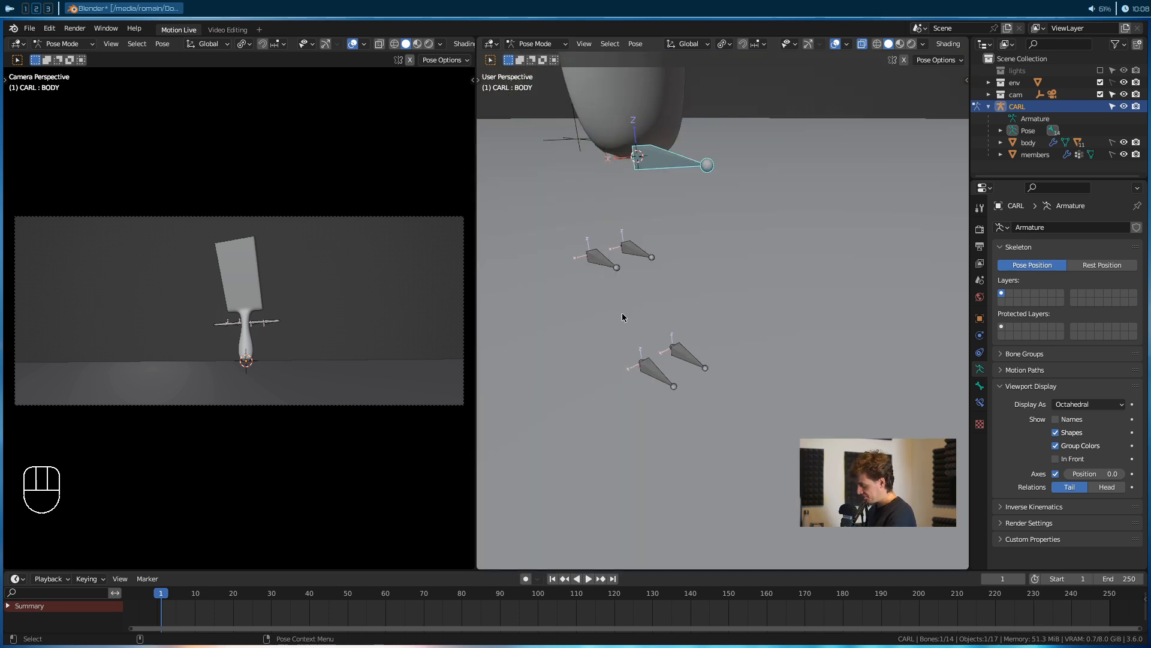
left_click_drag(622, 312, 736, 336, "alt")
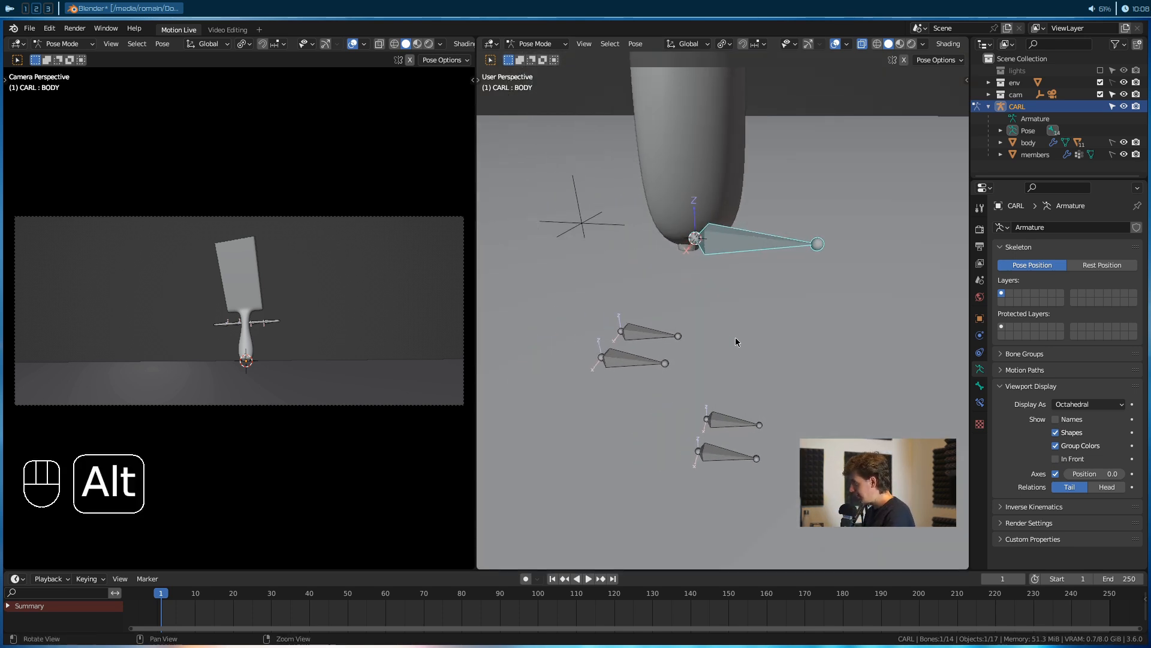
key("alt+h")
left_click_drag(733, 329, 722, 306, "alt")
Test-move the ALL and BODY bones to check how the legs follow, cancelling each move
left_click(732, 264)
left_click_drag(732, 266, 740, 298, "alt")
key("g")
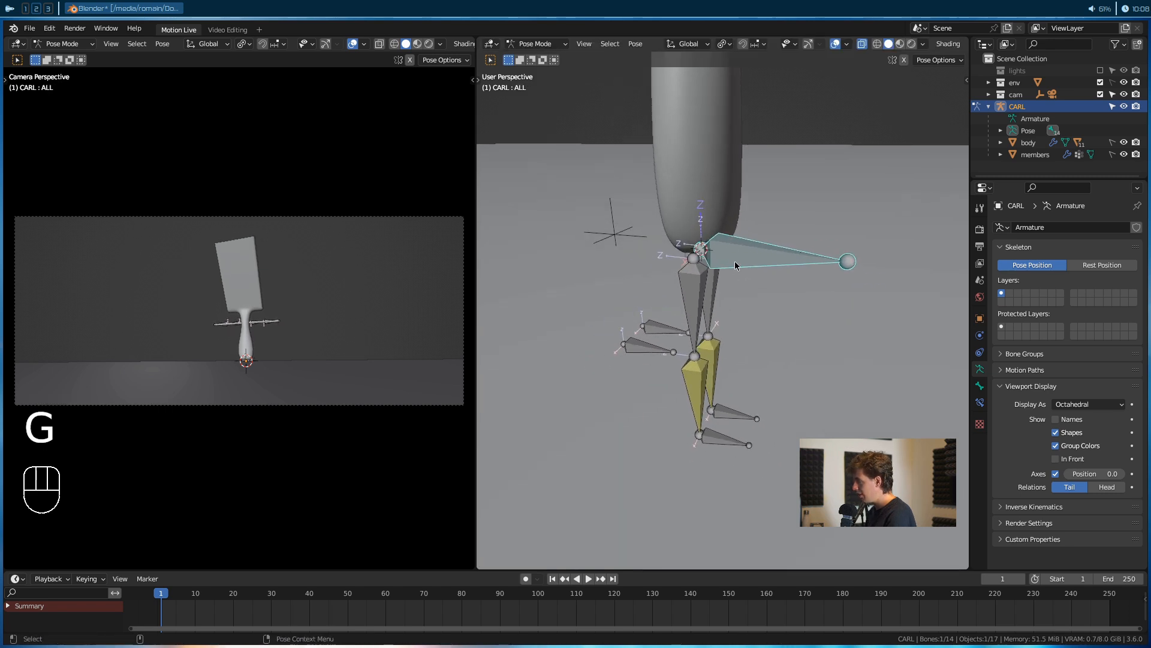
key("g")
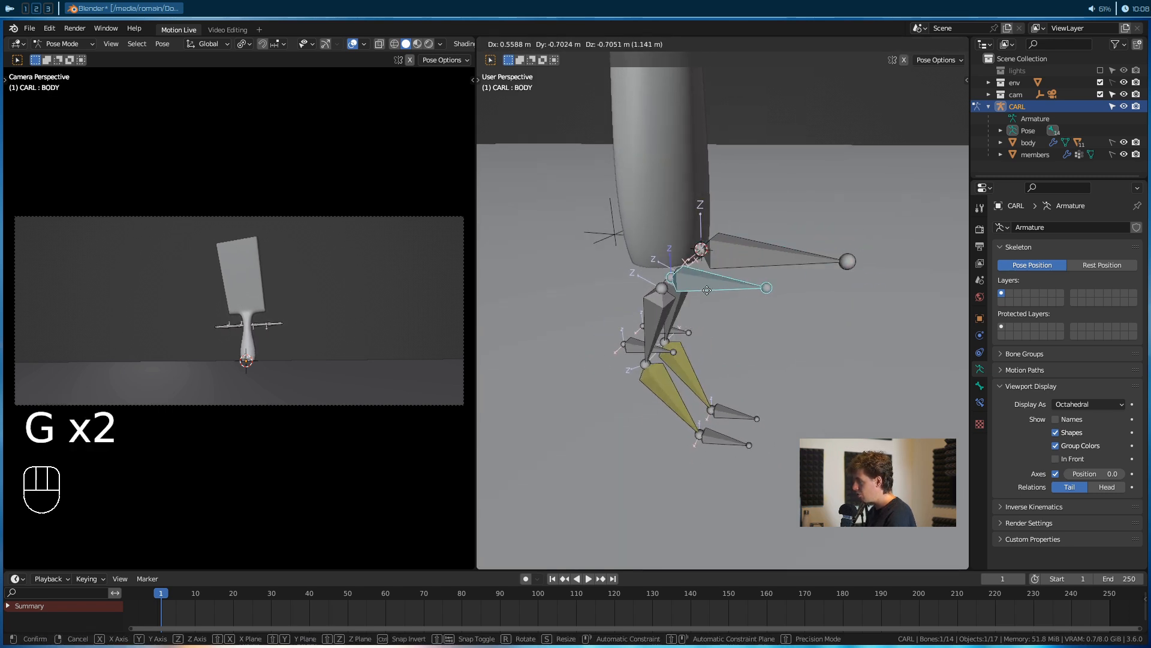
right_click(712, 346)
scroll(711, 346, "down", 4)
mouse_move(711, 349)
left_mouse_down("alt")
mouse_move(743, 348)
mouse_move(686, 352)
left_mouse_up("alt")
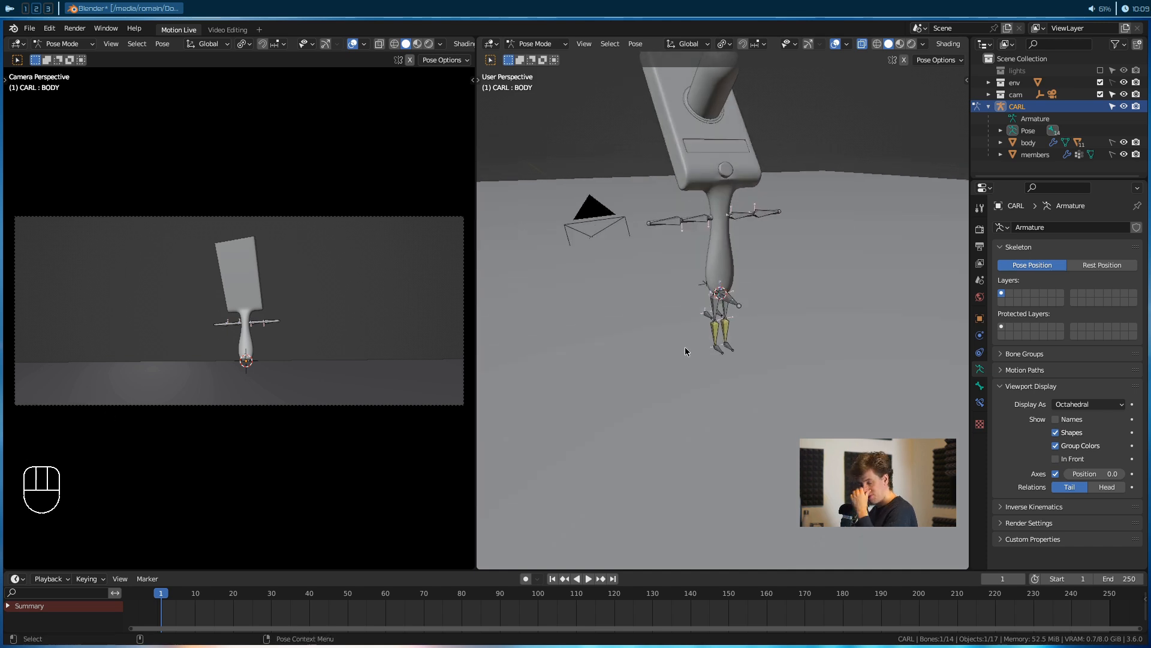
left_click_drag(708, 342, 762, 336, "alt")
key("g")
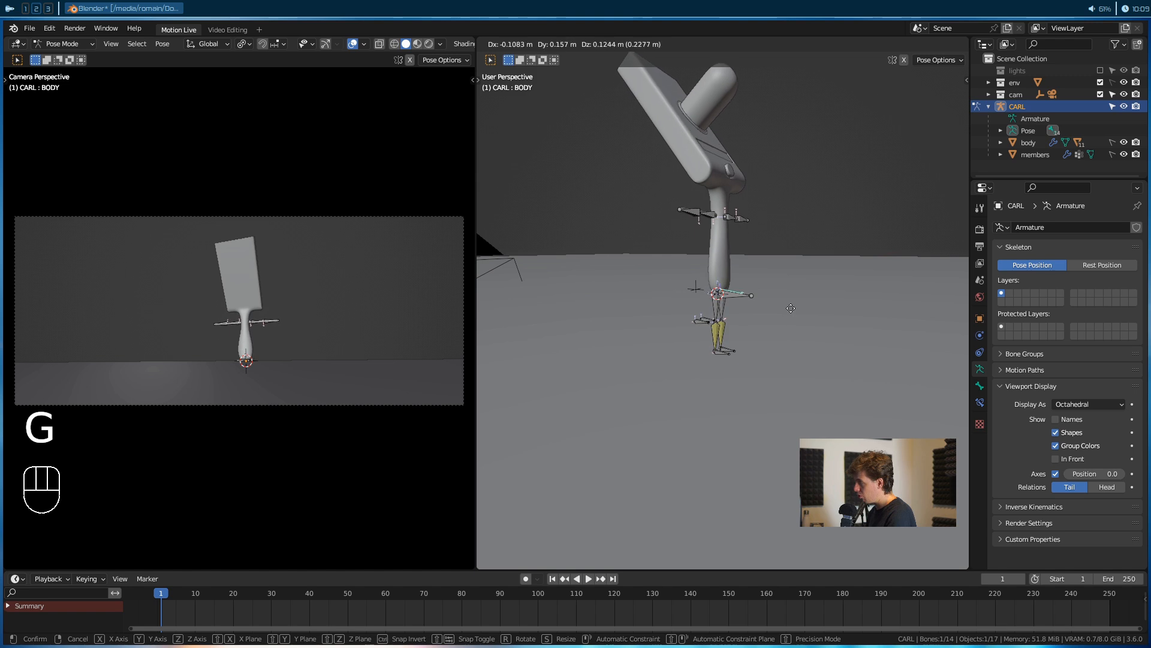
left_click(754, 313)
left_click_drag(753, 314, 670, 313, "alt")
key("g")
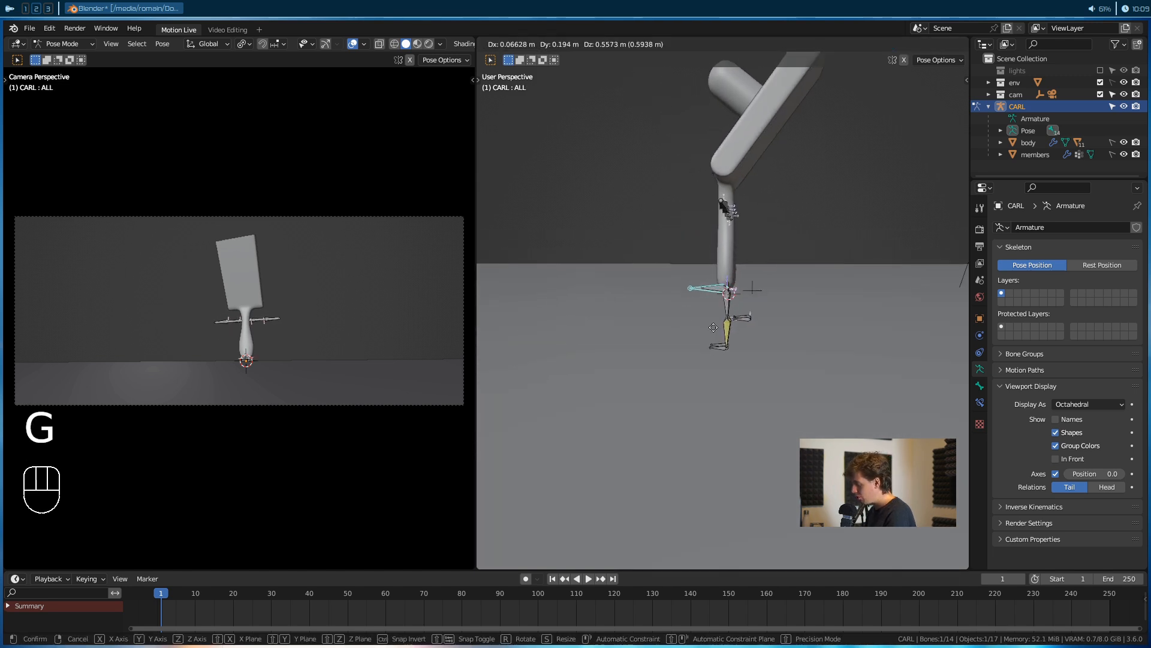
right_click(718, 280)
Raise the ALL bone vertically until the character's feet rest near ground level
scroll(719, 283, "up", 6)
left_click_drag(733, 324, 743, 223, "alt")
key("g")
key("z")
left_click(745, 122)
key("g")
left_click(745, 236)
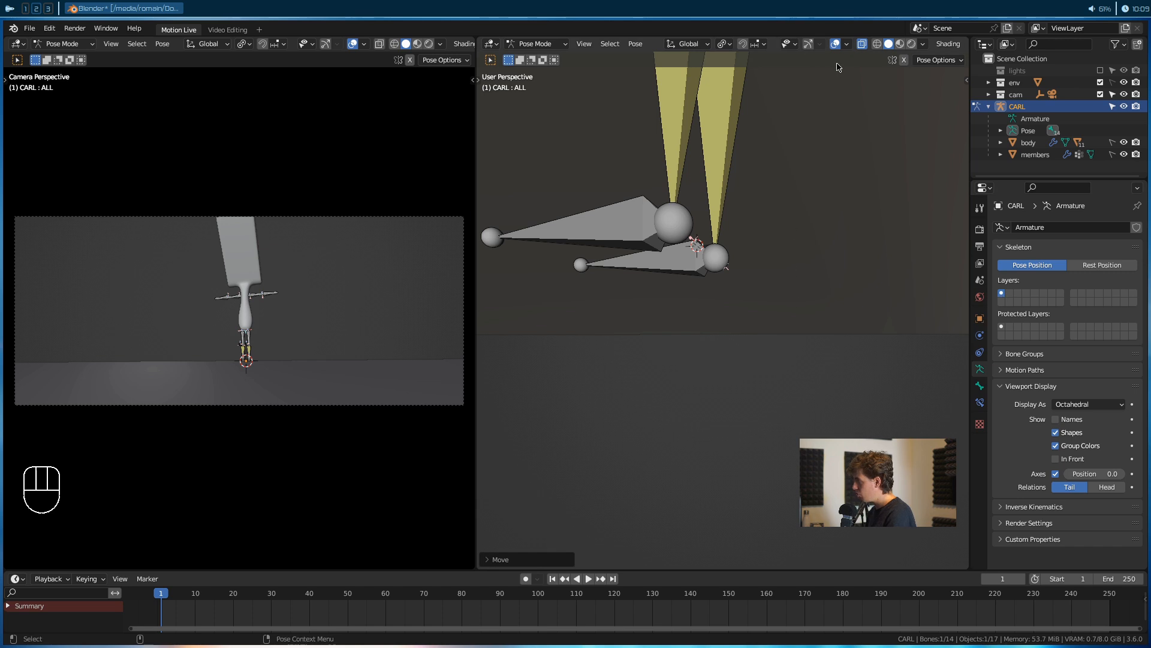
Hide the viewport overlays, fine-tune the ALL bone's position so the leg ends touch the ground, and restore the overlays
left_click(846, 44)
left_click(836, 44)
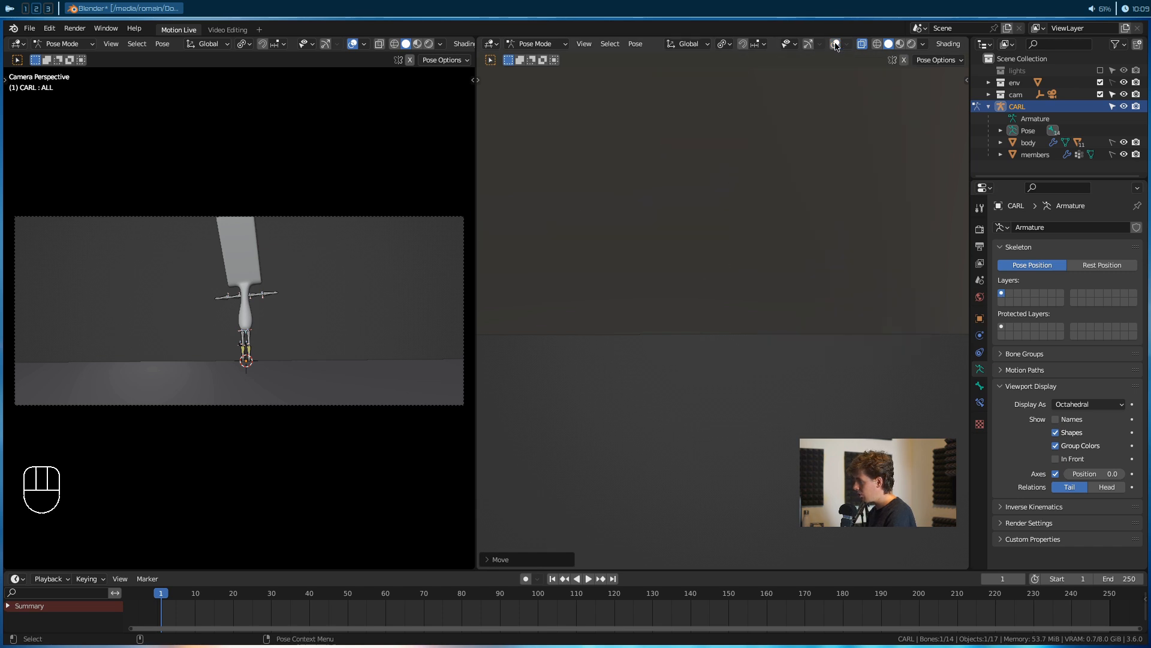
key("alt+g")
key("g")
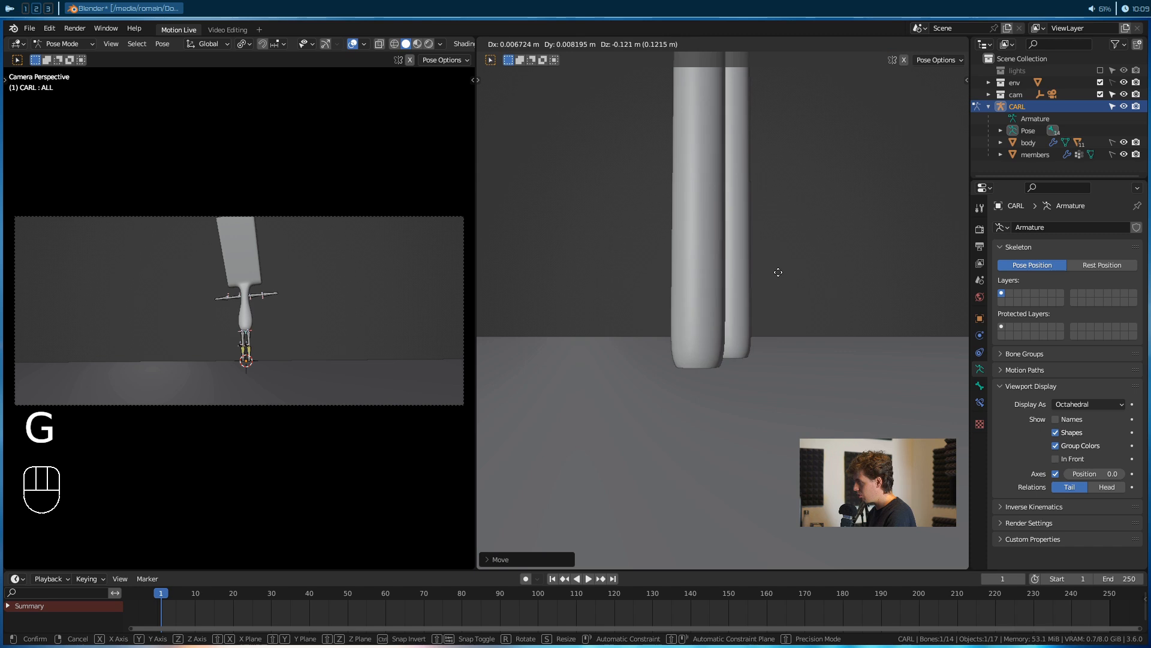
left_click(784, 235)
left_click(837, 44)
Lower the BODY bone about 1.9 m so that both legs bend at the knees
scroll(797, 384, "down", 10)
middle_click_drag(801, 333, 783, 355, "alt")
left_click_drag(785, 355, 791, 383, "alt")
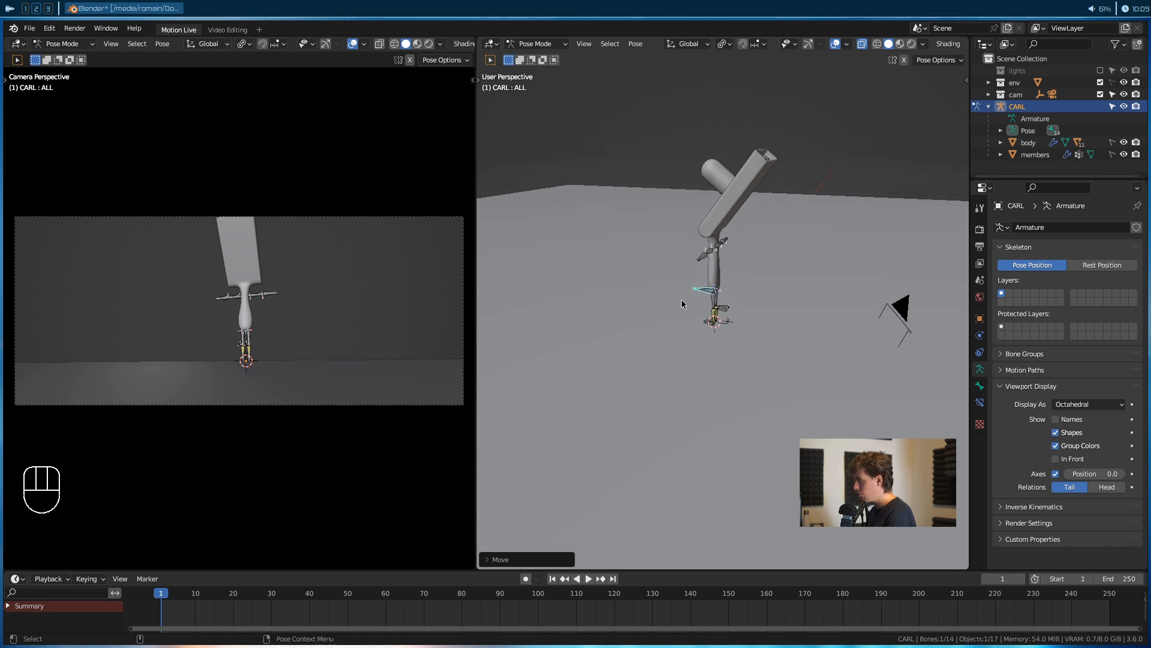
left_click_drag(682, 304, 699, 229, "alt")
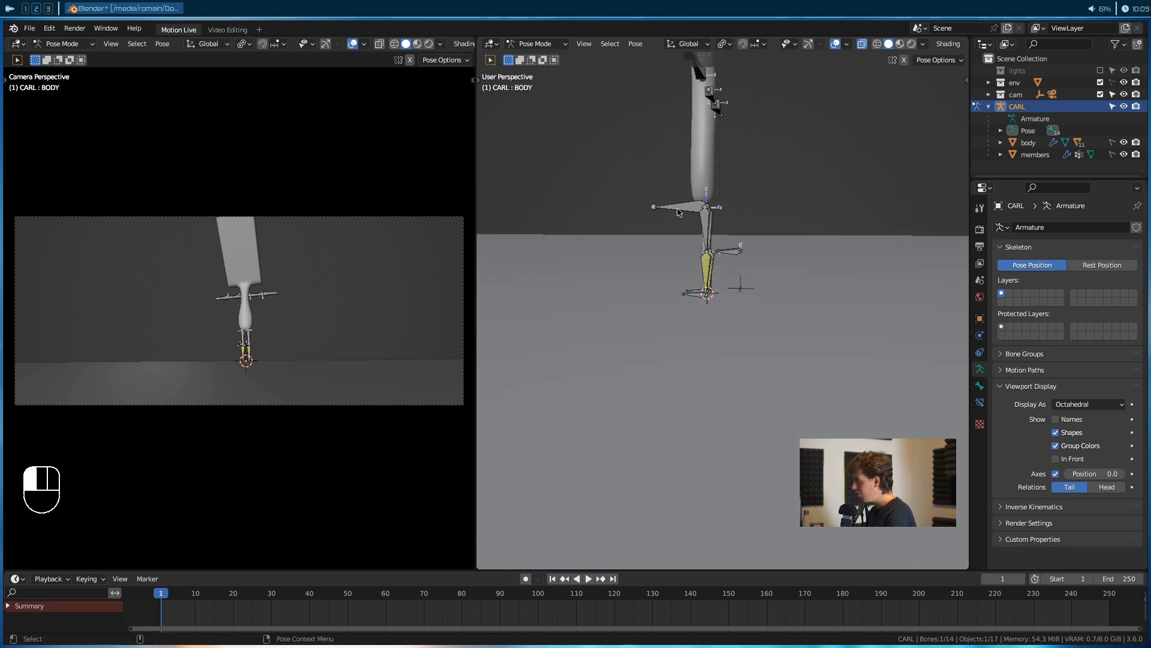
key("g")
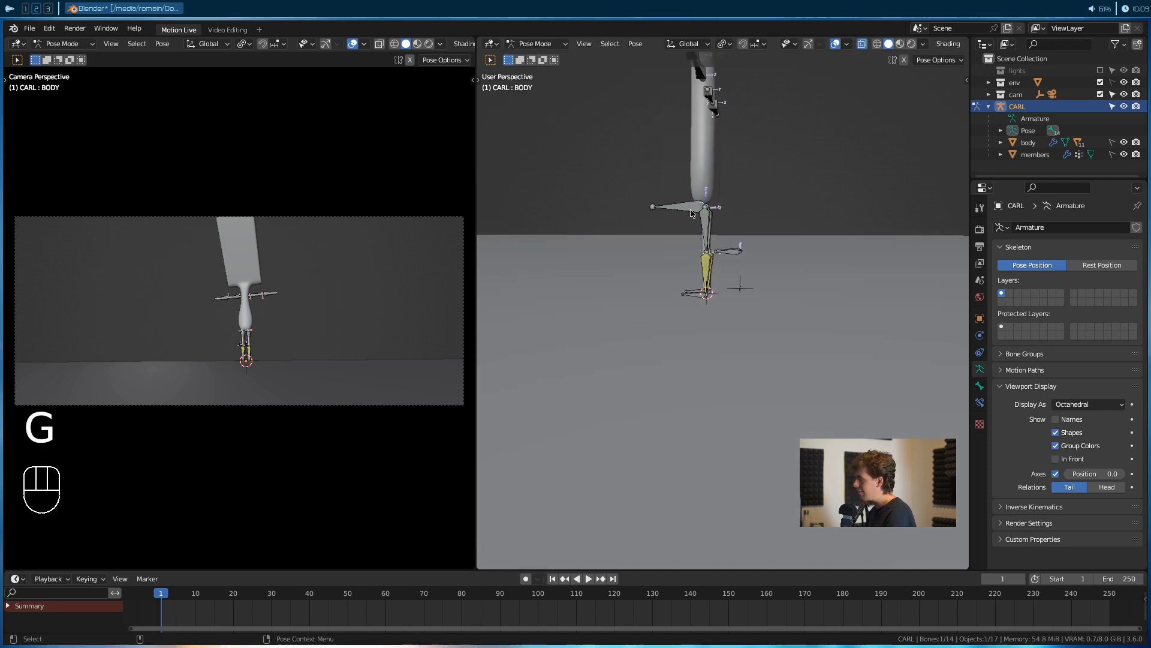
key("g")
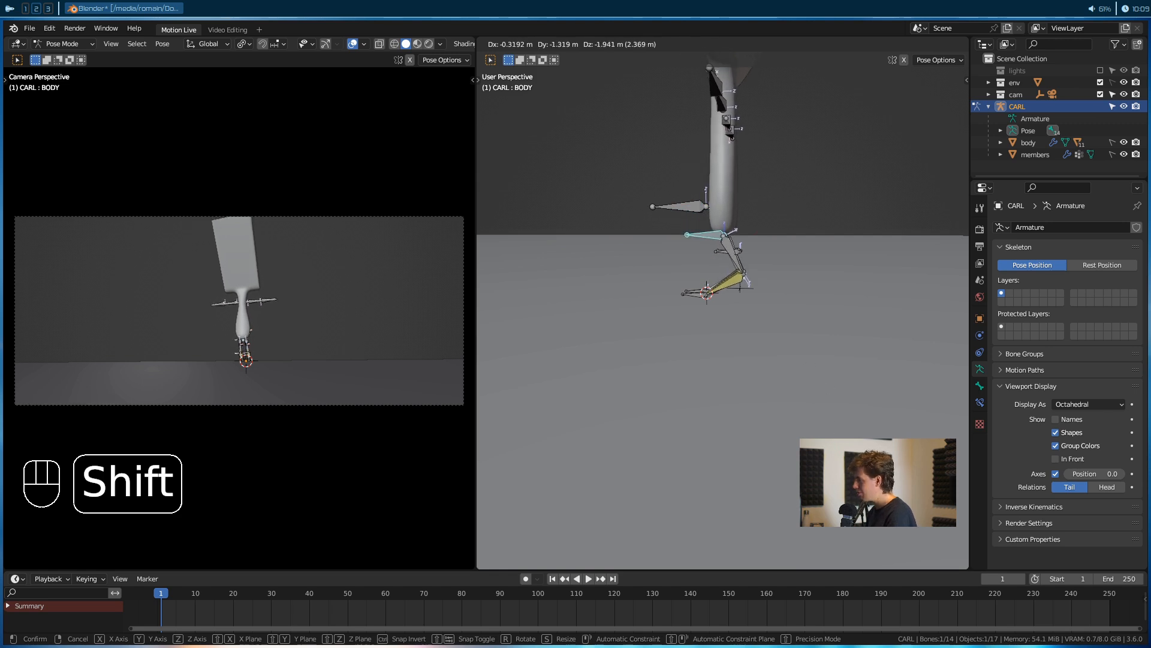
left_click(826, 319)
Rotate the BODY bone forward by about 78° so the character's body leans down close to horizontal
middle_click_drag(827, 319, 807, 291, "alt")
key("r")
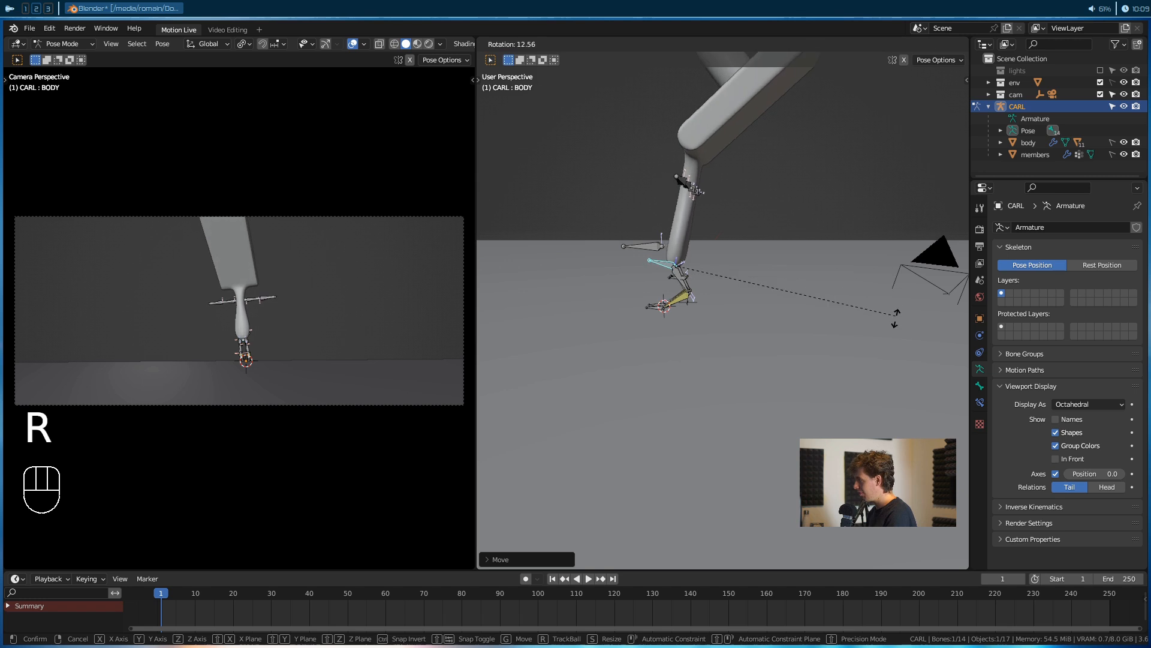
key("shift")
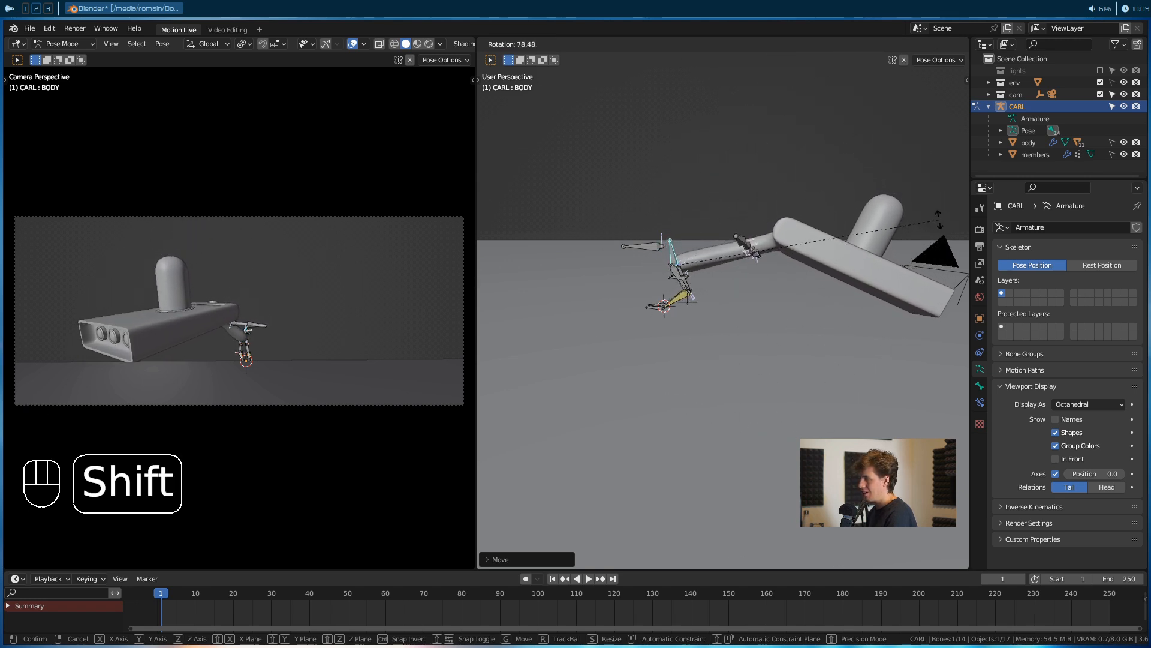
left_click(726, 256)
Move the right foot's IK bone (IK.R) sideways, away from the left foot, to widen the stance
left_click_drag(750, 270, 714, 260, "alt")
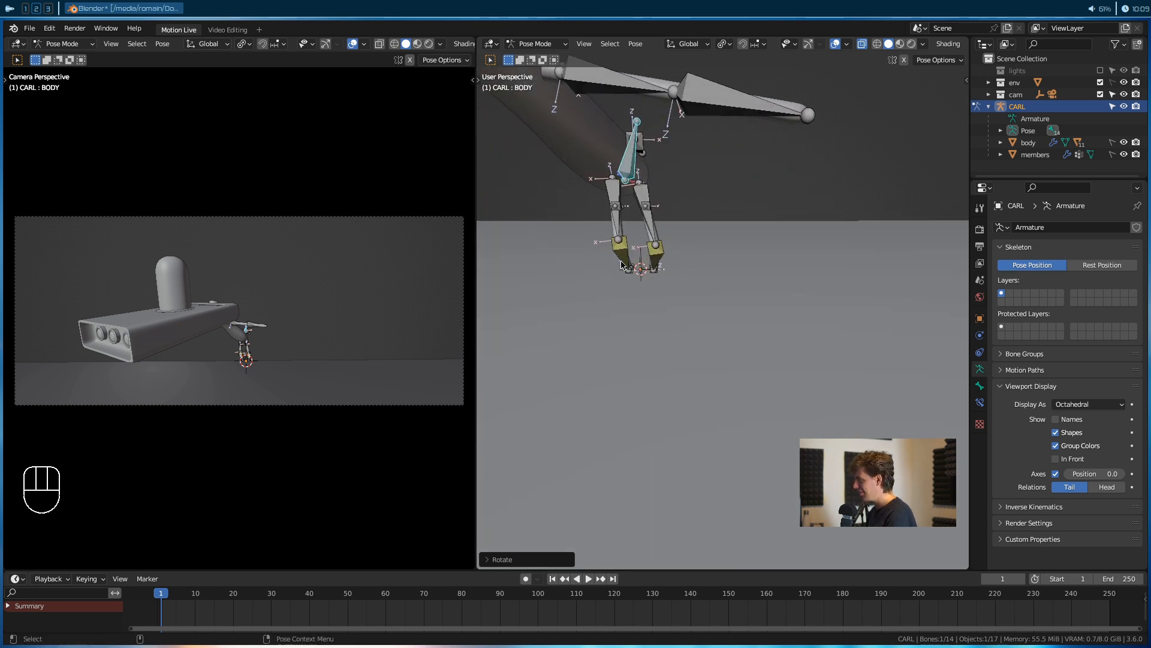
left_click_drag(621, 271, 772, 269, "alt")
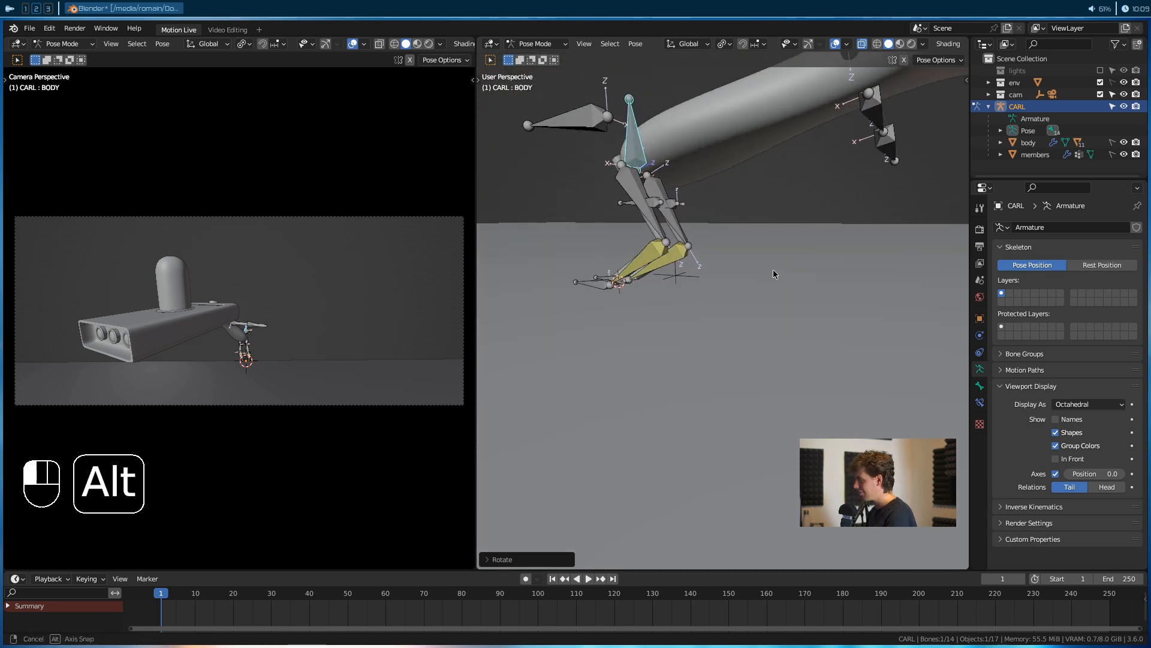
left_click(595, 286)
left_click_drag(696, 286, 767, 272, "alt")
key("g")
key("g")
left_click(736, 283)
key("g")
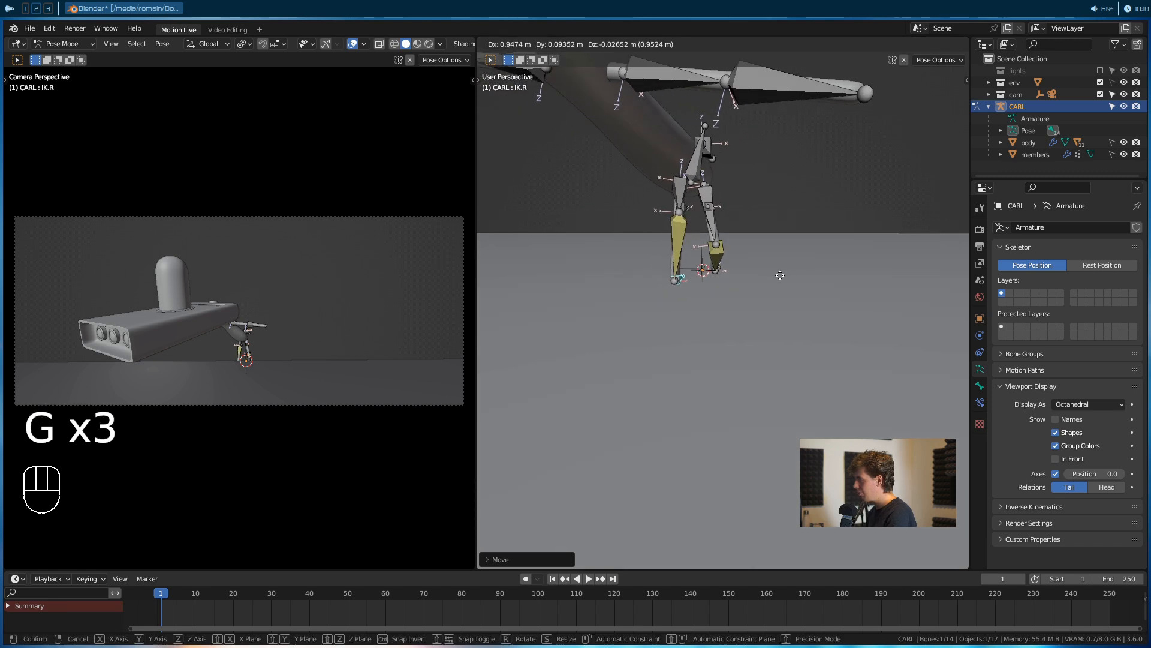
left_click(719, 252)
Adjust the right leg's knee control so that the right knee points outward
key("g")
right_click(684, 211)
left_click(681, 213)
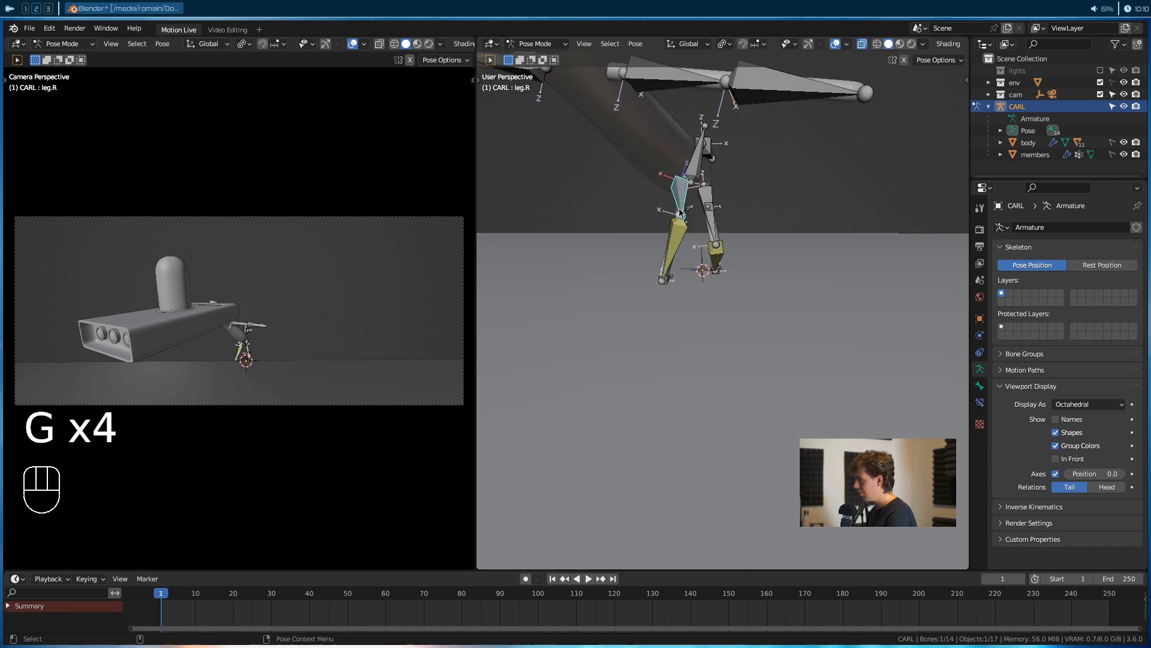
key("g")
left_click(630, 212)
left_click_drag(630, 213, 774, 270, "alt")
key("g")
left_click(683, 228)
Rotate the outstretched arm bones downward so they hang toward the ground beneath the leaning body
left_click(818, 158)
mouse_move(819, 174)
left_mouse_down("alt")
mouse_move(823, 160)
mouse_move(804, 180)
left_mouse_up("alt")
key("r")
left_click(774, 240)
left_click_drag(774, 239, 865, 220, "alt")
key("r")
left_click(748, 244)
key("r")
left_click(806, 193)
key("r")
key("r")
left_click(780, 227)
Refine the arm rotation from another angle and rotate the right forearm bone (elbow.R) to hang down
left_click_drag(779, 226, 734, 222, "alt")
key("r")
left_click(809, 145)
left_click(712, 211)
key("r")
left_click(760, 203)
Hide the overlays in the camera viewport while keeping them displayed in the working viewport
left_click_drag(760, 193, 695, 231, "alt")
left_click(836, 45)
left_click(836, 45)
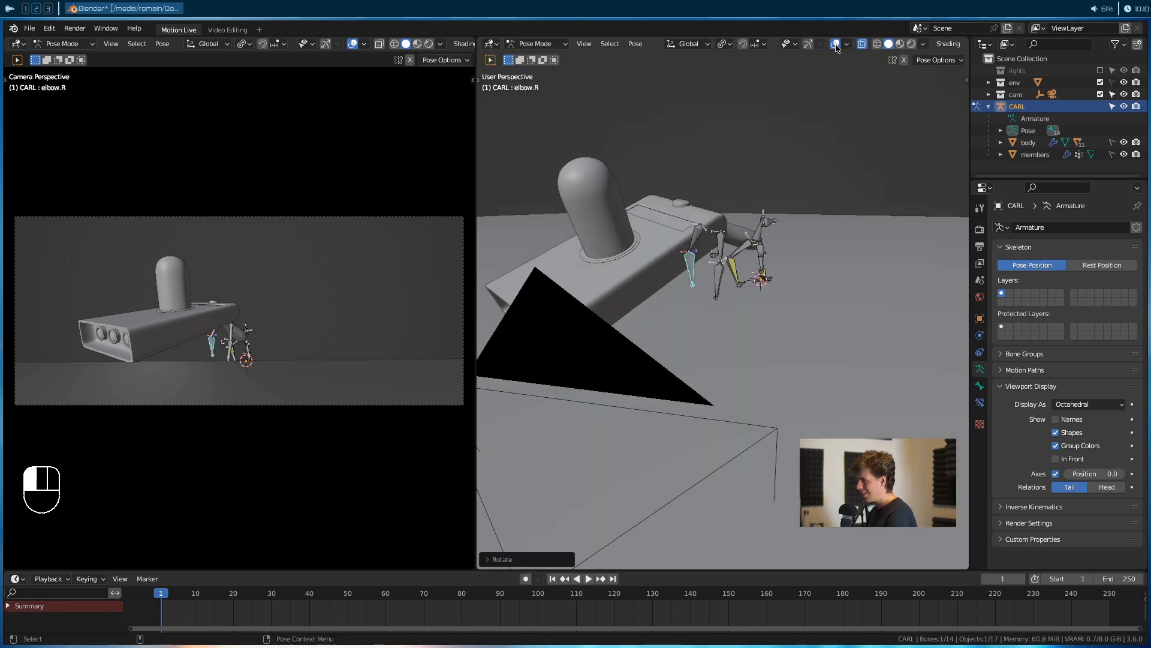
left_click(836, 45)
left_click(836, 45)
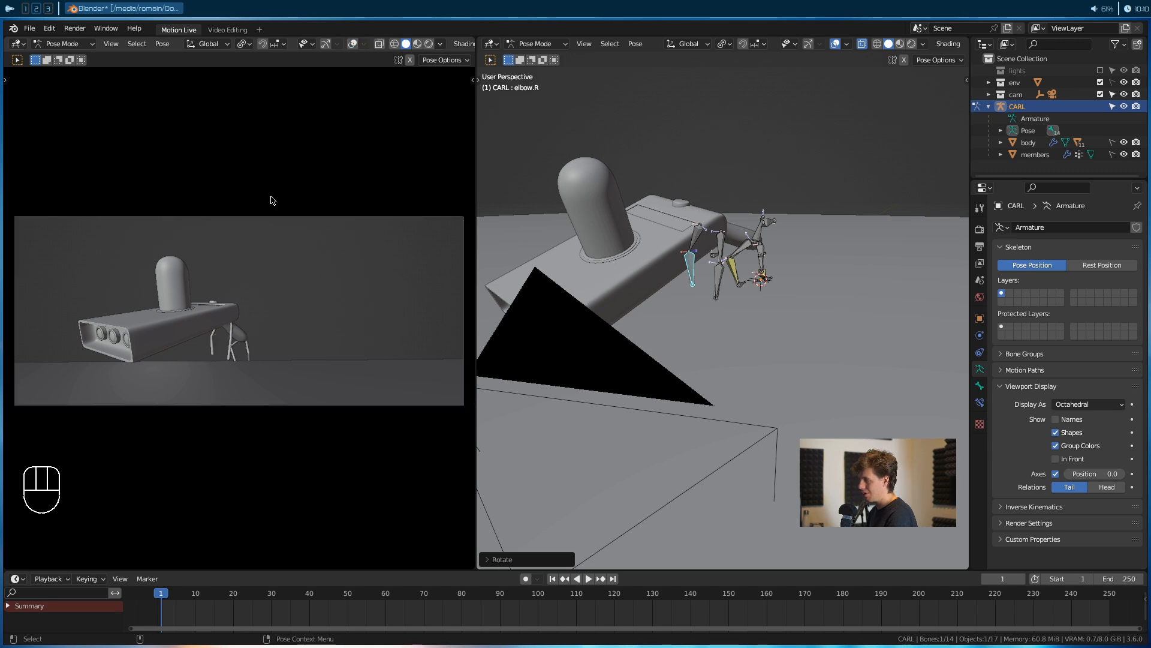
Keyframe Location & Rotation for all bones of the rig on frame 1
left_click_drag(732, 333, 698, 316, "alt")
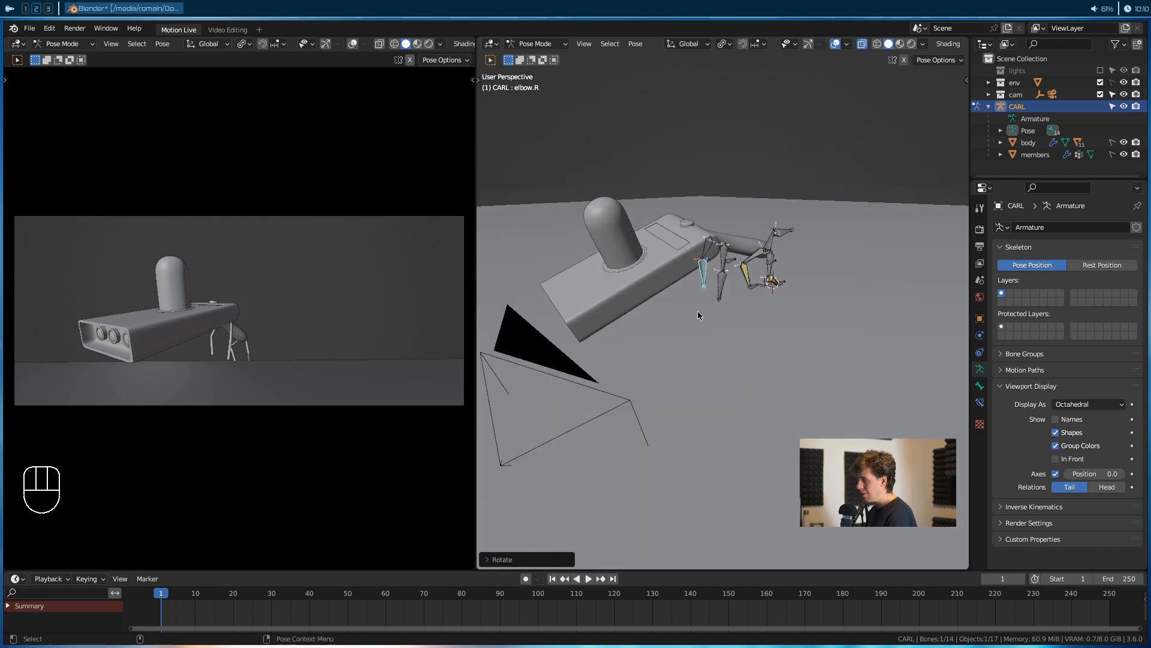
left_click_drag(783, 263, 744, 239, "alt")
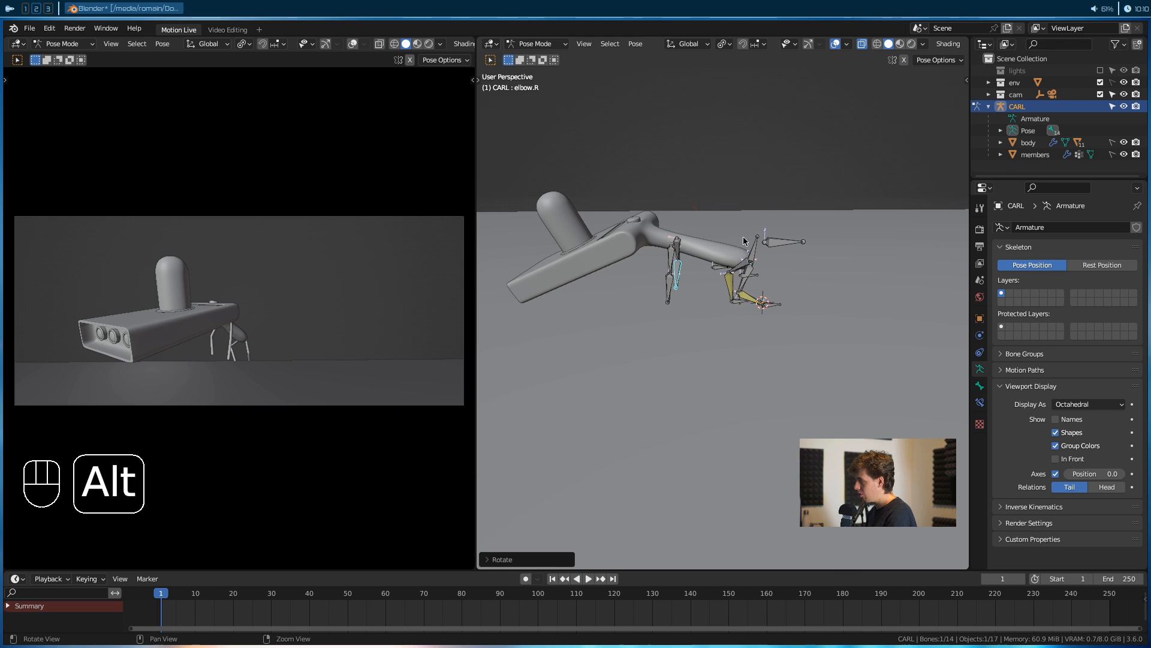
key("a")
key("i")
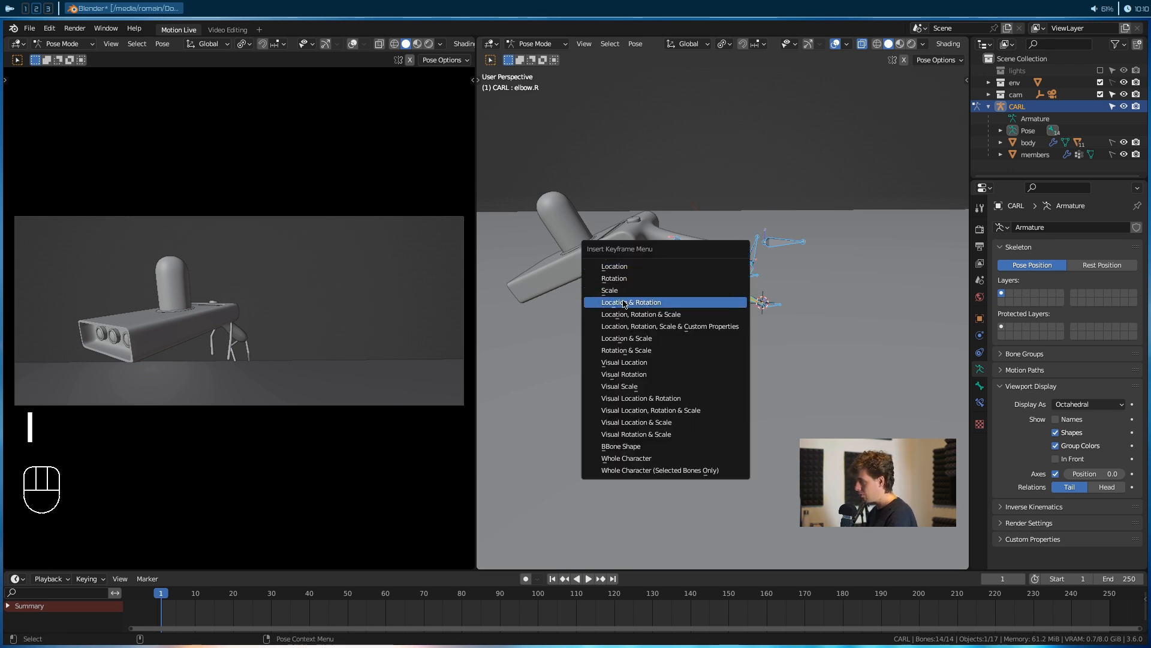
left_click(658, 303)
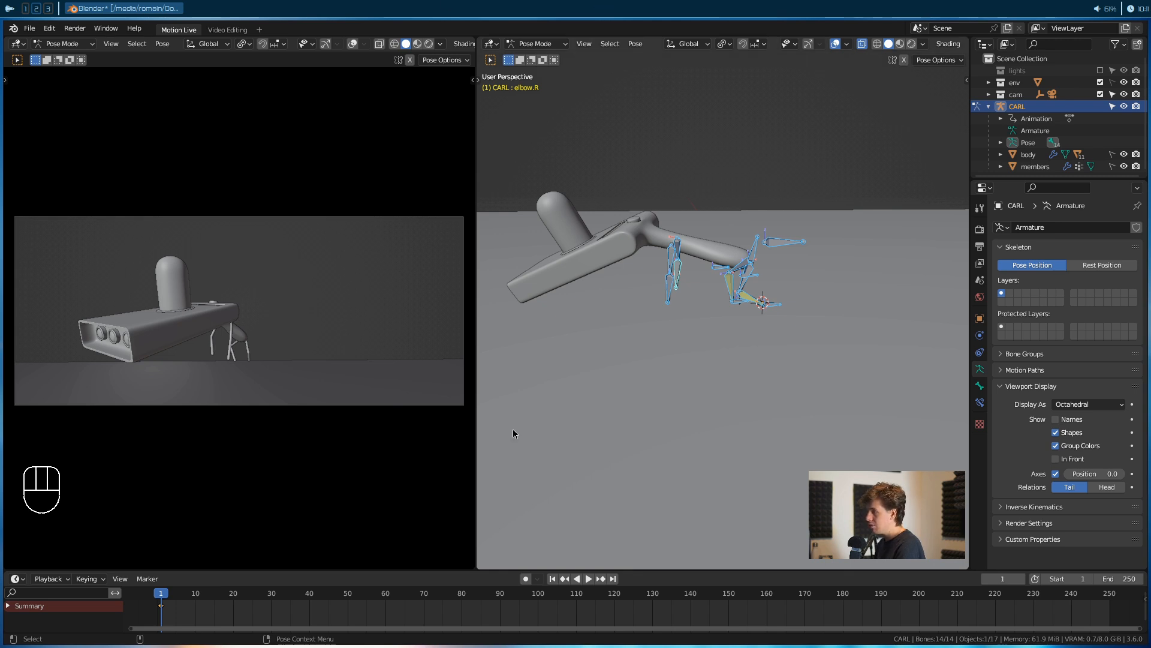
On frame 2, rotate the BODY bone to lift the character's torso and shift the bone slightly
key("Right")
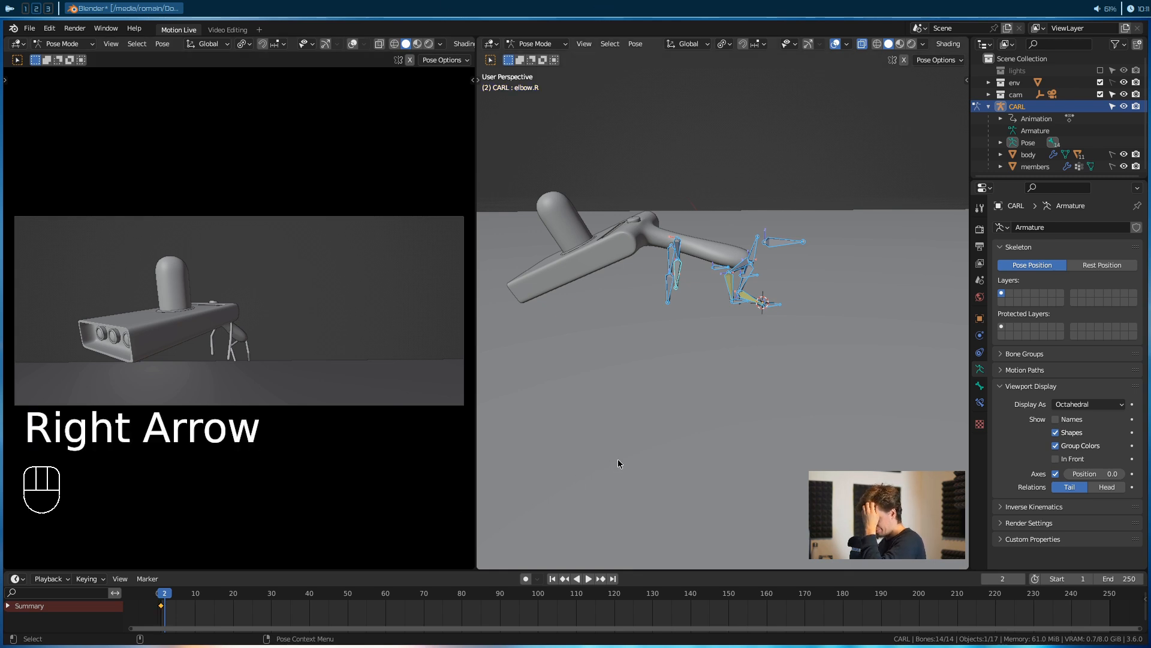
middle_click_drag(653, 426, 741, 216, "alt")
scroll(686, 372, "up", 3)
left_click(720, 223)
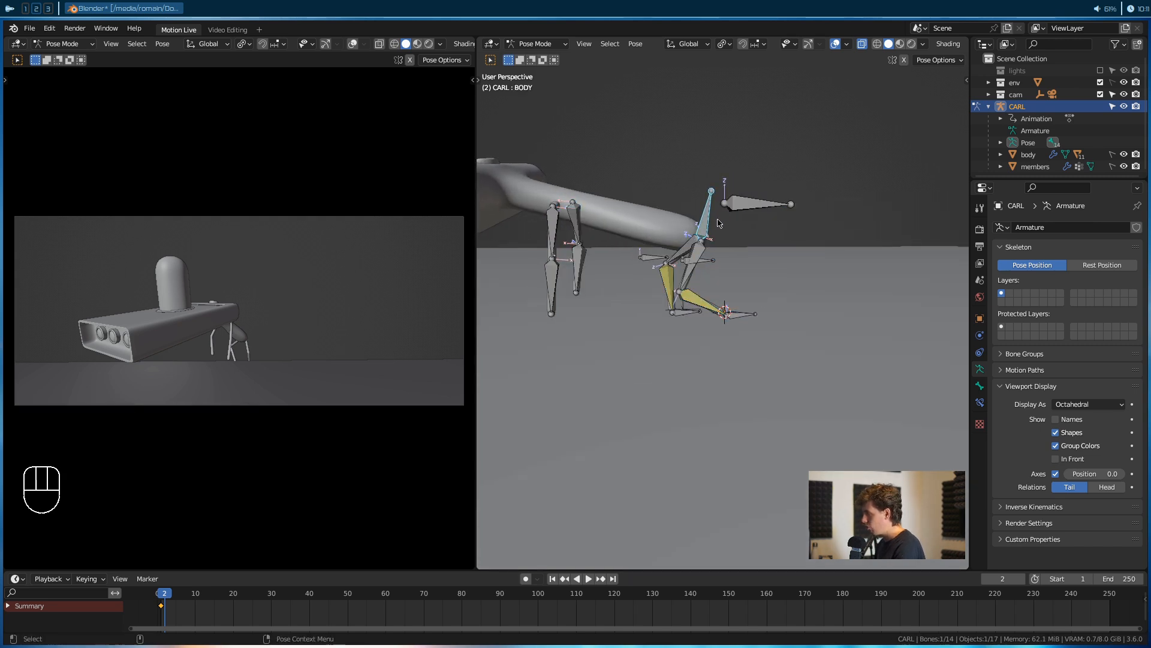
key("r")
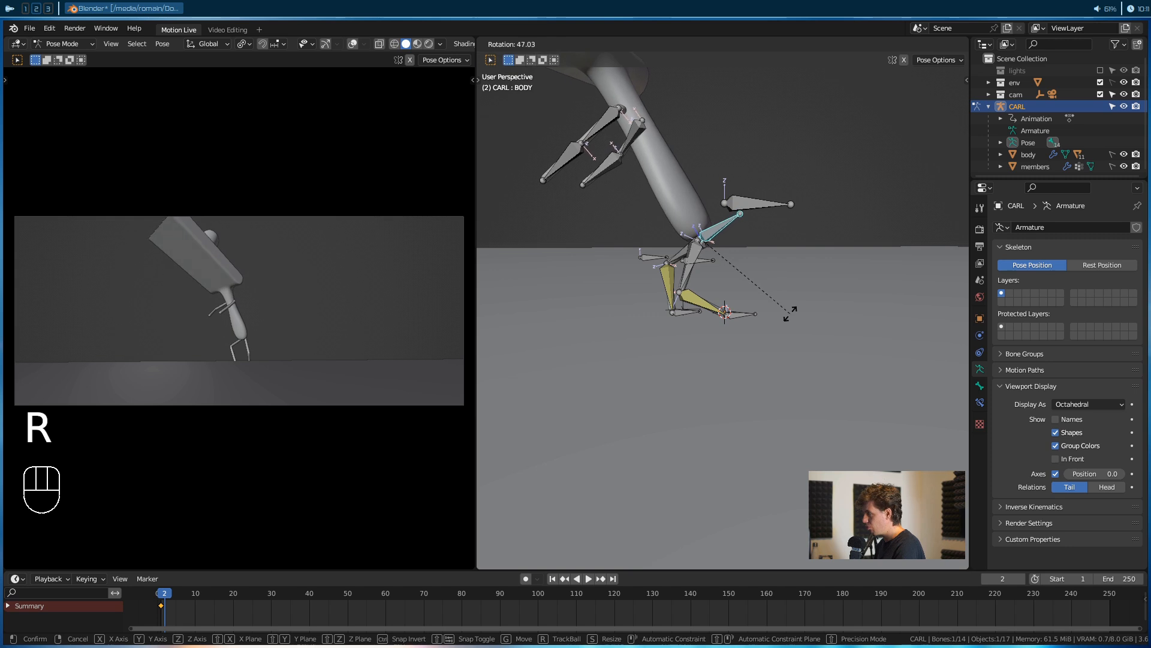
left_click(798, 291)
key("g")
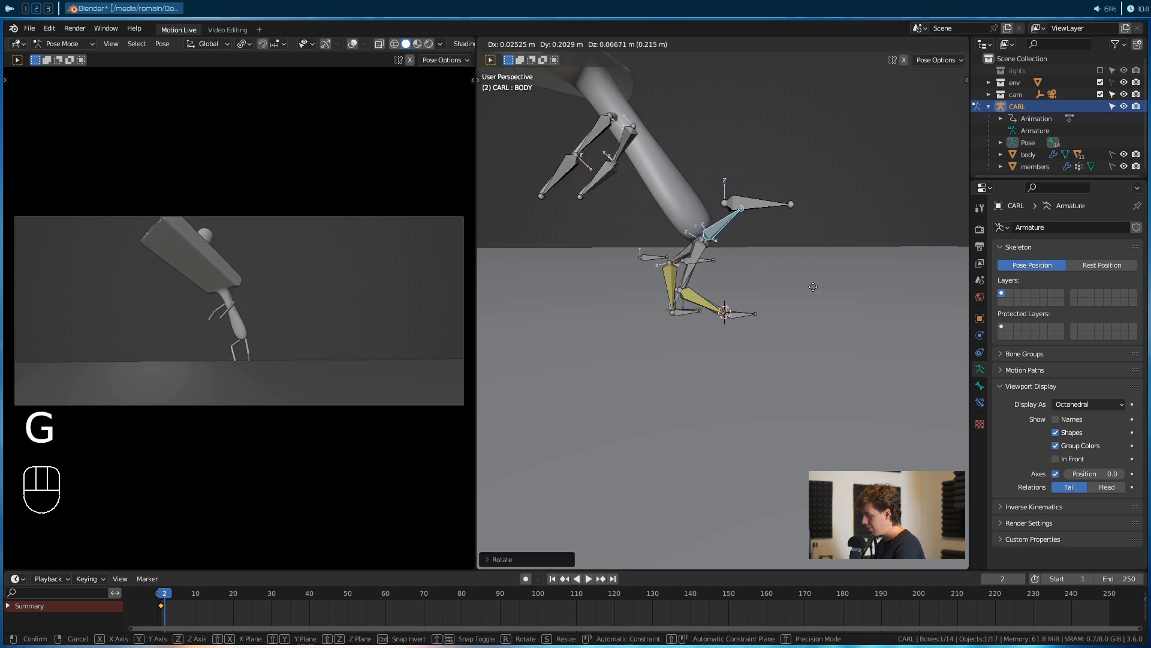
left_click(819, 283)
Refine the BODY bone's rotation from the side and reposition it over the feet
middle_click_drag(818, 283, 781, 300, "alt")
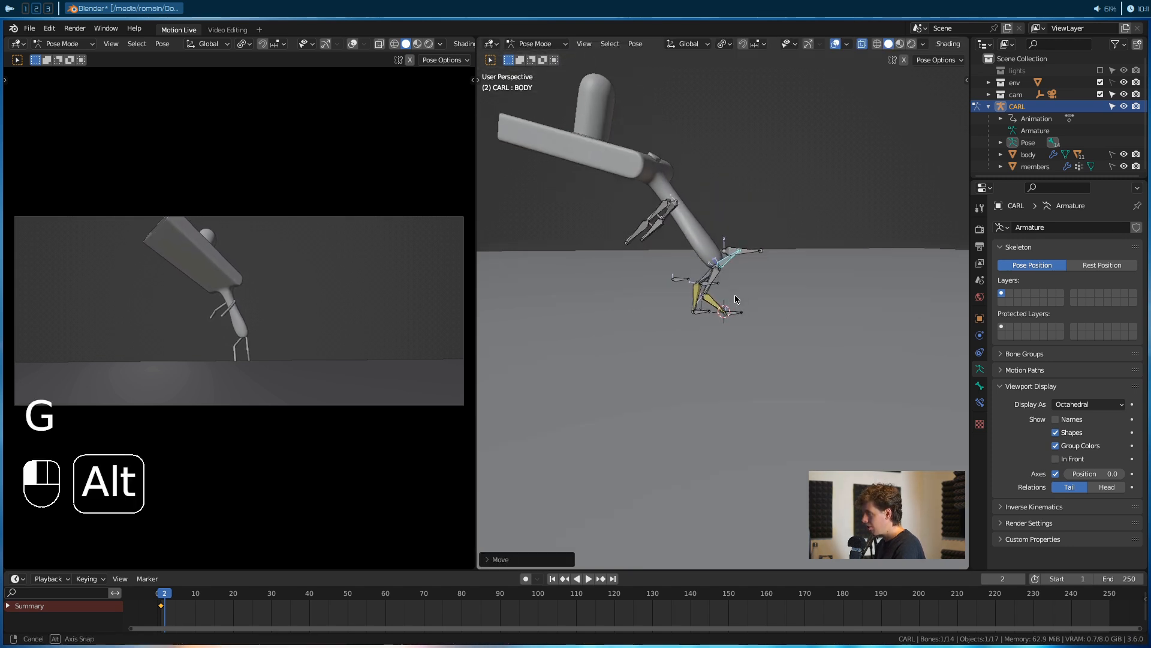
key("r")
left_click(792, 293)
left_click_drag(792, 293, 544, 327, "alt")
key("g")
left_click(750, 292)
Turn the BODY bone about 28° around global Z toward the camera and tilt it with a trackball rotation
key("r")
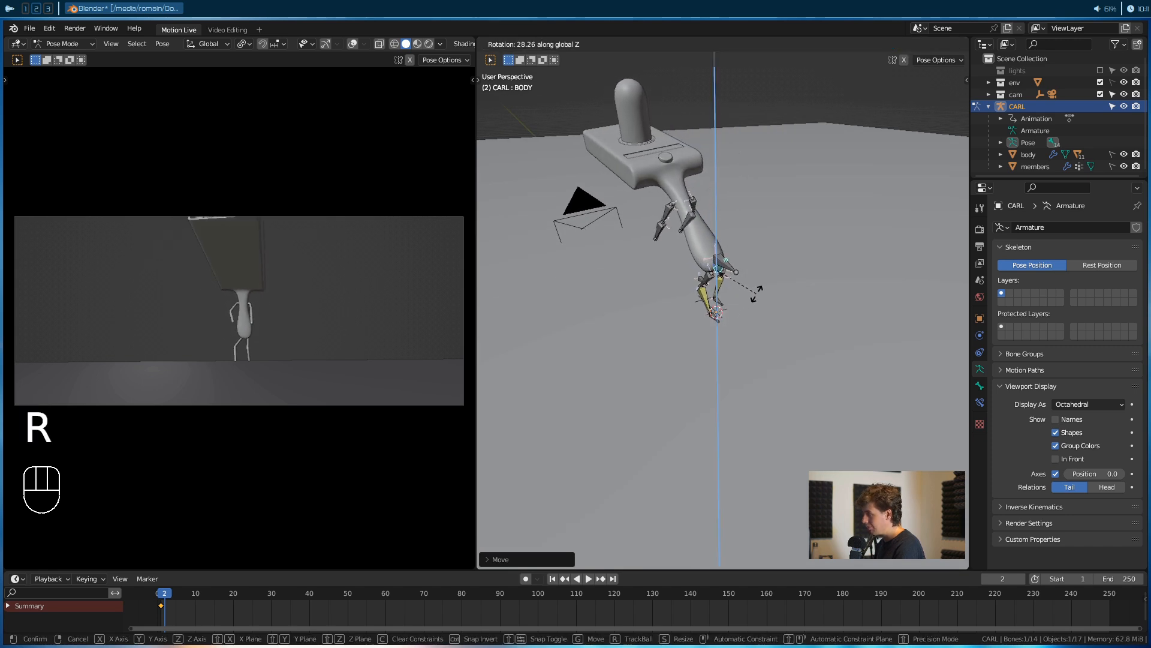
left_click(765, 293)
key("r")
key("r")
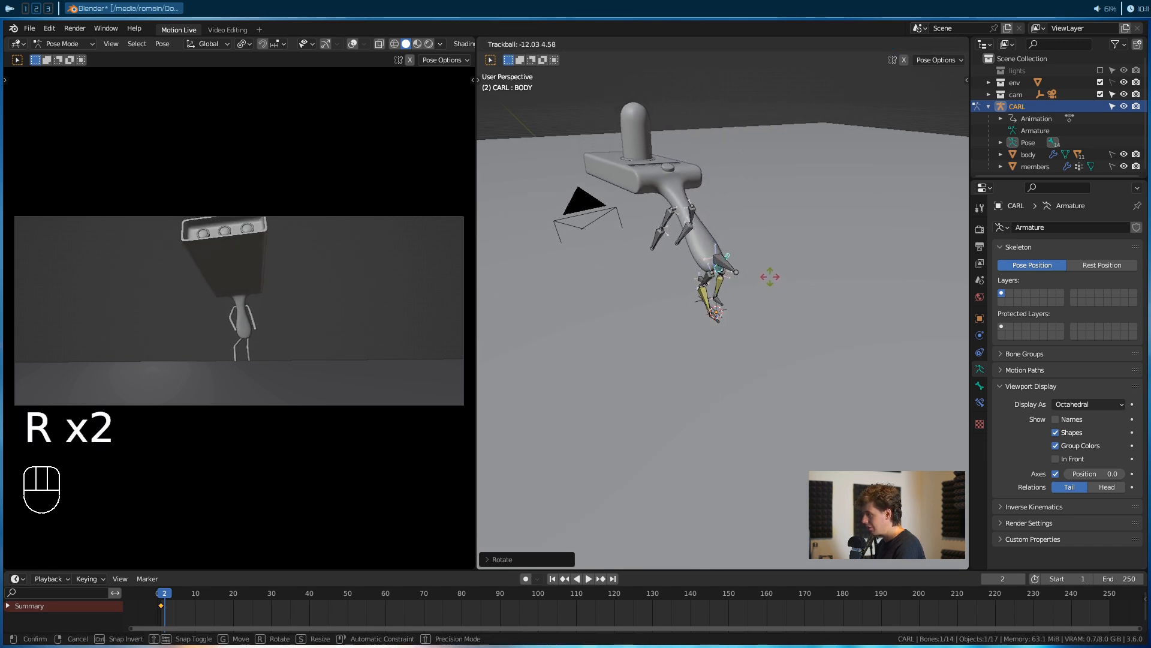
left_click(757, 275)
Lower the BODY bone slightly and correct its tilt so the torso rises a little
left_click_drag(757, 274, 793, 254, "alt")
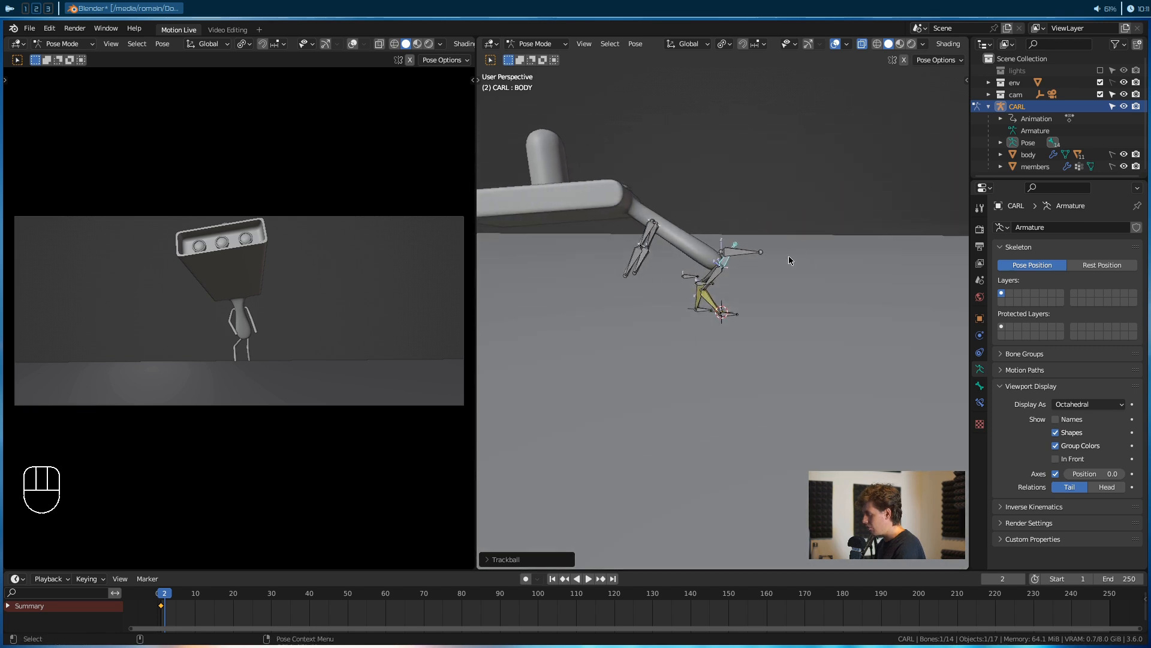
key("g")
left_click(766, 294)
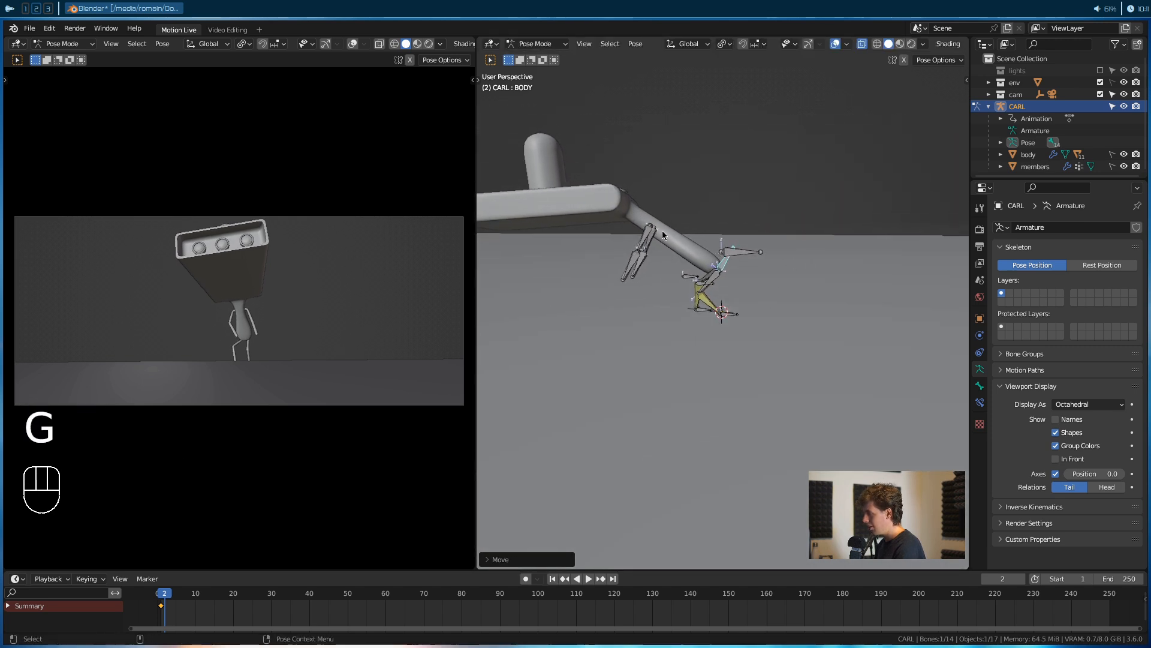
left_click_drag(664, 232, 673, 259, "alt")
right_click_drag(673, 259, 721, 291, "alt")
key("r")
left_click(877, 326)
Rotate the arm bones on both sides so the arms hang down along the raised torso
scroll(767, 303, "up", 2)
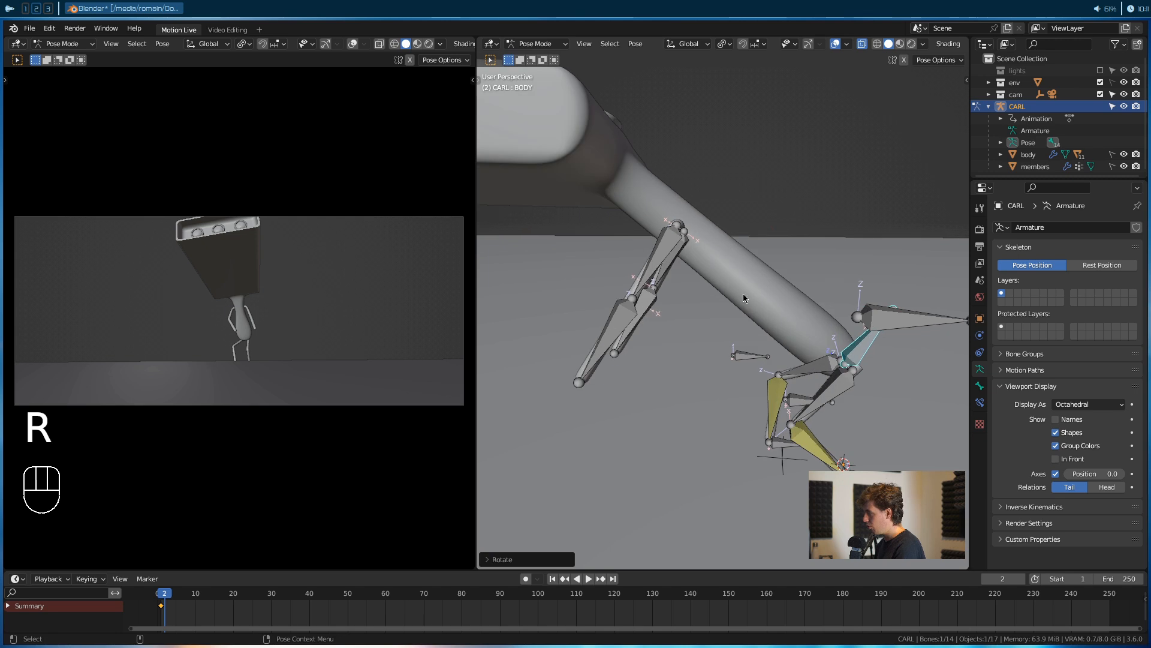
left_click(671, 232)
key("r")
left_click(754, 224)
left_click_drag(753, 224, 852, 268, "alt")
left_click(708, 253)
key("r")
left_click(799, 321)
left_click_drag(799, 321, 688, 301, "alt")
key("r")
left_click(727, 309)
Rotate the right forearm (elbow.R) away from the body and the right upper arm (arm.R) to hang beside the torso
left_click(749, 319)
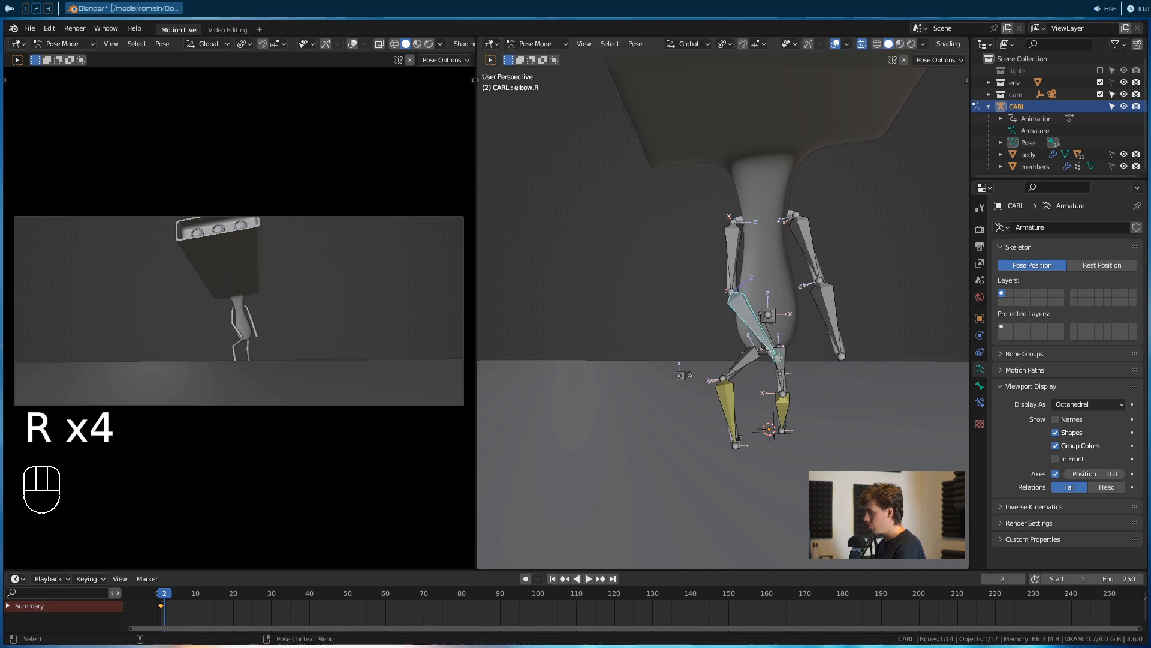
key("r")
left_click(755, 348)
key("r")
right_click(784, 277)
left_click(739, 244)
key("r")
left_click_drag(781, 283, 665, 175, "alt")
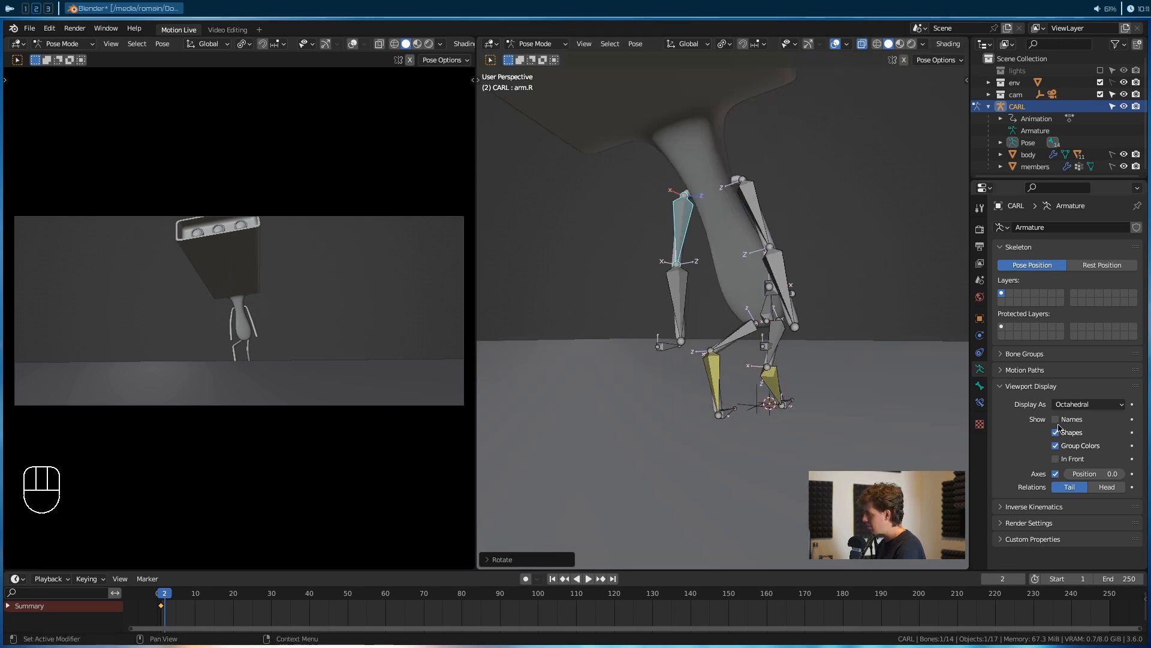
Hide the bone axes and pose the left arm, rotating arm.L outward and bending its forearm back down
left_click_drag(606, 390, 707, 259, "alt")
left_click(709, 261)
key("g")
right_click(742, 258)
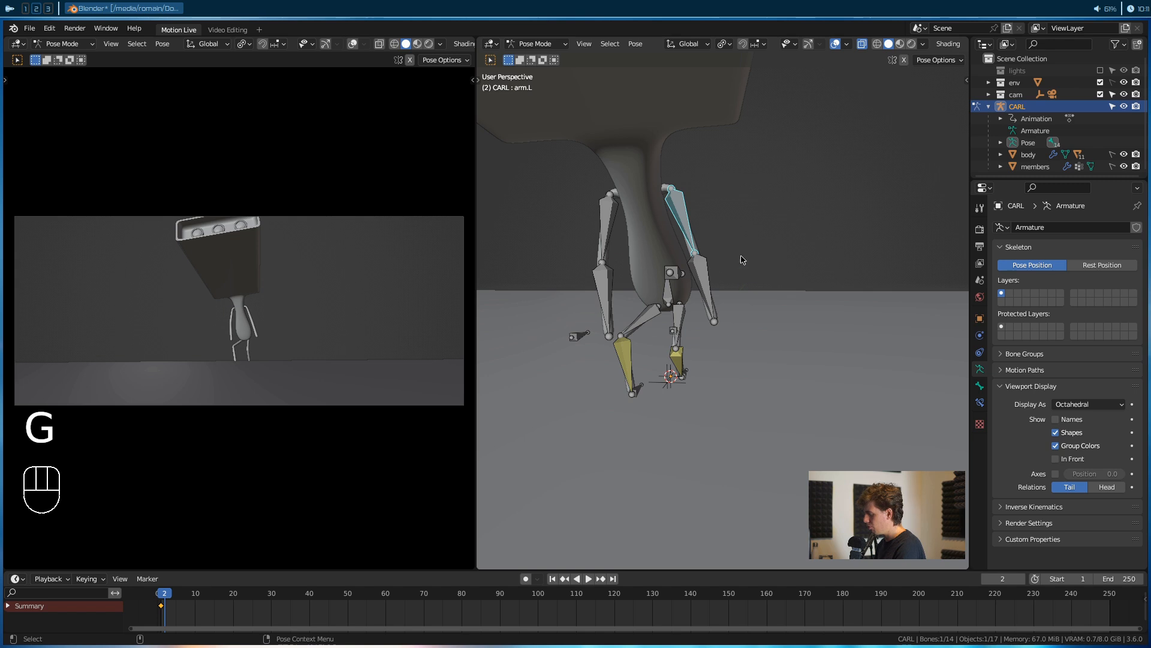
key("t")
key("t")
key("r")
left_click(775, 220)
left_click(741, 242)
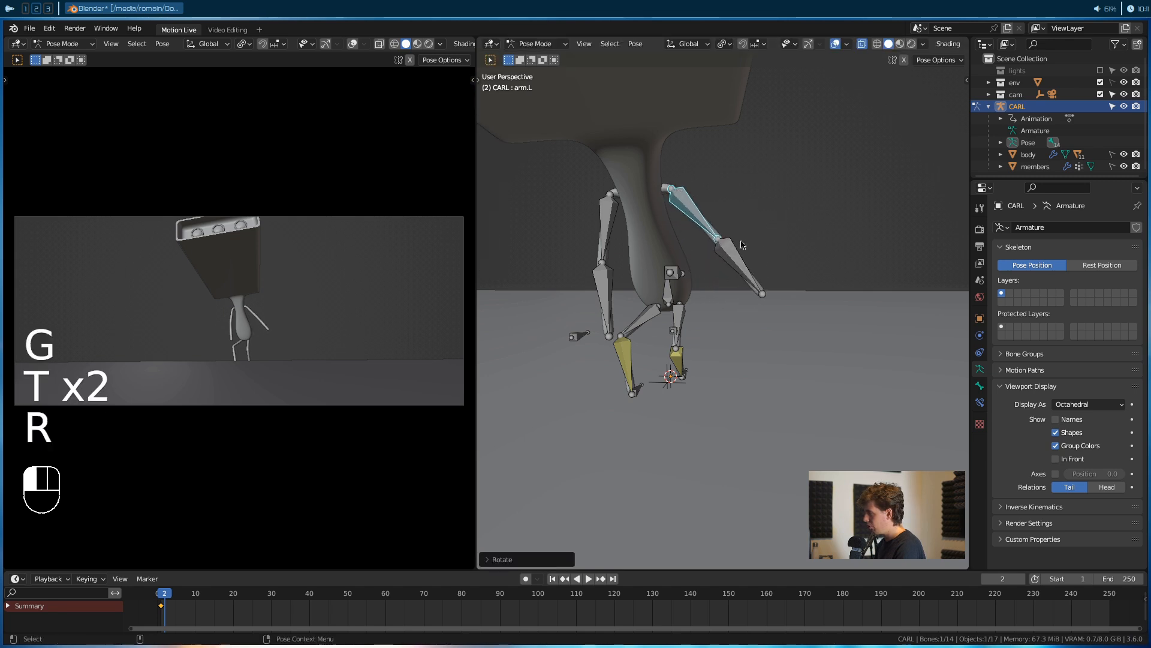
key("r")
left_click(739, 260)
Rotate the right upper arm outward and bend its forearm back down to match the left arm
left_click(614, 242)
key("r")
left_click(573, 288)
left_click(574, 290)
key("r")
left_click(688, 302)
Rotate the BODY bone slightly back to raise the torso and move it up about 0.8 m
left_click_drag(703, 297, 858, 331, "alt")
left_click(692, 301)
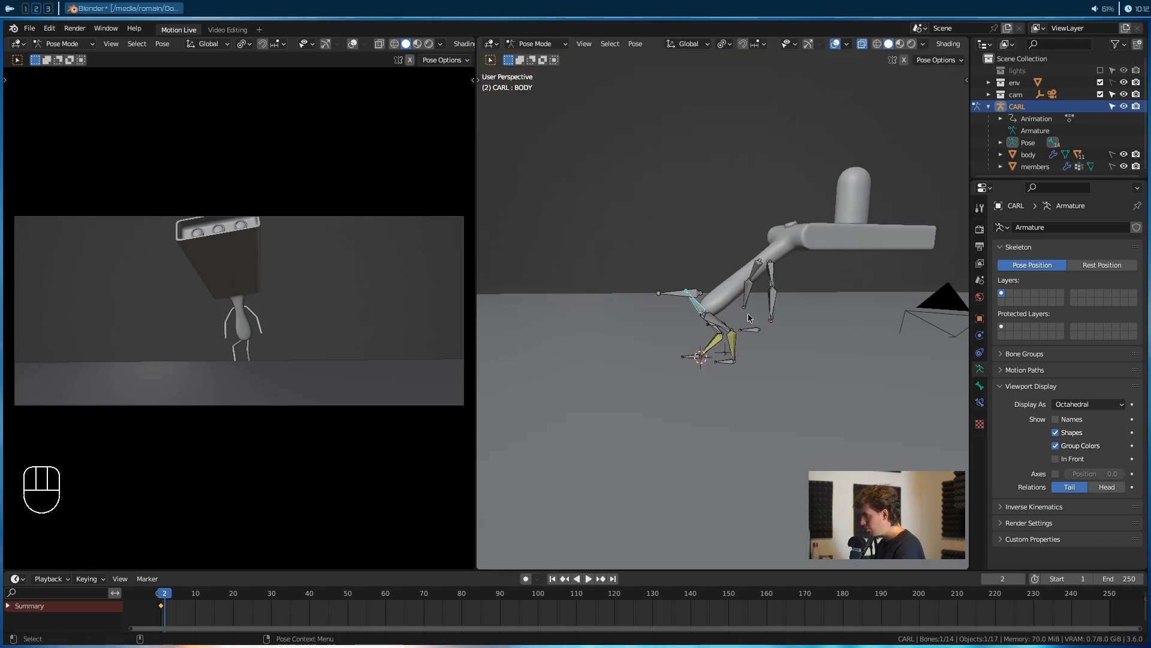
key("r")
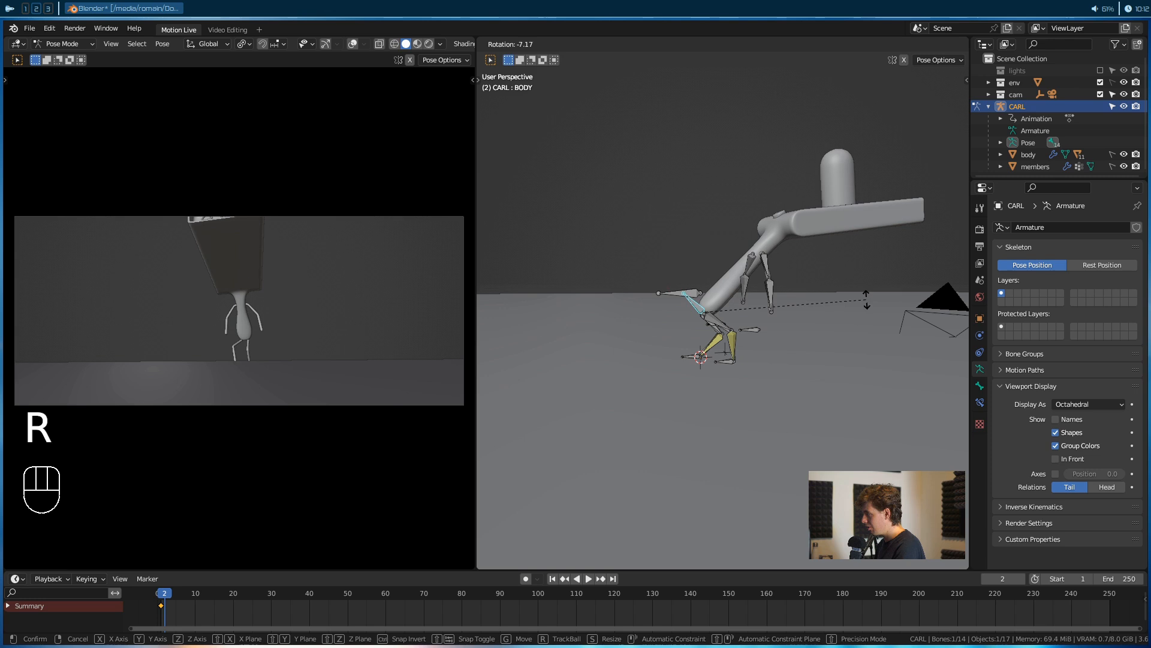
left_click(779, 309)
left_click_drag(793, 329, 761, 354, "alt")
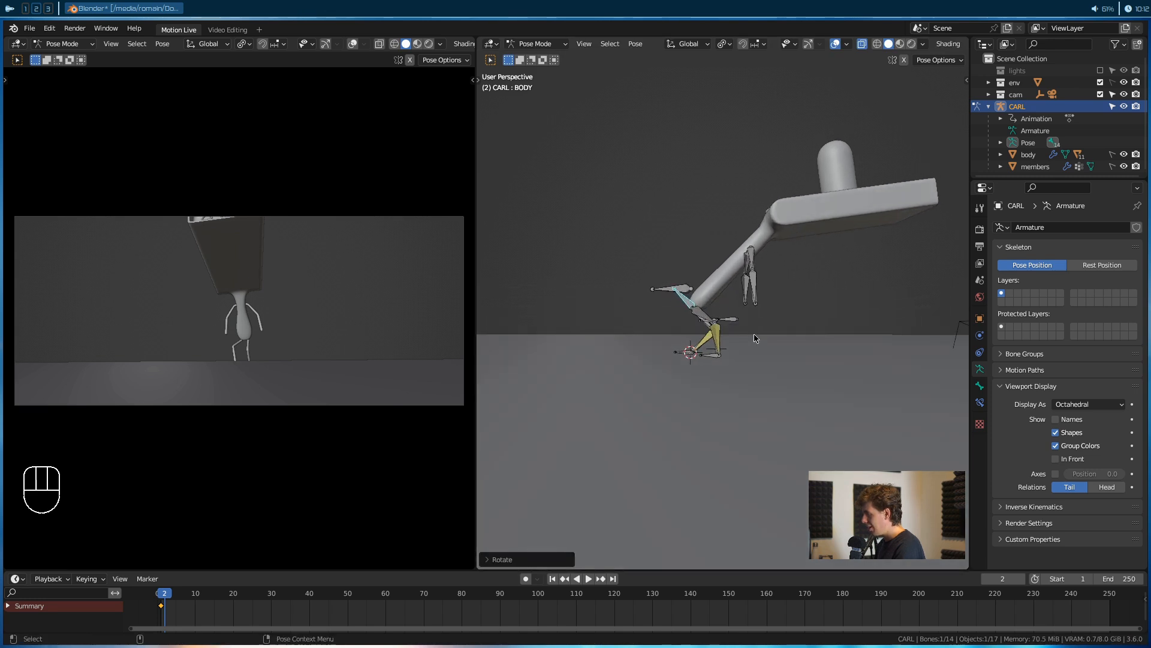
key("g")
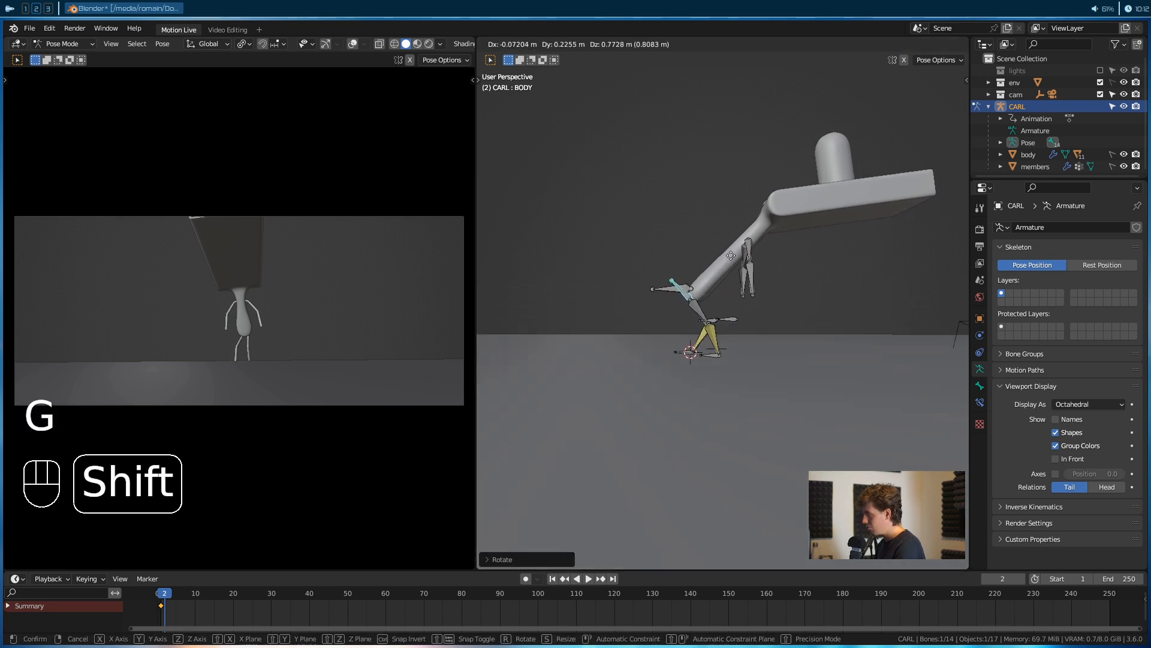
left_click(730, 255)
Slide the right foot control (IK.R) along the ground plane by about 2 m, back beside the left foot
left_click_drag(730, 255, 722, 365, "alt")
left_click(722, 364)
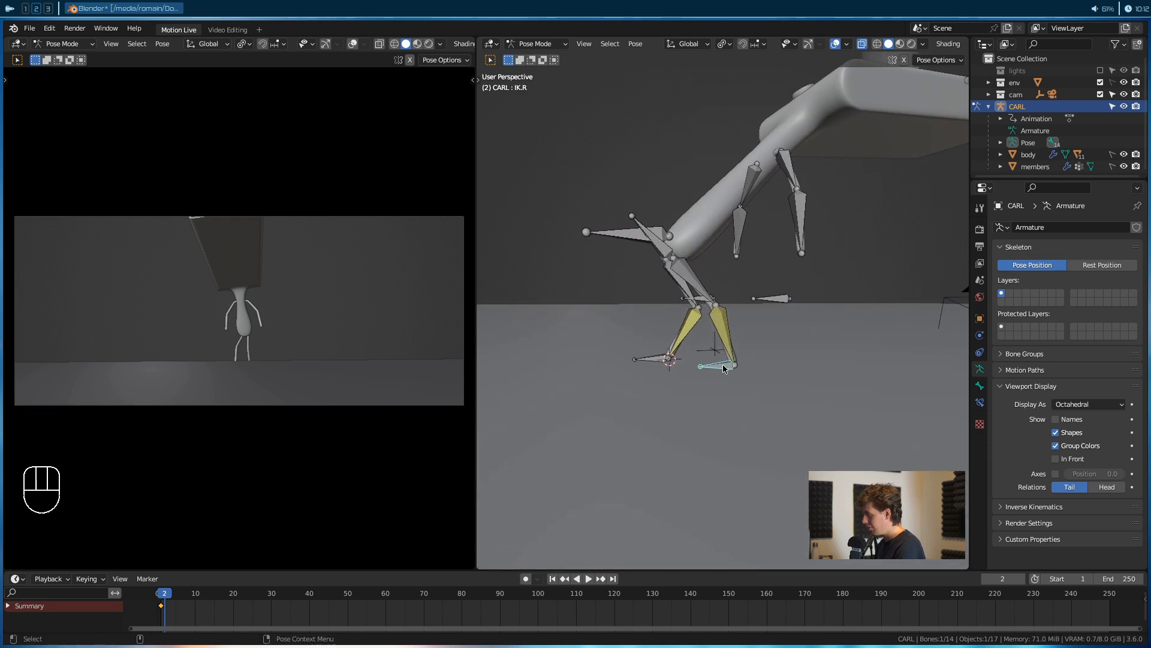
key("g")
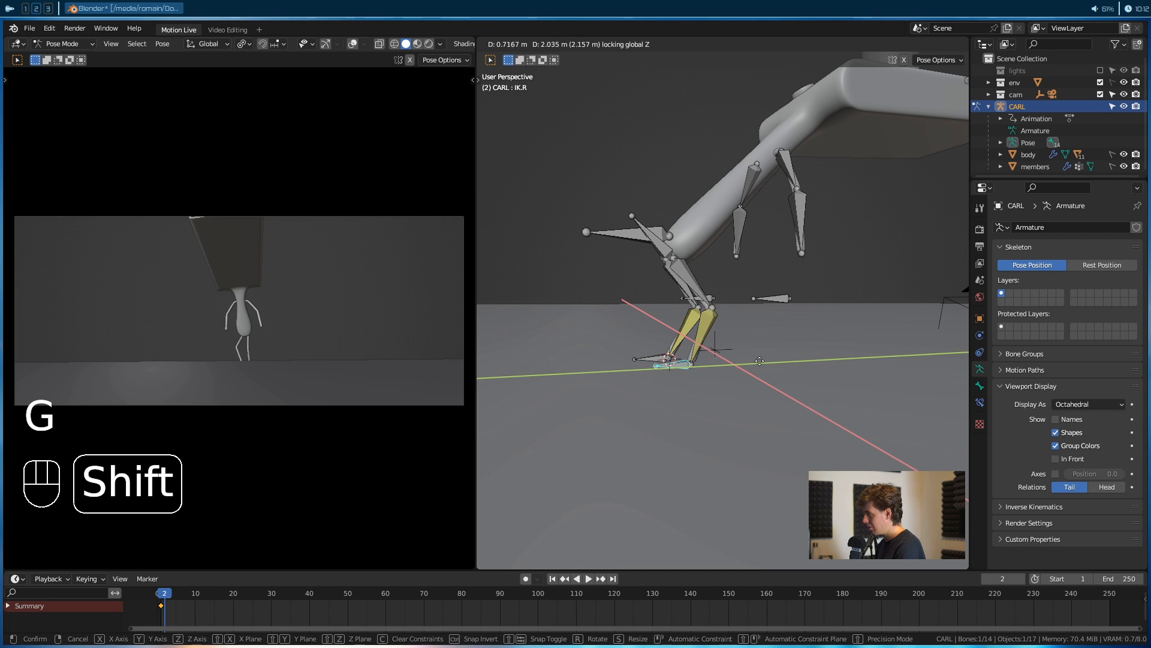
left_click(718, 365)
Raise the BODY bone about 0.7 m so CARL's legs straighten
left_click(655, 229)
key("g")
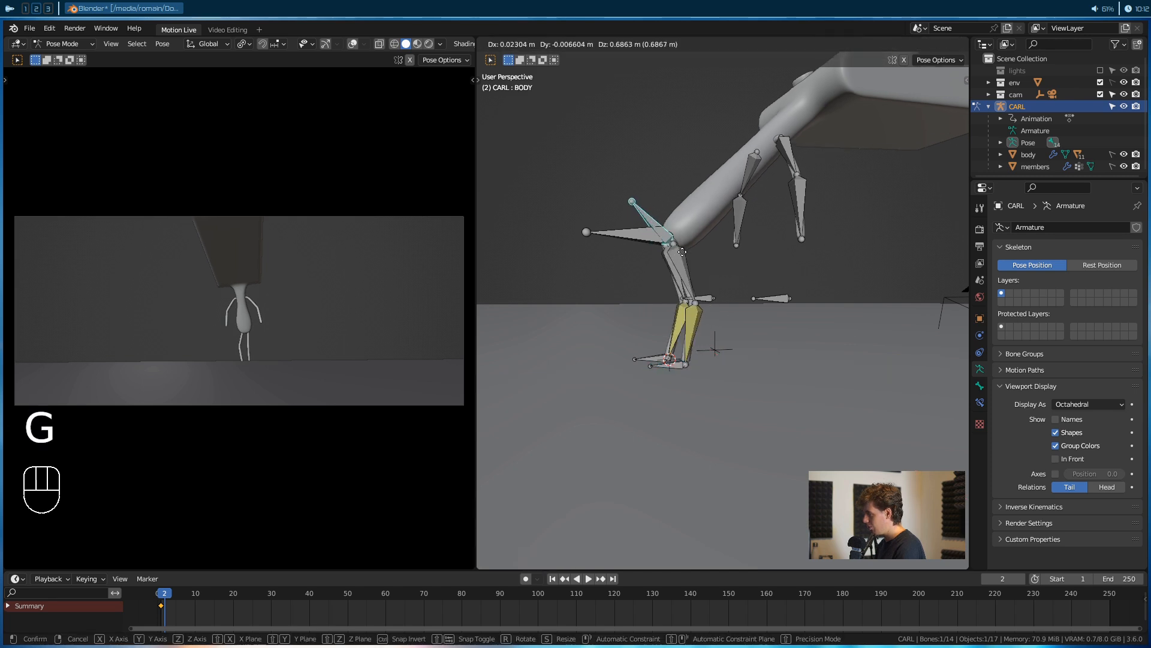
left_click(672, 234)
Reposition the two knee pole bones one after the other to adjust the direction of the knees
left_click_drag(672, 235, 643, 318, "alt")
left_click(647, 306)
key("g")
left_click(666, 307)
left_click(697, 298)
key("g")
left_click(747, 309)
Select all of CARL's bones and insert keyframes for them on frame 2
left_click_drag(746, 308, 721, 274, "alt")
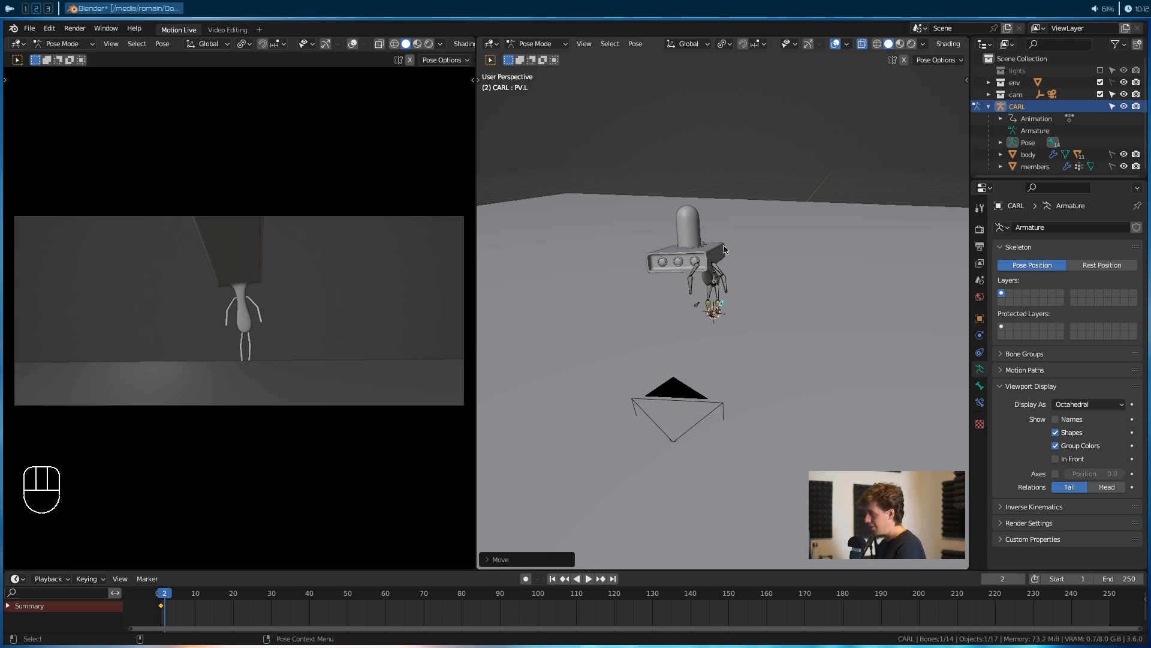
key("a")
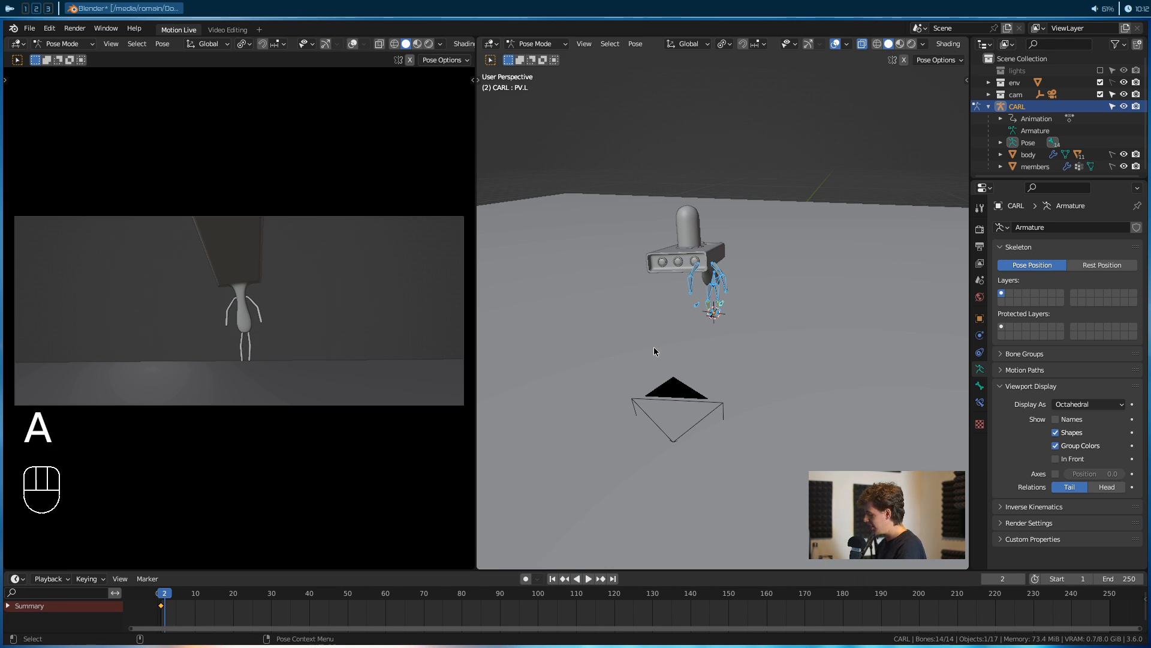
key("i")
left_click(655, 350)
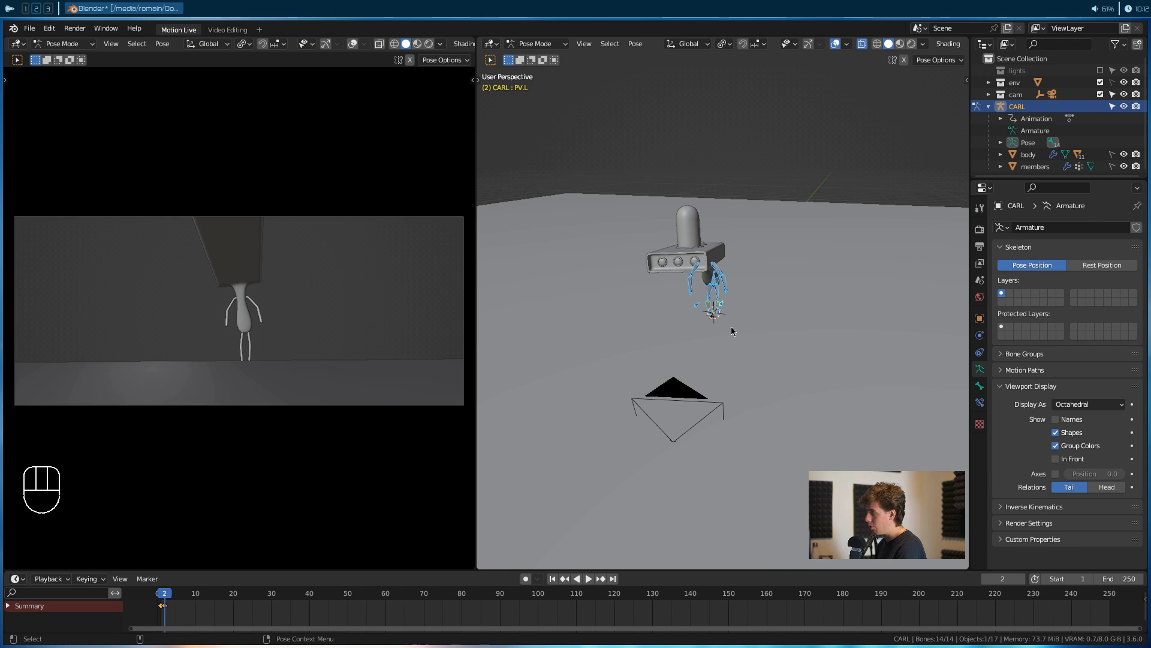
Make the cam collection active, switch to Object Mode and add a second camera to it
scroll(699, 331, "up", 8)
mouse_move(697, 332)
left_mouse_down("alt")
mouse_move(723, 344)
mouse_move(624, 350)
mouse_move(715, 331)
left_mouse_up("alt")
scroll(720, 345, "down", 6)
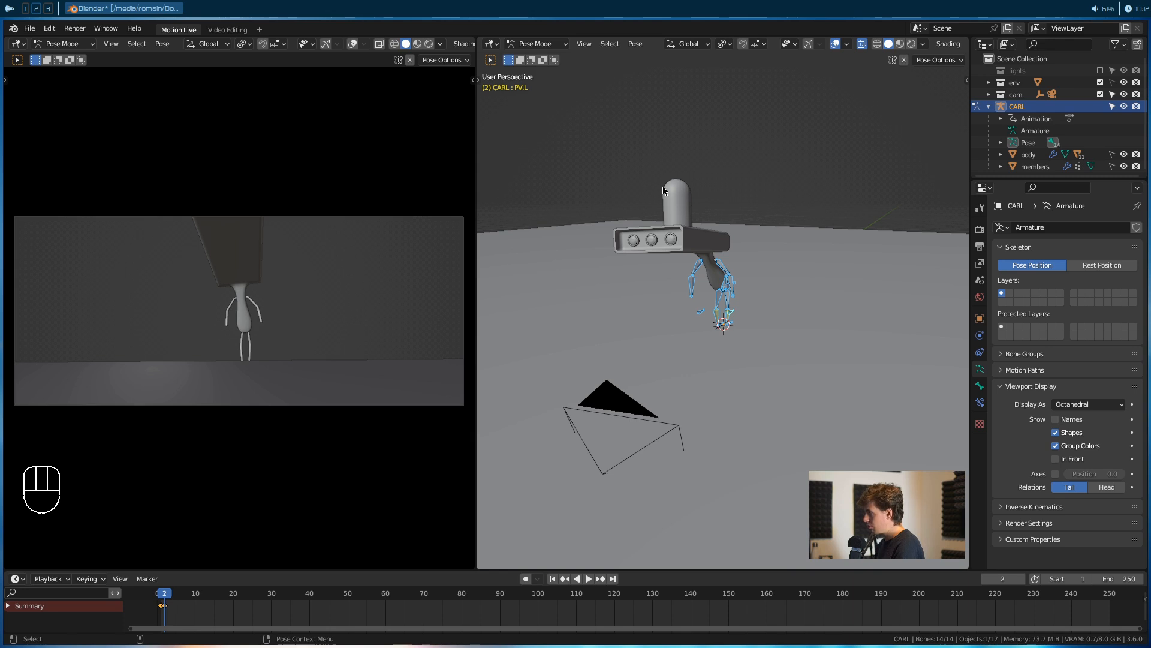
left_click(1012, 96)
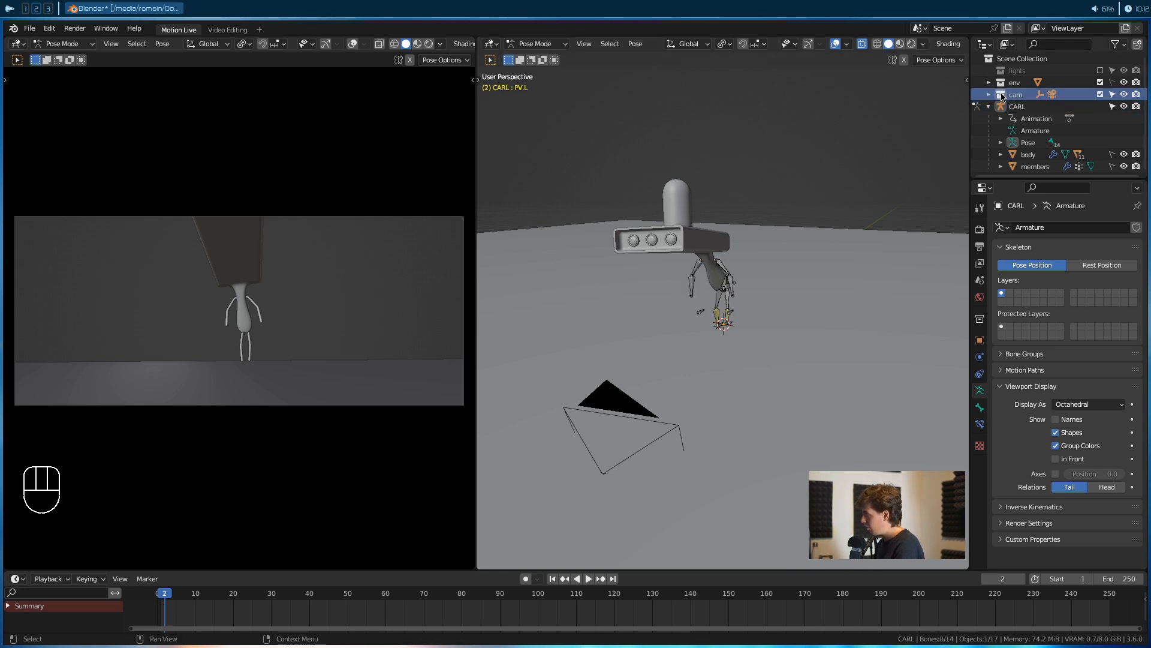
left_click(536, 44)
left_click(554, 59)
key("shift+a")
mouse_move(664, 355)
left_click(637, 497)
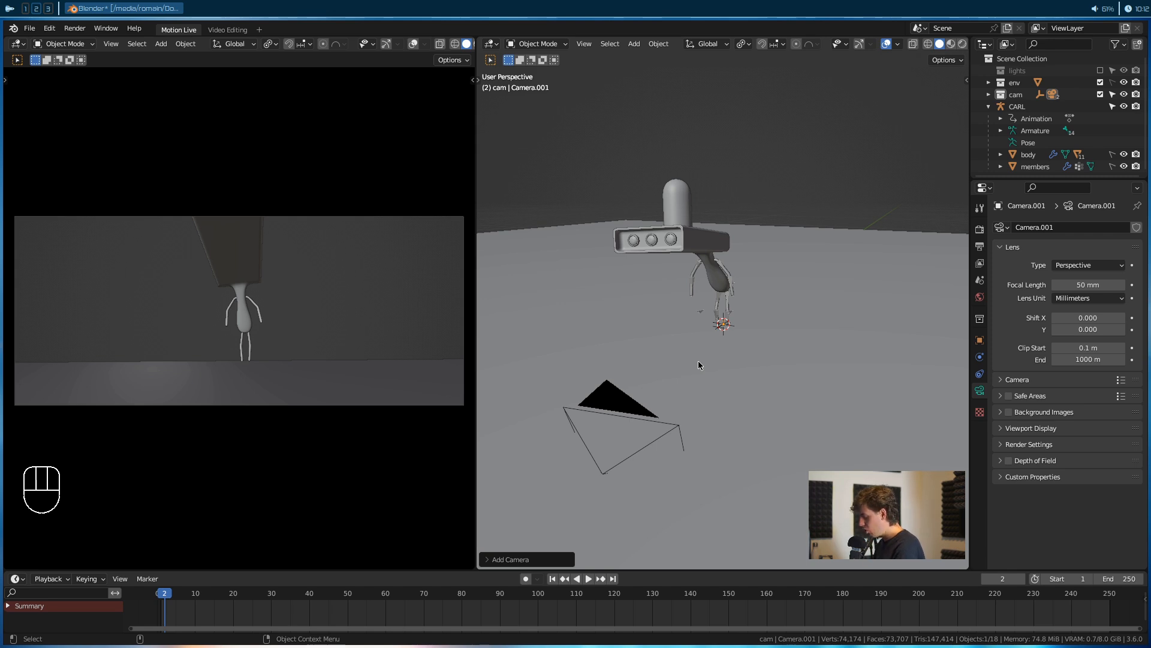
Make the new camera the active scene camera, lock it to the view and frame CARL from the front
key("ctrl+KP_0")
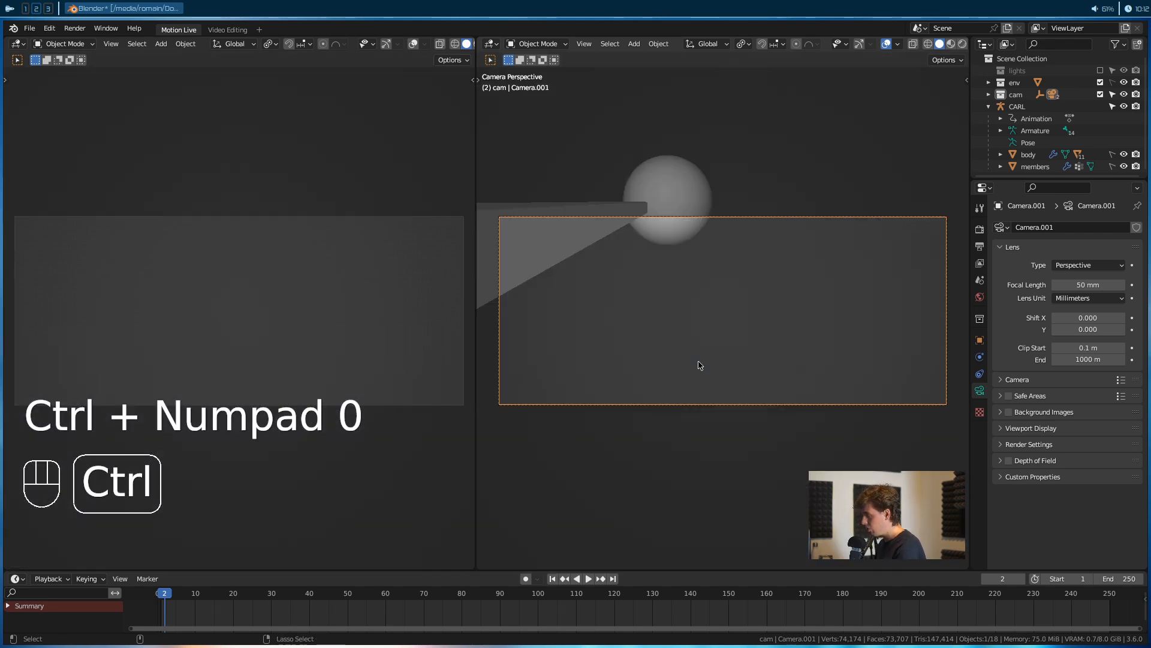
key("q")
left_click(749, 325)
scroll(690, 309, "down", 4)
scroll(690, 312, "down", 8)
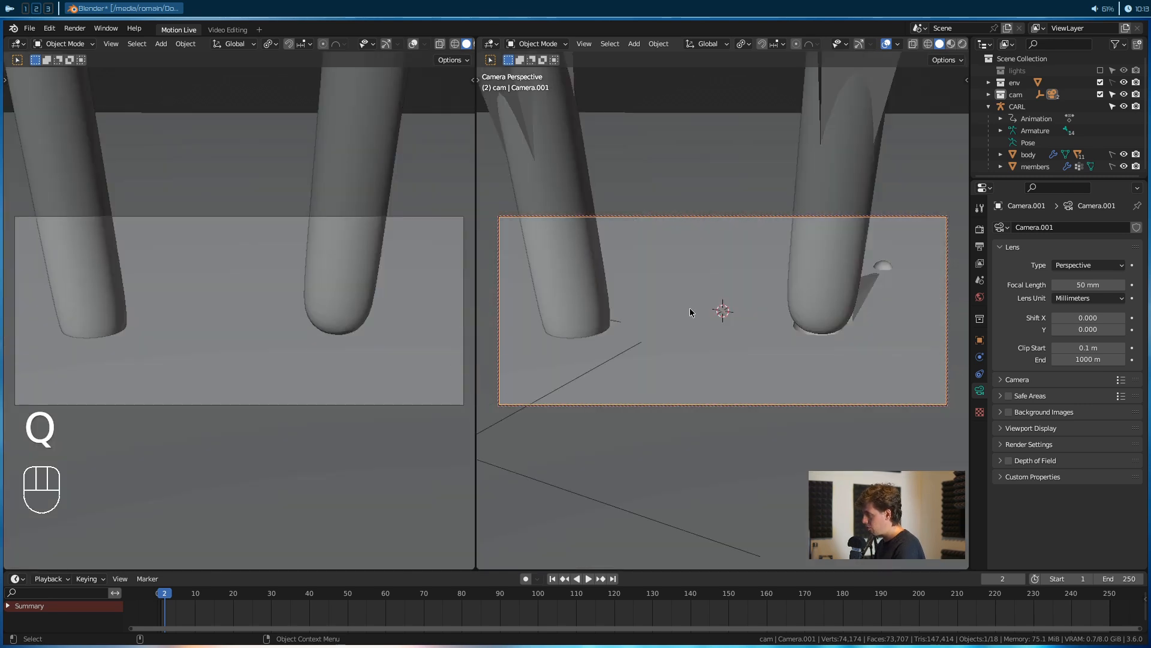
middle_click_drag(689, 313, 698, 384, "alt")
left_click_drag(699, 384, 741, 322, "alt")
middle_click_drag(741, 322, 745, 397, "alt")
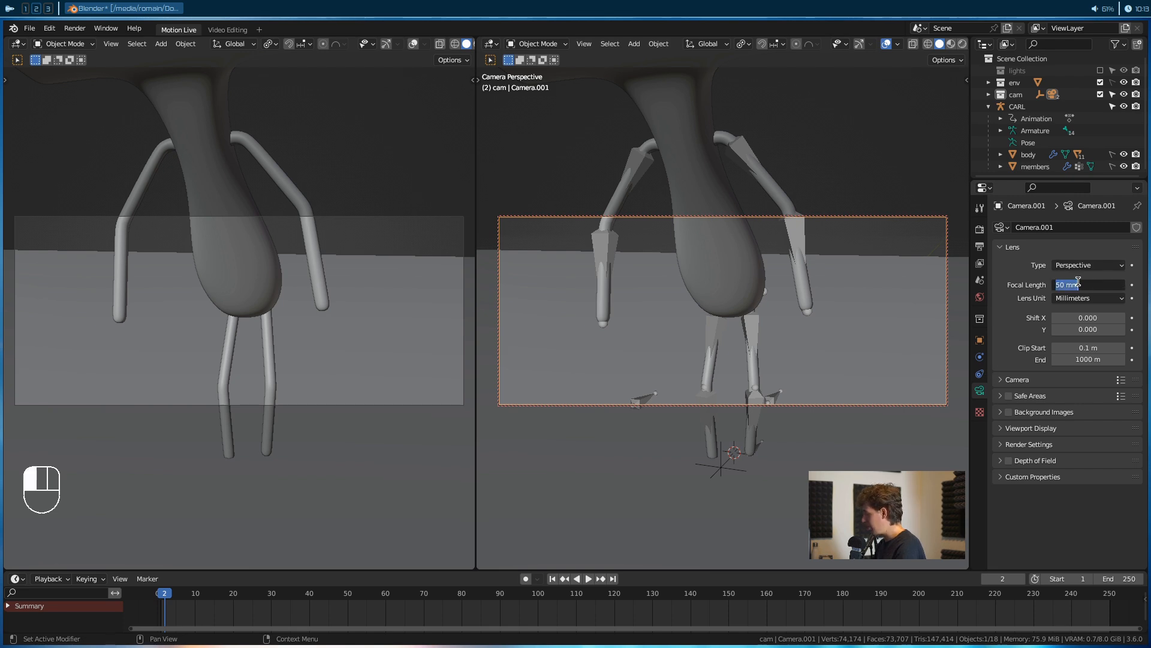
Set the new camera's focal length to 100 mm and reframe it on CARL's head
key("Return")
scroll(728, 341, "down", 5)
middle_click_drag(728, 341, 689, 548, "alt")
Roll the camera and bring it closer for a slightly tilted close-up of the three round eyes
key("r")
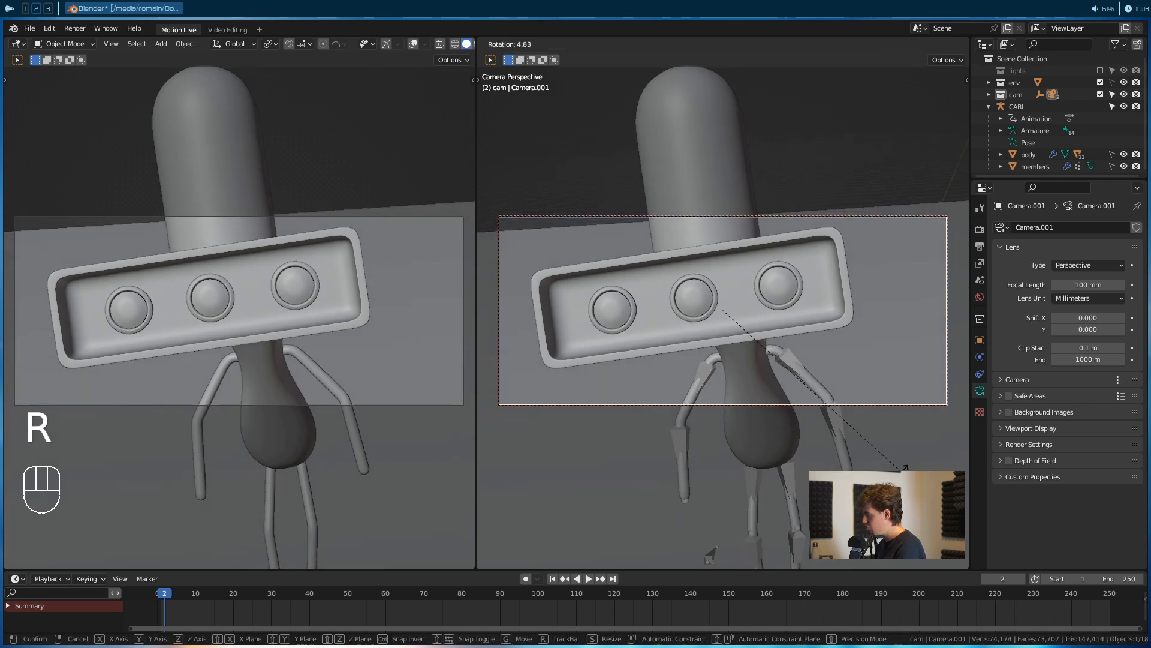
left_click(913, 435)
middle_click_drag(850, 421, 858, 440, "alt")
left_click_drag(858, 440, 866, 412, "alt")
key("r")
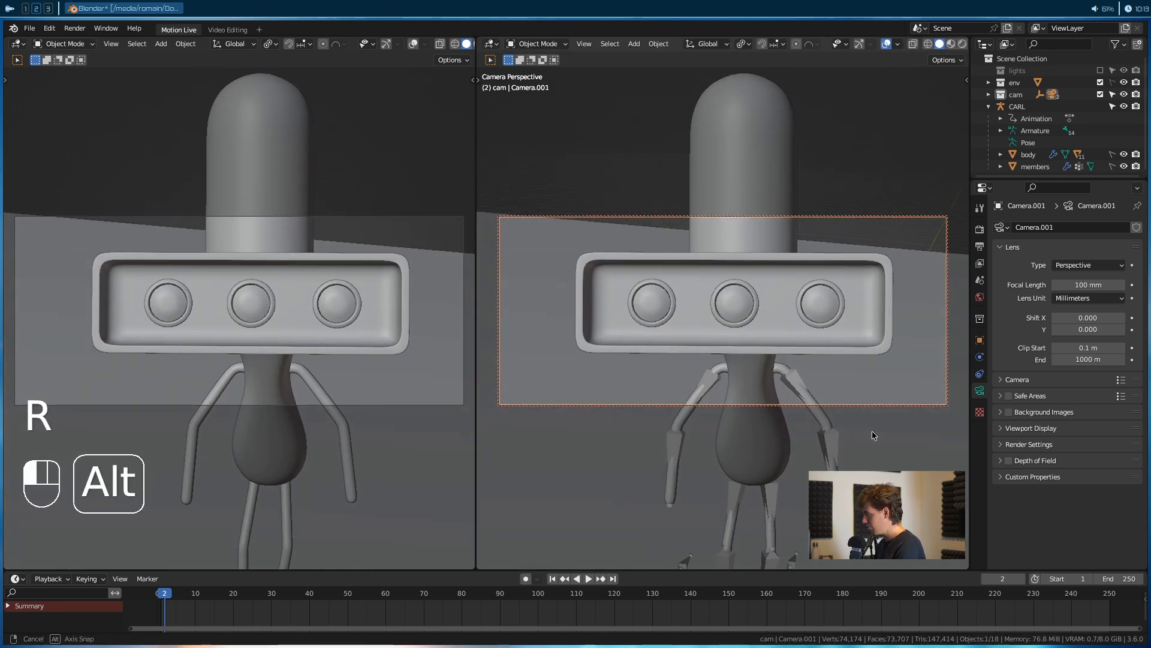
left_click(883, 434)
right_click_drag(866, 412, 865, 373, "alt")
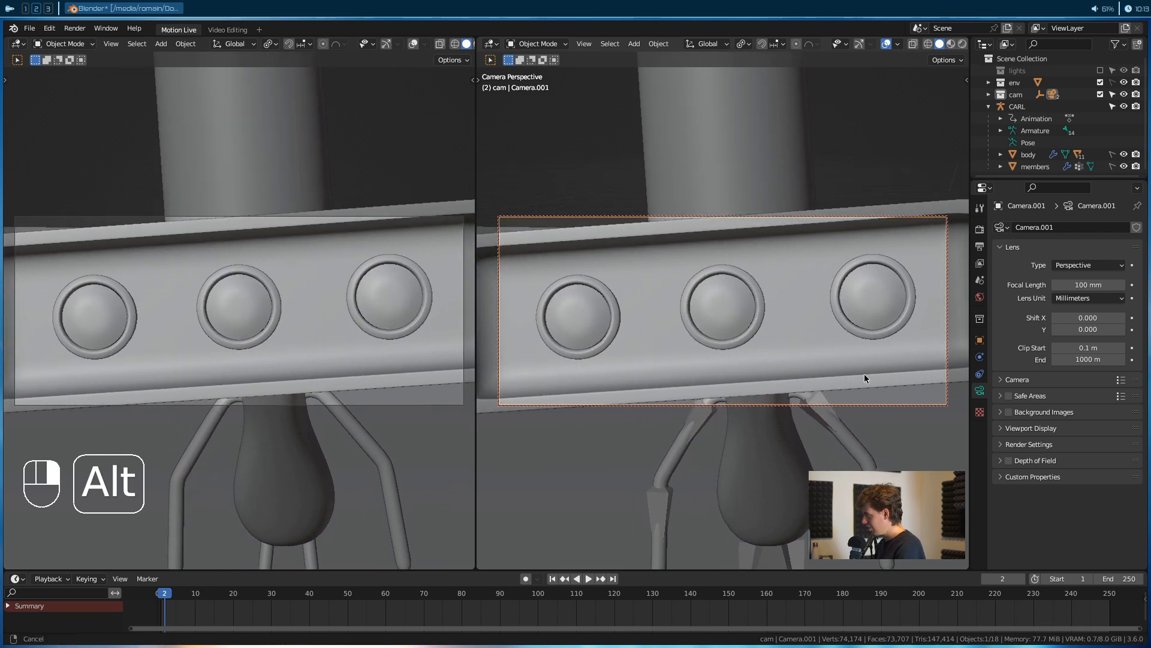
Advance to frame 3 and leave the camera view to see the whole scene
key("Right")
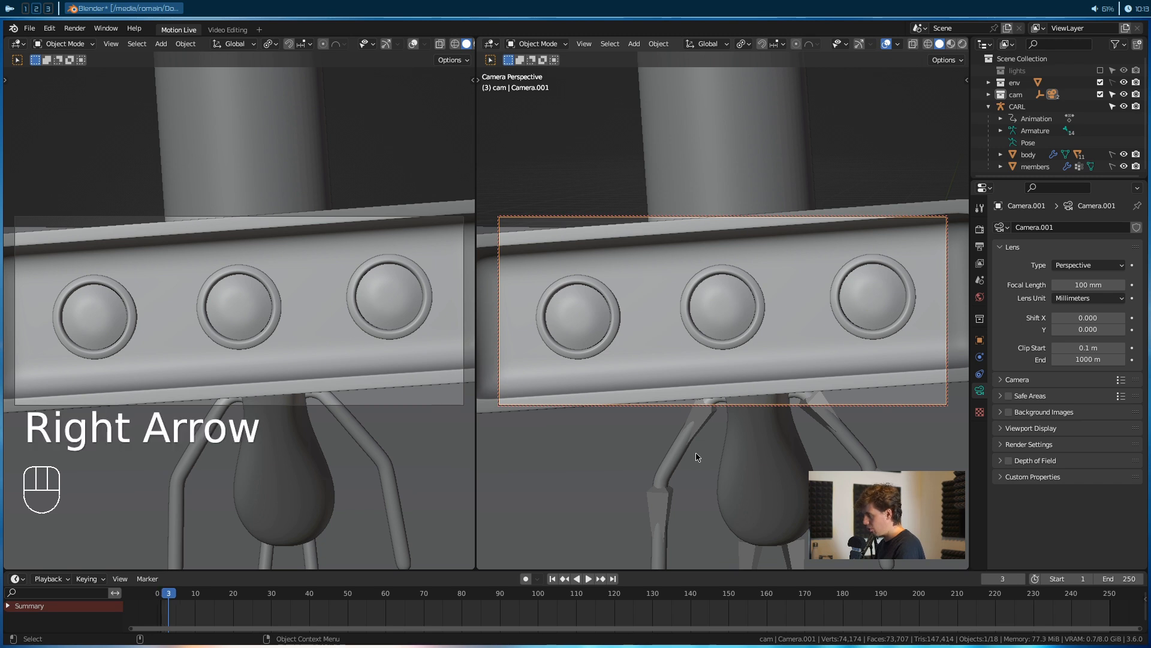
key("KP_0")
left_click_drag(692, 452, 685, 455, "alt")
scroll(685, 455, "up", 6)
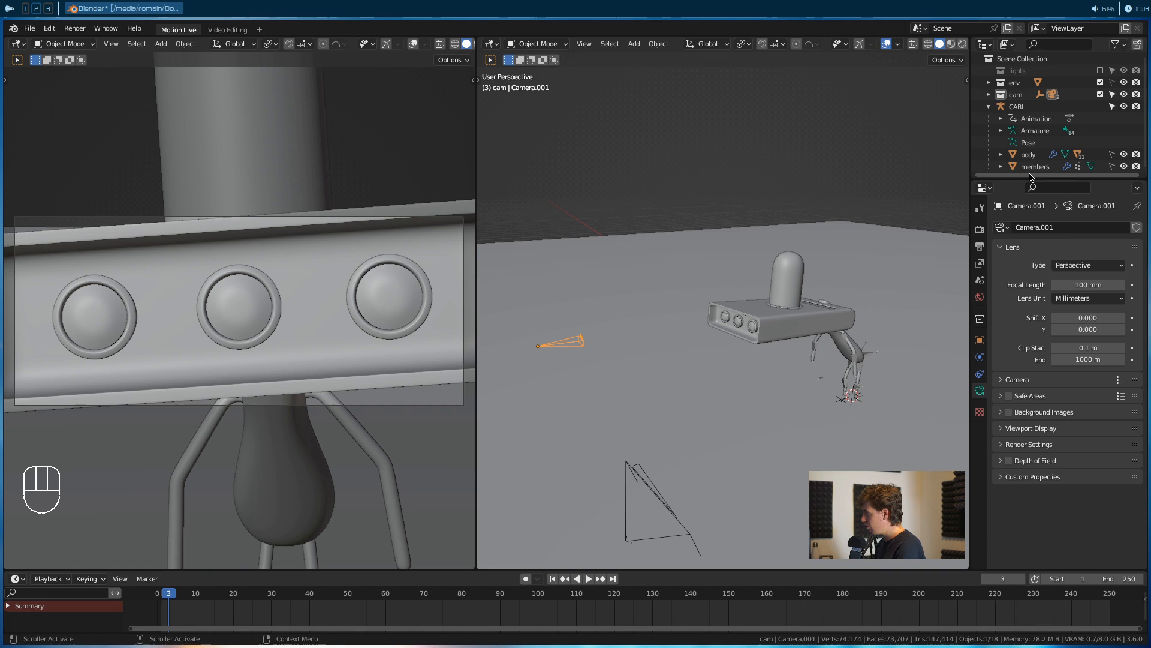
Enlarge the outliner, expand the cam collection and rename the original camera plan-01
left_click_drag(1026, 178, 1026, 258)
left_click(988, 94)
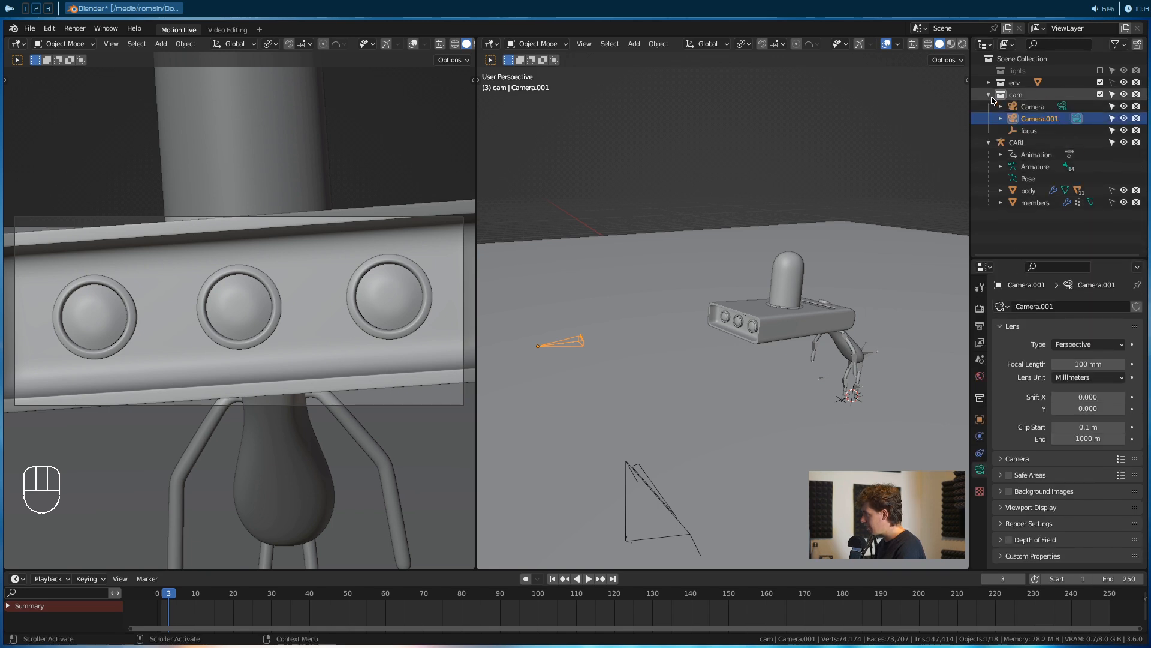
double_click(1033, 107)
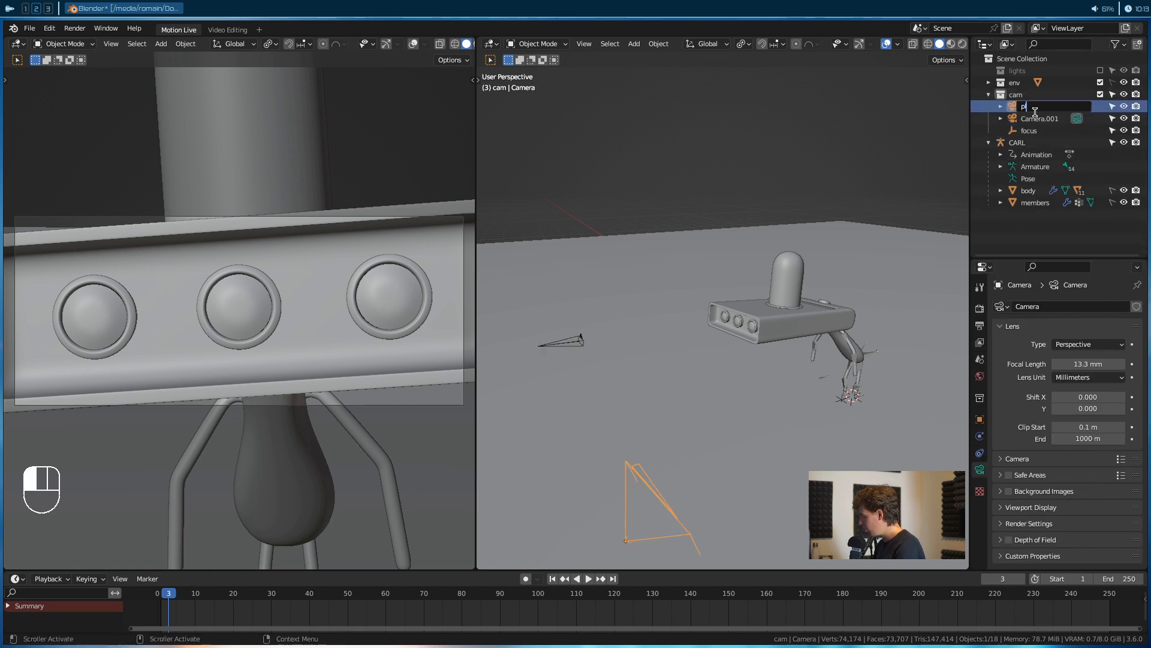
type("plan-0")
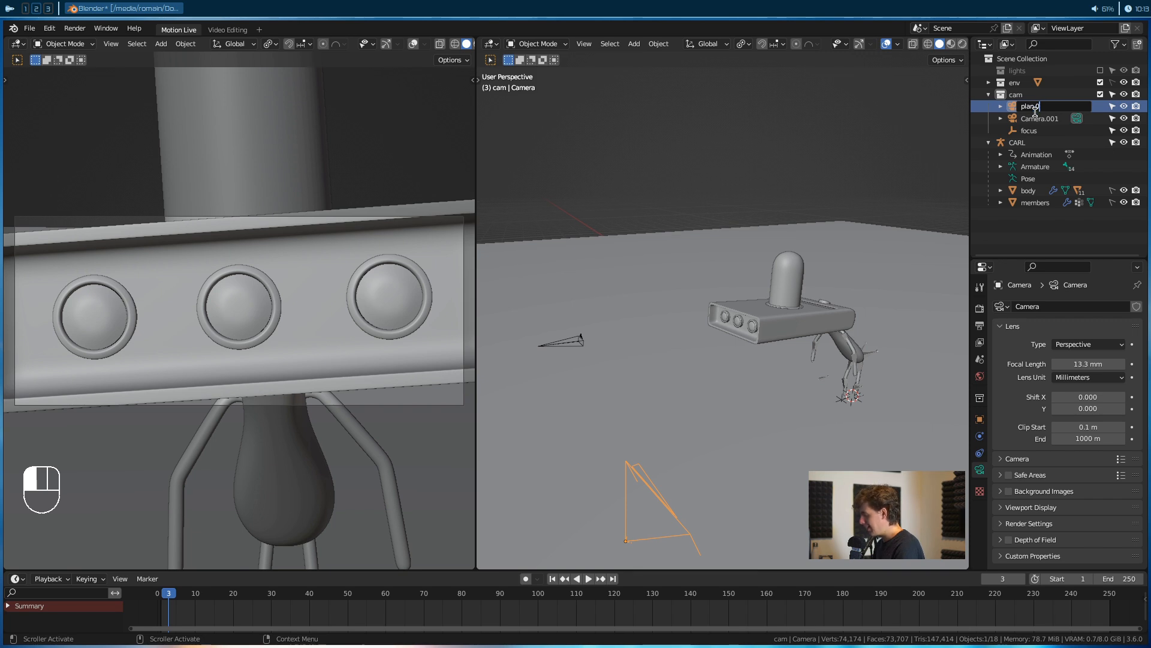
type("1")
key("Return")
Rename the second camera plan-02
left_click(1030, 118)
key("F2")
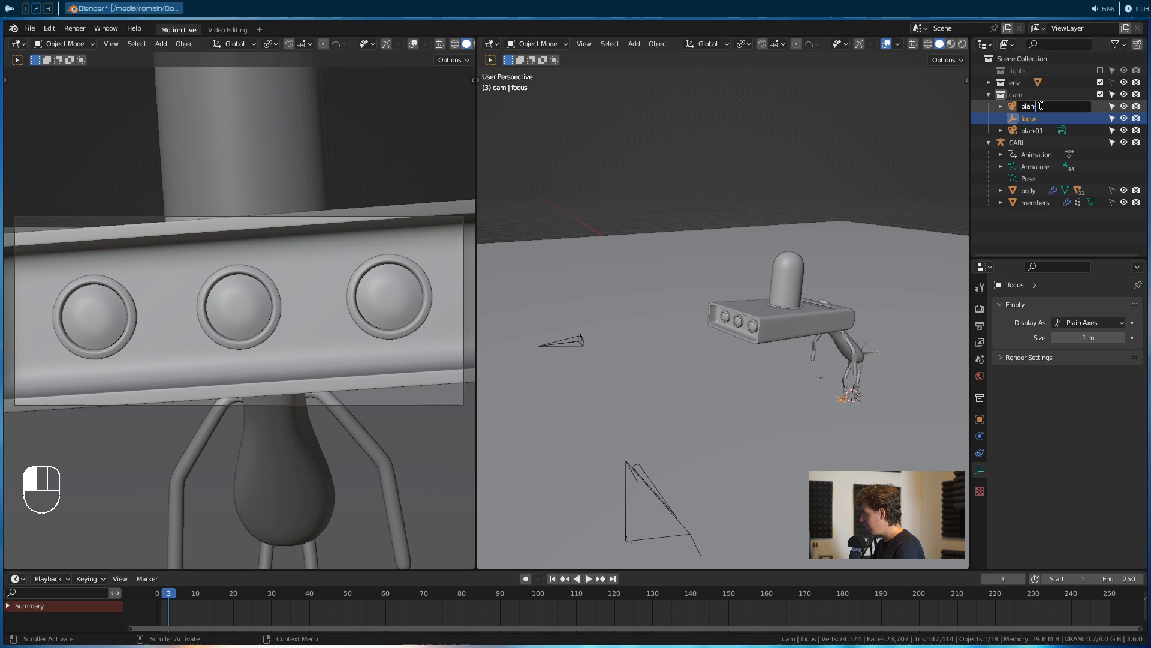
type("plan-02")
key("Return")
Put the CARL armature in Pose Mode and insert Location & Rotation keyframes for all its bones on frame 3
left_click_drag(659, 298, 603, 303, "alt")
left_click(778, 331)
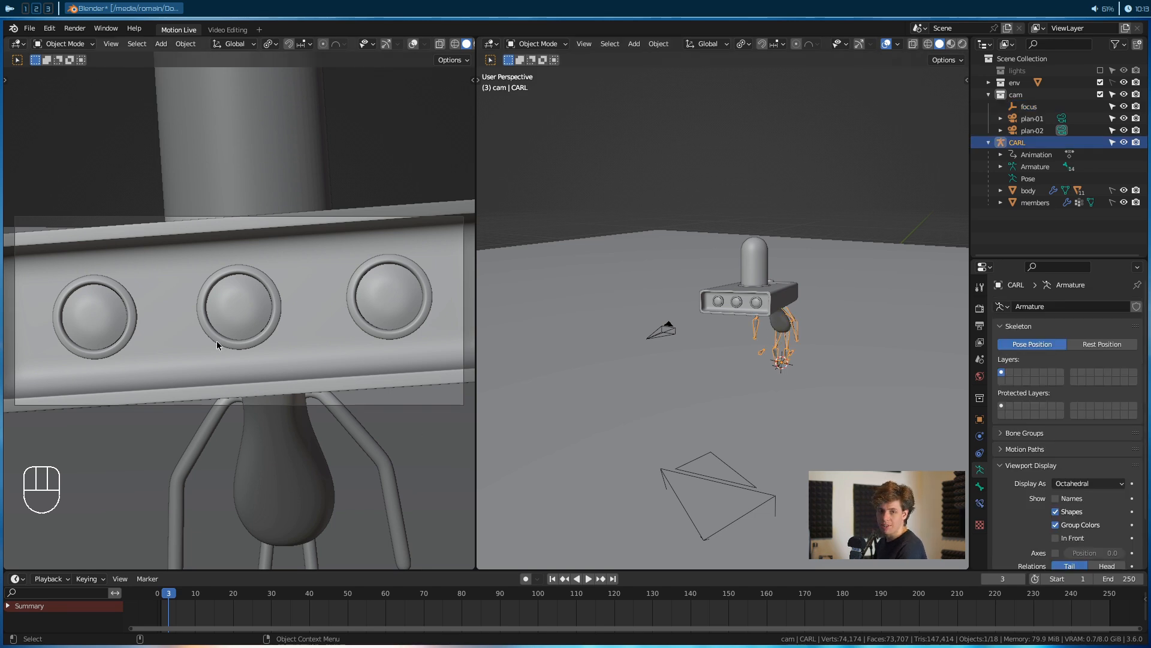
left_click_drag(689, 336, 752, 345, "alt")
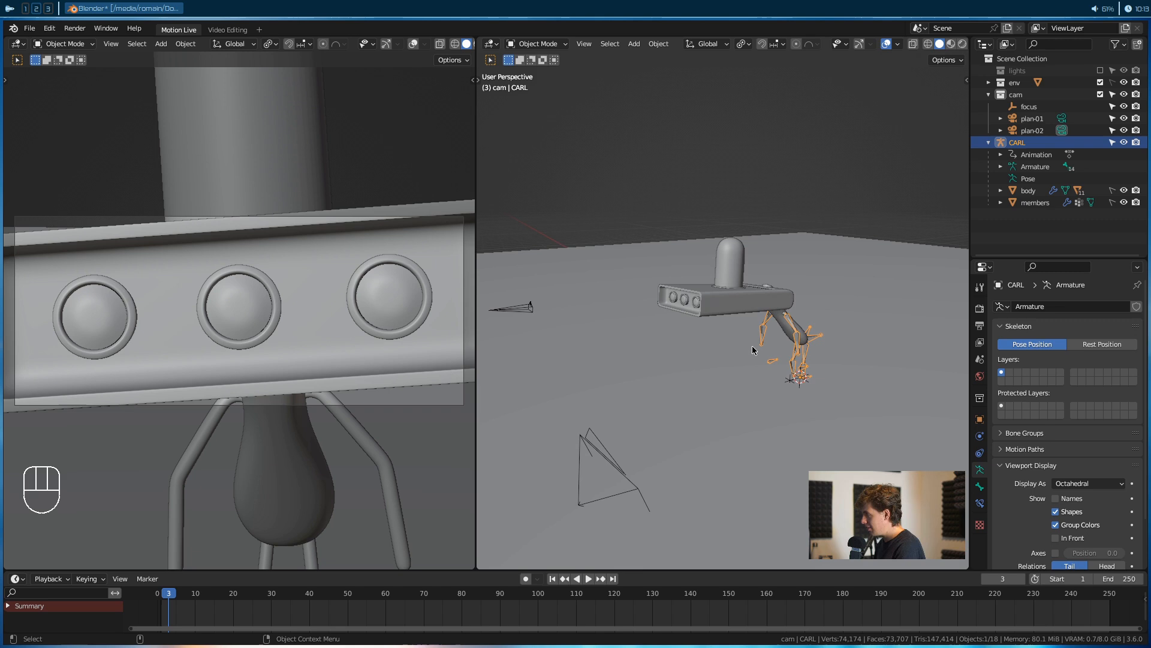
key("ctrl+Tab")
key("a")
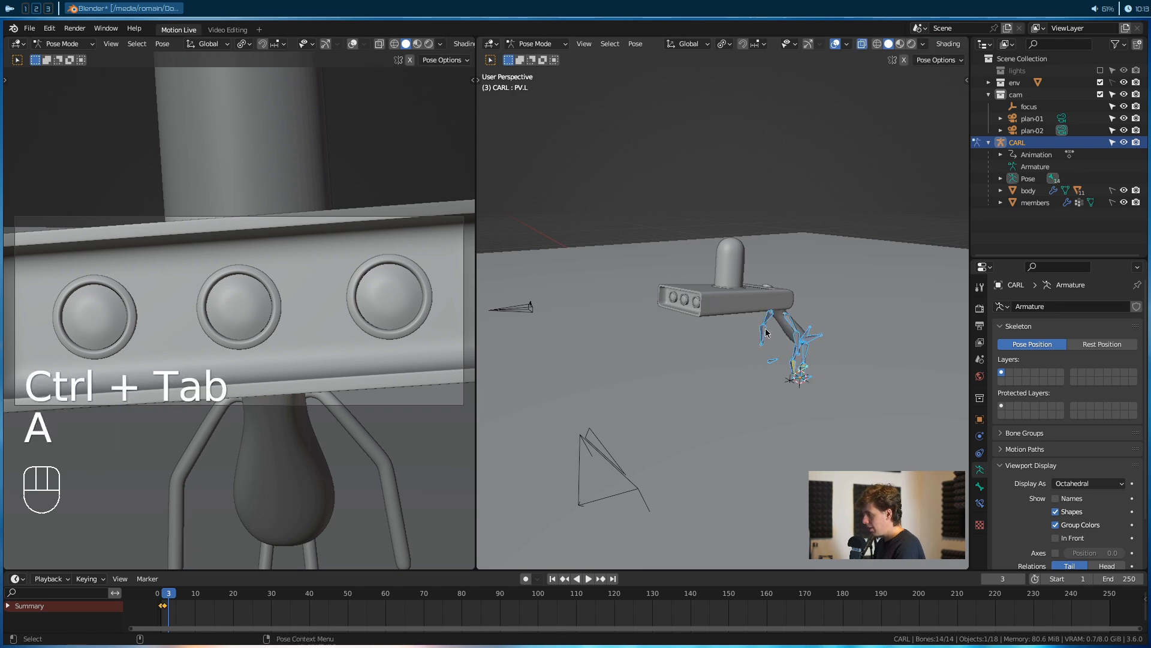
key("i")
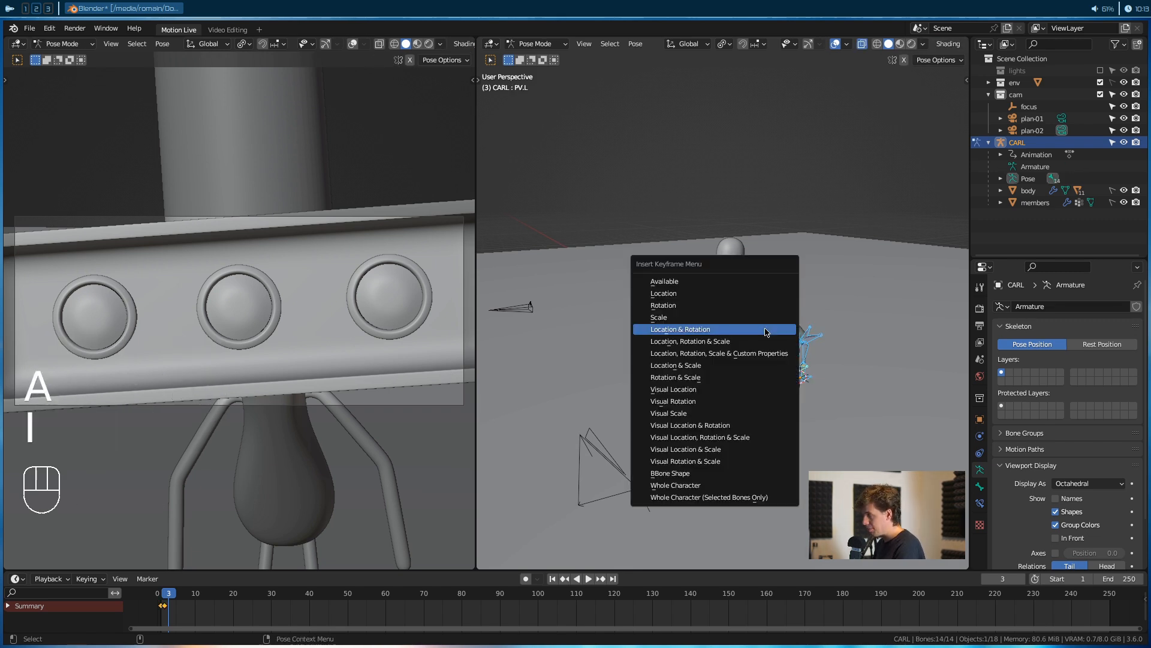
left_click(765, 331)
Advance the timeline to frame 4 for the next pose
scroll(552, 612, "up", 7)
middle_click_drag(551, 612, 524, 612)
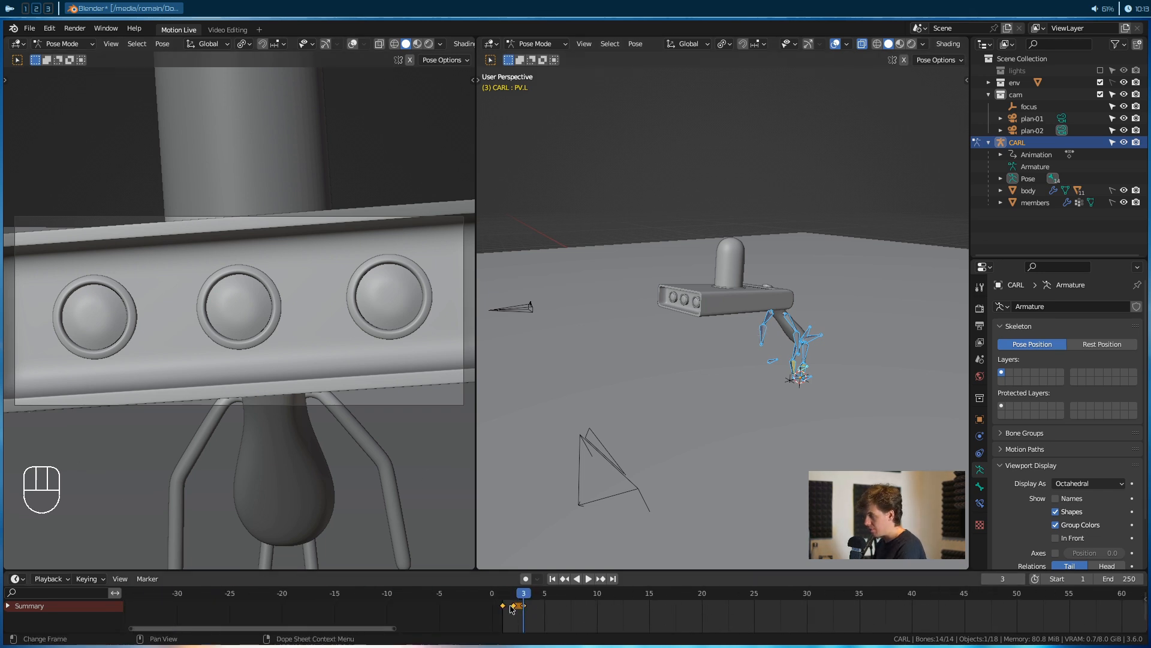
scroll(675, 600, "down", 15)
middle_click_drag(826, 604, 394, 600)
scroll(377, 602, "up", 1)
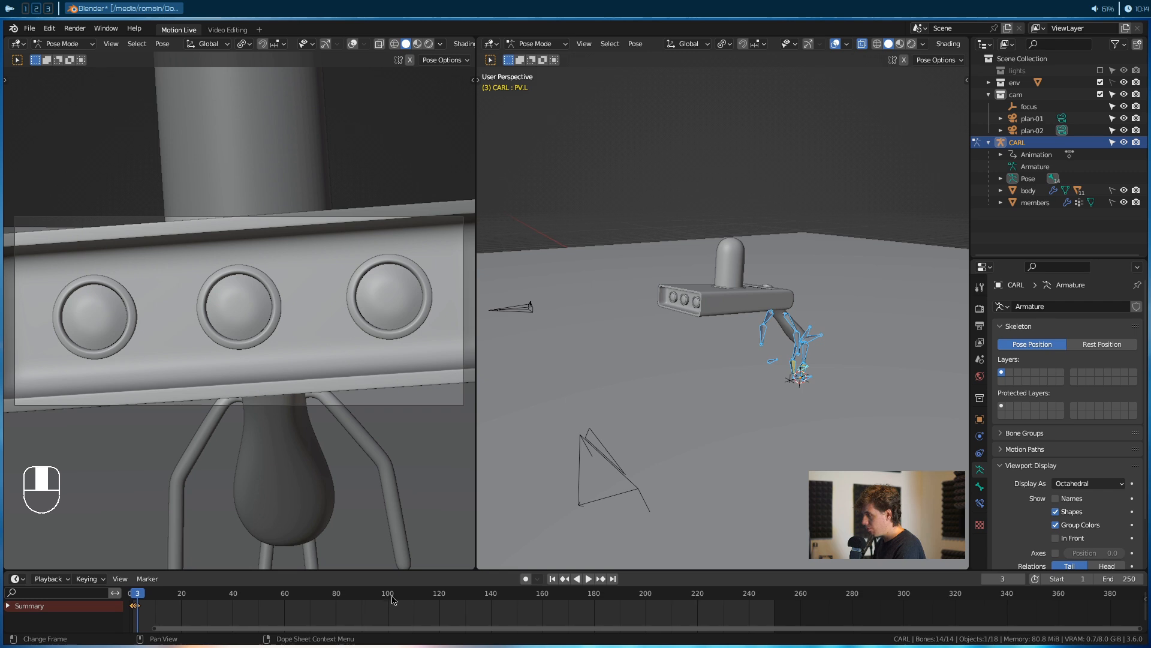
key("Right")
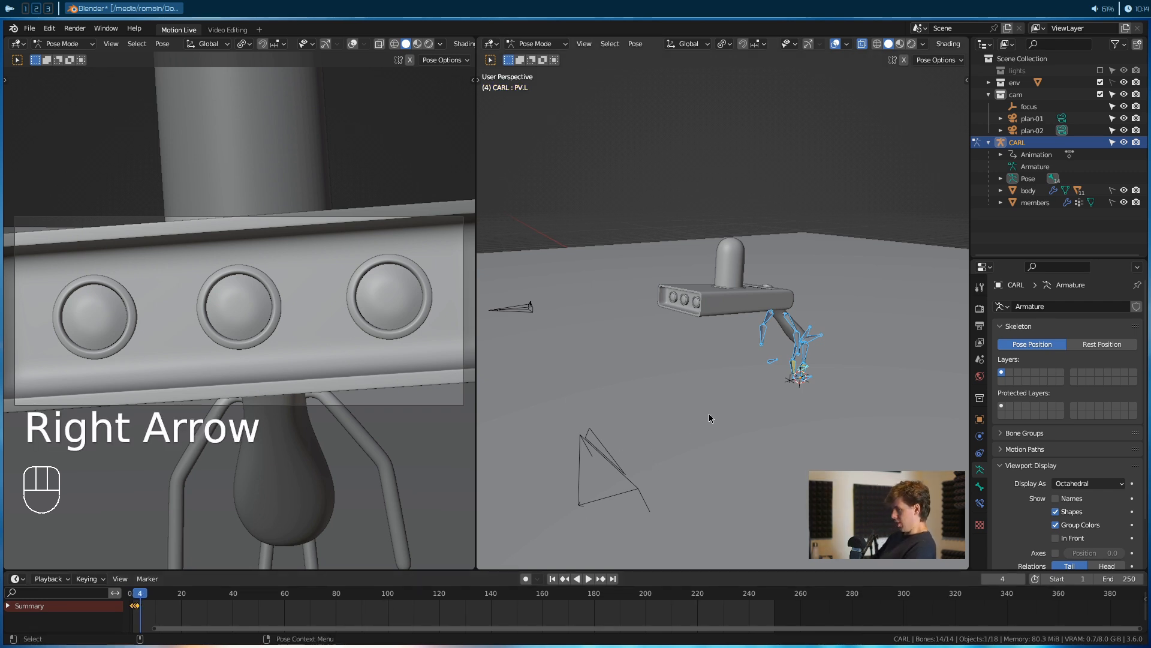
left_click_drag(709, 416, 639, 376, "alt")
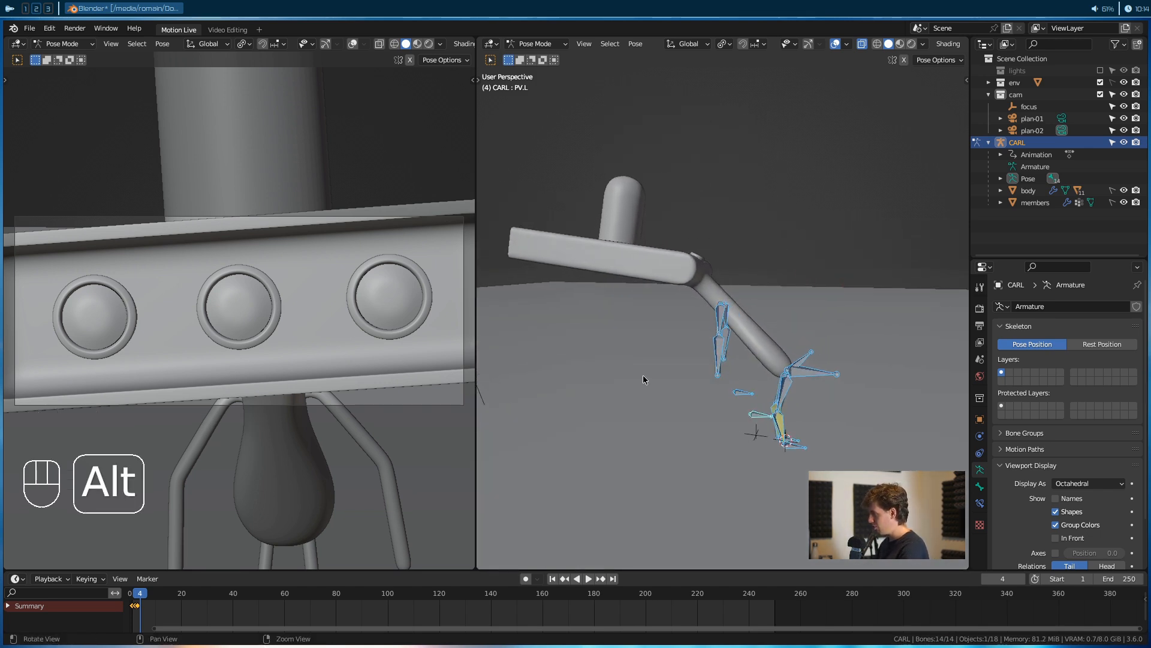
left_click(824, 376)
left_click_drag(824, 376, 759, 349, "alt")
key("g")
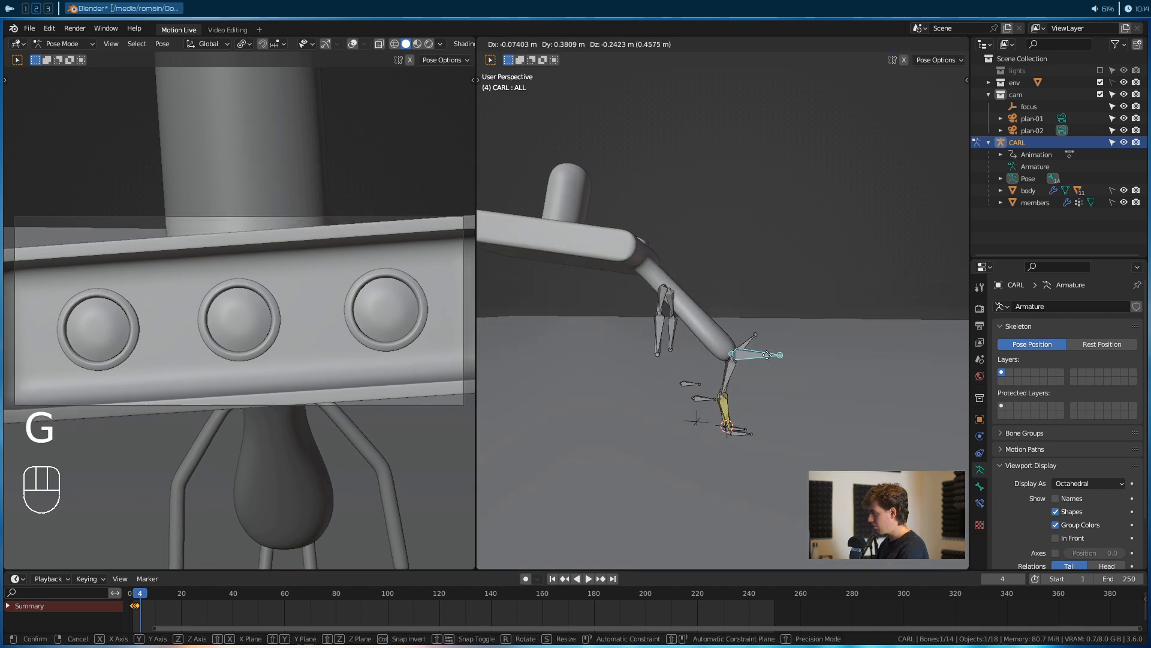
right_click(751, 346)
Move the BODY bone backward and down into a crouch and rotate it to lean the torso farther forward
left_click(745, 342)
key("g")
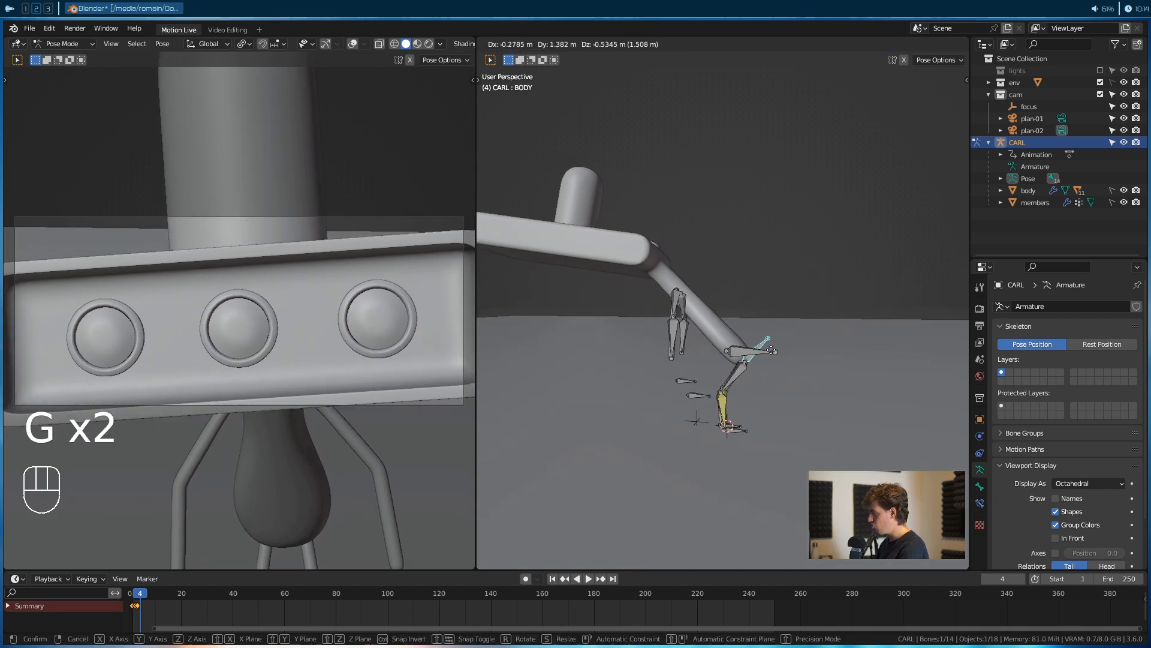
left_click(790, 368)
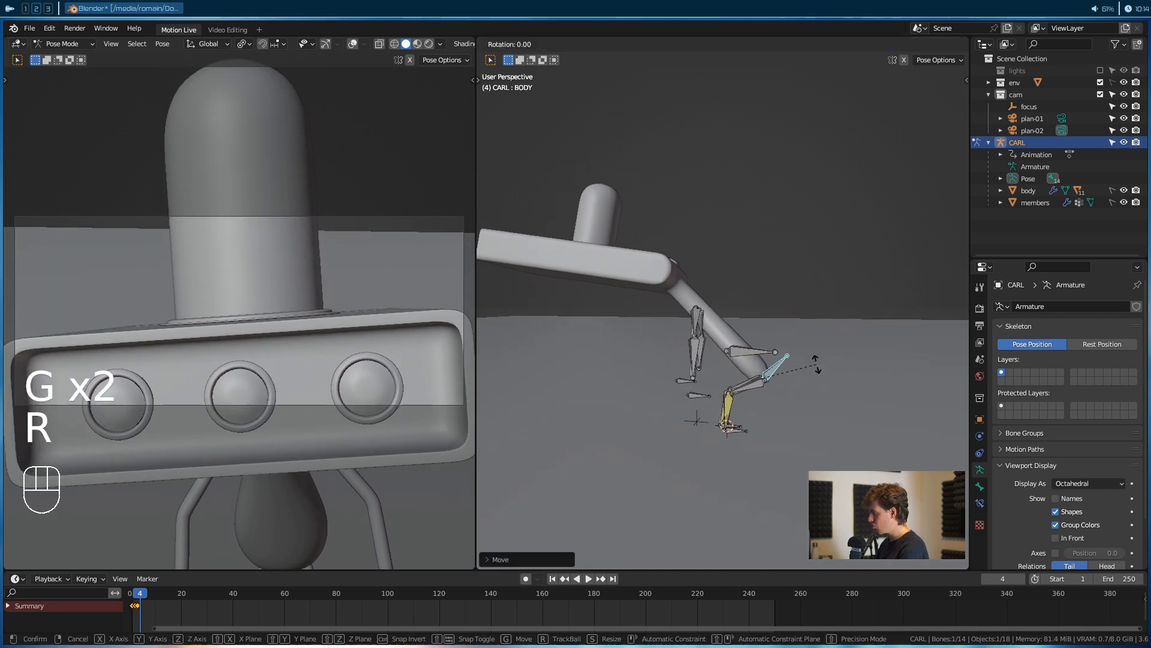
key("r")
left_click(761, 364)
mouse_move(761, 364)
left_mouse_down("alt")
mouse_move(846, 357)
mouse_move(790, 335)
mouse_move(750, 369)
left_mouse_up("alt")
key("r")
left_click(860, 348)
Rotate the upper arm and forearm bones of one arm to swing it outward from the torso
left_click(777, 328)
key("r")
left_click(820, 359)
key("r")
left_click(714, 375)
right_click(739, 374)
left_click_drag(797, 334, 854, 324, "alt")
key("r")
left_click(828, 322)
left_click(809, 316)
key("r")
left_click(788, 339)
Rotate the other arm's bones outward to match, with the forearm bent down
left_click_drag(788, 339, 810, 344, "alt")
left_click(729, 322)
key("r")
left_click(714, 359)
left_click(696, 320)
key("r")
left_click(809, 345)
key("r")
left_click(846, 319)
Move both knee pole bones to spread the bent knees of the crouching pose
left_click_drag(850, 348, 843, 398, "alt")
left_click(711, 379)
key("t")
key("t")
key("g")
left_click(804, 394)
left_click_drag(804, 394, 644, 405, "alt")
left_click(735, 378)
key("g")
left_click(740, 392)
Move the BODY bone slightly forward and down to refine the crouch
left_click_drag(801, 360, 781, 363, "alt")
left_click(773, 353)
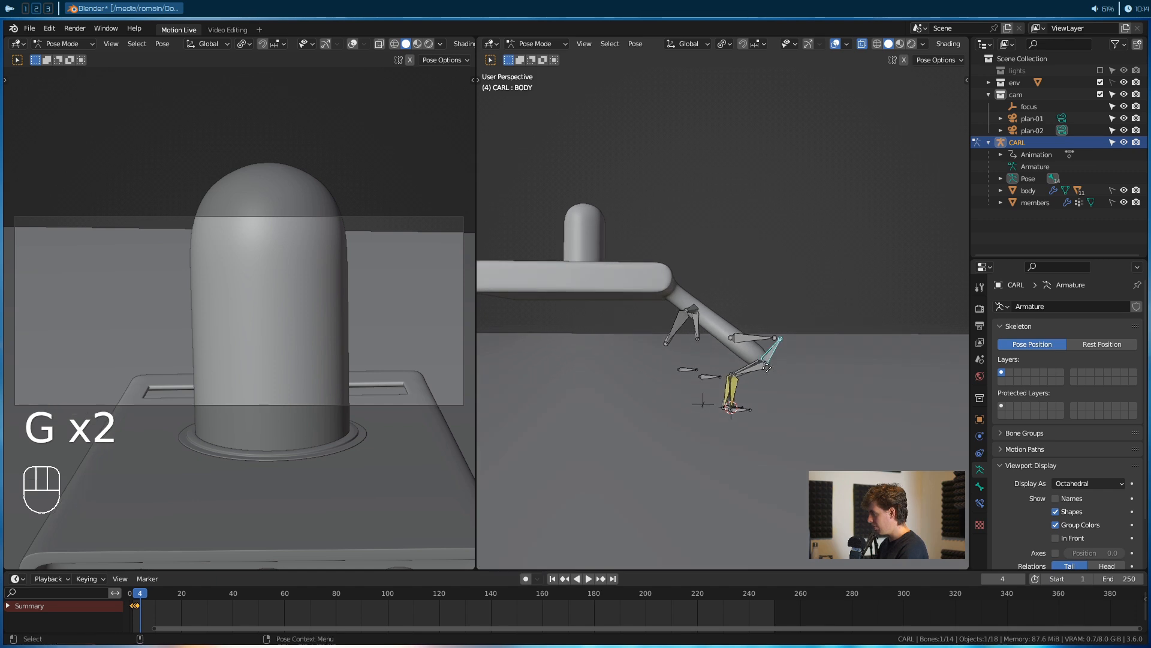
key("g")
left_click(744, 368)
Select all of CARL's bones and insert a Location & Rotation keyframe at frame 4
left_click_drag(744, 368, 800, 380, "alt")
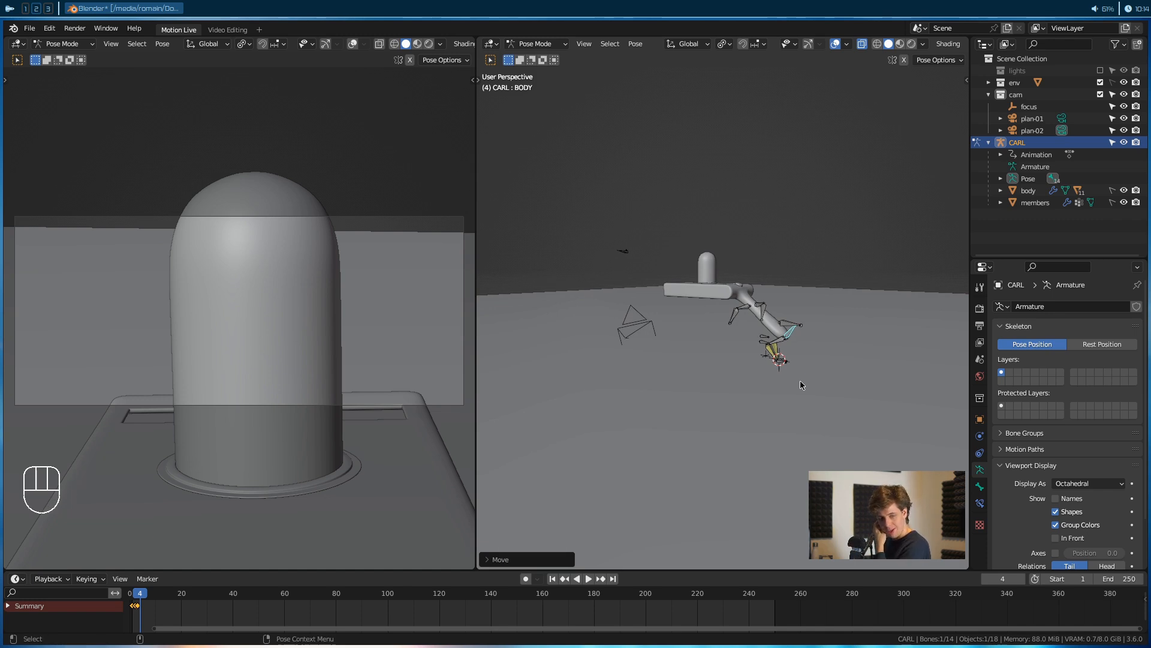
key("a")
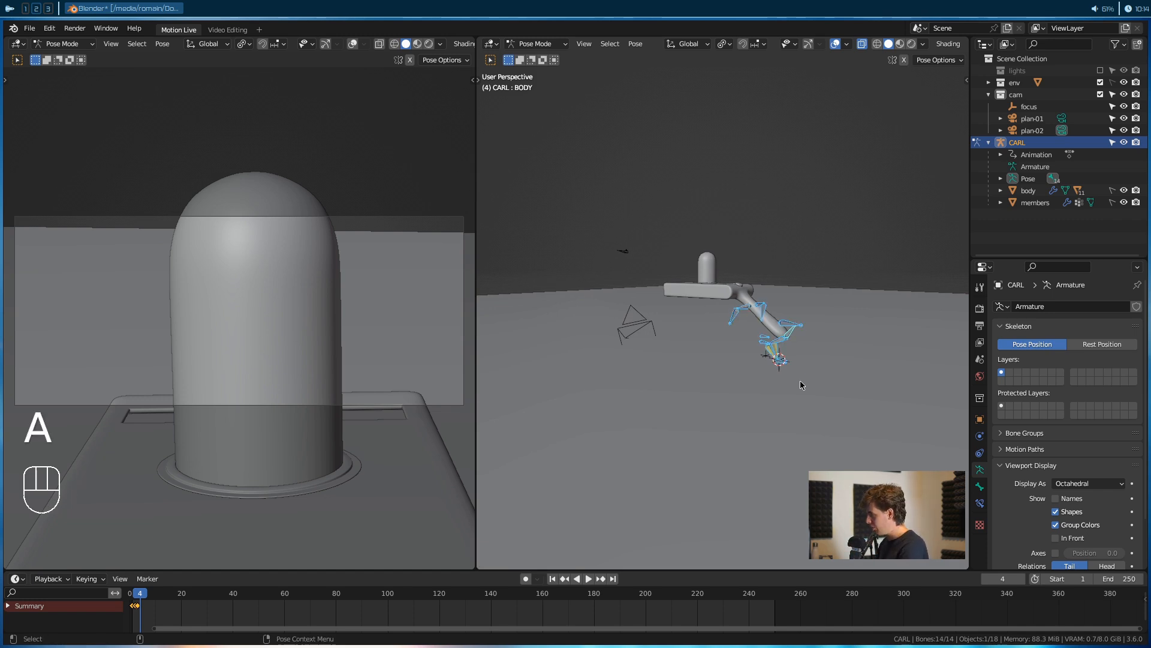
key("i")
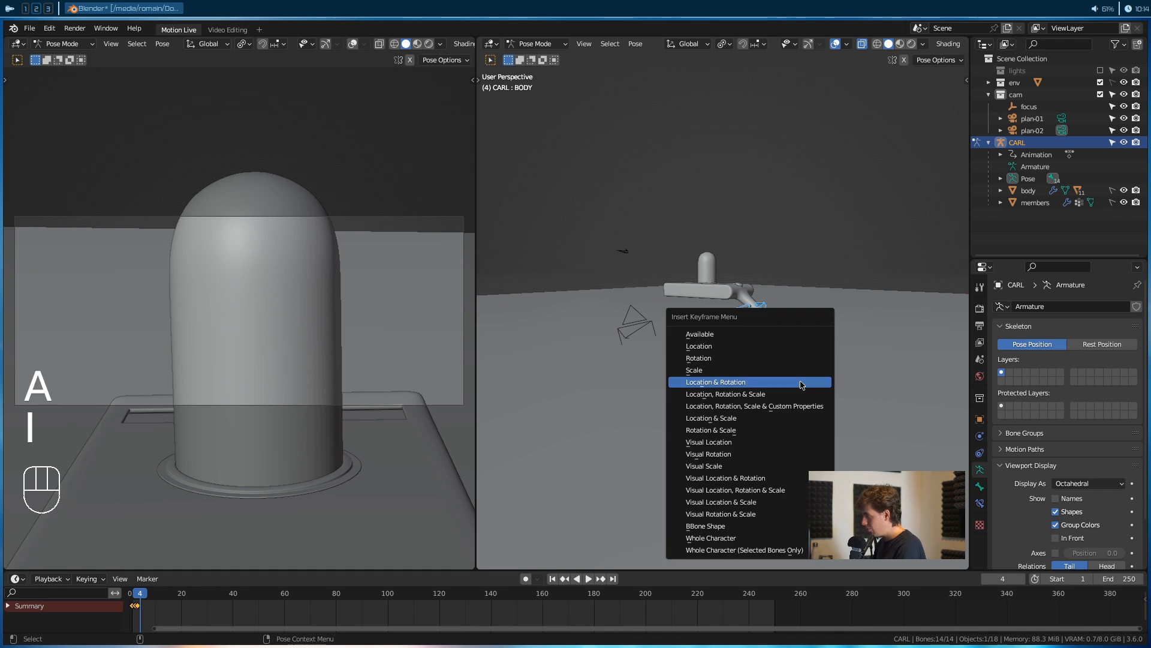
left_click(801, 383)
Examine the frame 4 pose and the surrounding cameras from several angles
middle_click_drag(801, 383, 683, 337)
left_click_drag(684, 337, 747, 348, "alt")
middle_click_drag(746, 348, 742, 359, "alt")
scroll(707, 339, "up", 5)
scroll(707, 338, "down", 9)
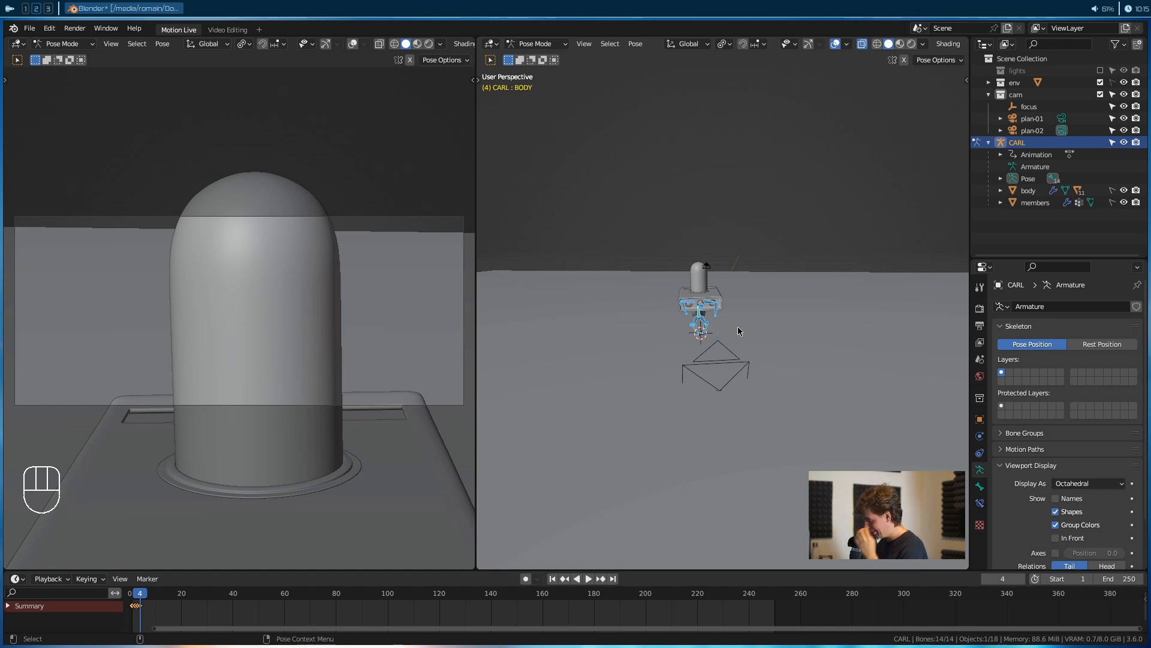
left_click_drag(793, 336, 558, 328, "alt")
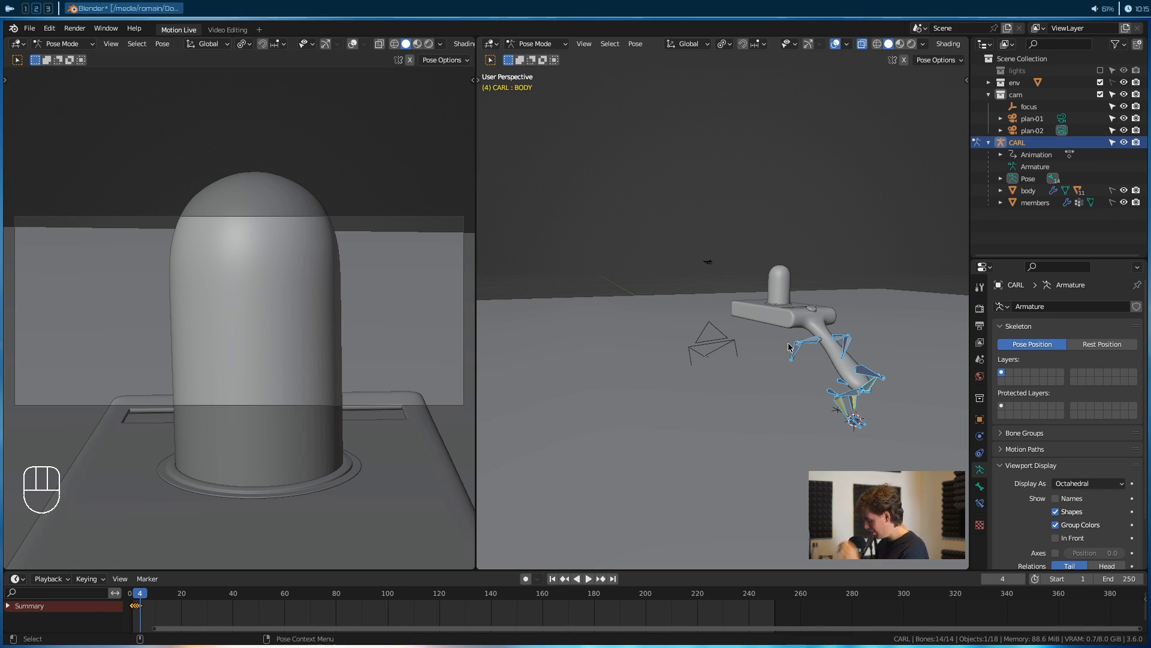
middle_click_drag(738, 347, 780, 337, "alt")
left_click_drag(779, 334, 779, 328, "alt")
Deselect the bones, save the file in Object Mode, and add a new camera to the cam collection
key("alt+a")
middle_click_drag(793, 337, 723, 316, "alt")
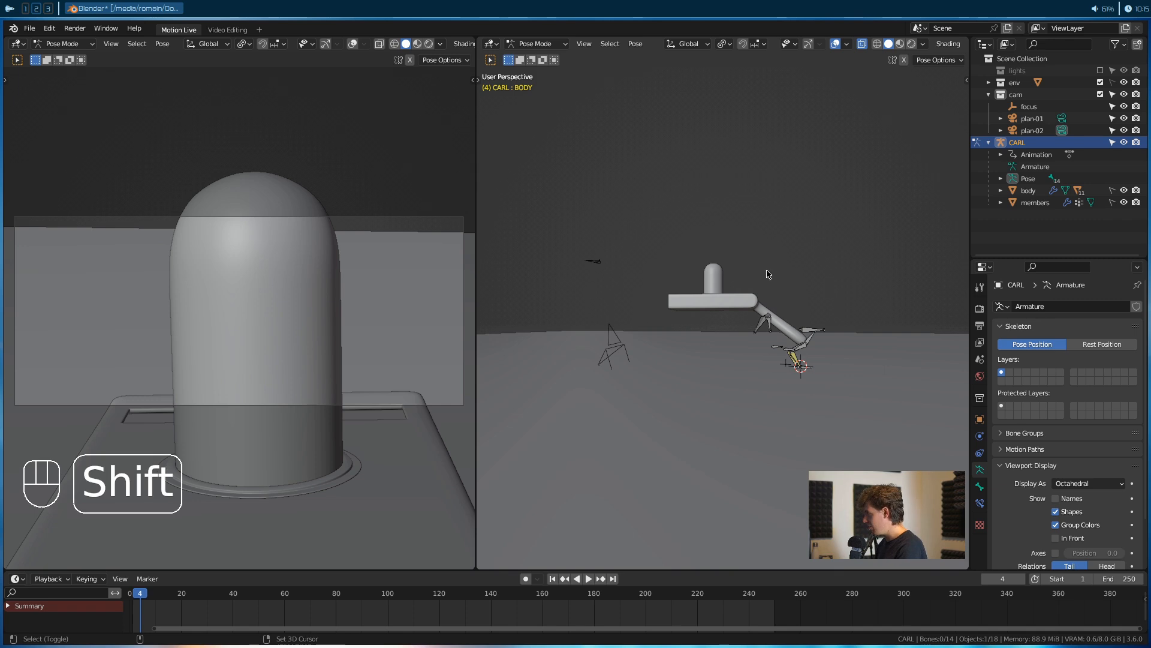
left_click(1015, 94)
left_click(536, 43)
left_click(541, 57)
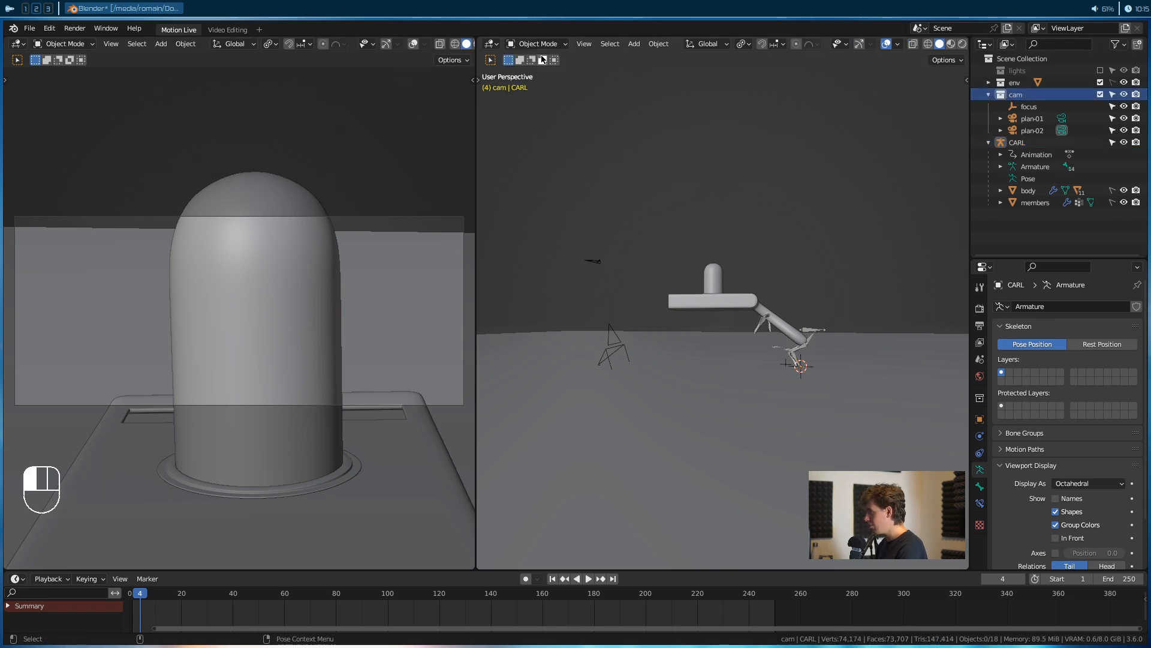
key("ctrl+s")
key("shift+a")
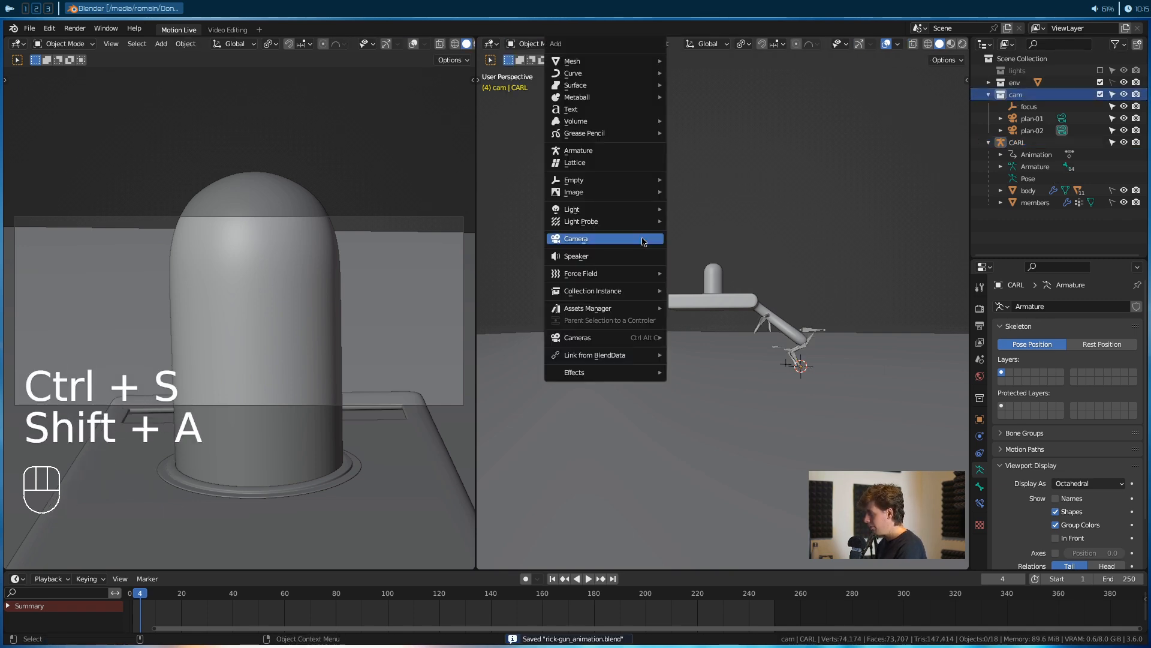
left_click(644, 240)
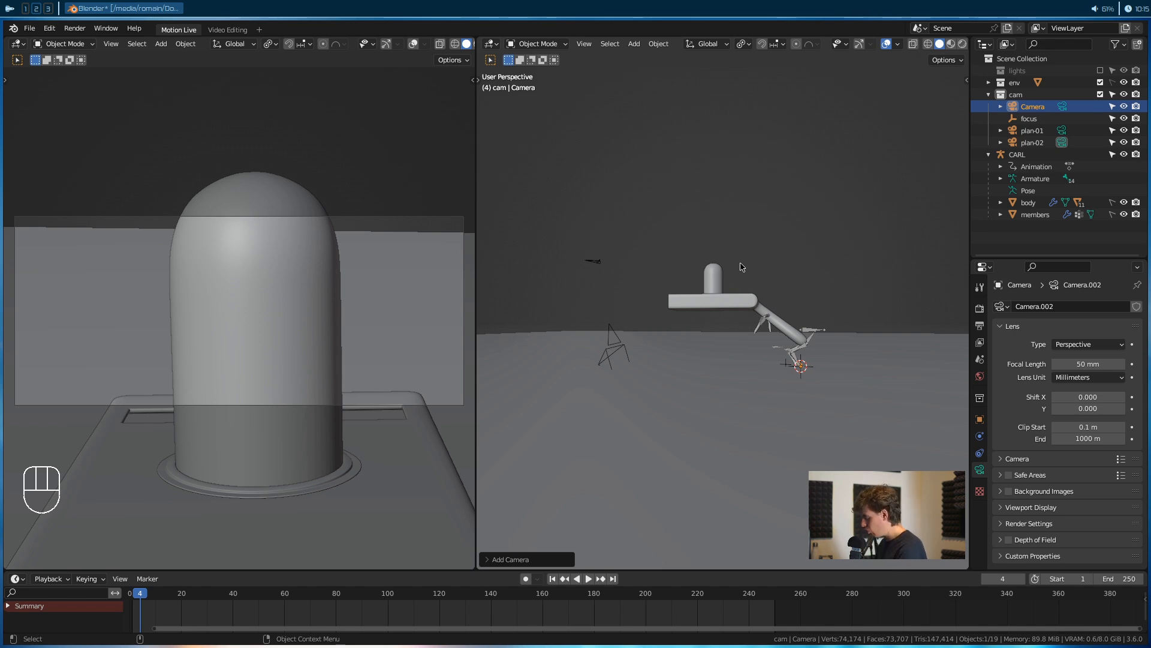
Make the new camera the active one and frame the whole character from the side with it
key("ctrl+KP_0")
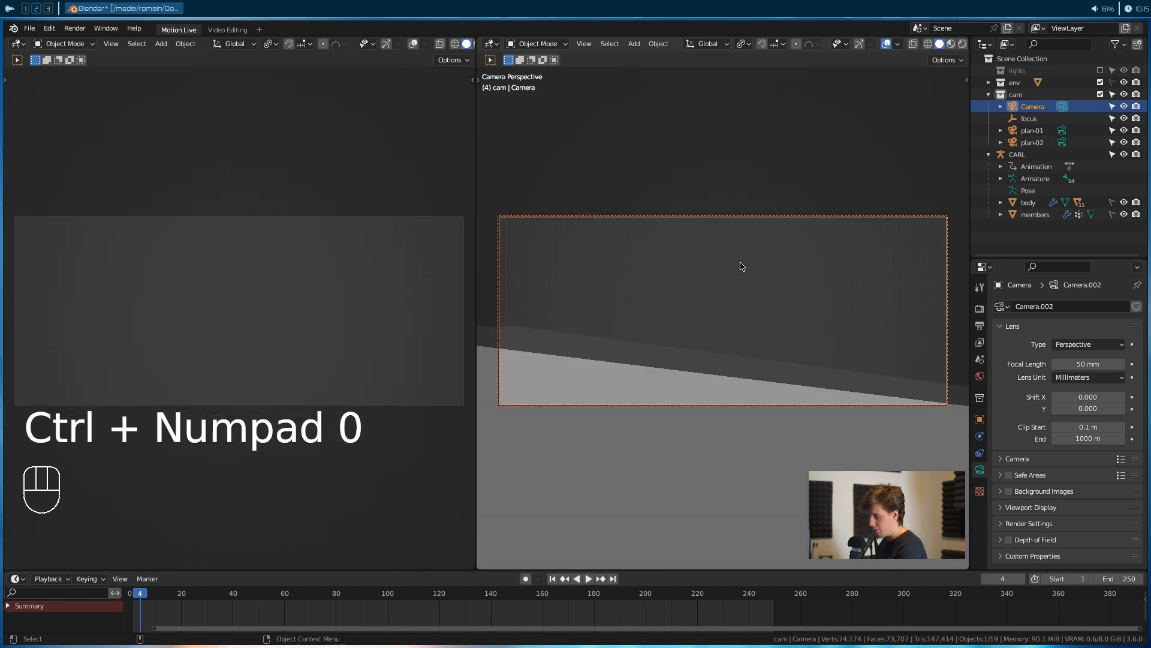
key("KP_0")
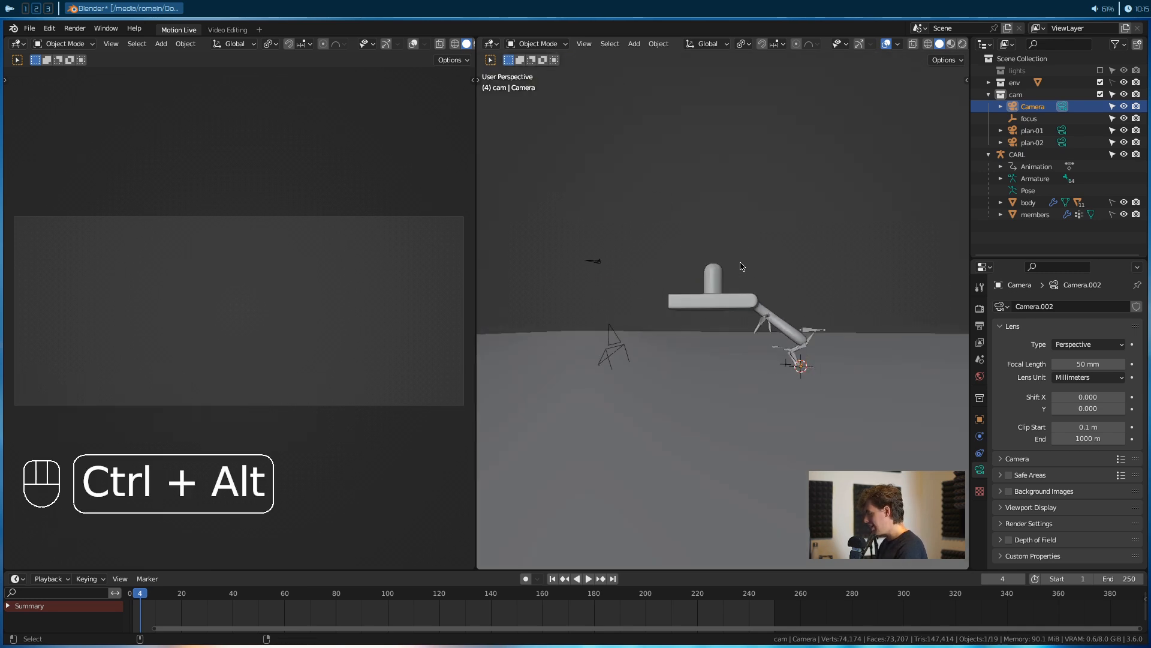
key("ctrl+alt+KP_0")
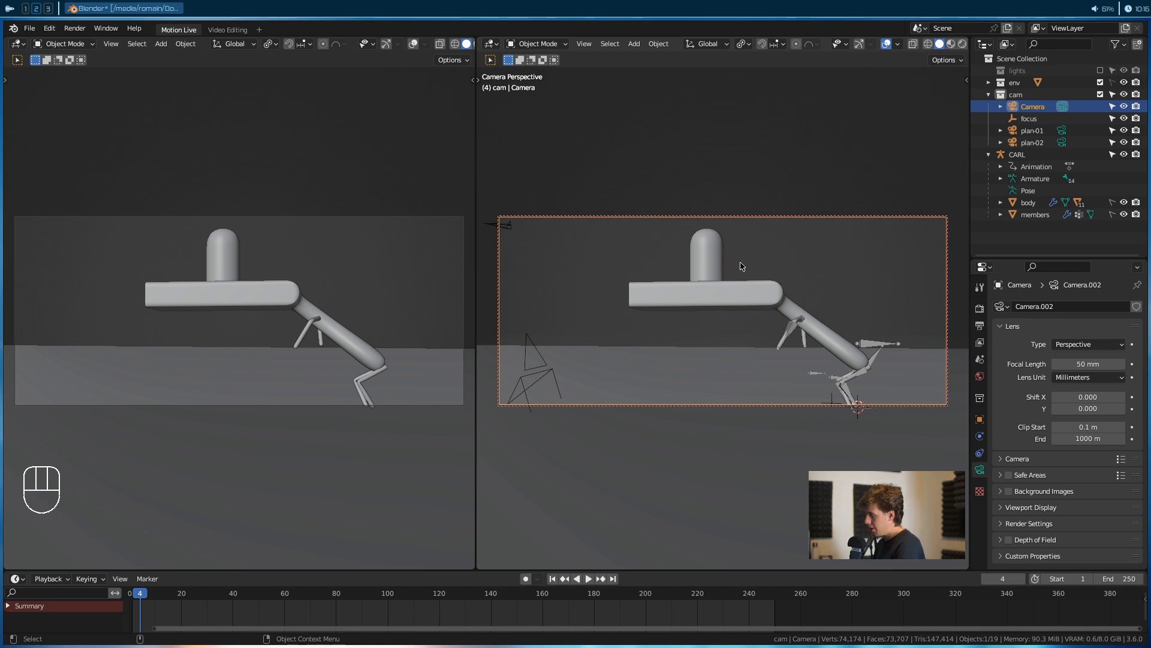
key("q")
left_click(722, 298)
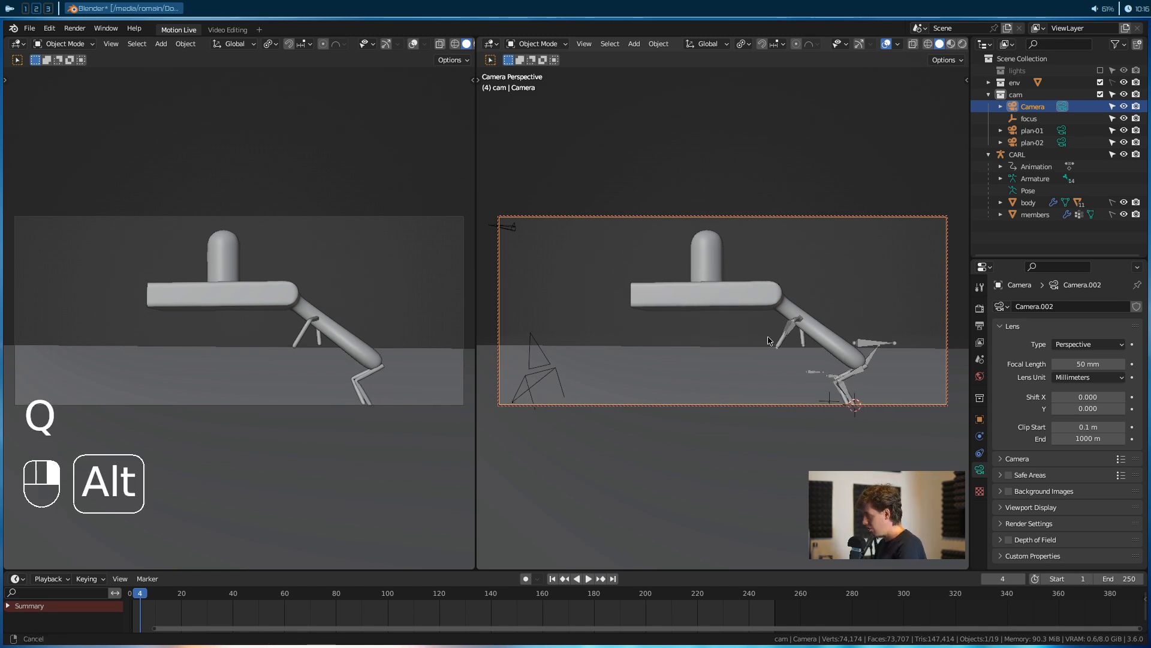
left_click(772, 354)
Rename the new camera as plan-03
double_click(1033, 106)
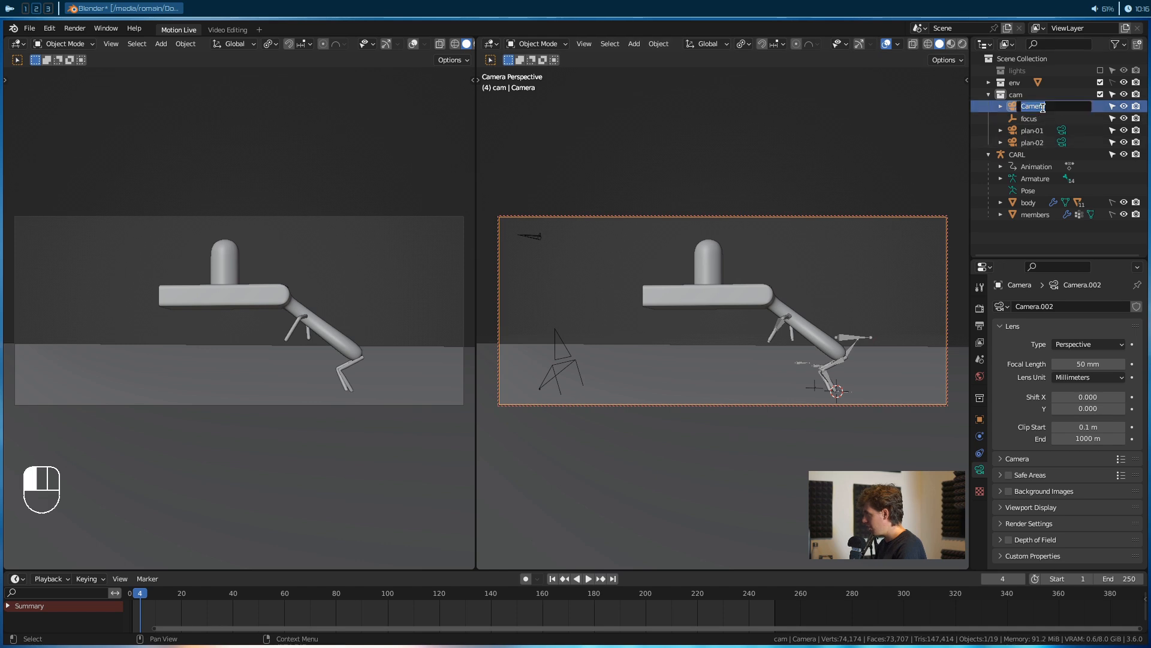
type("an")
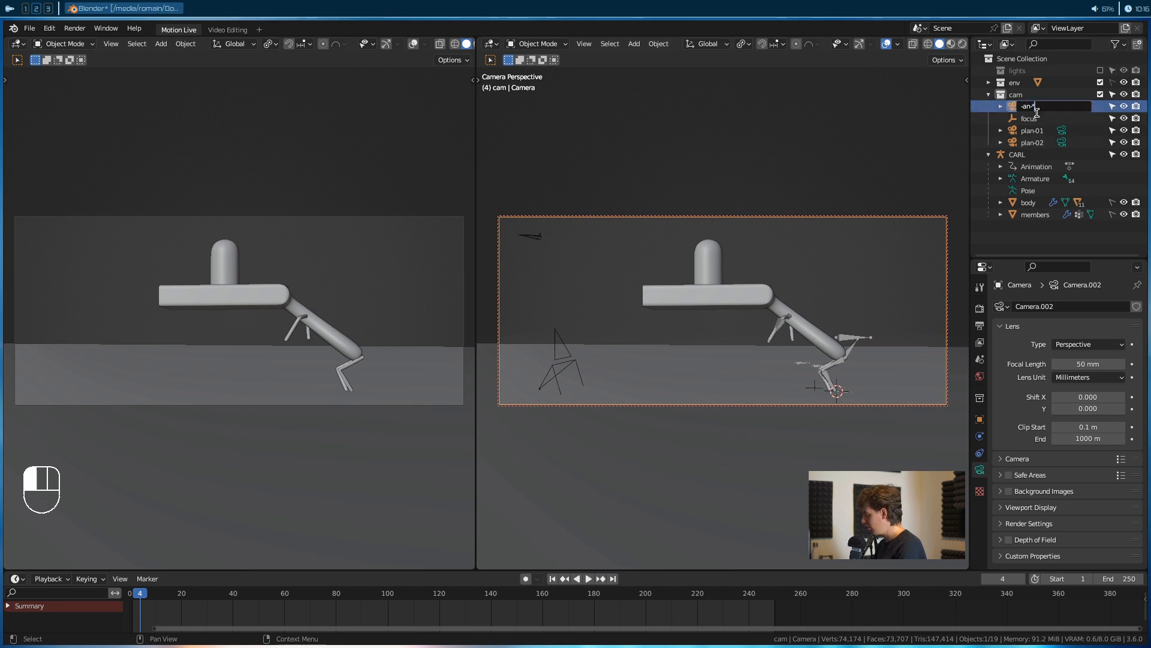
type("*3")
key("Return")
double_click(1036, 112)
key("BackSpace")
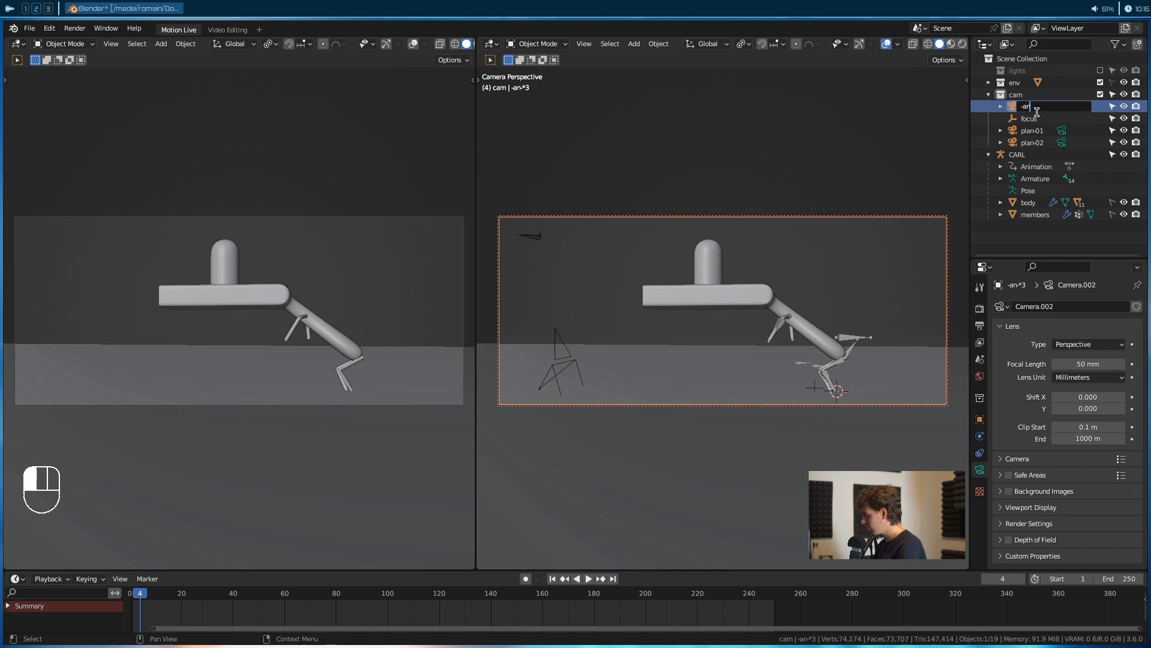
key("KP_0")
key("KP_0")
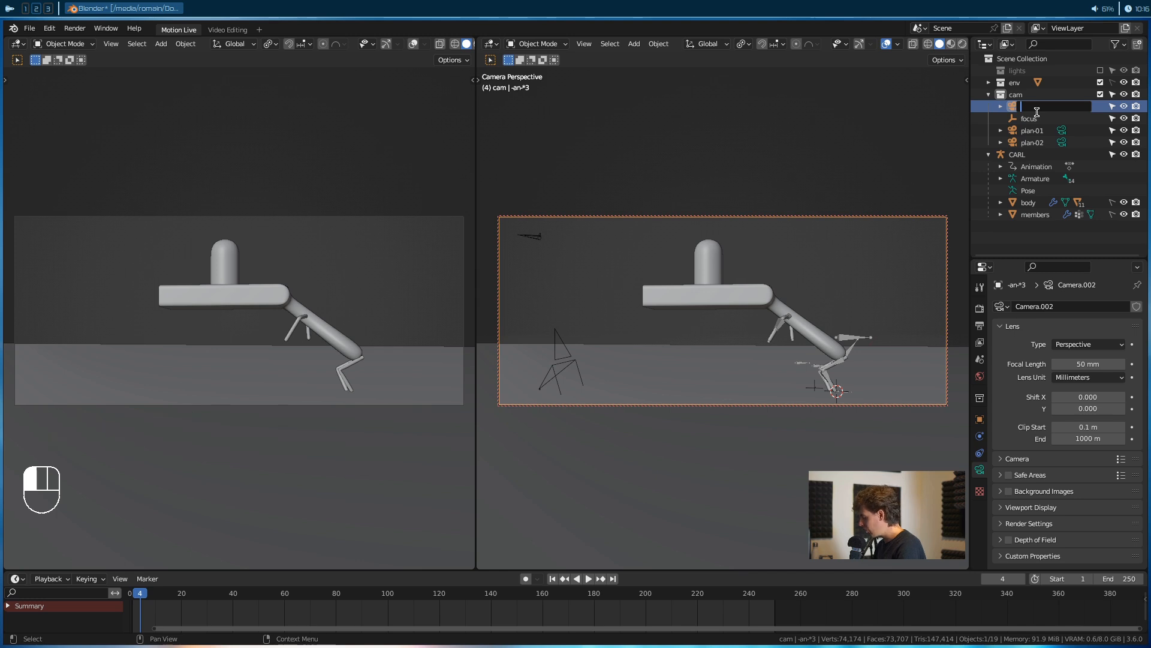
type("plan-0")
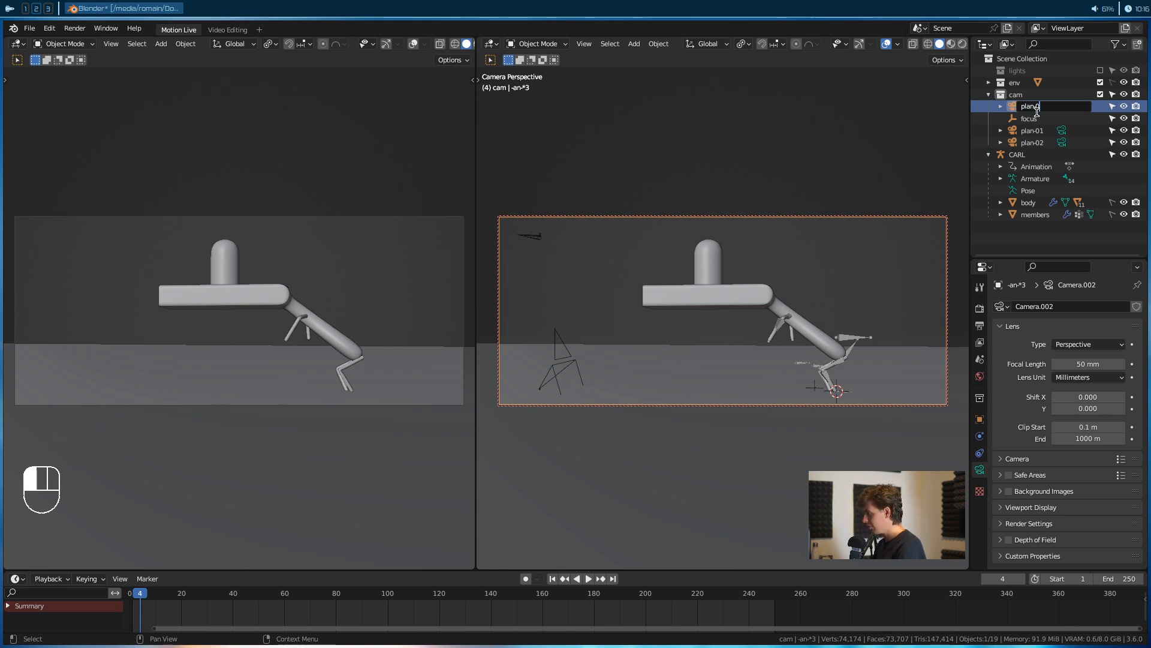
type("3")
key("Return")
Pull the plan-03 camera far back and low so the character stands small in the lower part of the frame, and exit its view
middle_click_drag(752, 293, 738, 326, "alt")
right_click_drag(741, 326, 814, 398, "alt")
right_click_drag(879, 378, 876, 372, "alt")
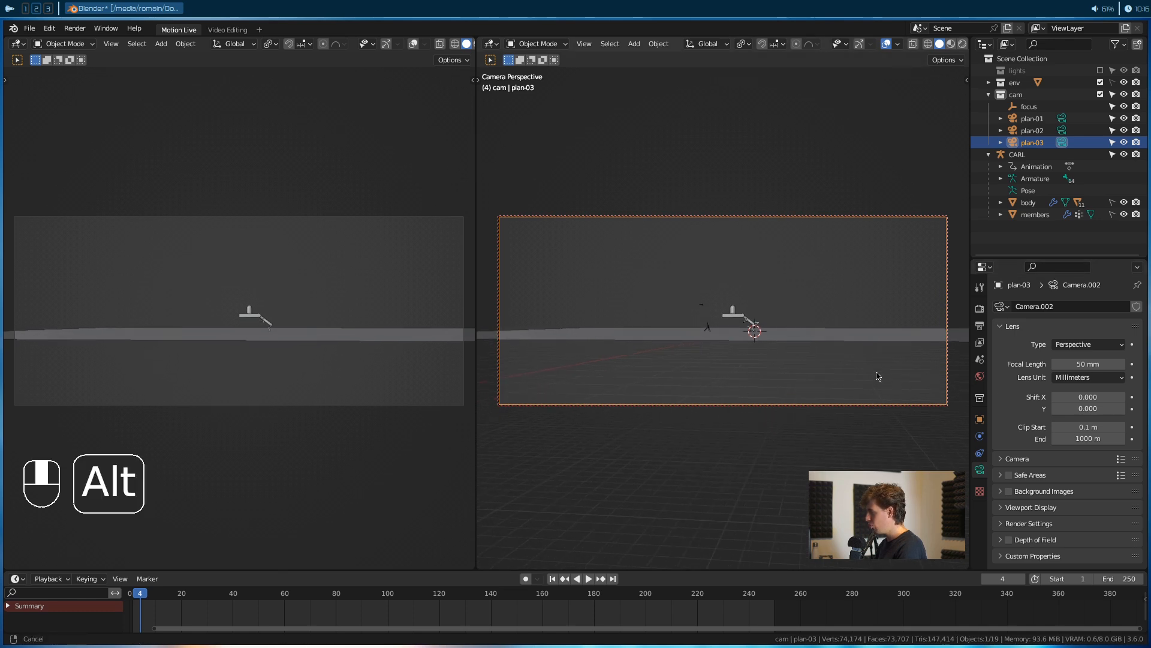
right_click_drag(802, 343, 794, 388, "alt")
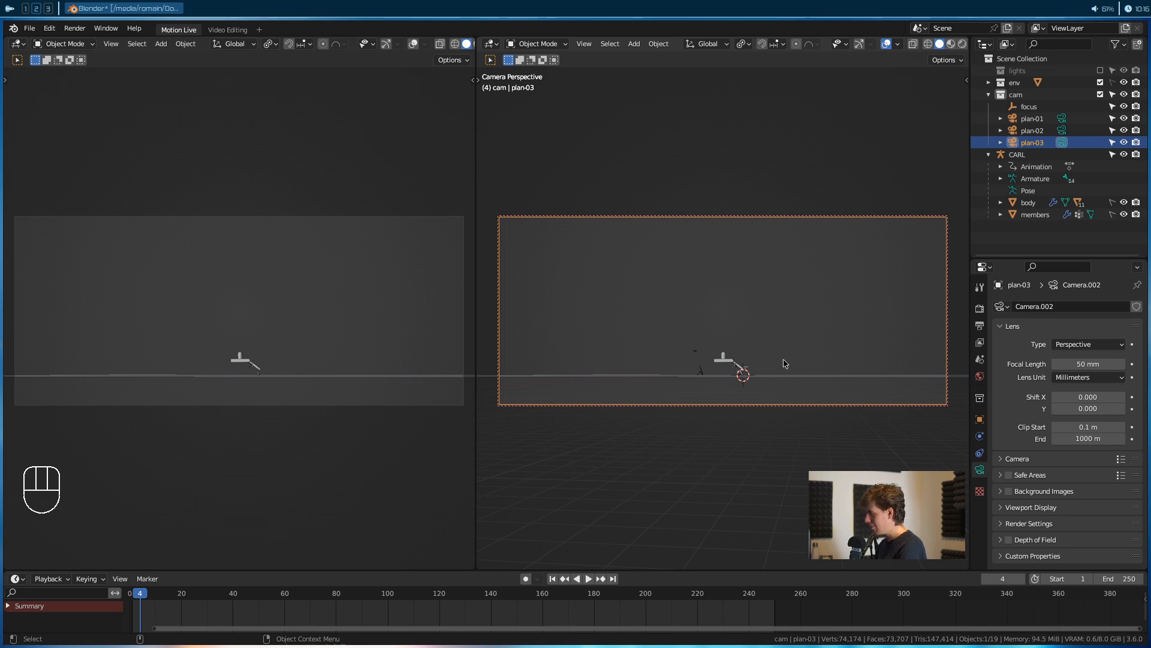
key("q")
left_click(797, 327)
key("KP_0")
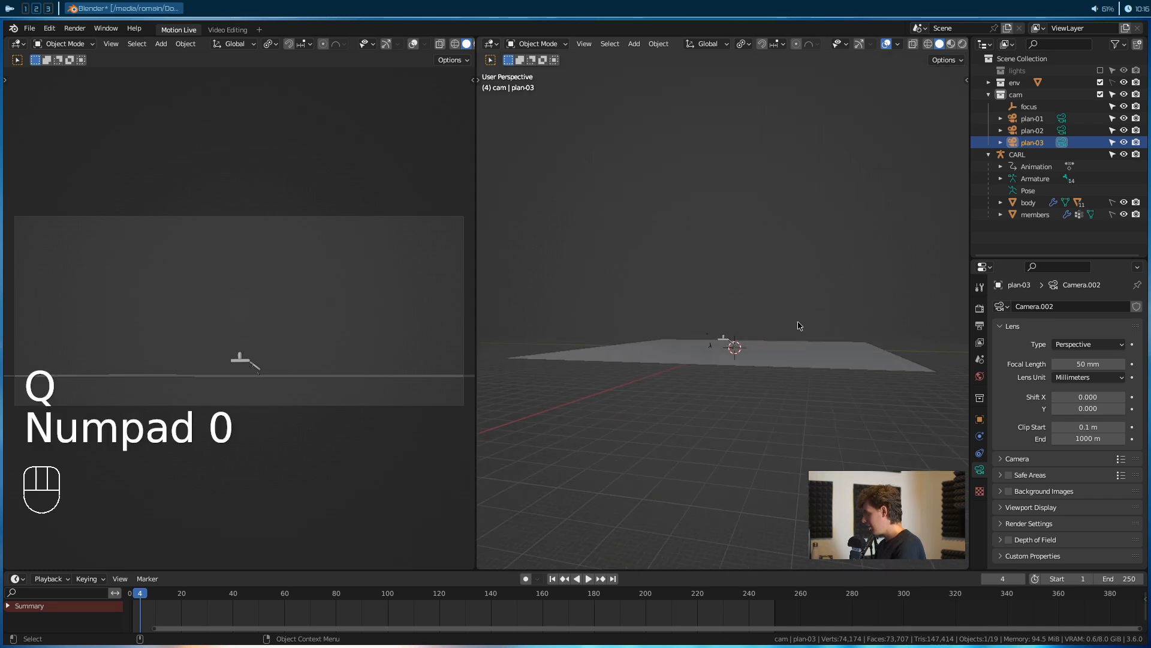
Put the CARL armature into Pose Mode and select all of its bones
scroll(798, 325, "up", 12)
middle_click_drag(671, 475, 683, 231, "alt")
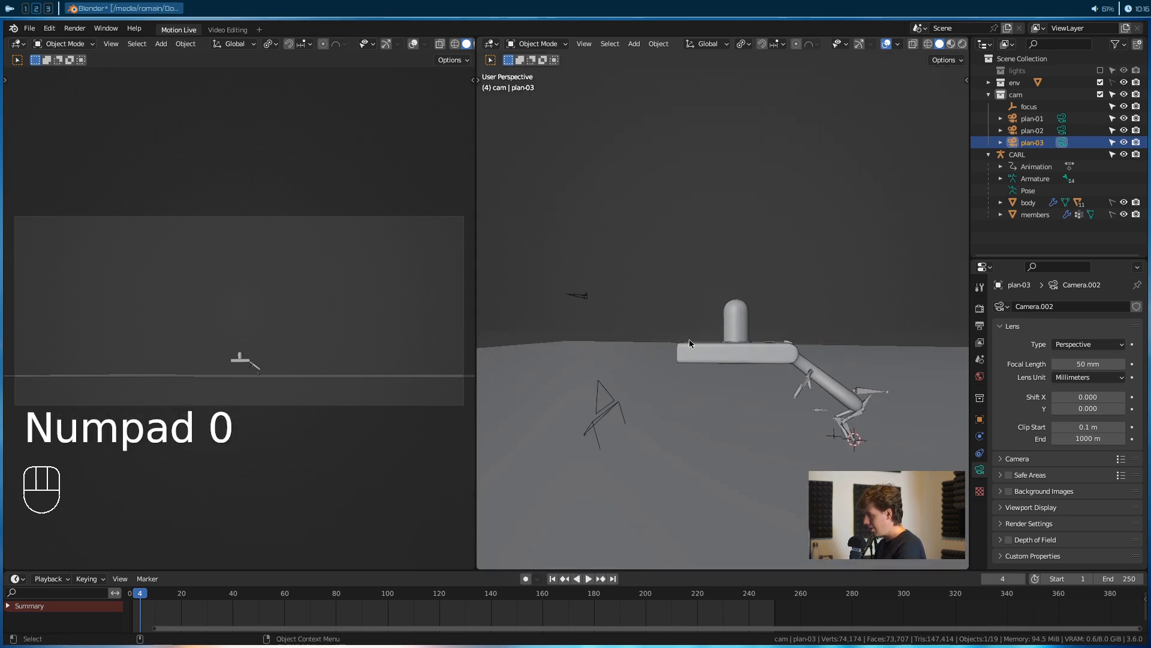
left_click(801, 390)
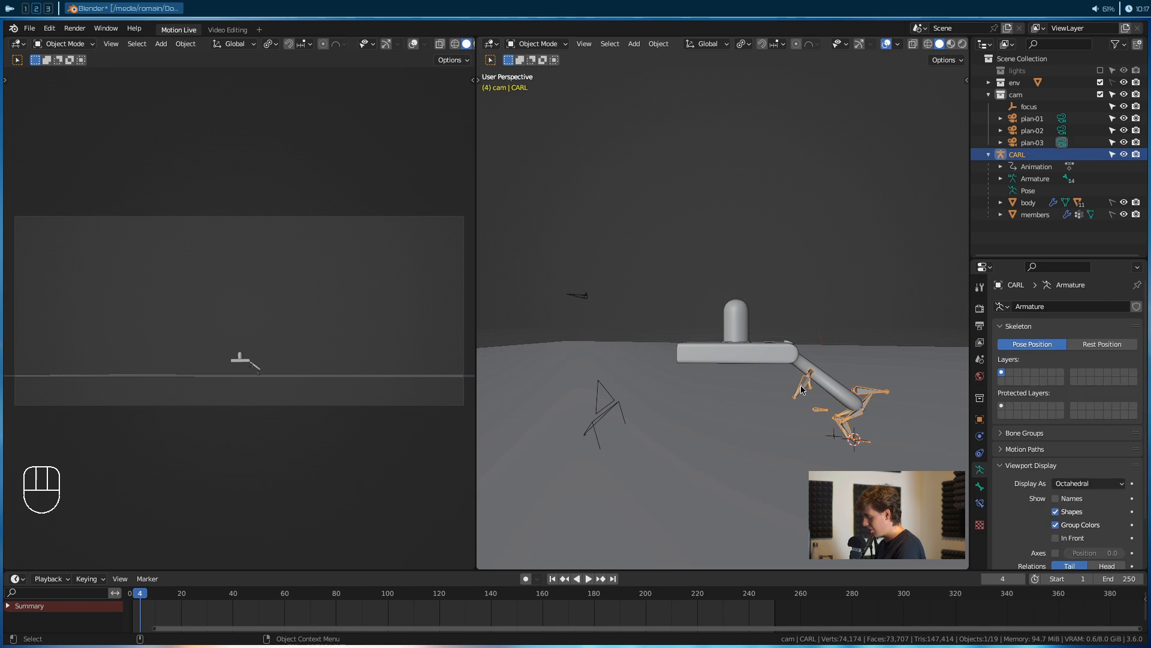
key("ctrl+a")
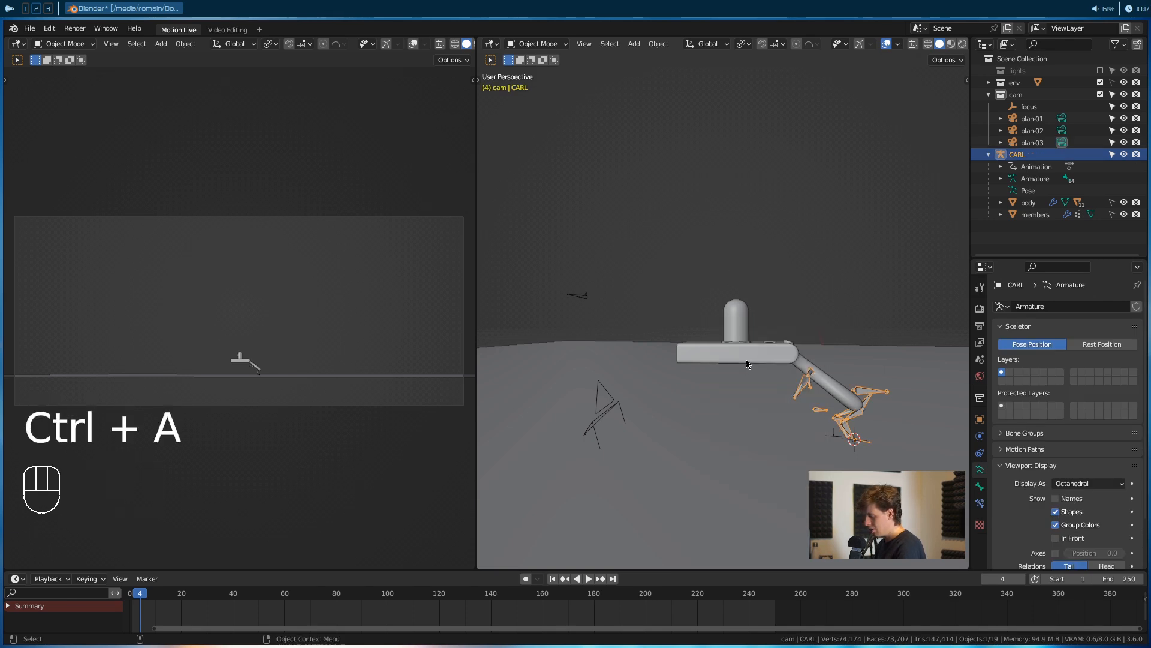
key("ctrl+Tab")
key("a")
middle_click_drag(746, 361, 723, 393, "alt")
scroll(723, 393, "up", 5)
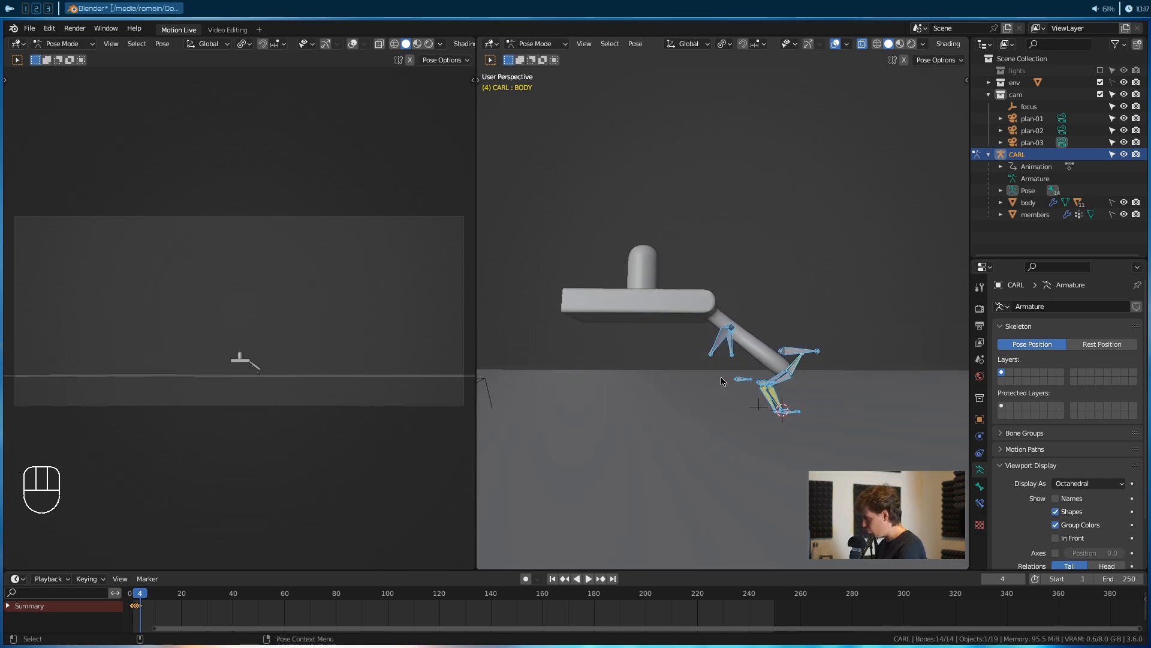
Step back and forth through frames 1 to 4 to review the motion between the keyed poses
key("Left")
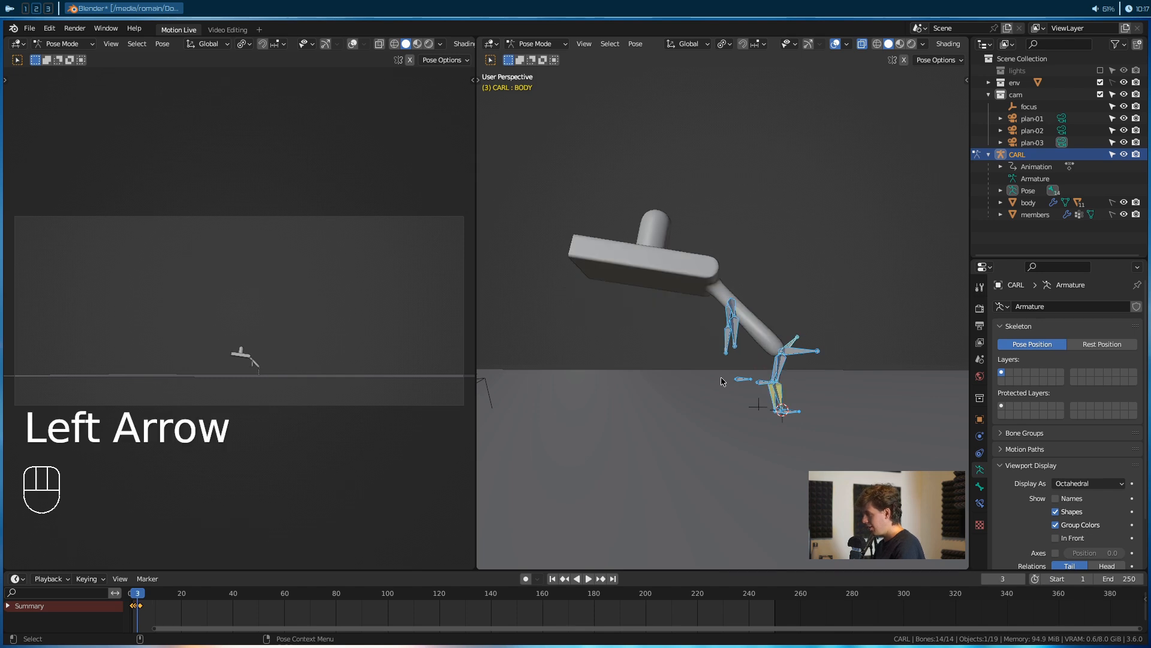
key("Right")
key("Left")
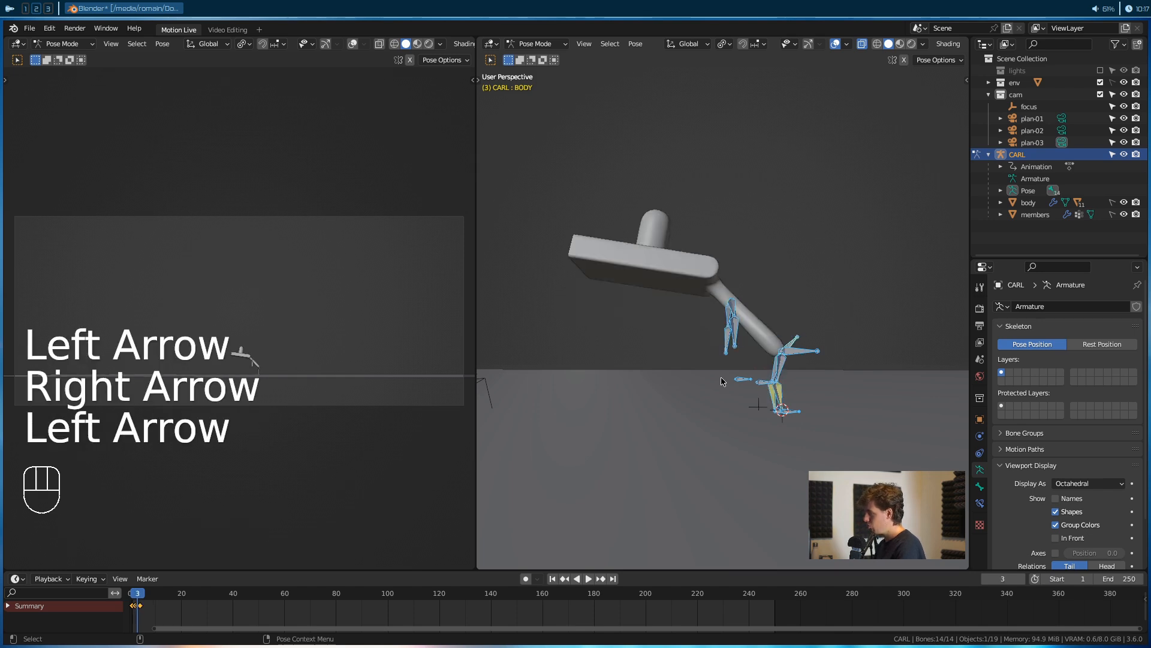
key("Right")
key("Left")
key("Left")
key("Left")
key("Right")
key("Right")
key("Left")
key("Right")
key("Left")
key("Left")
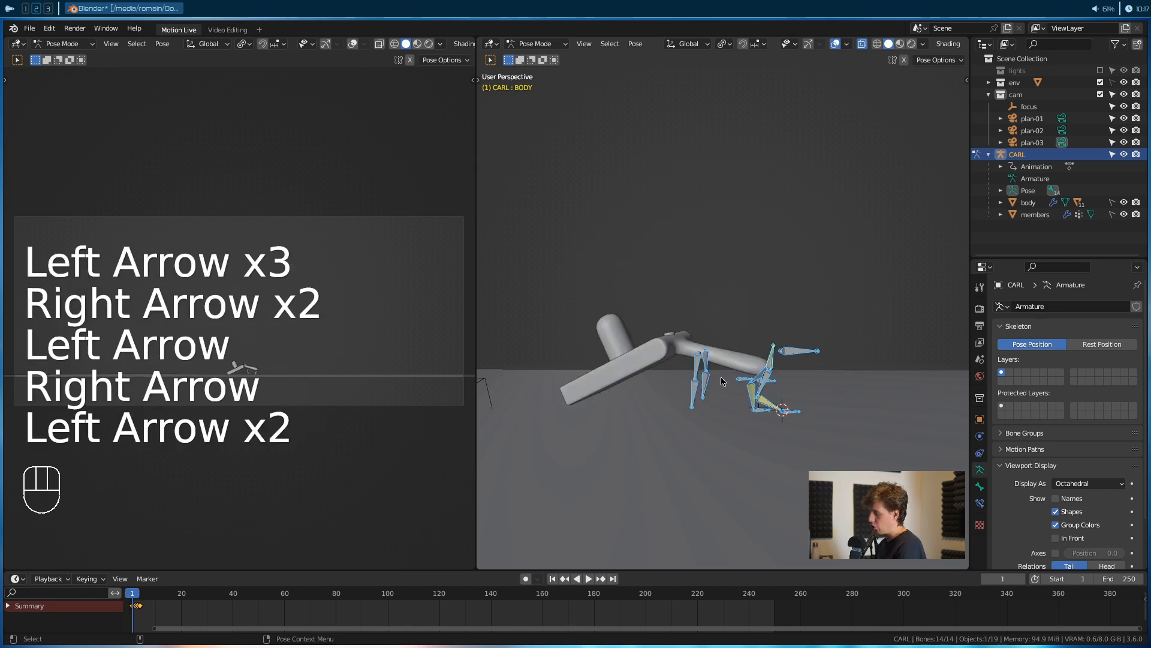
key("Right")
key("Right")
key("Right")
key("Left")
key("Left")
key("Left")
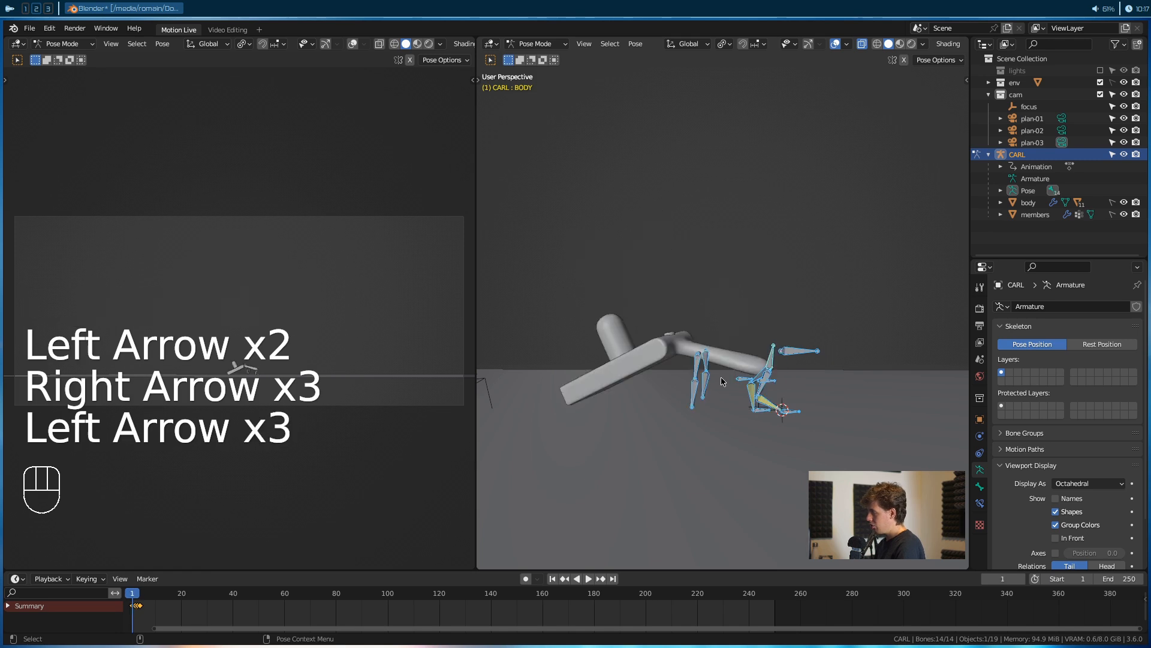
key("Right")
key("Right")
key("Right")
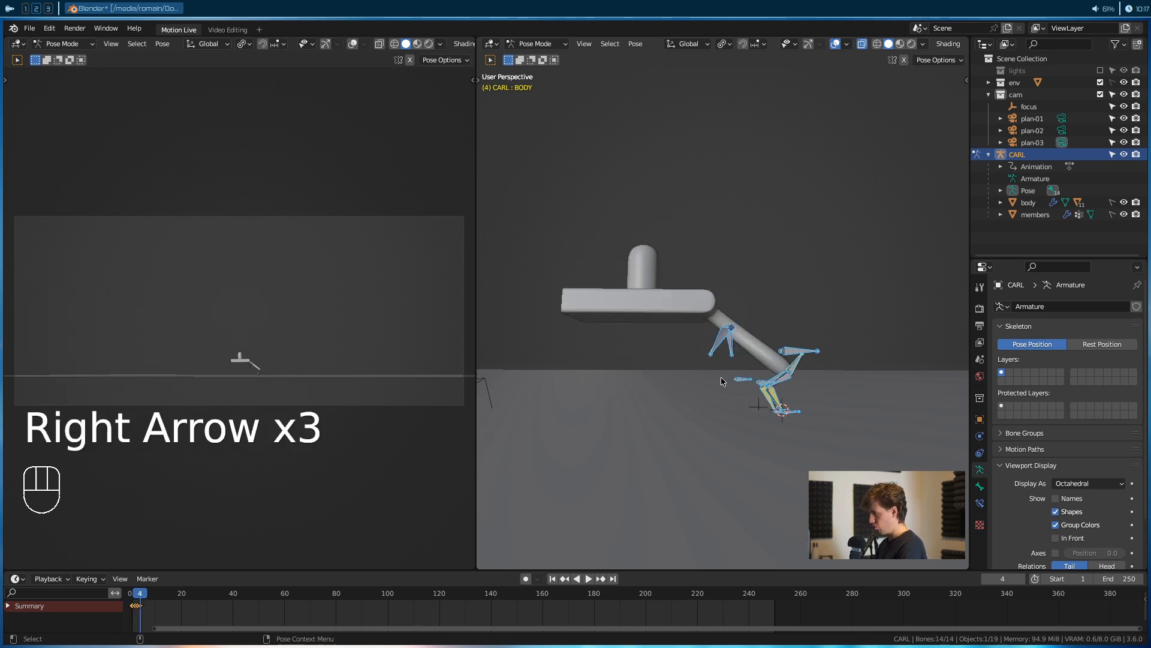
Move the BODY bone forward about 0.6 m along negative Y at frame 4 and keyframe its location and rotation
left_click(794, 373)
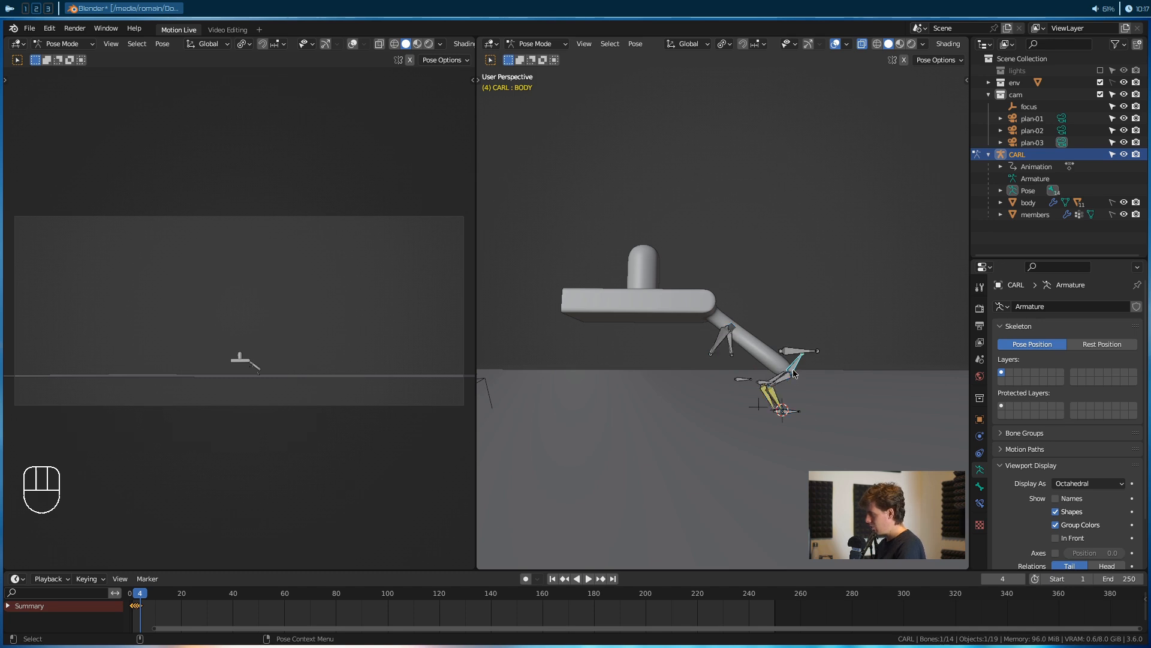
key("g")
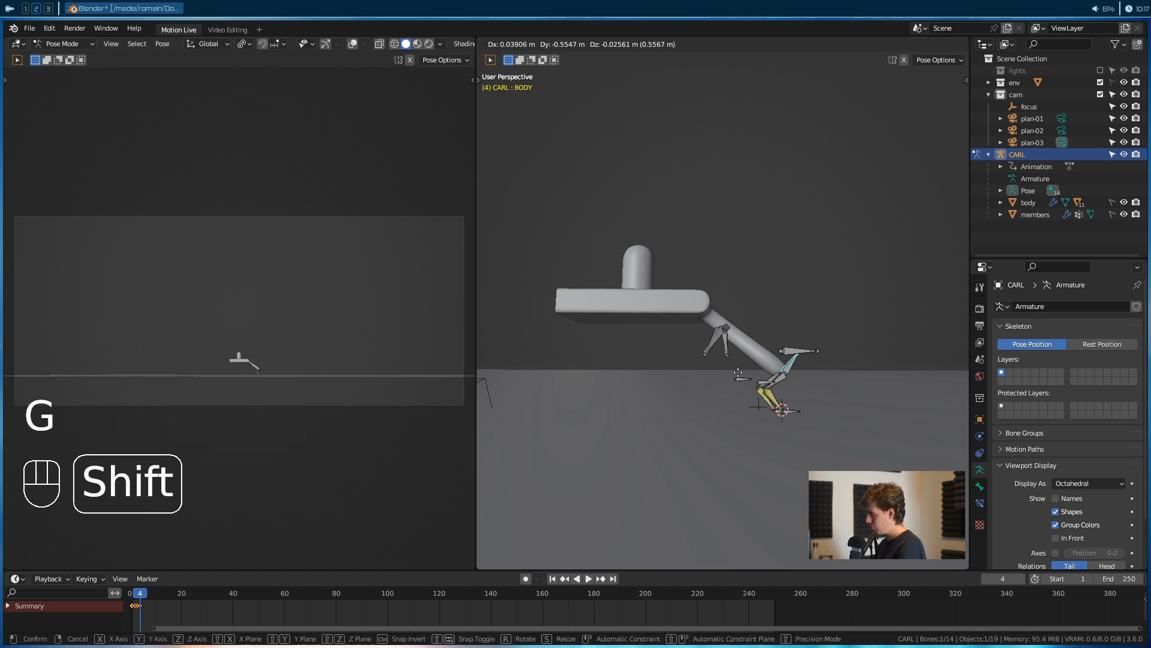
left_click(731, 375, "shift")
key("i")
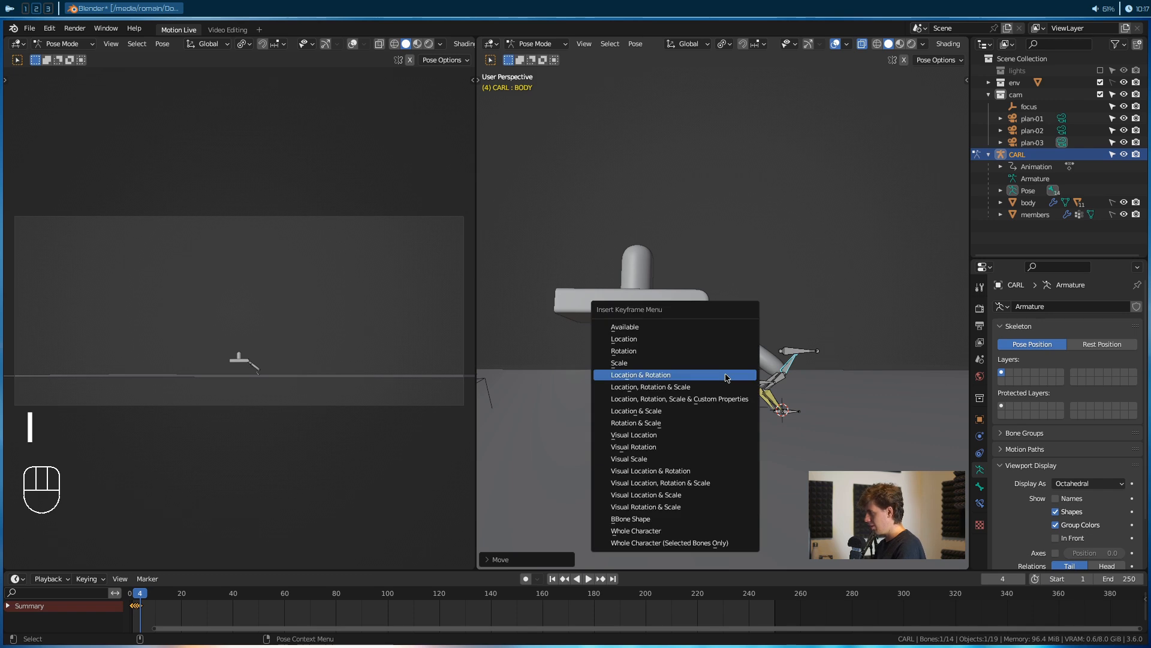
left_click(725, 375)
Advance the timeline to frame 5 with the BODY bone still selected
middle_click_drag(738, 384, 724, 378, "alt")
scroll(720, 374, "down", 1)
key("Right")
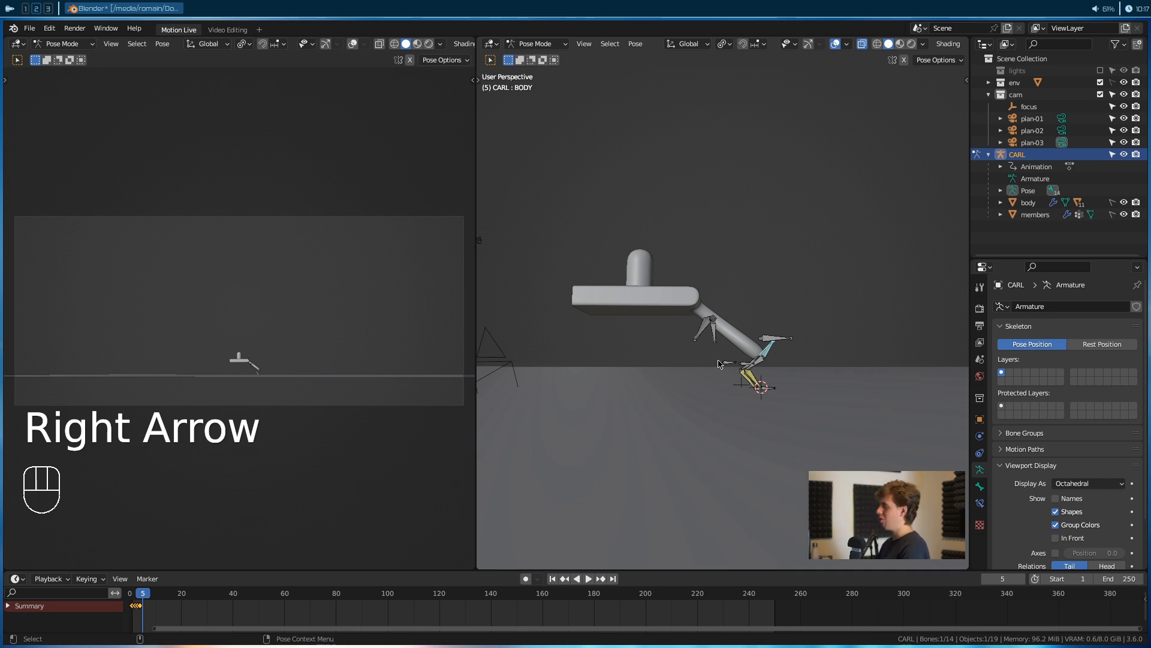
middle_click_drag(752, 383, 703, 376, "alt")
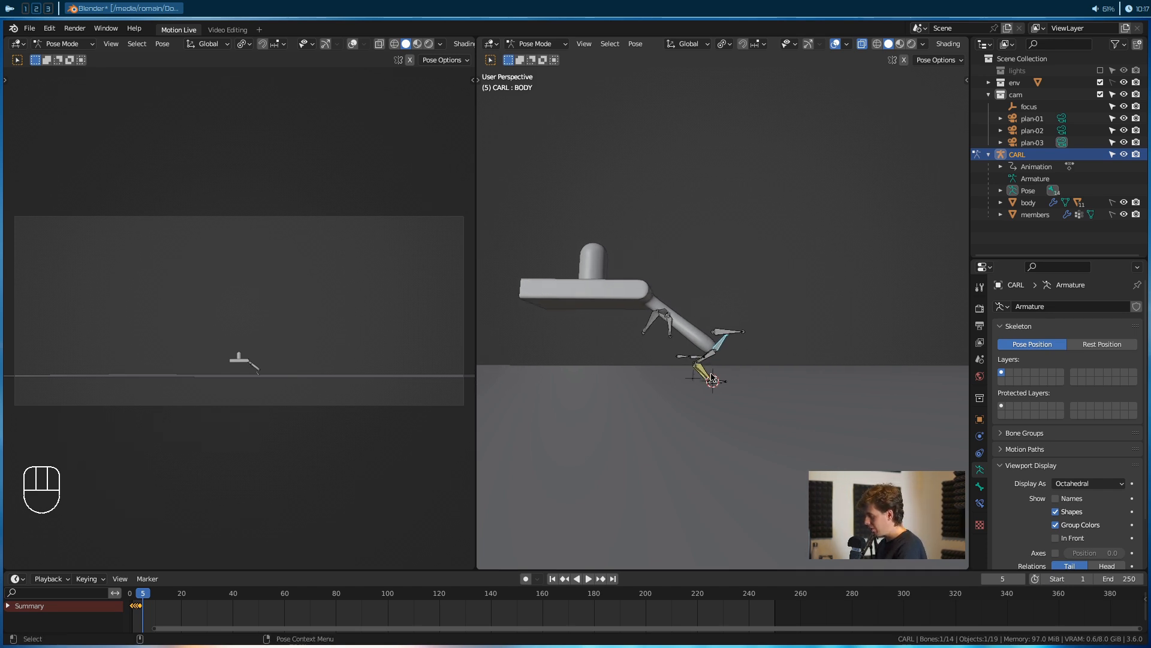
Rotate the BODY bone about 45° upright and lift it about 10 m up and back along Y at frame 5
key("r")
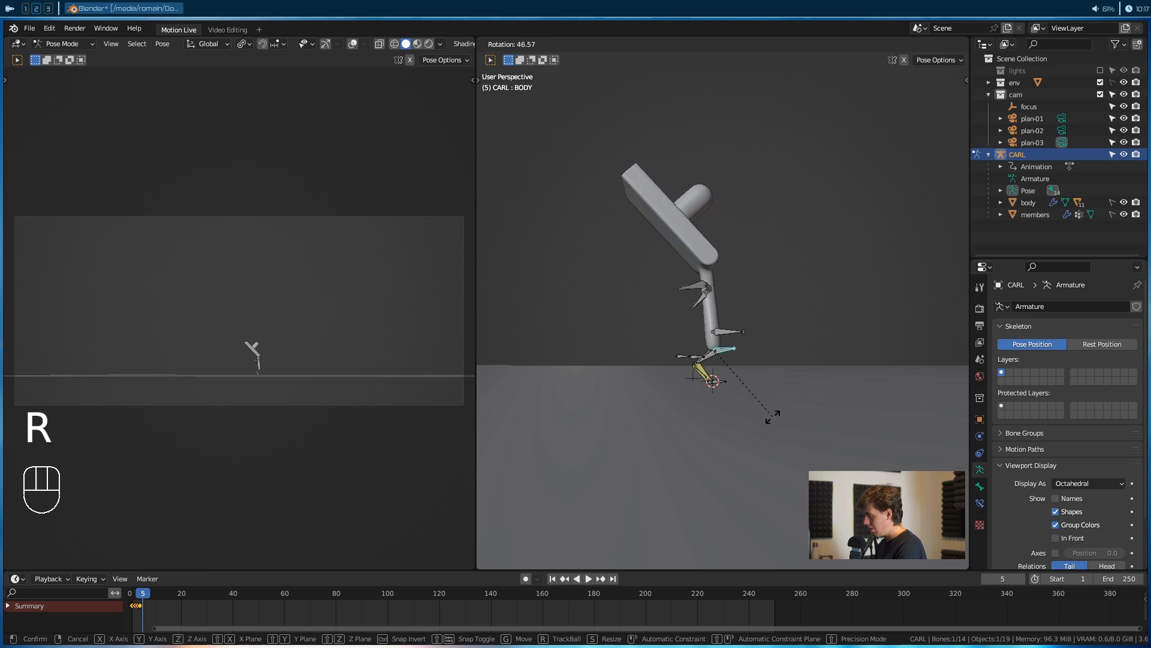
left_click(767, 405)
key("g")
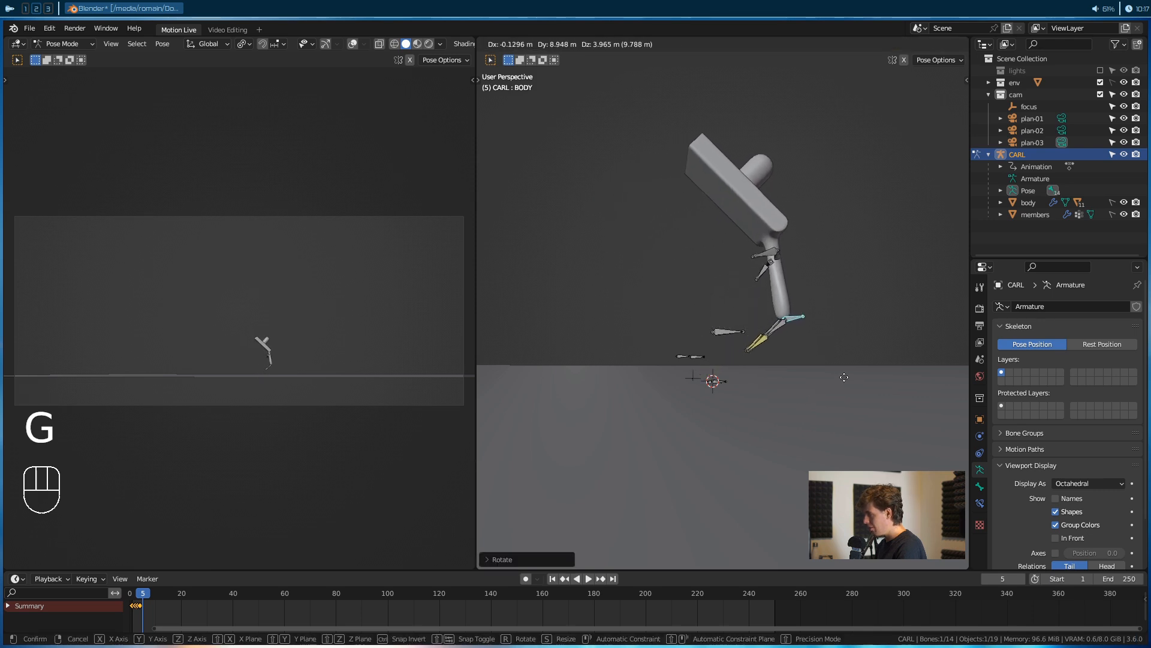
left_click(852, 373)
scroll(852, 371, "up", 2)
scroll(714, 375, "up", 4)
Move the left foot's IK.L bone up beneath the raised body, refining its position from several angles
left_click(641, 483)
key("g")
left_click(775, 373)
left_click_drag(666, 474, 607, 427, "alt")
key("g")
left_click(749, 383)
left_click_drag(749, 384, 780, 407, "alt")
key("g")
left_click(774, 413)
Move the IK.R bone up under the body and sideways beneath the right leg
left_click(730, 498)
left_click_drag(733, 499, 801, 477, "alt")
key("g")
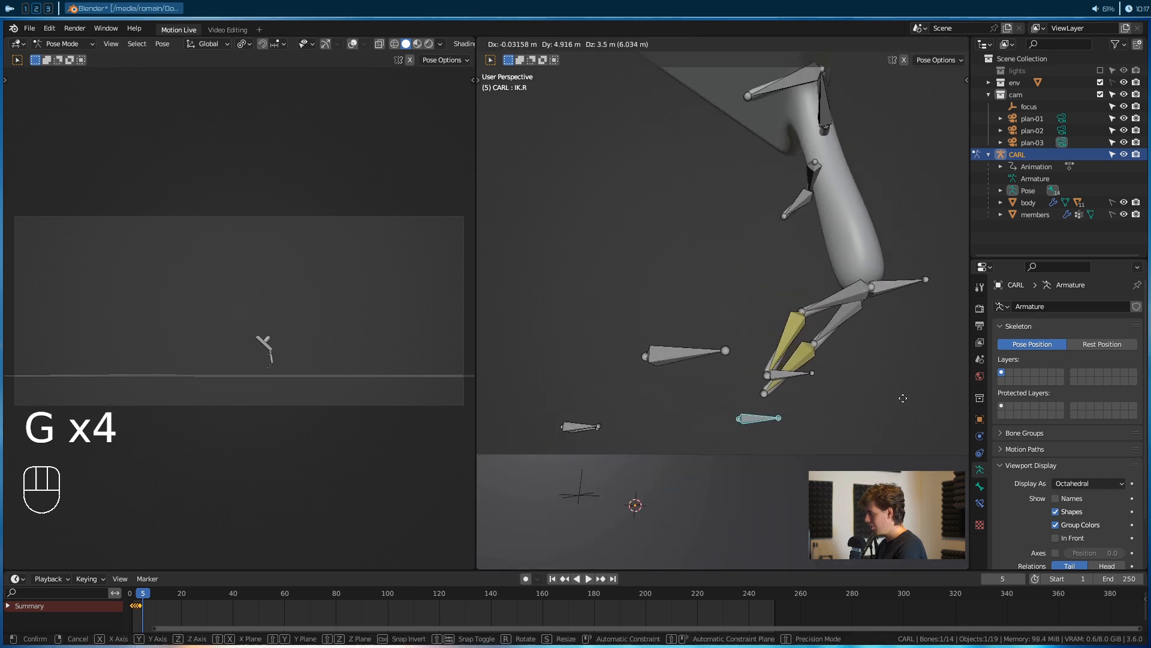
left_click(939, 350)
left_click_drag(864, 393, 739, 395, "alt")
key("g")
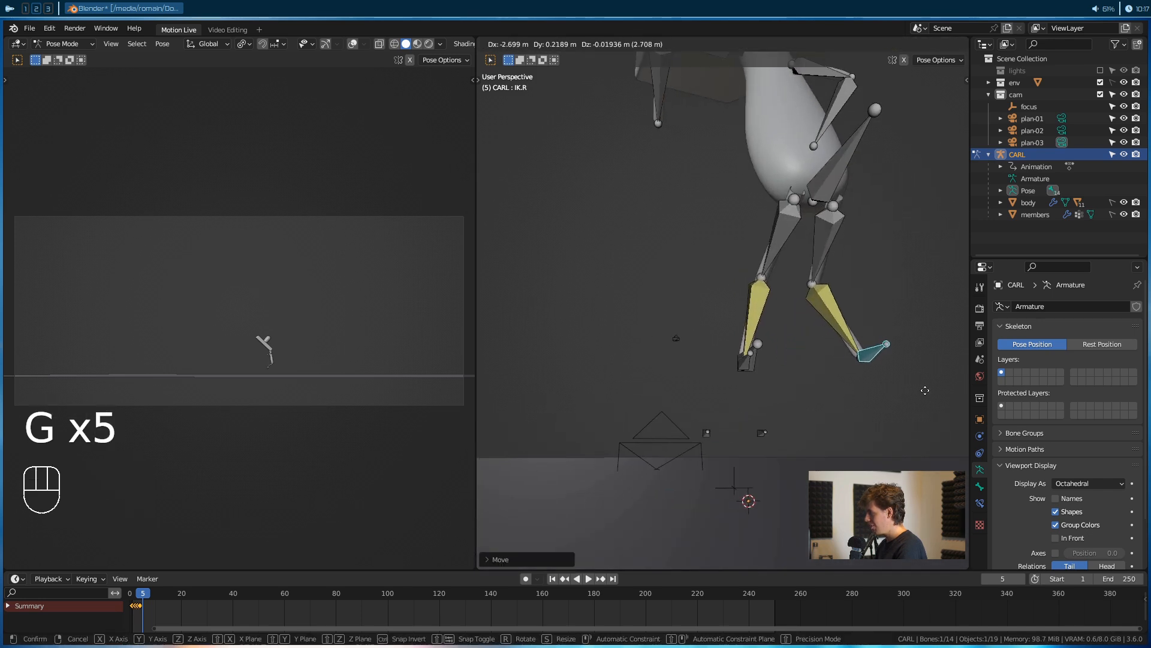
left_click(944, 381)
Move the knee pole bones PV.R and PV.L up to stay in front of the legs
left_click(708, 437)
key("g")
left_click(650, 297)
key("g")
left_click(852, 360)
left_click_drag(899, 363, 840, 390, "alt")
left_click_drag(776, 411, 779, 412, "alt")
Nudge both foot IK bones forward and up so the two feet are slightly staggered
left_click(792, 379)
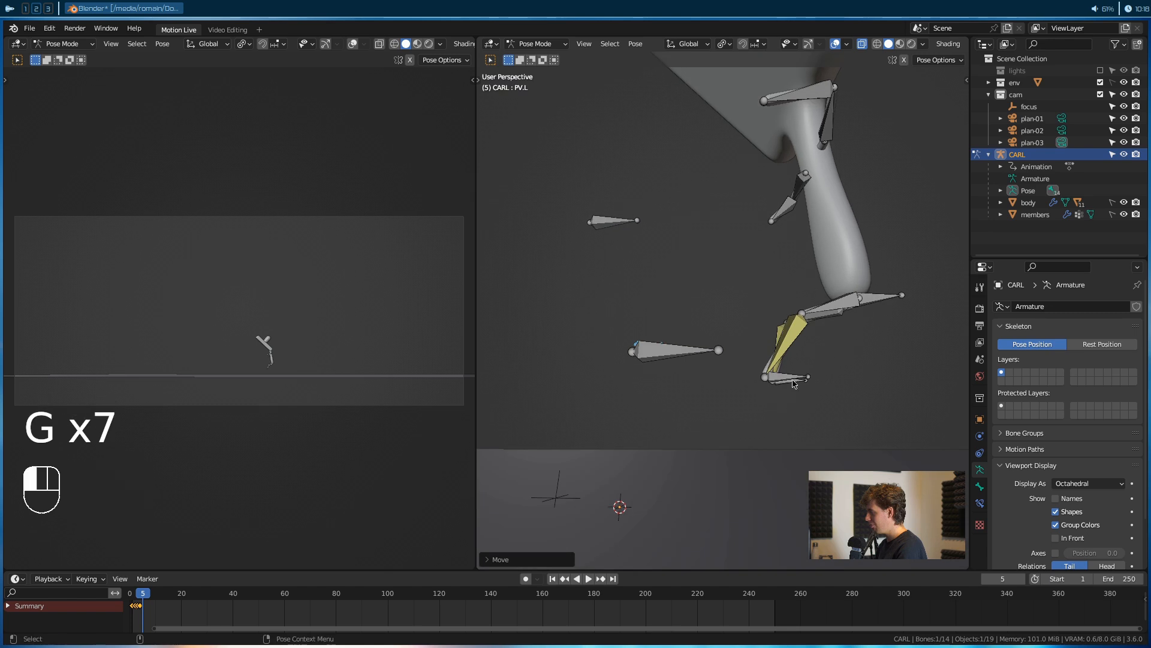
key("g")
left_click(783, 380)
left_click(784, 380)
key("g")
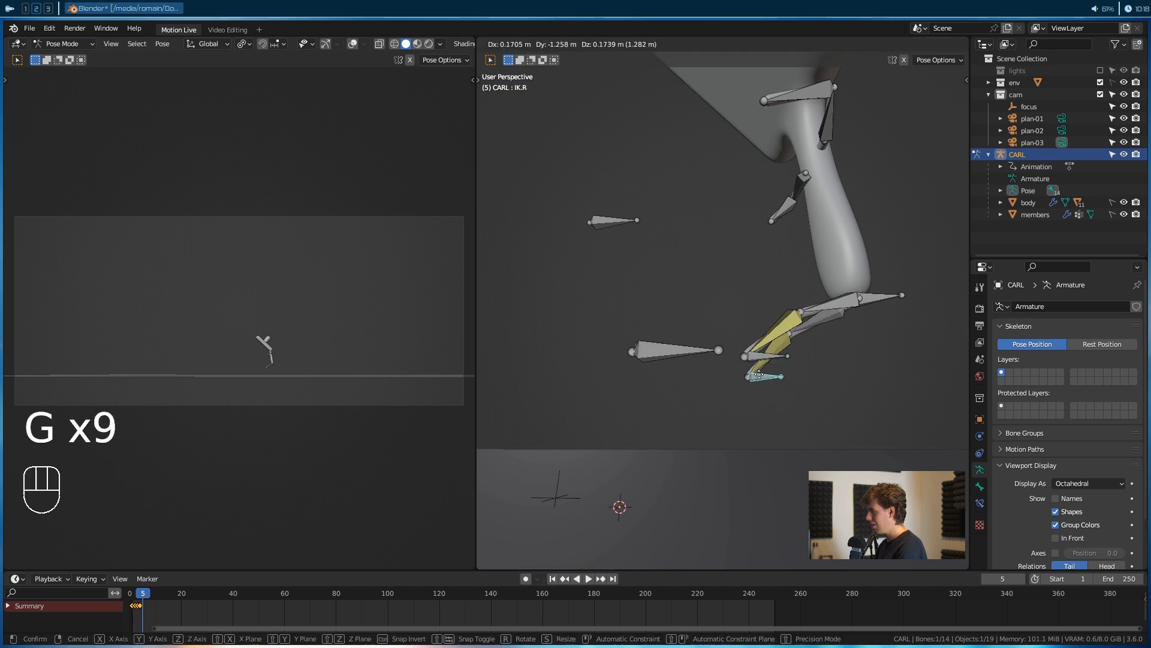
left_click(787, 368)
Swing the arms forward, rotating the arm.L bone around the global Z axis
left_click_drag(787, 368, 749, 267, "alt")
left_click(682, 253)
left_click_drag(682, 253, 674, 246, "alt")
key("r")
key("r")
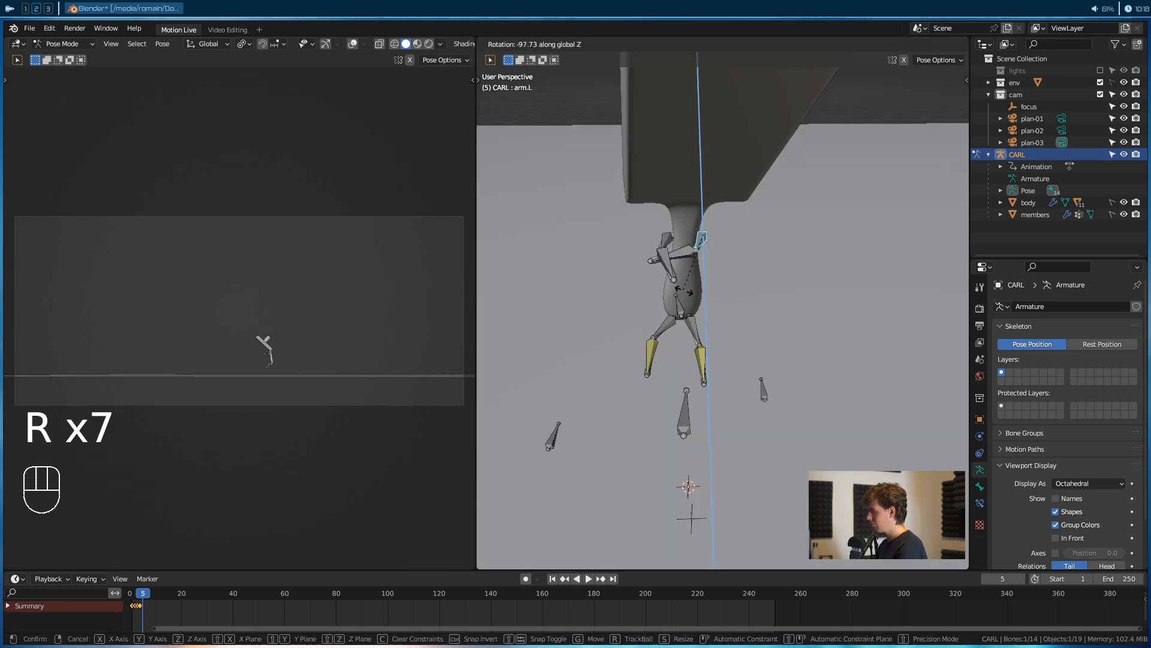
left_click(716, 255)
Rotate the elbow.L bone around global Z so the left forearm points forward
left_click(716, 256)
key("r")
key("z")
left_click(724, 283)
left_click_drag(725, 283, 789, 332, "alt")
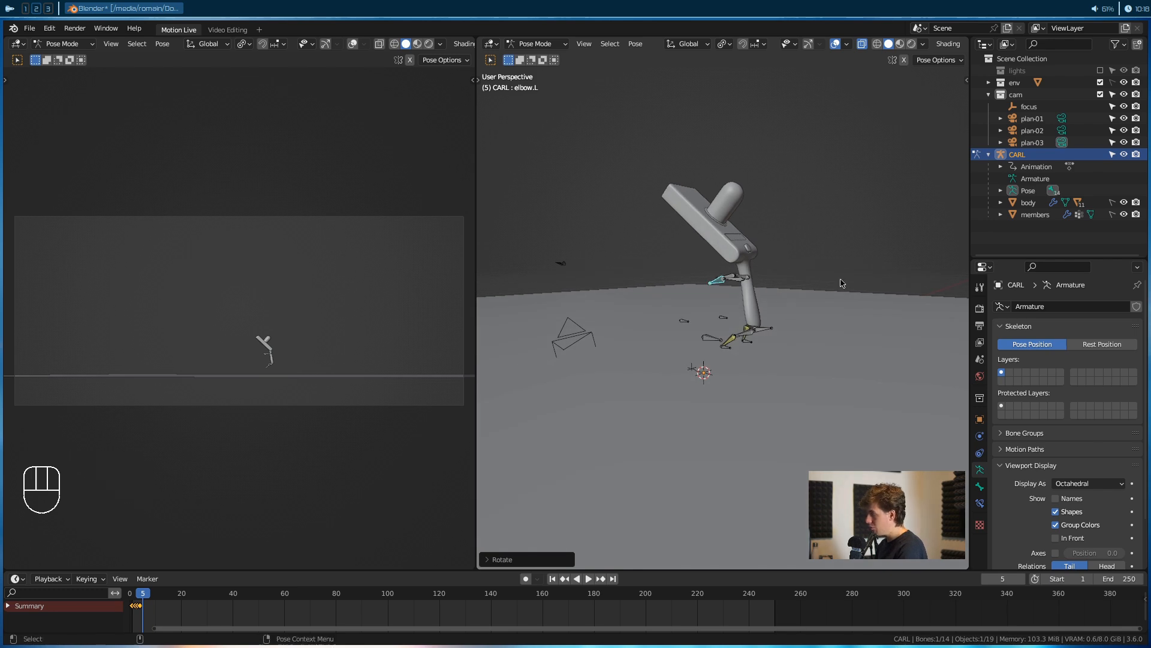
Keyframe location and rotation for all bones at frame 5, and advance the timeline to frame 6
key("a")
key("i")
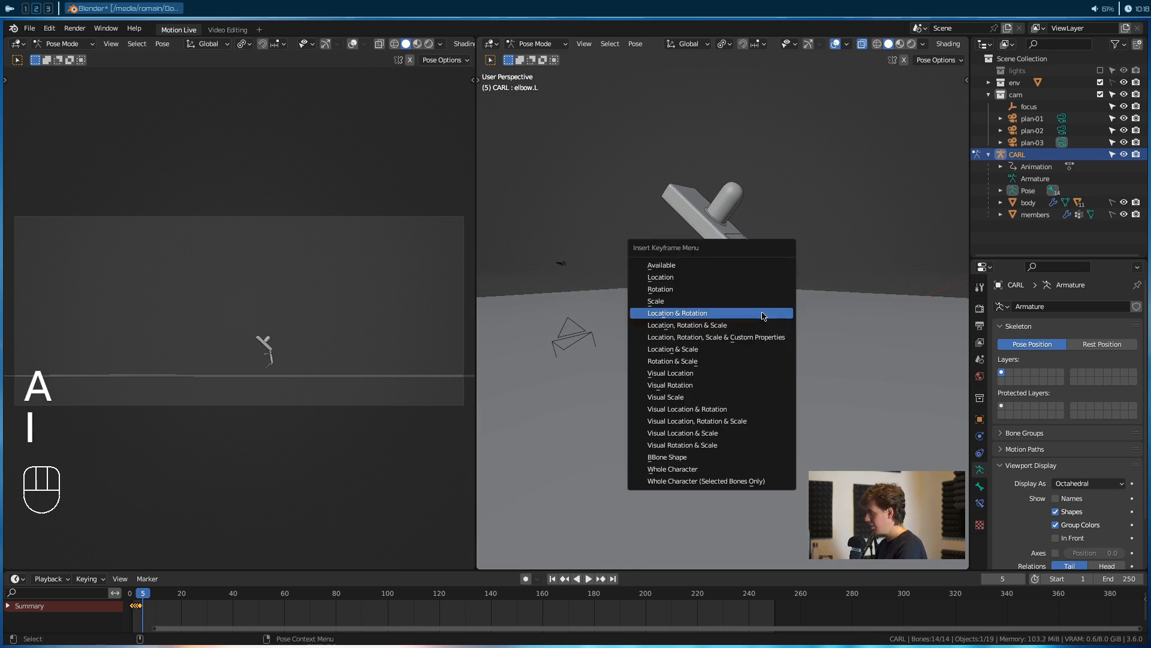
left_click(766, 313)
key("Right")
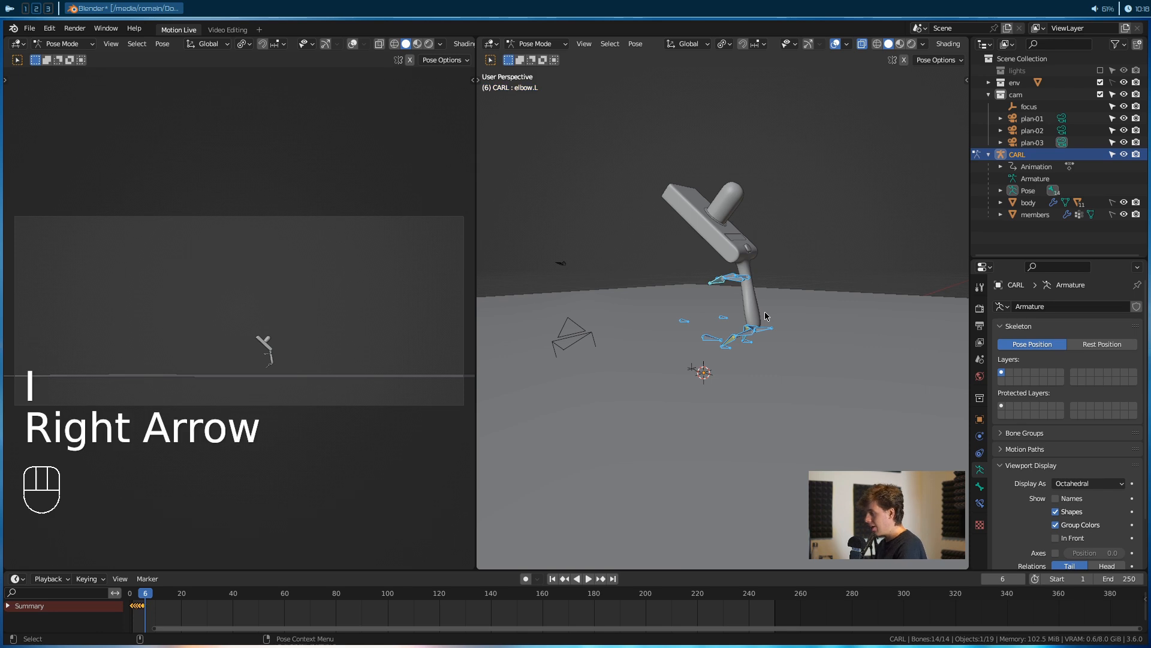
Move the BODY bone about 31 m back along Y and slightly up at frame 6, and rotate it to lean backward
left_click_drag(766, 314, 779, 346, "alt")
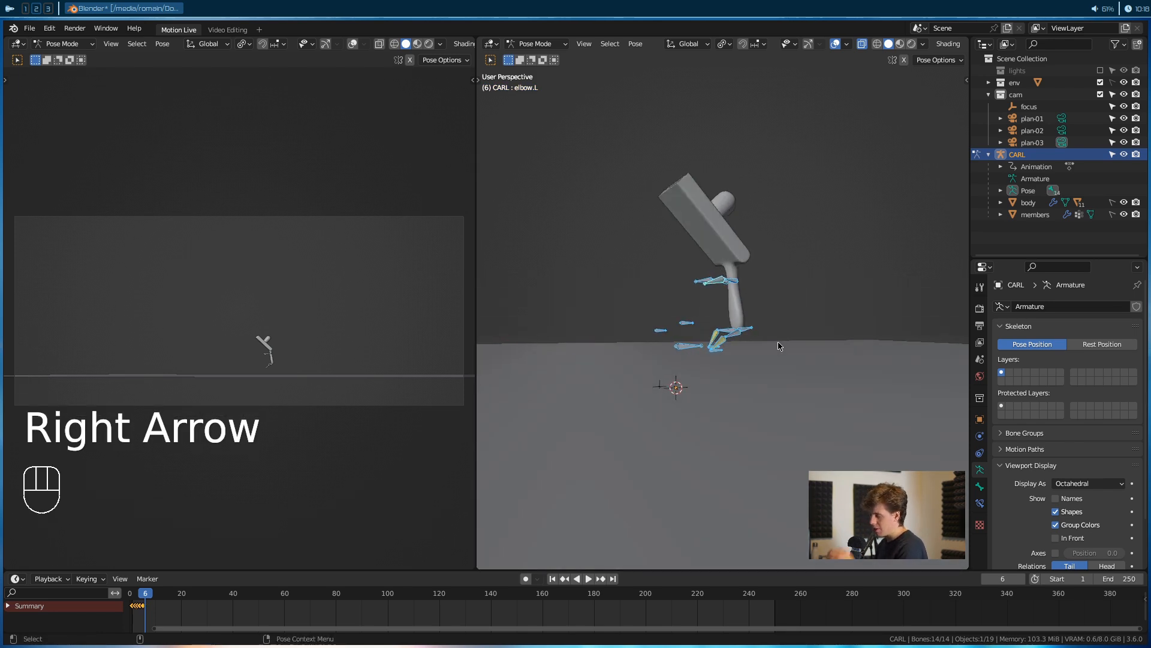
left_click_drag(763, 360, 692, 365, "alt")
left_click(683, 319)
scroll(687, 354, "down", 1)
key("g")
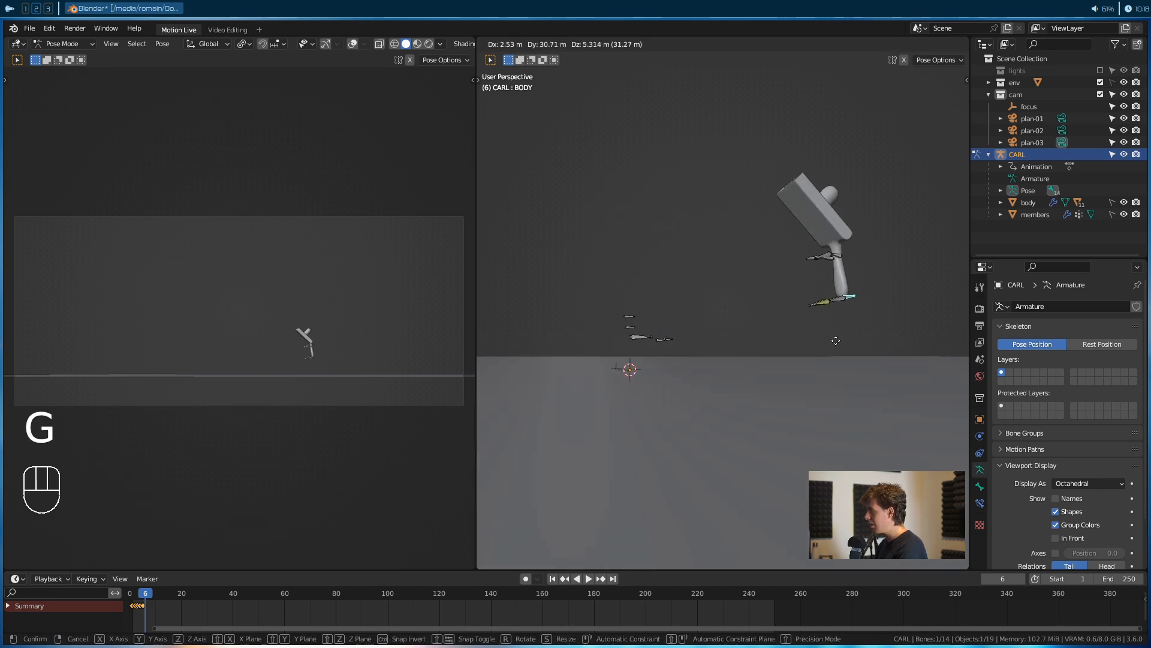
left_click(832, 336)
key("r")
left_click(861, 393)
Bring the IK.L bone over to the relocated body and position the left foot beneath the hip
left_click_drag(861, 393, 582, 394, "alt")
left_click(829, 318)
key("g")
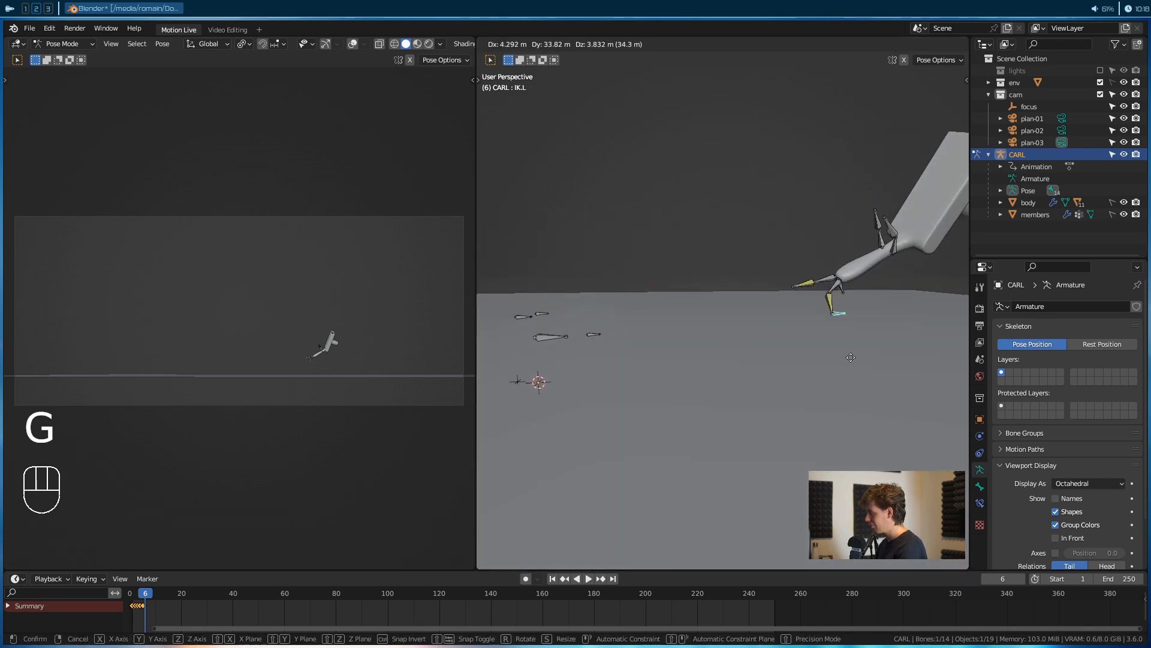
left_click(822, 352)
left_click_drag(823, 351, 894, 454, "alt")
key("g")
left_click(715, 336)
key("g")
left_click(816, 350)
Bring the IK.R bone over to the relocated body and raise the right foot above the left one
left_click(818, 440)
key("g")
left_click(704, 417)
left_click_drag(704, 418, 866, 305, "alt")
key("g")
left_click(754, 372)
key("g")
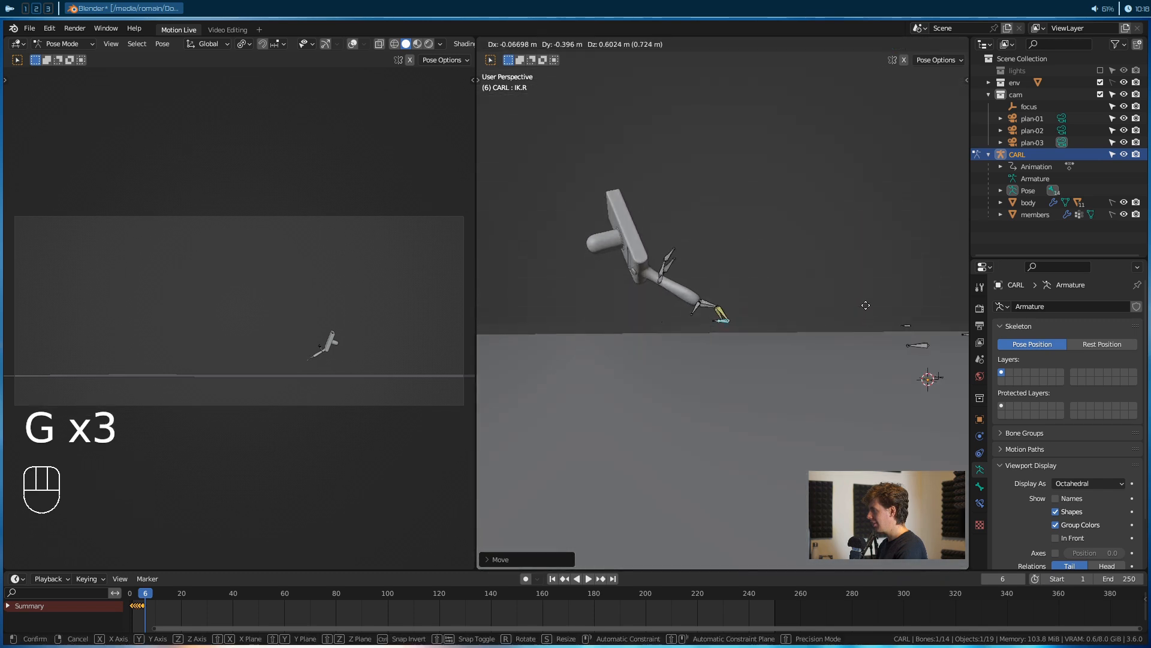
left_click(860, 271)
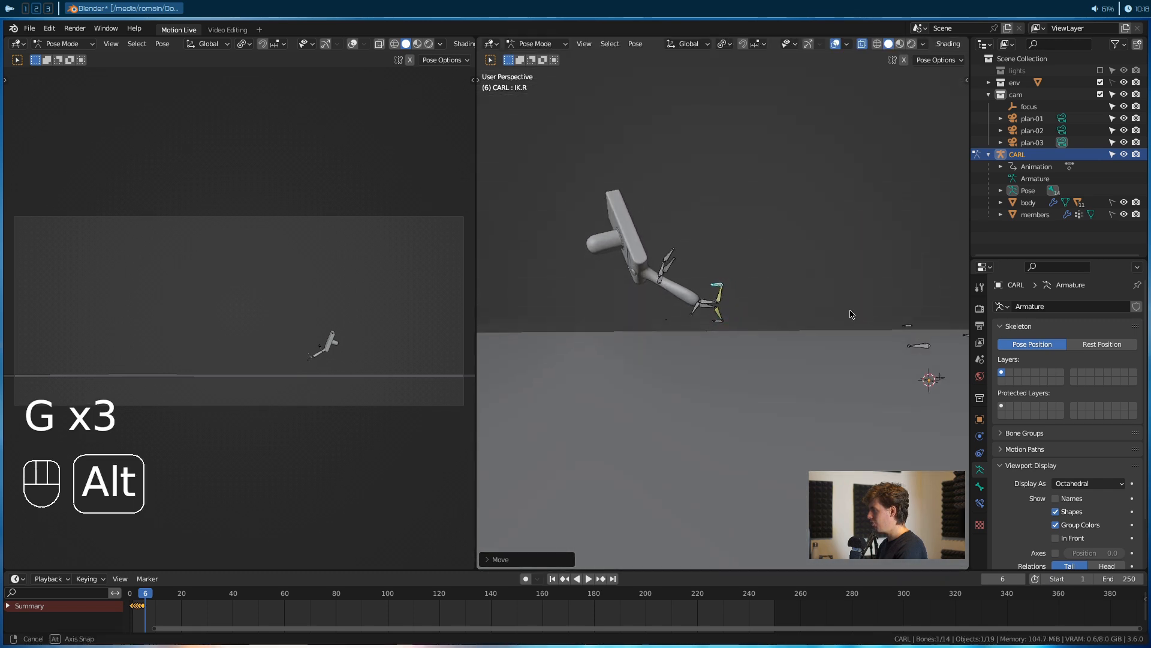
Move the knee pole bones PV.L and PV.R over in front of the relocated legs at frame 6
left_click_drag(860, 272, 936, 353, "alt")
key("g")
right_click(894, 339)
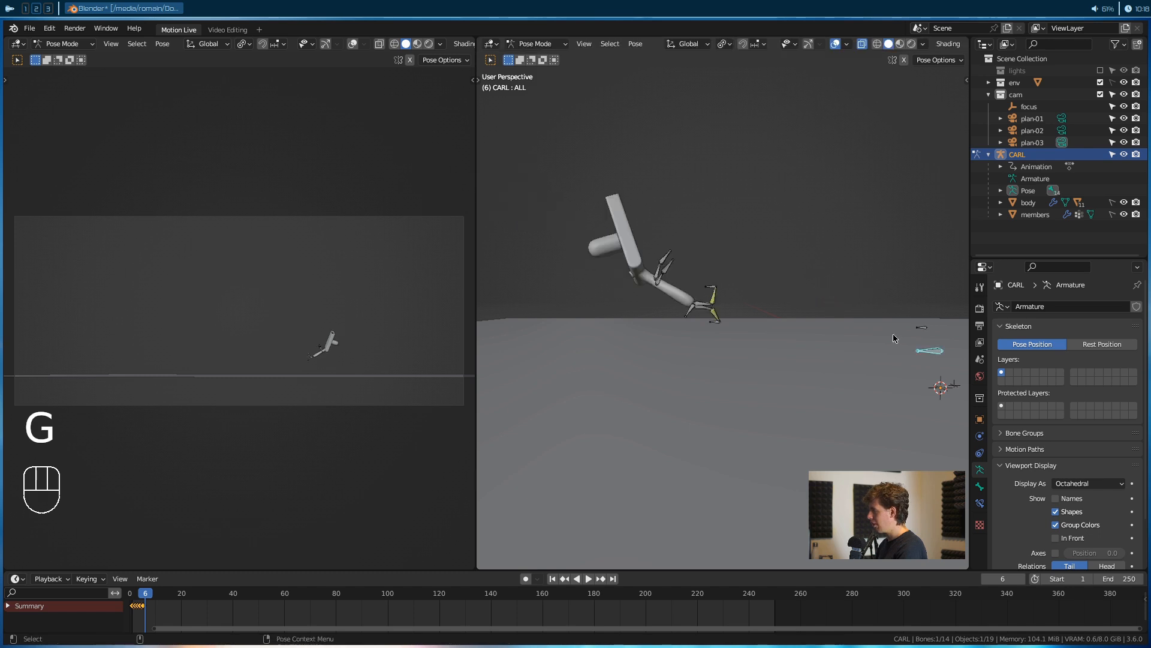
key("g")
left_click(735, 279)
scroll(819, 324, "down", 2)
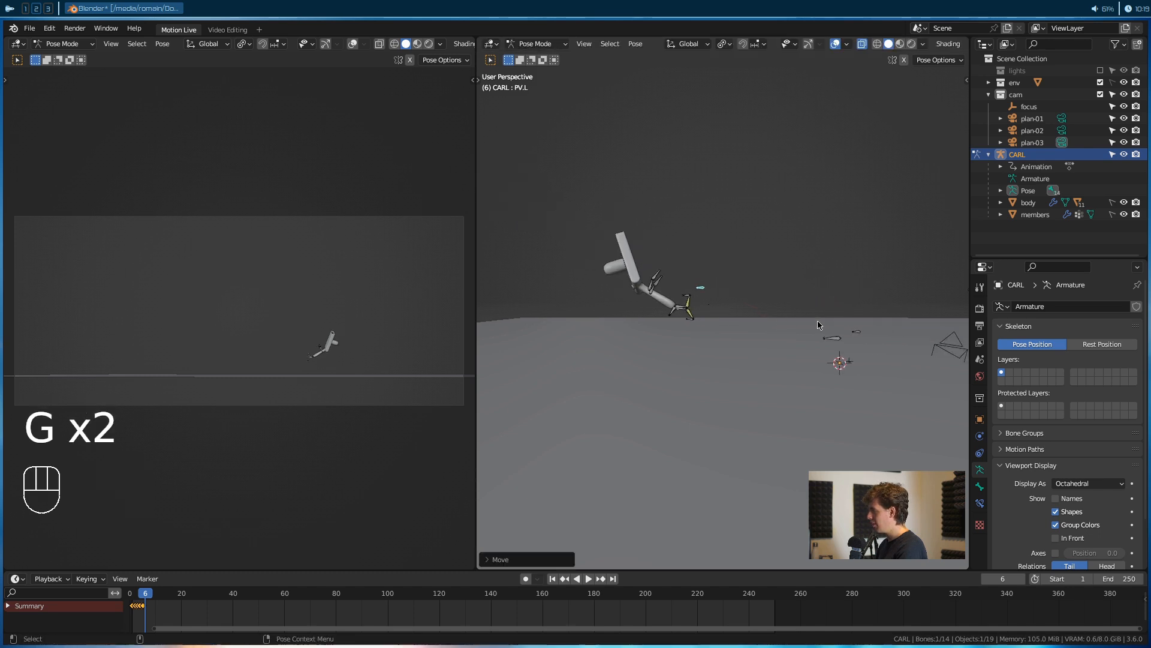
key("g")
left_click(716, 282)
left_click_drag(717, 282, 736, 353, "alt")
key("g")
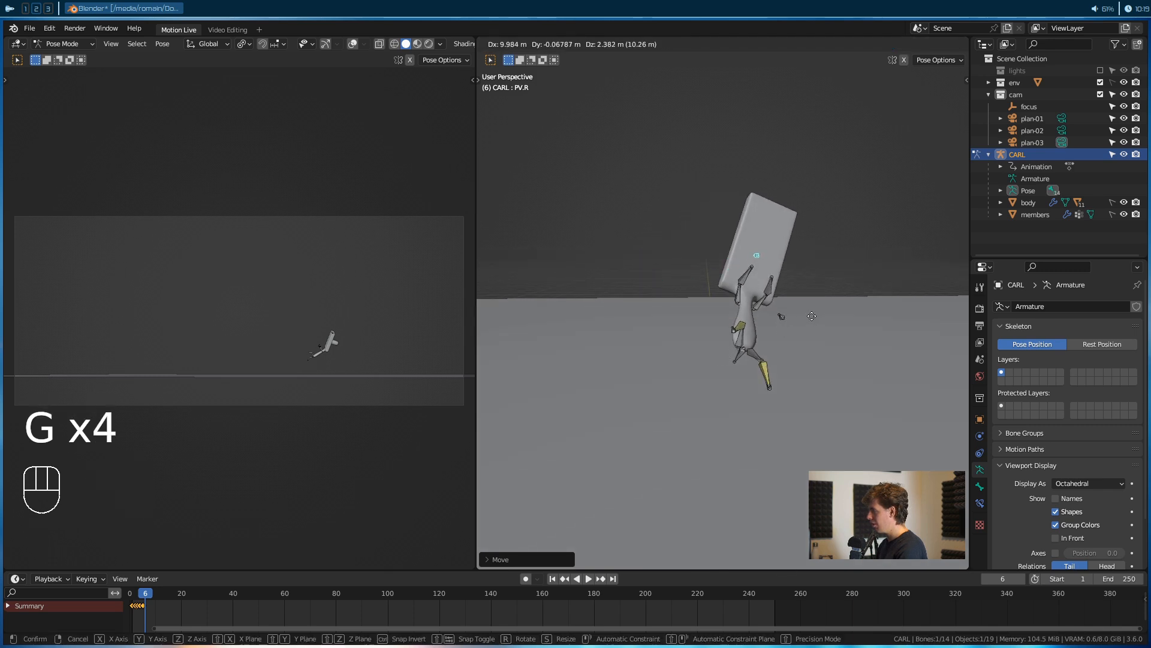
left_click(812, 316)
Raise the lower foot's IK bone slightly to adjust the spread of the legs
left_click_drag(809, 305, 665, 307, "alt")
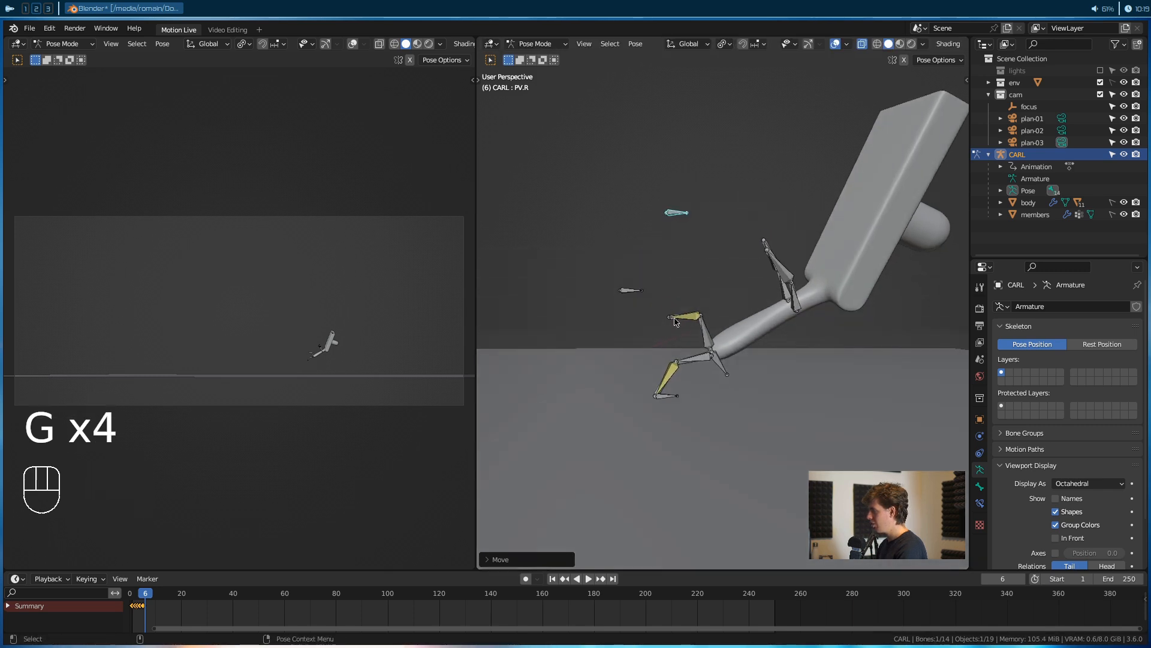
left_click(663, 393)
key("g")
left_click(655, 360)
left_click_drag(660, 360, 670, 334, "alt")
left_click(669, 334)
key("g")
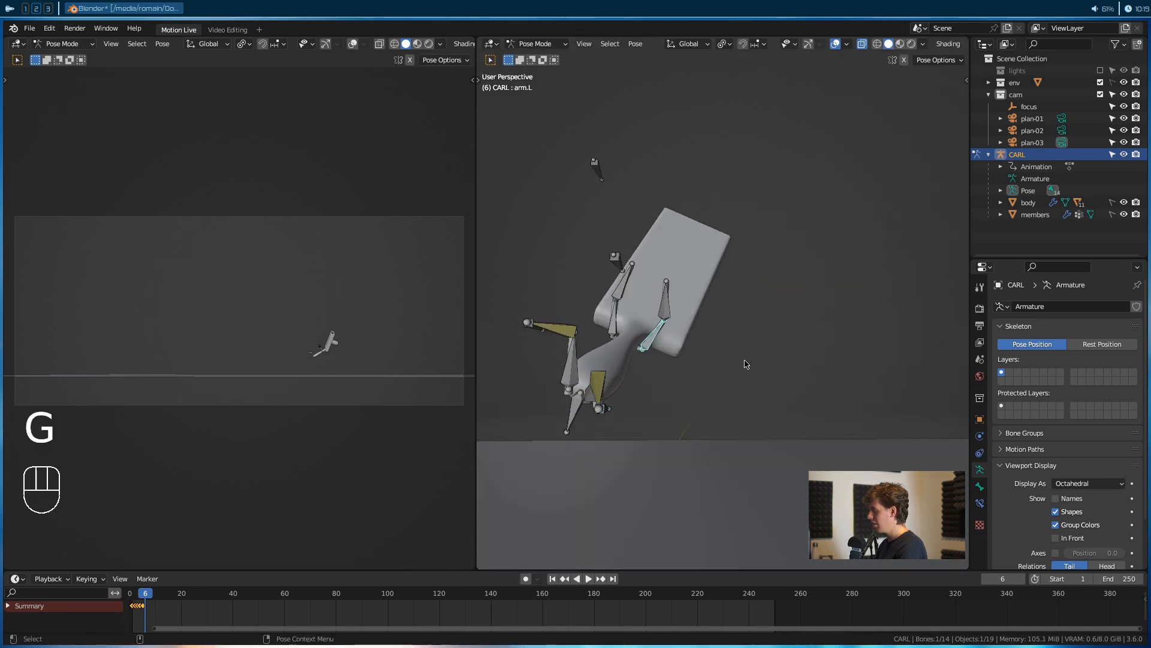
Rotate the left arm from several angles, including a free trackball rotation, so it swings out from the body
key("r")
left_click(744, 440)
left_click_drag(744, 439, 602, 419, "alt")
key("r")
key("r")
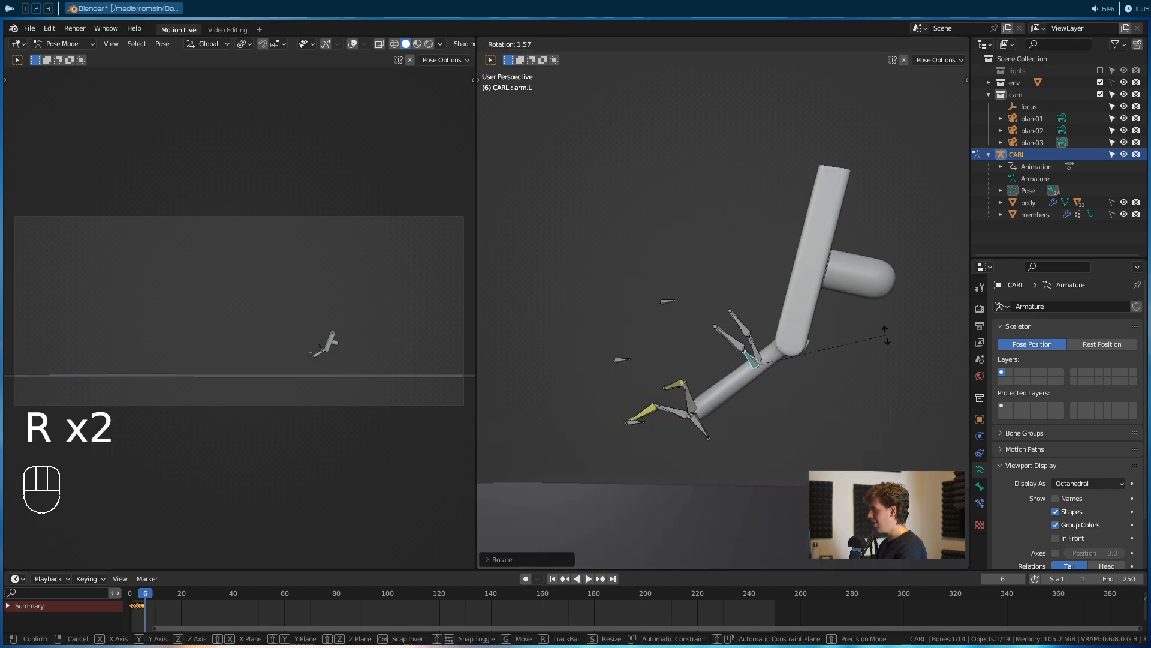
left_click(873, 367)
left_click_drag(874, 367, 757, 359, "alt")
key("r")
left_click(754, 340)
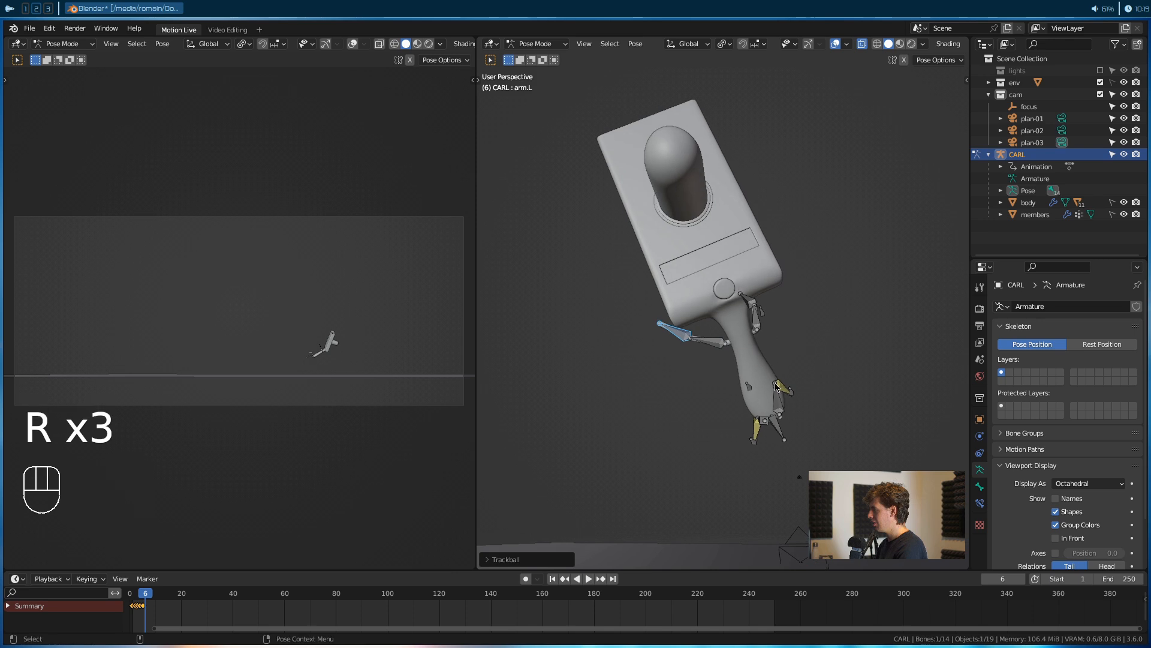
Rotate the BODY bone slightly to adjust the torso's tilt at frame 6
left_click(777, 422)
key("r")
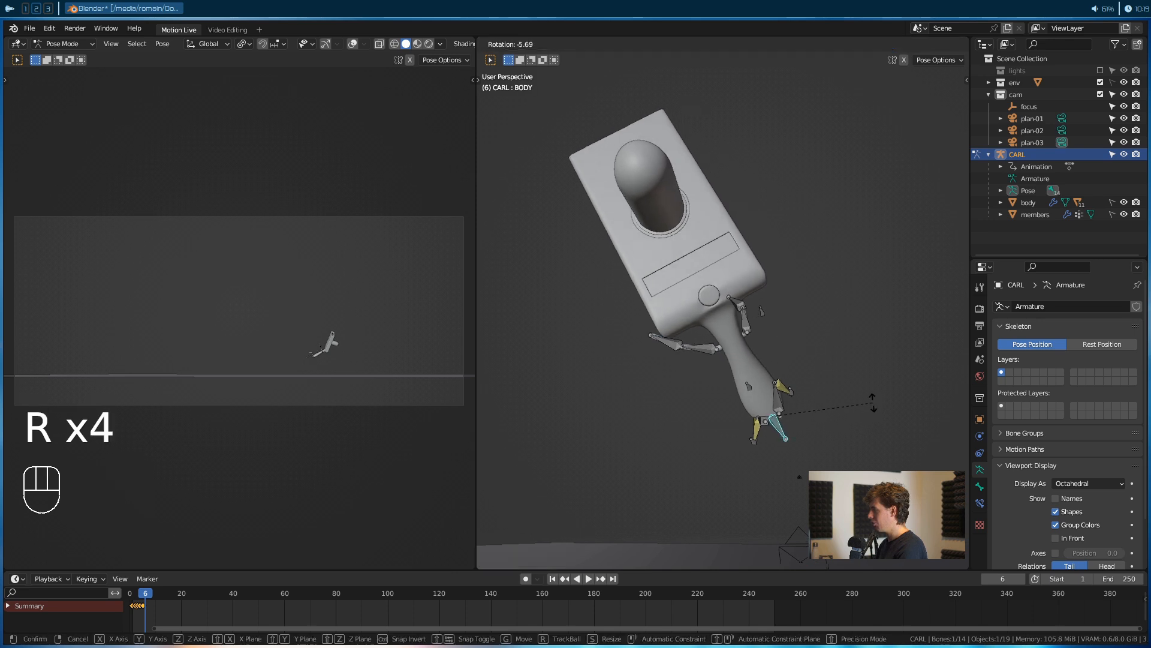
left_click(770, 414)
Keyframe all bones at frame 6 and advance the timeline to frame 7
left_click_drag(672, 399, 814, 412, "alt")
key("a")
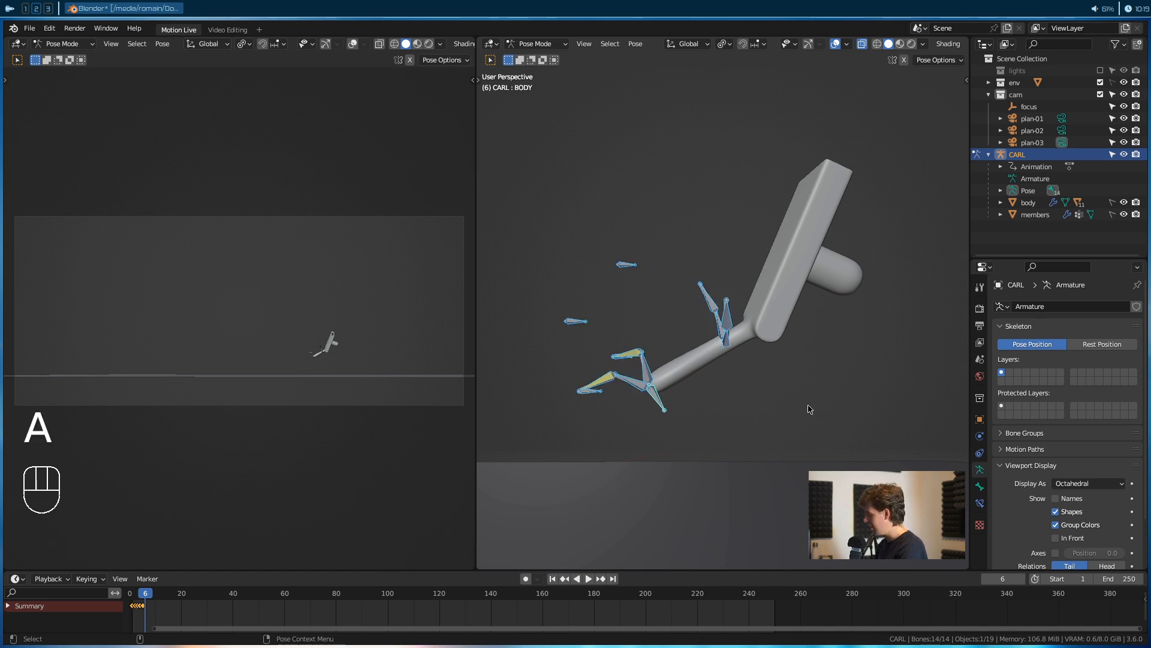
key("i")
left_click(809, 408)
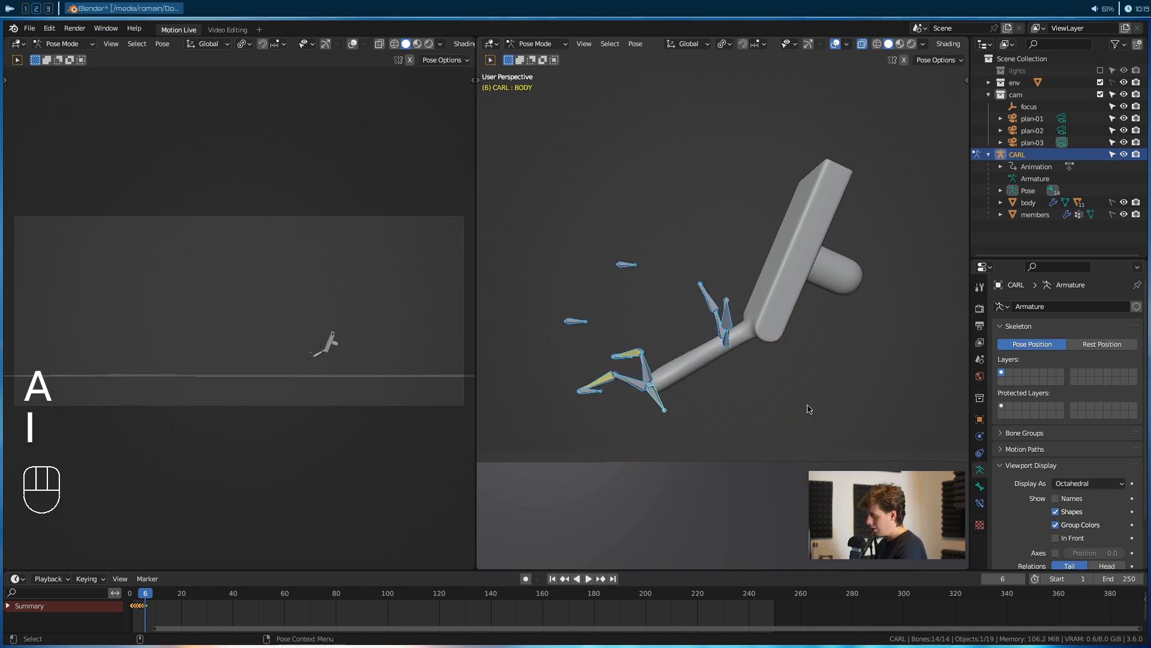
key("Right")
Move the BODY bone about 20 m down and back along Y at frame 7 so the character lands on the ground
left_click_drag(794, 420, 718, 382, "alt")
left_click_drag(732, 444, 704, 409, "alt")
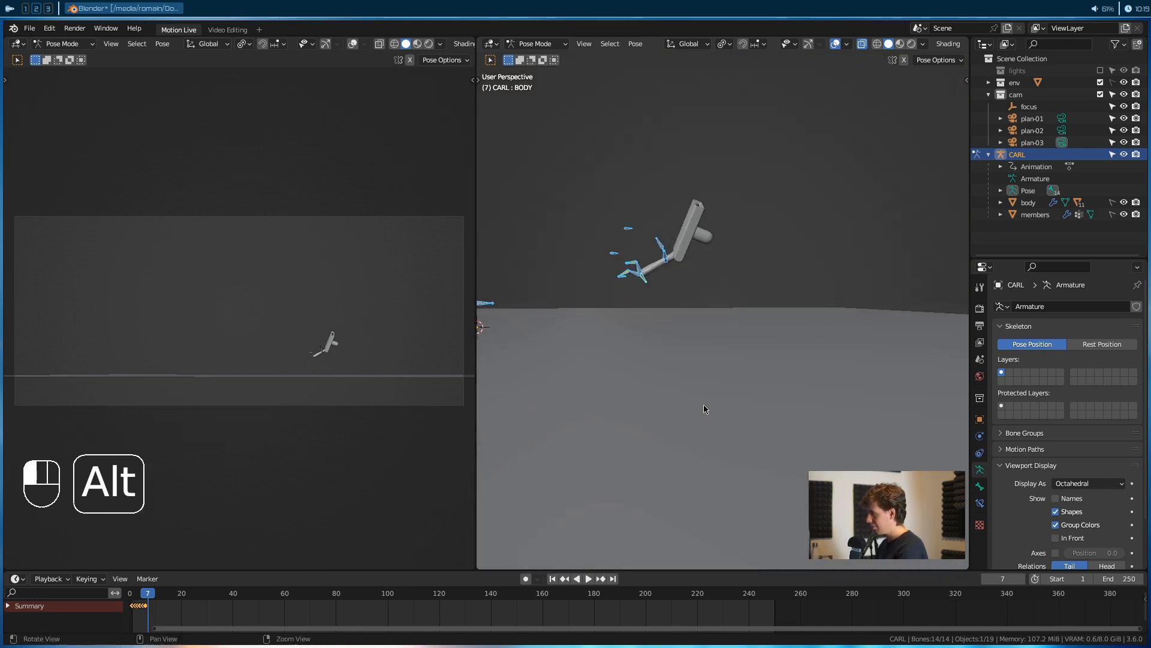
left_click(645, 279)
key("t")
key("t")
key("g")
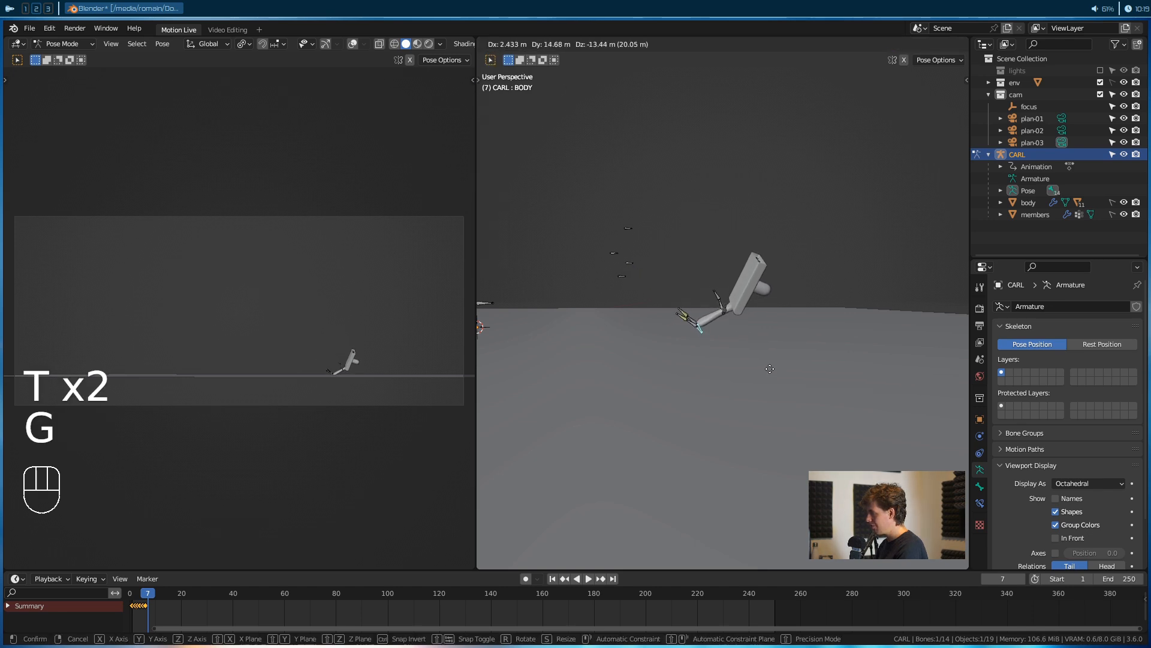
left_click(763, 368)
left_click_drag(773, 364, 736, 340, "alt")
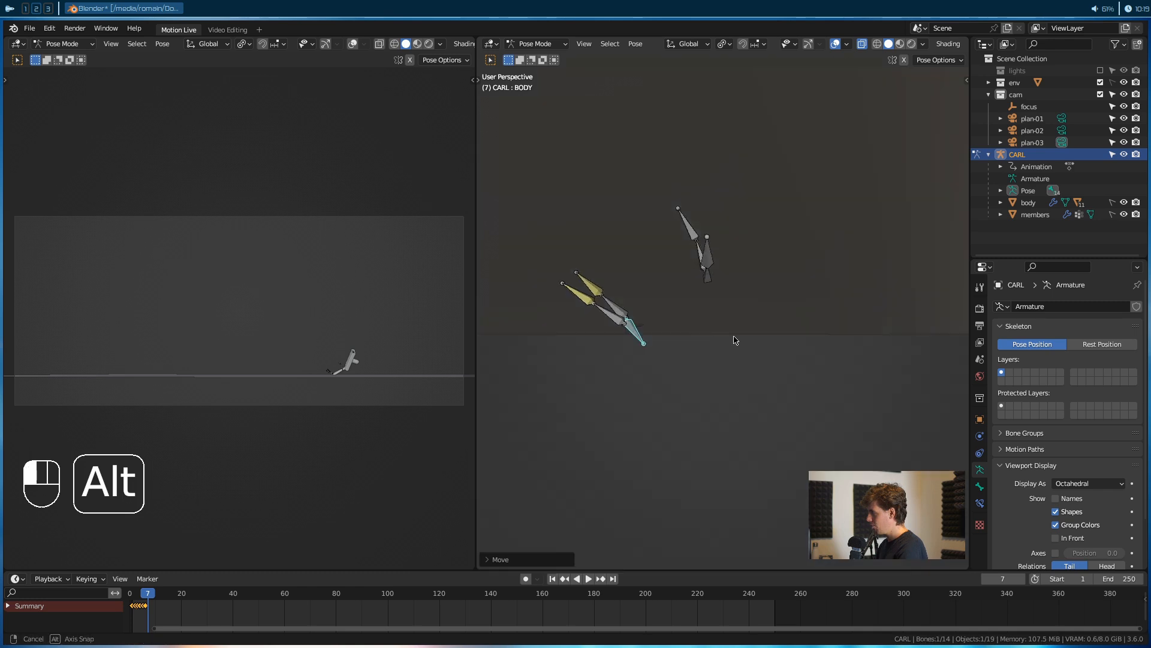
key("g")
left_click(734, 319)
Rotate the BODY bone about 18° and fine-tune its tilt so the back leans toward the ground
left_click_drag(734, 319, 784, 298, "alt")
key("r")
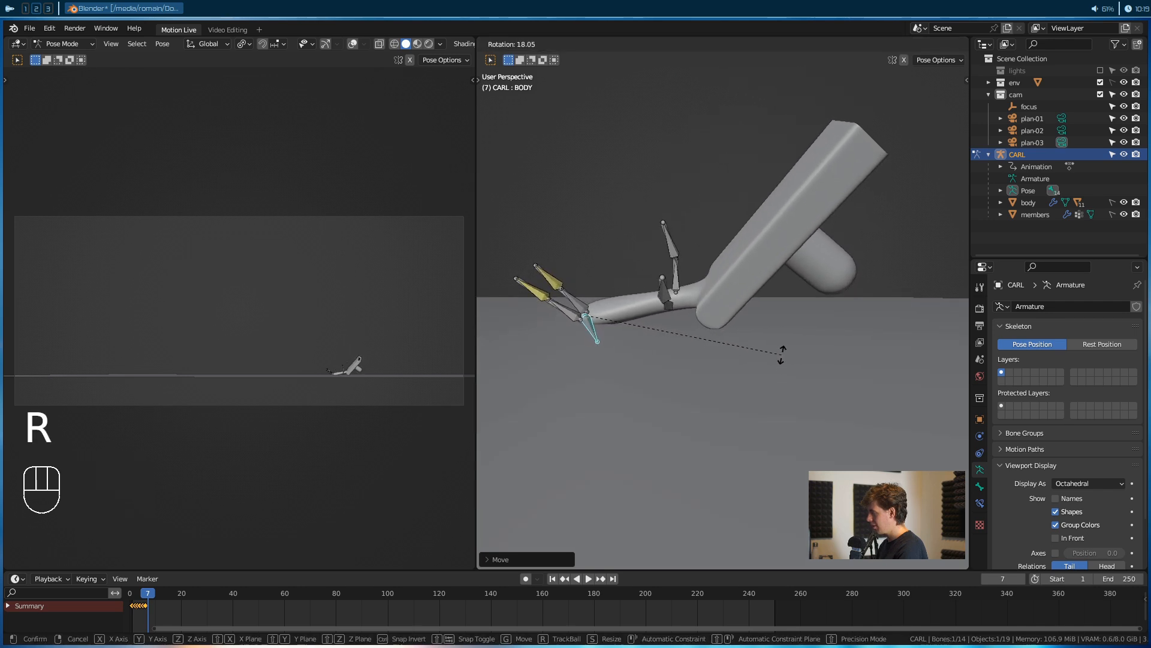
left_click(782, 352)
mouse_move(784, 351)
left_mouse_down("alt")
mouse_move(632, 354)
mouse_move(800, 348)
left_mouse_up("alt")
key("r")
left_click(800, 348)
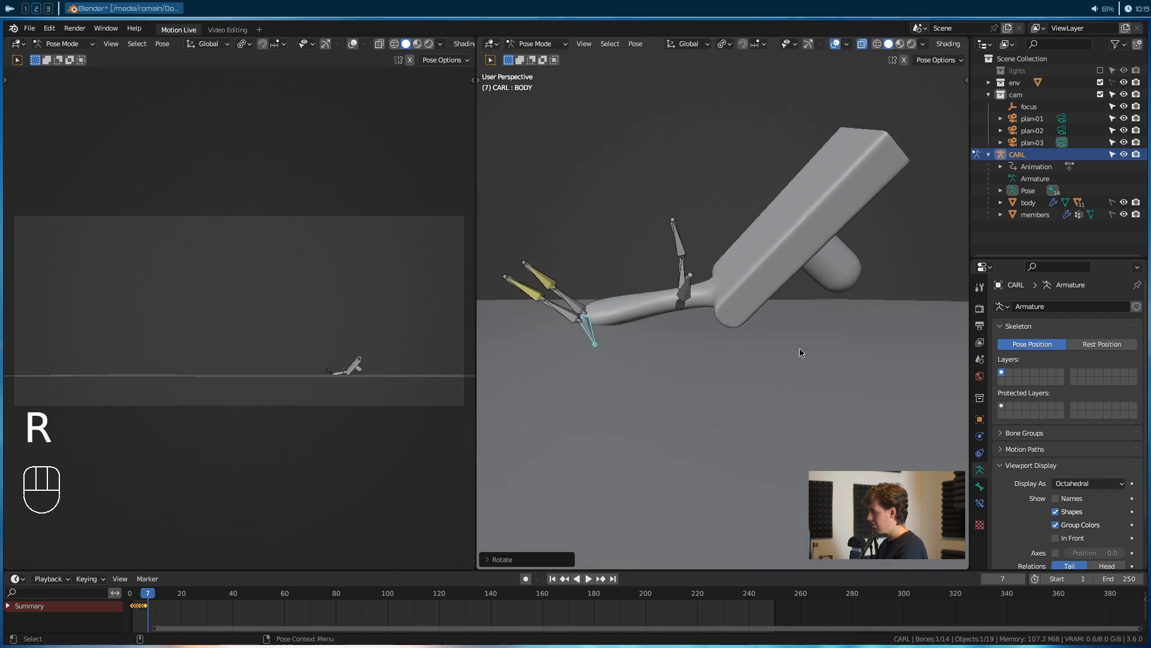
Raise the BODY bone about 0.2 m to meet the ground line and rotate it about 1° more
left_click_drag(746, 329, 685, 332, "alt")
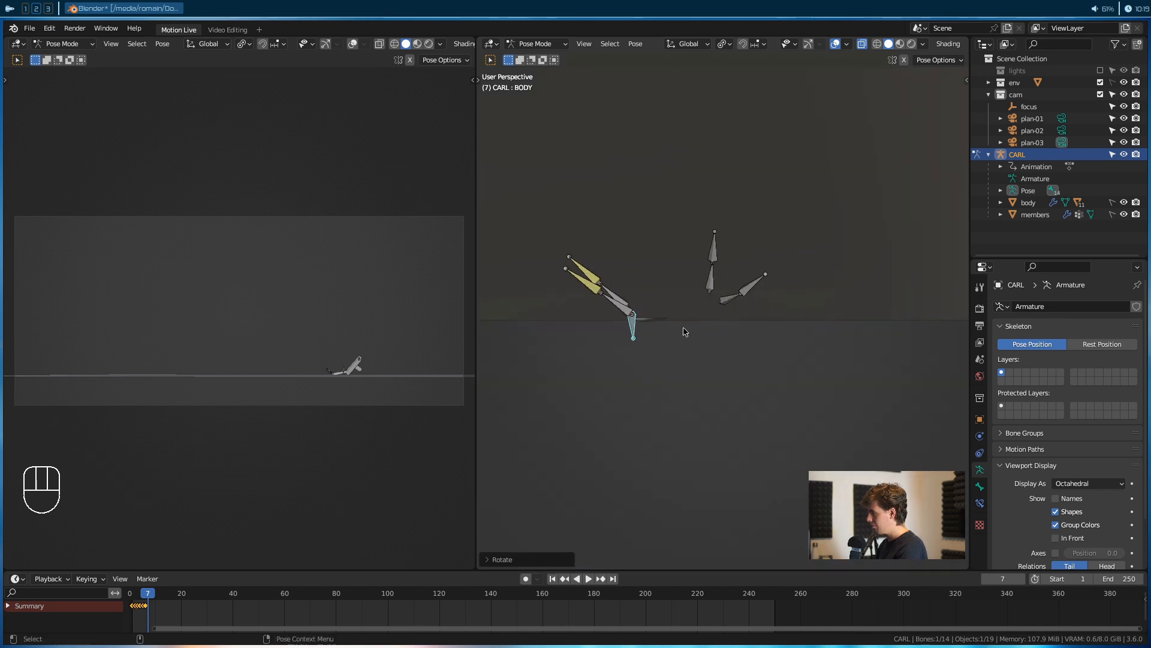
key("g")
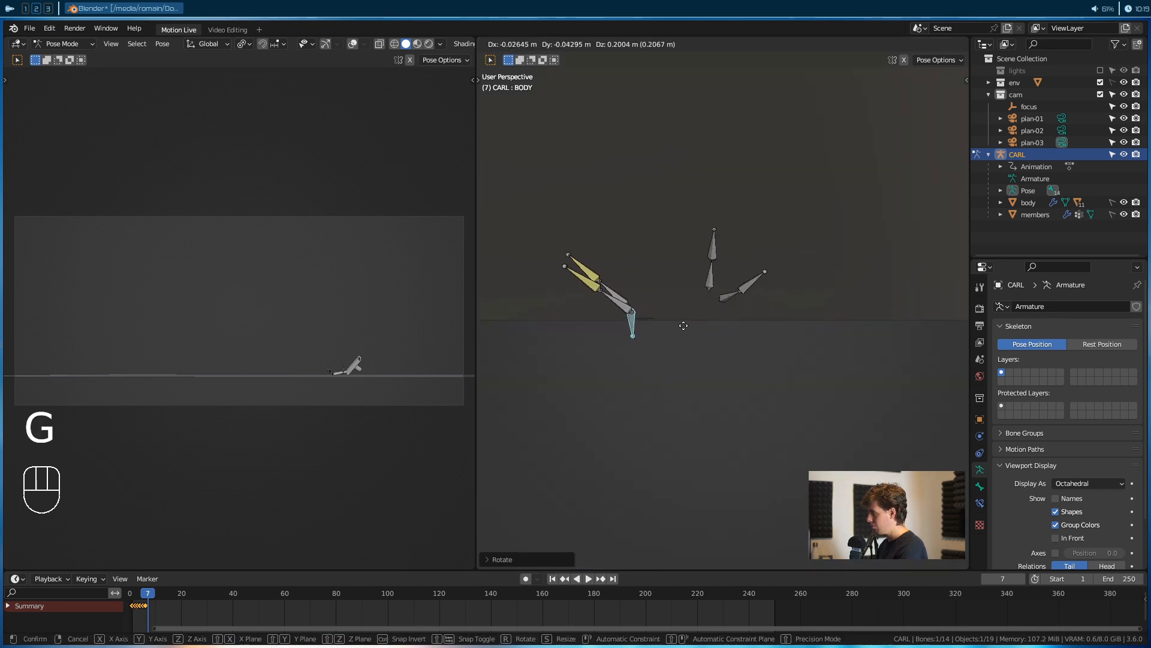
left_click(699, 328, "alt")
key("r")
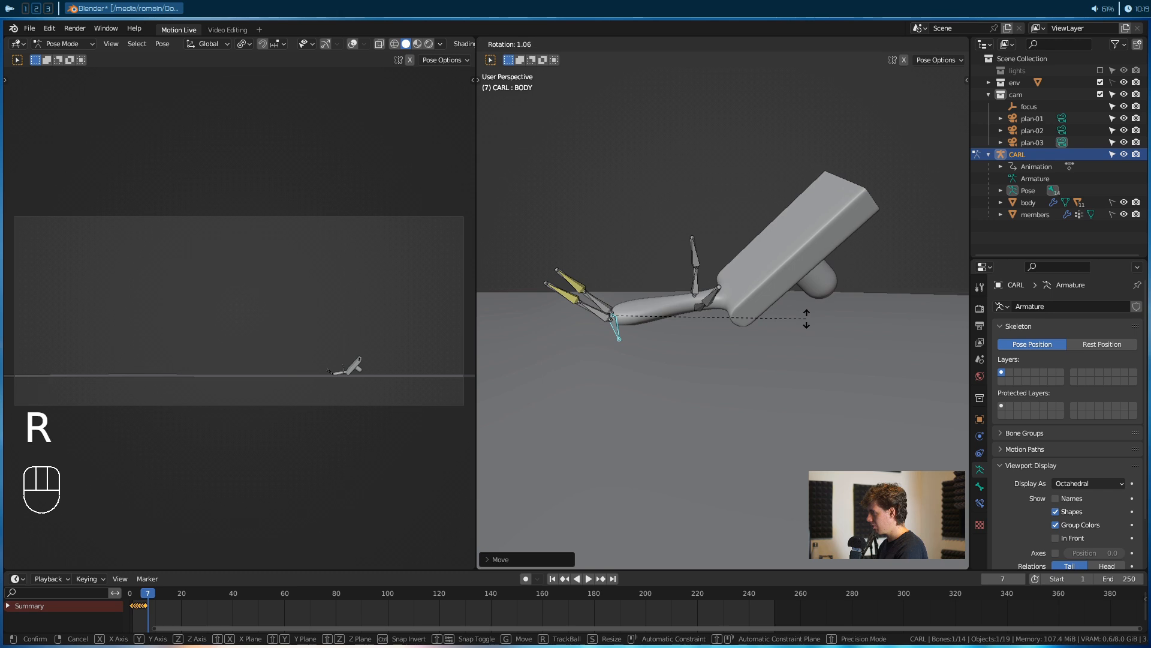
left_click(807, 319)
Move the four leg IK and PV control bones at frame 7 down toward the landed body
left_click_drag(715, 320, 778, 319, "alt")
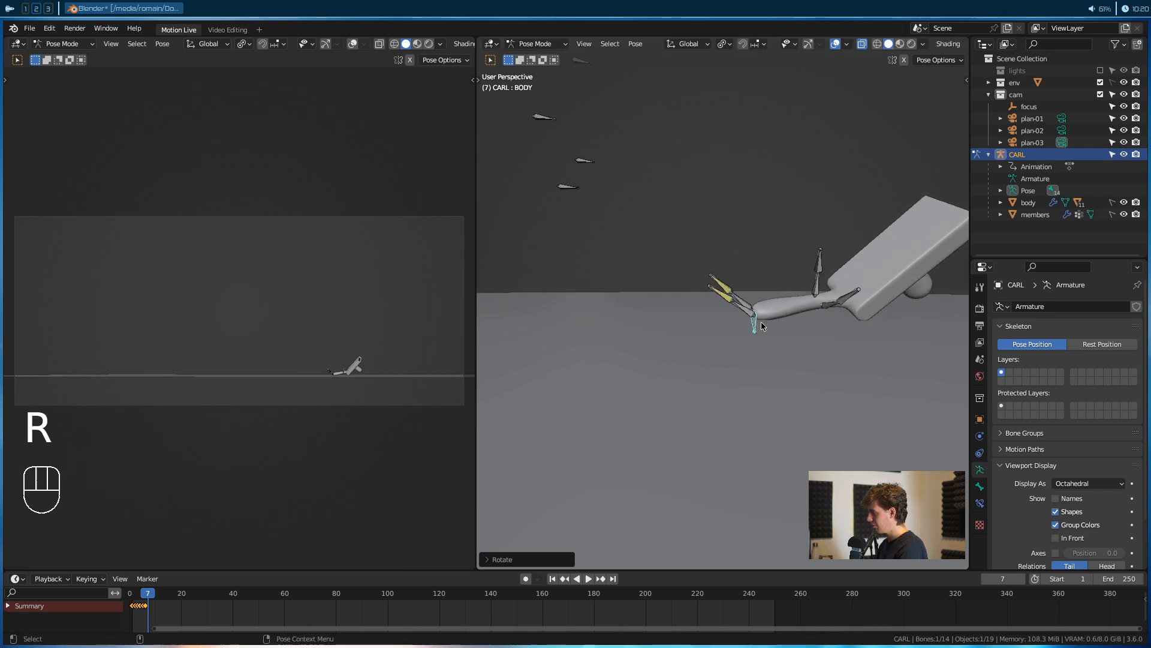
scroll(614, 217, "down", 2)
left_click_drag(673, 139, 548, 274)
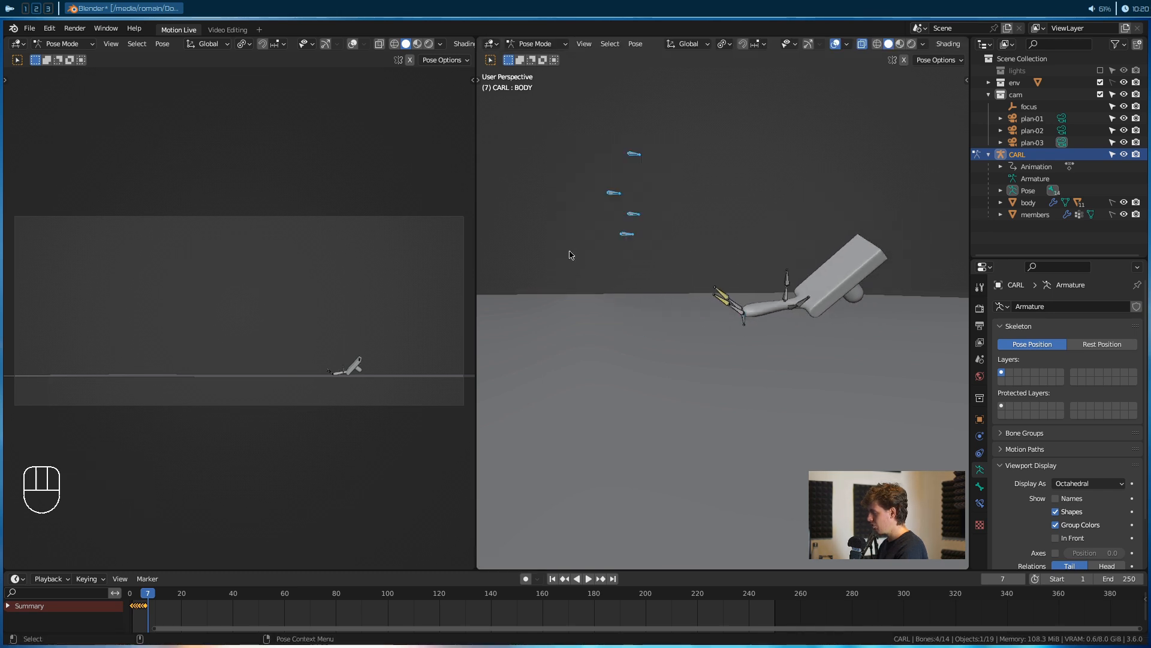
key("g")
left_click(674, 325, "alt")
left_click_drag(674, 324, 831, 310, "alt")
key("g")
left_click(754, 297, "alt")
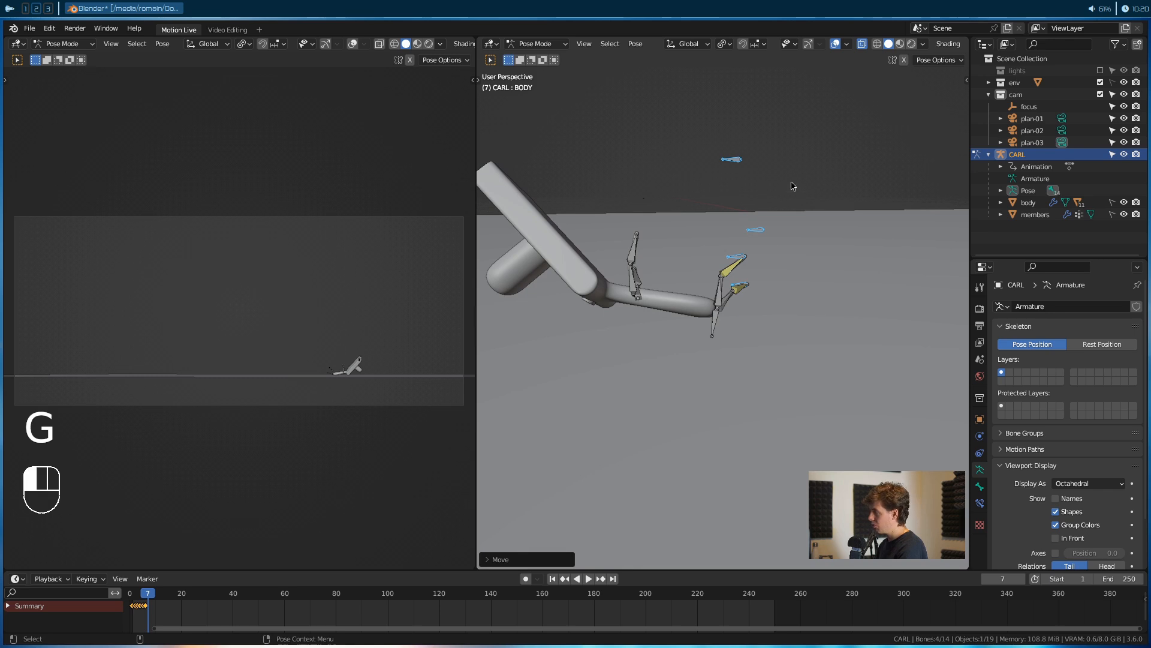
Refine the position of the four leg controls at frame 7 so the feet sit close to the hips
scroll(793, 186, "up", 4)
left_click_drag(760, 227, 756, 242, "alt")
left_click(736, 247)
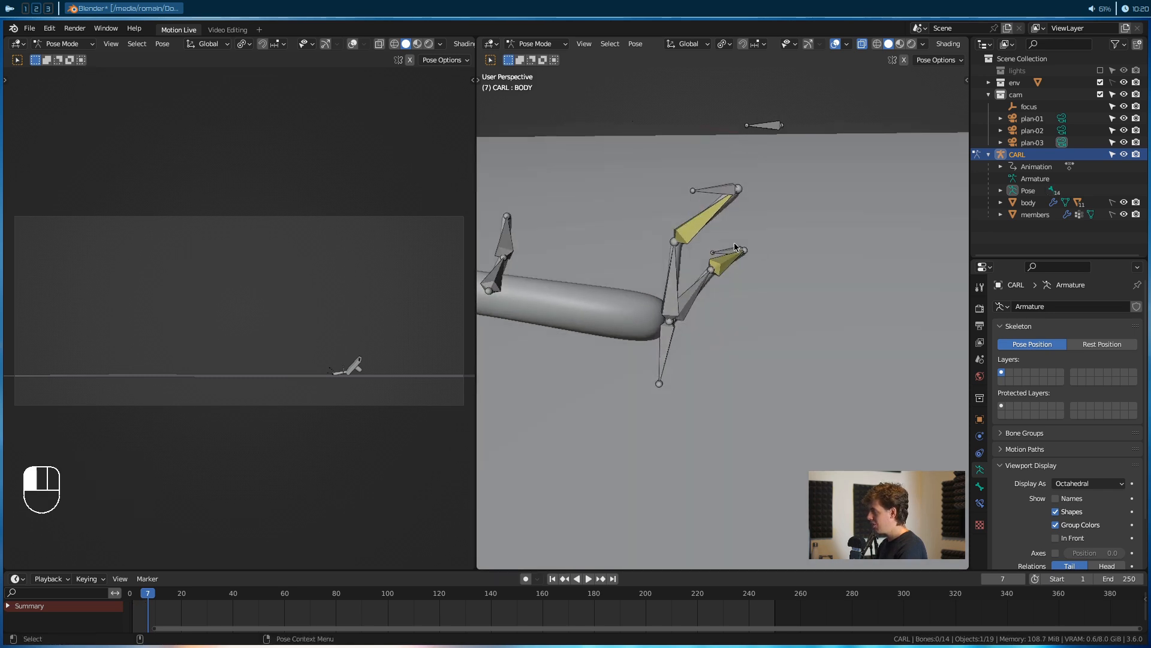
key("g")
left_click_drag(732, 196, 725, 239, "alt")
left_click(711, 240)
left_click(738, 240)
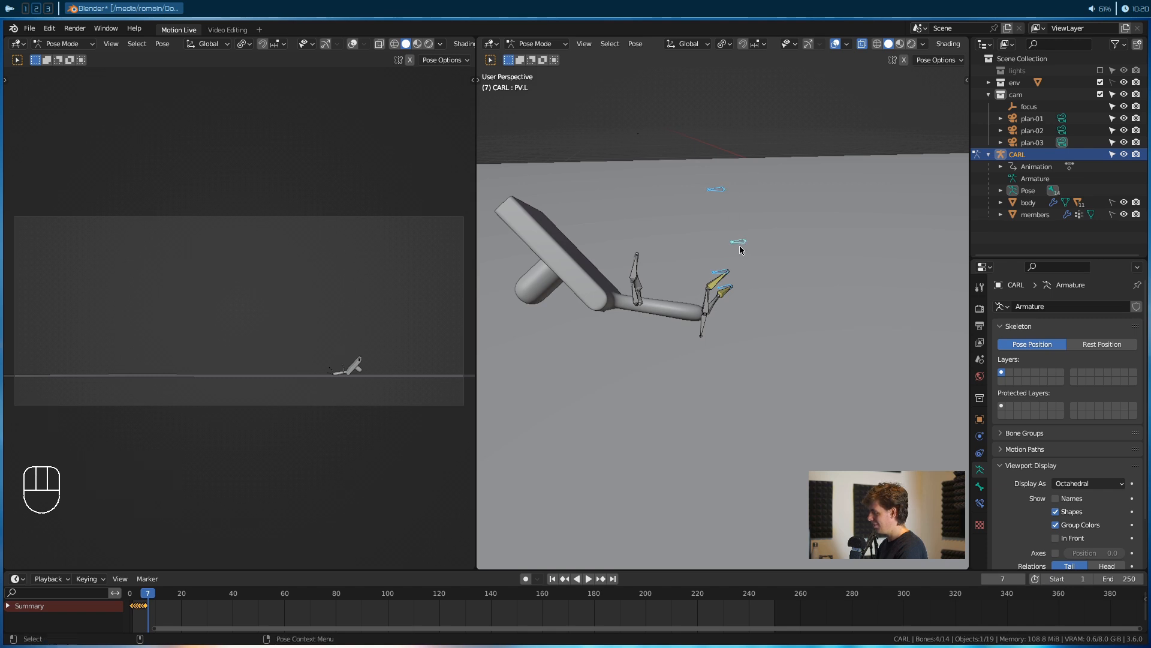
key("g")
left_click(740, 255)
Move the foot controls separately so the two legs bend at different heights
left_click_drag(740, 263, 627, 318, "alt")
left_click(617, 212)
key("g")
left_click(641, 190)
left_click(653, 278)
key("g")
left_click(669, 199)
Rotate the arm.L bone at frame 7 to change how the left arm hangs beside the body
left_click_drag(669, 199, 698, 315, "alt")
key("g")
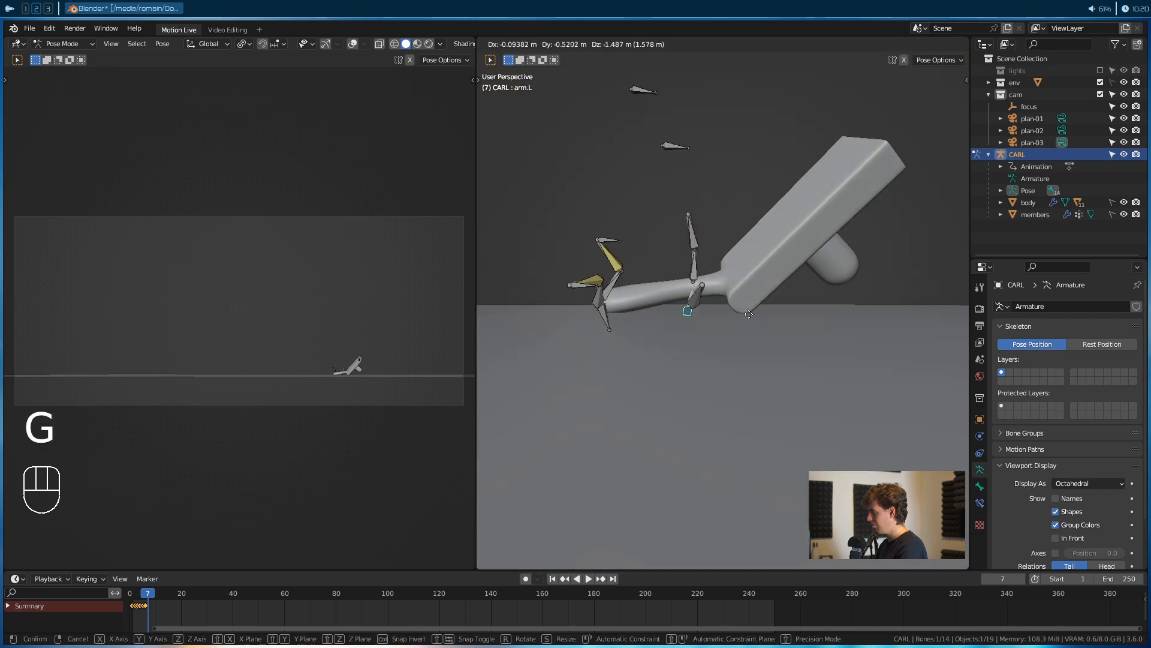
key("r")
left_click(773, 361)
left_click_drag(773, 361, 668, 299, "alt")
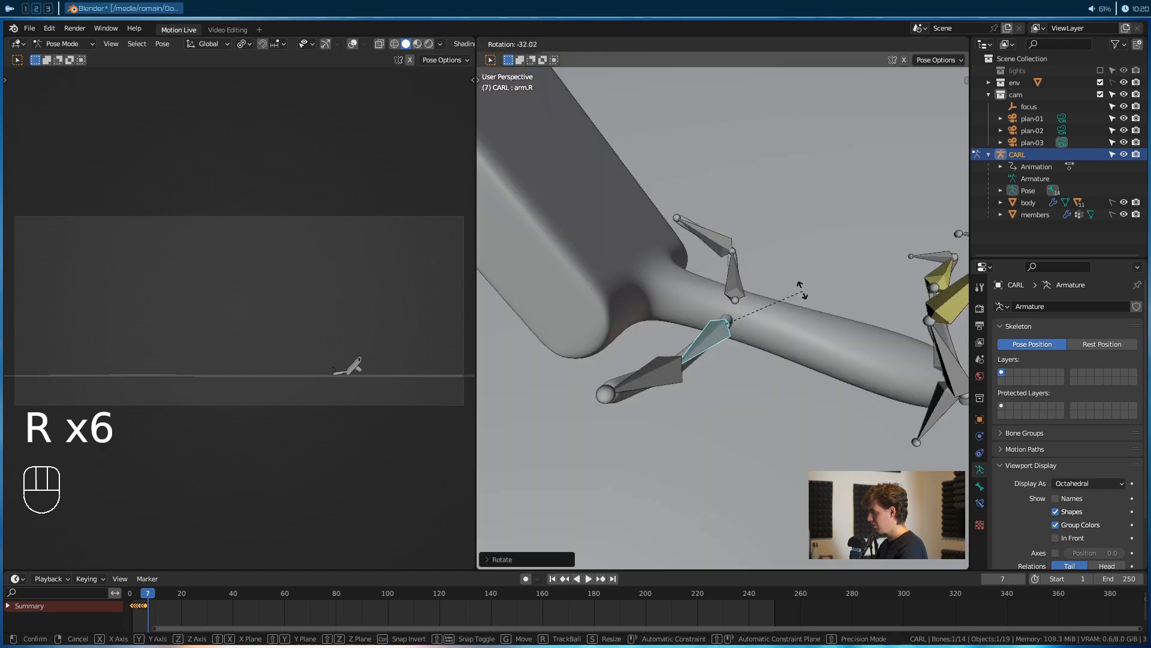
Rotate the arm.R bone and adjust it with a trackball rotation so the right arm swings away from the body
left_click(753, 351)
key("r")
left_click(740, 341)
left_click_drag(740, 340, 594, 301, "alt")
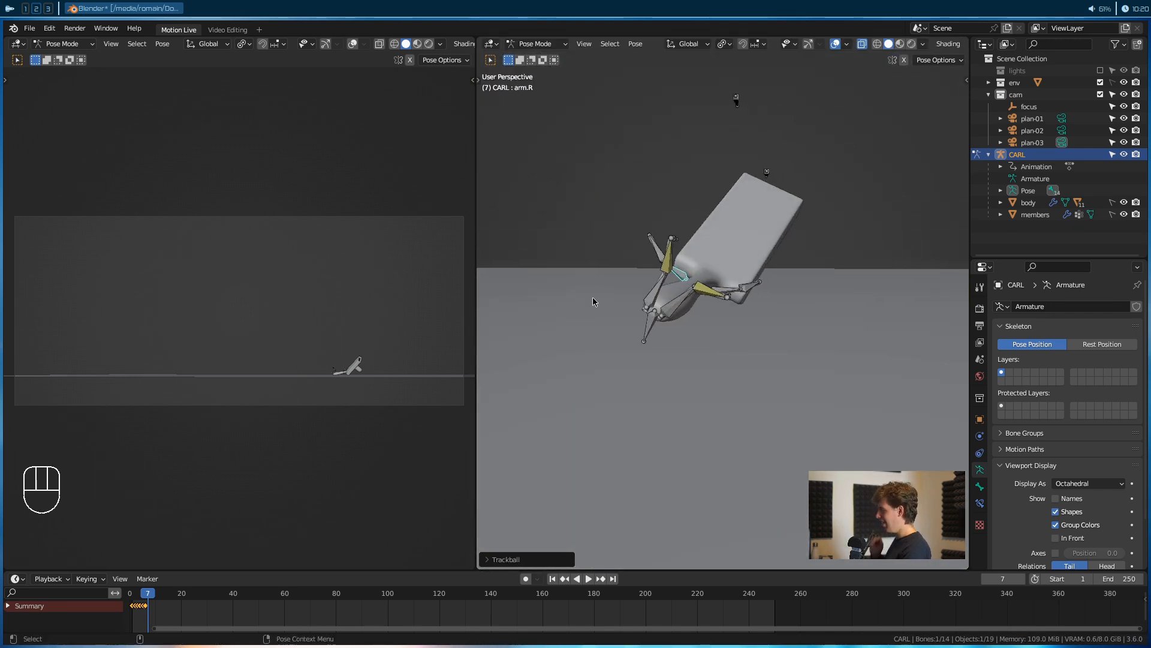
Keyframe all bones at frame 7 and advance the timeline to frame 8
key("a")
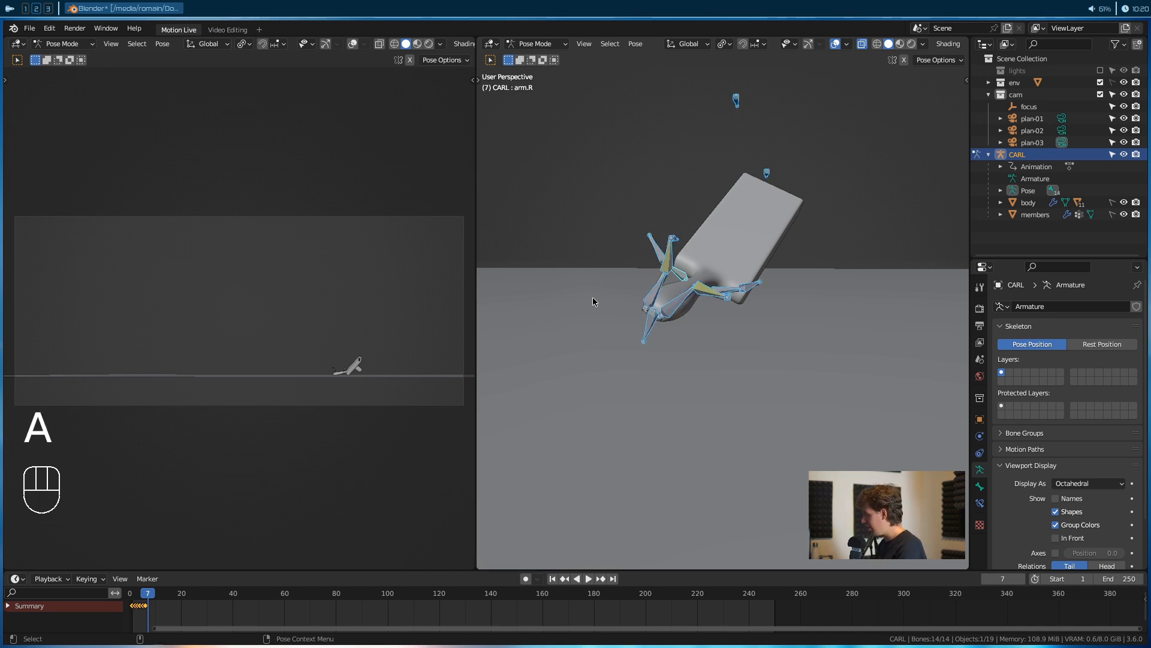
key("i")
left_click(595, 301)
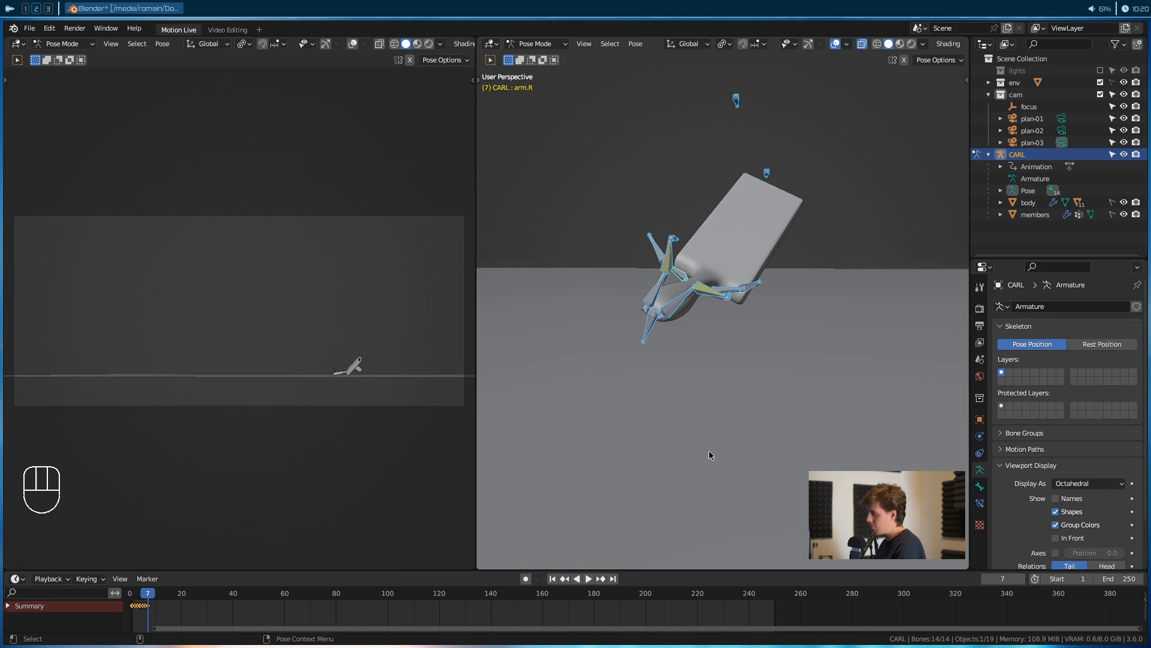
left_click_drag(766, 386, 666, 398, "alt")
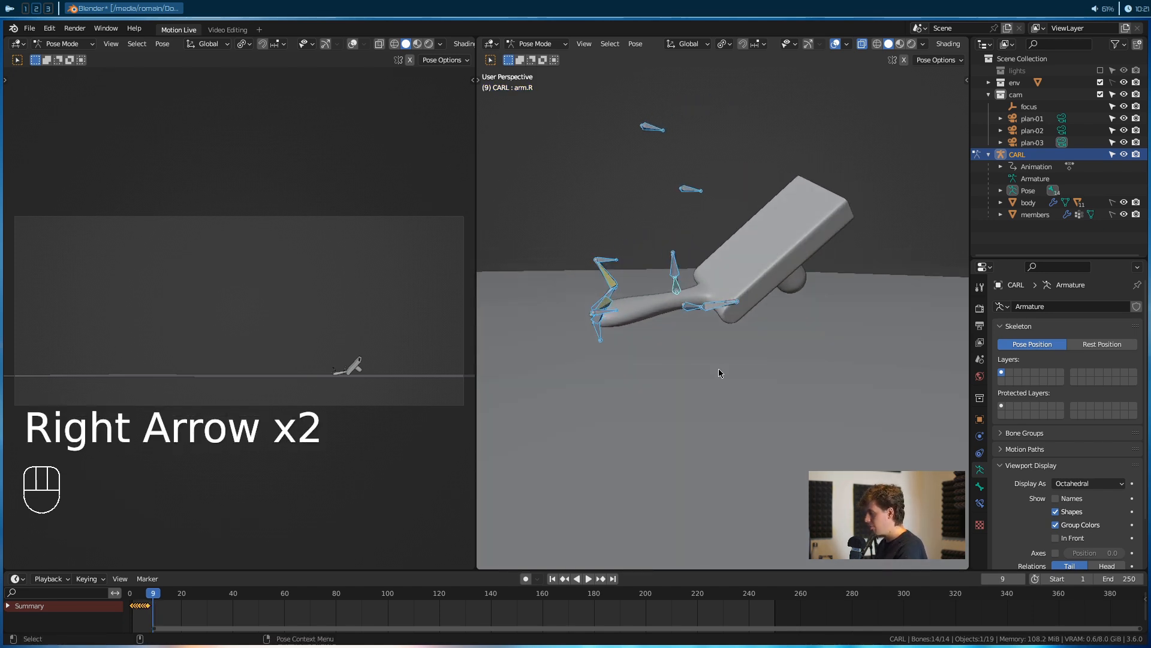
key("Left")
Move the BODY bone together with the four leg controls about 5 m further back at frame 8
left_click_drag(729, 349, 667, 339, "alt")
left_click(568, 330)
key("g")
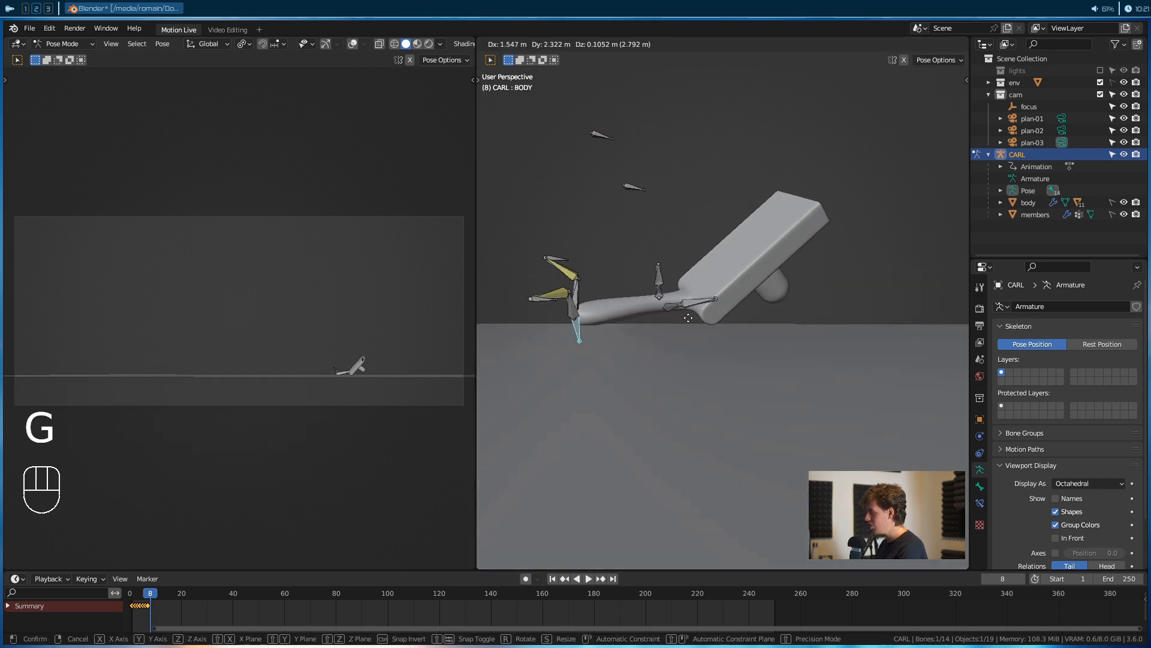
left_click(659, 318)
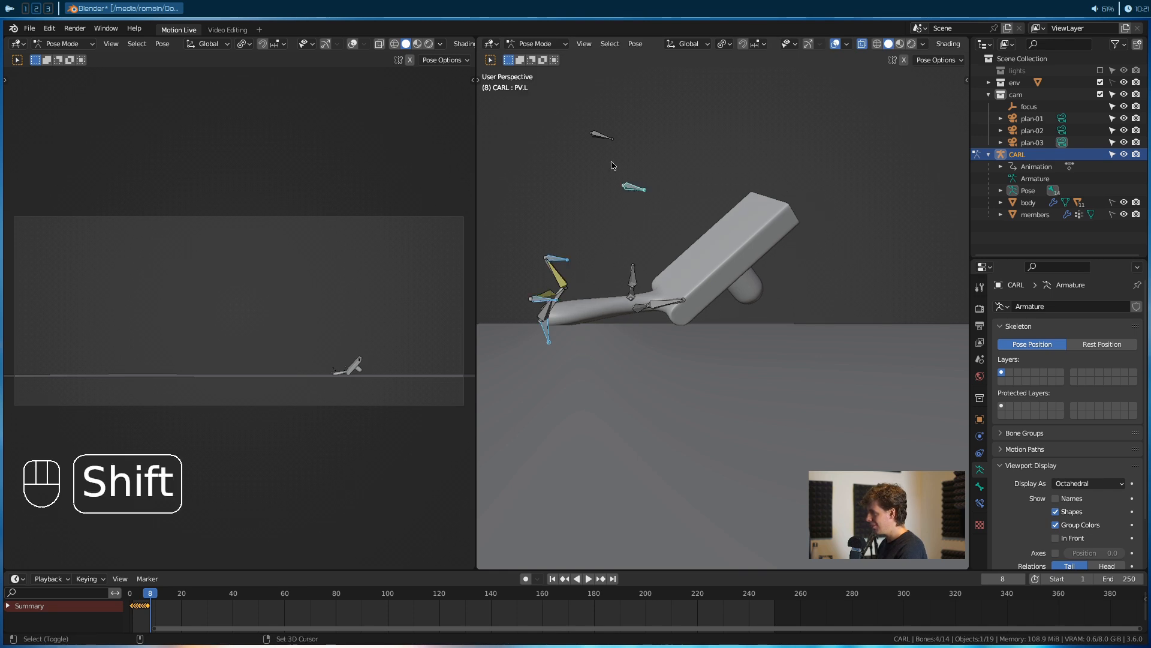
key("g")
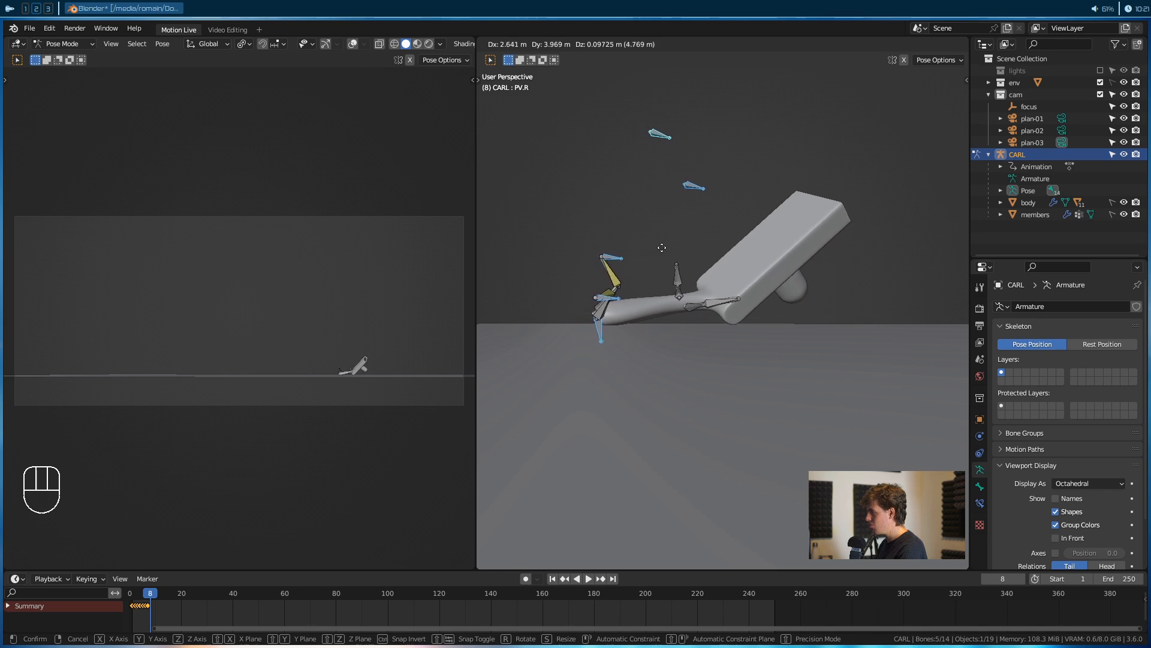
left_click(668, 249)
Rotate the BODY bone about 24° and fine-tune its tilt with trackball rotation so the hips lie flat on the ground
left_click_drag(725, 253, 697, 261, "alt")
left_click(664, 320)
left_click_drag(617, 337, 763, 303, "alt")
key("r")
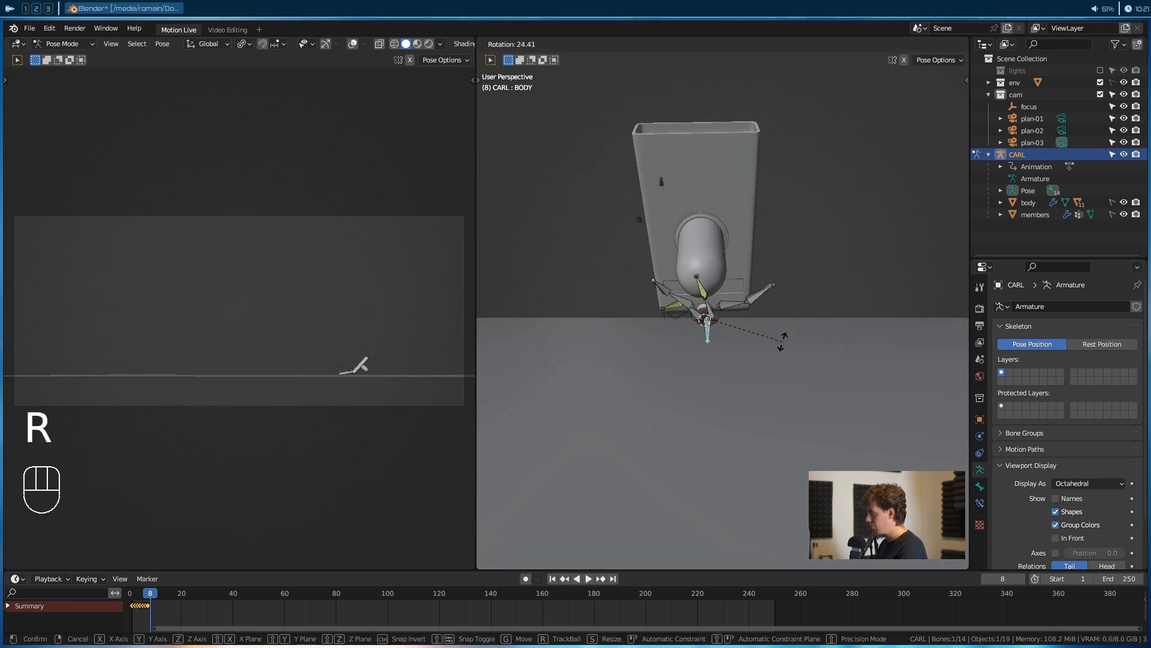
left_click(746, 335)
key("r")
key("r")
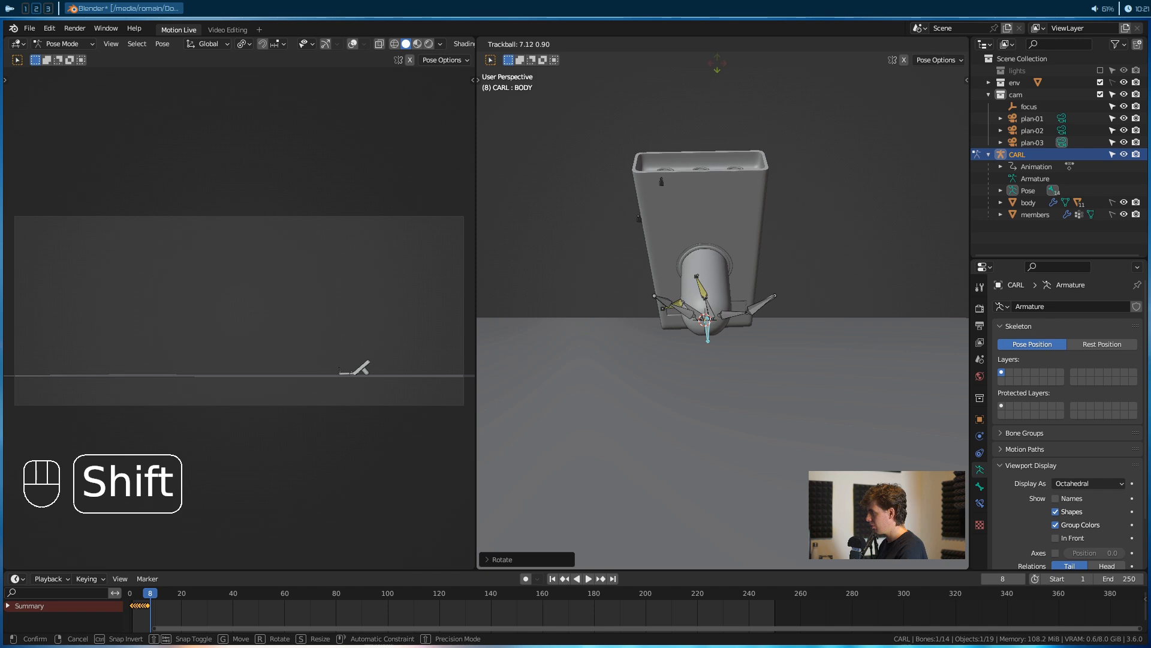
left_click(718, 63)
key("r")
left_click(838, 244)
Move the IK.L foot control about 3.4 m down to ground level and adjust the left leg's spread
left_click_drag(710, 317, 832, 315, "alt")
left_click_drag(703, 352, 746, 282, "alt")
left_click(746, 286)
key("g")
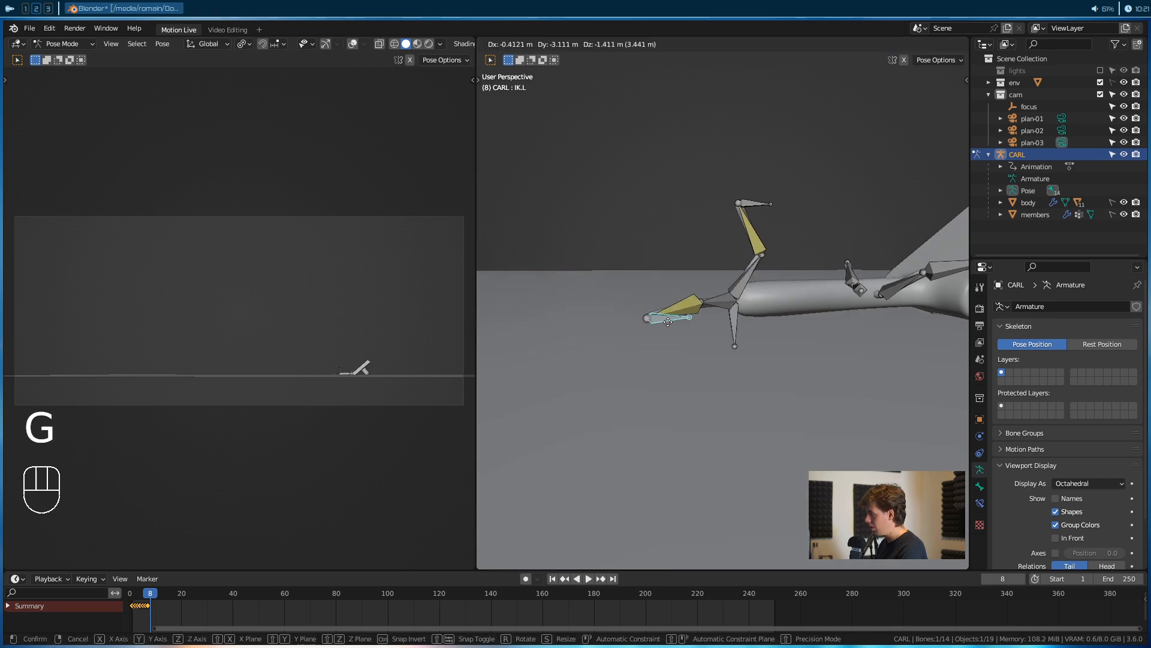
left_click(683, 326)
left_click_drag(684, 326, 703, 412, "alt")
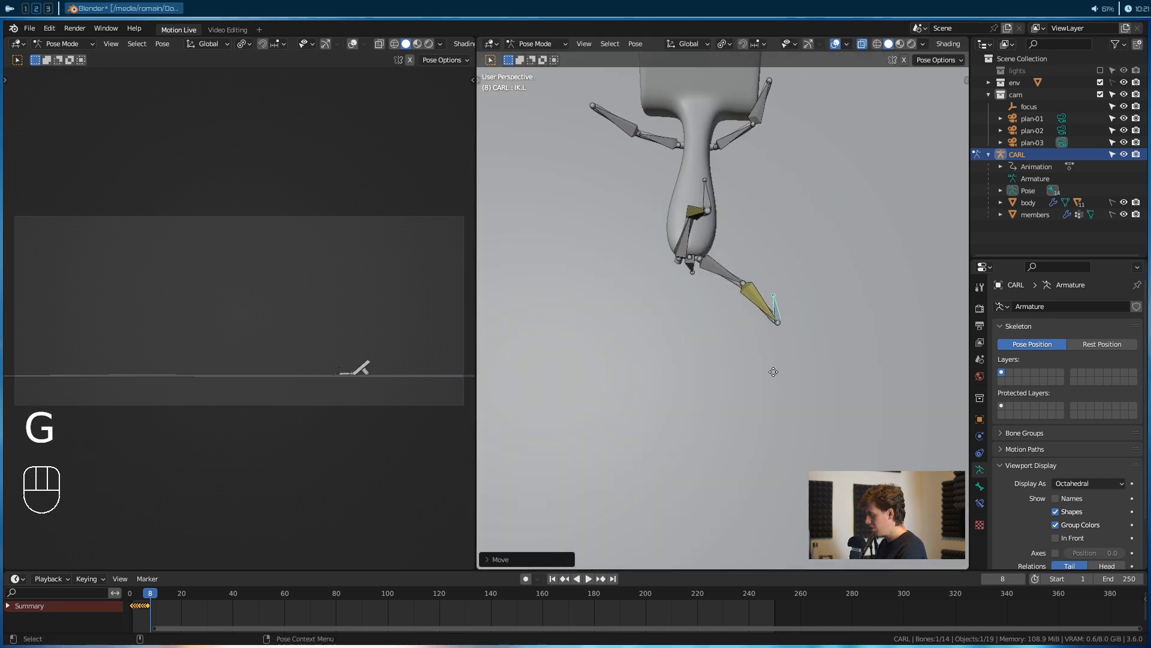
key("g")
left_click_drag(703, 402, 650, 306, "alt")
key("g")
left_click(708, 336)
Raise the IK.L control about 0.4 m with overlays hidden so the left foot rests on the ground
left_click_drag(708, 336, 822, 271, "alt")
left_click(835, 43)
key("g")
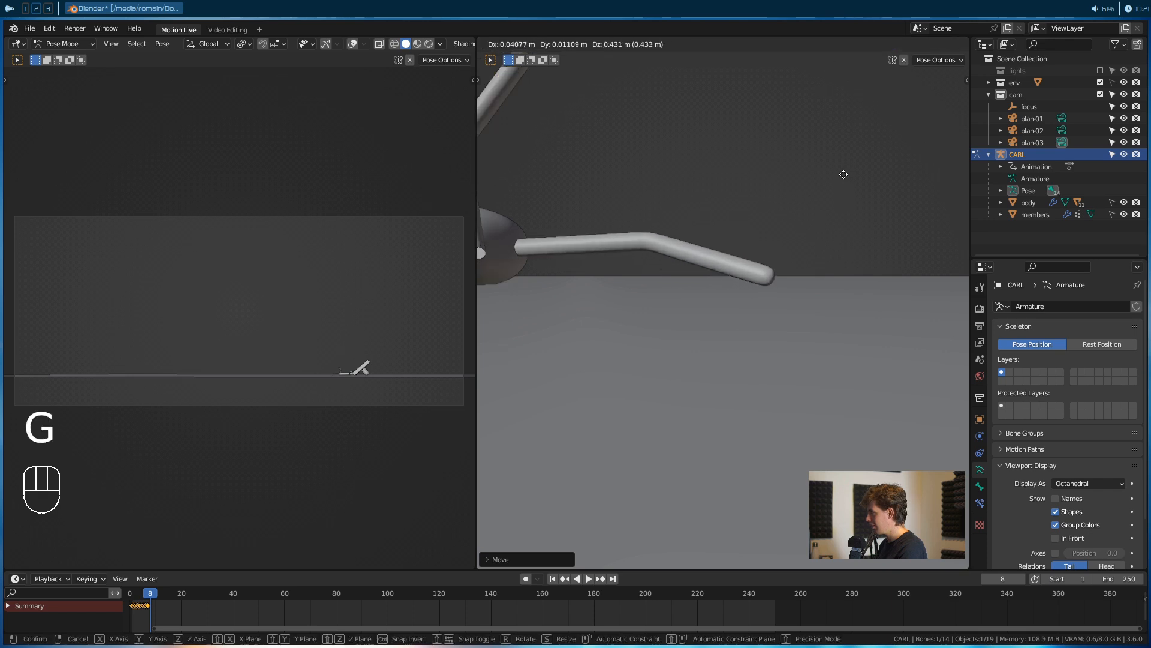
left_click(844, 176)
left_click_drag(843, 180, 781, 156, "alt")
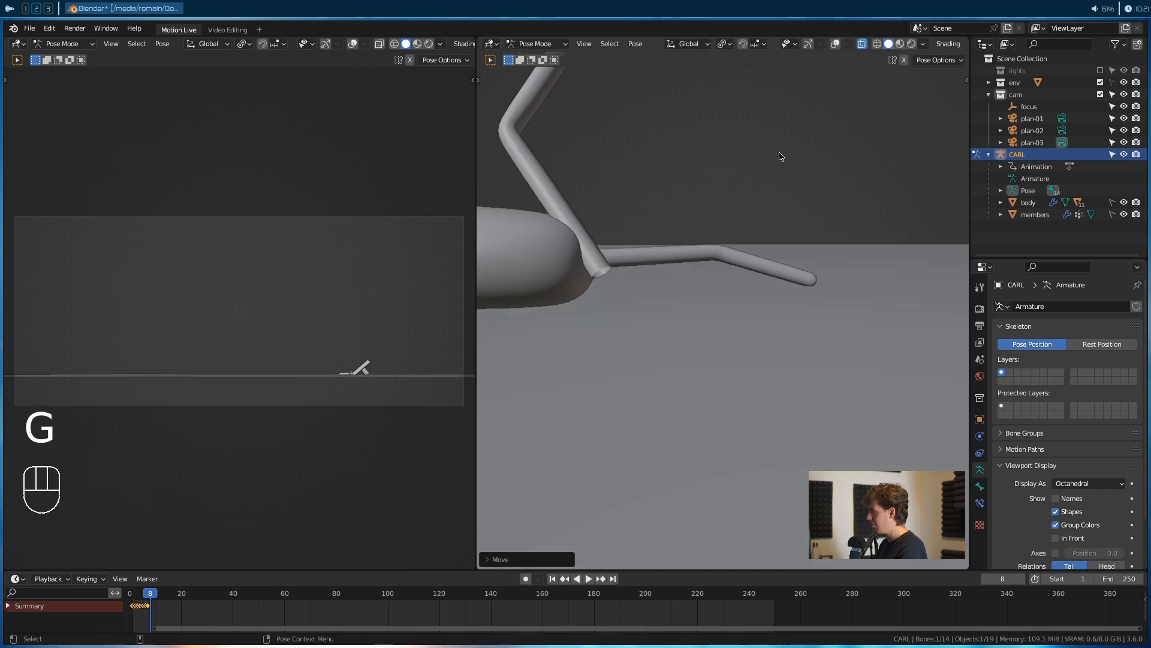
left_click(834, 44)
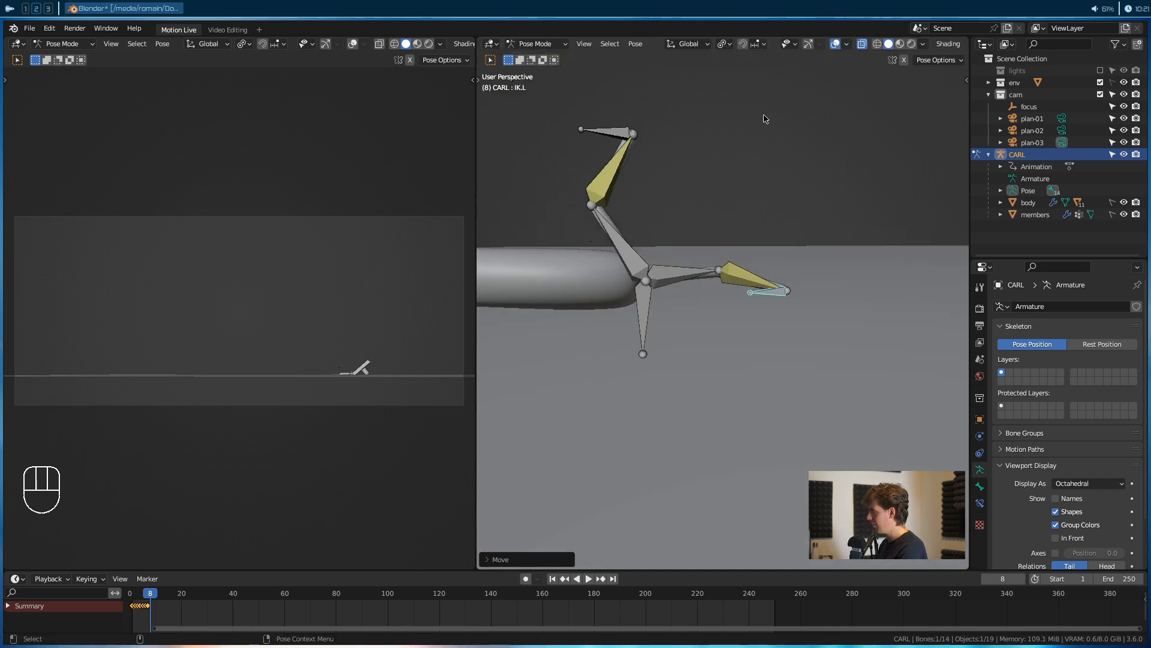
Lower the IK.R control about 8.4 m with overlays hidden so the right foot lies beside the left one
left_click(835, 44)
key("g")
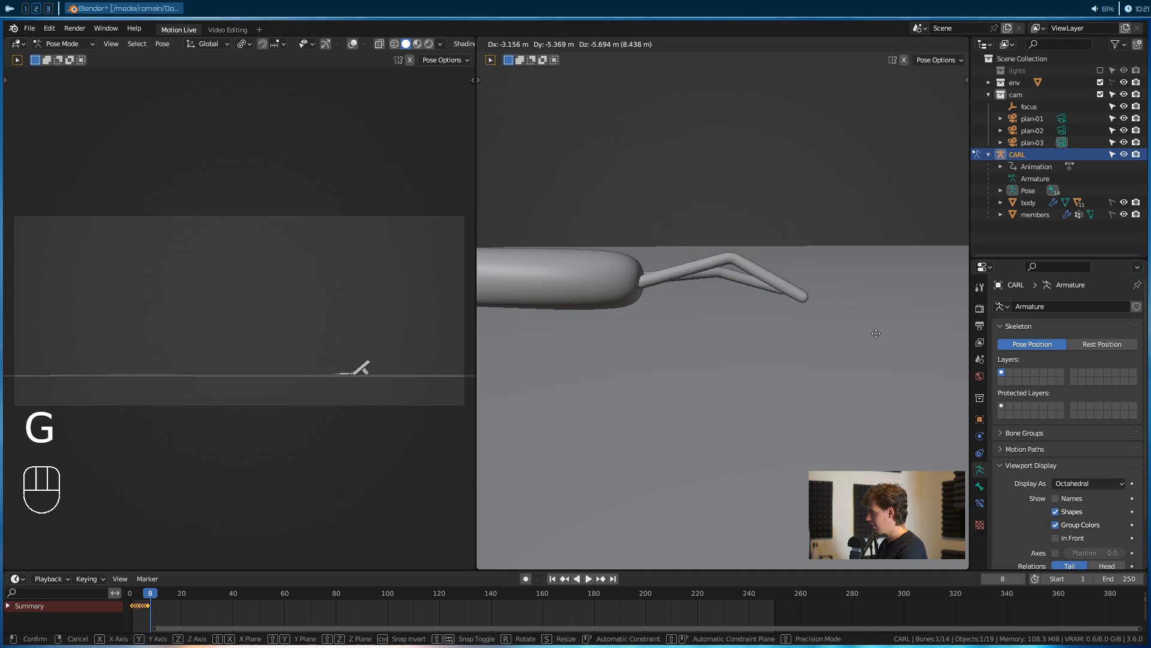
left_click(890, 336)
left_click_drag(830, 337, 843, 312, "alt")
left_click_drag(722, 216, 838, 116, "alt")
left_click(835, 45)
Rotate the arm.L bone at frame 8 to lower the left arm toward the ground
scroll(712, 292, "up", 4)
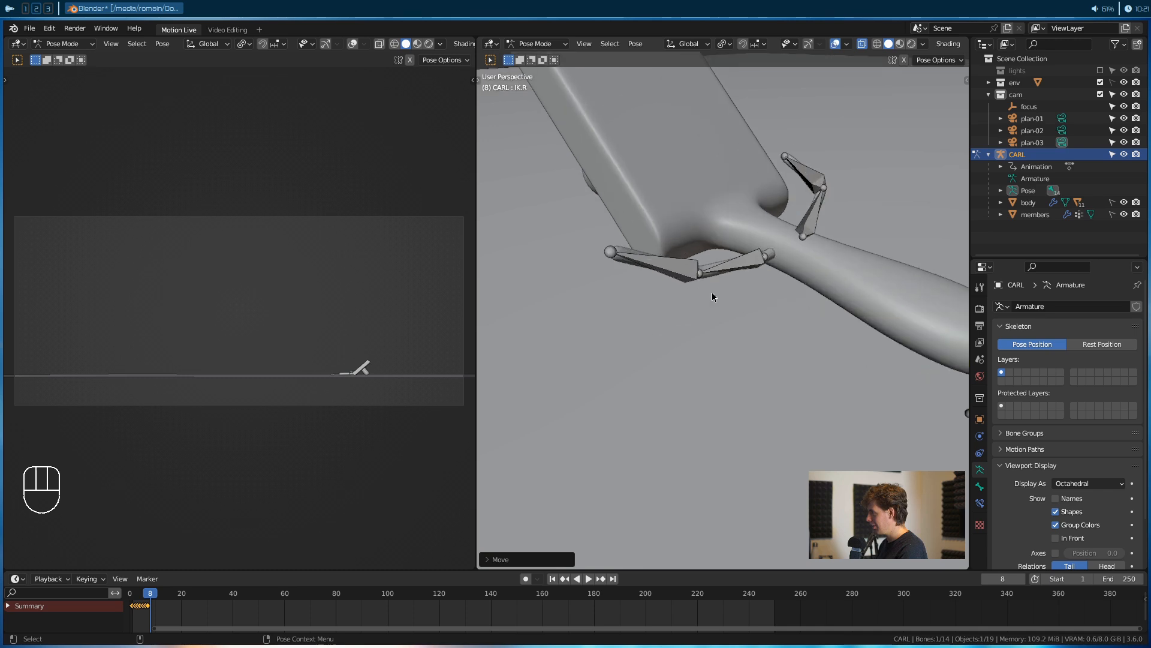
left_click_drag(712, 293, 781, 268, "alt")
left_click(727, 262)
key("g")
left_click_drag(672, 334, 607, 331, "alt")
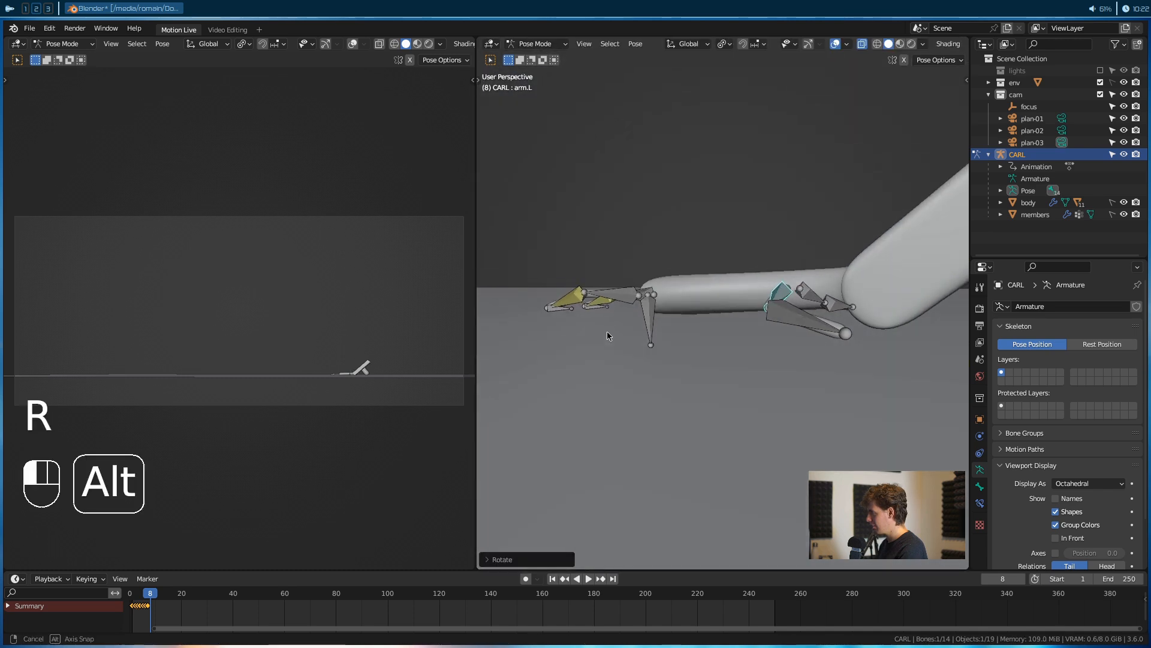
Move the PV.R and PV.L controls down above the legs so the knees point correctly
scroll(623, 329, "down", 7)
left_click_drag(696, 306, 704, 339, "alt")
left_click_drag(825, 336, 757, 230, "alt")
left_click(732, 214)
key("r")
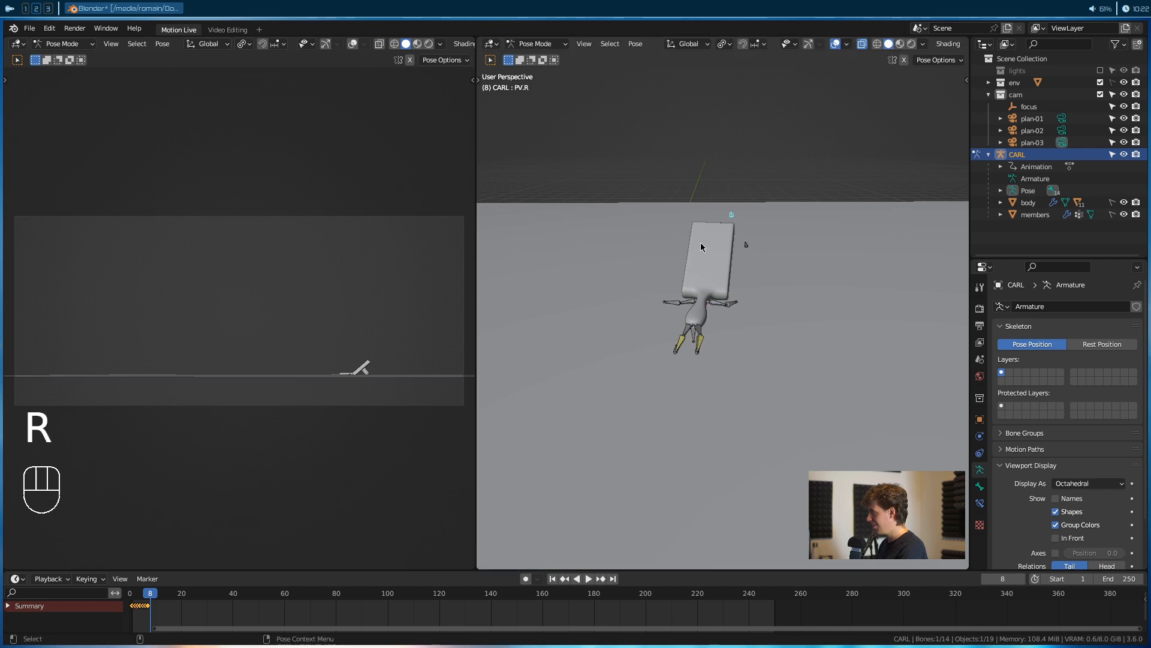
key("g")
left_click(682, 328)
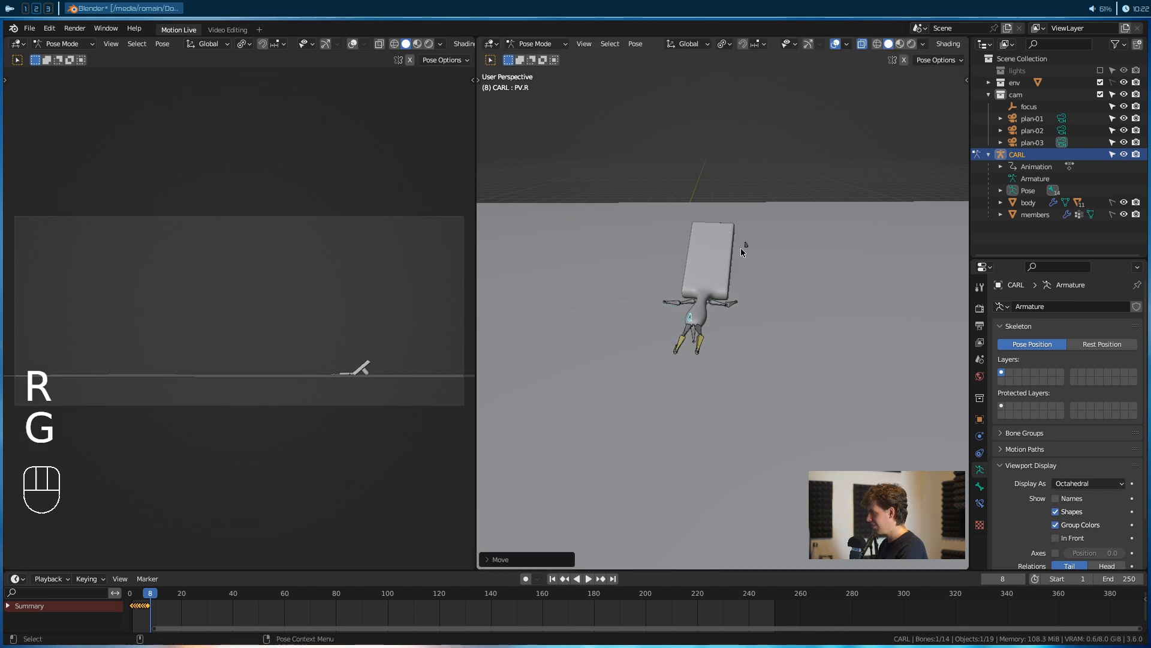
left_click(746, 248)
key("g")
left_click(705, 316)
Keyframe all bones at frame 8
left_click_drag(704, 307, 674, 317, "alt")
key("a")
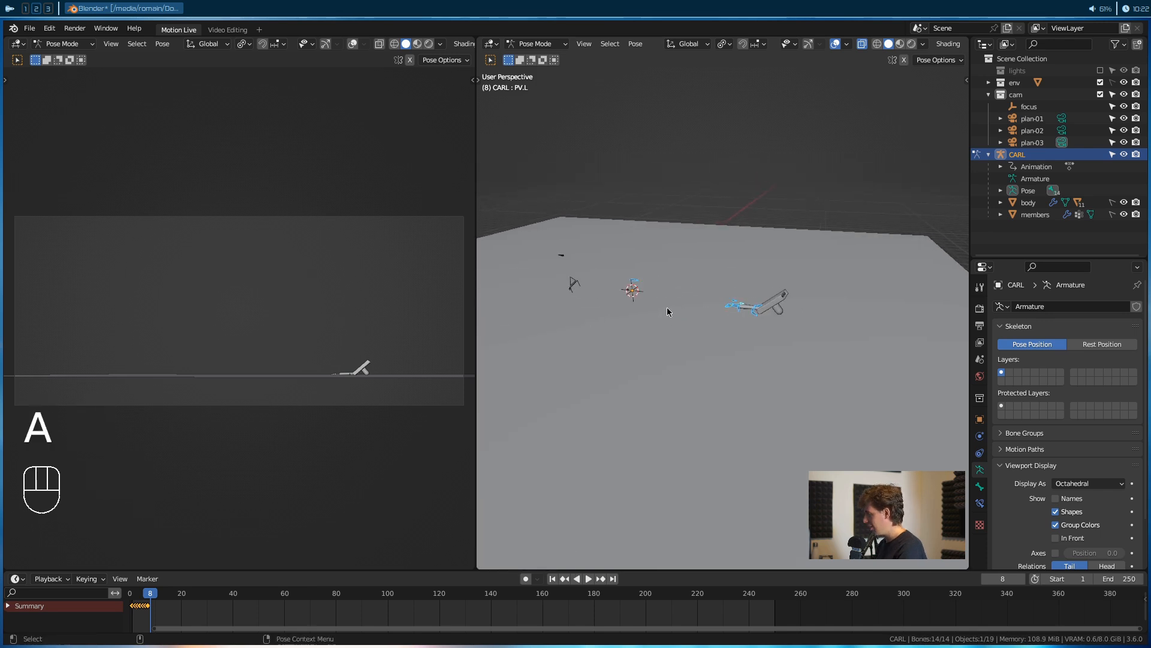
key("i")
left_click(668, 311)
Enlarge the keyframe range in the timeline and scrub between frames 8 and 7 to compare the poses
left_click_drag(666, 298, 887, 279, "alt")
middle_click_drag(342, 609, 619, 609)
scroll(529, 609, "up", 6)
middle_click_drag(424, 609, 683, 610)
scroll(622, 611, "up", 6)
scroll(564, 608, "up", 2)
mouse_move(569, 594)
left_mouse_down()
mouse_move(475, 604)
mouse_move(589, 609)
mouse_move(478, 613)
mouse_move(571, 616)
mouse_move(564, 602)
mouse_move(575, 602)
left_mouse_up()
left_click_drag(847, 401, 591, 531, "alt")
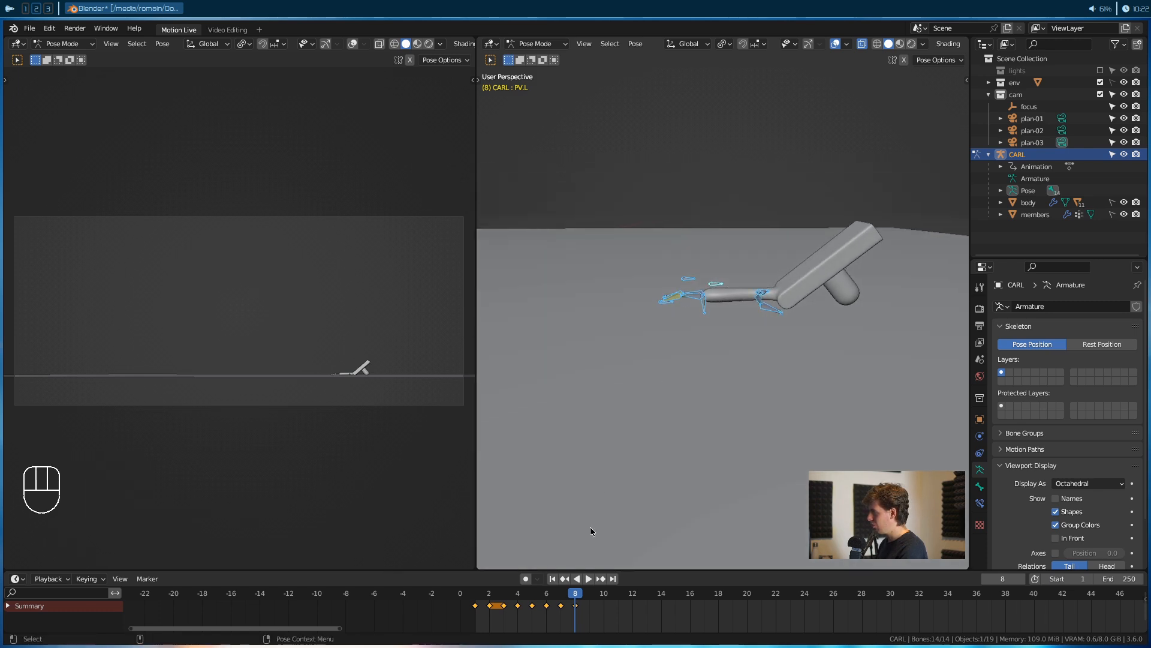
left_click_drag(576, 595, 566, 594)
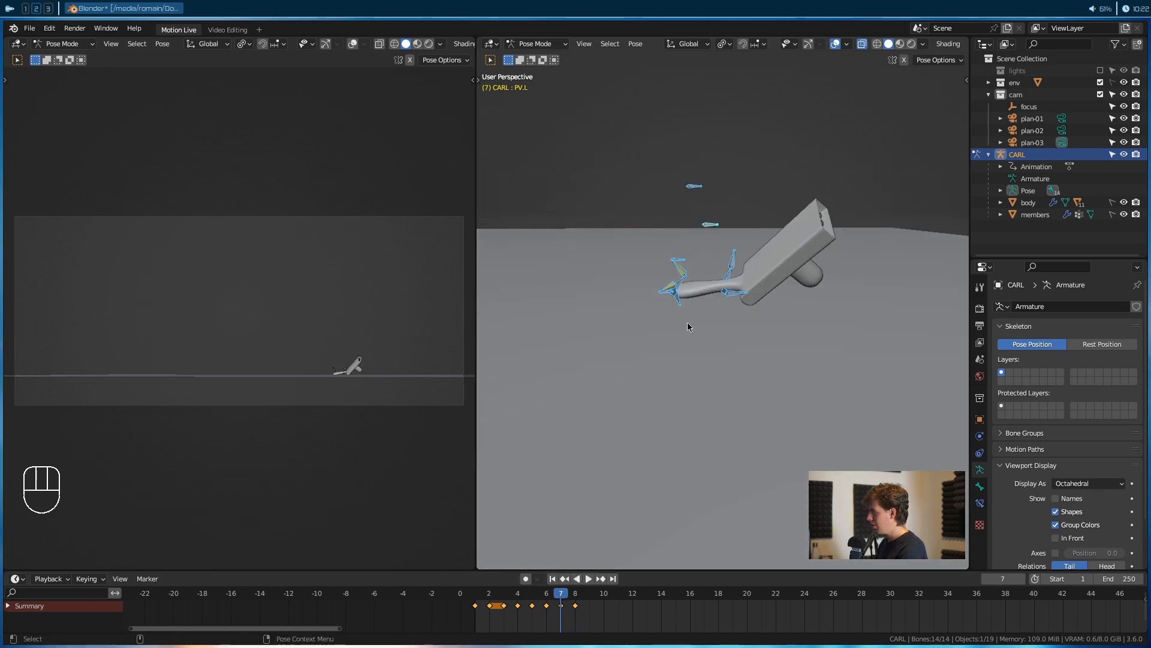
Move the BODY bone and leg controls about 15 m along Y at frame 8 and keyframe the new position
left_click(675, 300)
mouse_move(684, 310)
left_mouse_down("alt")
mouse_move(609, 301)
mouse_move(684, 294)
left_mouse_up("alt")
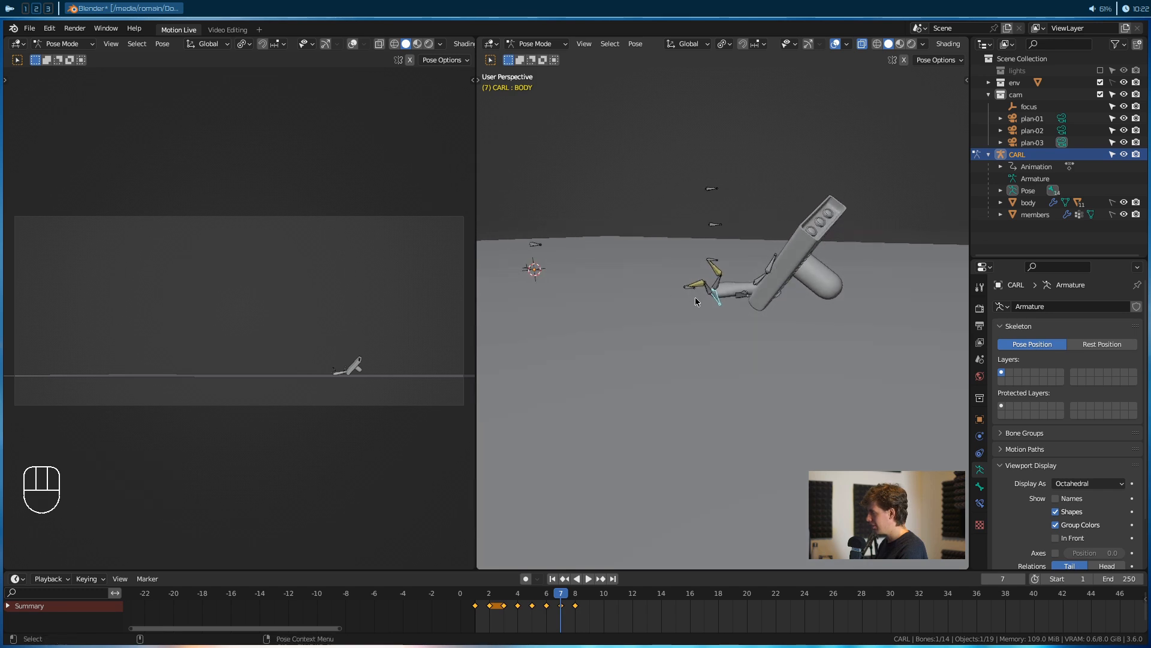
key("Right")
scroll(711, 310, "up", 3)
left_click_drag(712, 309, 708, 314, "alt")
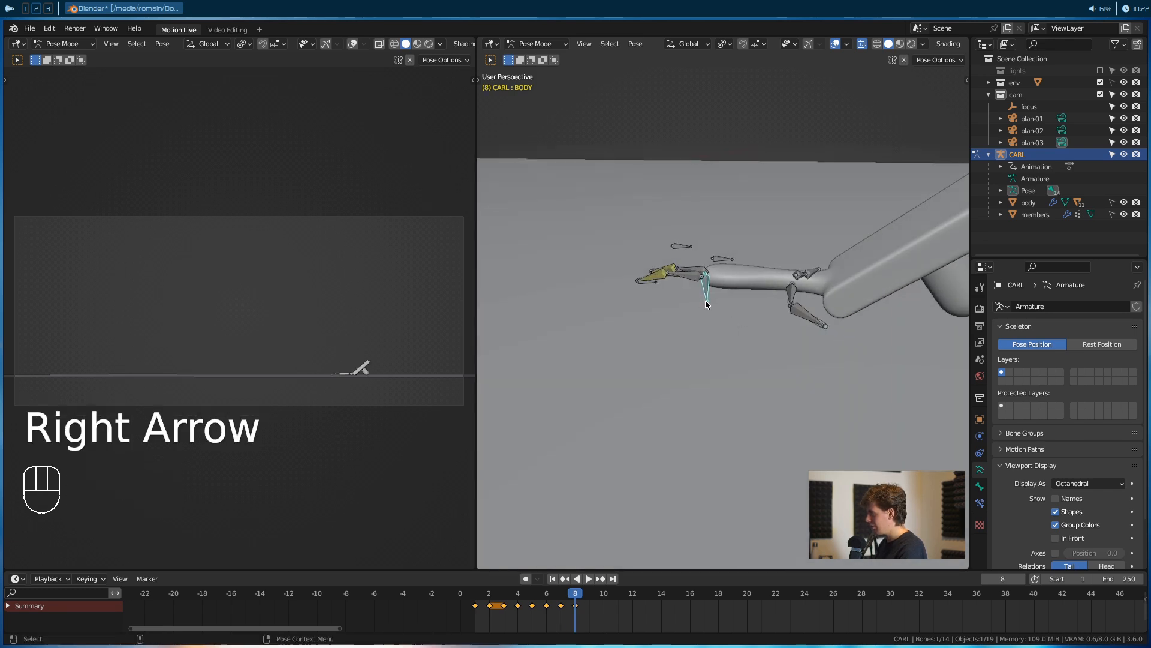
left_click(711, 259, "shift")
left_click(648, 284, "shift")
left_click_drag(634, 288, 741, 307, "alt")
left_click(654, 312, "shift")
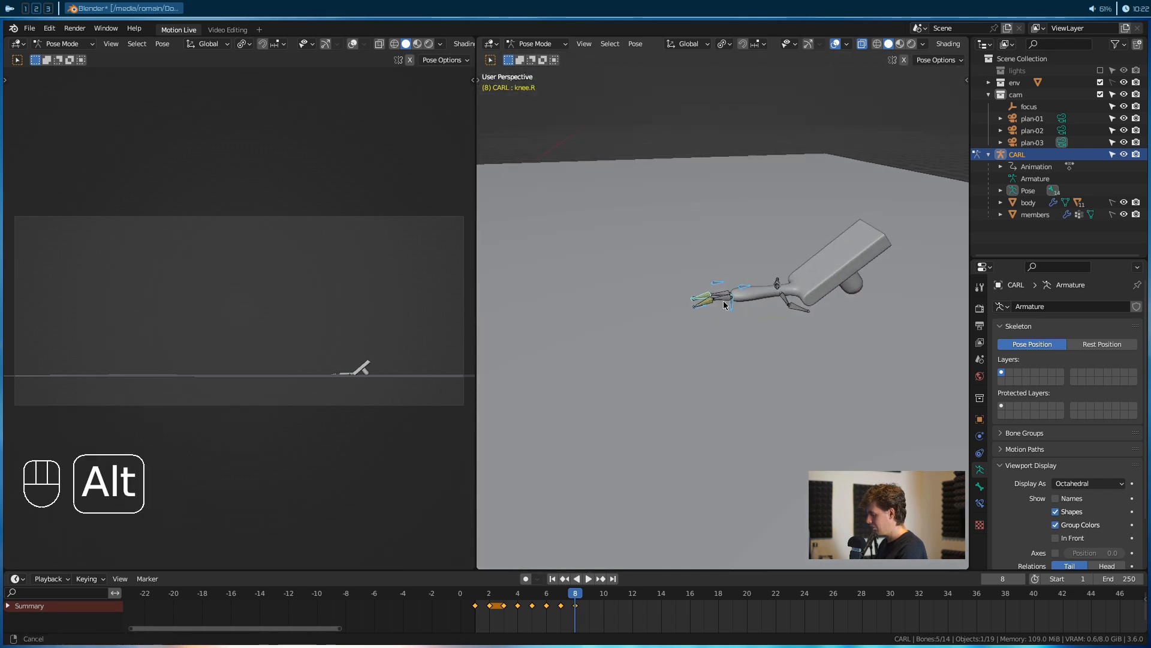
key("g")
key("y")
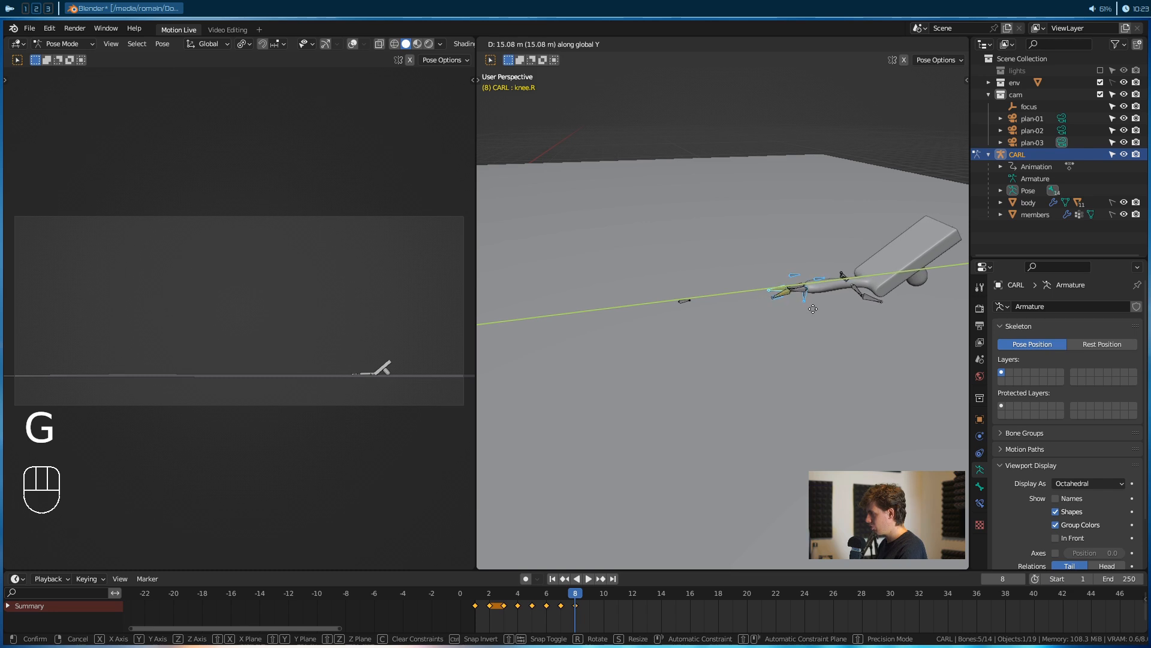
left_click(812, 308)
key("i")
left_click(812, 307)
Step back and forth between frames 7 and 8 to check the character's slide along the ground
key("Left")
key("Right")
key("Left")
key("Right")
key("Left")
key("Right")
key("Left")
key("Right")
key("Left")
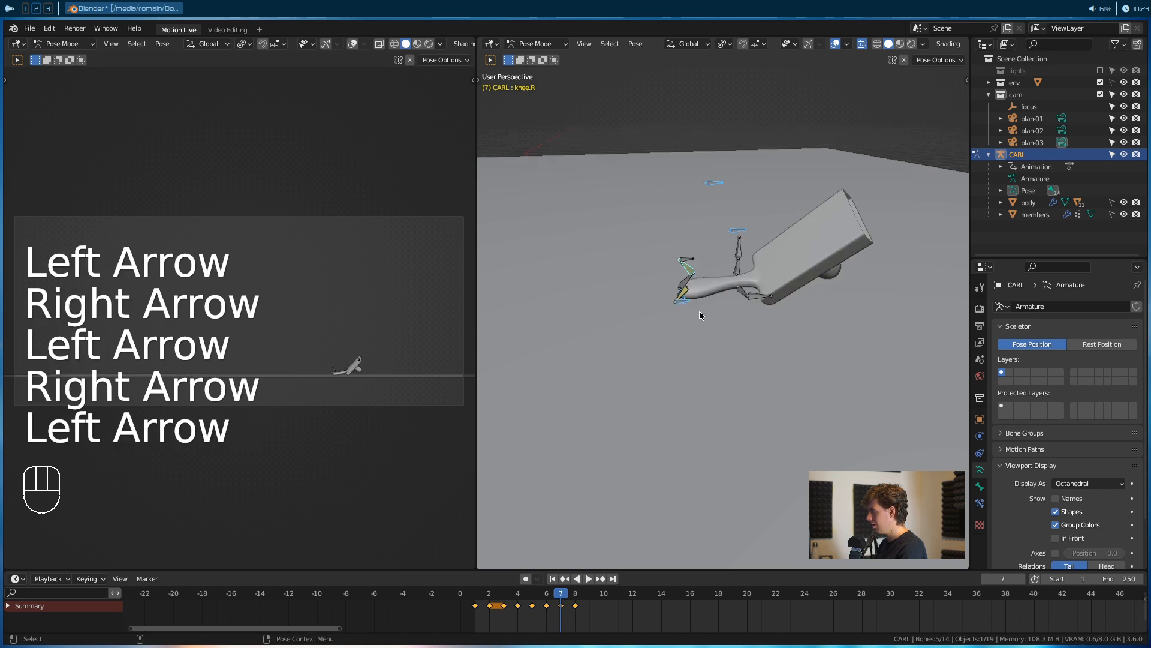
scroll(699, 310, "up", 3)
key("Right")
key("Left")
key("Right")
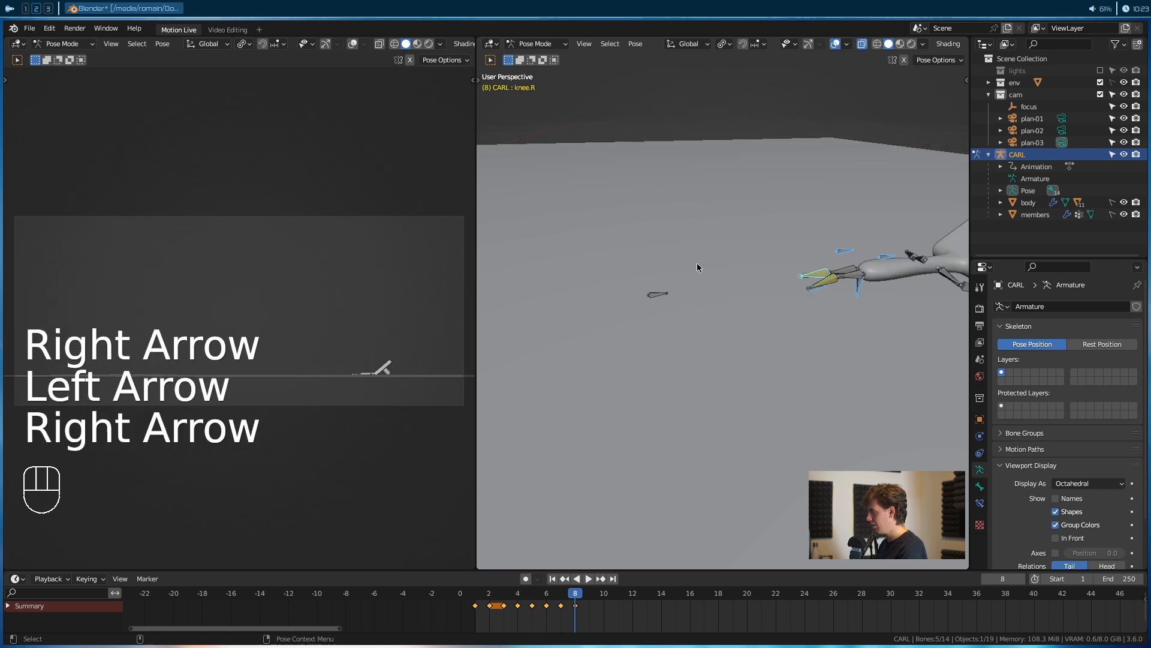
Move the right foot control IK.R about 15.4 m along global Y at frame 8 and keyframe it
key("Left")
left_click(677, 237)
key("Right")
key("g")
key("x")
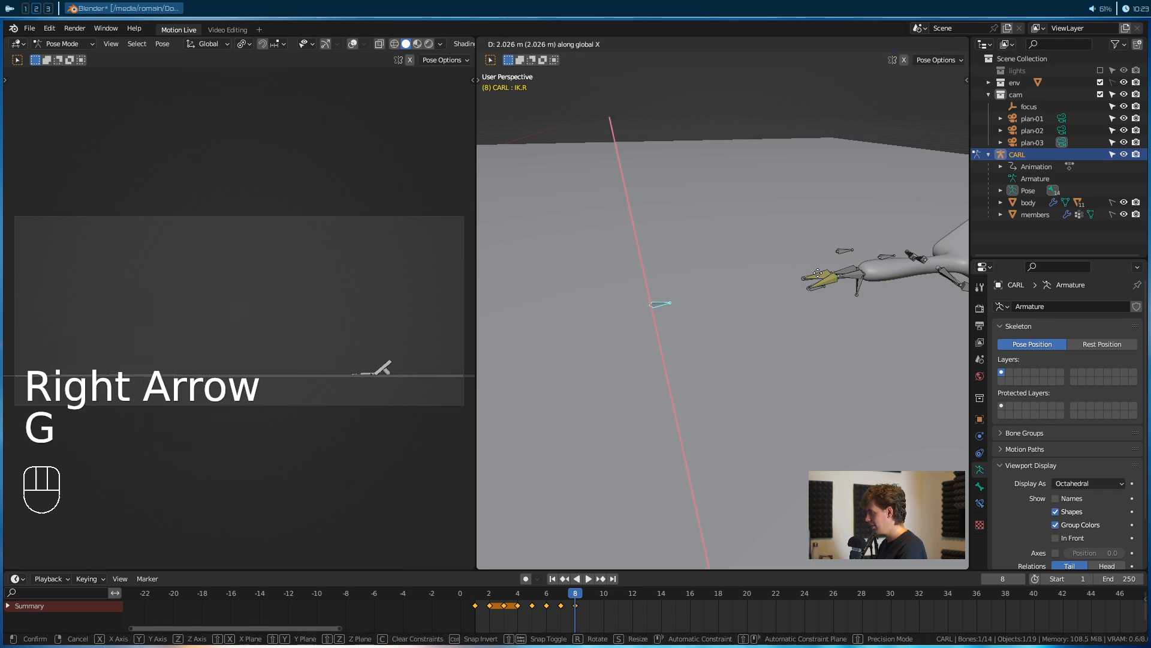
key("y")
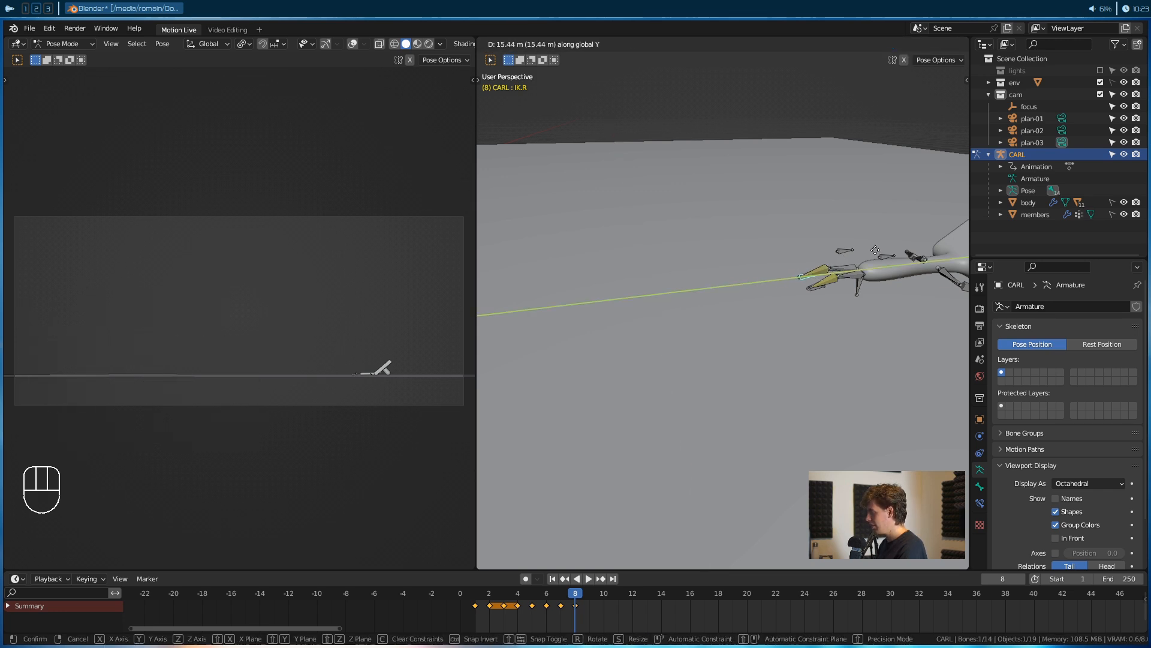
left_click(875, 249)
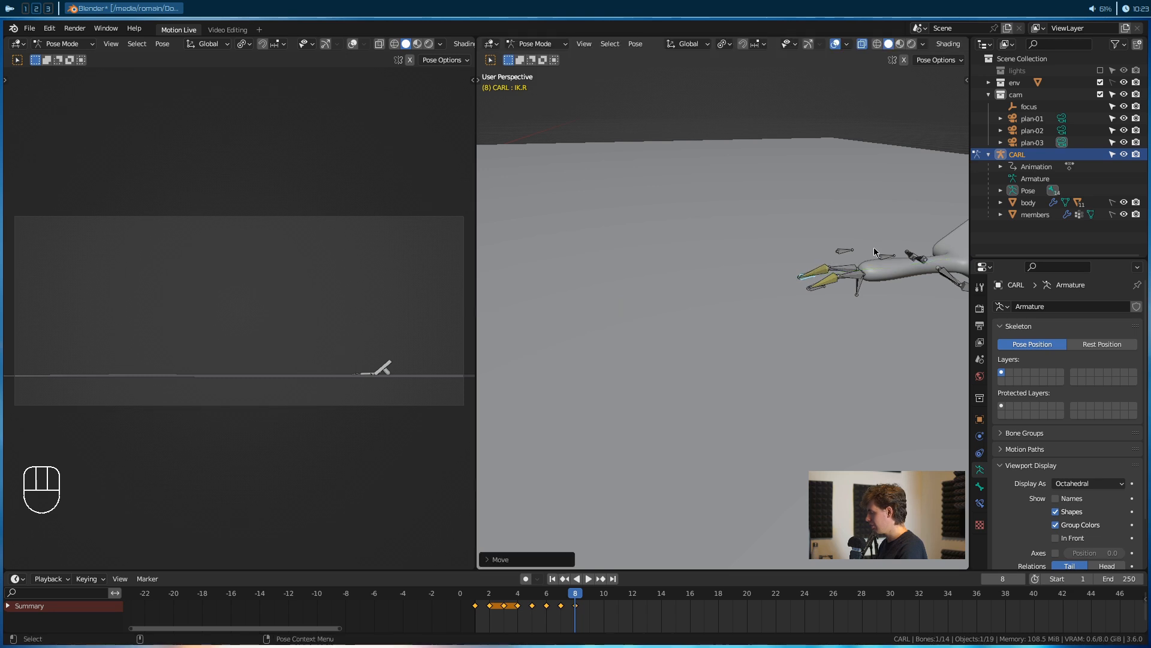
key("i")
left_click(875, 249)
Step between frames 7 and 8 and scrub the timeline back to frame 1 to review the leap and slide
key("Left")
key("Right")
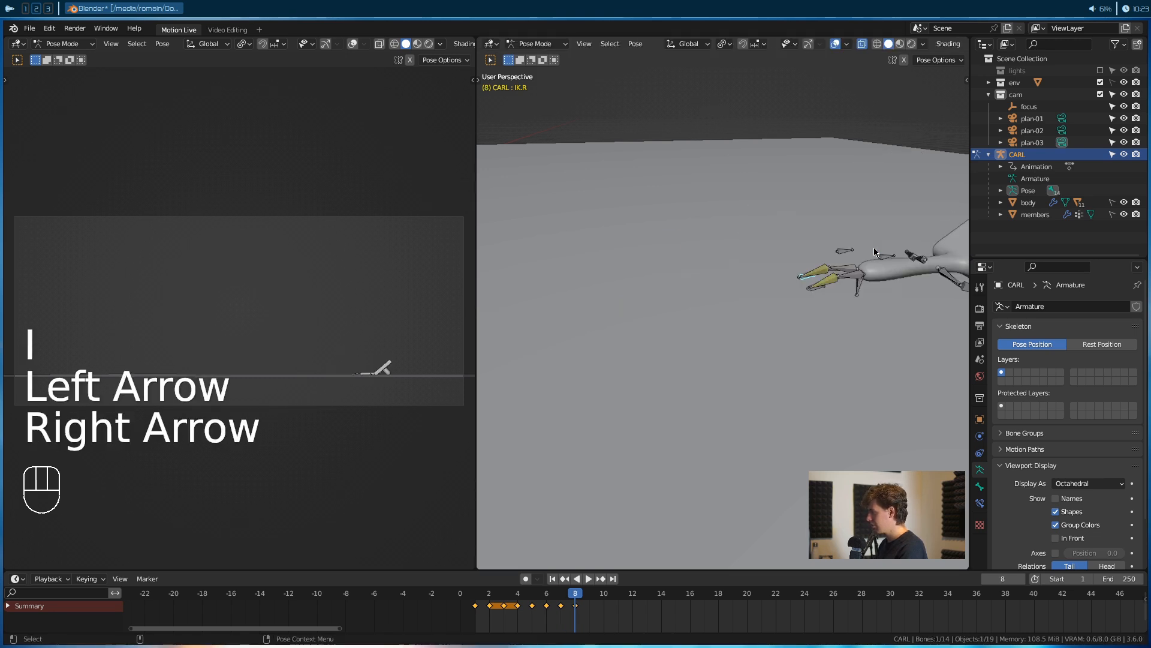
key("Left")
key("Right")
key("Left")
key("Right")
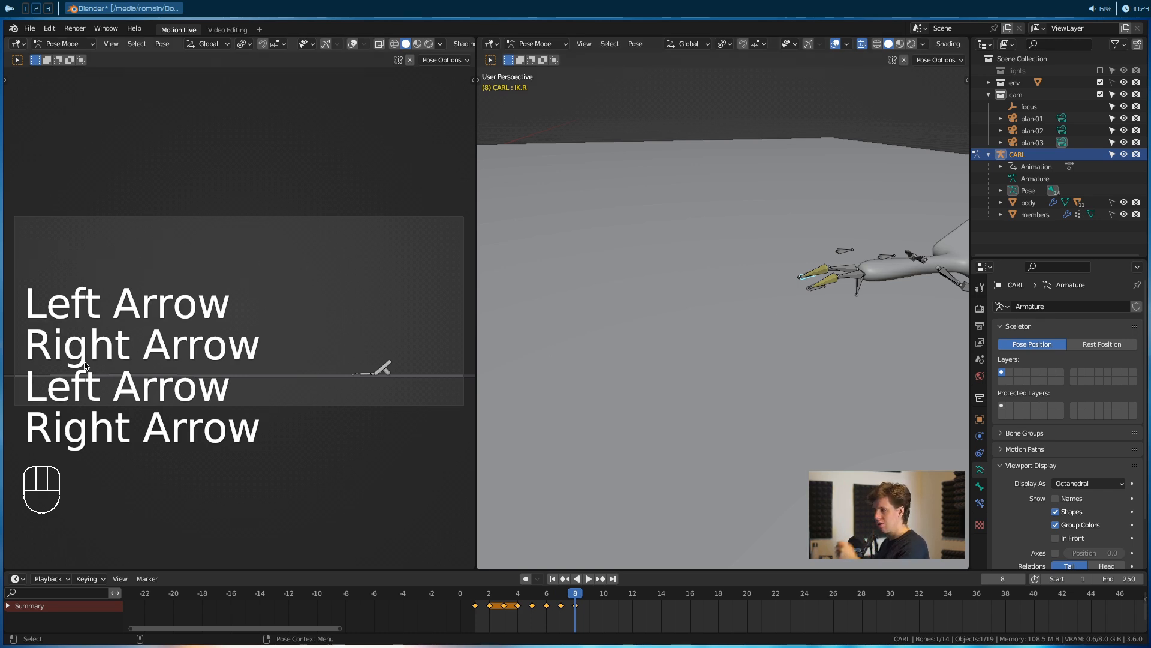
scroll(736, 455, "down", 11)
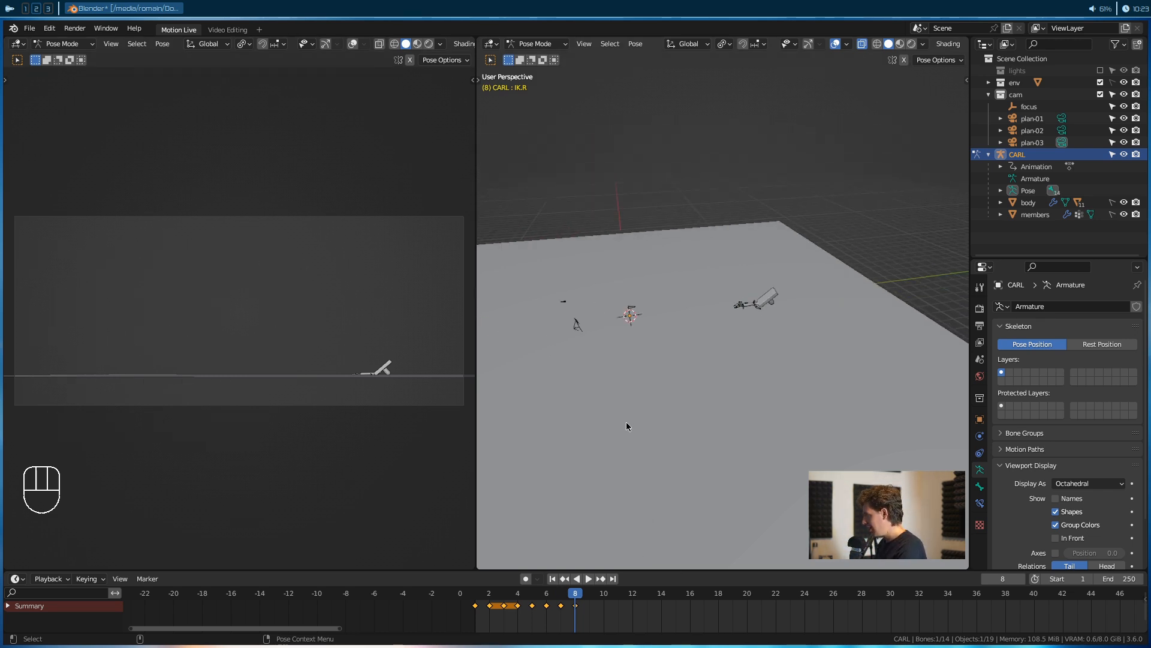
middle_click_drag(585, 427, 672, 404, "alt")
scroll(662, 390, "up", 7)
left_click_drag(647, 373, 699, 387, "alt")
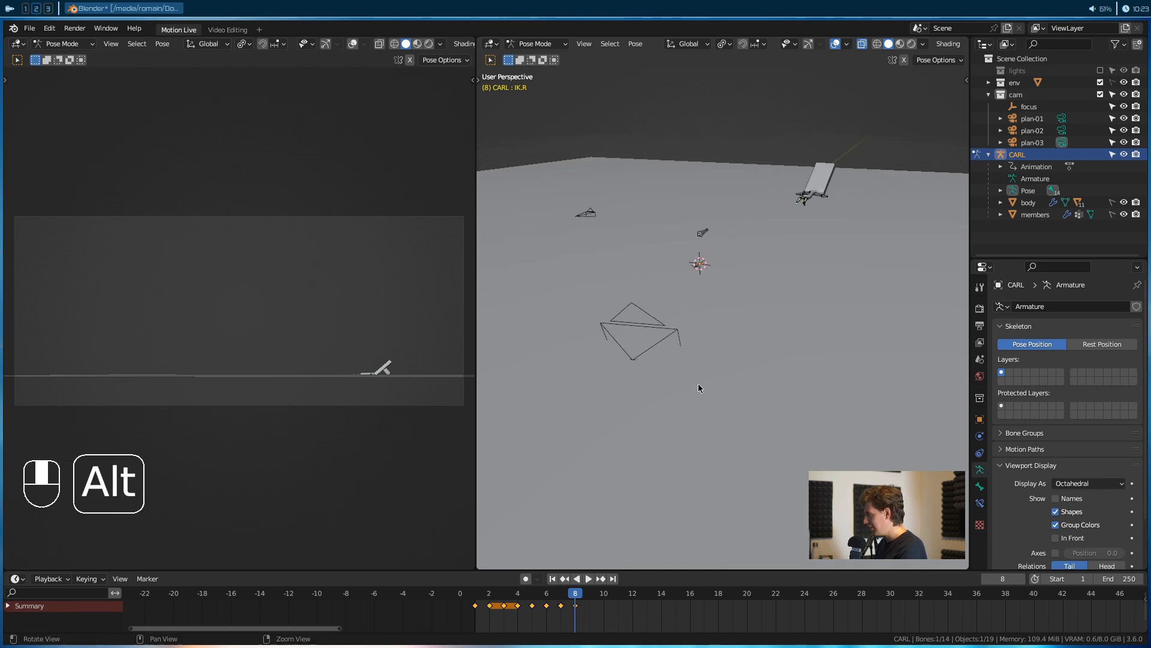
left_click(558, 599)
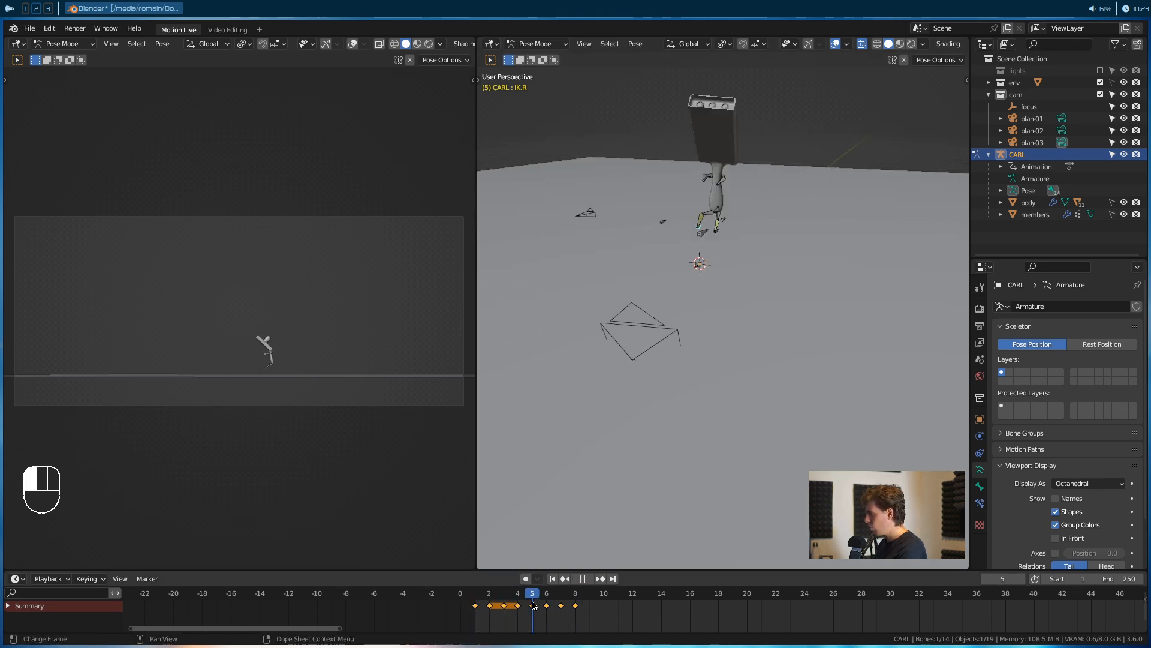
key("Escape")
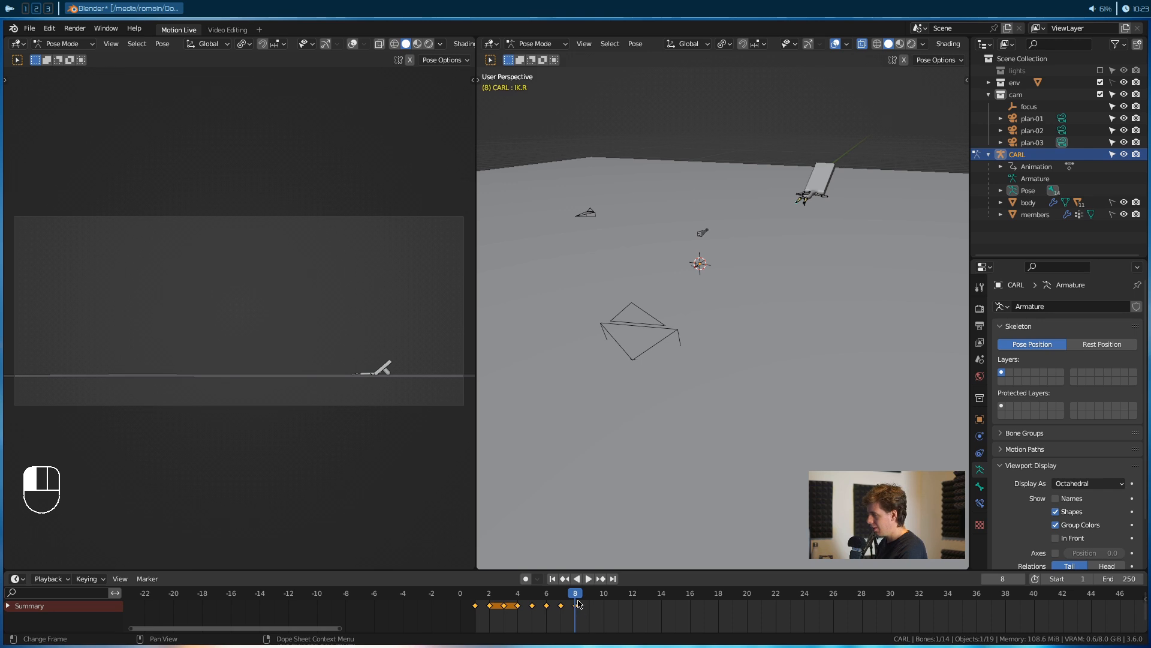
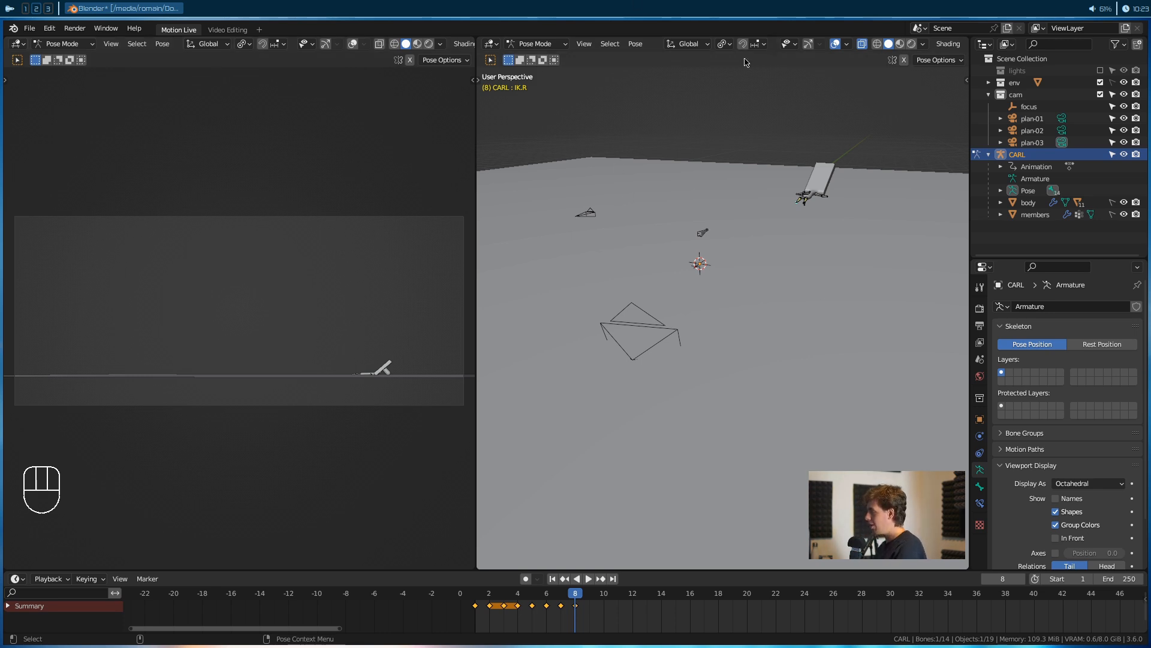
left_click_drag(578, 599, 476, 609)
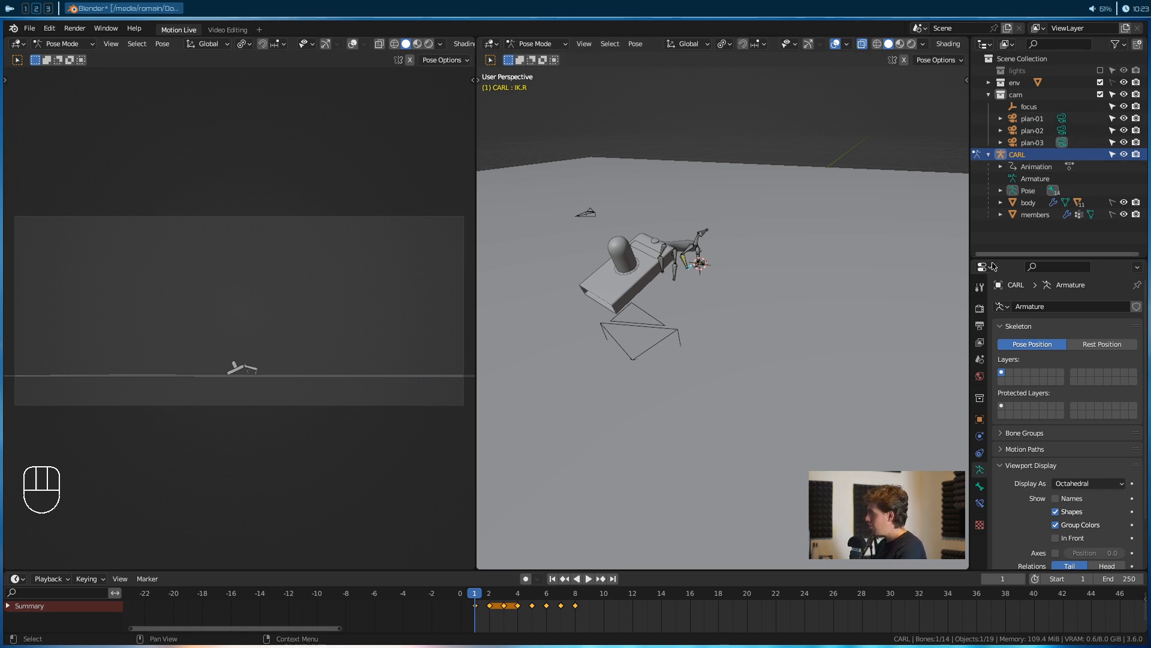
Enlarge the properties area, compare the plan-01, plan-02 and plan-03 views, and set the scene camera to plan-01
left_click_drag(1003, 259, 1003, 189)
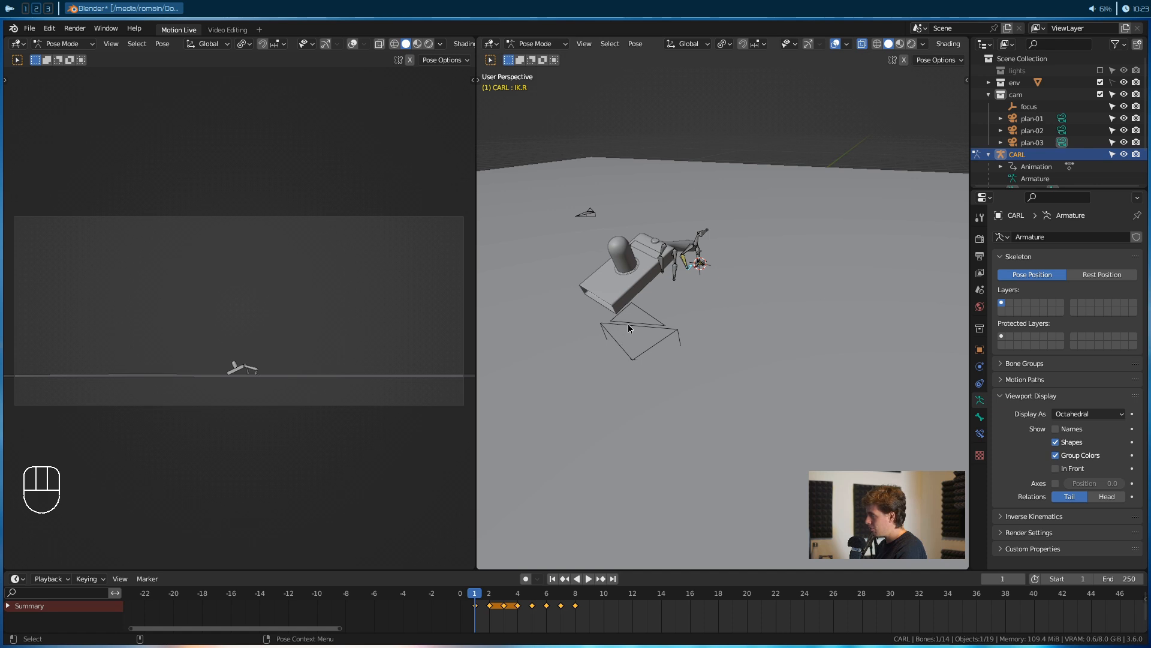
left_click(980, 291)
left_click(1083, 252)
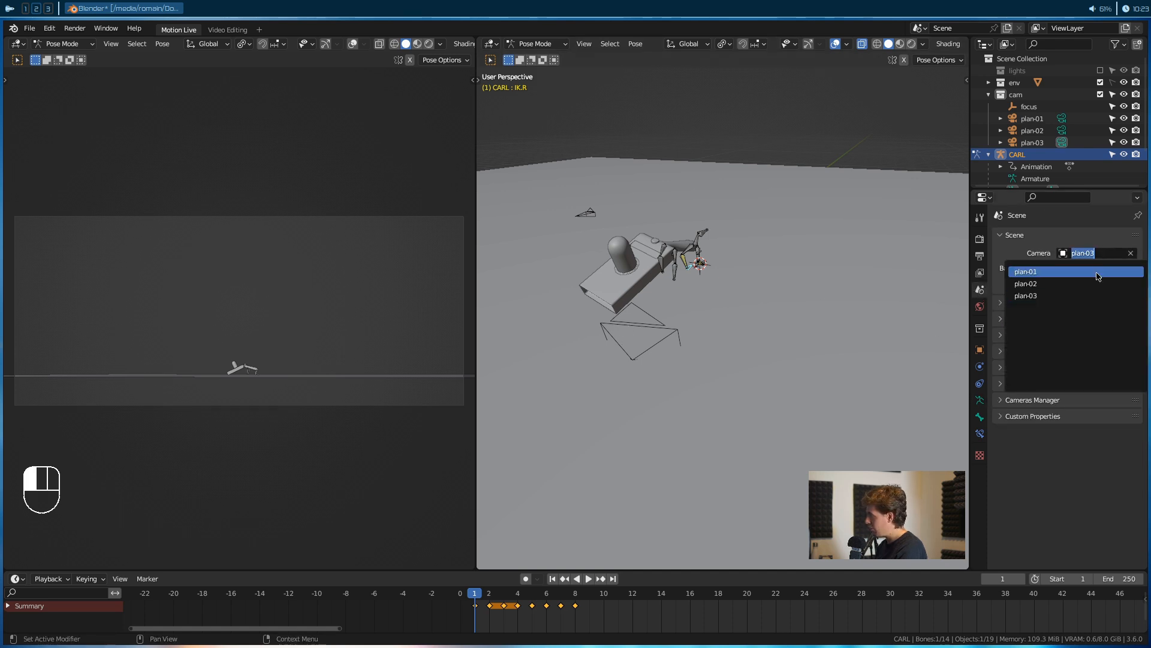
left_click(1097, 269)
left_click(1083, 252)
left_click(1089, 282)
left_click(1083, 253)
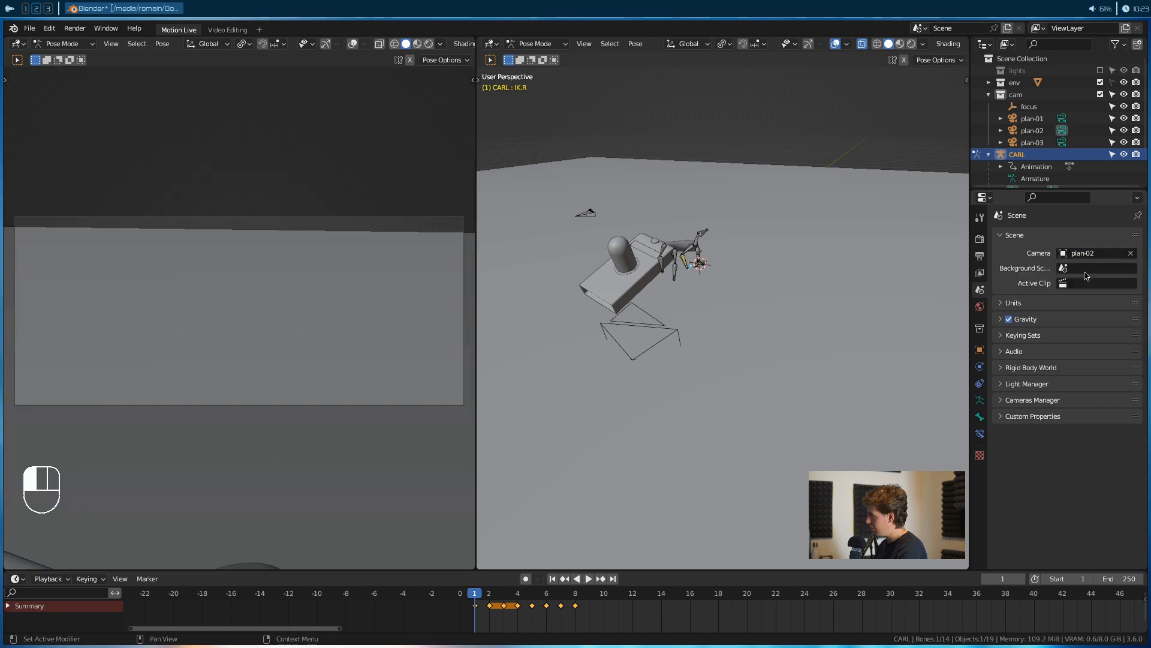
left_click(1088, 295)
left_click(1101, 252)
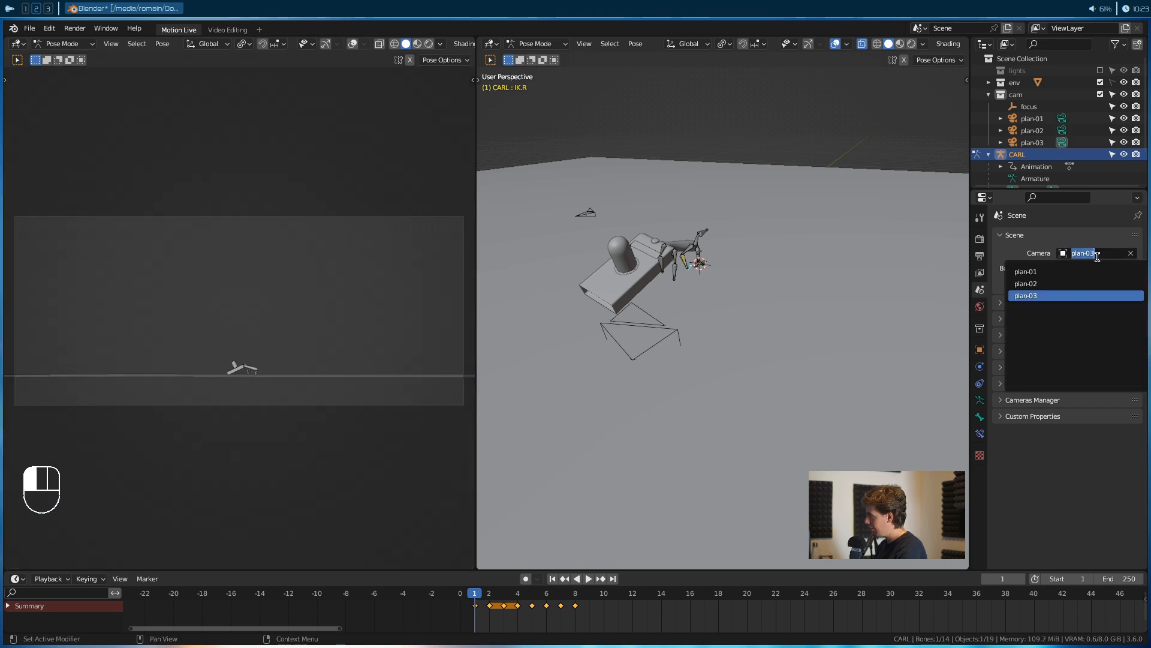
left_click(1088, 270)
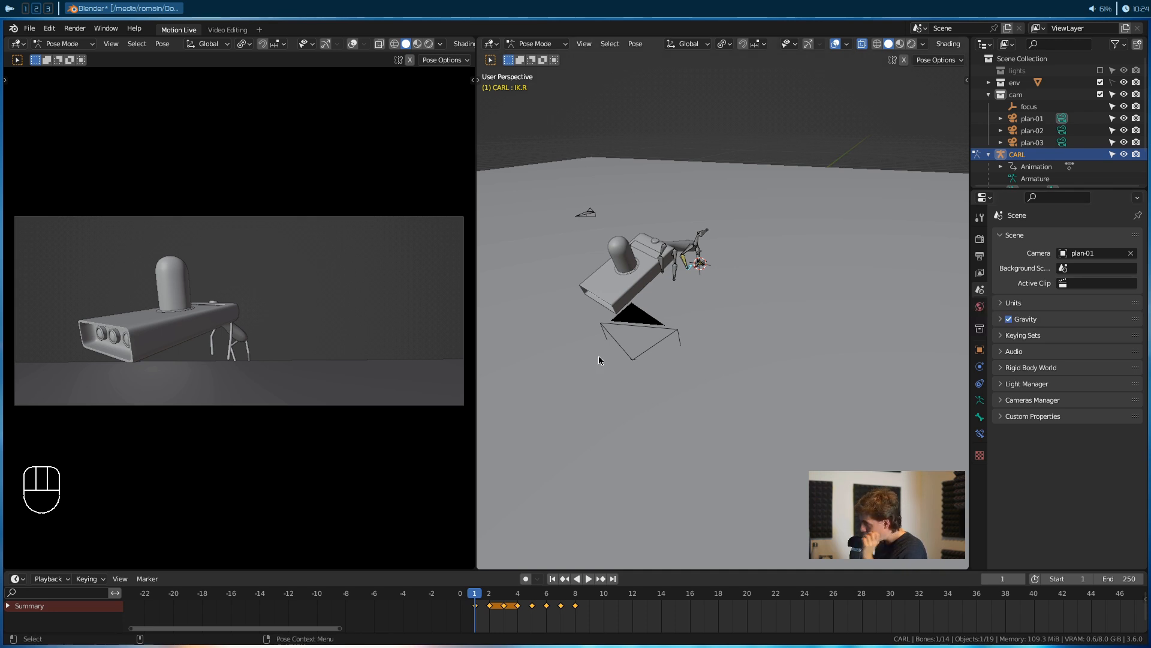
Select all bones of the CARL armature
scroll(673, 334, "up", 5)
key("s")
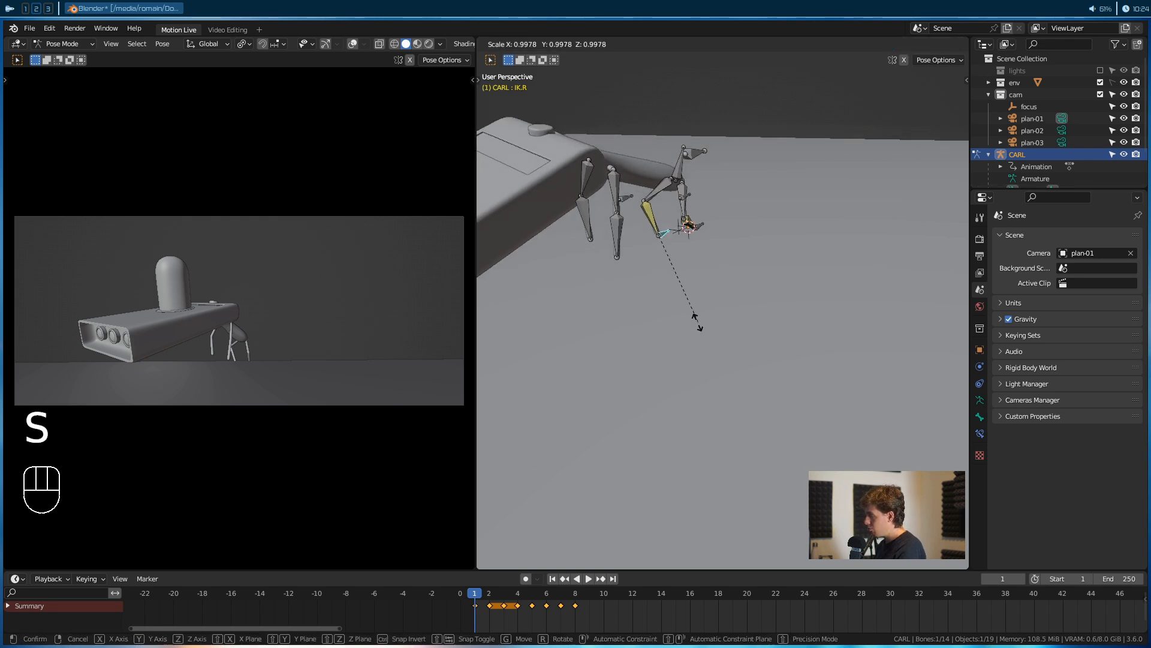
left_click(701, 301)
key("a")
middle_click_drag(660, 303, 689, 141)
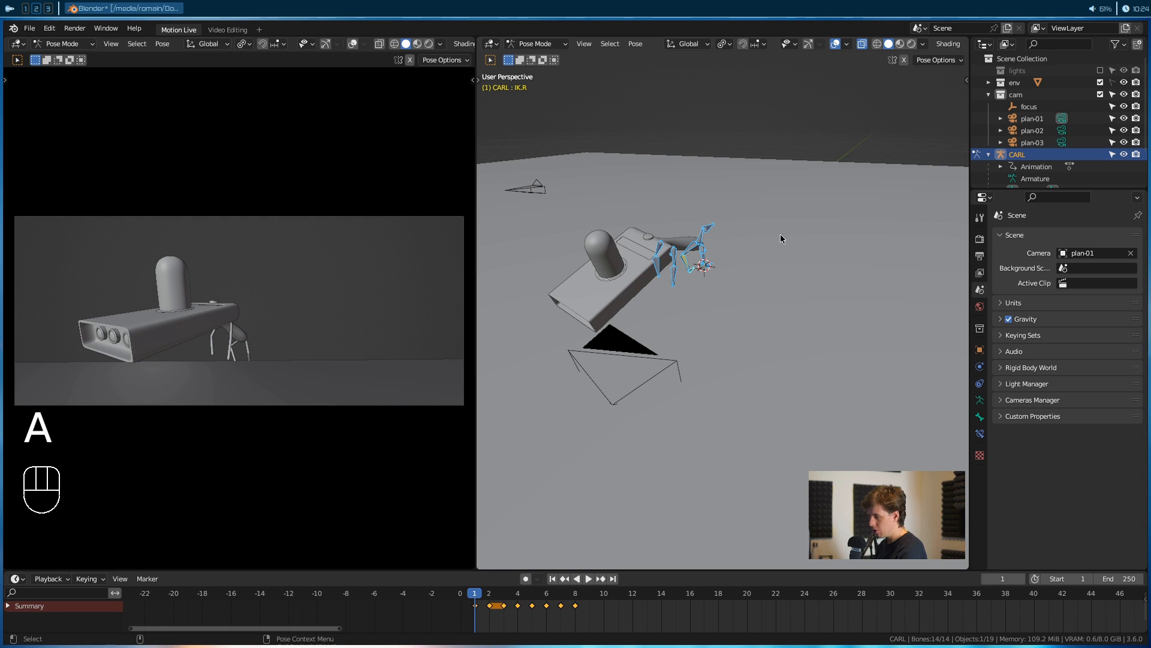
Select every keyframe except the first one and move them to frames 70 through 76
scroll(643, 620, "up", 3)
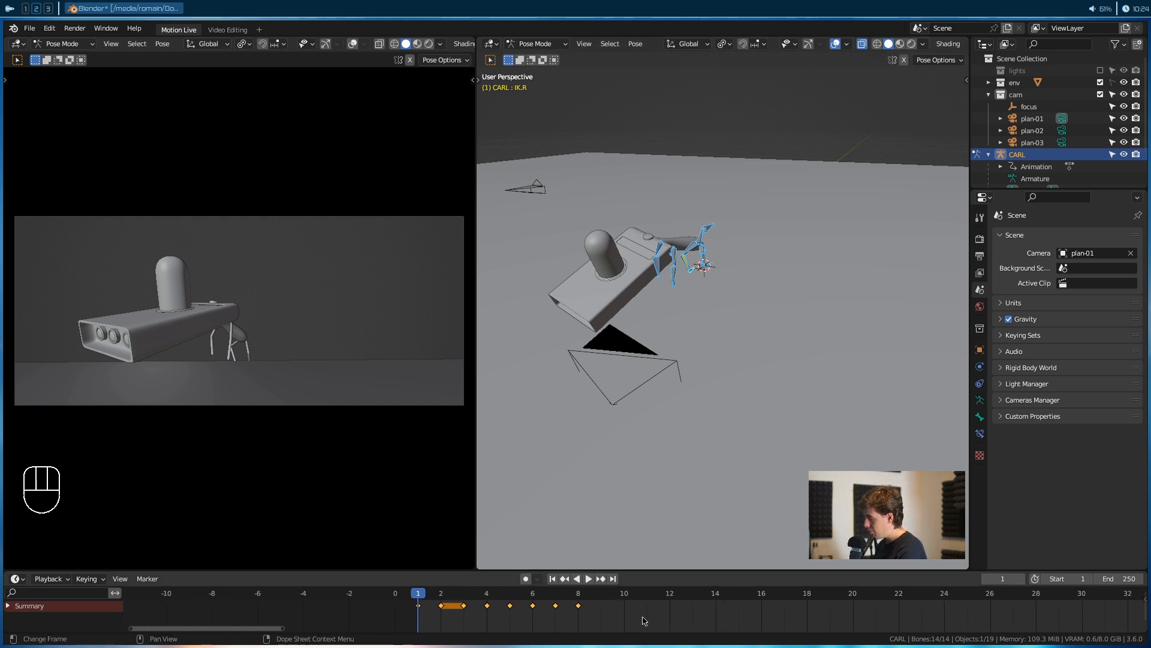
scroll(440, 606, "down", 3)
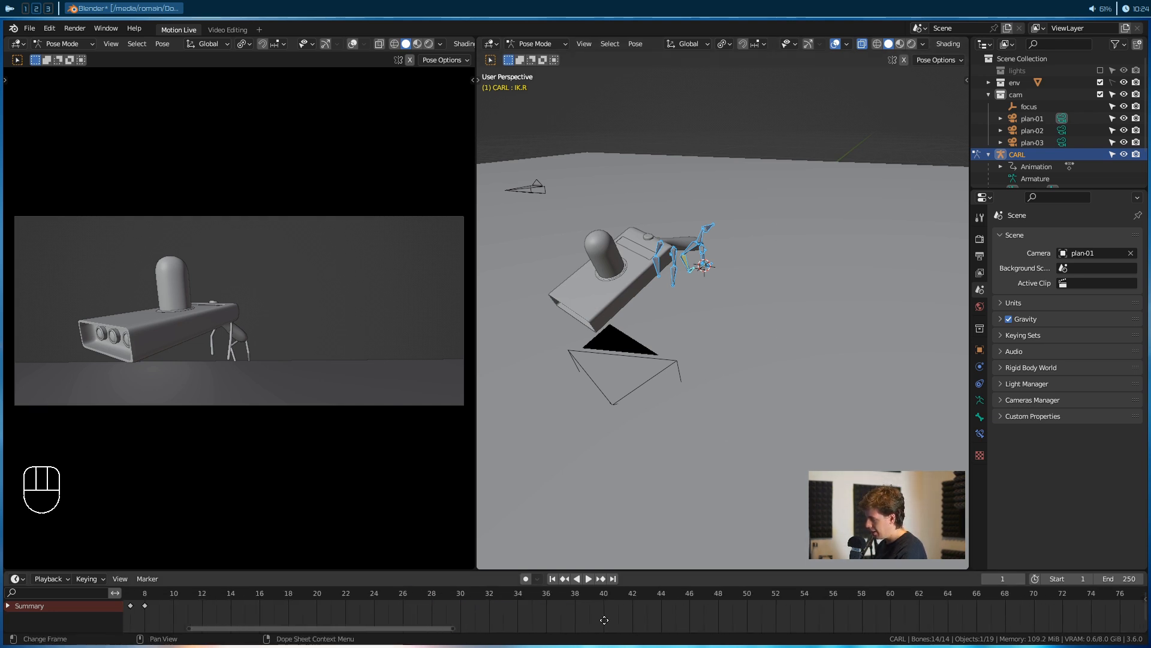
left_click_drag(465, 619, 326, 605)
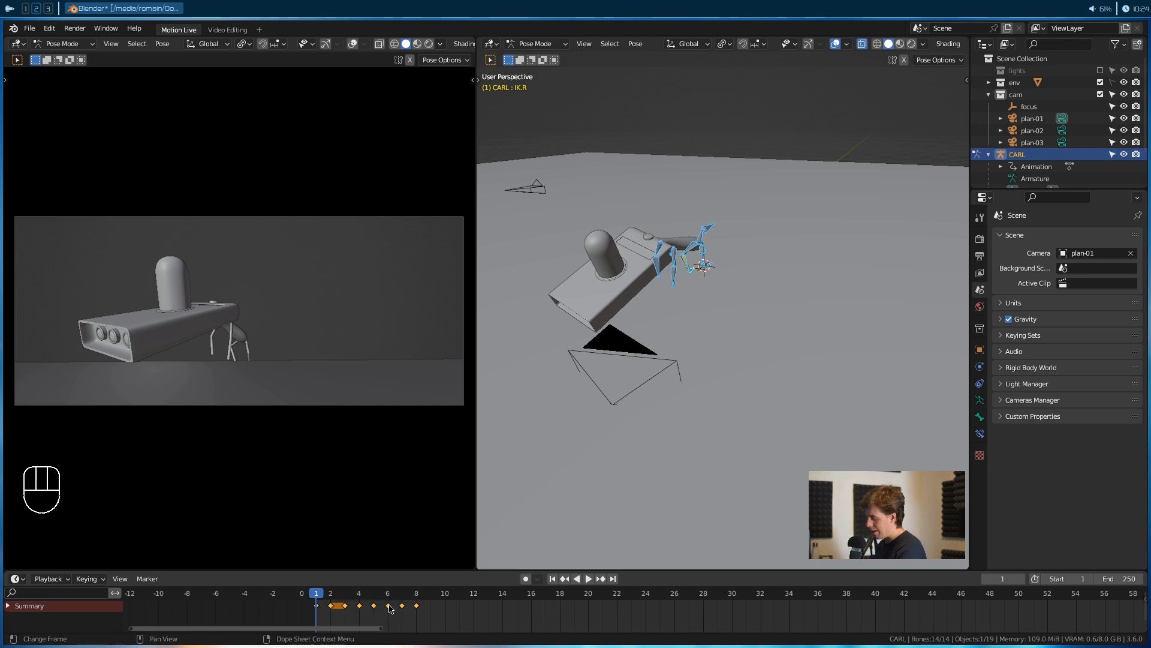
key("g")
left_click(355, 611)
mouse_move(320, 598)
left_mouse_down()
mouse_move(401, 612)
mouse_move(318, 617)
left_mouse_up()
scroll(546, 623, "down", 6)
scroll(546, 623, "down", 3)
key("g")
left_click(563, 616)
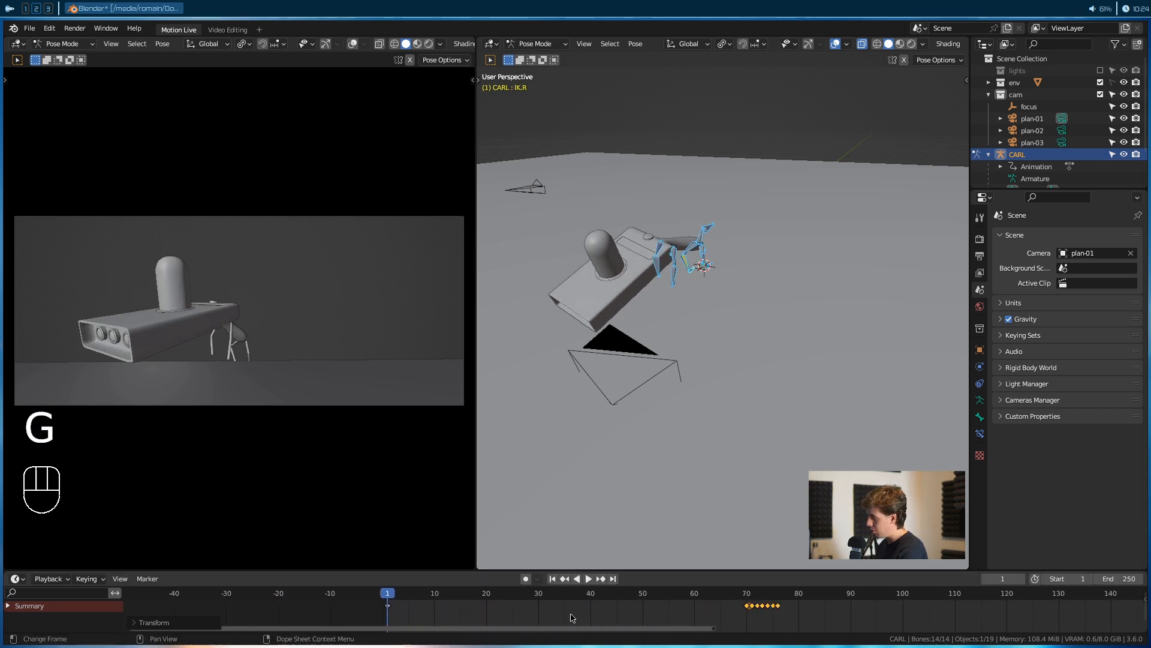
Preview the slow opening movement and shift all keyframes after frame 1 to frames 77 through 83
key("space")
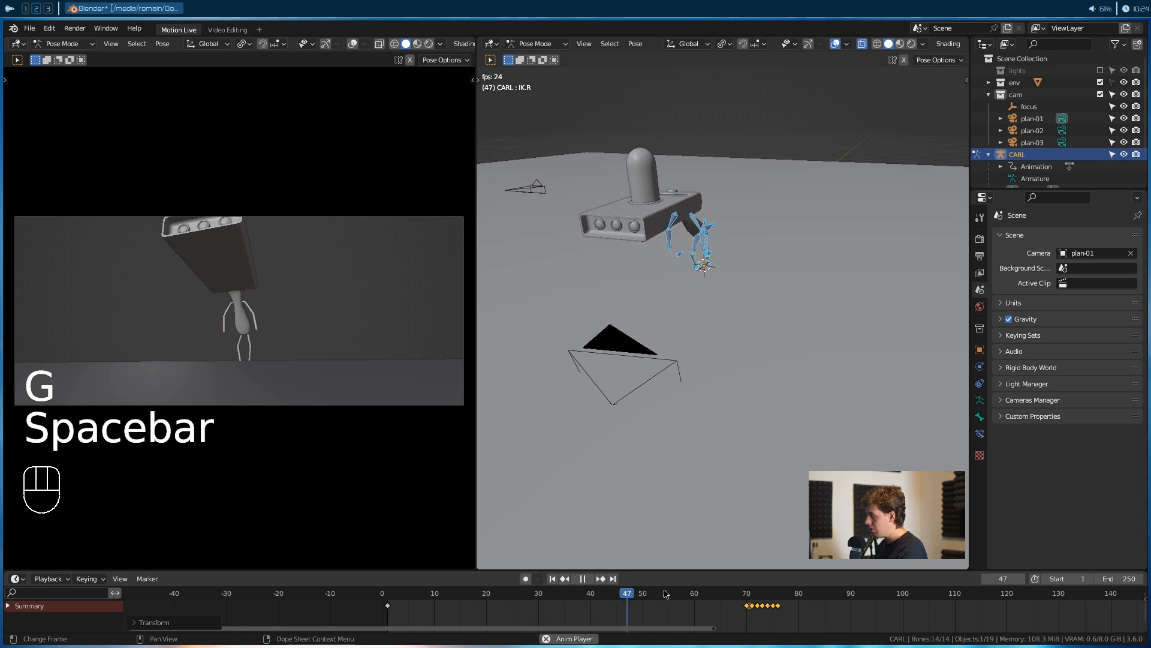
key("space")
middle_click_drag(736, 608, 639, 609)
left_click_drag(658, 592, 296, 620)
key("g")
left_click(558, 617)
Play and scrub the retimed animation, then move the keyframes following frame 77 so they start at frame 85
key("space")
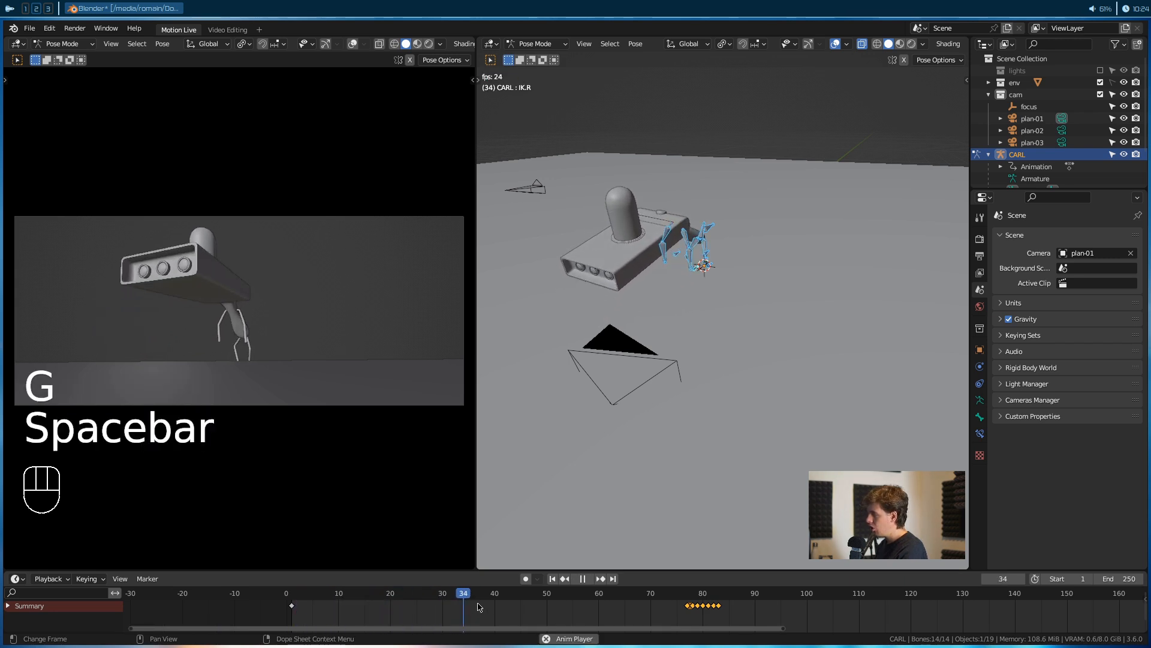
key("space")
middle_click_drag(628, 601, 434, 602)
scroll(479, 602, "up", 7)
left_click_drag(464, 598, 394, 602)
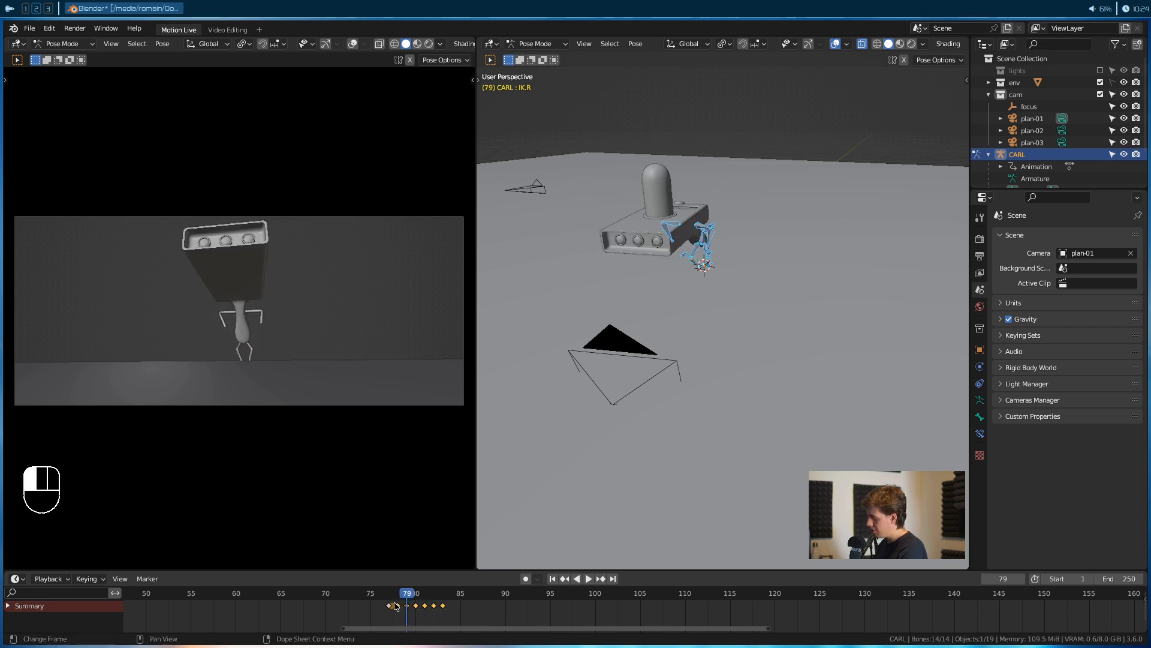
key("g")
left_click(468, 609)
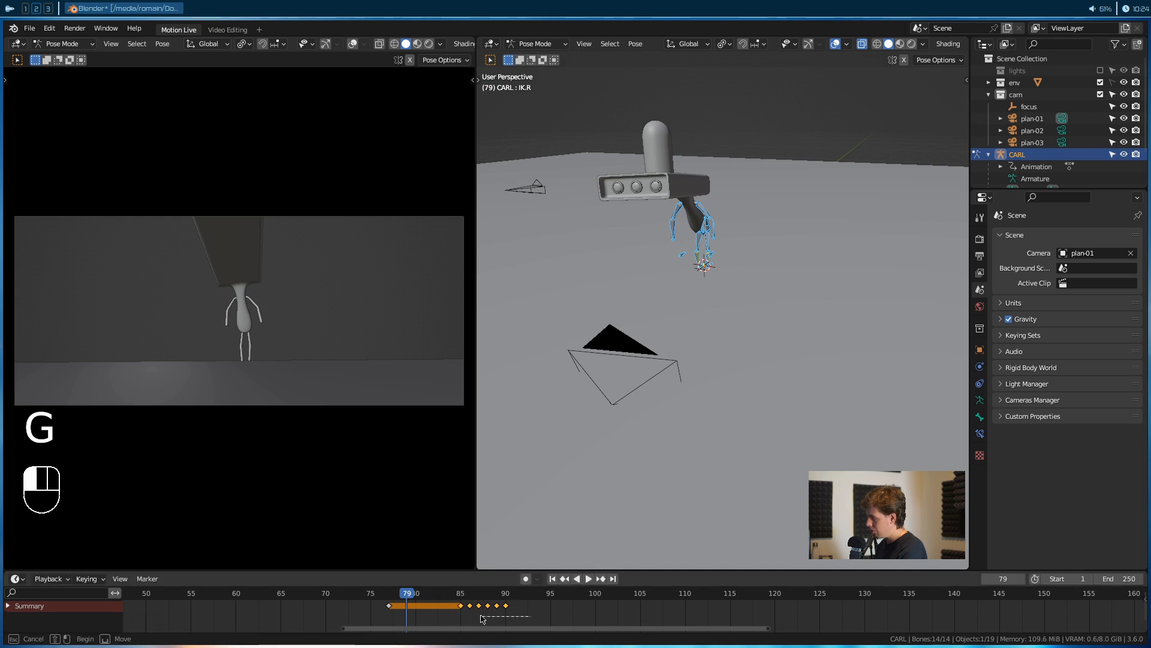
Move the last five keyframes to frames 98 through 102 and the keyframe at frame 85 to frame 90
key("g")
left_click(584, 607)
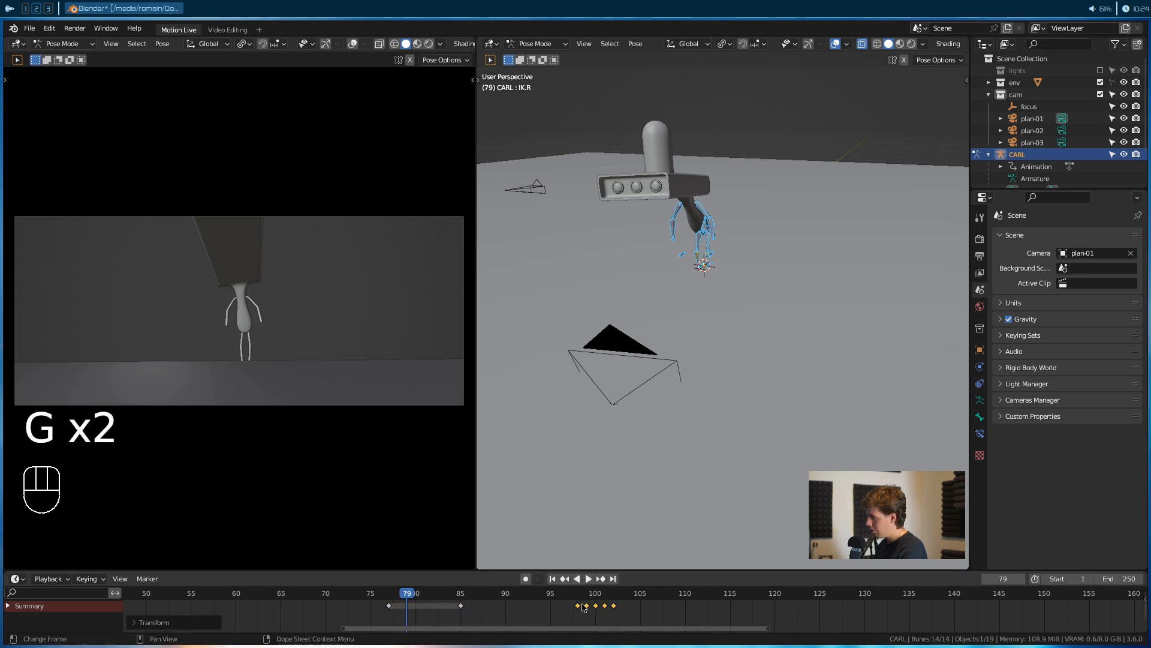
left_click(461, 607)
key("g")
left_click(506, 611)
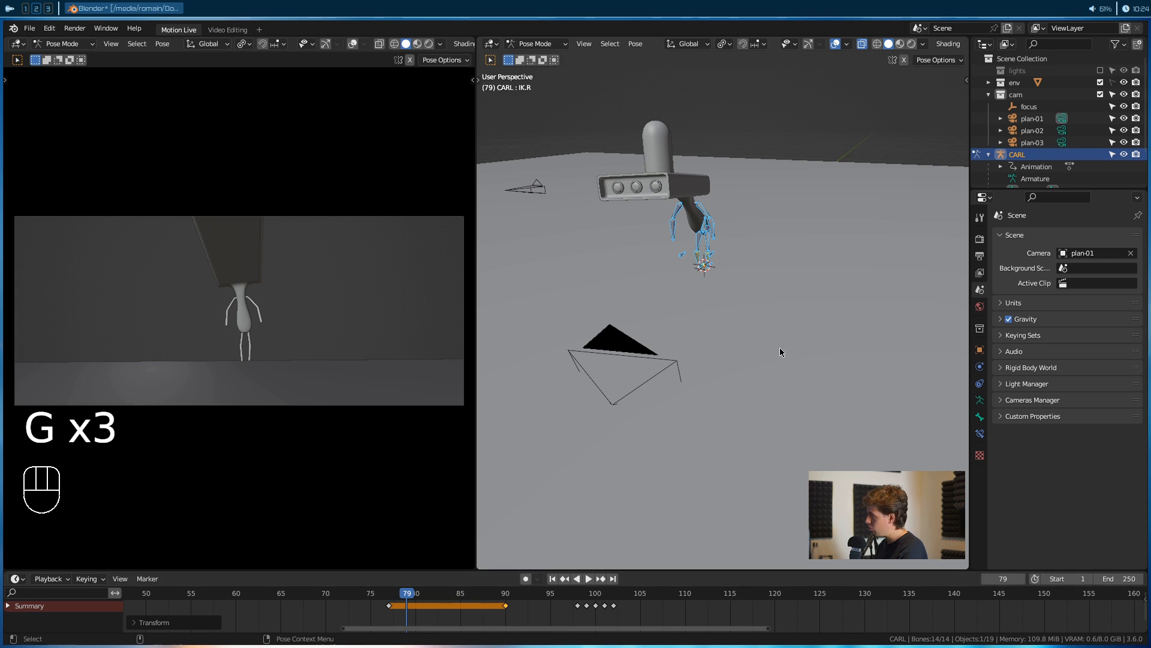
Set the scene camera to plan-02 and scrub through the retimed keyframes to check the framing
left_click(1078, 258)
left_click(1032, 282)
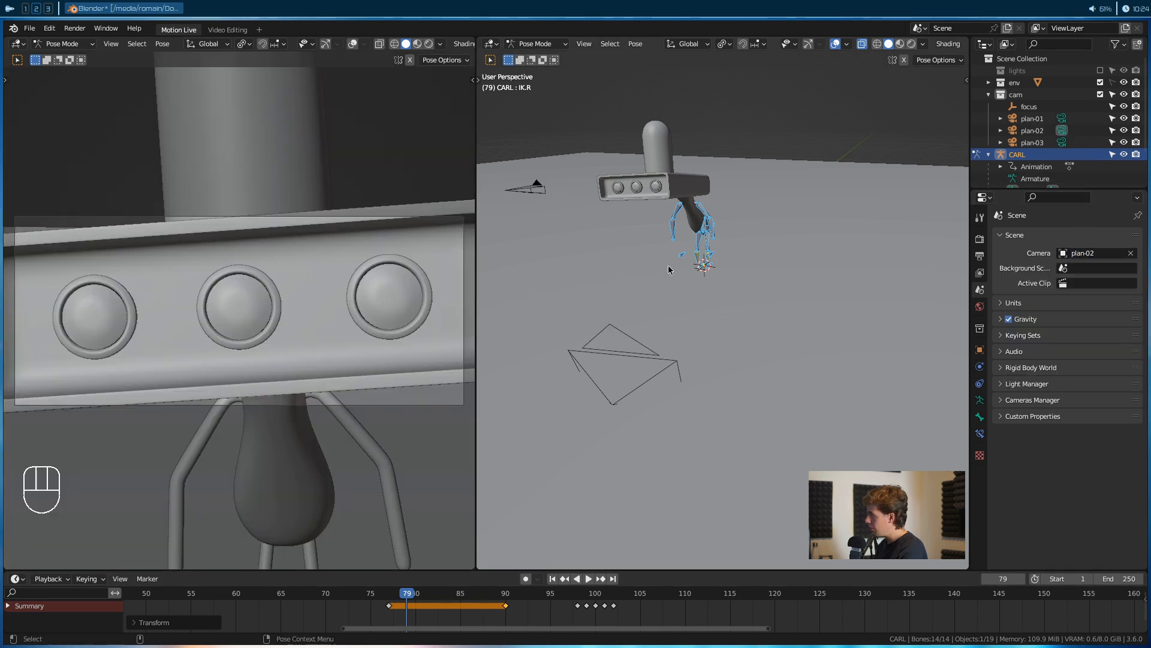
key("space")
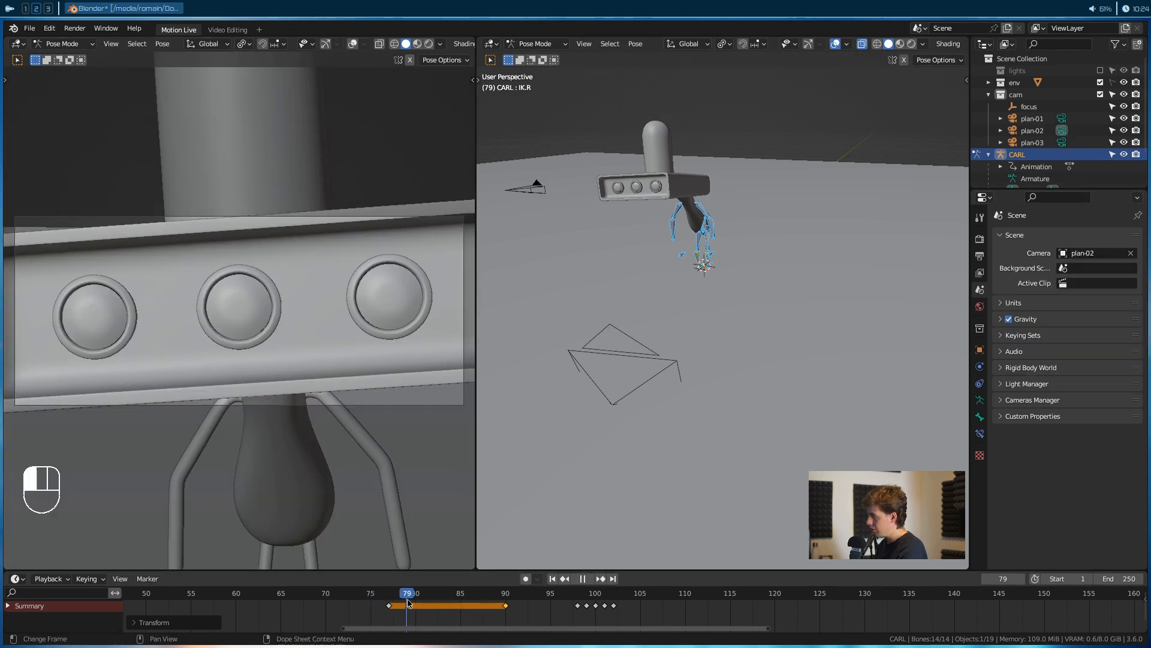
left_click_drag(451, 604, 515, 604)
middle_click_drag(568, 618, 445, 628)
left_click_drag(402, 601, 444, 603)
Move the last five keyframes to frames 125 through 129 and play the animation from before the keyframe at frame 90
left_click_drag(512, 616, 448, 603)
key("g")
left_click(691, 608)
scroll(645, 611, "down", 4)
left_click_drag(521, 598, 471, 593)
key("space")
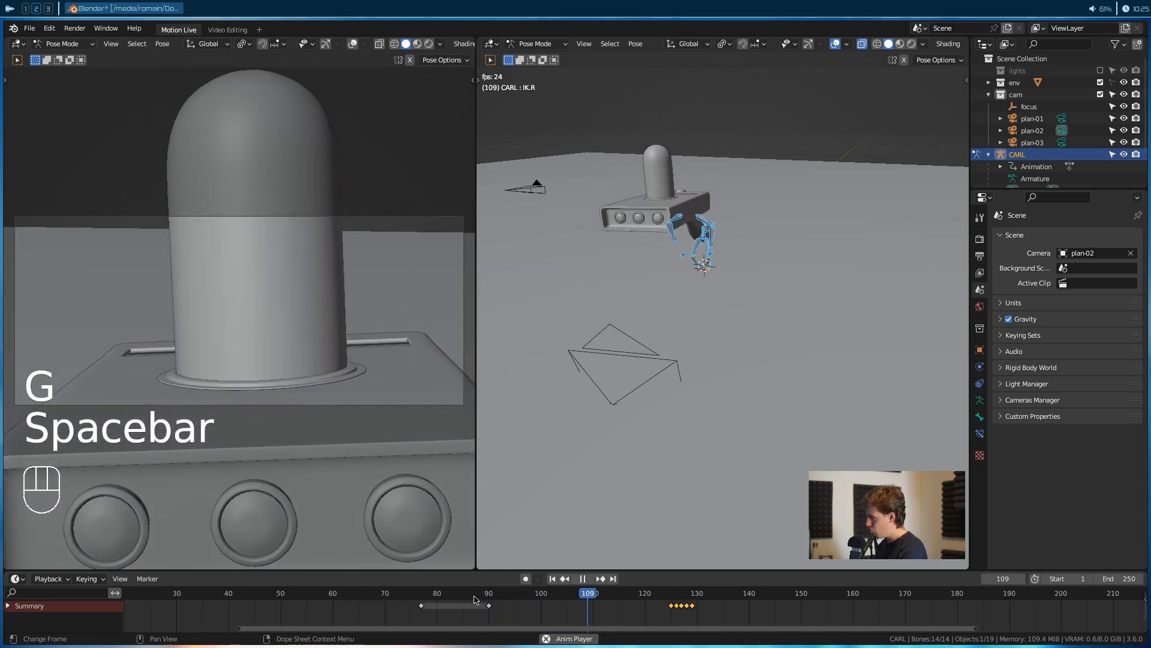
Retime the jump keyframes on the timeline, placing the second at frame 130 and the third at frame 134
key("space")
middle_click_drag(643, 599, 599, 601)
left_click_drag(634, 596, 624, 598)
middle_click_drag(655, 603, 561, 603)
scroll(560, 604, "up", 6)
left_click_drag(548, 622, 519, 595)
key("g")
left_click(519, 602)
key("g")
left_click(514, 603)
key("g")
left_click(541, 602)
Set the scene camera to plan-03 and move the fourth jump keyframe to frame 137
left_click(1073, 257)
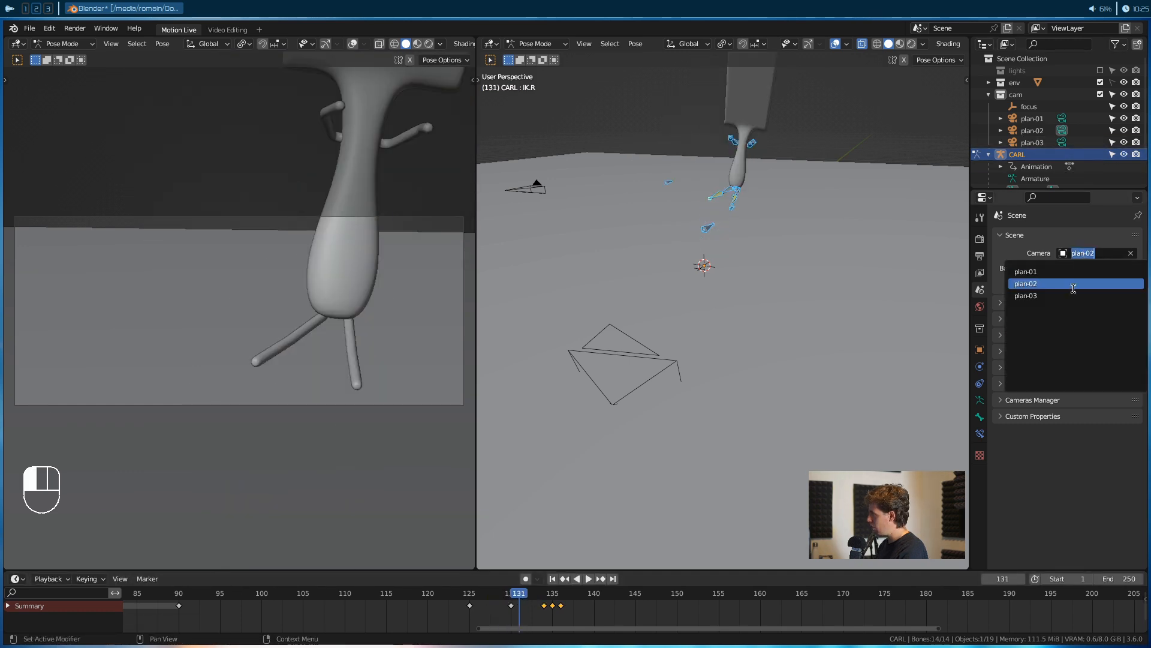
left_click(1079, 295)
left_click_drag(520, 597, 580, 613)
key("g")
left_click(565, 602)
mouse_move(578, 609)
left_mouse_down()
mouse_move(474, 621)
mouse_move(580, 621)
left_mouse_up()
left_click(577, 606)
Move the last jump keyframe to frame 147 and review the motion between frames 129 and 137
key("g")
left_click(634, 610)
left_click_drag(516, 621, 453, 622)
key("space")
key("space")
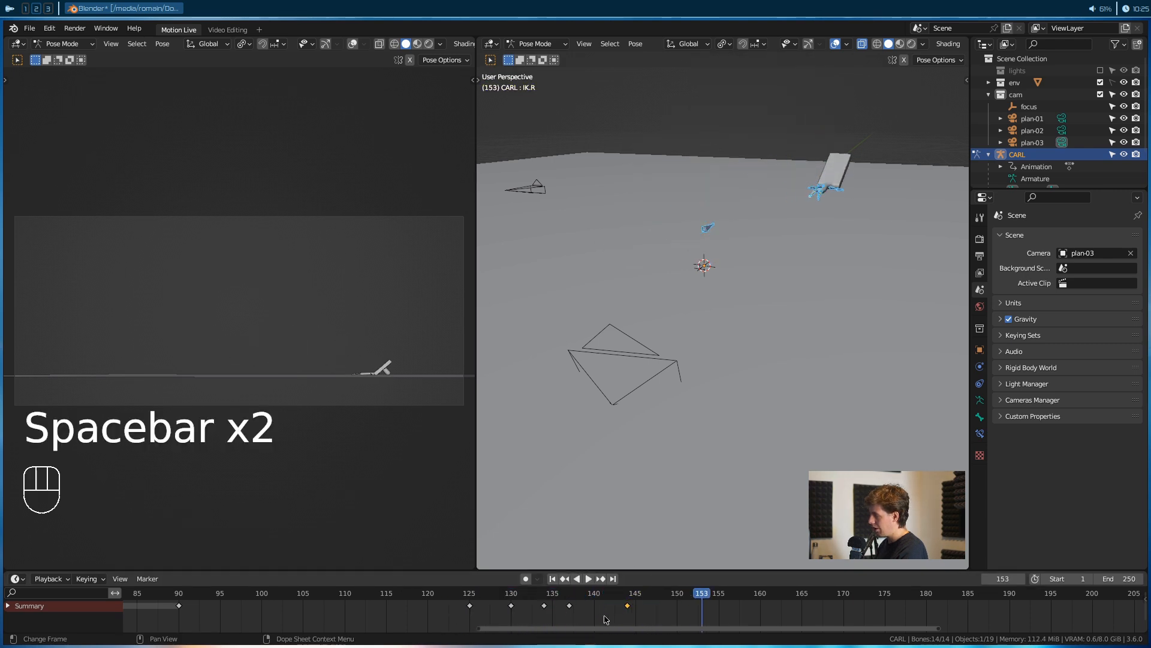
key("g")
left_click(538, 615)
left_click_drag(538, 614, 504, 618)
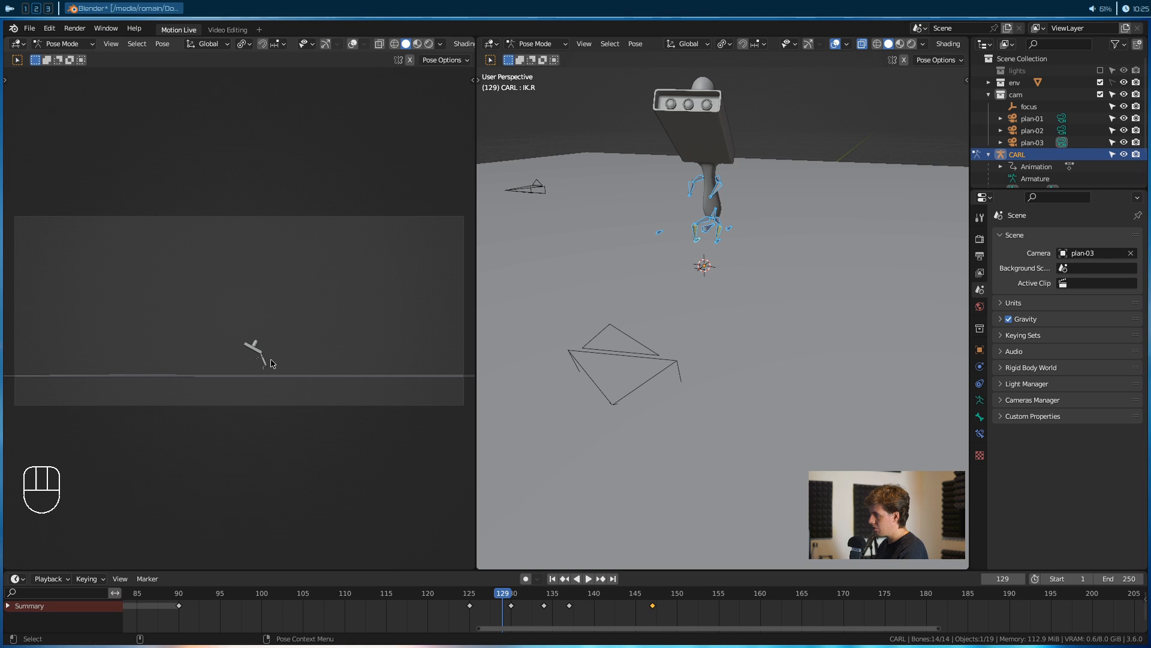
left_click_drag(501, 600, 567, 604)
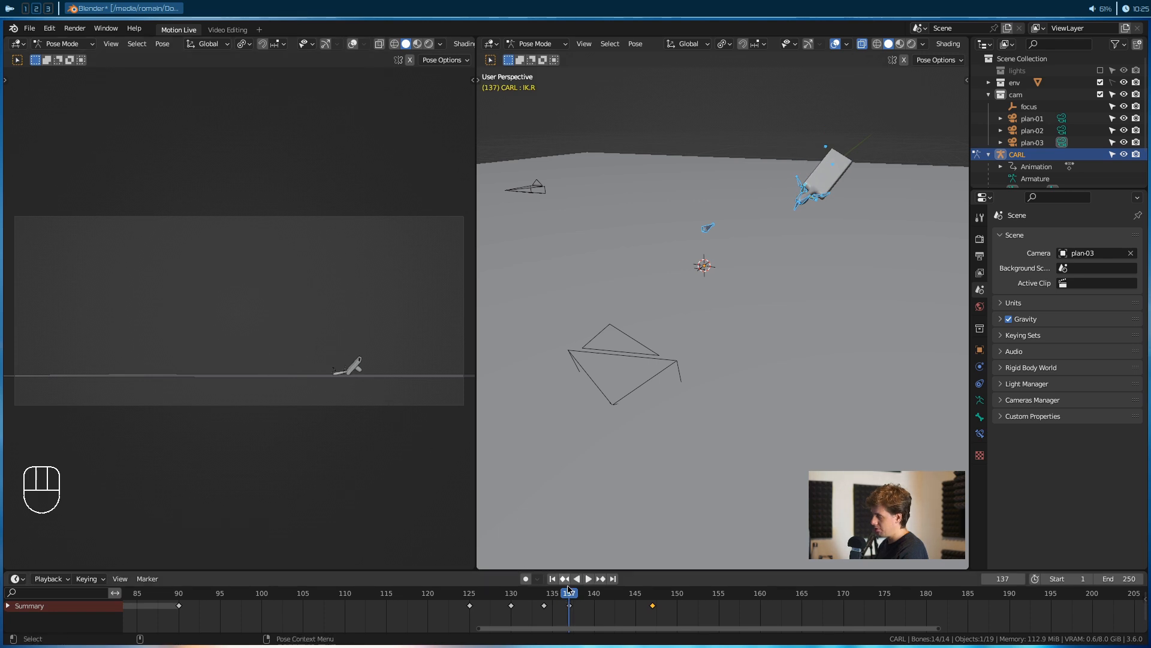
left_click_drag(734, 323, 666, 319, "alt")
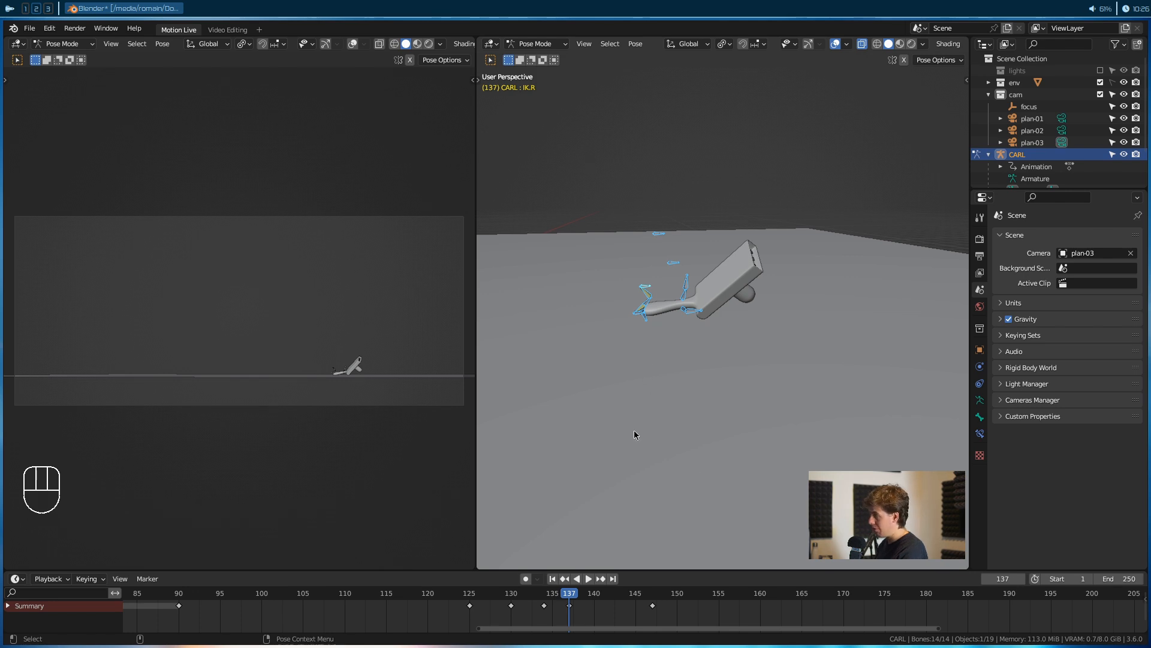
Split the free 3D viewport into upper and lower areas and make the upper one a Graph Editor
left_click_drag(687, 622, 564, 603)
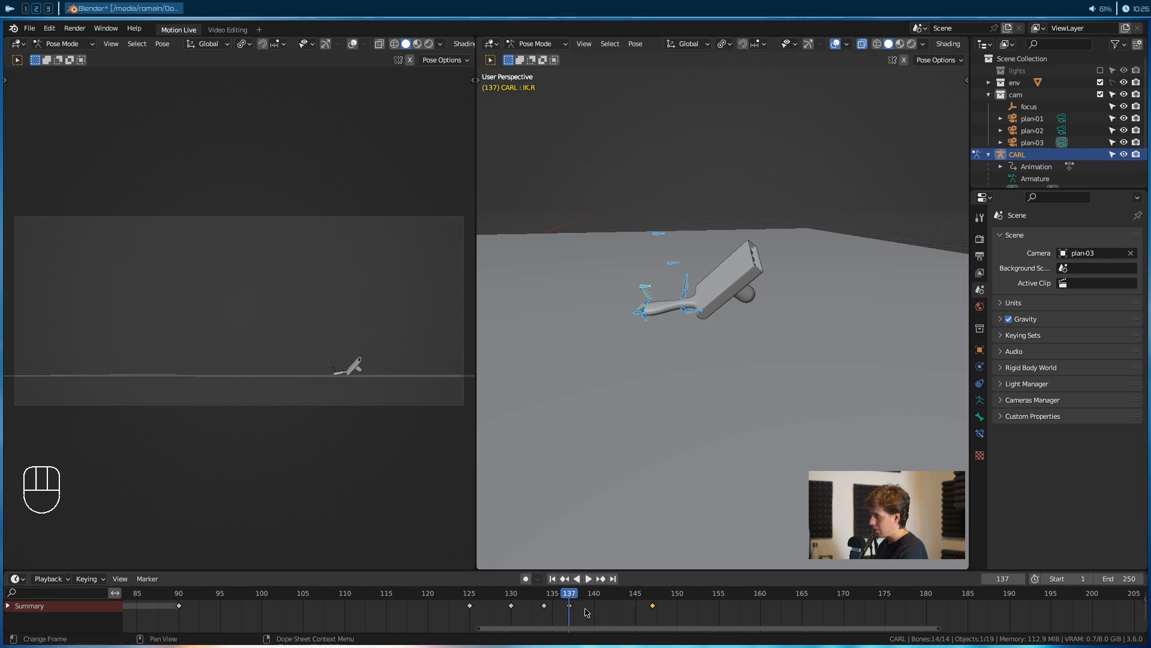
left_click_drag(479, 39, 499, 268)
left_click(493, 44)
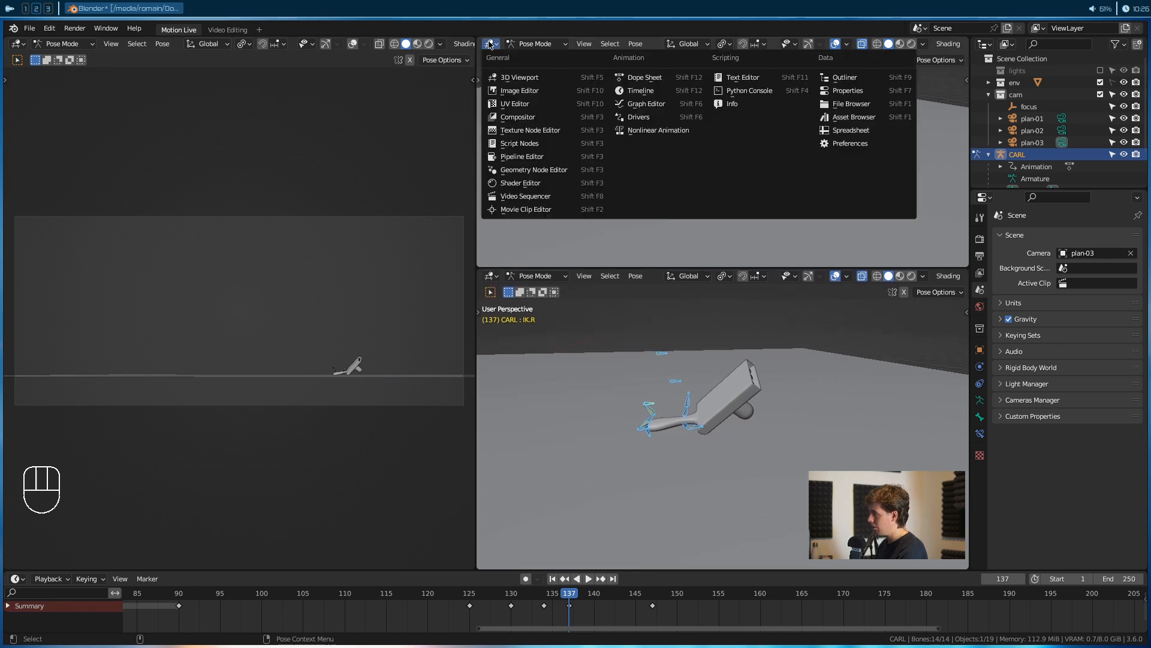
left_click(624, 108)
Select only CARL's two leg IK bones, their two pole vector bones and the BODY bone
scroll(689, 464, "up", 6)
middle_click(649, 443, "alt")
middle_click_drag(649, 443, 681, 449)
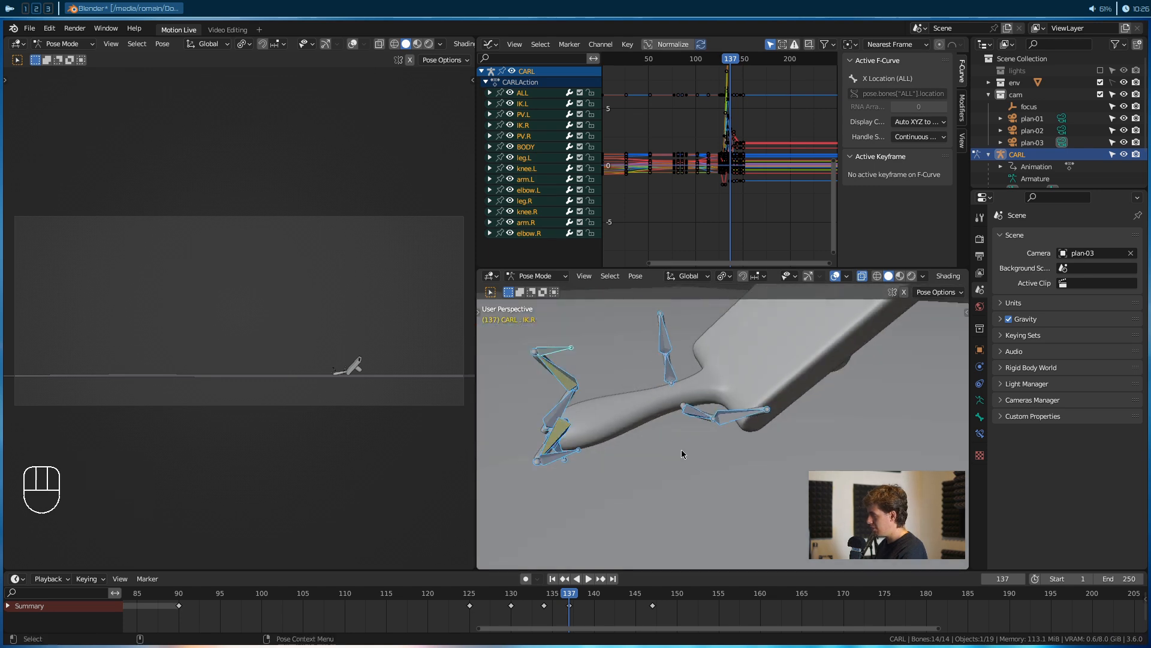
scroll(681, 450, "down", 2)
left_click(627, 447)
left_click(617, 378, "shift")
left_click(709, 312, "shift")
scroll(701, 372, "down", 6)
middle_click_drag(697, 381, 702, 380)
left_click(704, 368, "shift")
scroll(689, 420, "up", 6)
middle_click_drag(666, 473, 722, 423)
scroll(719, 423, "up", 4)
left_click(602, 430, "shift")
scroll(659, 431, "down", 6)
left_click_drag(845, 433, 727, 431, "alt")
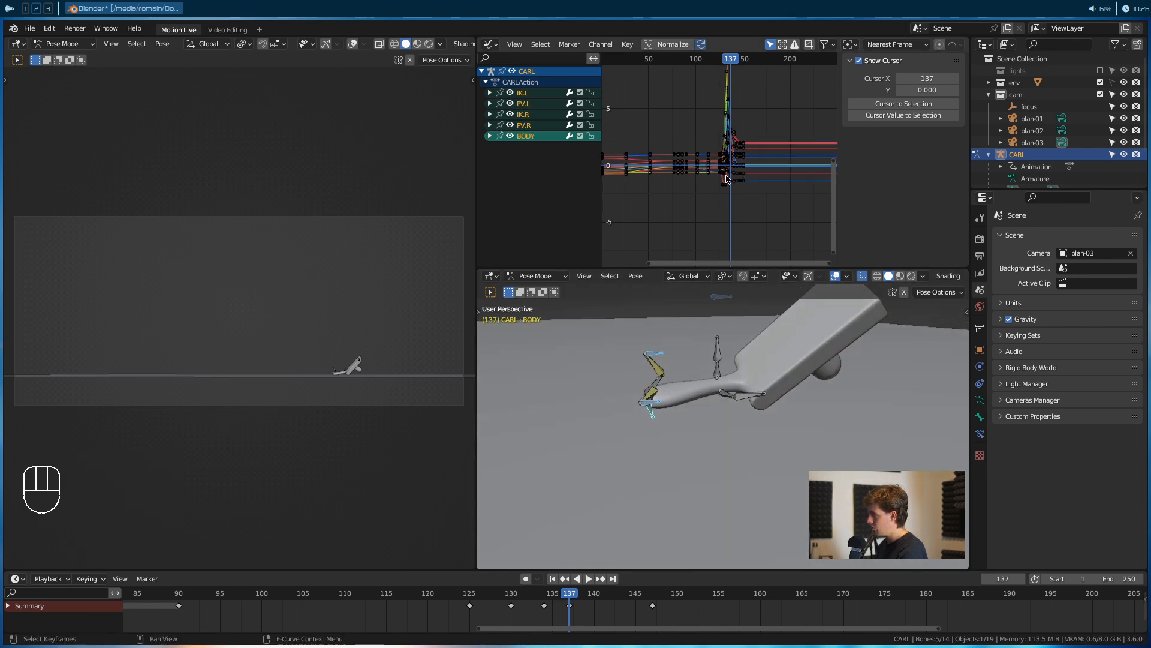
Expand the selected bones' channels and hide every curve except Y Location for each bone
left_click(489, 91, "ctrl")
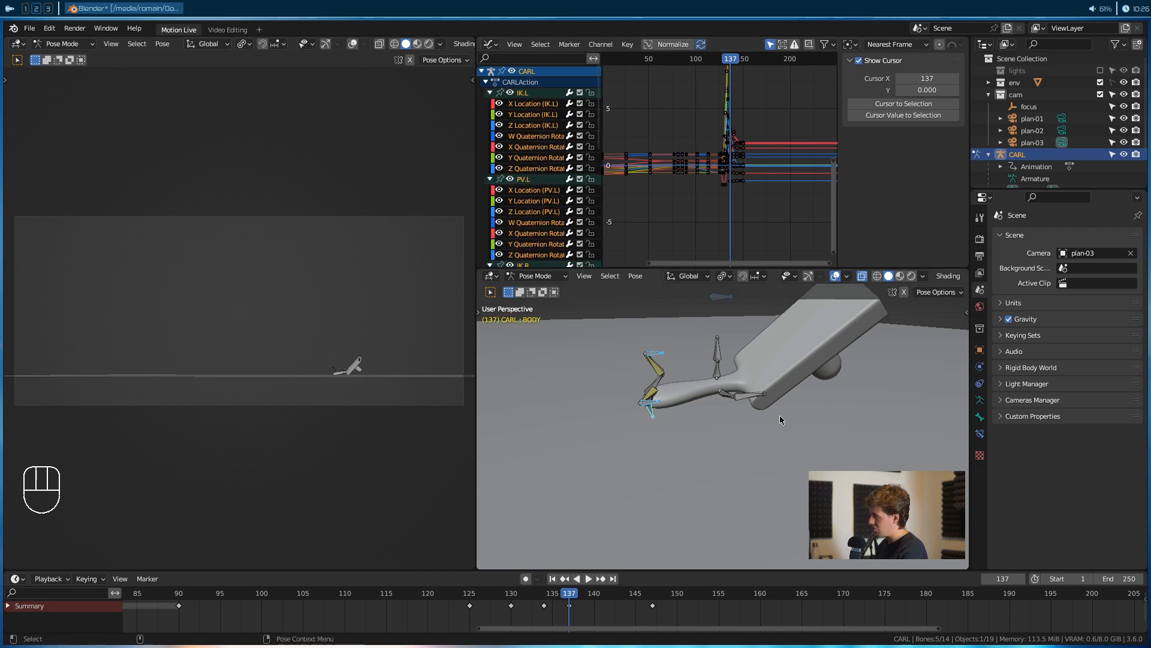
scroll(500, 166, "down", 5)
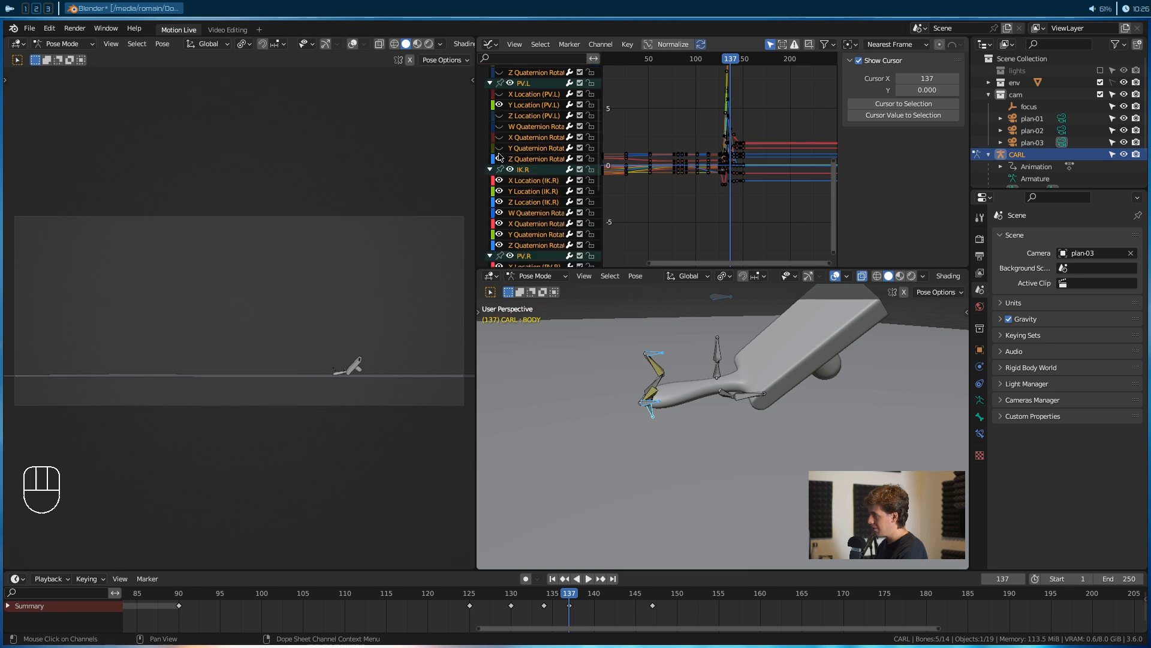
scroll(506, 175, "down", 1)
scroll(501, 223, "down", 5)
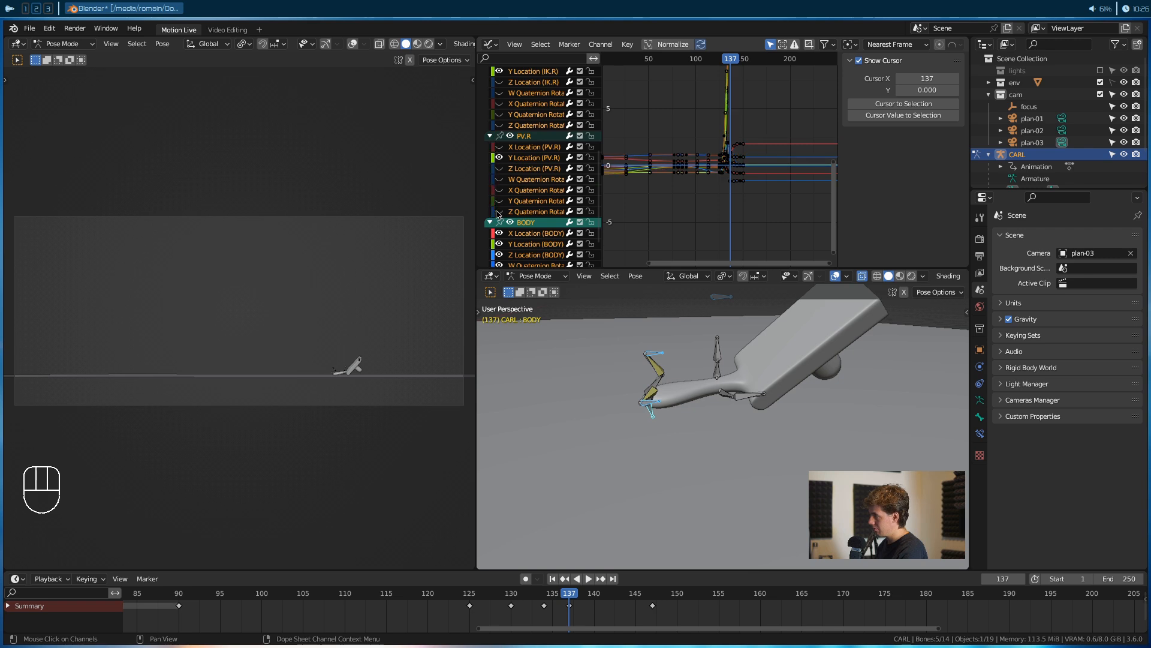
scroll(497, 214, "down", 3)
left_click_drag(500, 208, 499, 251)
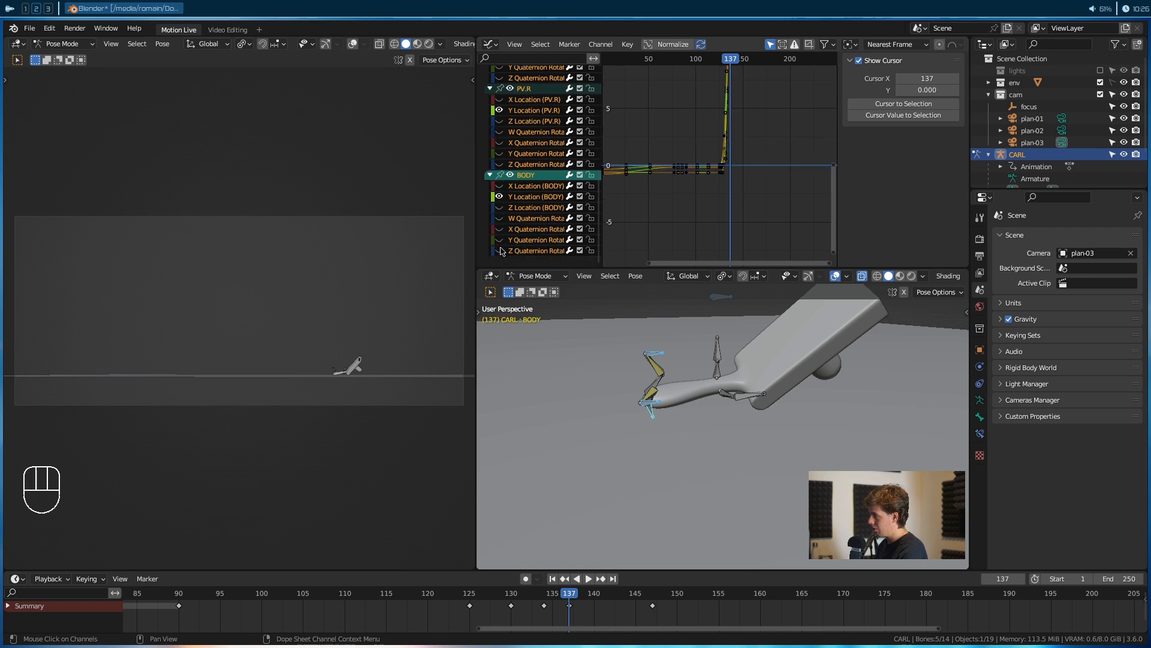
Raise the frame 137 keys of the Y Location curves along the value axis
scroll(726, 181, "down", 2)
scroll(734, 183, "down", 1)
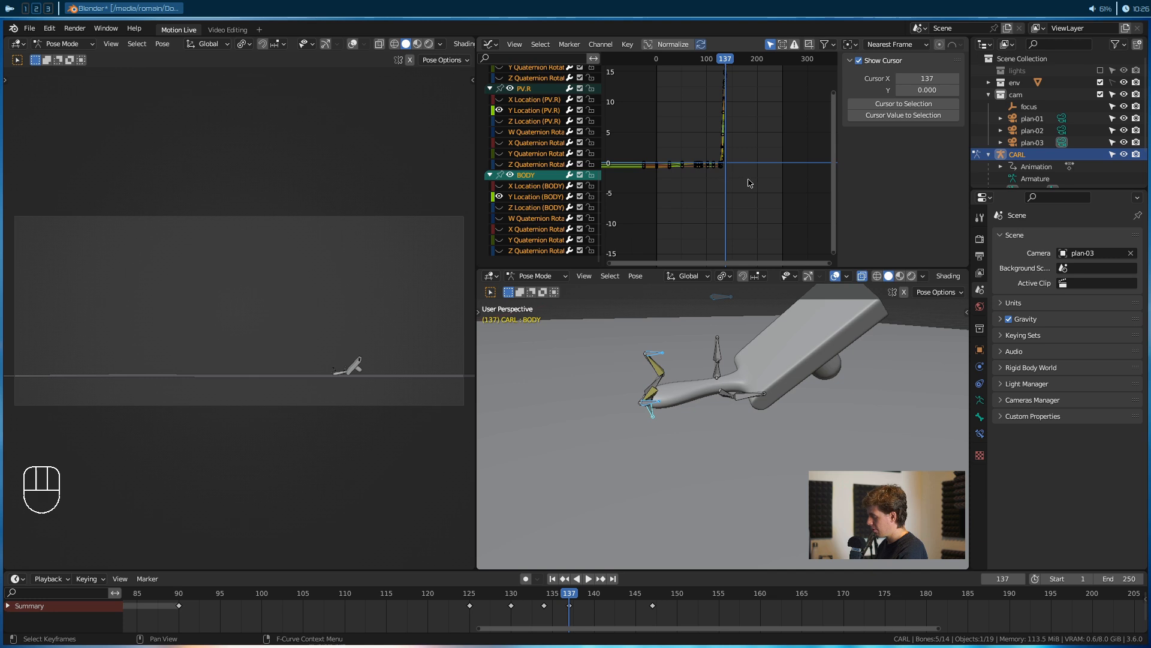
middle_click_drag(791, 180, 761, 175, "ctrl")
scroll(712, 182, "up", 6)
scroll(743, 159, "down", 9)
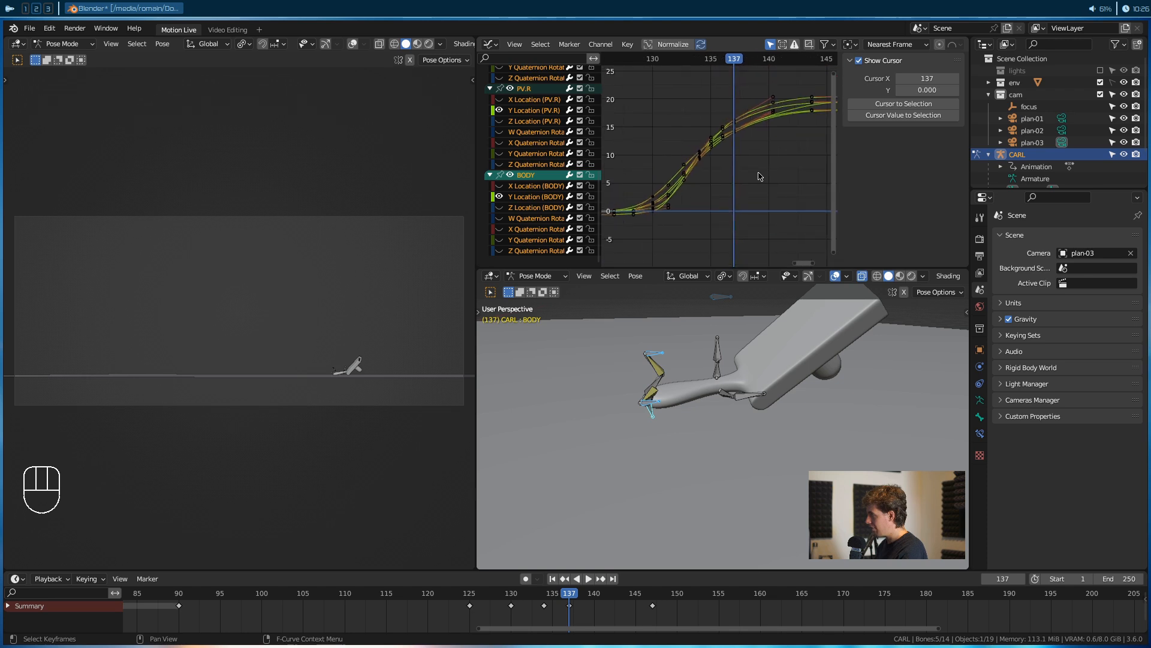
left_click(760, 176)
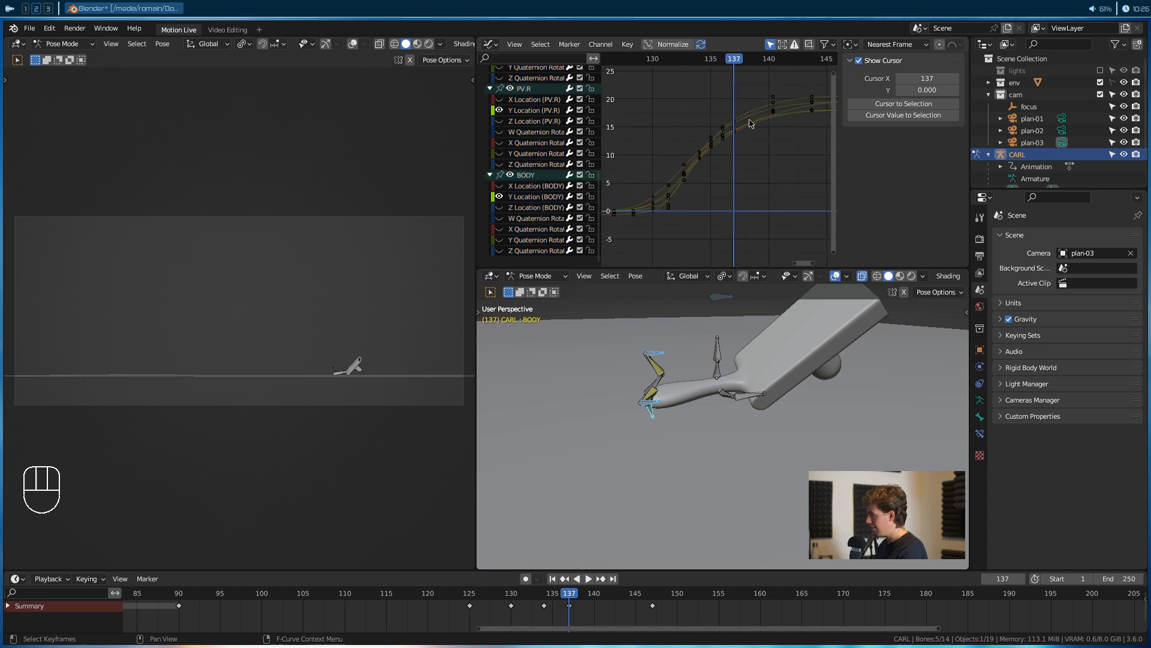
left_click_drag(735, 65, 737, 101)
key("a")
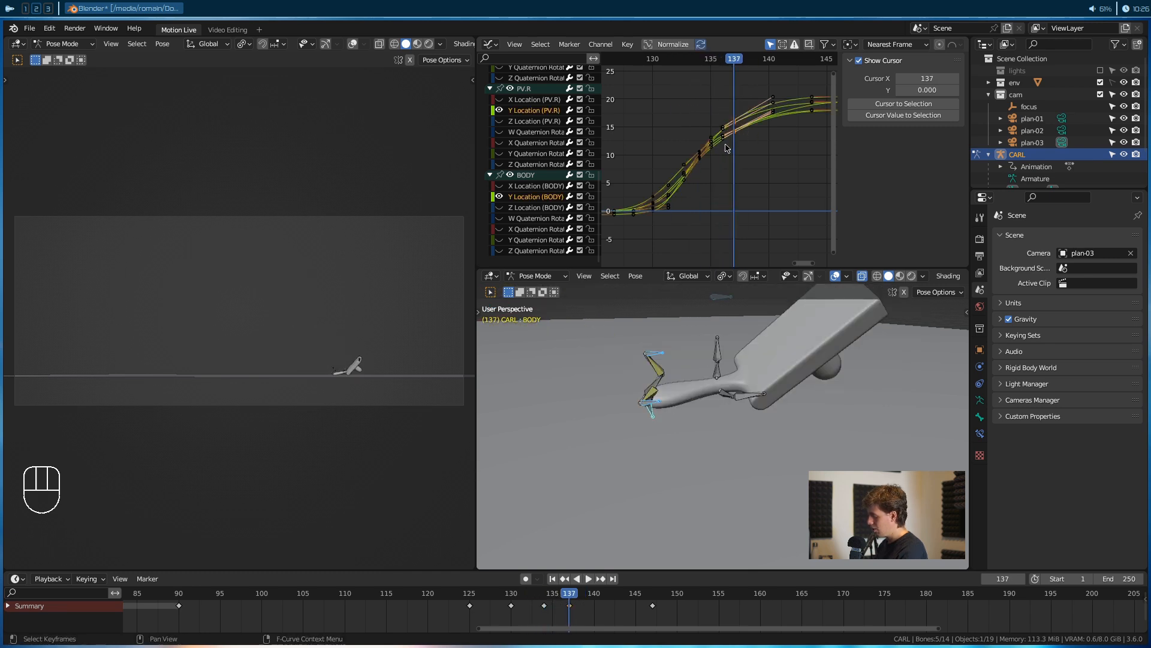
key("g")
key("y")
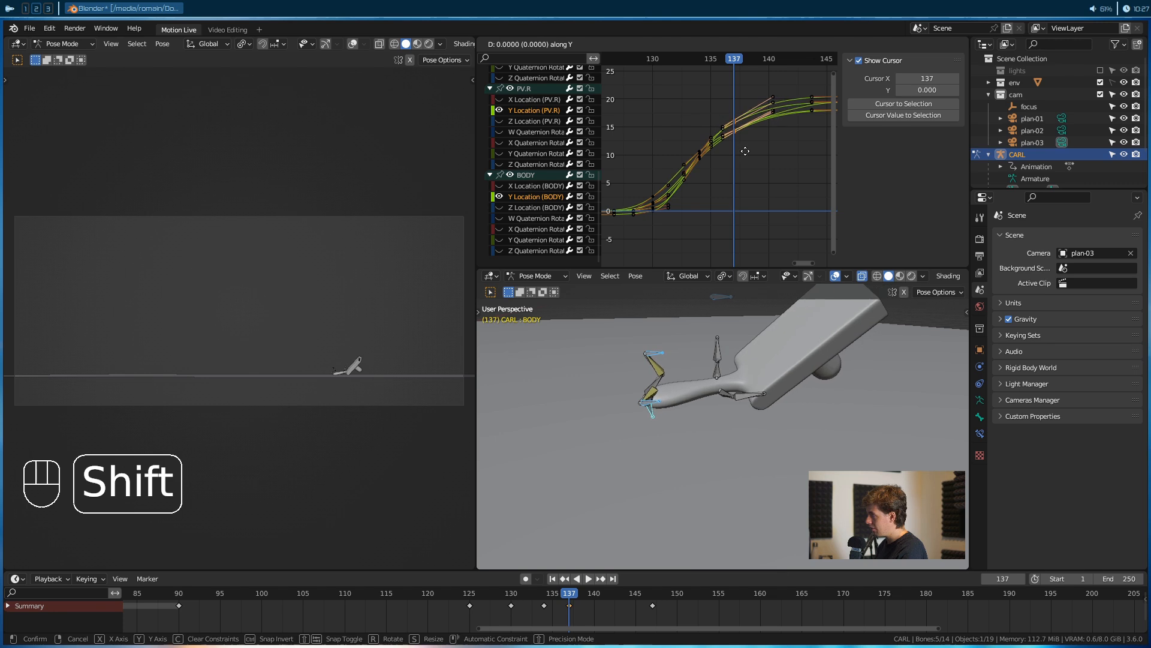
left_click(752, 98)
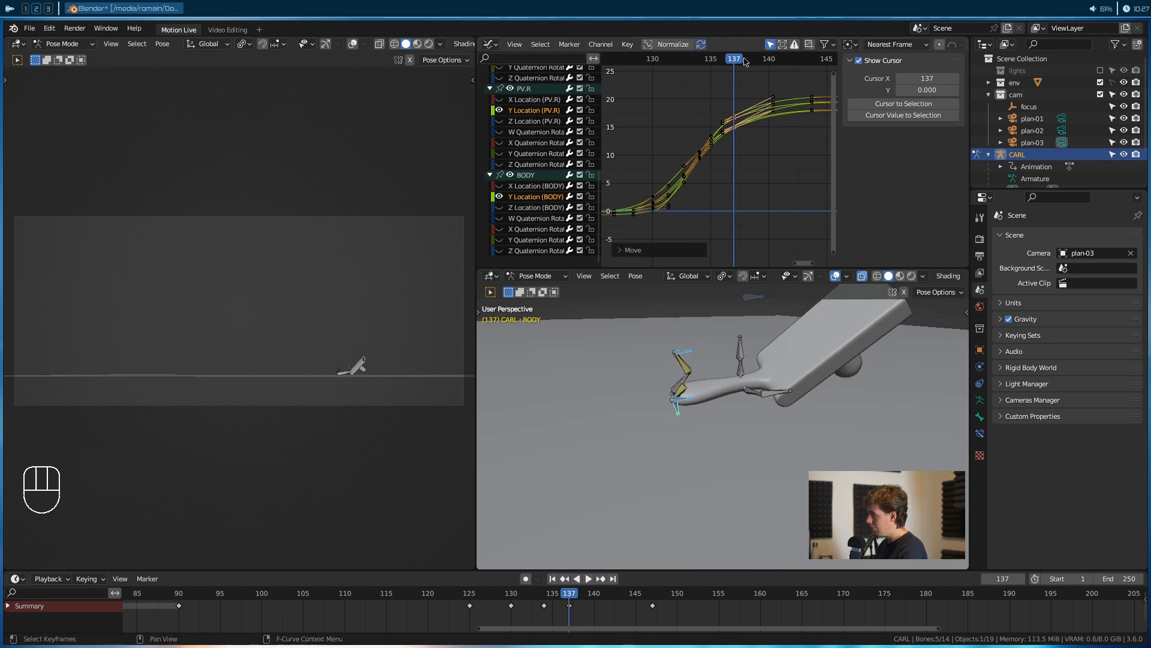
Raise the frame 137 Y Location keys further and replay the jump to check the landing speed
key("shift+ctrl+space")
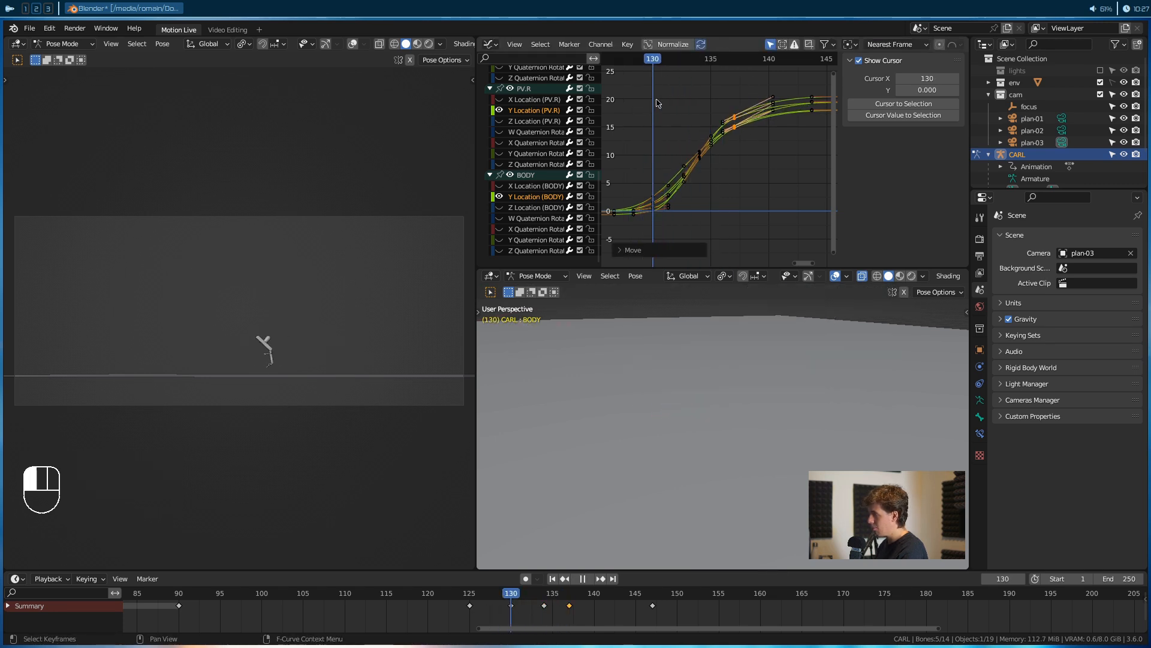
key("space")
key("g")
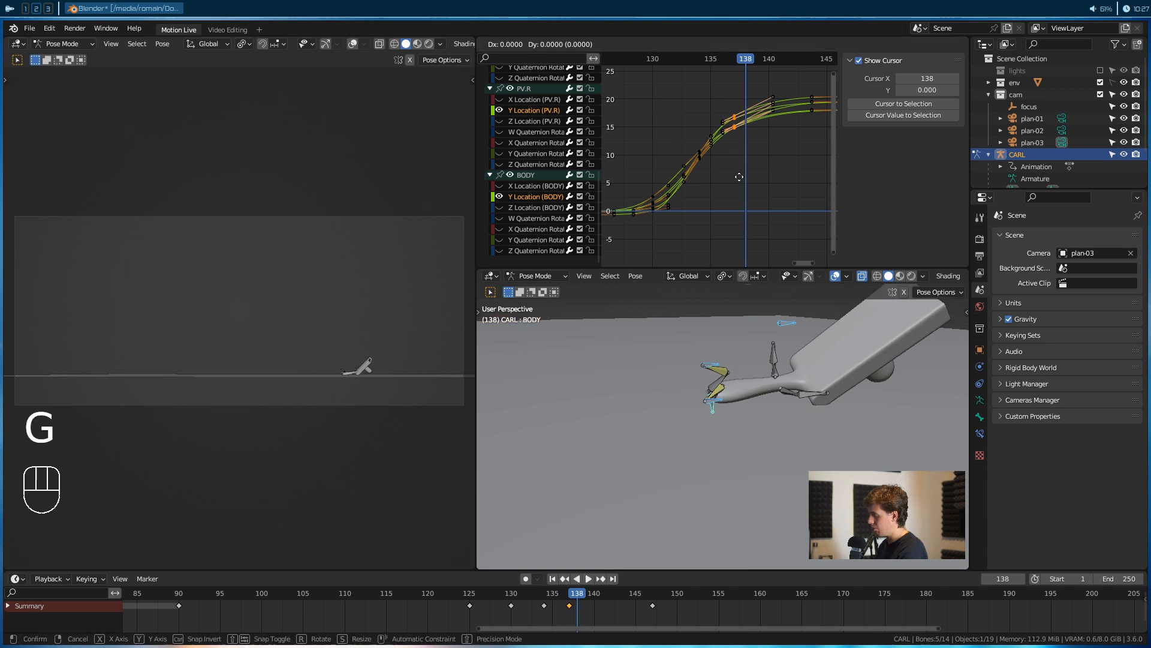
left_click(744, 173)
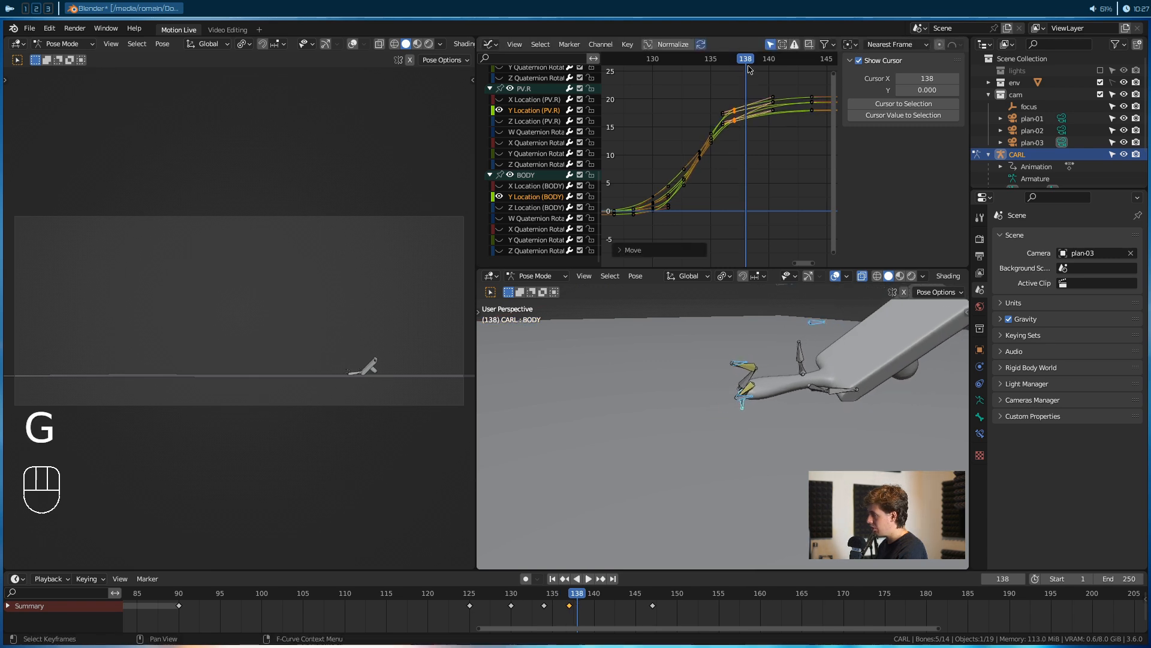
left_click_drag(742, 64, 625, 156)
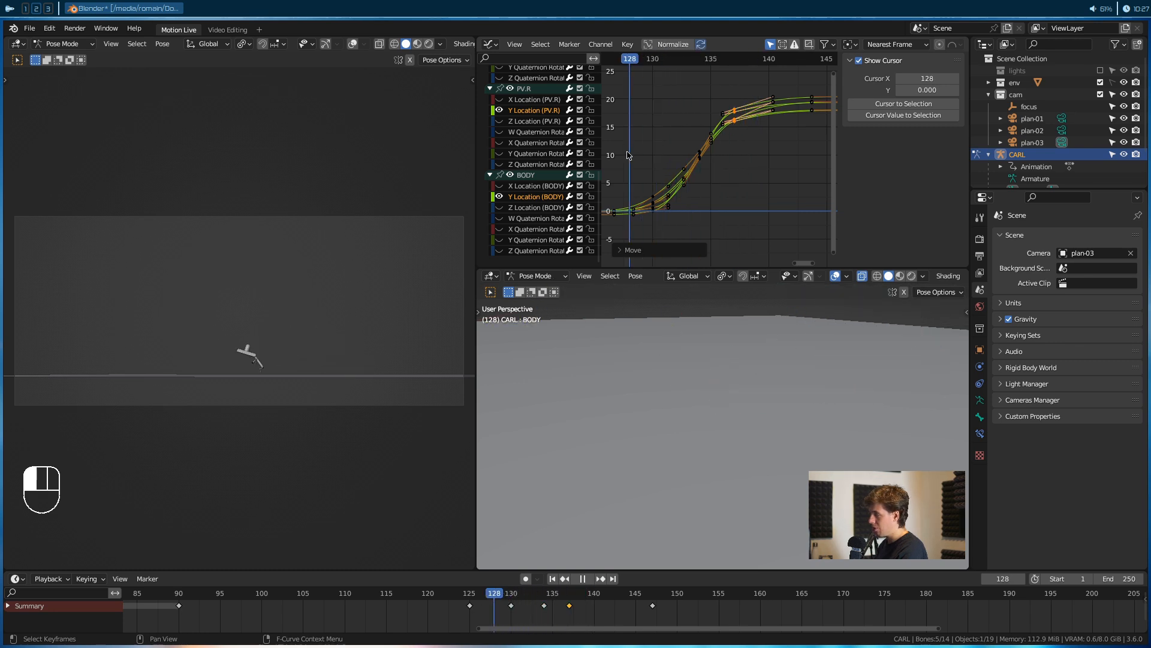
key("space")
key("space")
left_click_drag(755, 63, 699, 124)
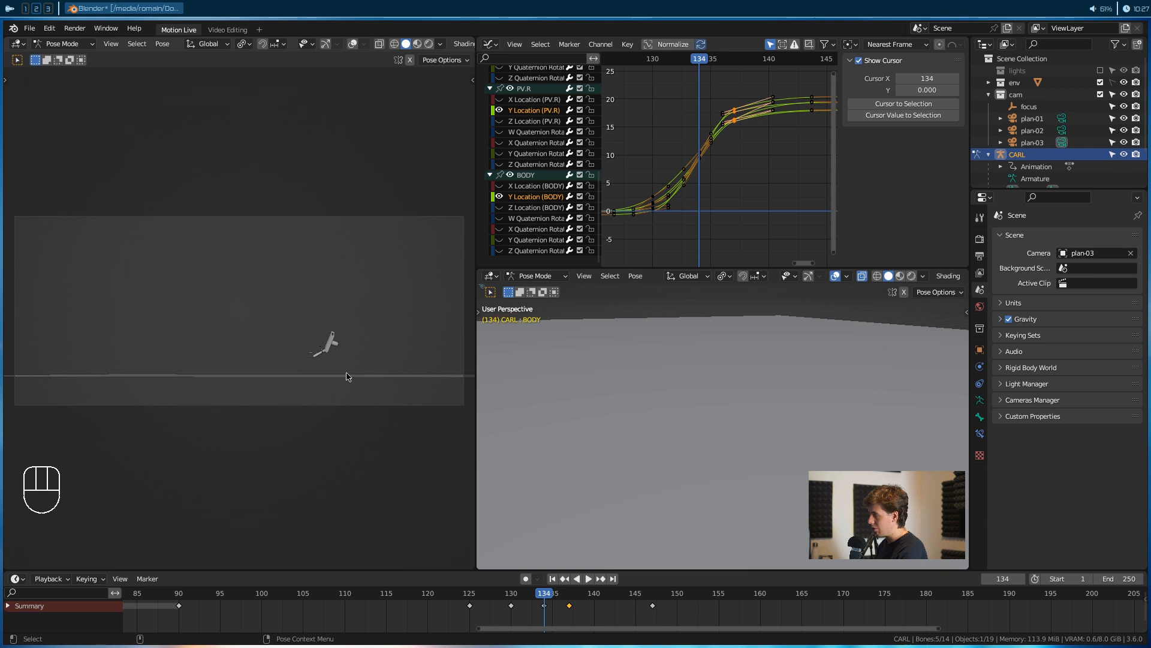
Hide the Y Location curves and show the Z Location curves of the body, IK and pole vector bones instead
left_click(506, 208)
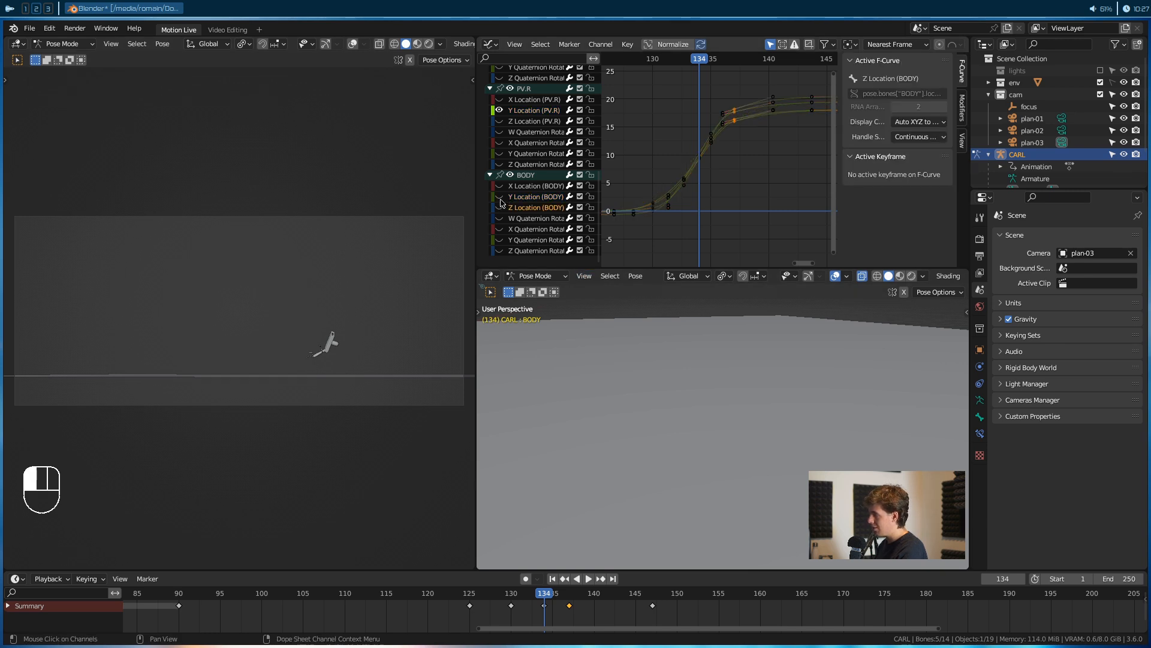
scroll(509, 211, "up", 2)
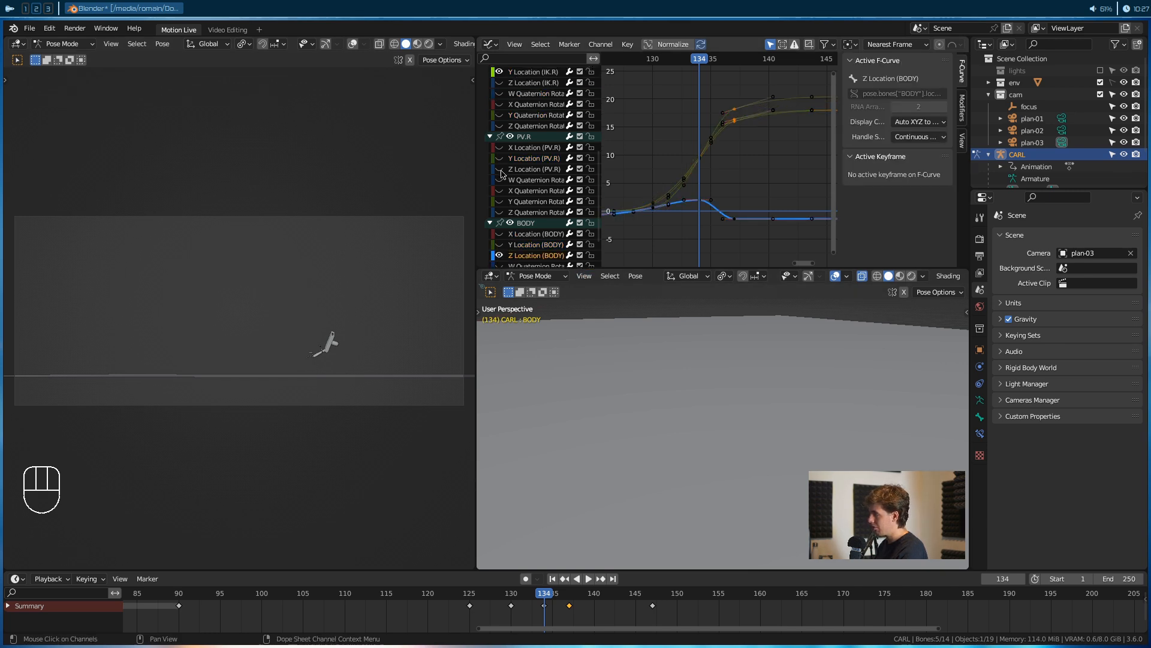
scroll(507, 177, "up", 4)
scroll(504, 185, "up", 4)
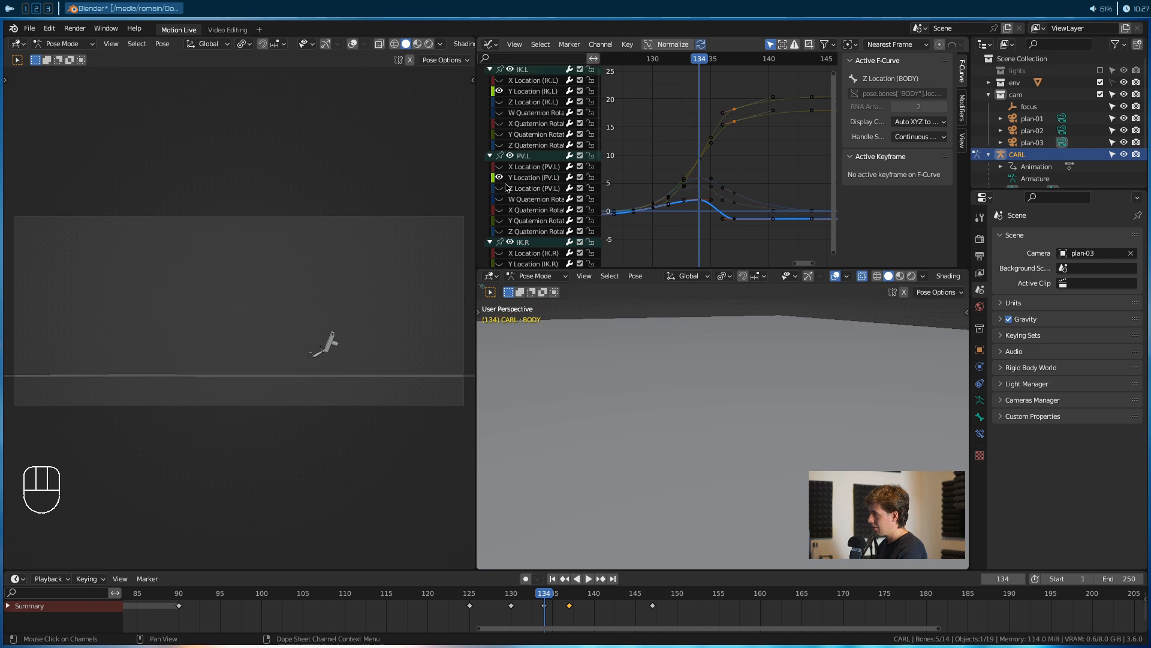
left_click(499, 188)
scroll(506, 196, "up", 1)
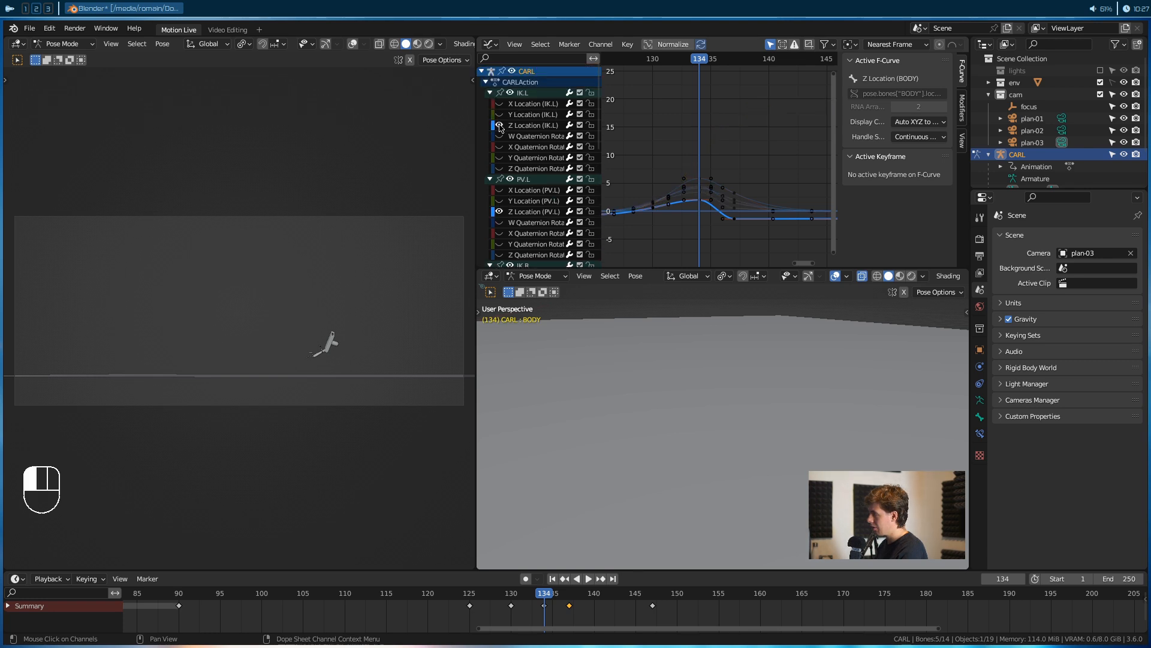
scroll(701, 178, "down", 3)
scroll(689, 225, "up", 3)
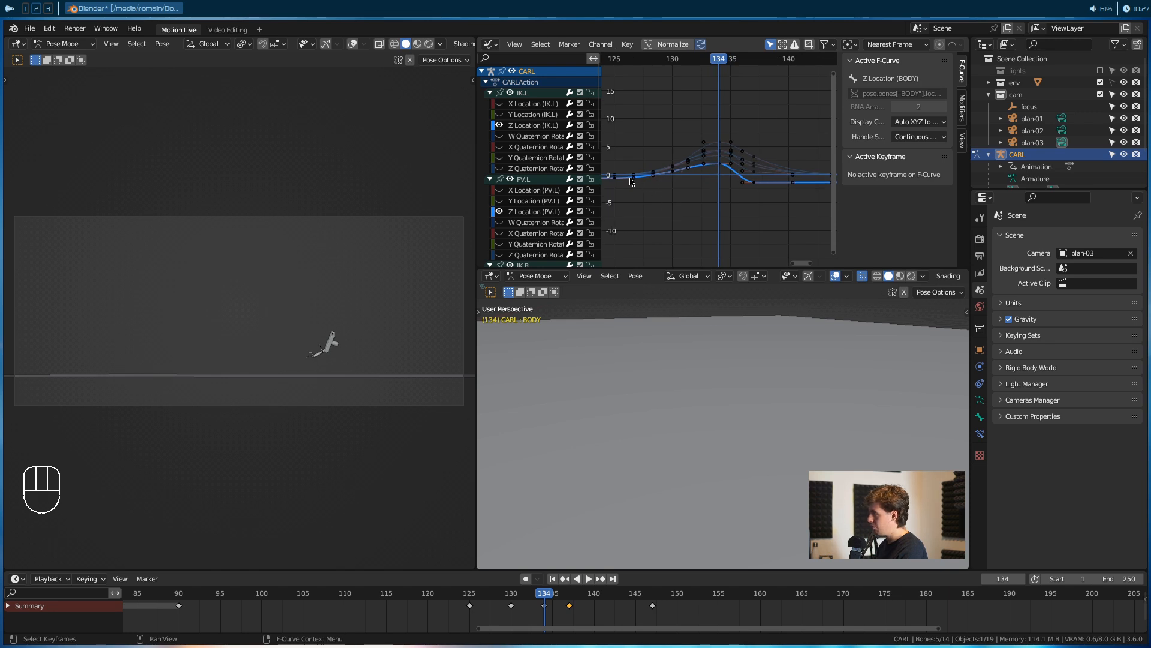
left_click_drag(720, 72, 731, 93)
scroll(711, 159, "up", 3)
middle_click_drag(694, 187, 730, 174)
left_click(713, 180)
left_click_drag(663, 143, 620, 207)
left_click(701, 210)
left_click_drag(610, 141, 681, 206)
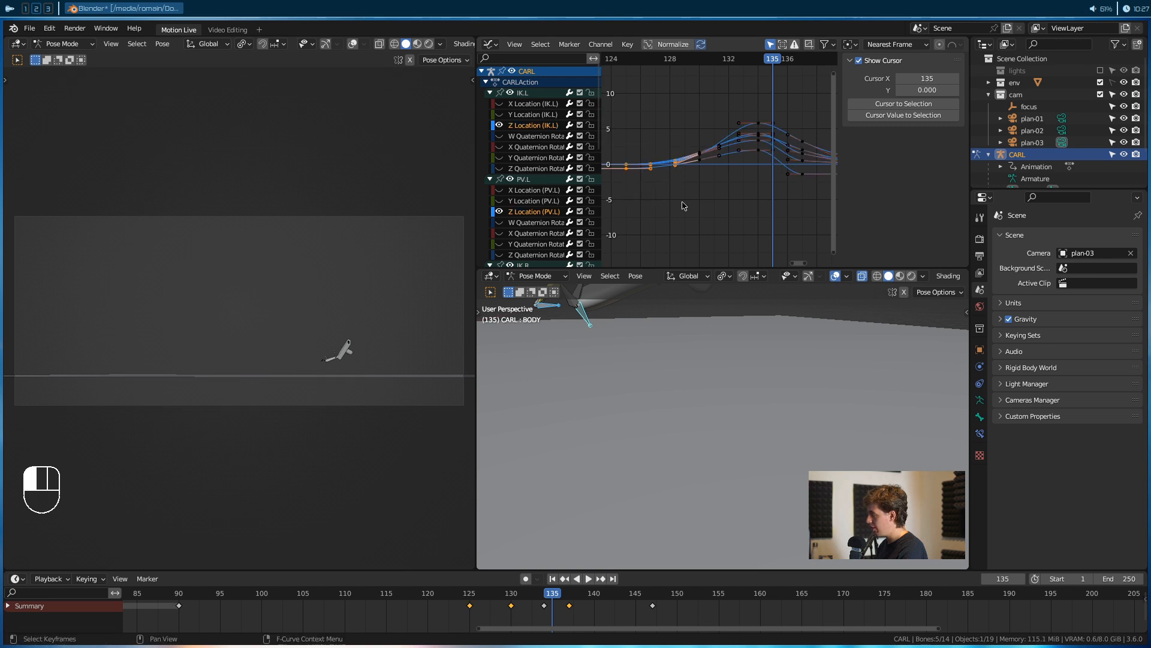
key("e")
key("r")
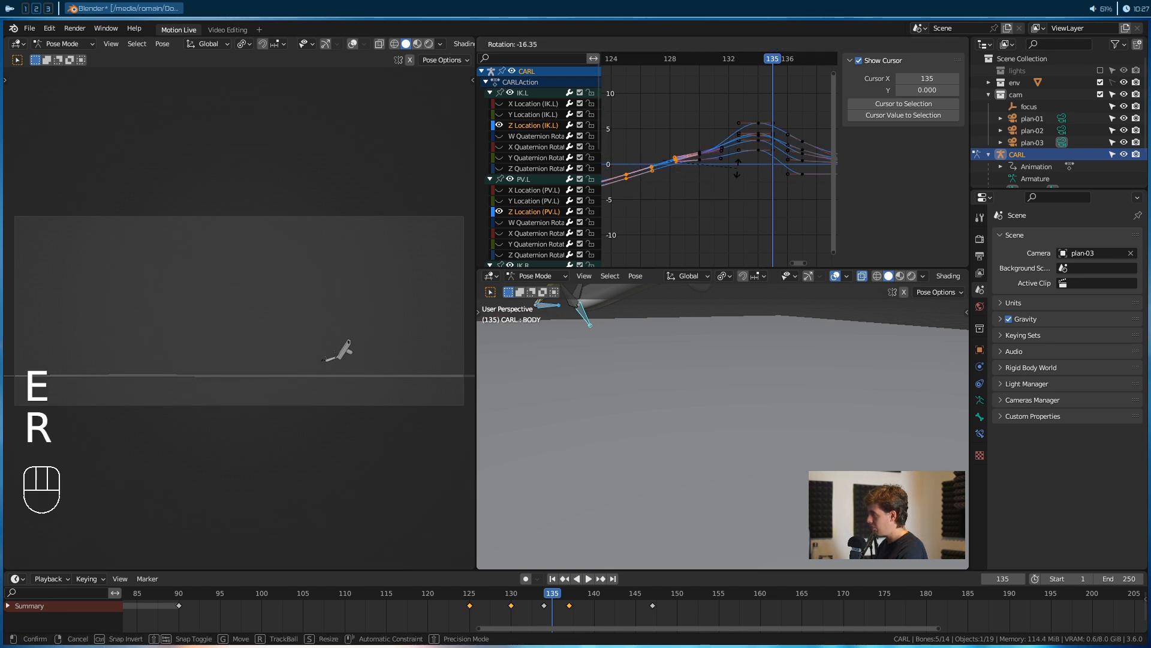
right_click(738, 175)
left_click(737, 176)
Rotate the handles of the Z Location keys at frame 125 slightly to tilt the start of the rise
left_click_drag(629, 177, 620, 146)
key("r")
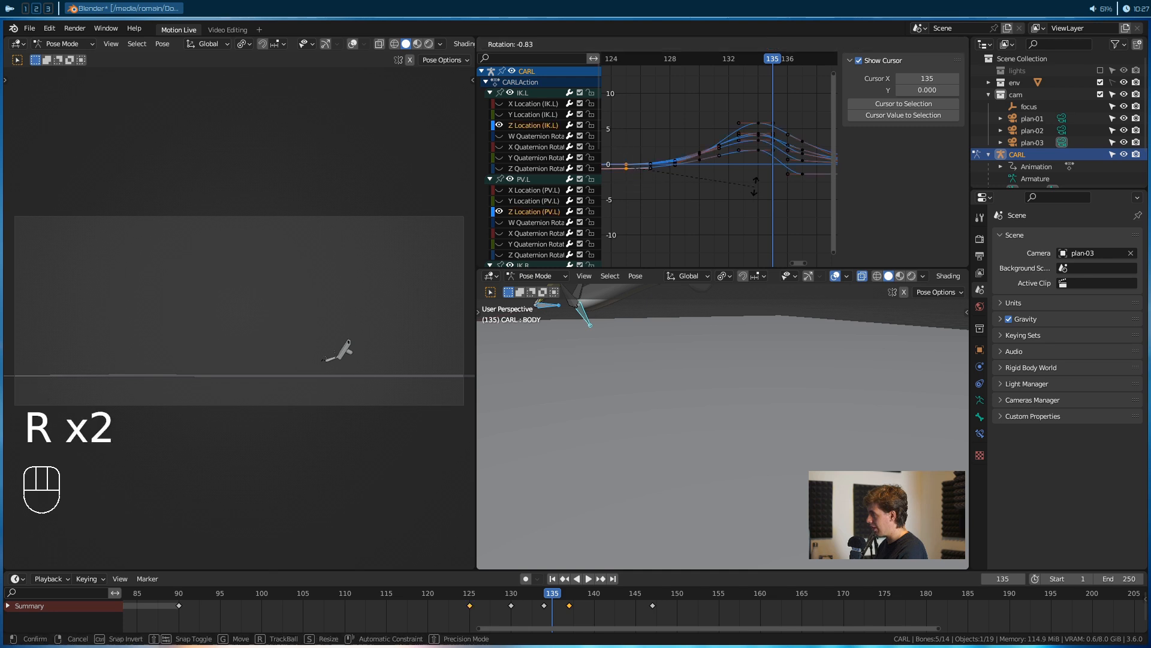
right_click(750, 171)
Raise the Z Location keys at frame 130 along the value axis and rotate their handles to smooth the ascent
left_click_drag(720, 170, 672, 141)
key("g")
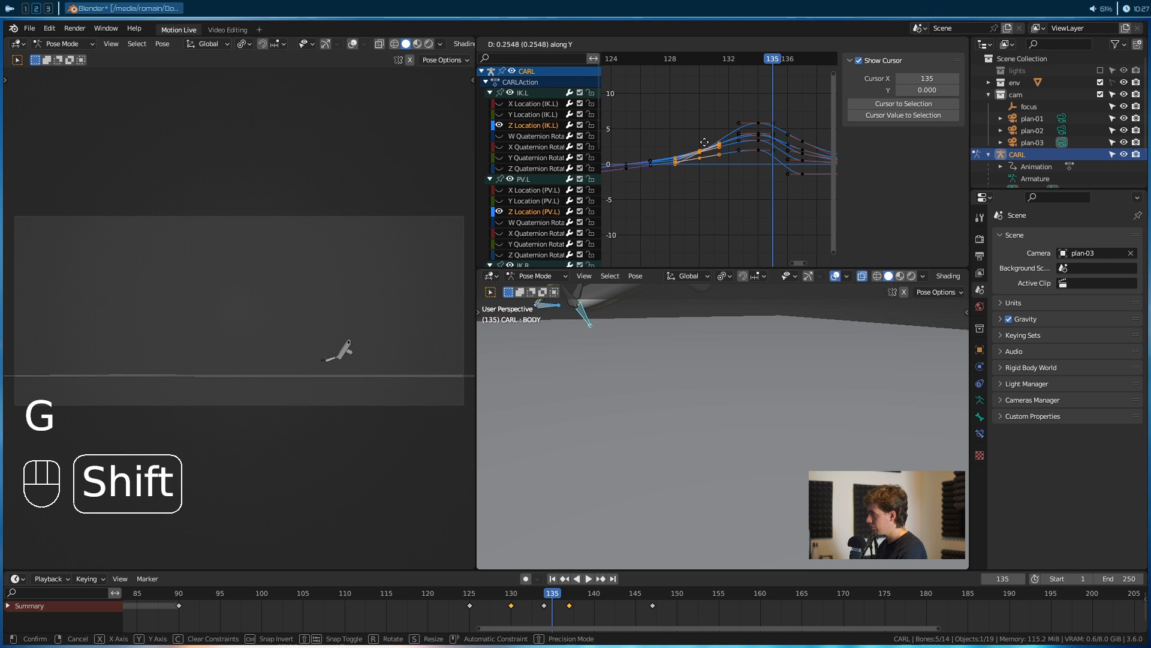
left_click(706, 77)
key("r")
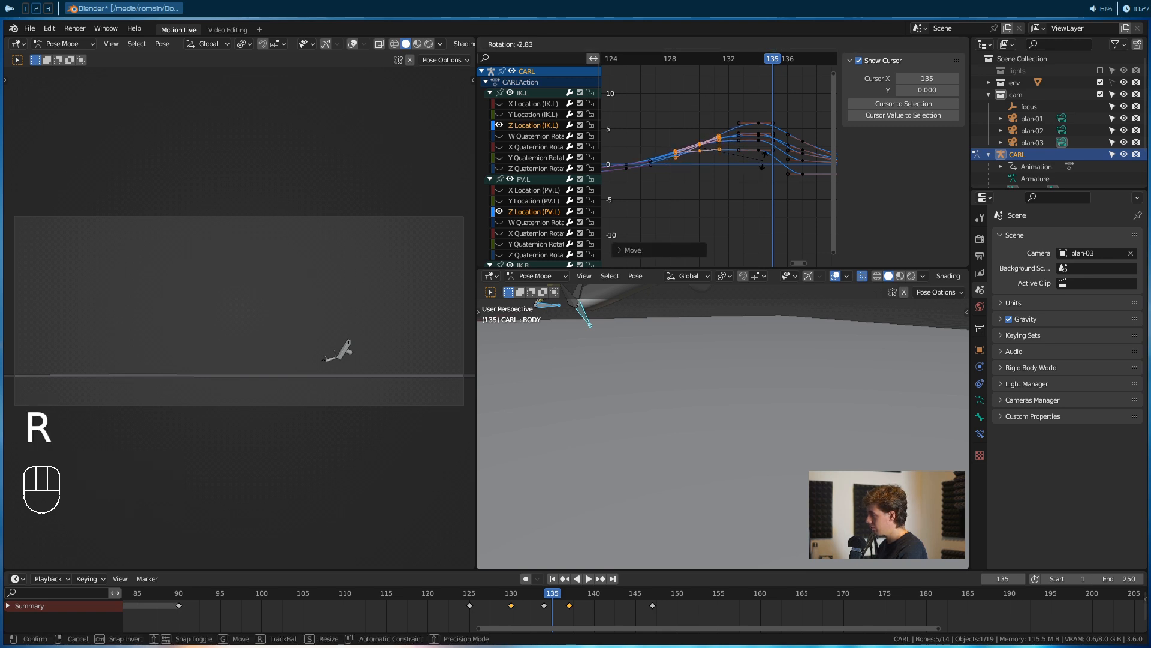
left_click(764, 160)
Raise the Z Location keys at frame 137 to soften the start of the descent
middle_click_drag(761, 167, 696, 170)
left_click_drag(713, 111, 671, 174)
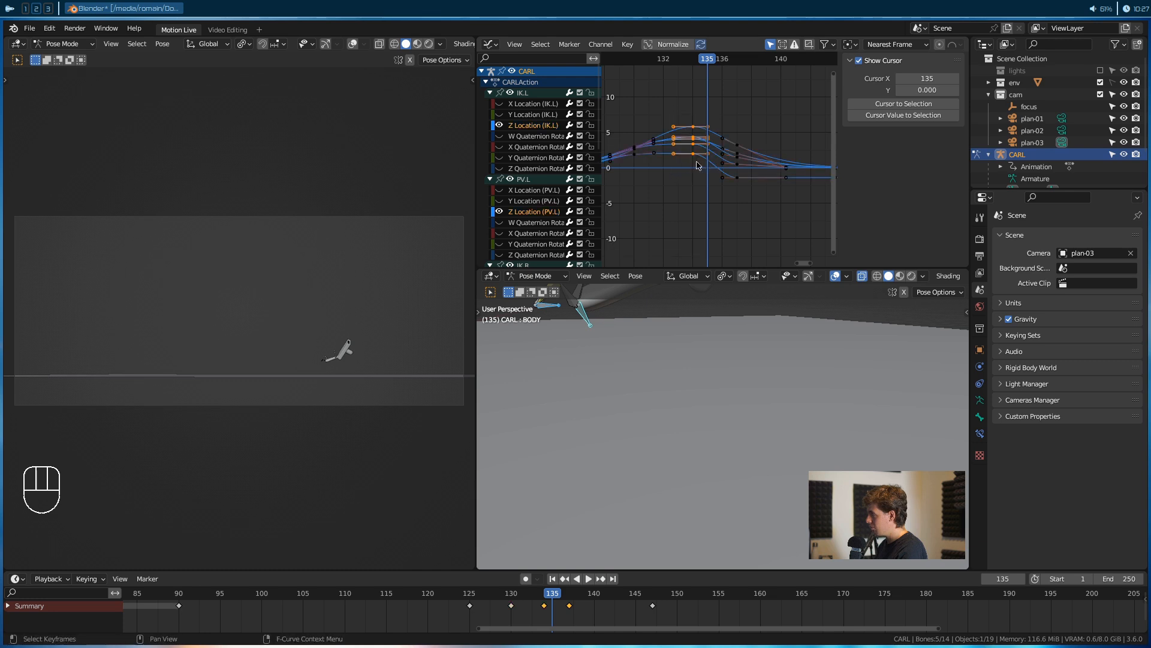
left_click_drag(754, 131, 714, 204)
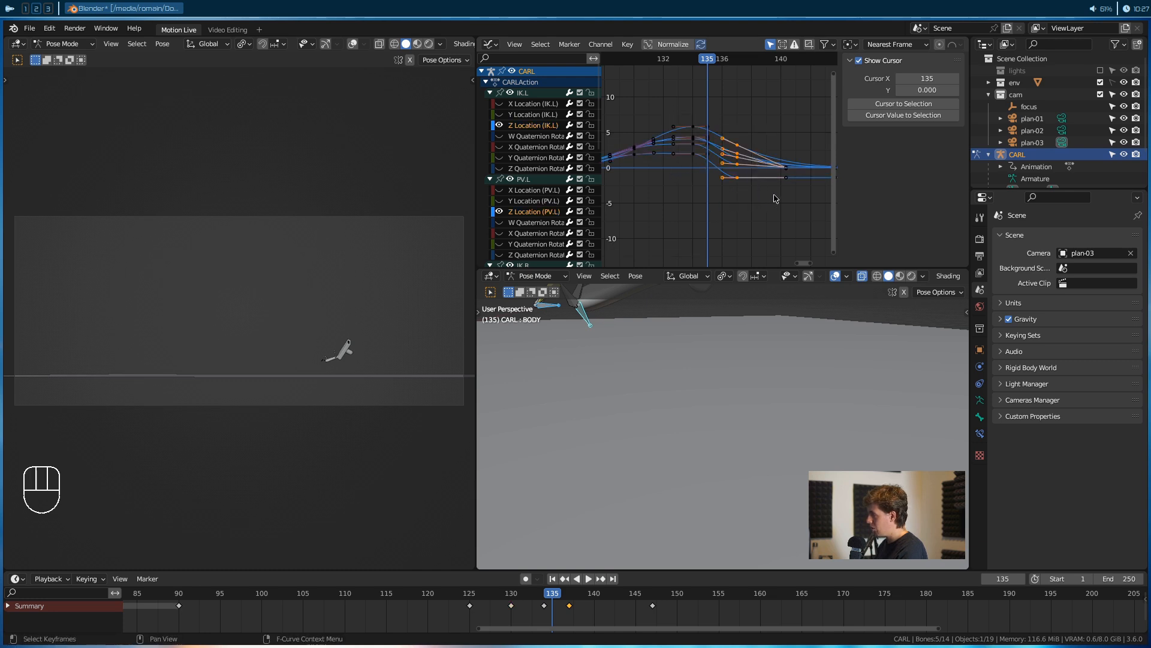
key("g")
key("shift")
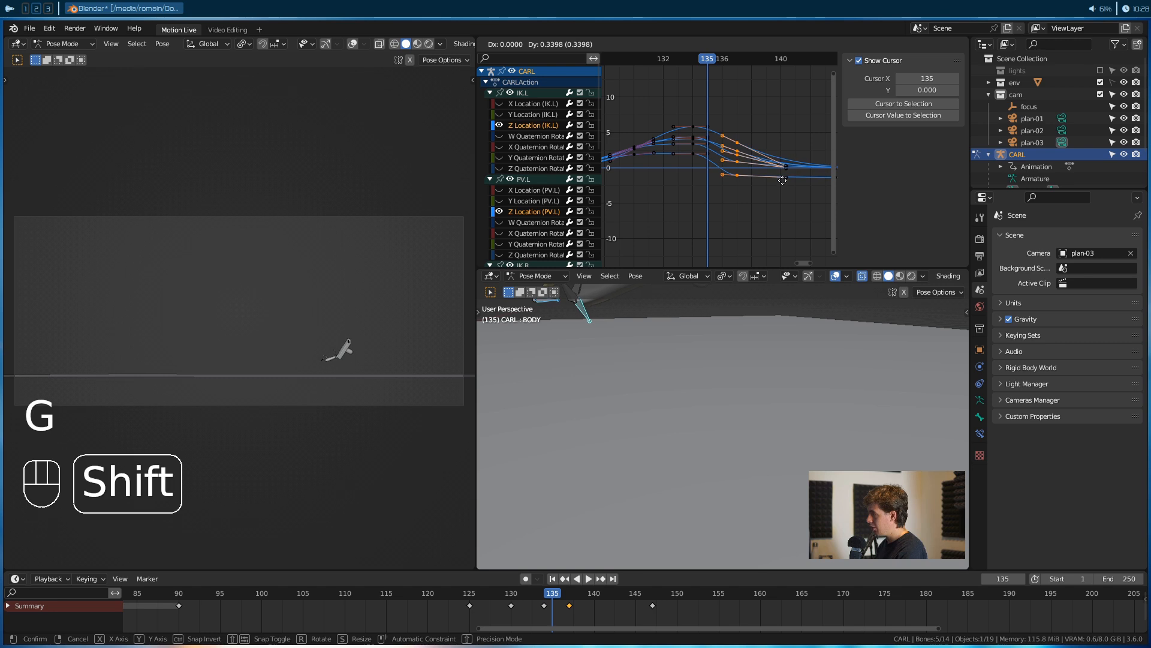
left_click(801, 106)
middle_click_drag(746, 160, 682, 156)
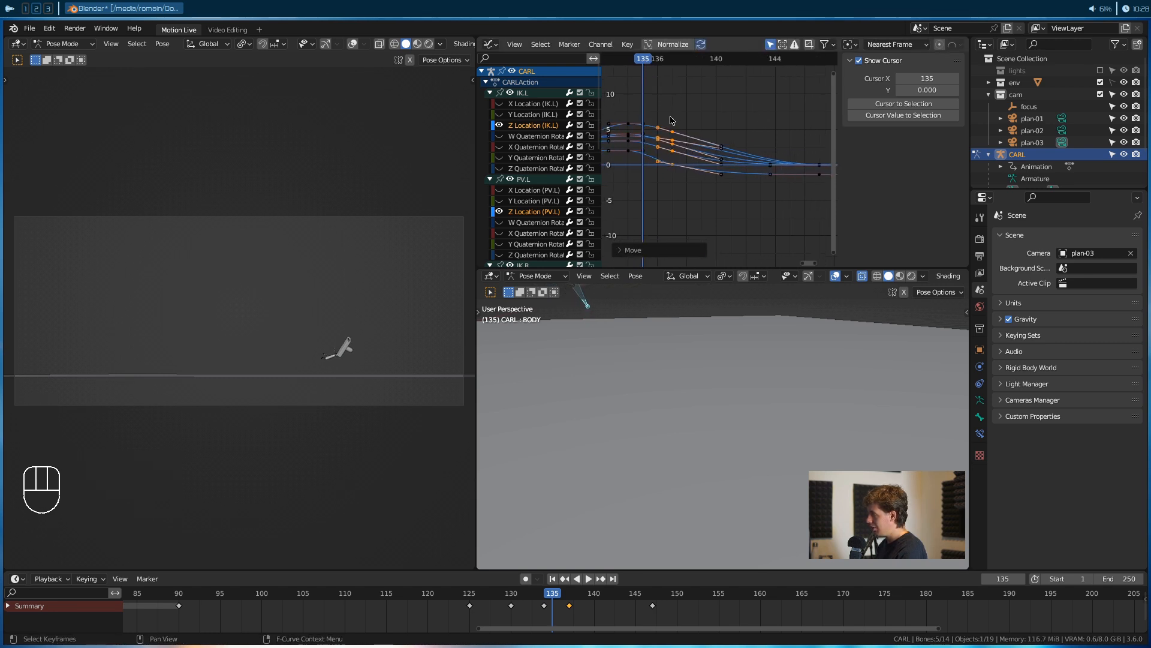
Scrub between frames 139 and 121 to review the character's height through the landing and the take-off
left_click_drag(642, 54, 705, 171)
scroll(717, 176, "down", 5)
middle_click_drag(714, 141, 793, 131)
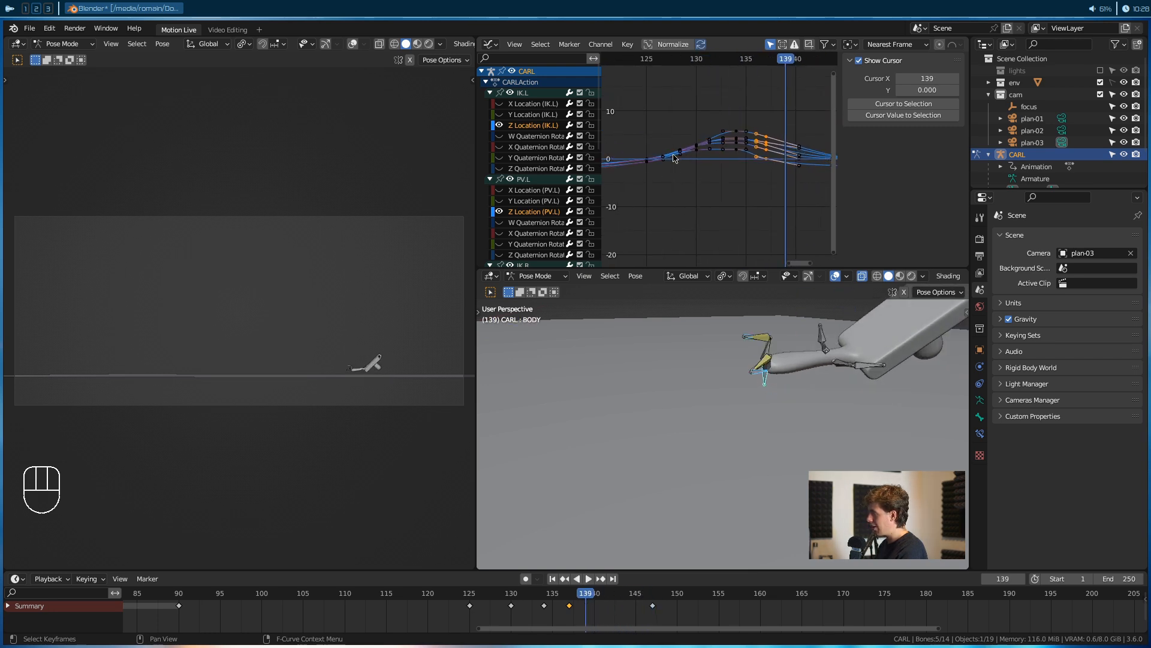
scroll(717, 141, "down", 7)
middle_click_drag(715, 133, 786, 122)
left_click_drag(823, 62, 727, 115)
scroll(708, 176, "up", 3)
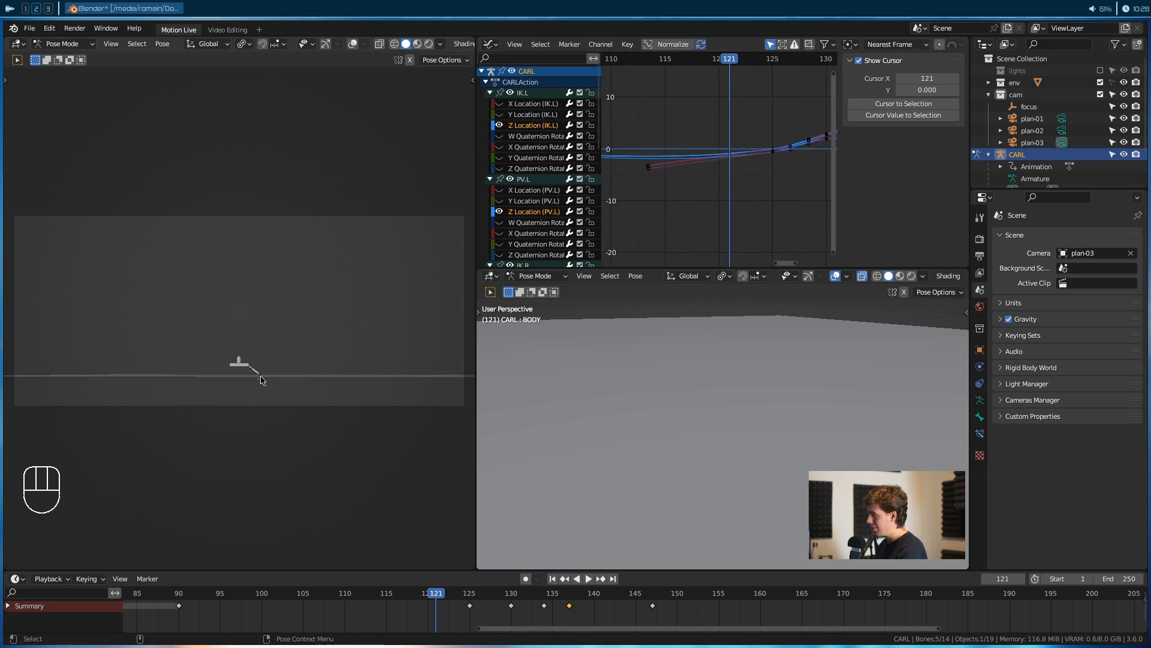
Raise the left handles of the frame 125 Z Location keys along the value axis to flatten the curves before take-off
scroll(665, 232, "down", 1)
left_click_drag(754, 139, 792, 176)
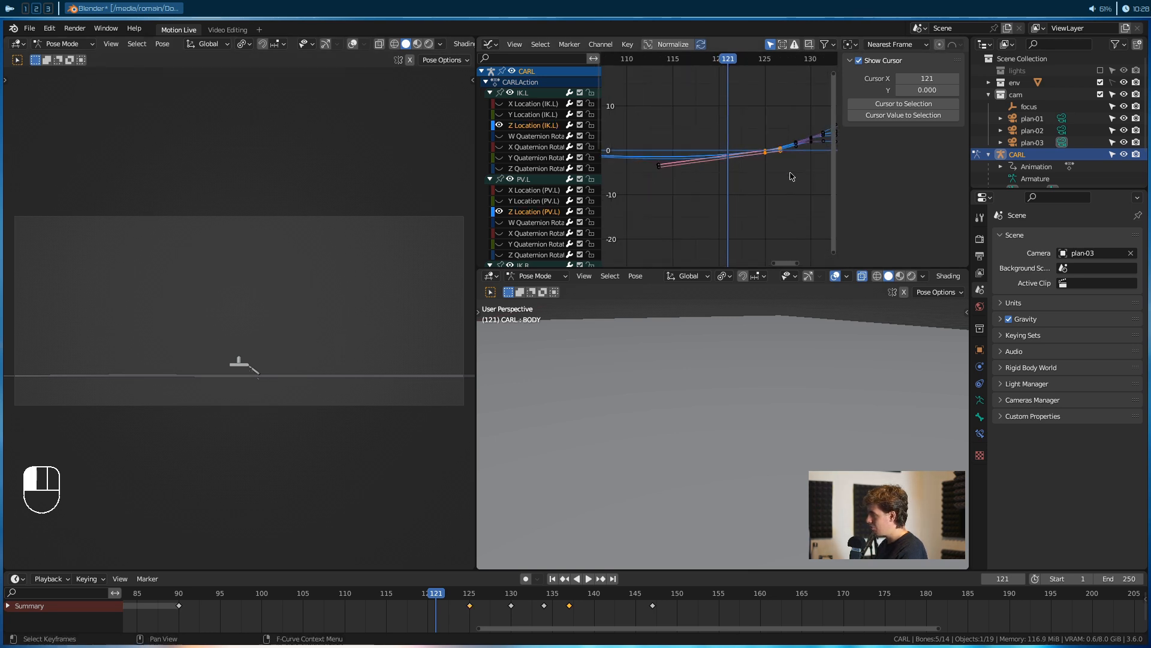
left_click_drag(624, 156, 675, 181)
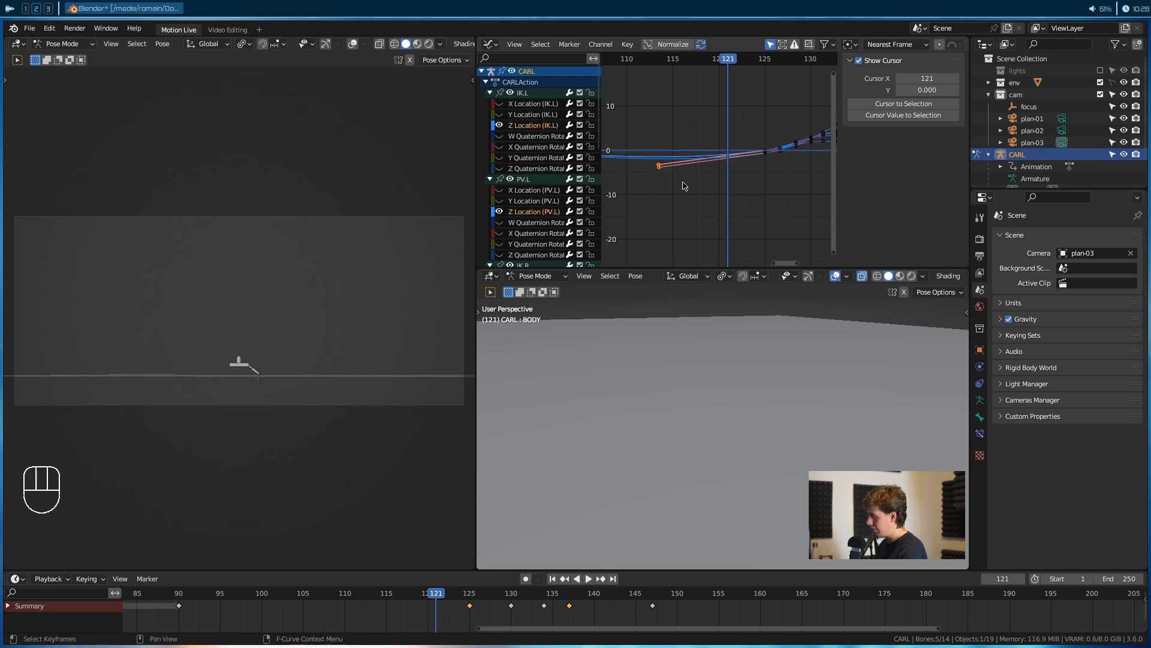
key("g")
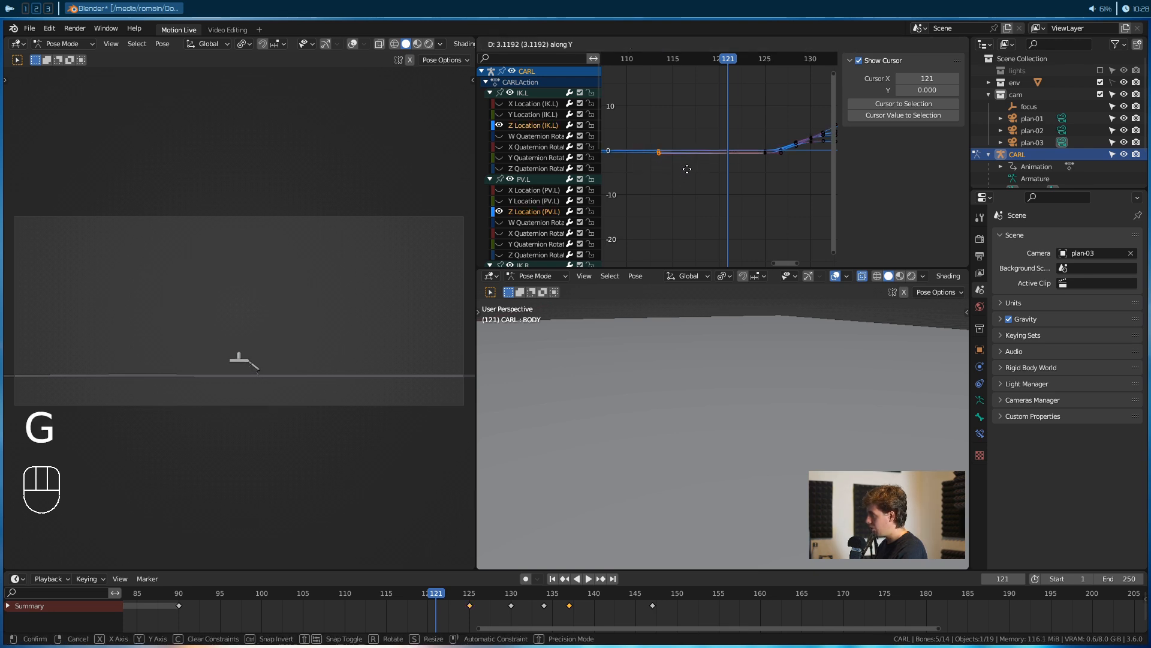
left_click(688, 168, "shift")
Fine-tune the height of those frame 125 left handles with a small precise move
scroll(688, 168, "up", 10)
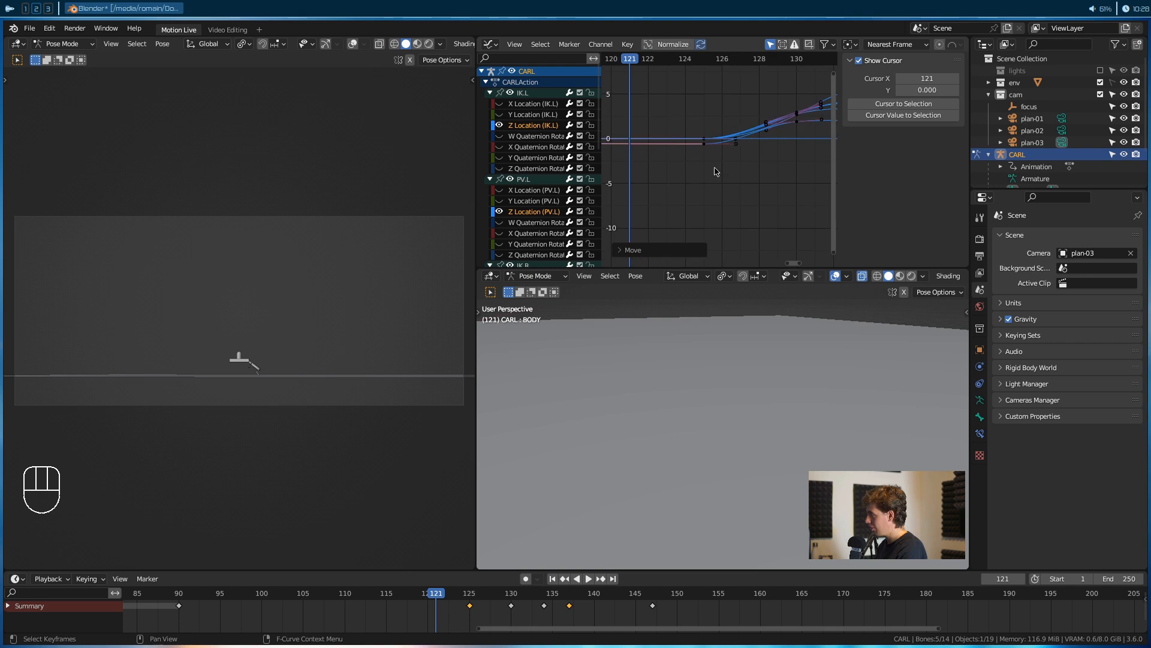
scroll(710, 163, "up", 5)
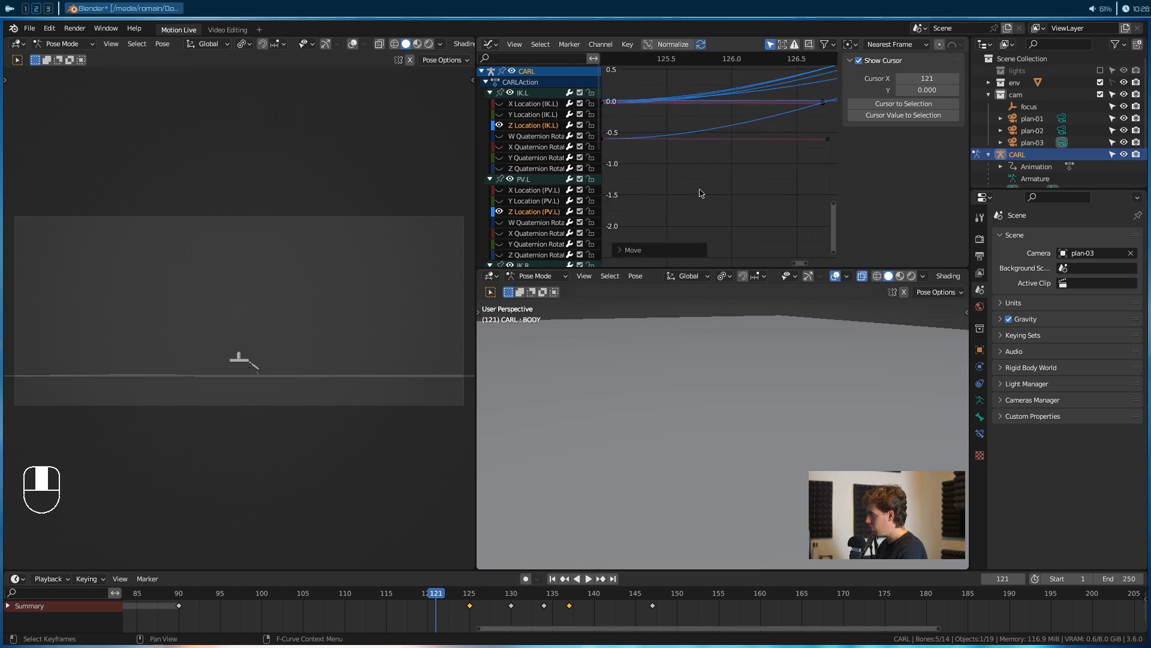
key("g")
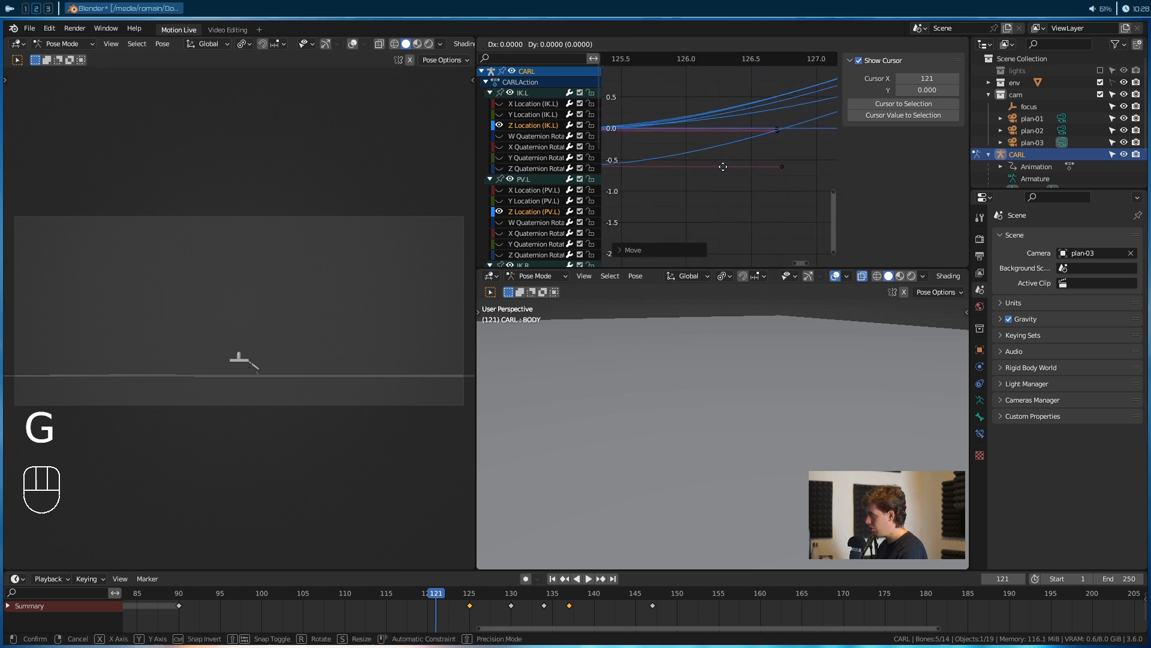
key("shift")
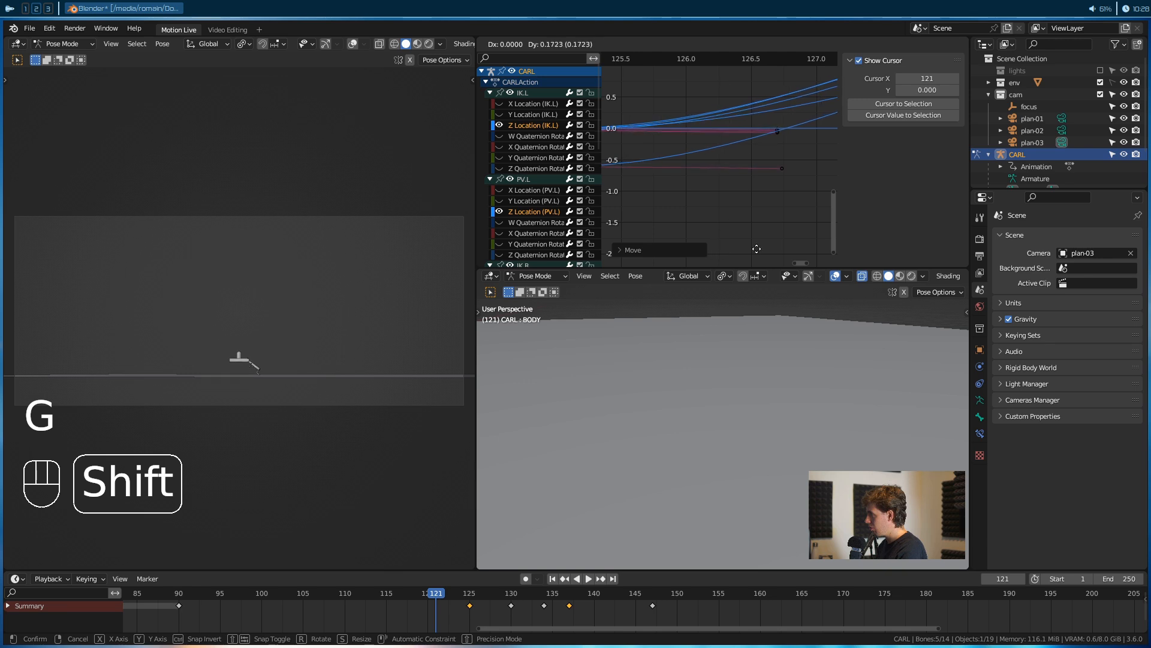
left_click(779, 197)
Save the file and play the whole animation from frame 1 to review the jump
left_click_drag(420, 609, 386, 609)
scroll(699, 201, "down", 8)
scroll(699, 201, "down", 1)
key("ctrl+s")
scroll(393, 630, "down", 12)
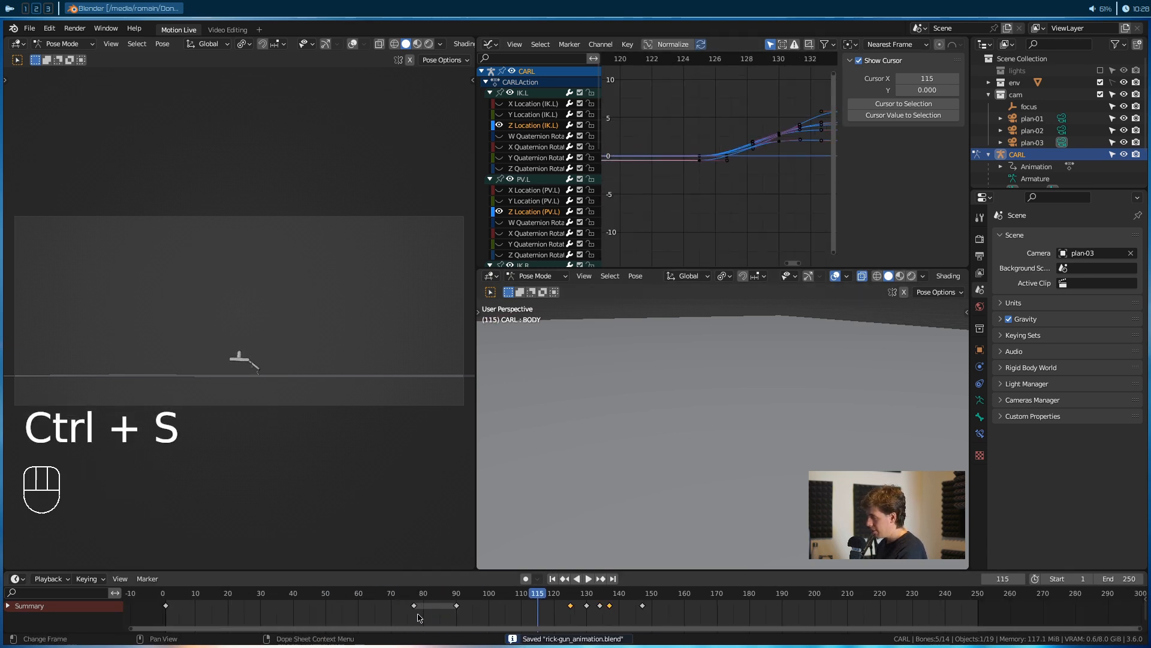
middle_click_drag(417, 616, 599, 606)
left_click_drag(705, 605, 349, 616)
key("space")
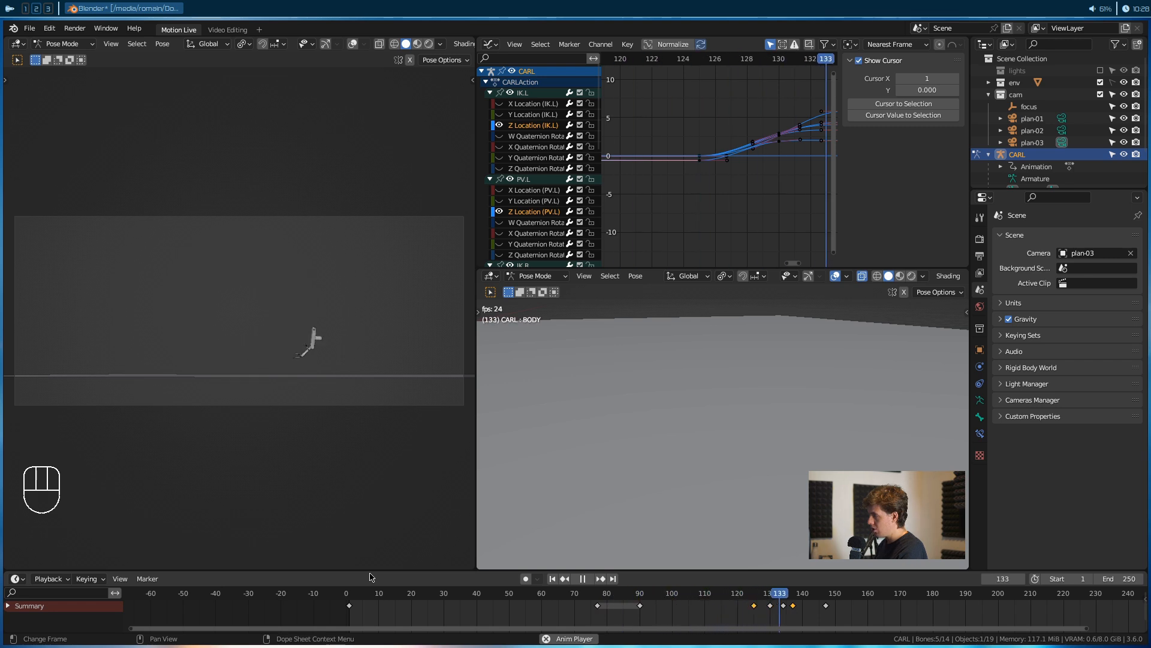
key("space")
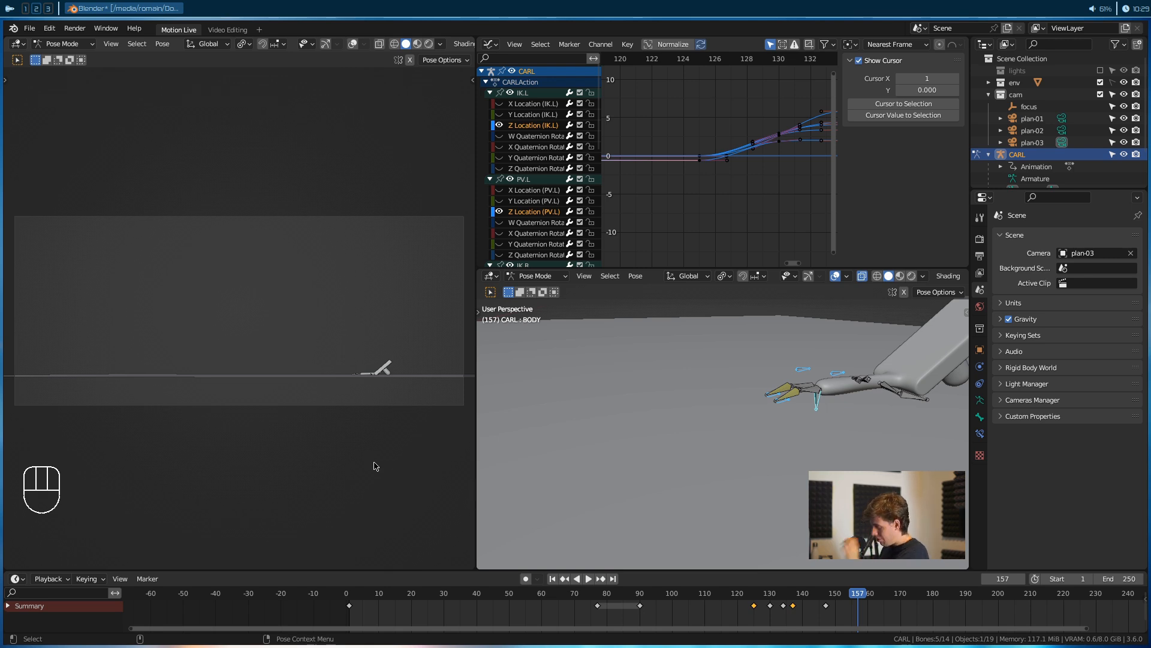
Collapse the CARL channels and extend the lower 3D viewport over the Graph Editor area
left_click(482, 71)
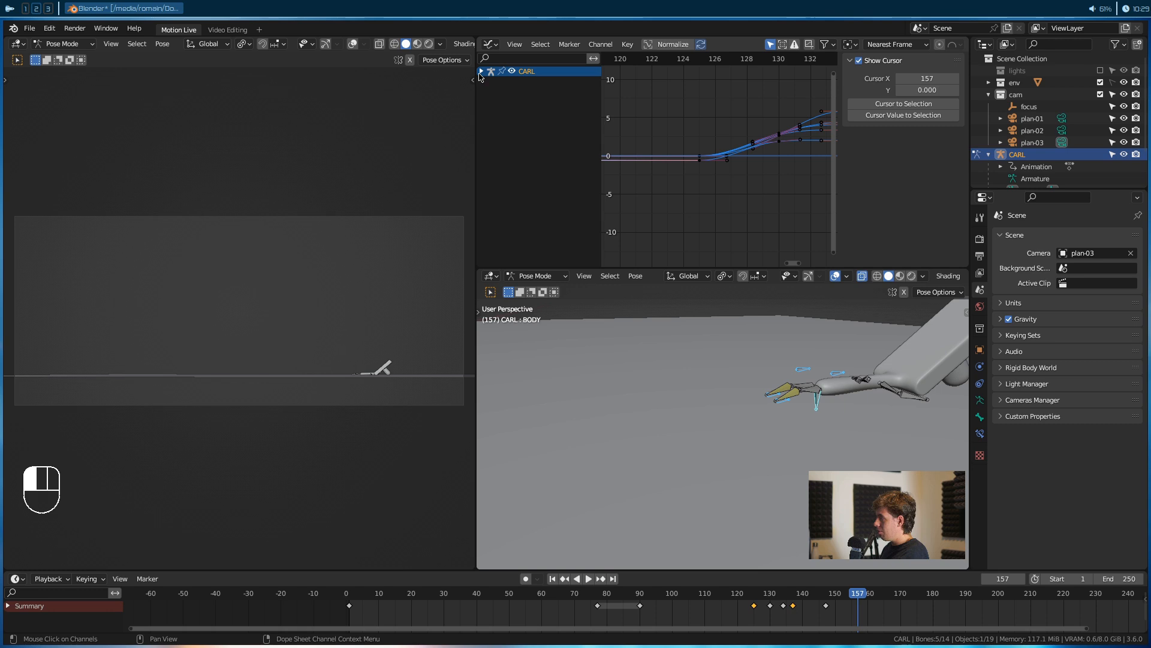
left_click_drag(483, 276, 534, 157)
middle_click_drag(707, 321, 746, 336, "alt")
Frame CARL up close in the 3D viewport, go to frame 22 and select all bones of the armature
left_click_drag(357, 602, 349, 601)
middle_click_drag(581, 438, 700, 307, "alt")
left_click_drag(700, 307, 737, 298, "alt")
middle_click_drag(738, 298, 665, 354, "alt")
left_click_drag(665, 354, 690, 341, "alt")
middle_click_drag(665, 336, 698, 339, "alt")
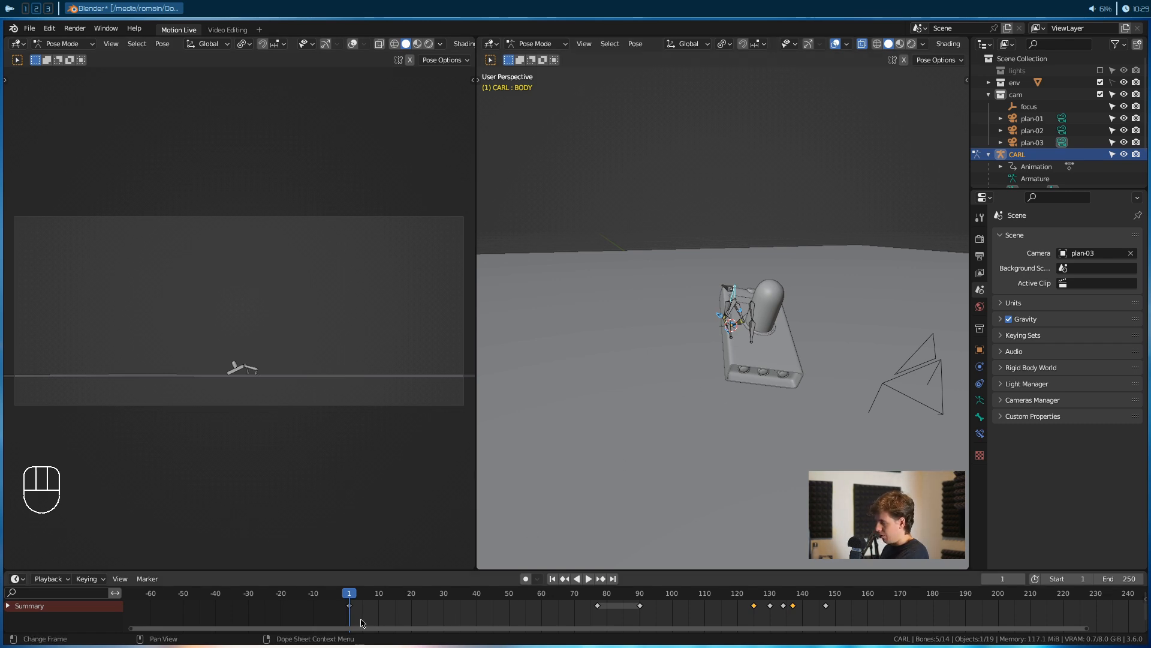
middle_click_drag(751, 442, 748, 387, "alt")
left_click_drag(352, 595, 418, 595)
key("a")
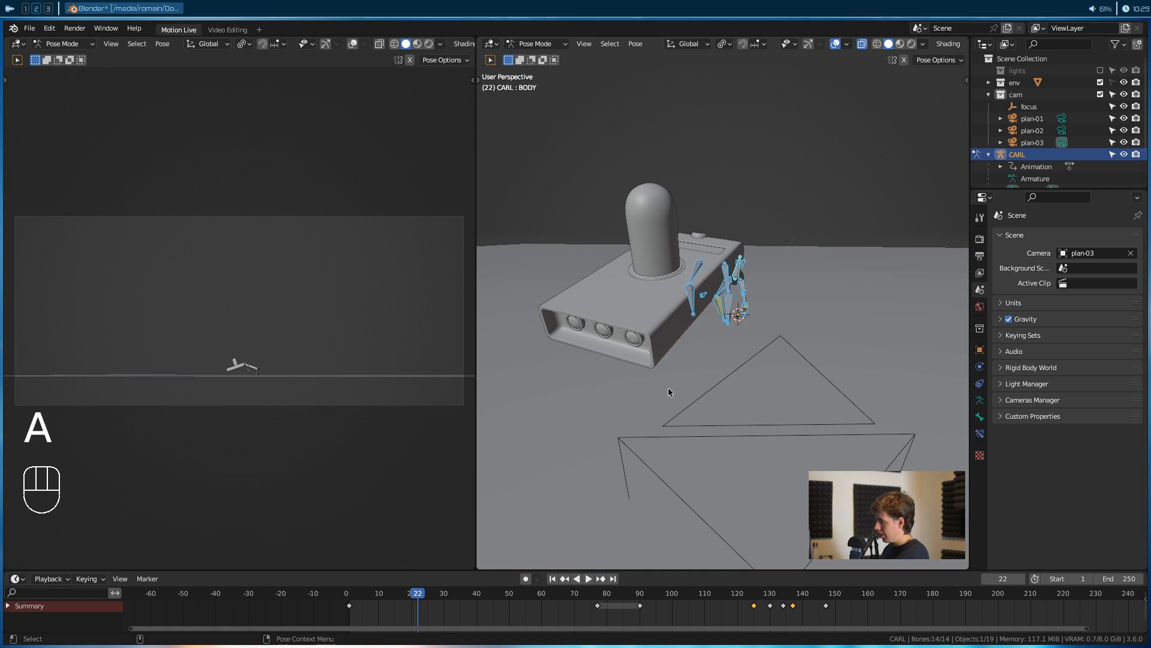
Try pasting a copy of the frame 1 keyframes at frame 22 and check the resulting pose
left_click(349, 607)
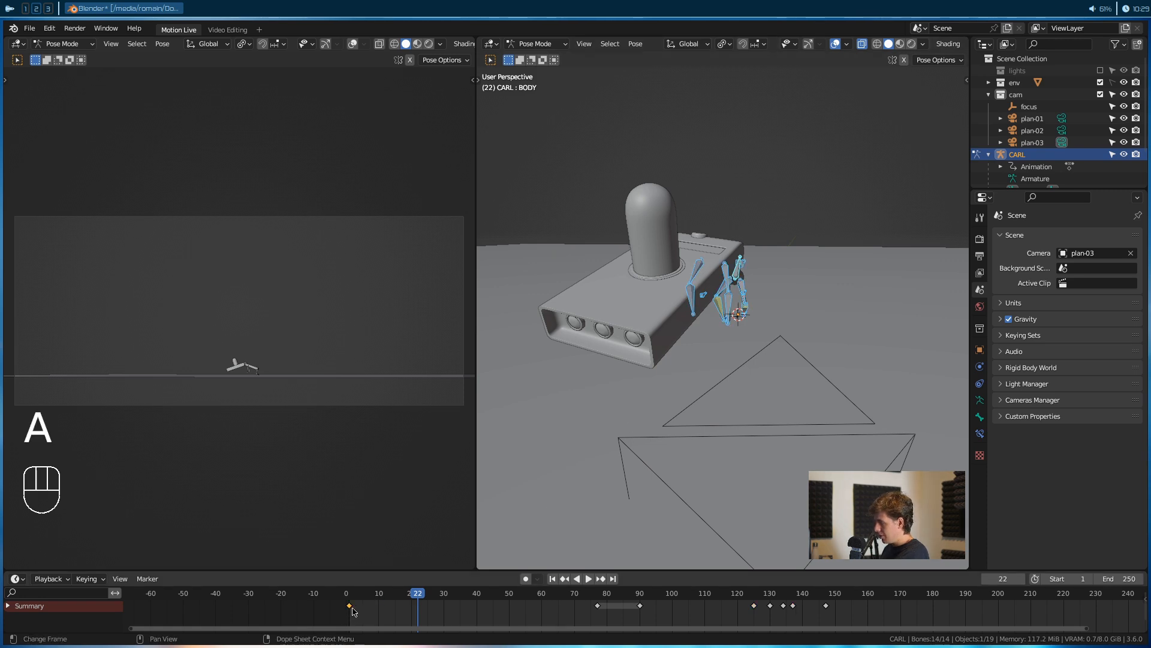
key("ctrl+c")
key("ctrl+v")
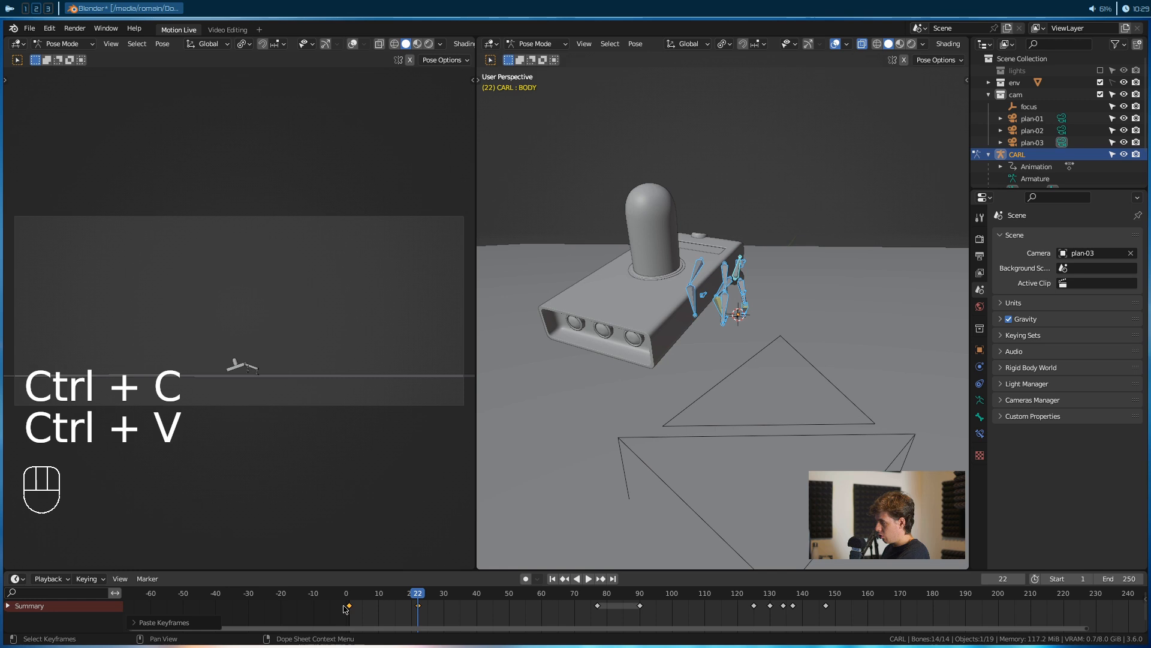
key("space")
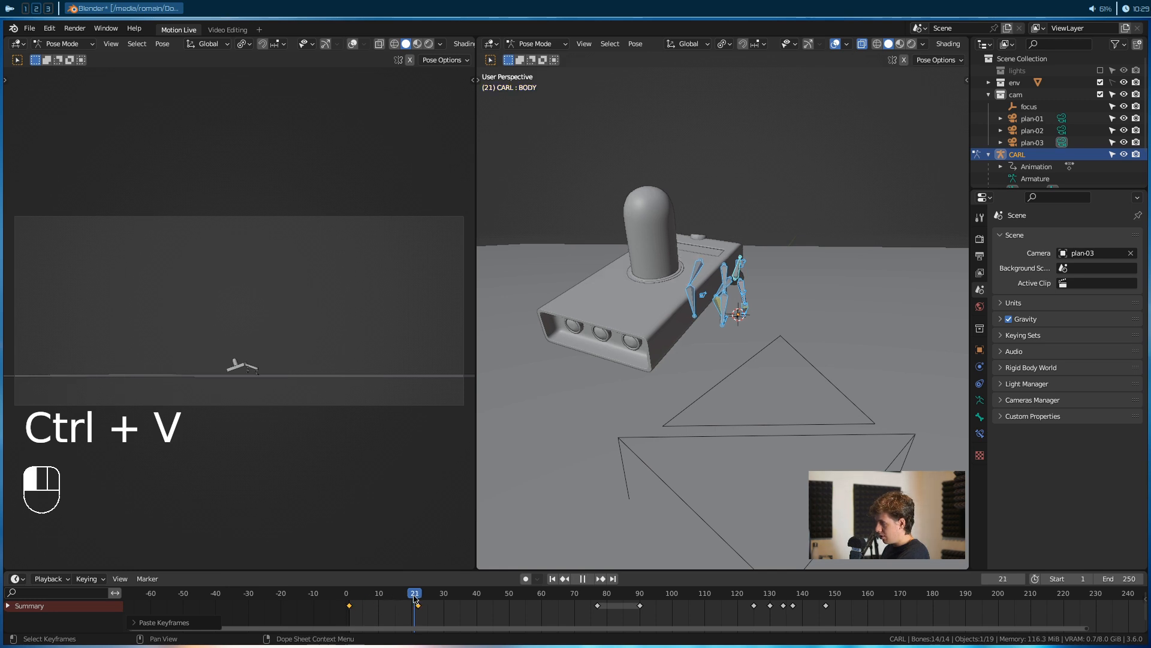
key("space")
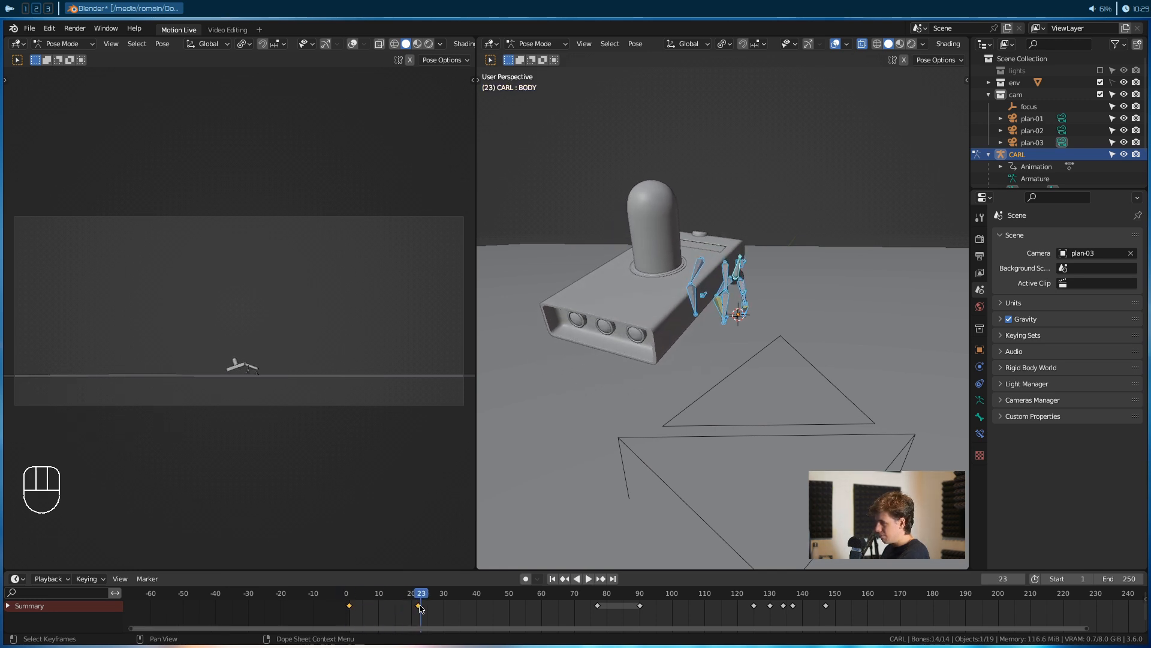
key("ctrl+z")
key("ctrl+z")
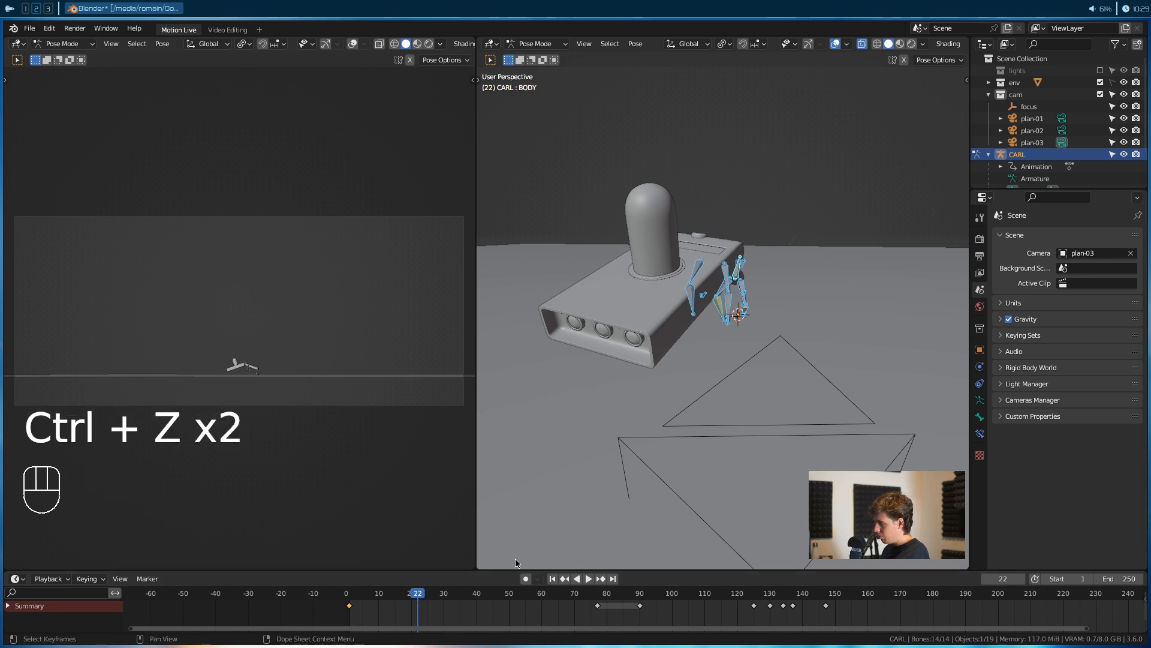
Reselect all bones and try again to duplicate the frame 1 keyframes at frame 22
key("a")
key("a")
key("a")
key("a")
key("a")
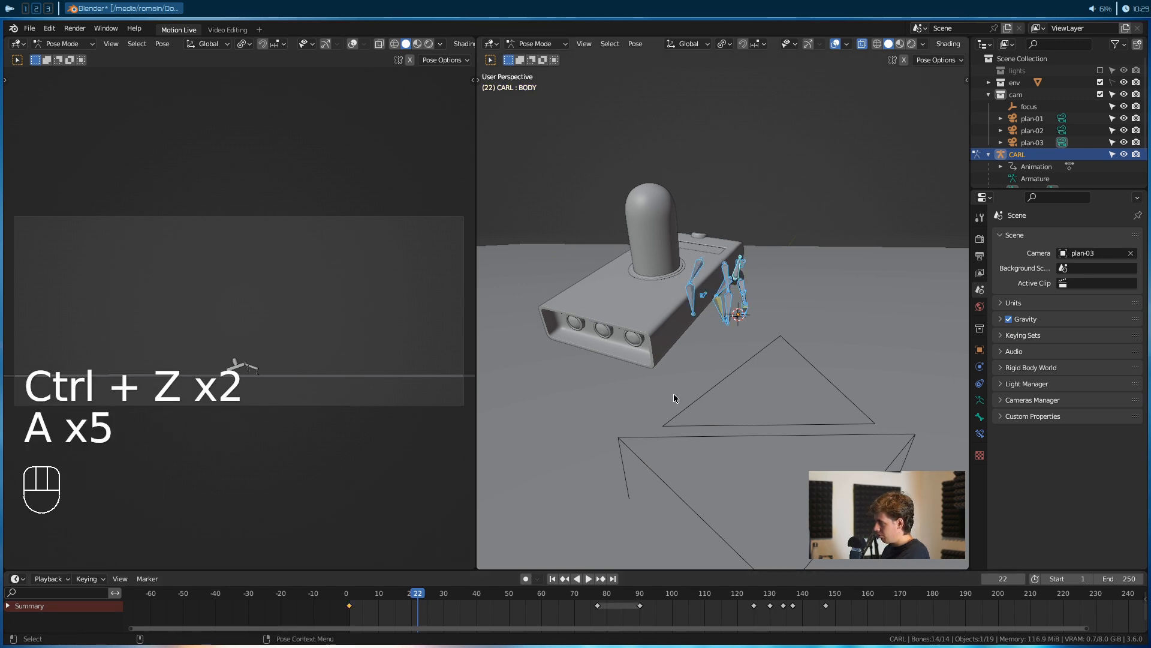
left_click(350, 606)
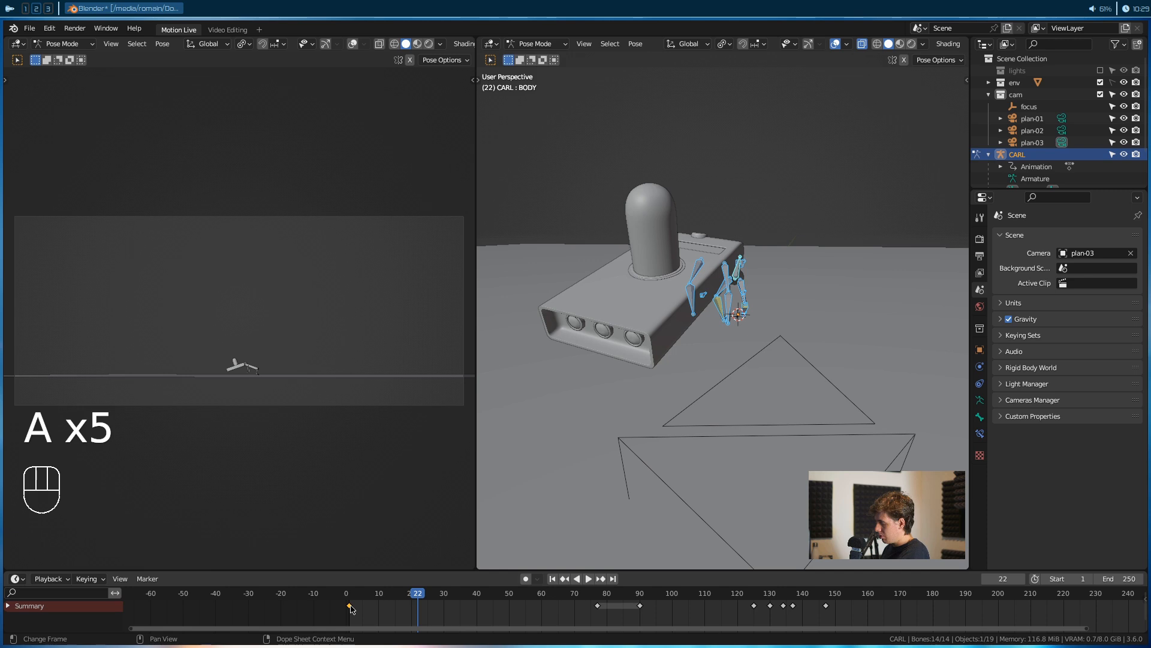
key("ctrl+c")
key("ctrl+v")
key("space")
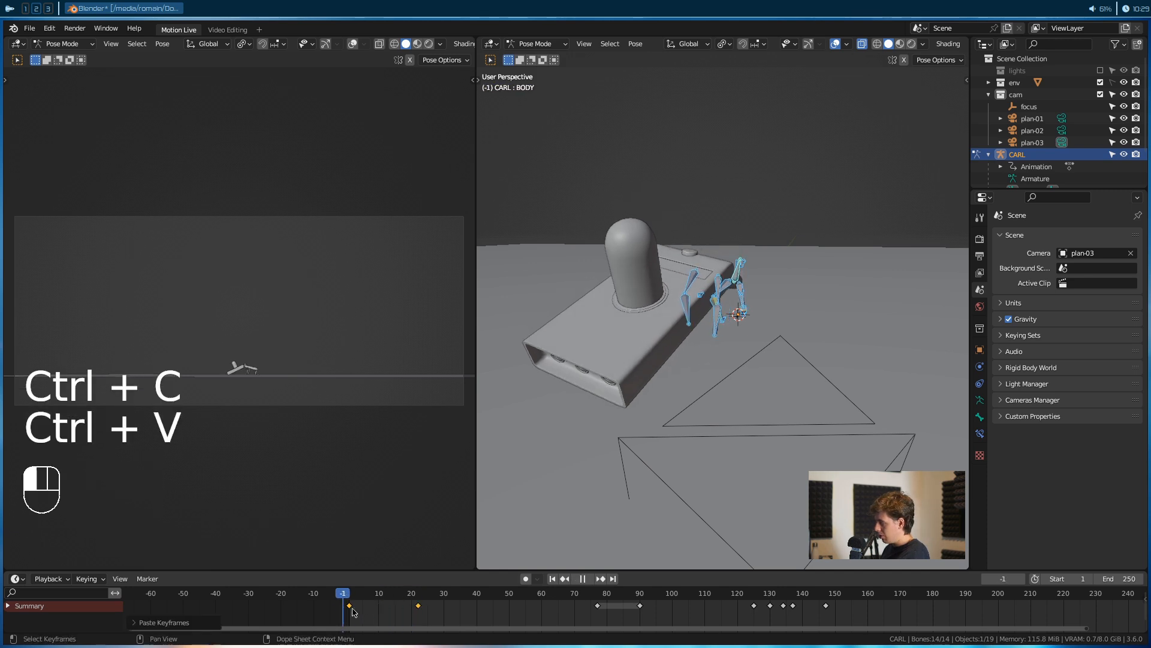
key("ctrl+z")
key("ctrl+z")
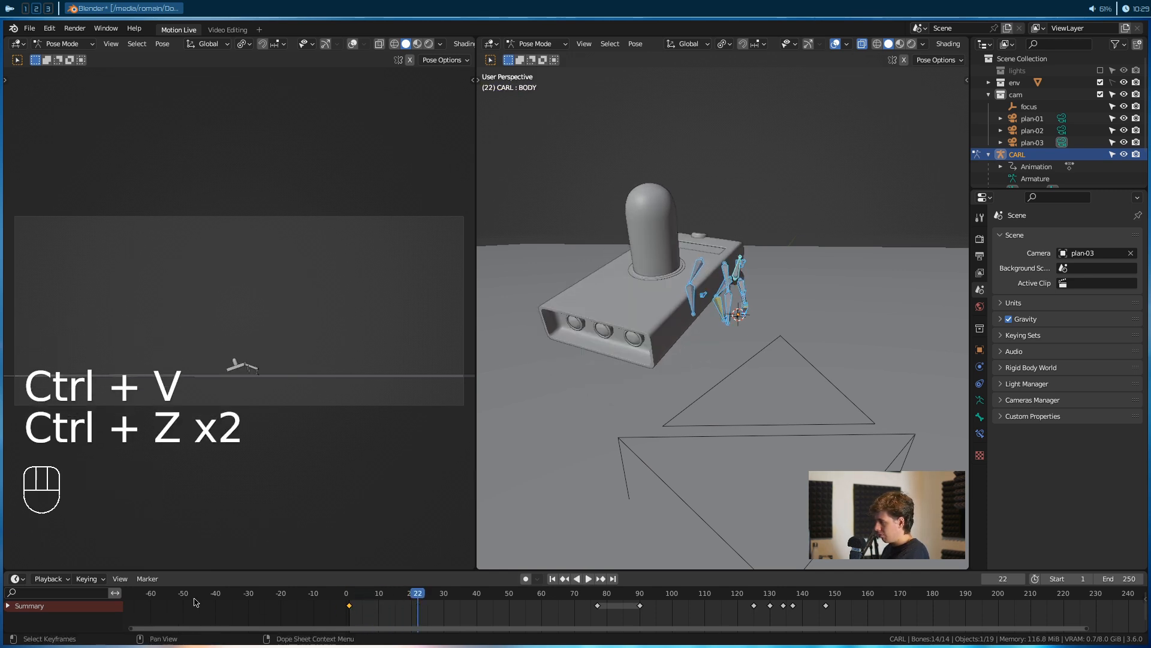
Enlarge the Timeline and expand CARL's channels to examine the bones' individual keyframes, then restore the compact layout
left_click_drag(100, 568, 36, 413)
left_click(8, 448)
left_click(8, 458)
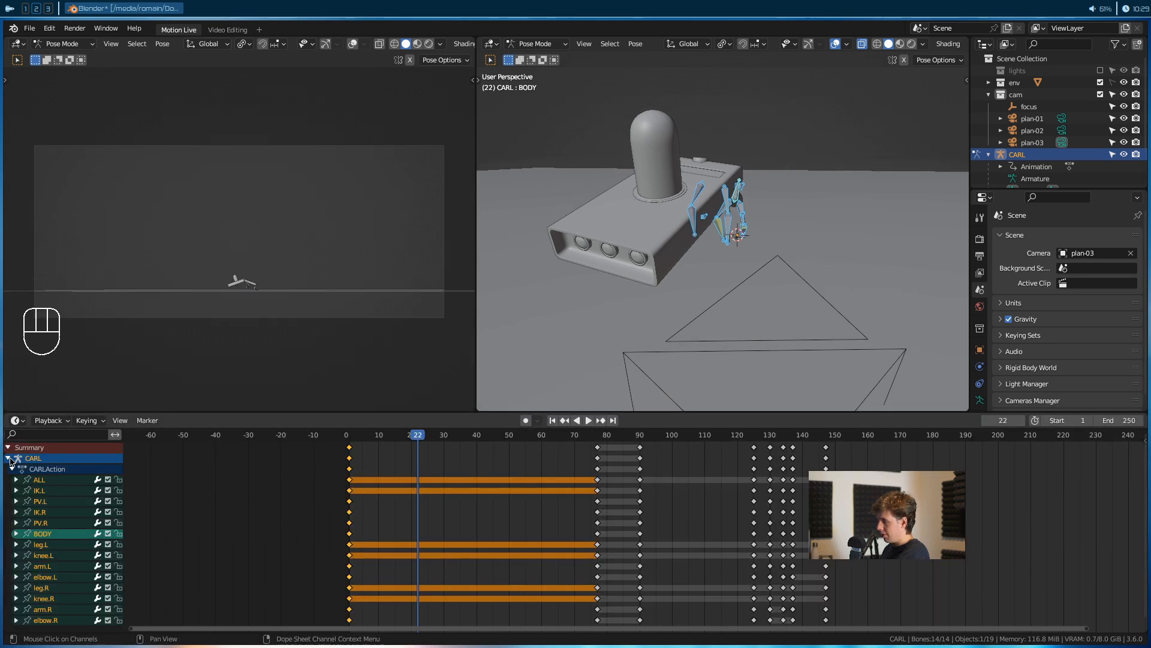
scroll(63, 540, "down", 1)
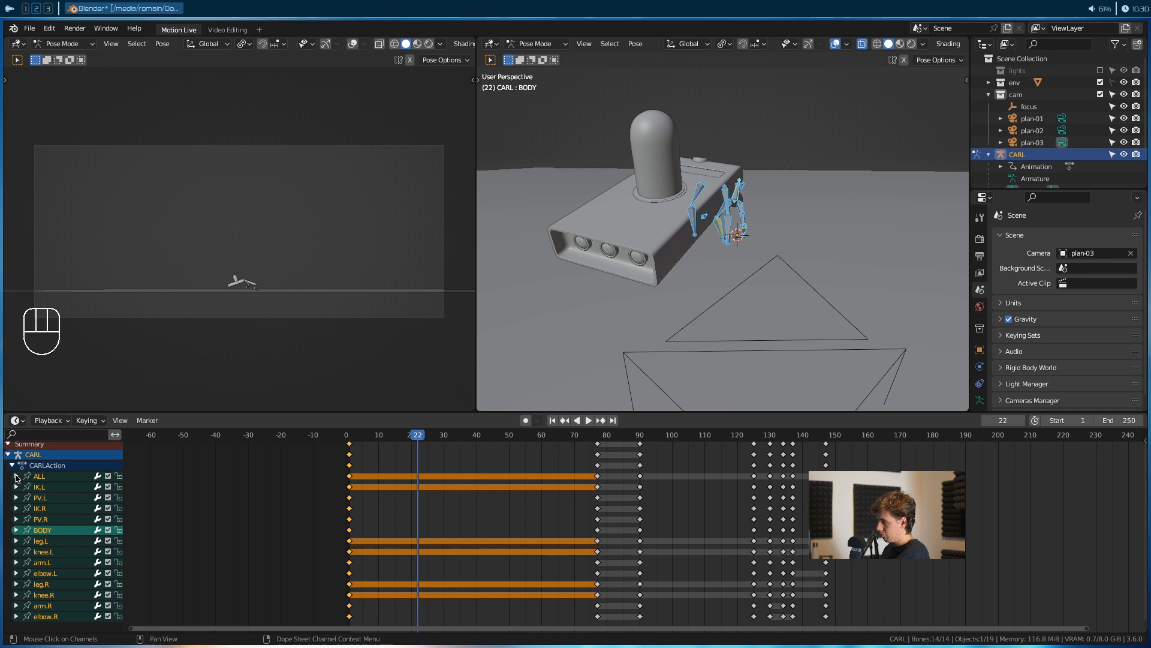
left_click(16, 476)
left_click(16, 476)
left_click(16, 487)
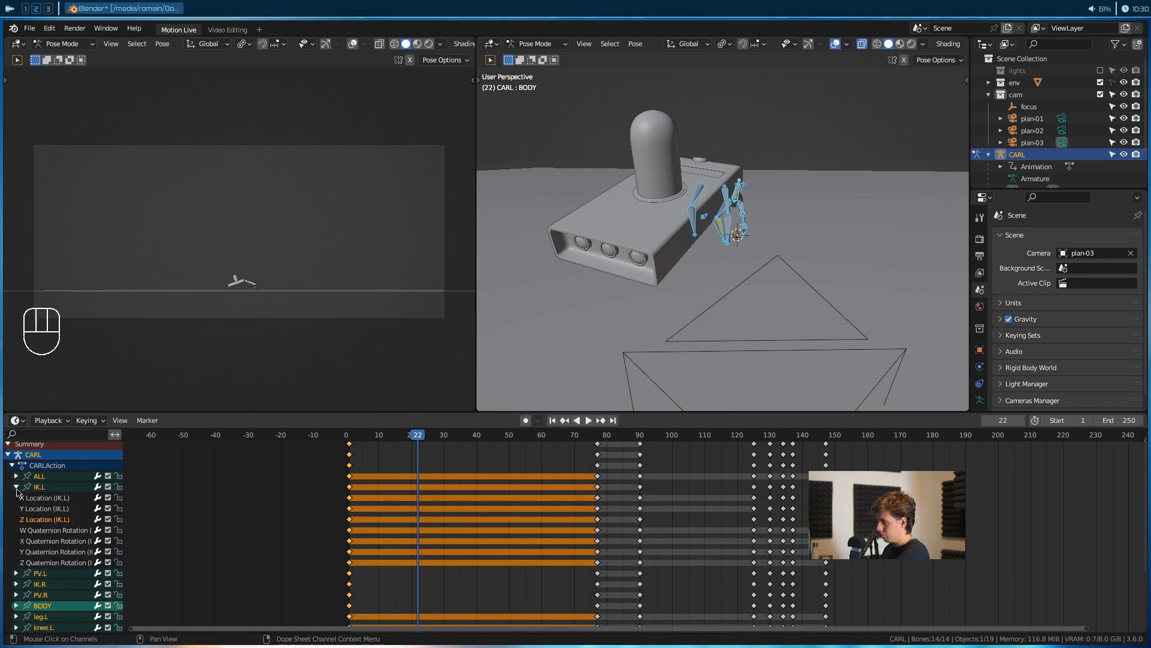
left_click(27, 509)
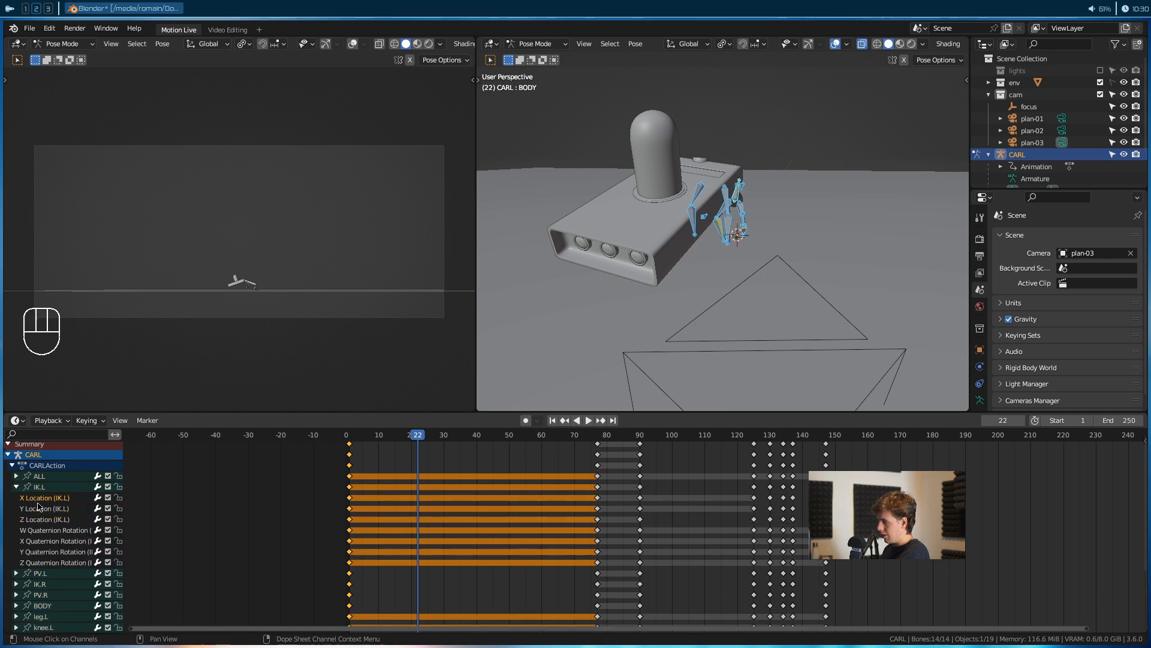
left_click(16, 487)
left_click(8, 454)
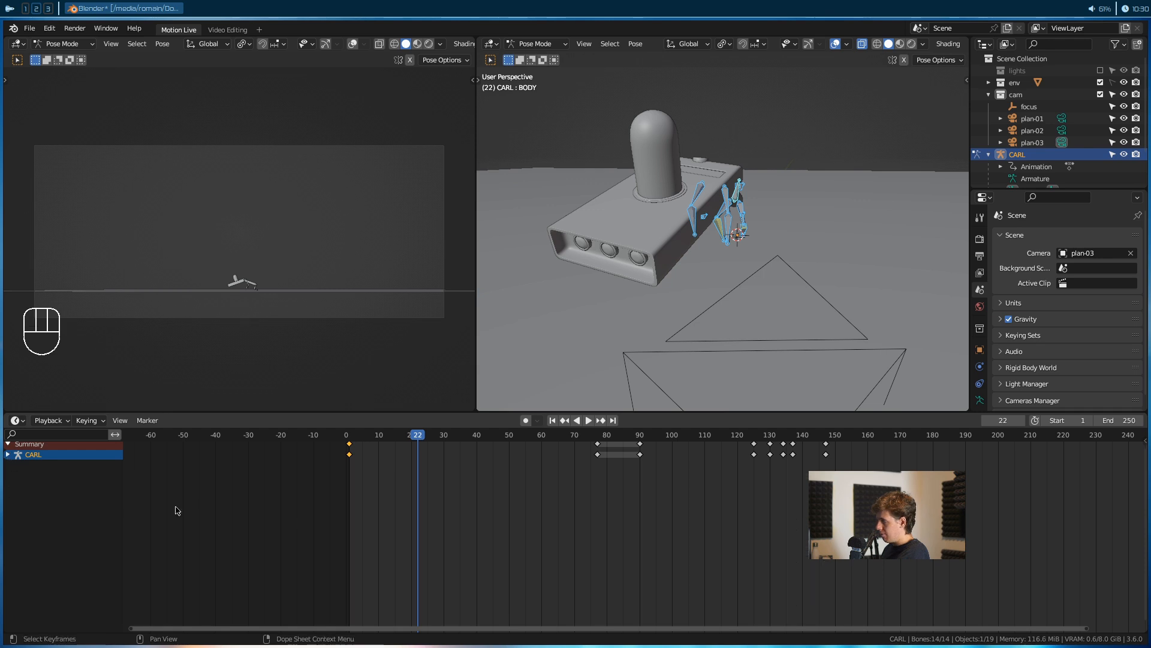
left_click_drag(423, 413, 423, 552)
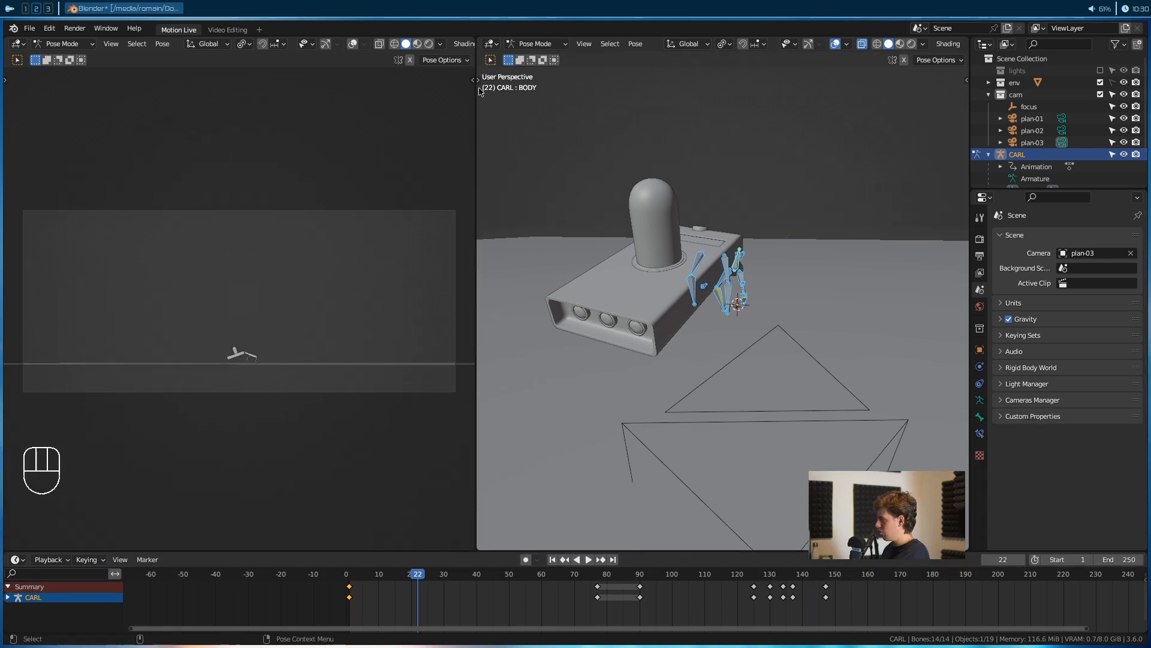
Split the 3D viewport into two stacked areas and turn the upper one into a Graph Editor
left_click_drag(482, 43, 489, 324)
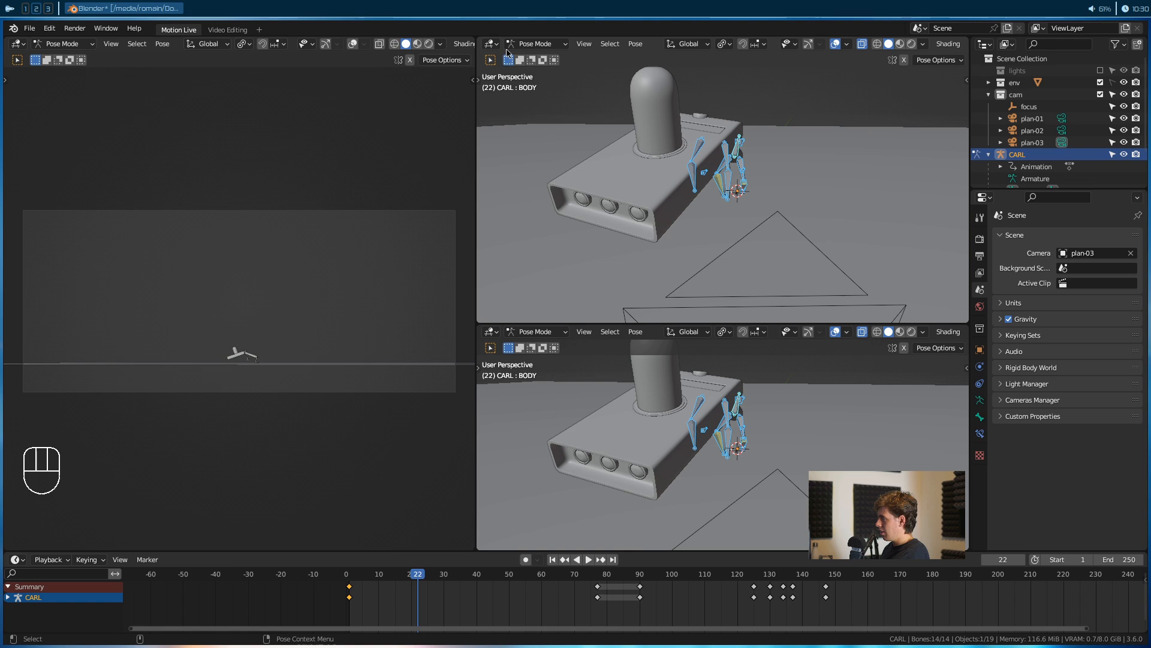
left_click(491, 45)
left_click(646, 104)
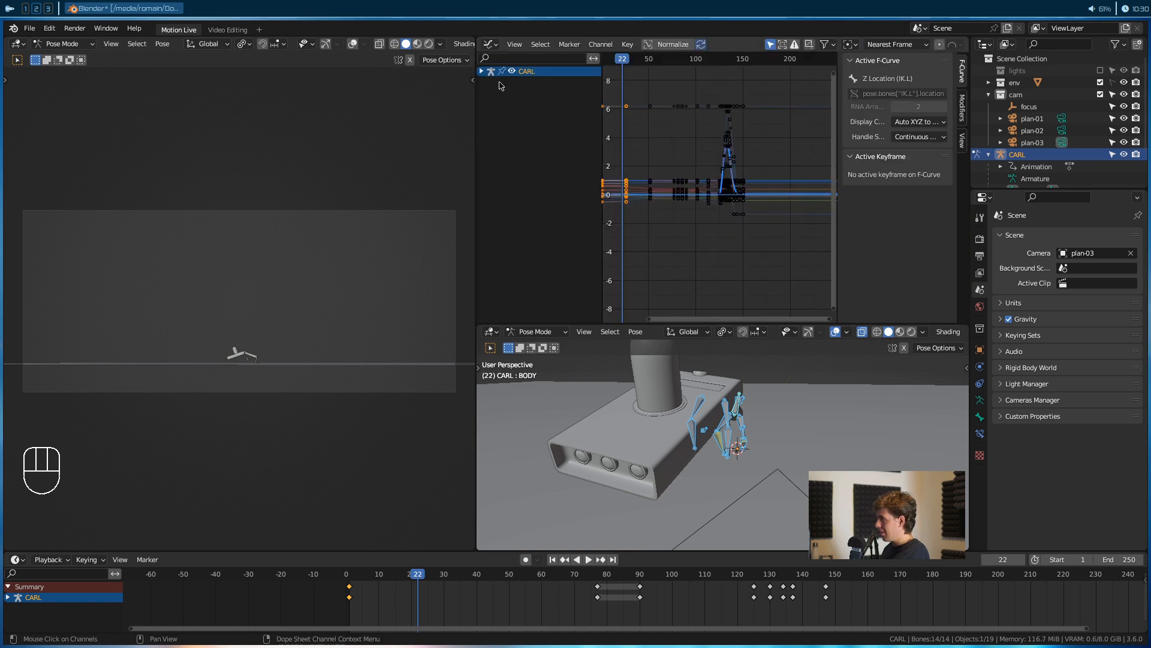
Expand CARL in the Graph Editor, unhide the curves of IK.L, PV.L, IK.R, PV.R and BODY, and collapse these bone groups
left_click(482, 71)
left_click(510, 104)
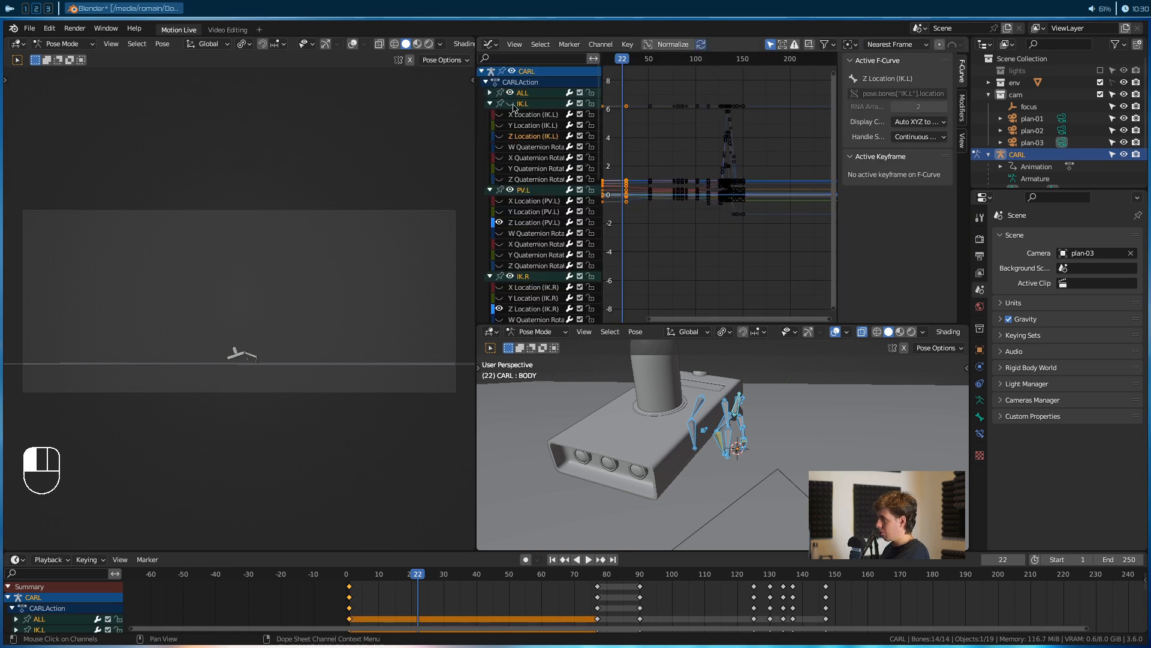
left_click(490, 103)
left_click(510, 114)
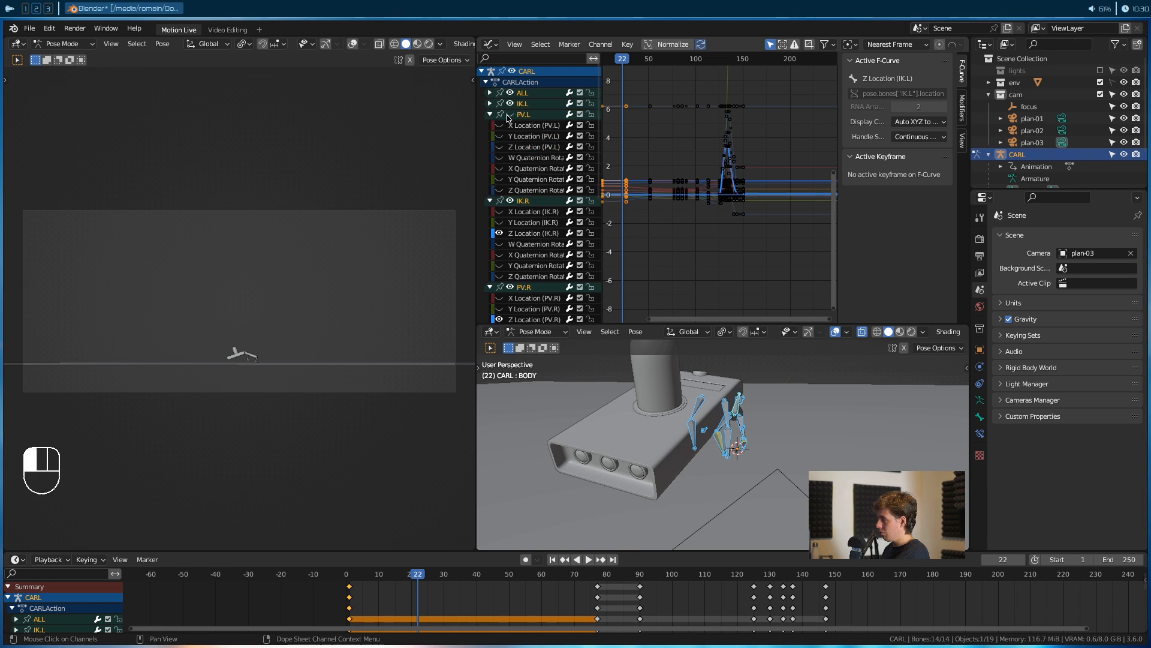
left_click(490, 114)
left_click(510, 125)
left_click(490, 126)
left_click(510, 136)
left_click(490, 137)
left_click(510, 147)
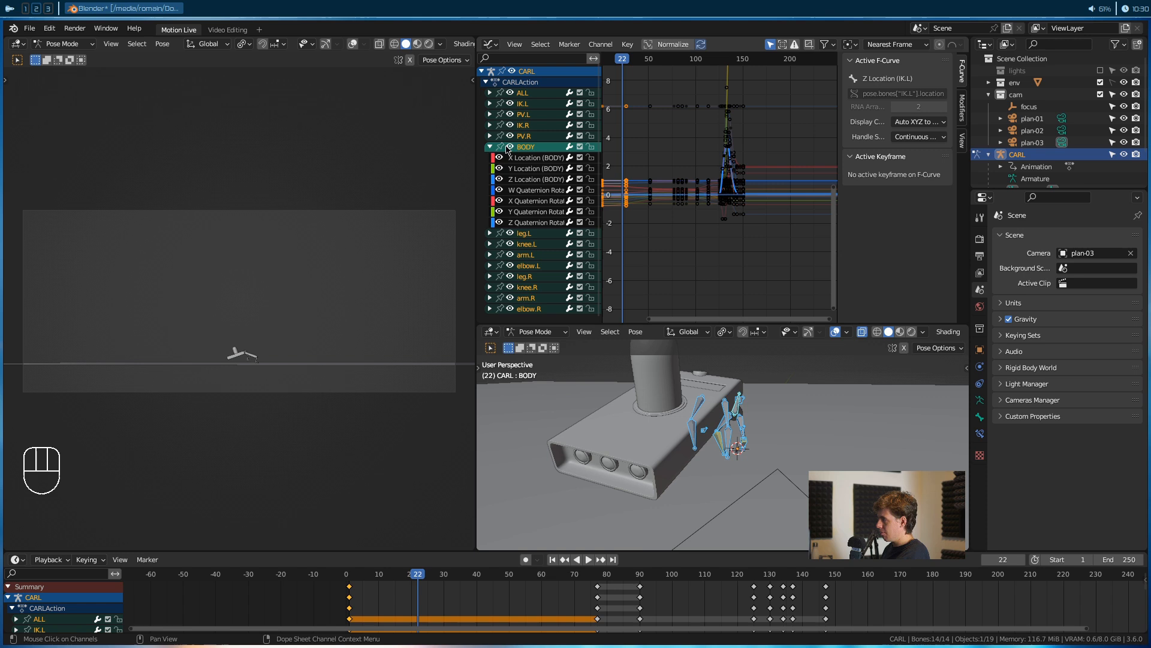
left_click(490, 147)
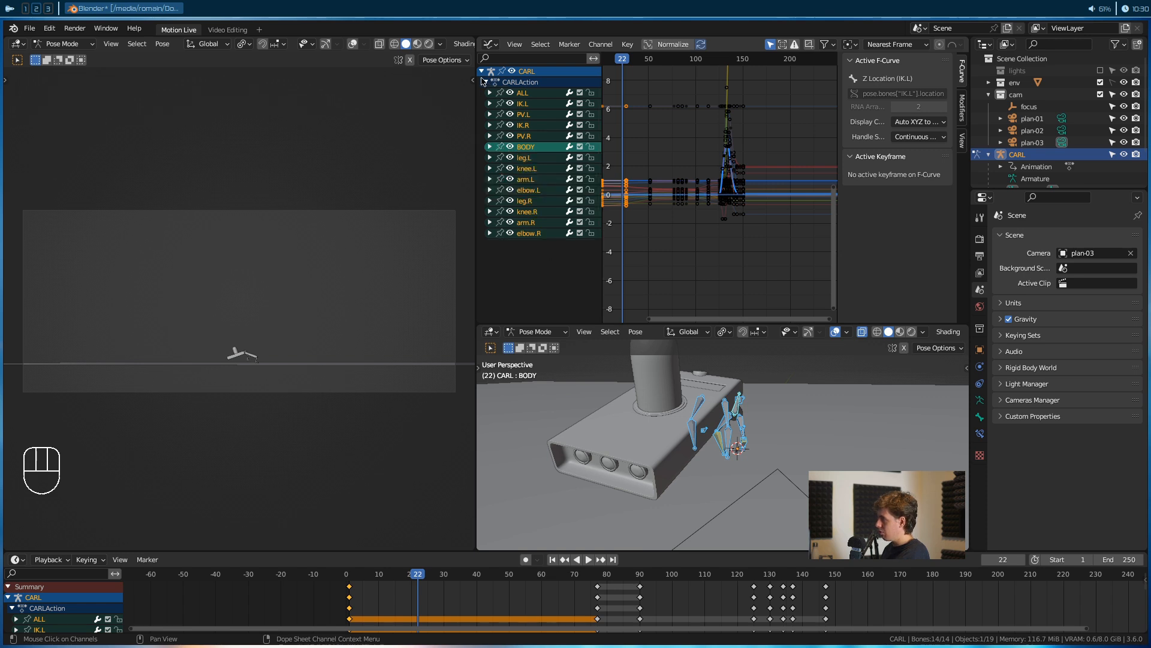
Collapse CARL's channel list and shrink the Graph Editor so the 3D viewport below it gets more height
left_click(482, 71)
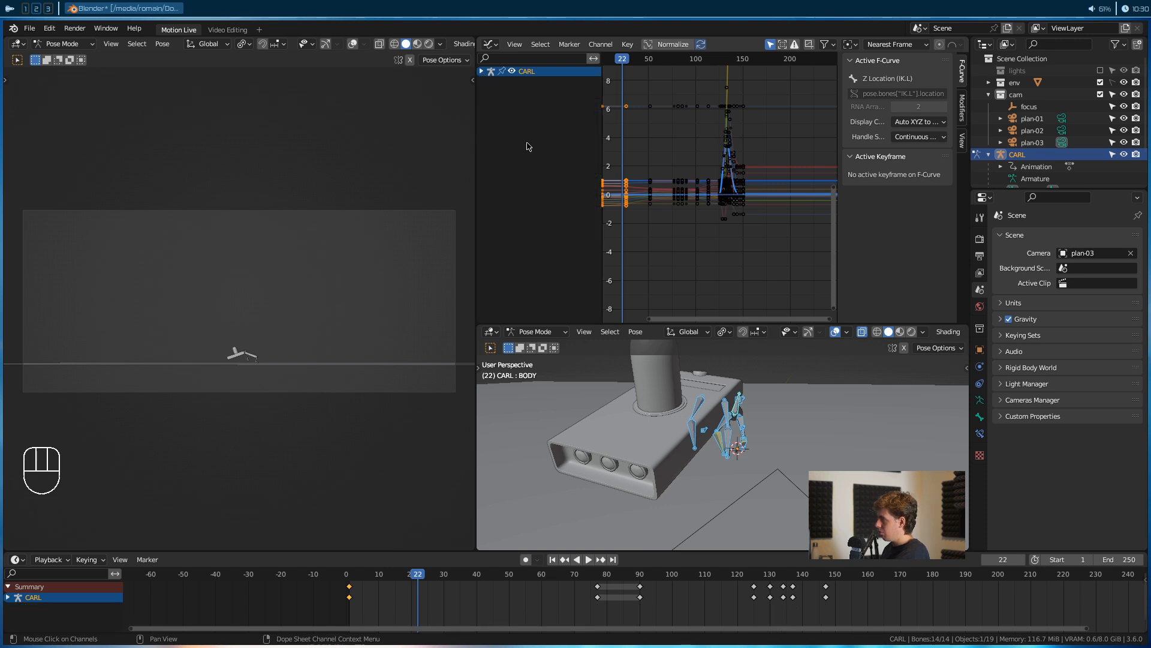
left_click(482, 72)
left_click(481, 72)
left_click(481, 71)
left_click(481, 71)
left_click(482, 71)
left_click(482, 72)
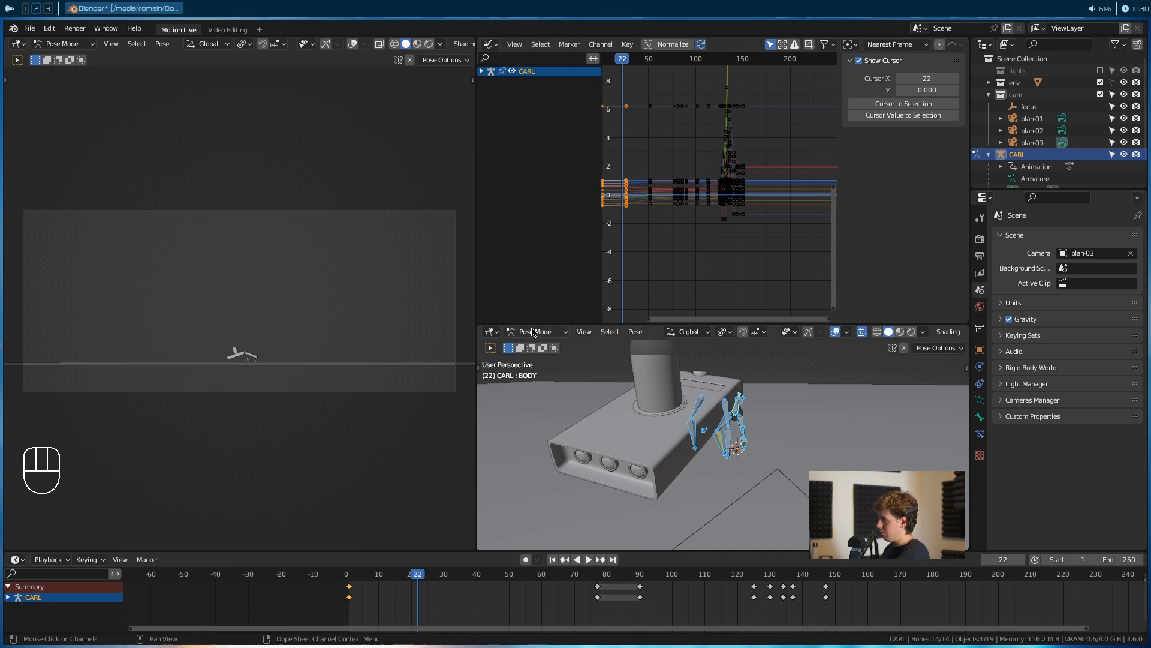
left_click_drag(529, 324, 531, 182)
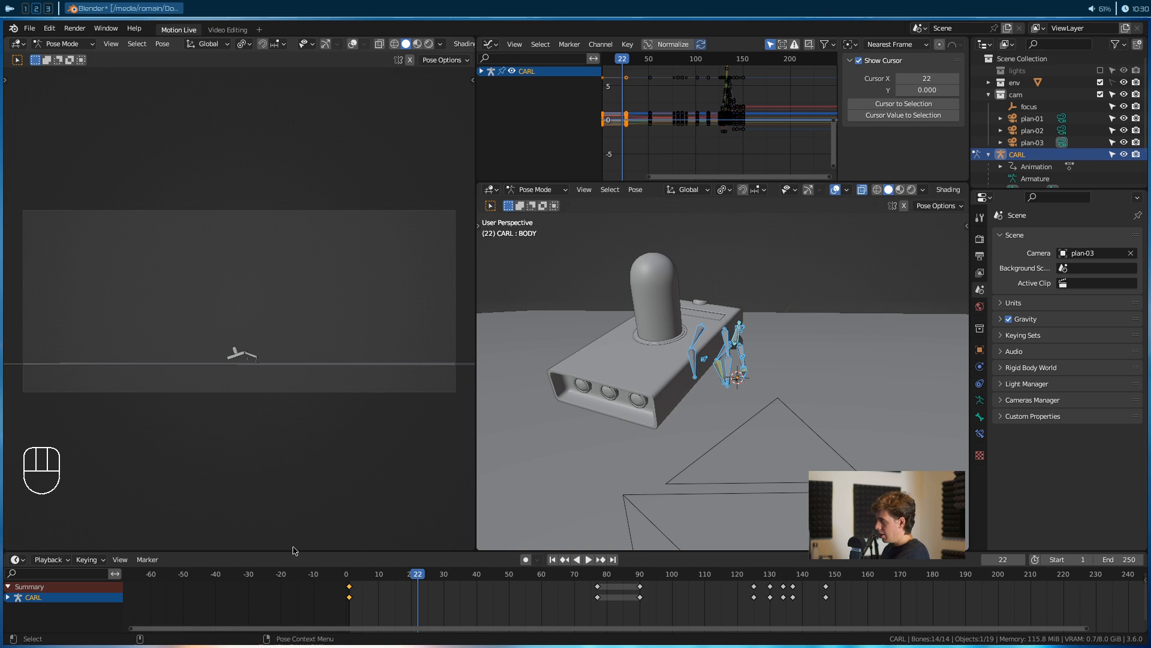
Copy CARL's frame 1 keyframes and paste them at frame 22
key("ctrl+c")
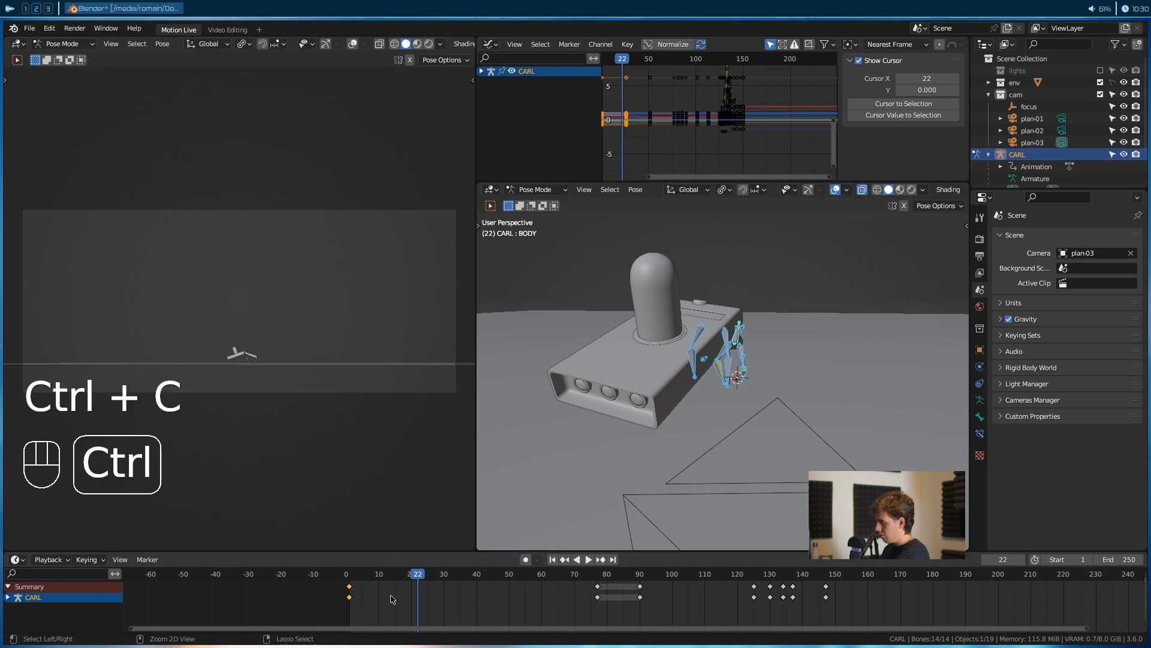
key("ctrl+v")
mouse_move(411, 575)
left_mouse_down()
mouse_move(341, 576)
mouse_move(419, 575)
left_mouse_up()
Select CARL's BODY bone and rotate it around the global Z axis at frame 22
middle_click_drag(717, 474, 670, 426, "alt")
mouse_move(670, 427)
left_mouse_down("alt")
mouse_move(655, 433)
mouse_move(659, 412)
left_mouse_up("alt")
left_click(618, 329)
middle_click_drag(585, 404, 669, 366, "alt")
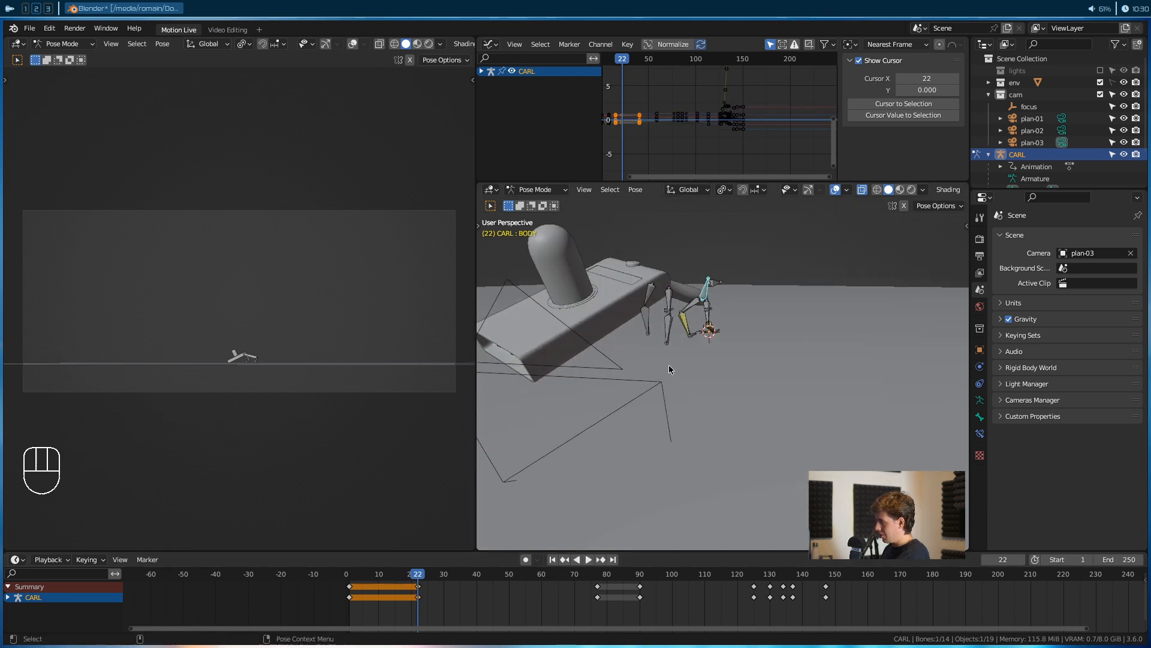
key("r")
key("z")
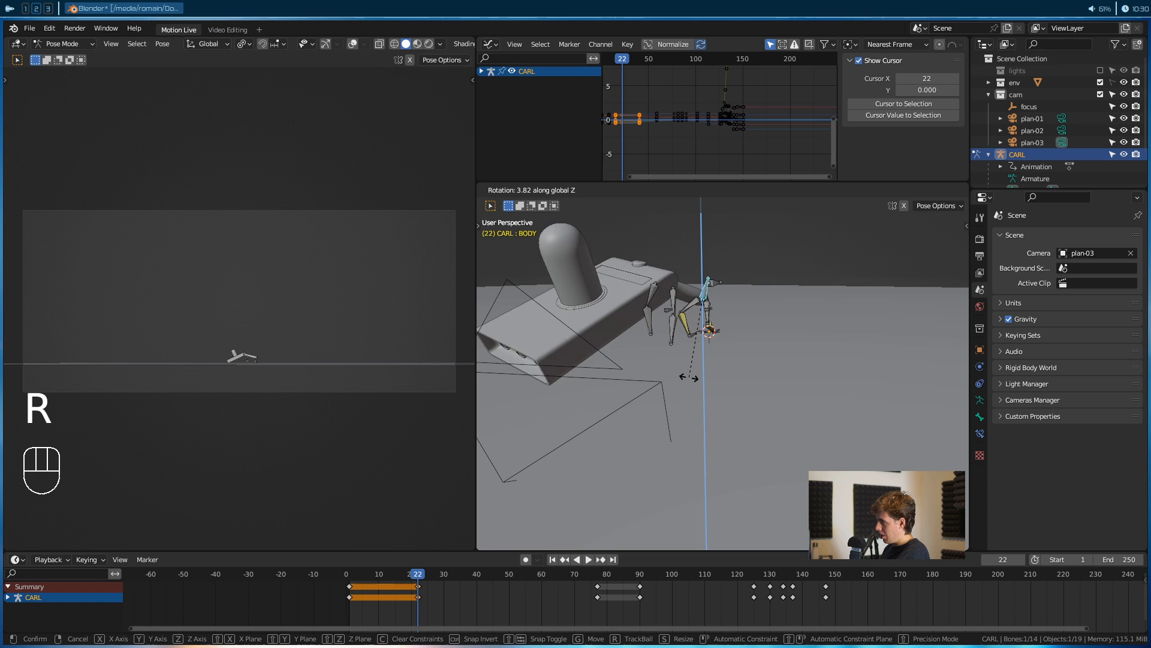
left_click(702, 373)
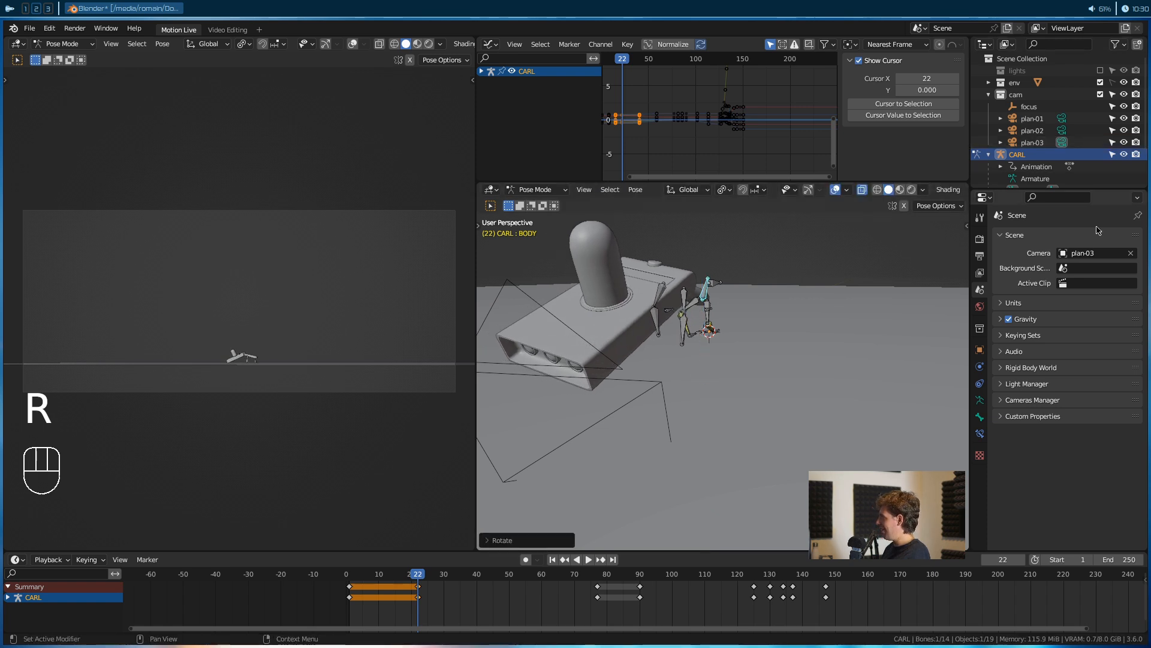
Make plan-01 the scene camera and enable automatic keyframing
left_click(1097, 252)
left_click(1102, 270)
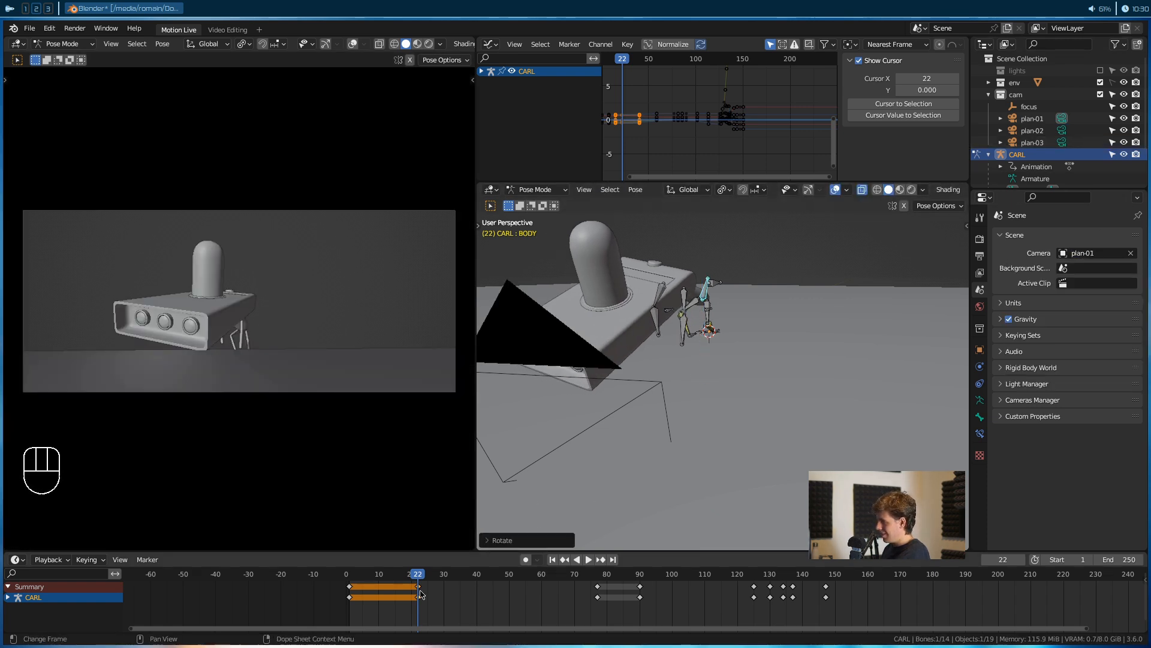
left_click(525, 559)
key("z")
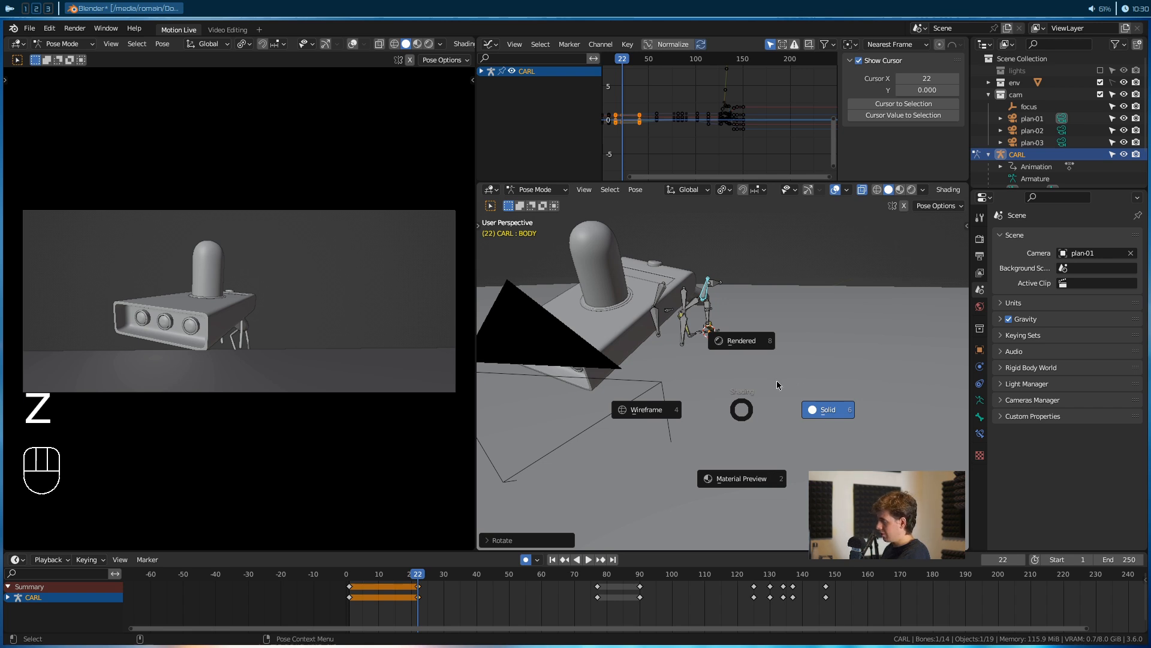
Close the unresponsive Blender window and launch a new Blender session filling the screen
key("super+t")
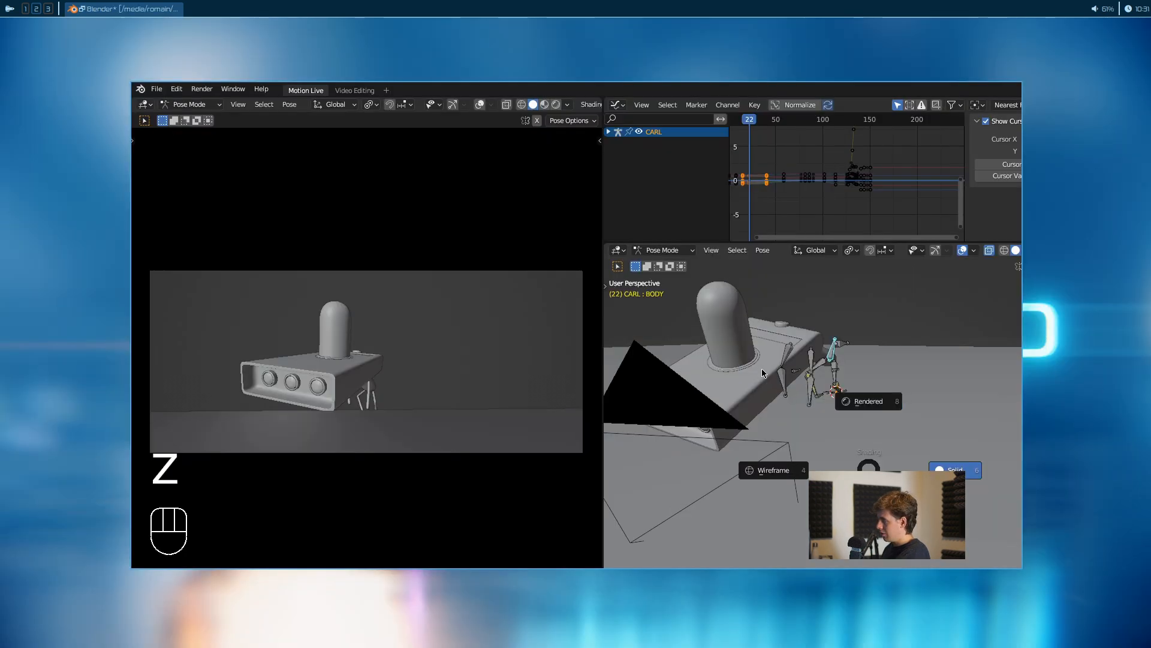
key("super+w")
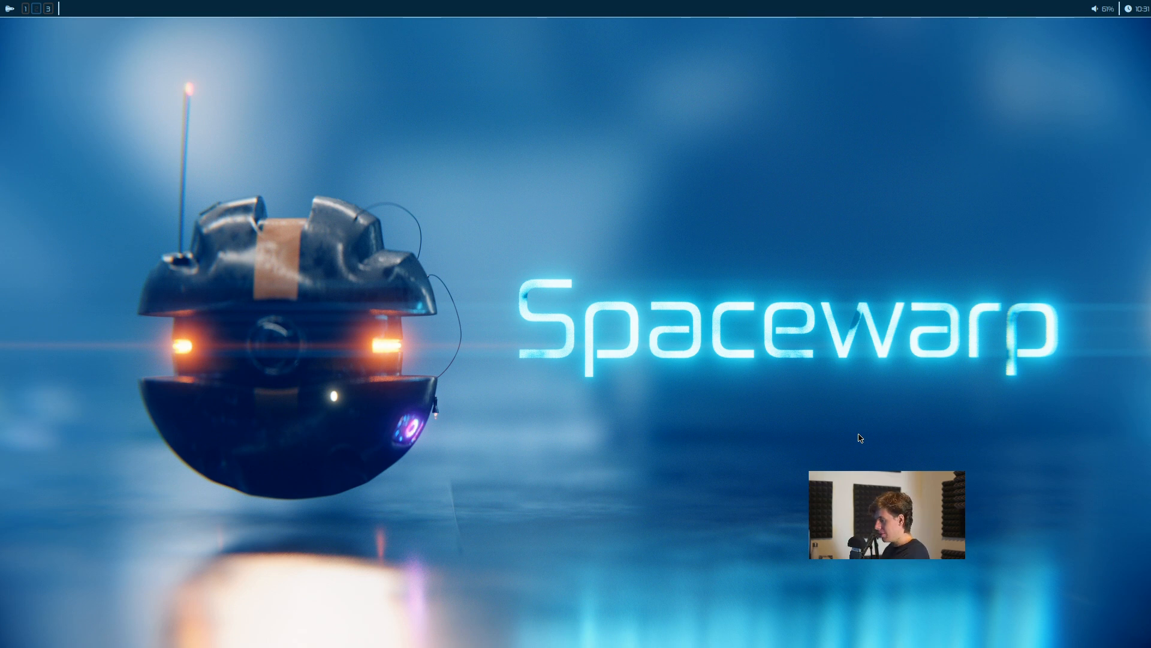
key("super+b")
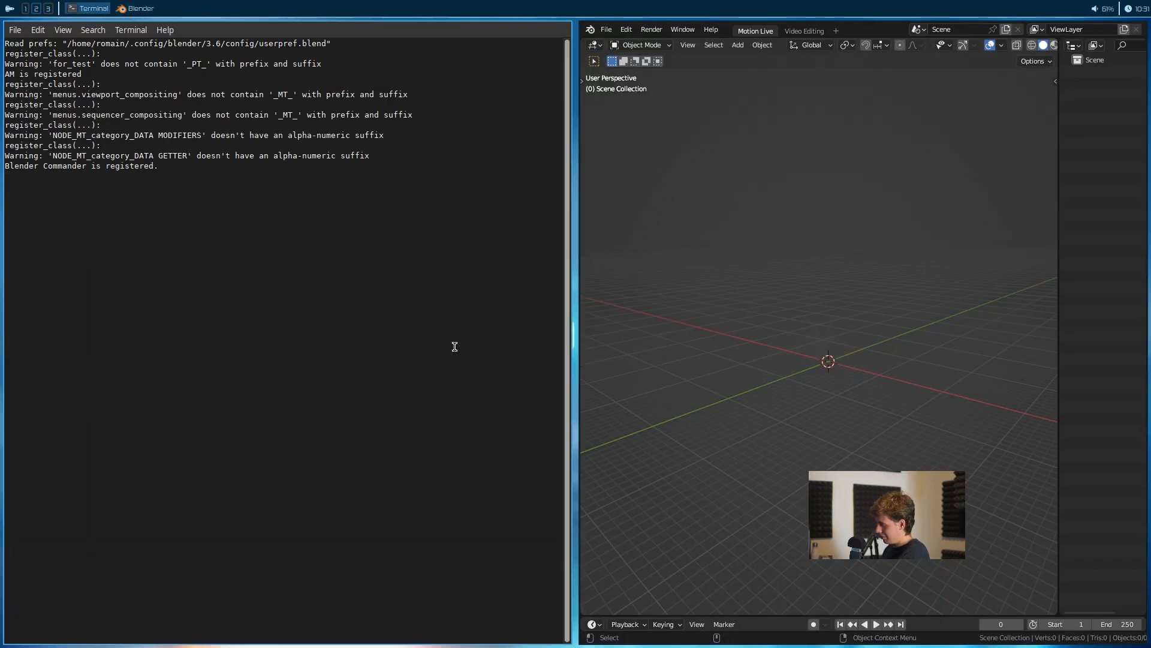
key("super+m")
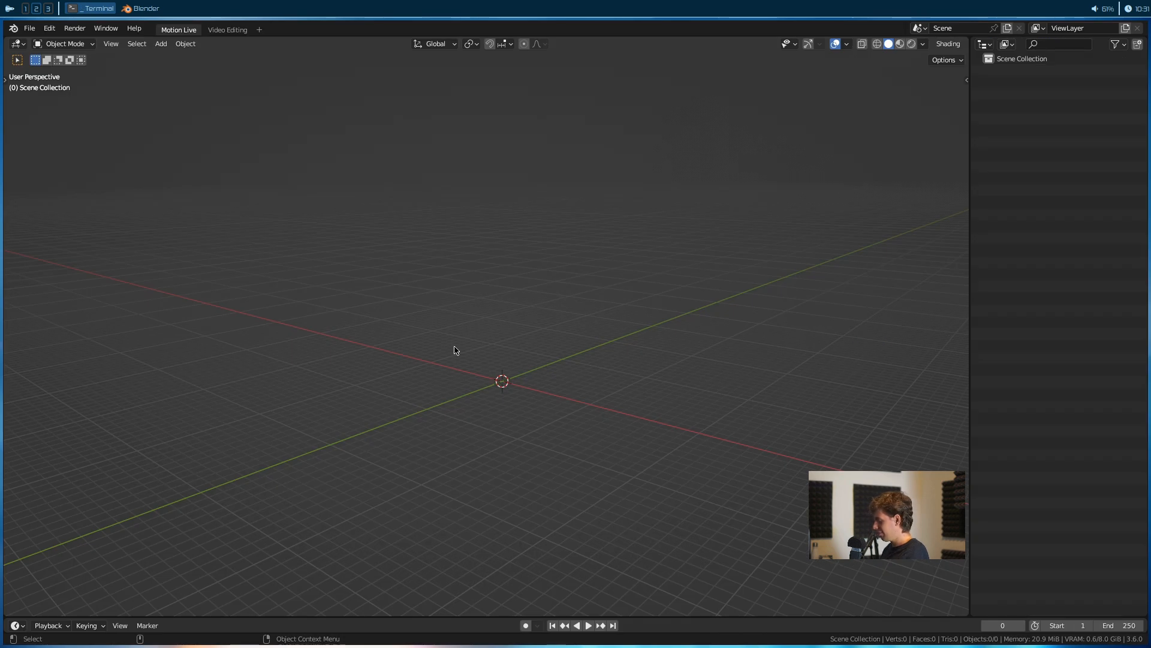
Reopen the recent file rick-gun_animation.blend and review CARL's jump and its curves up to frame 148
key("ctrl+shift+o")
left_click(442, 282)
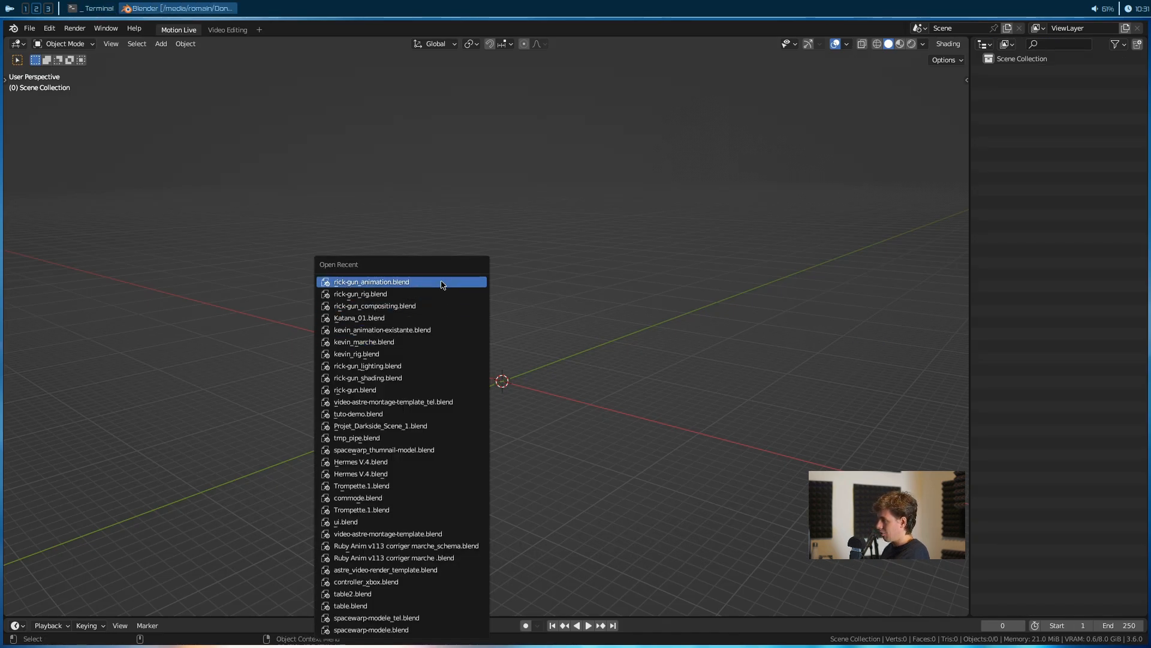
left_click(589, 579)
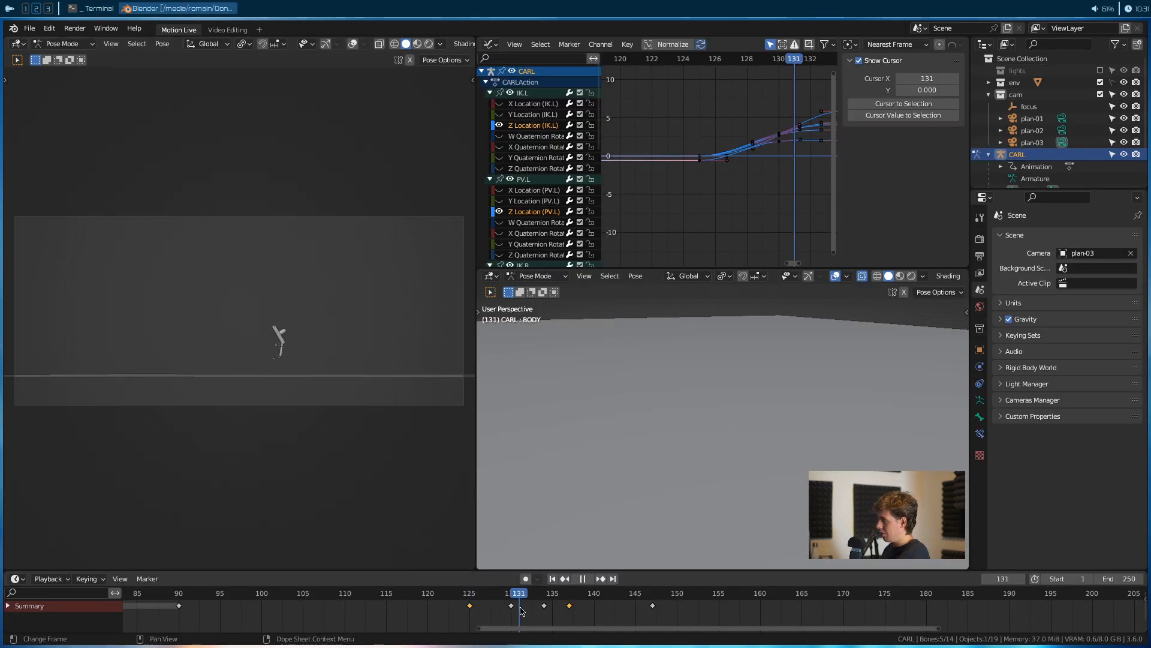
key("space")
left_click_drag(470, 611, 661, 612)
scroll(757, 213, "down", 4)
scroll(756, 210, "down", 5)
middle_click_drag(756, 209, 667, 197)
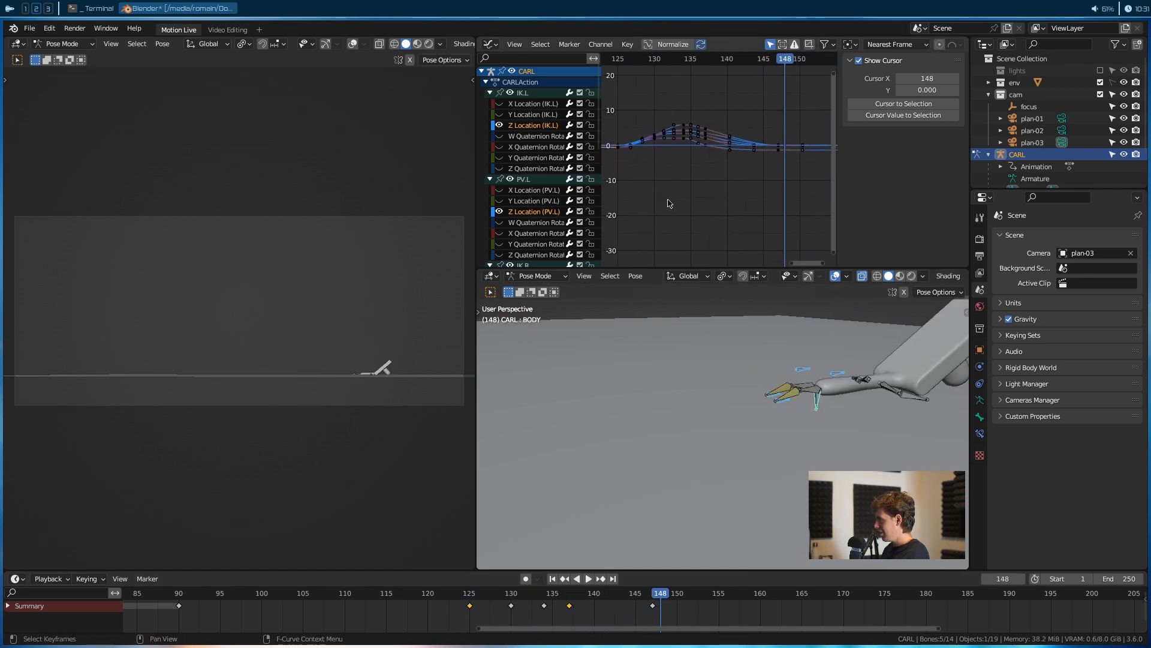
Make plan-01 the scene camera and return to frame 1 on the timeline
left_click_drag(660, 603, 371, 595)
left_click(1081, 254)
left_click(1082, 269)
scroll(449, 609, "down", 4)
middle_click_drag(448, 609, 737, 610)
scroll(736, 610, "down", 3)
left_click_drag(710, 598, 172, 598)
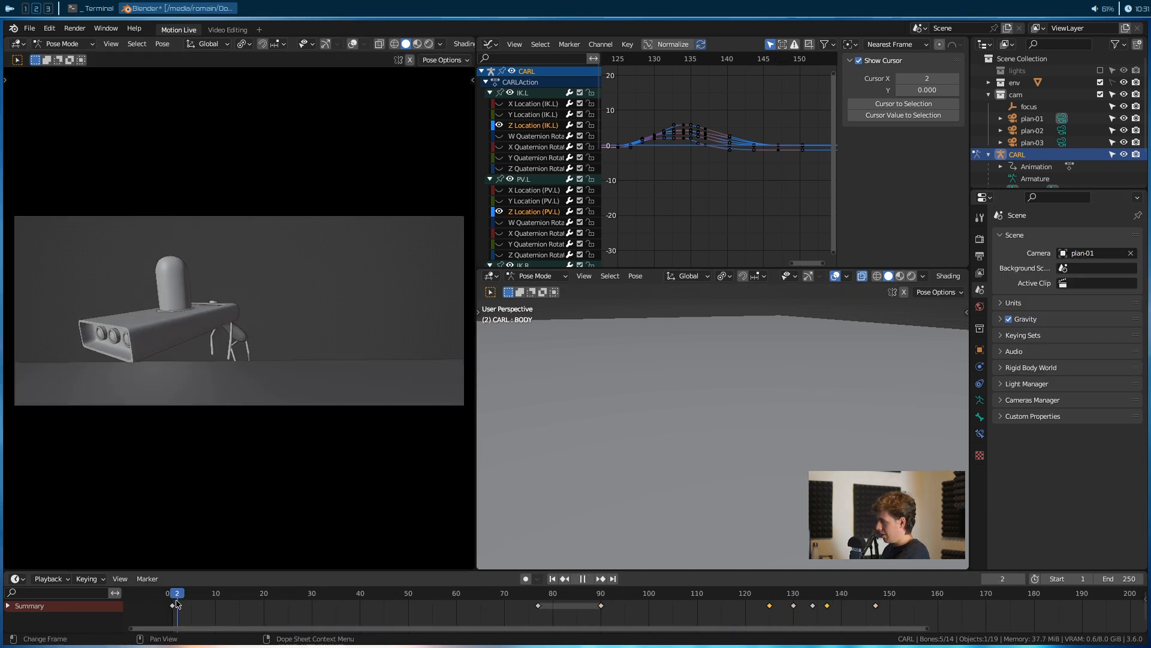
Unhide all curves of IK.L, PV.L, IK.R, PV.R and BODY in the Graph Editor and collapse these bone groups
left_click(490, 93)
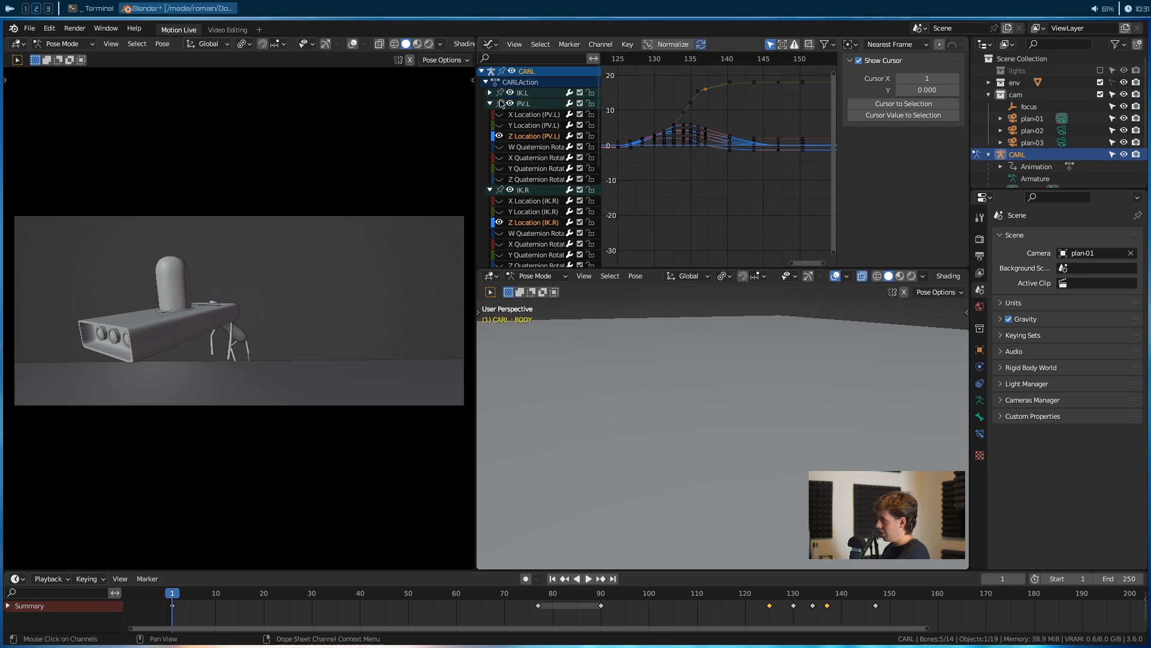
left_click(491, 104)
left_click(490, 114)
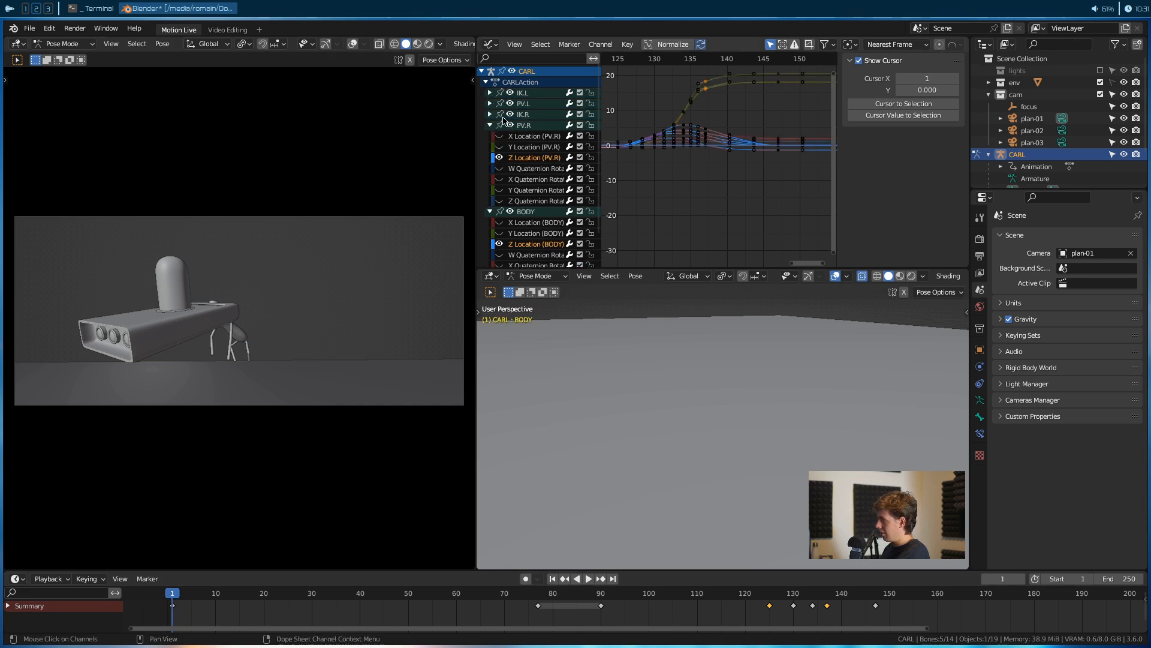
left_click(491, 125)
left_click(514, 136)
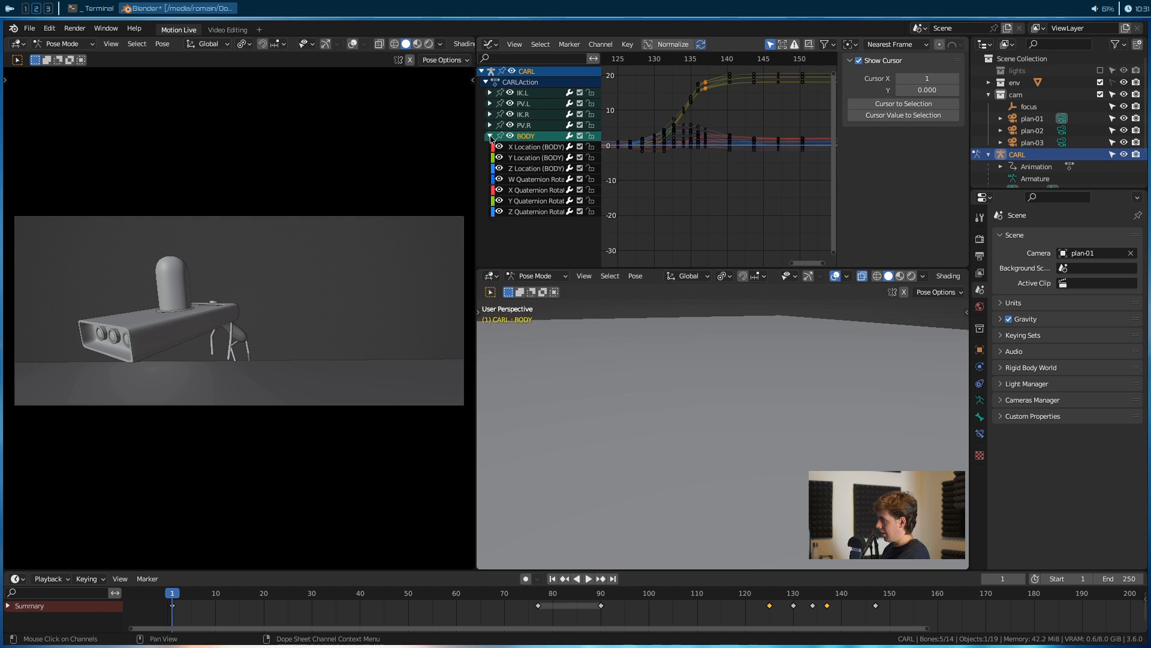
left_click(490, 136)
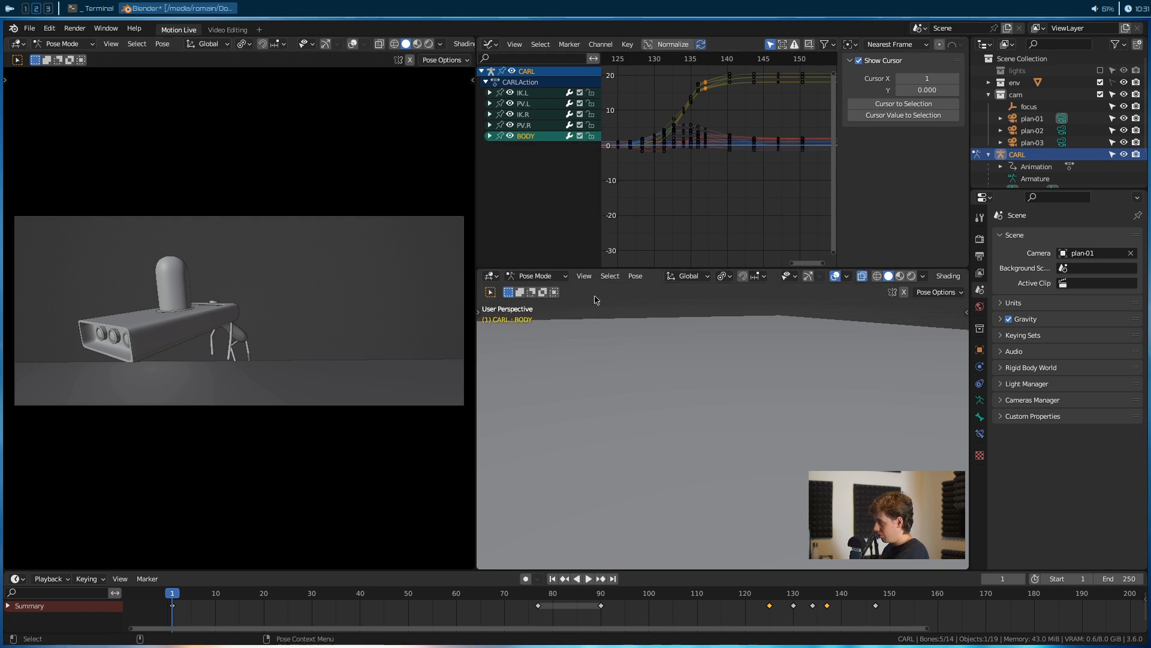
Select all of CARL's bones, duplicate the frame 1 keyframes at frame 20 and save the file
scroll(653, 412, "down", 4)
key("KP_Decimal")
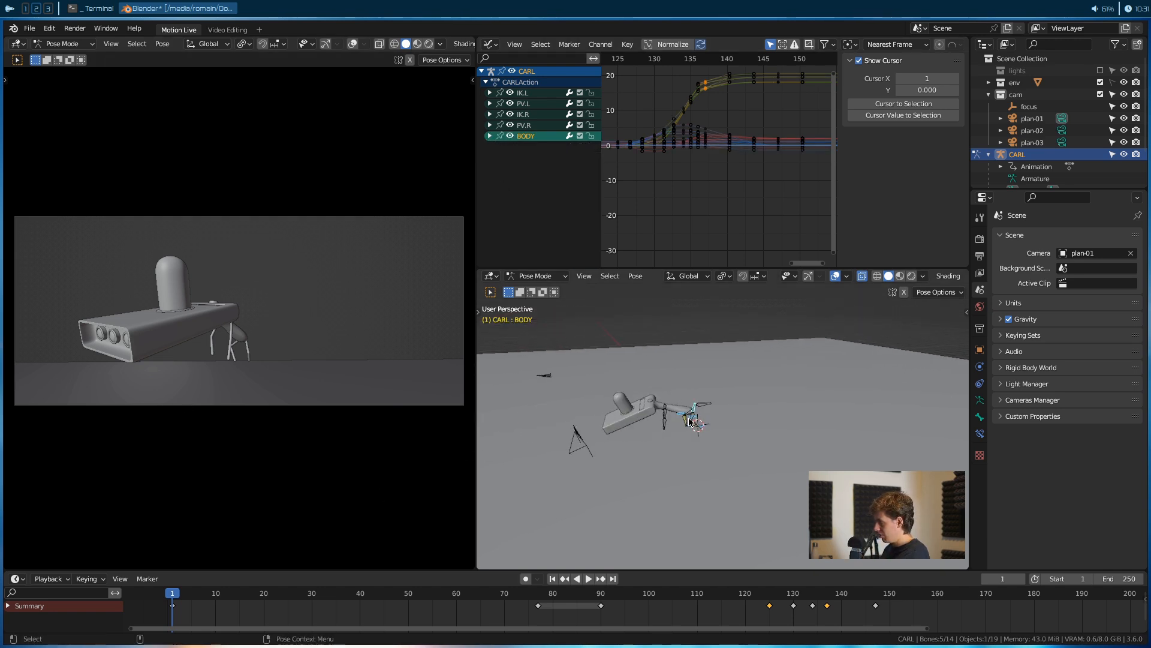
key("a")
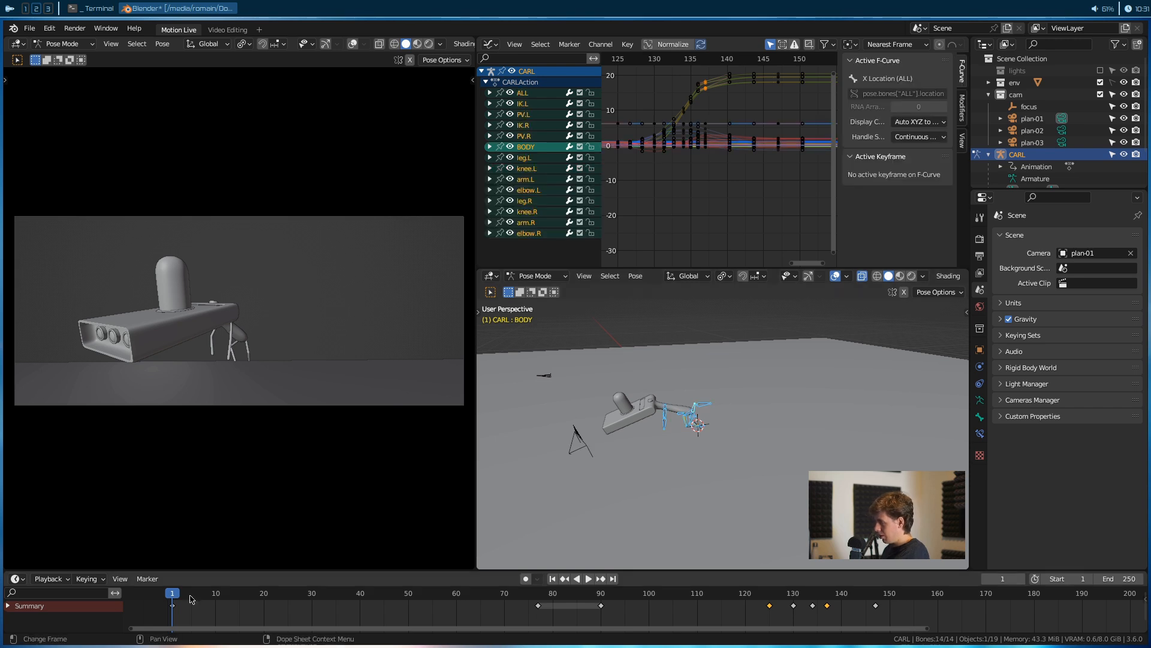
key("space")
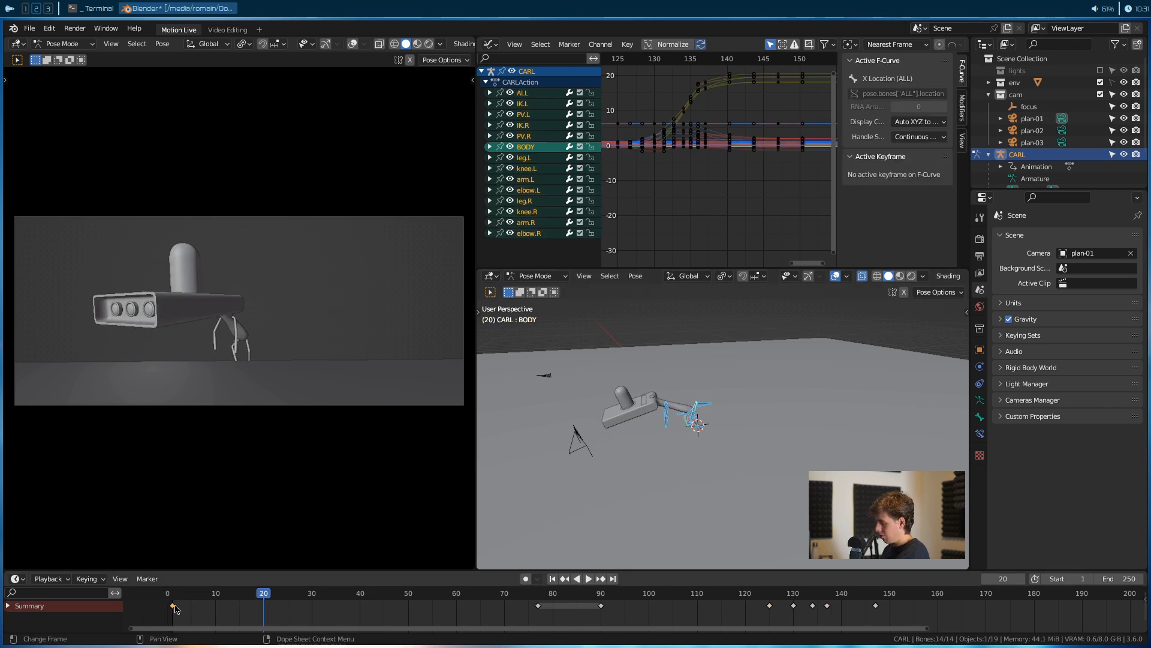
key("ctrl+v")
key("ctrl+s")
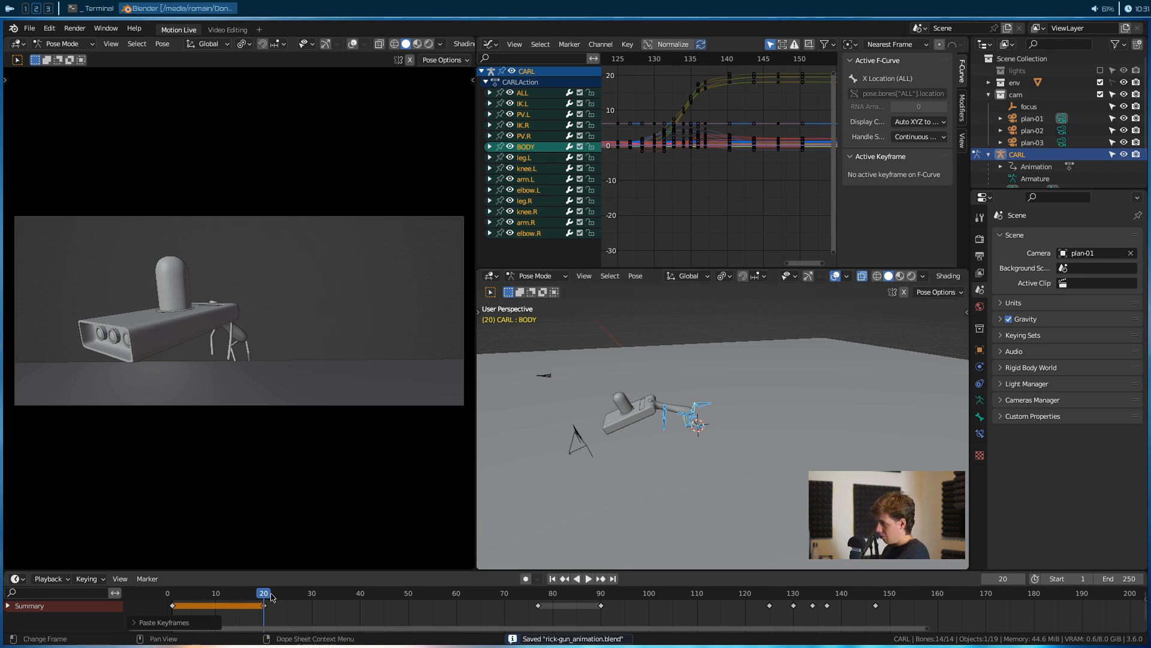
With auto keying on, rotate the BODY bone about 17° around global Z at frame 20, plus a slight further turn
scroll(697, 448, "up", 2)
left_click(676, 400)
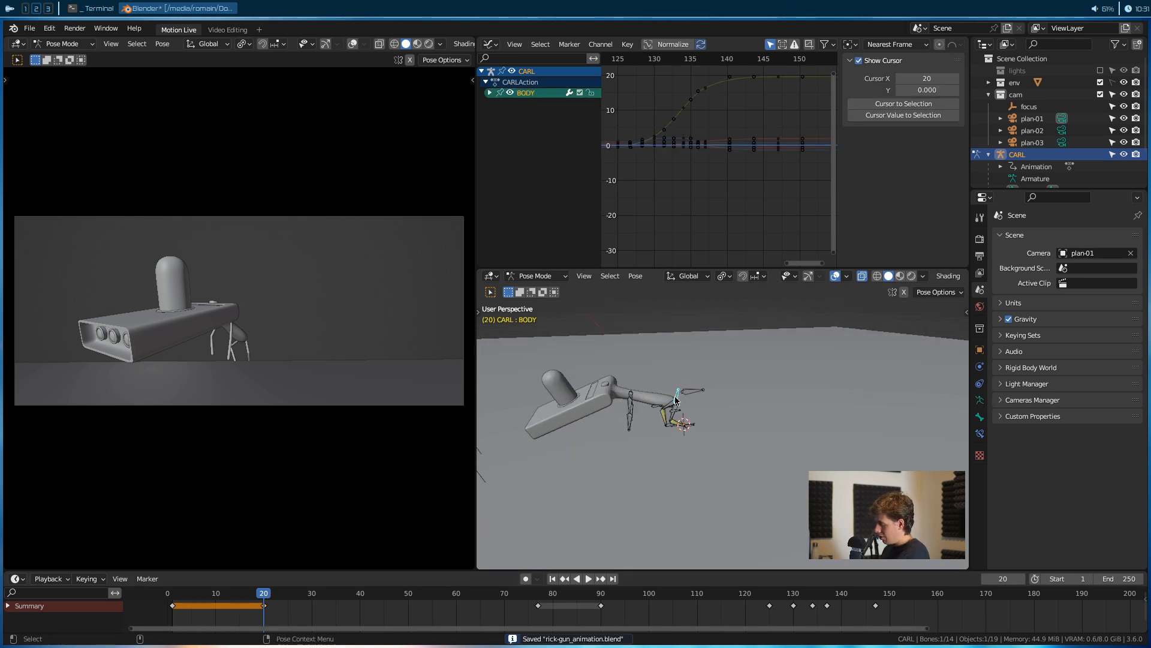
key("ctrl+a")
left_click(717, 436)
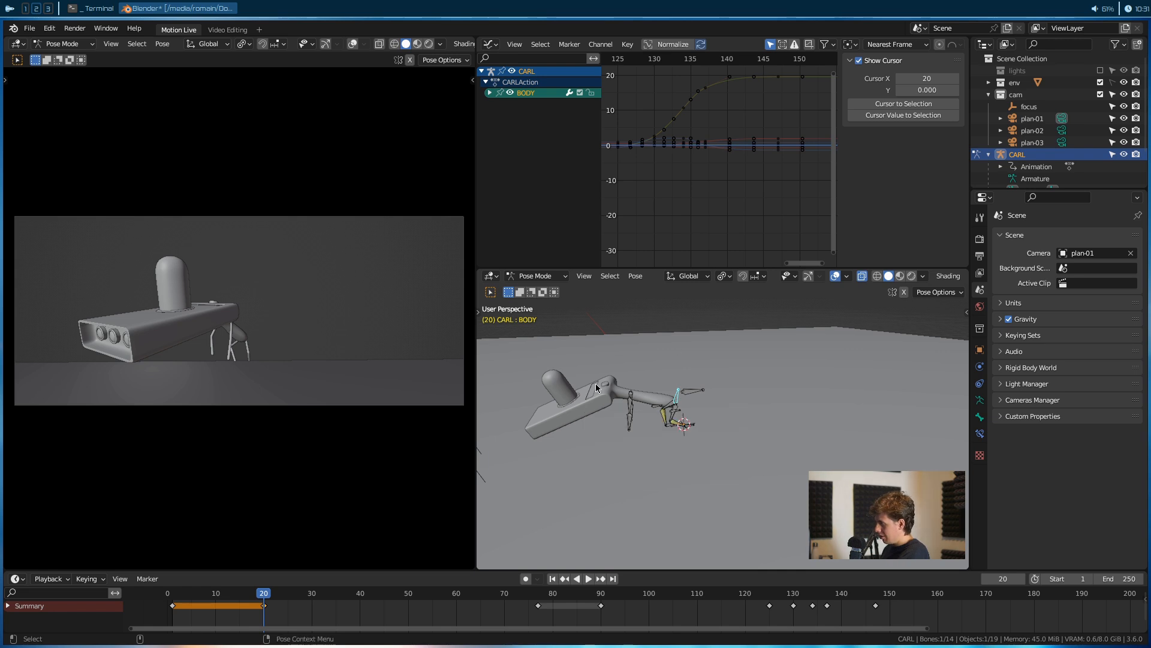
key("r")
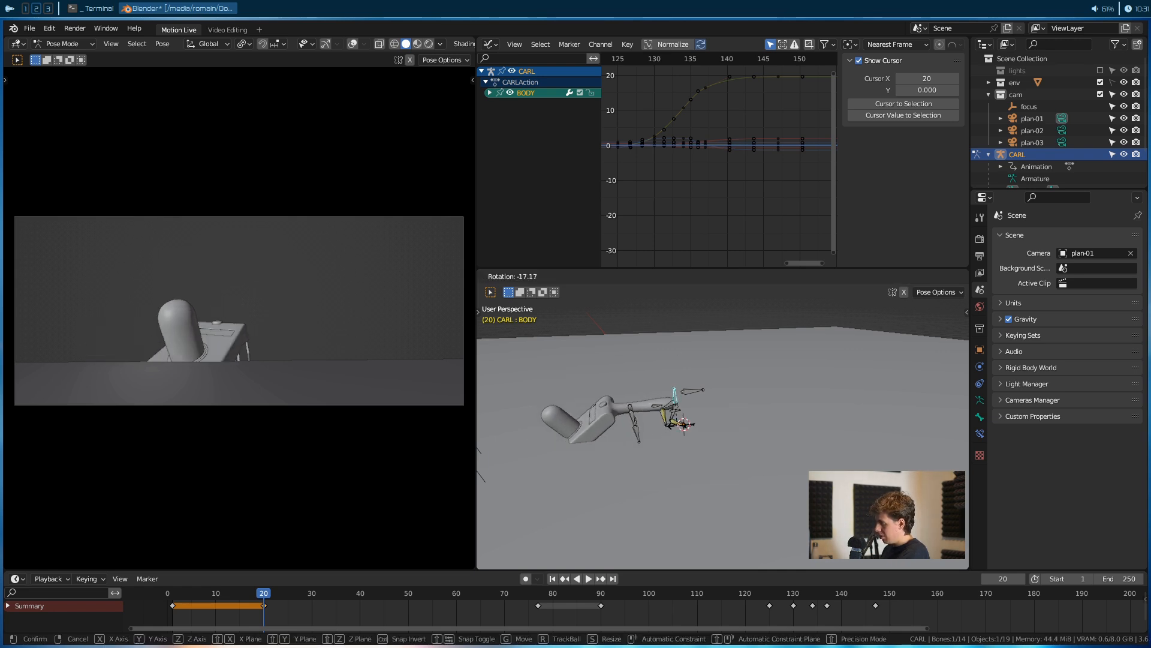
key("z")
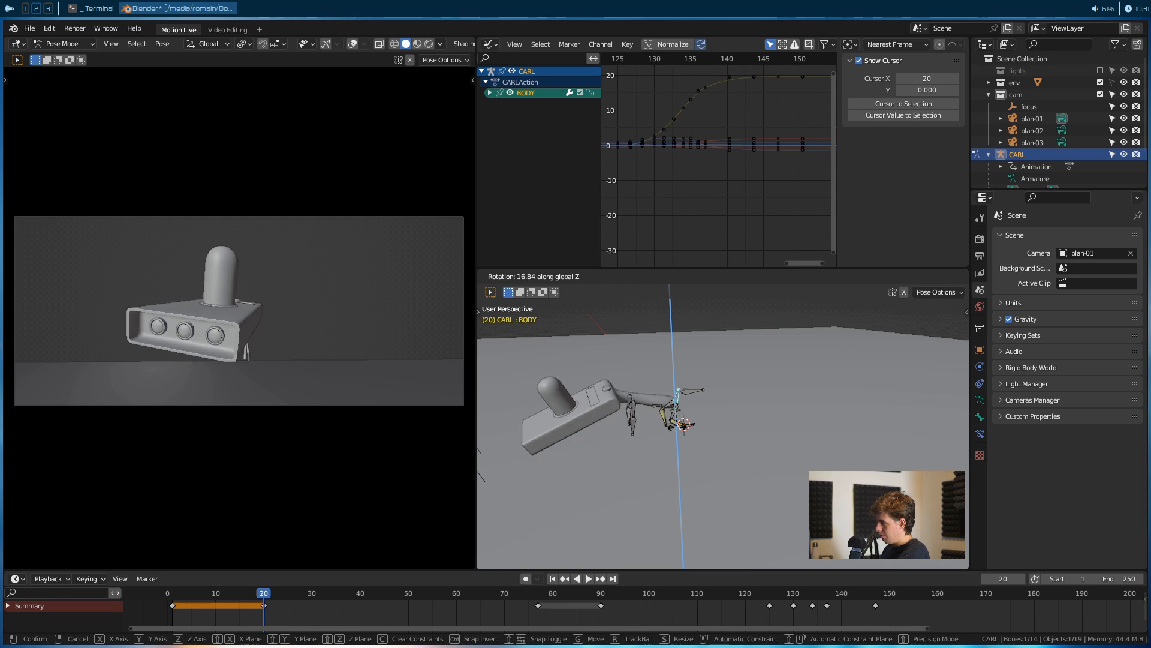
left_click(618, 461)
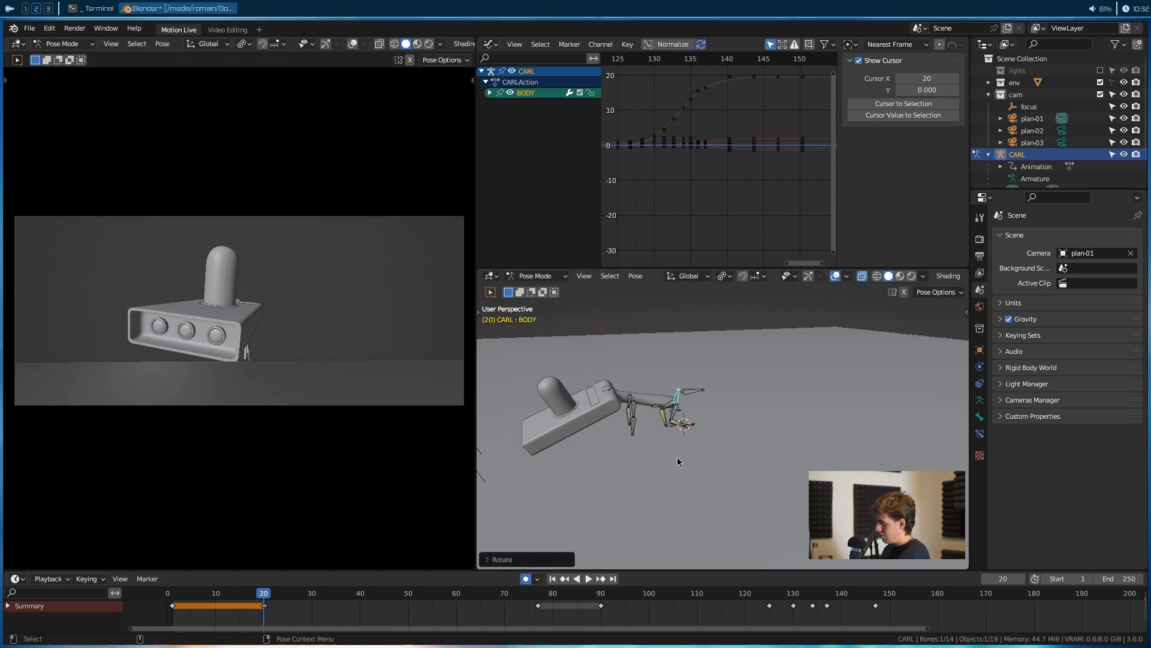
key("r")
key("z")
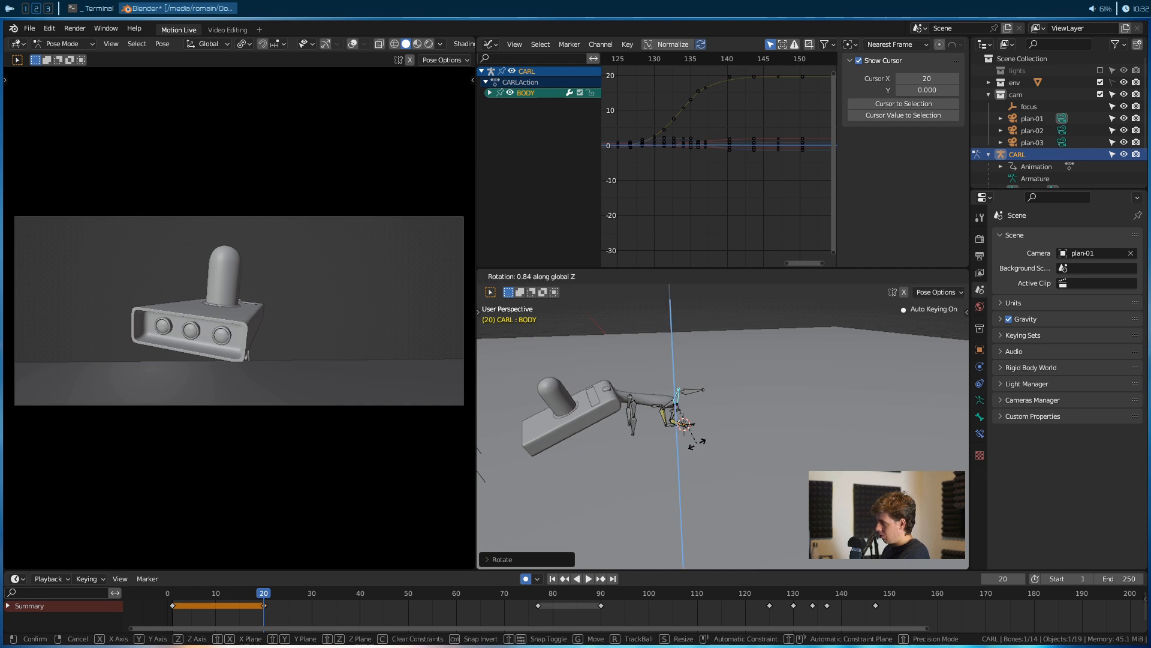
left_click(682, 457)
Play back the opening turn, go to frame 11 and rotate the BODY bone slightly to key an in-between pose
left_click_drag(264, 594, 172, 594)
key("space")
key("space")
left_click_drag(273, 593, 220, 608)
scroll(588, 451, "up", 3)
middle_click_drag(592, 450, 686, 413, "alt")
middle_click_drag(729, 389, 718, 415, "alt")
key("r")
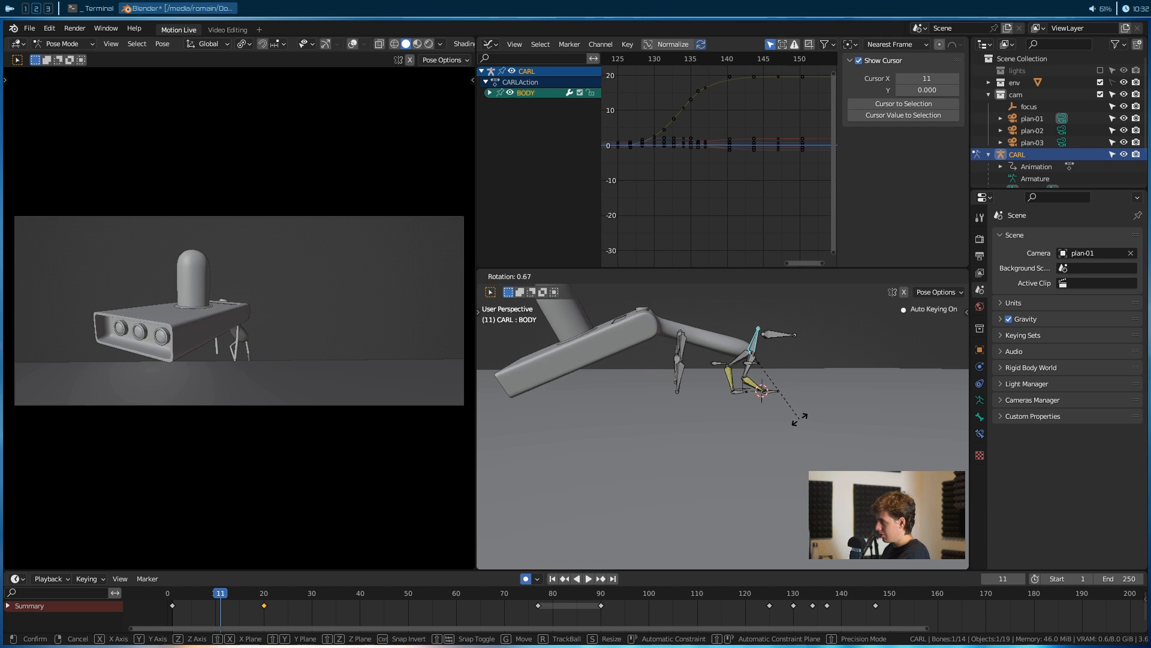
left_click(799, 411)
Rotate arm.L with elbow.L, and arm.R with elbow.R, to pose both arms at frame 11
middle_click_drag(798, 412, 677, 404)
left_click(617, 368, "shift")
key("r")
left_click(685, 430)
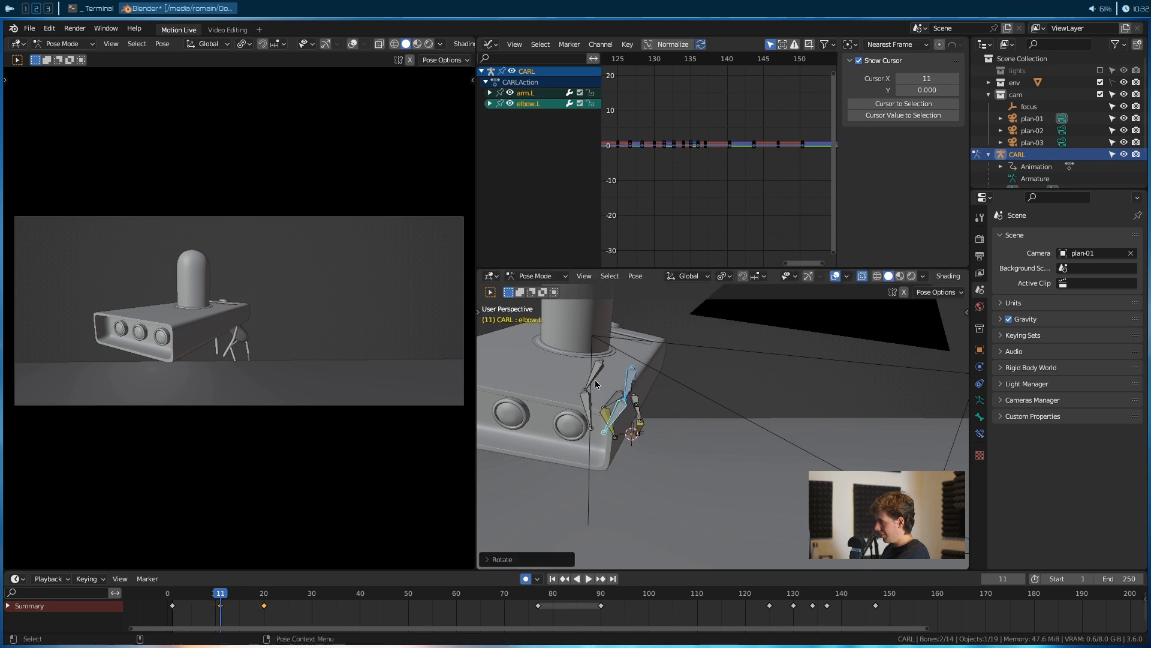
left_click(595, 381)
left_click(588, 405, "shift")
key("r")
left_click(677, 411)
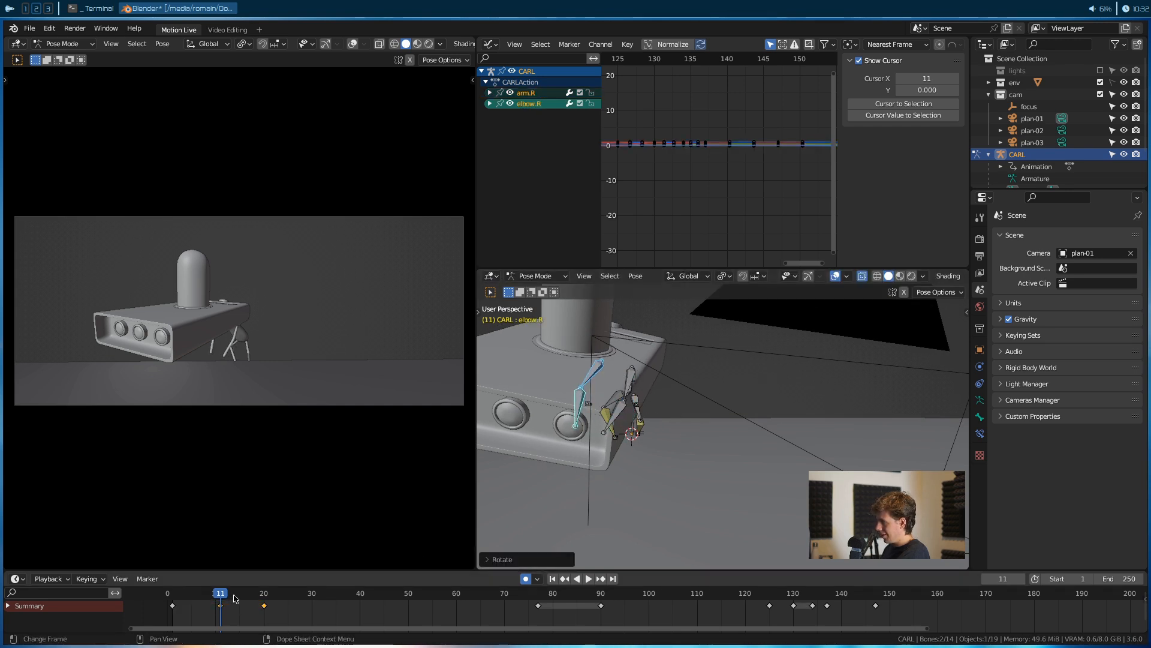
Review the turn, go to frame 32 and rotate the arm and elbow bones on both sides
key("space")
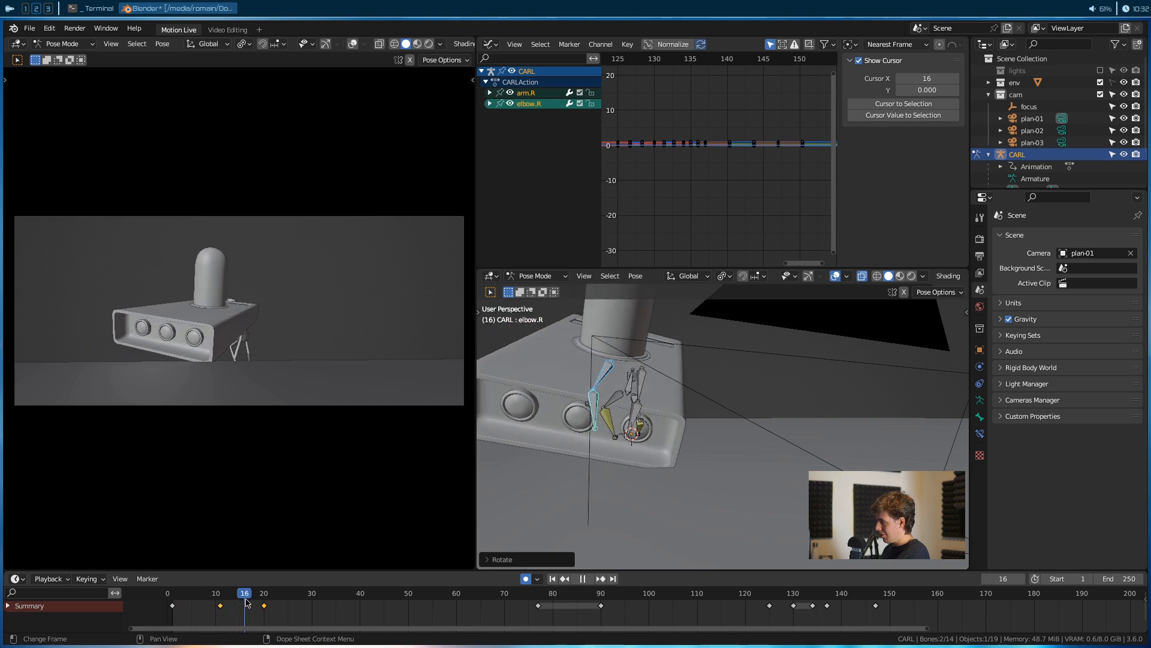
left_click_drag(324, 589, 324, 590)
left_click_drag(544, 467, 601, 425, "alt")
key("r")
left_click(660, 387)
left_click(598, 340)
left_click(594, 374, "shift")
key("r")
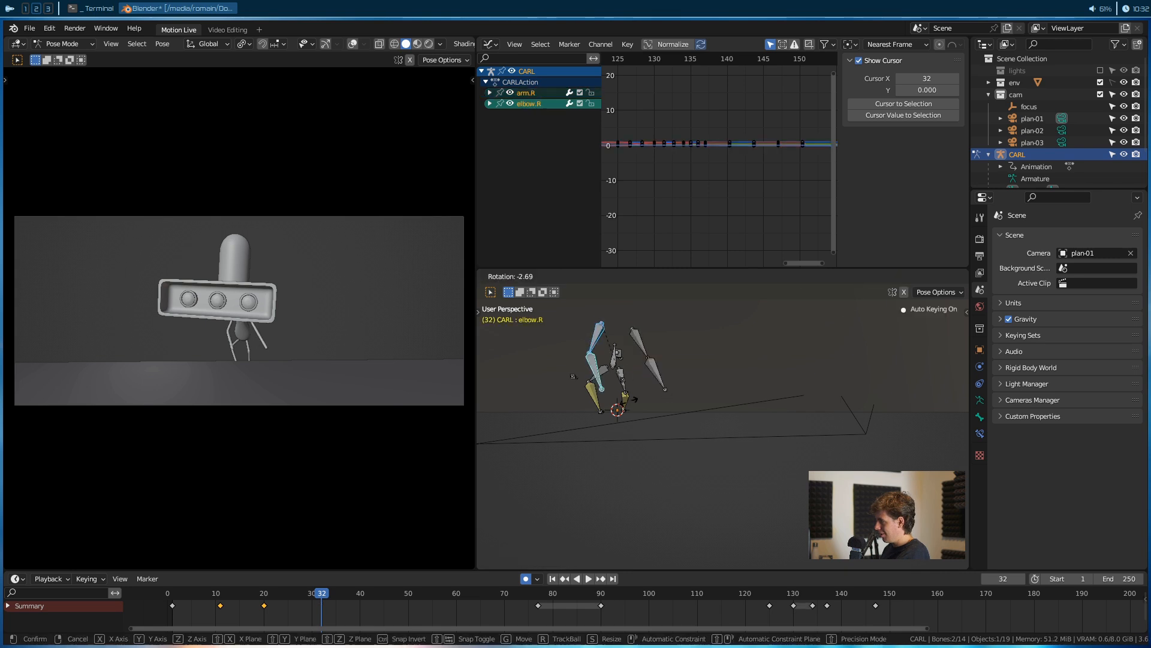
left_click(635, 402)
Rotate the BODY bone at frame 32, refining its tilt with a trackball rotation
left_click_drag(540, 420, 618, 428, "alt")
left_click_drag(555, 378, 714, 373, "alt")
left_click(595, 404)
key("r")
left_click(752, 381)
key("r")
key("r")
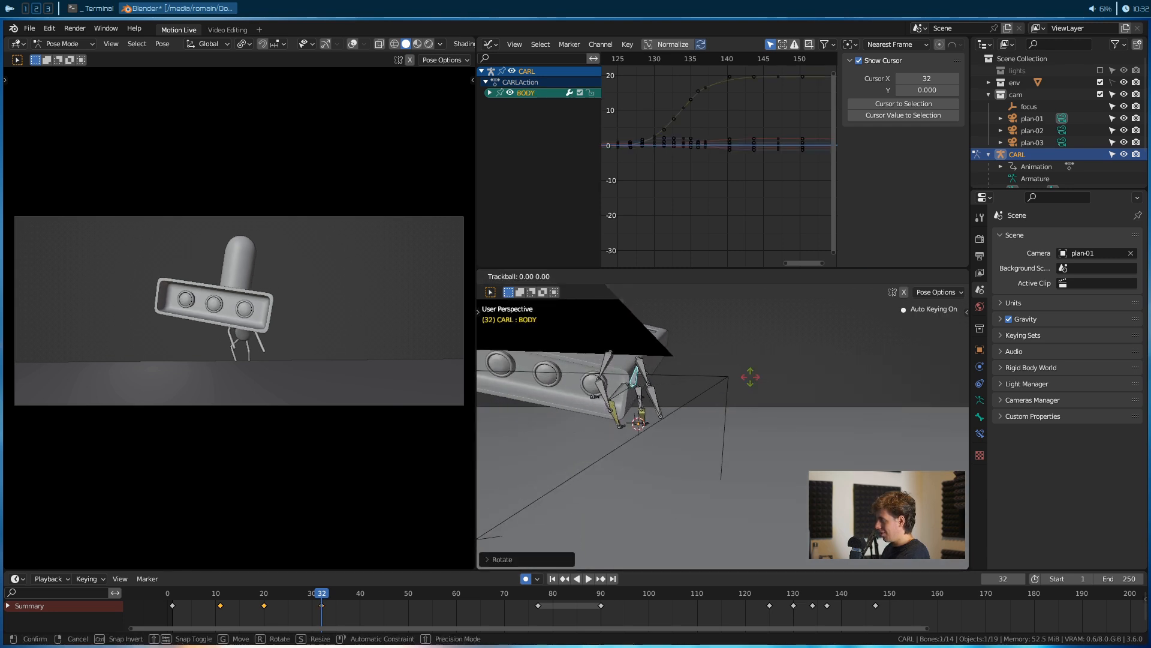
left_click(451, 533)
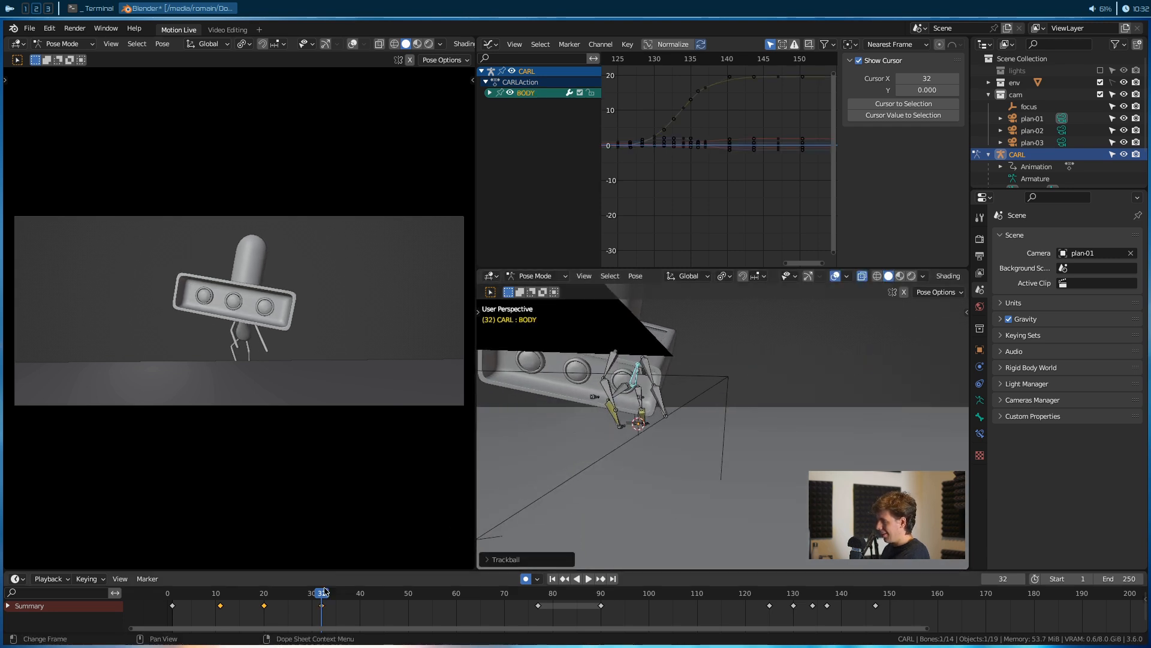
Go to frame 42 and trackball-rotate the BODY bone into a new pose
left_click_drag(324, 592, 369, 593)
scroll(602, 435, "up", 4)
key("r")
key("r")
left_click(730, 408)
Rotate arm.L and elbow.L separately at frame 42 to swing the left arm outward
middle_click_drag(729, 408, 644, 415)
left_click(631, 398)
key("r")
left_click(690, 414)
left_click(655, 415)
key("r")
left_click(685, 411)
Rotate arm.R and elbow.R separately to pose the right arm at frame 42
left_click(592, 405)
key("r")
left_click(645, 428)
left_click(604, 437)
key("r")
left_click(608, 437)
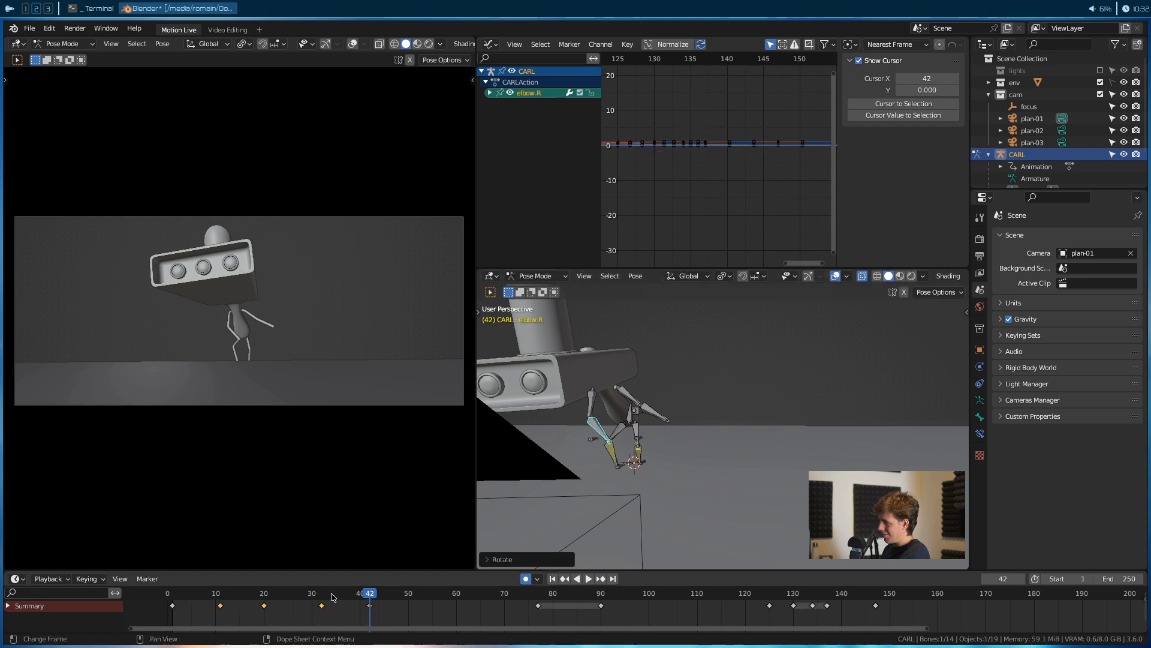
Play the turn from frame 1, select the BODY bone and move its frame 42 keyframe to frame 46
left_click(185, 610)
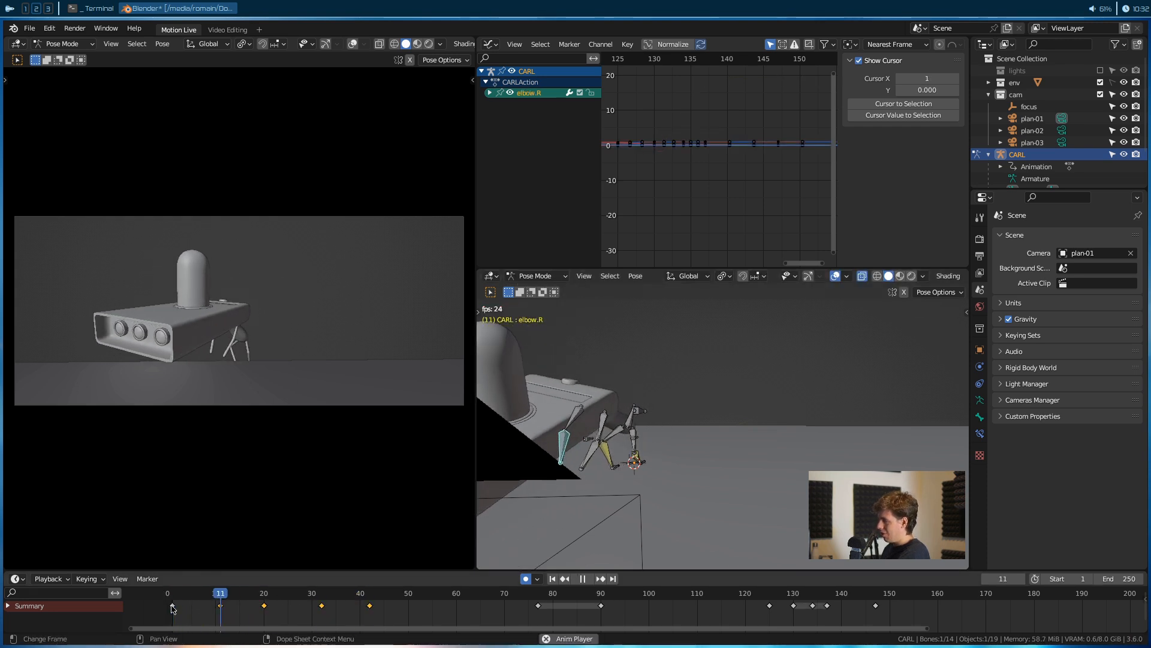
key("space")
left_click_drag(387, 595, 372, 623)
middle_click_drag(683, 427, 624, 449)
left_click(653, 404)
left_click(635, 414)
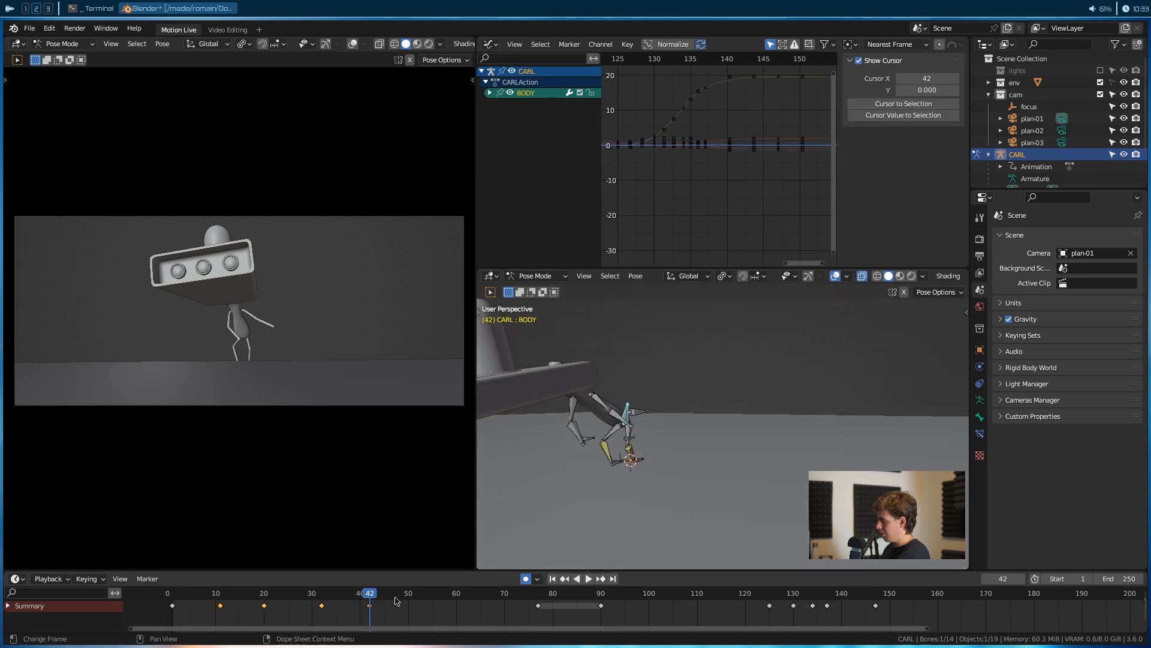
mouse_move(370, 607)
left_mouse_down()
mouse_move(405, 605)
mouse_move(387, 610)
left_mouse_up()
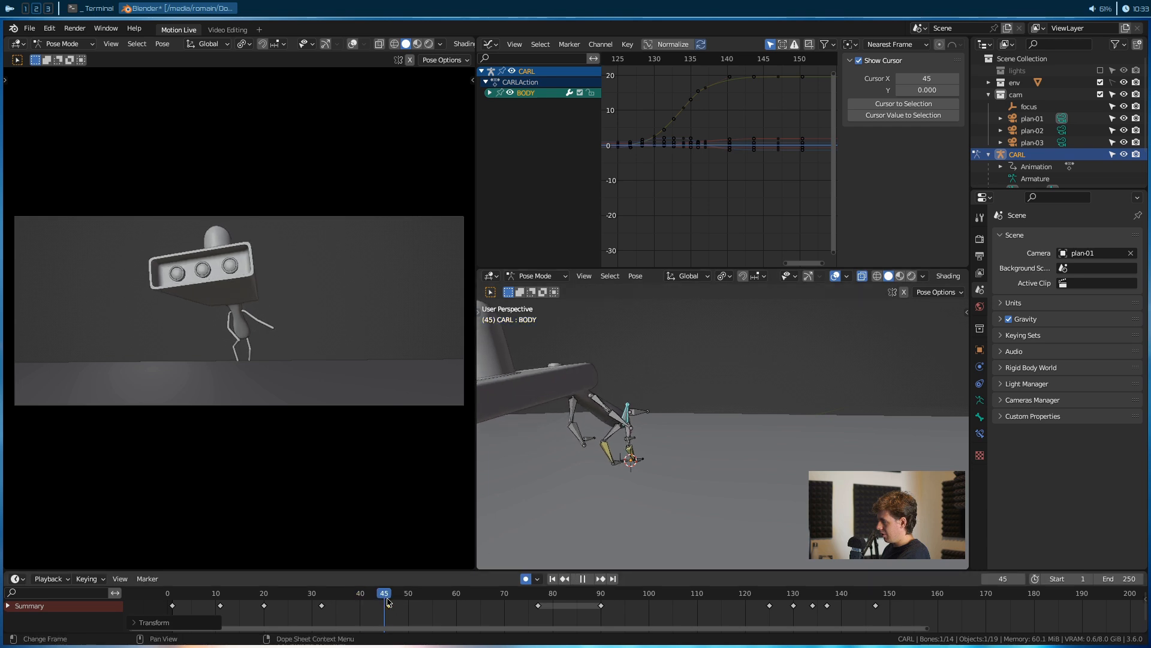
mouse_move(413, 607)
left_mouse_down()
mouse_move(328, 609)
mouse_move(394, 616)
left_mouse_up()
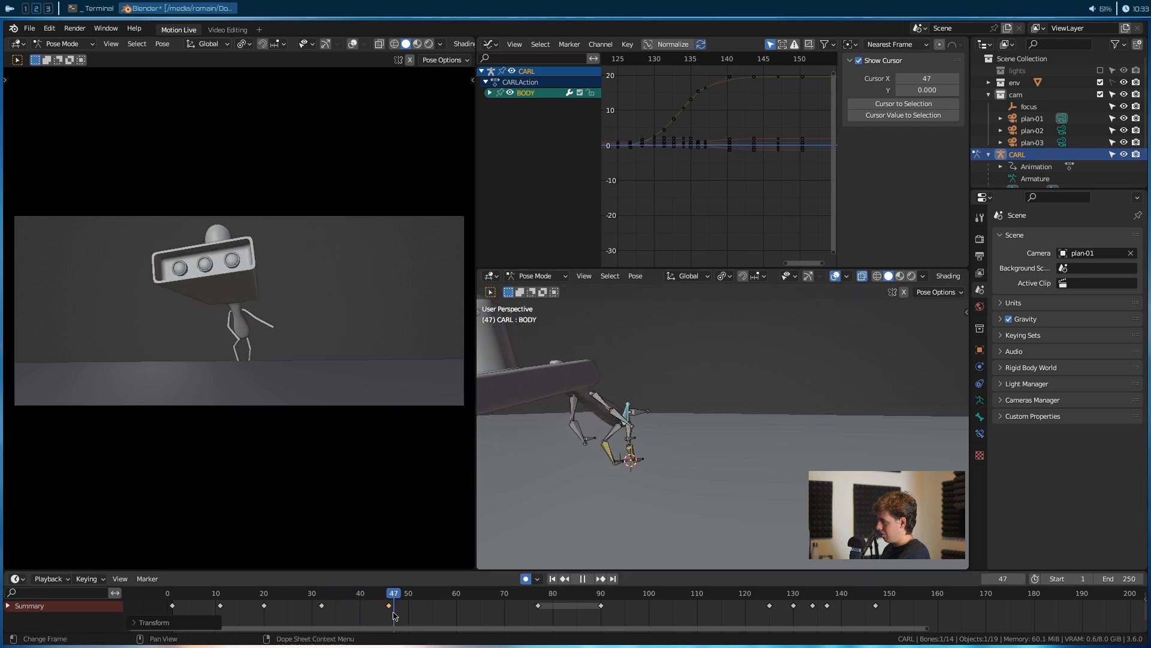
Trackball-rotate the BODY bone at frame 46 and play back the motion to check it
key("r")
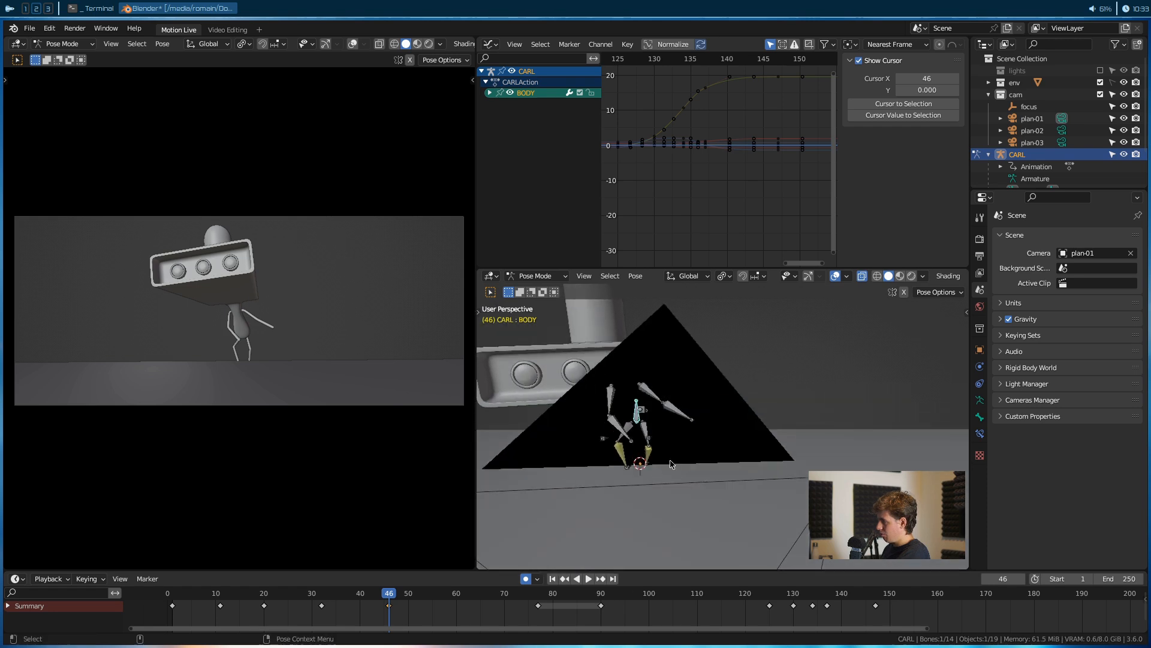
key("r")
left_click(562, 523)
left_click_drag(388, 598, 435, 604)
key("space")
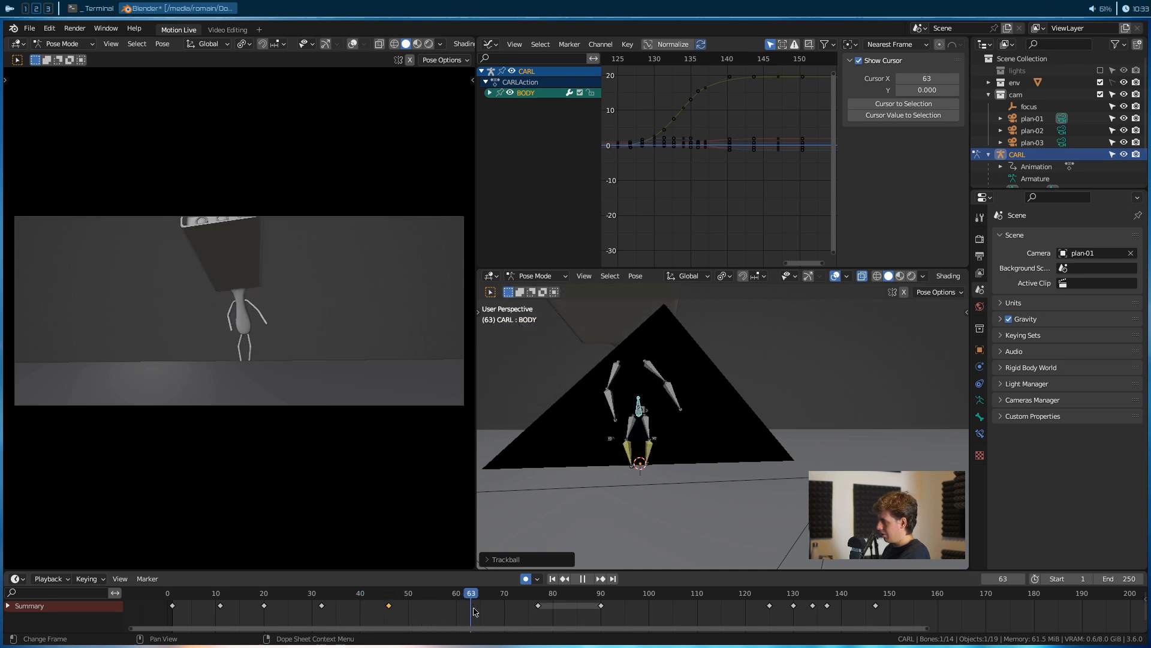
left_click_drag(369, 617, 239, 620)
key("space")
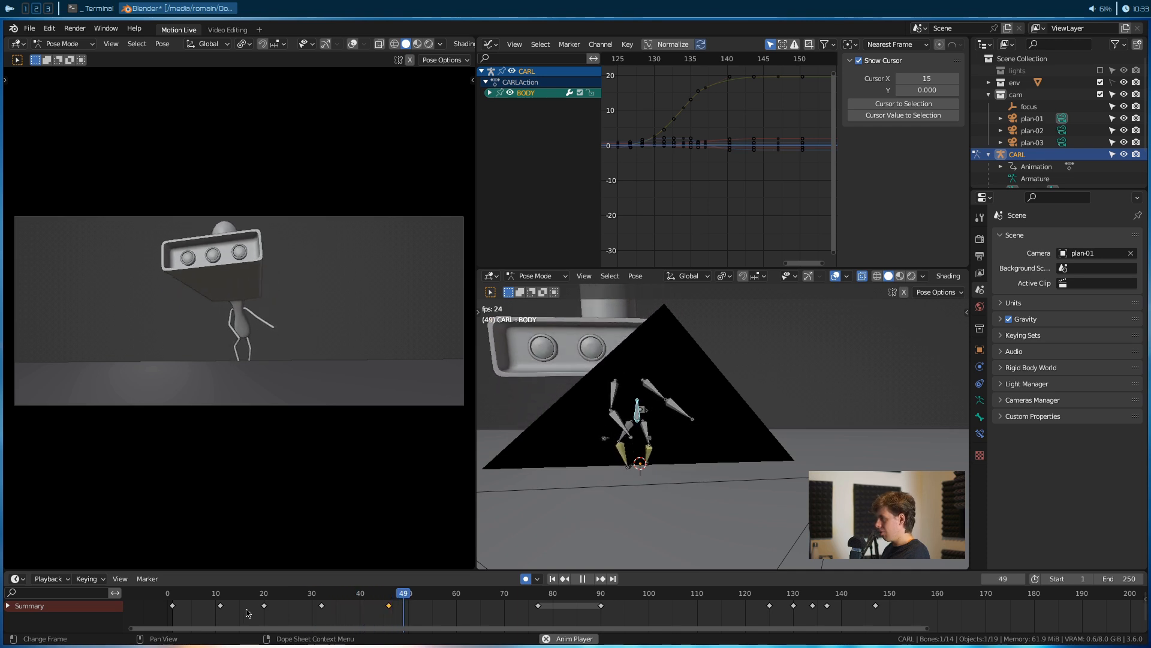
key("Escape")
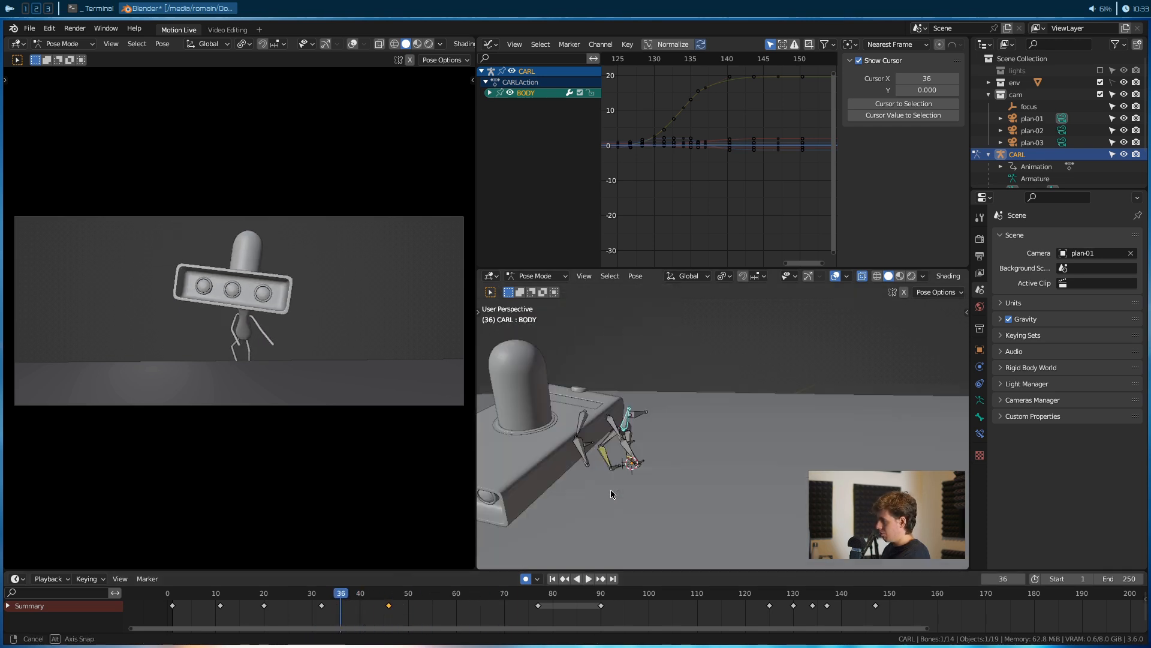
Select arm.L and elbow.L and rotate them together at frame 46
middle_click_drag(587, 458, 651, 436)
mouse_move(323, 595)
left_mouse_down()
mouse_move(256, 600)
mouse_move(333, 599)
left_mouse_up()
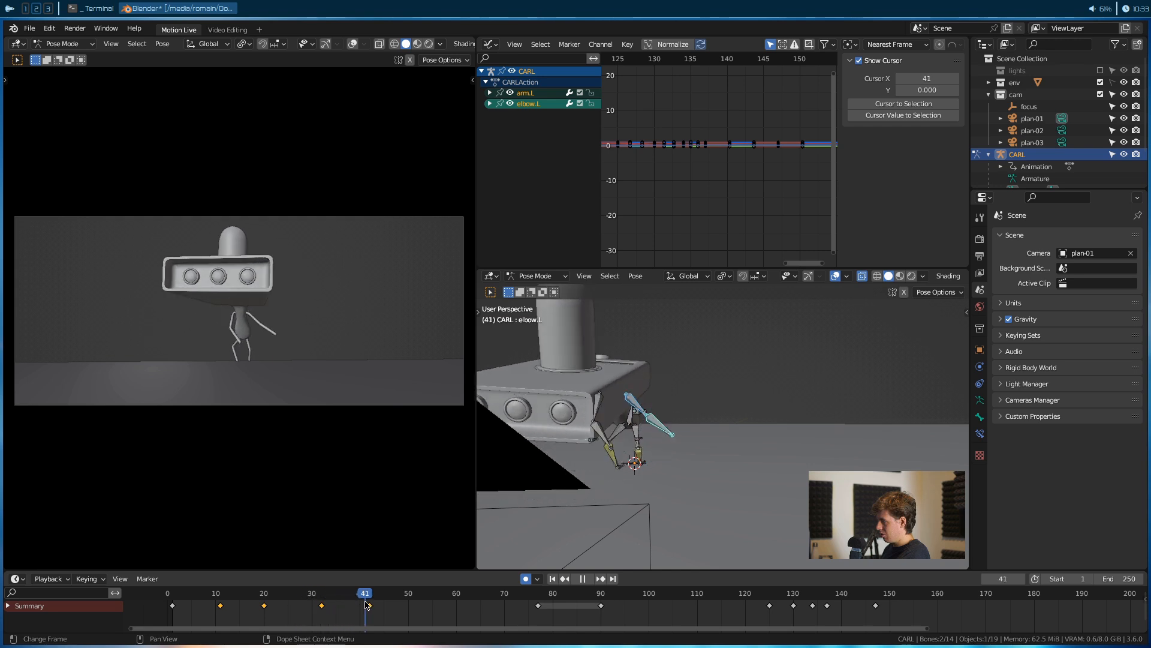
left_click_drag(370, 605, 390, 605)
key("space")
key("r")
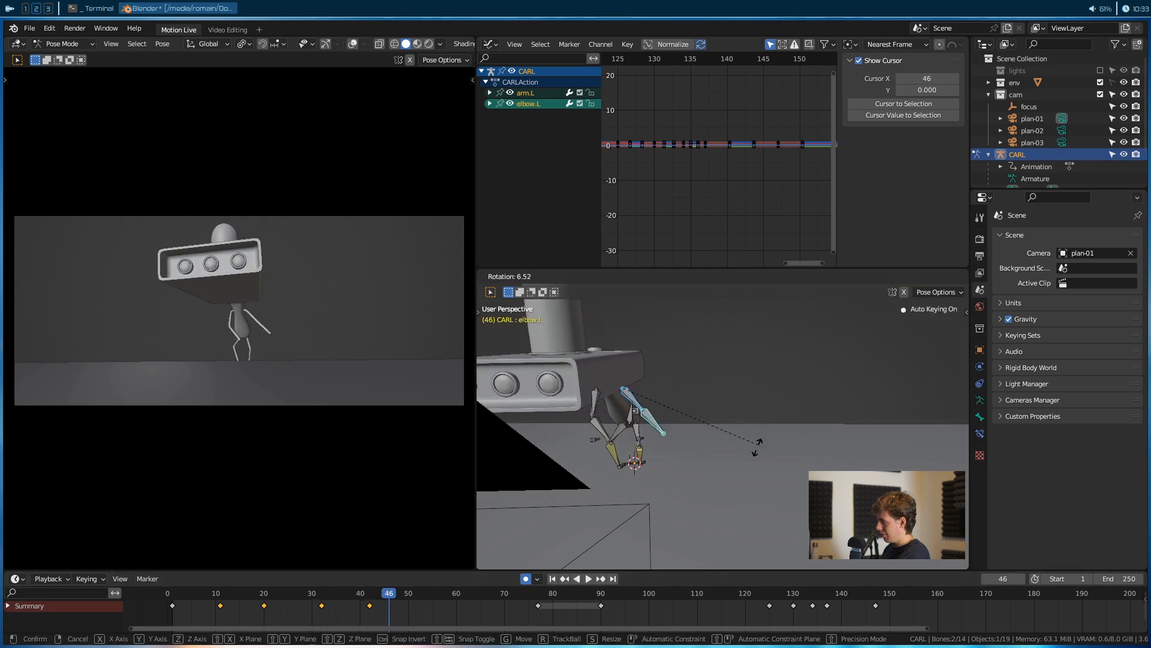
left_click(688, 494)
Select arm.R and elbow.R and rotate them together at frame 46
scroll(677, 479, "up", 2)
middle_click_drag(665, 467, 641, 444)
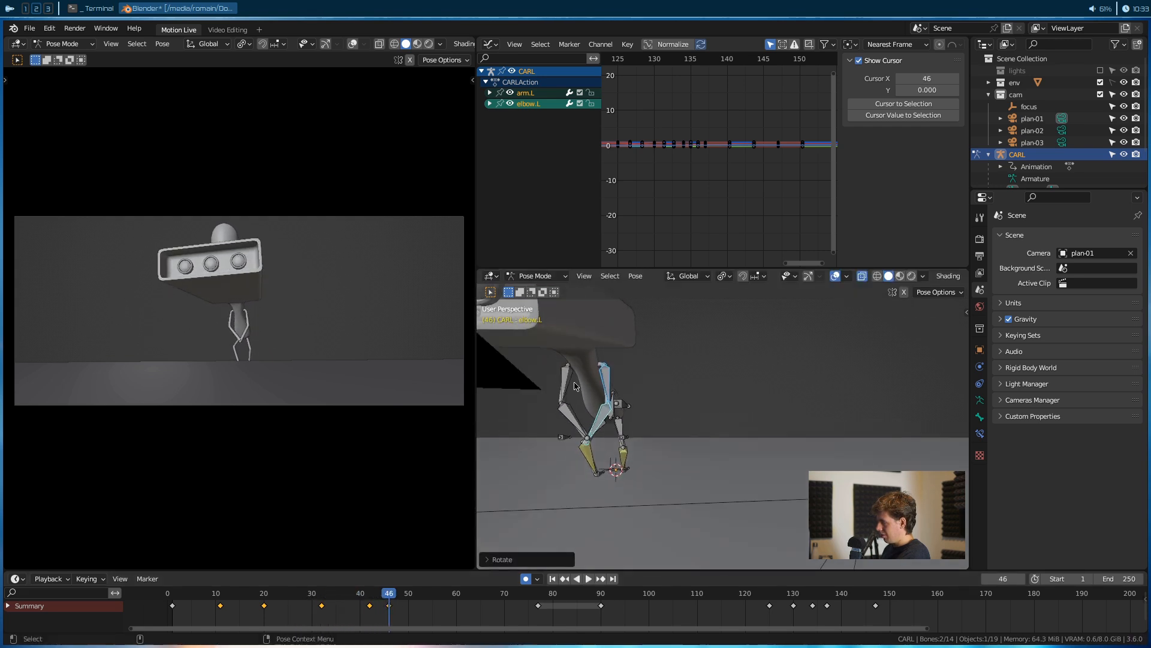
left_click(565, 390)
left_click(564, 414, "shift")
key("r")
left_click(673, 439)
Return to frame 42 and rotate arm.L and elbow.L down beside the body
mouse_move(389, 606)
left_mouse_down()
mouse_move(361, 606)
mouse_move(431, 608)
mouse_move(282, 617)
mouse_move(369, 615)
left_mouse_up()
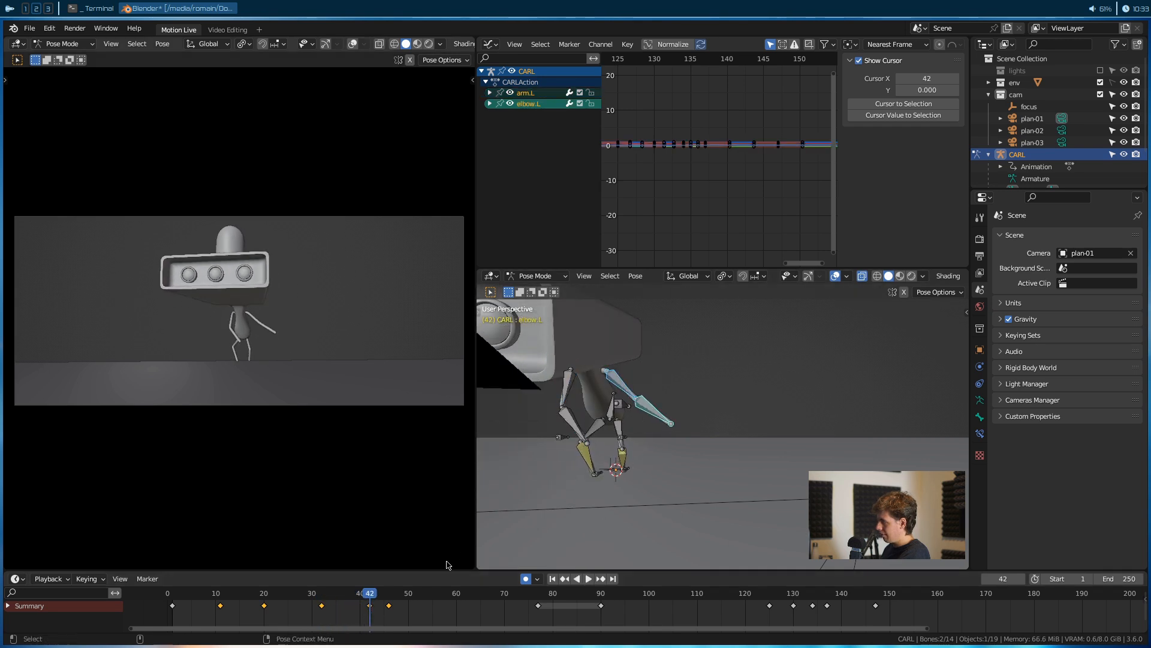
key("r")
left_click(676, 484)
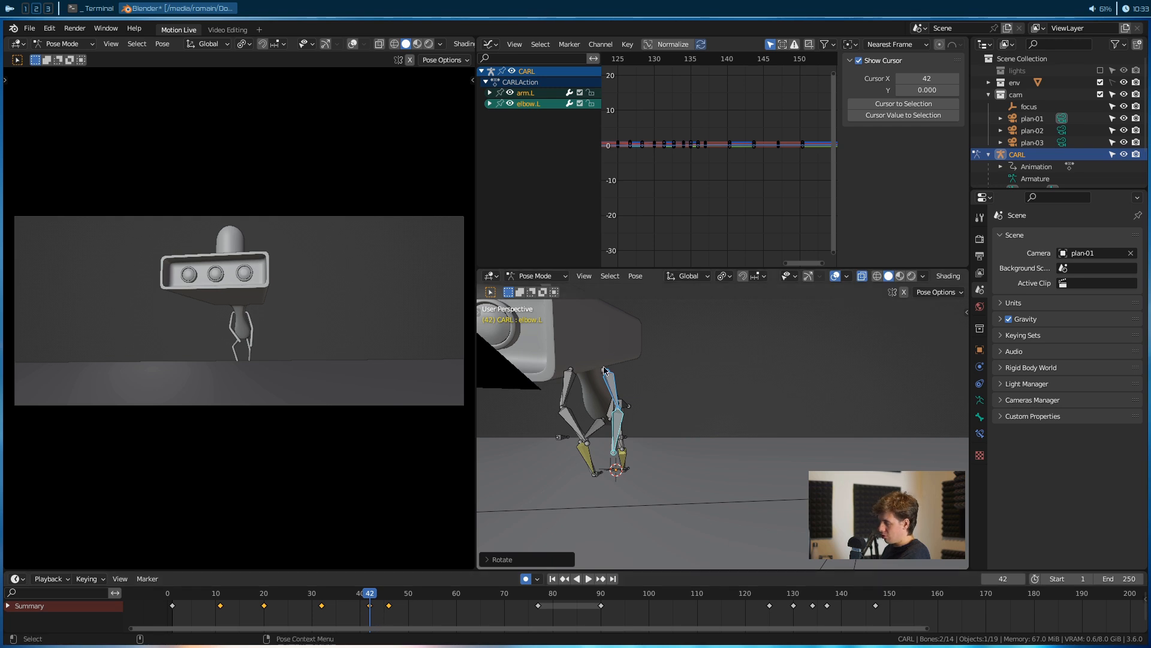
Shift the arm.L and elbow.L keyframes after frame 20 in time and play back the new timing
left_click_drag(362, 600, 331, 606)
key("g")
left_click(364, 608)
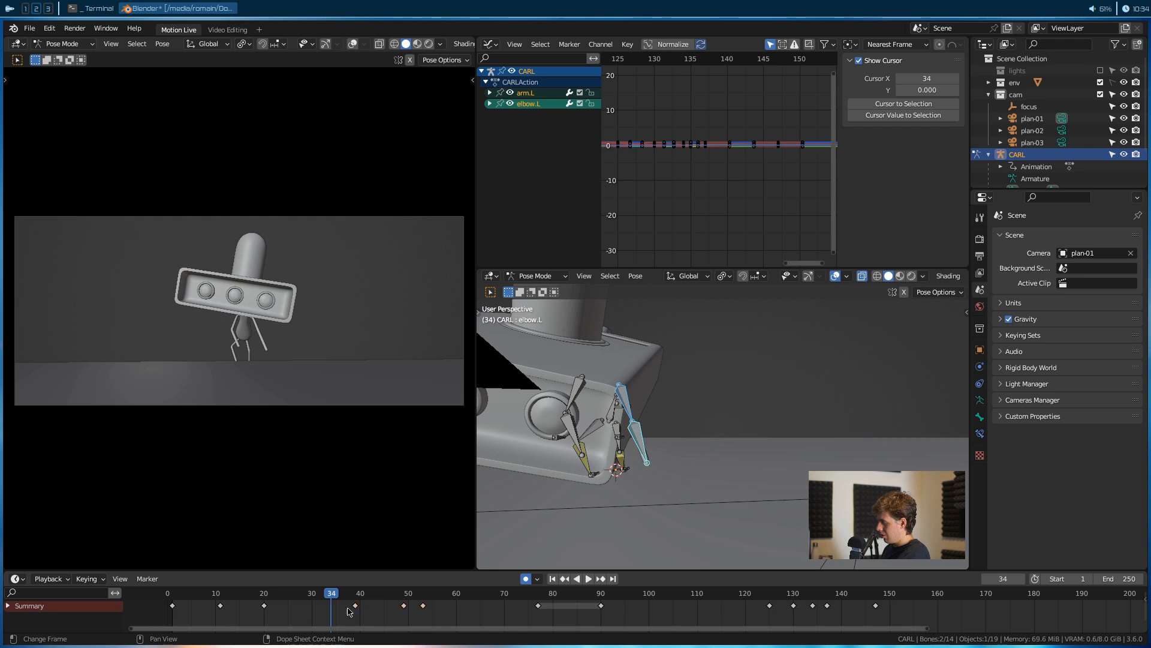
left_click_drag(357, 610, 278, 612)
left_click_drag(402, 607, 333, 613)
key("shift+Left")
key("space")
Move arm.R's keyframes at frames 42 and 46 to frames 54 and 58, and check the motion around frame 37
left_click(389, 601)
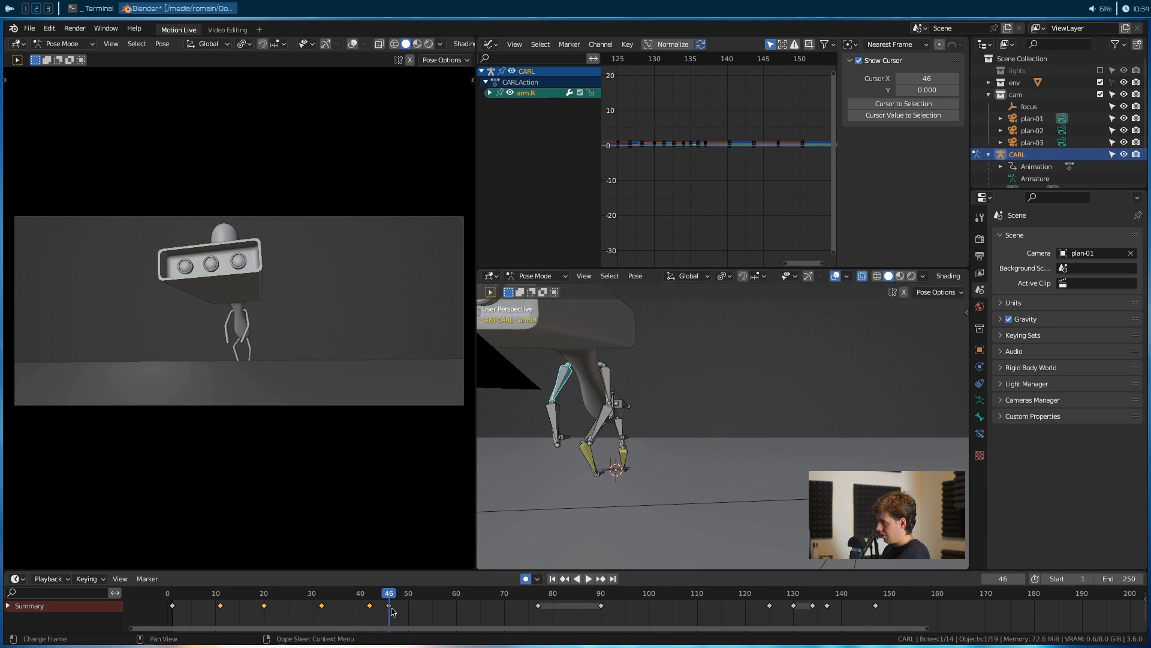
left_click_drag(360, 600, 447, 606)
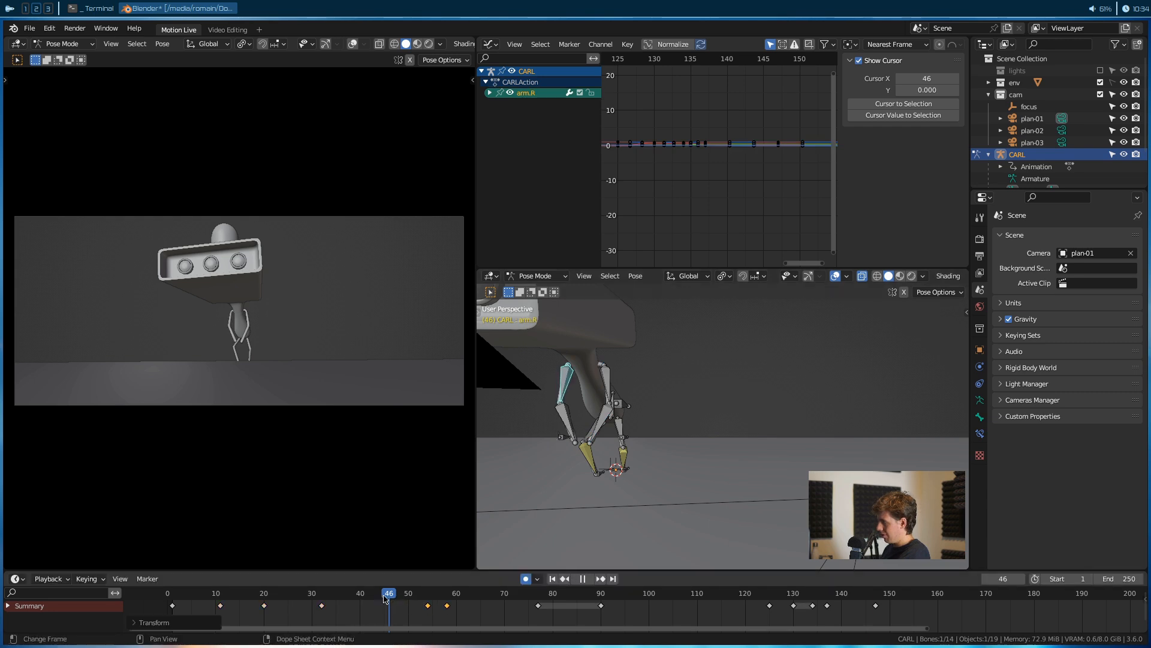
key("shift+Left")
key("space")
left_click_drag(284, 612, 346, 605)
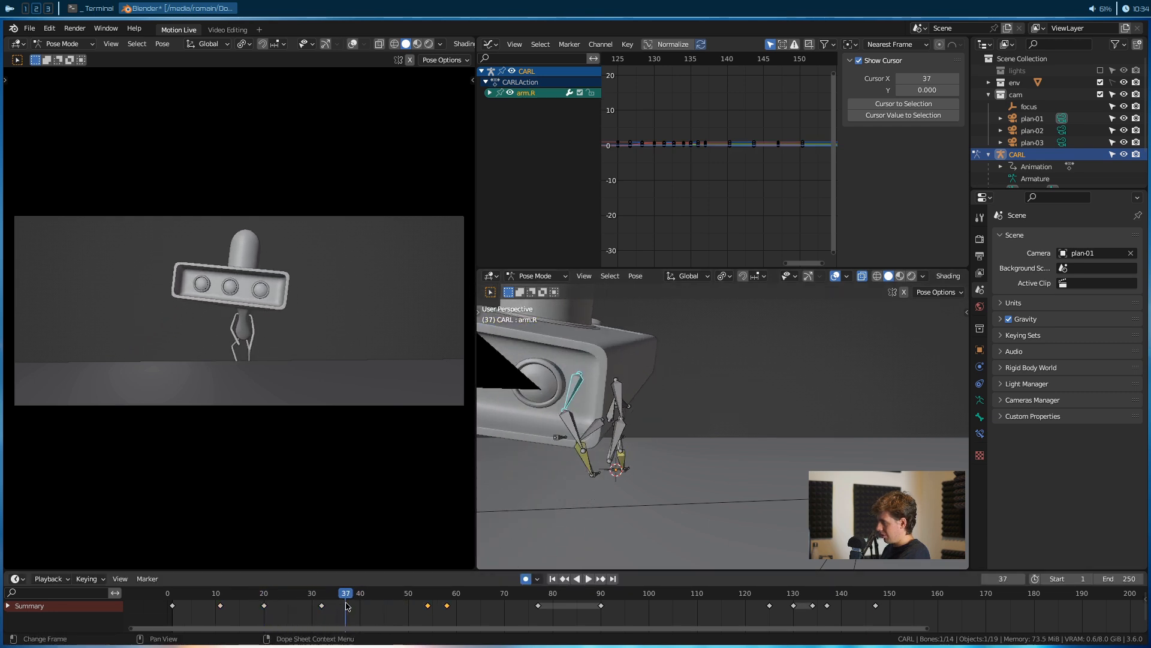
left_click_drag(428, 606, 370, 610)
key("Escape")
left_click_drag(427, 612, 370, 611)
key("Escape")
Move arm.R's frame 32 keyframe to frame 37 and rotate the bone at frame 38
key("Right")
left_click_drag(331, 605, 355, 605)
key("r")
left_click(580, 438)
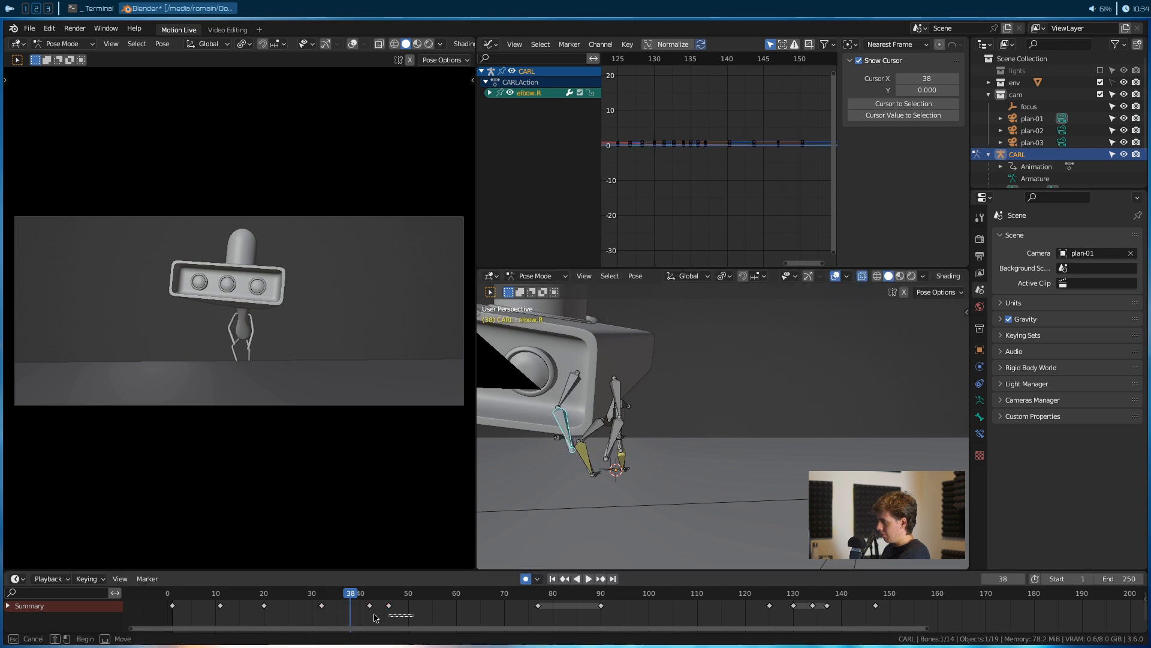
Delete elbow.R's keyframes between frames 32 and 46 and play the animation from frame 1
key("x")
left_click(360, 597)
key("space")
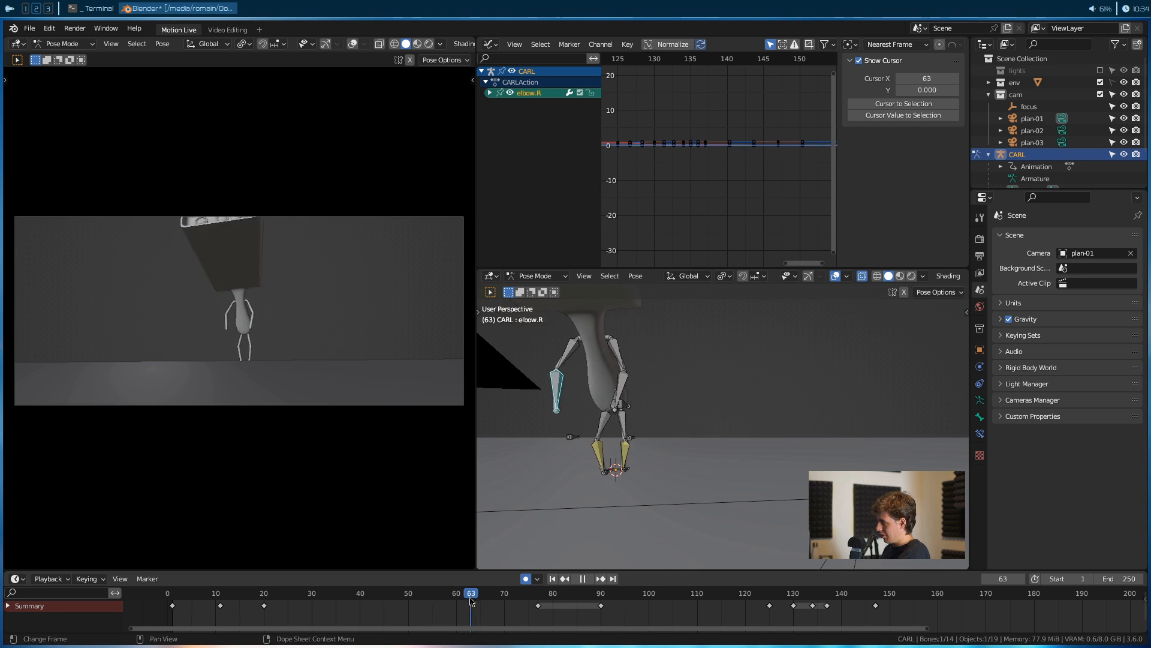
left_click_drag(570, 588, 172, 615)
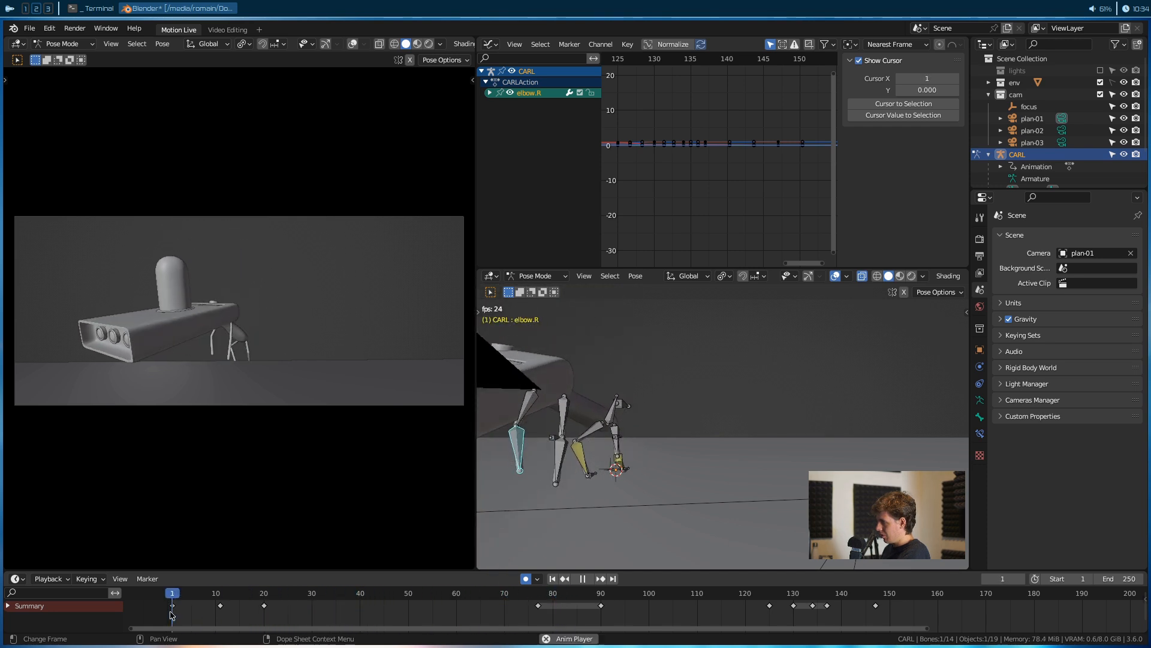
key("space")
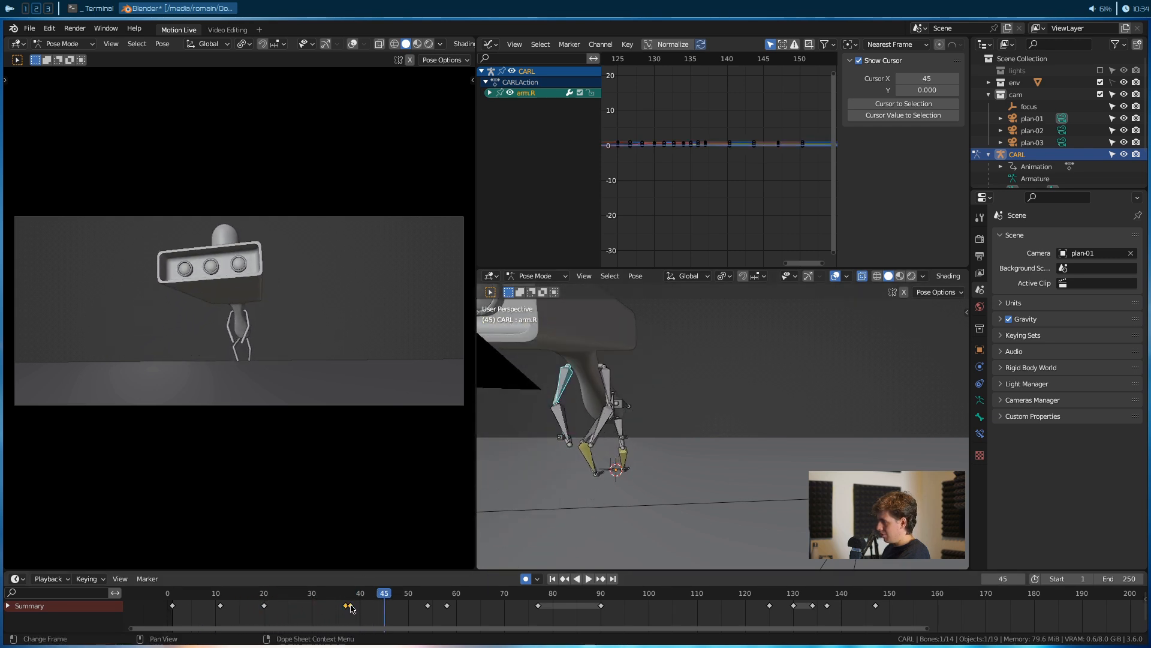
Delete arm.R's keyframes between frames 37 and 58
key("x")
left_click(318, 580)
key("x")
mouse_move(337, 610)
left_mouse_down()
mouse_move(264, 604)
mouse_move(326, 615)
left_mouse_up()
left_click(309, 587)
Rotate arm.R and elbow.R into new poses keyed at frames 33, 45 and 59, and play back the motion
key("space")
middle_click_drag(594, 508, 739, 451)
key("r")
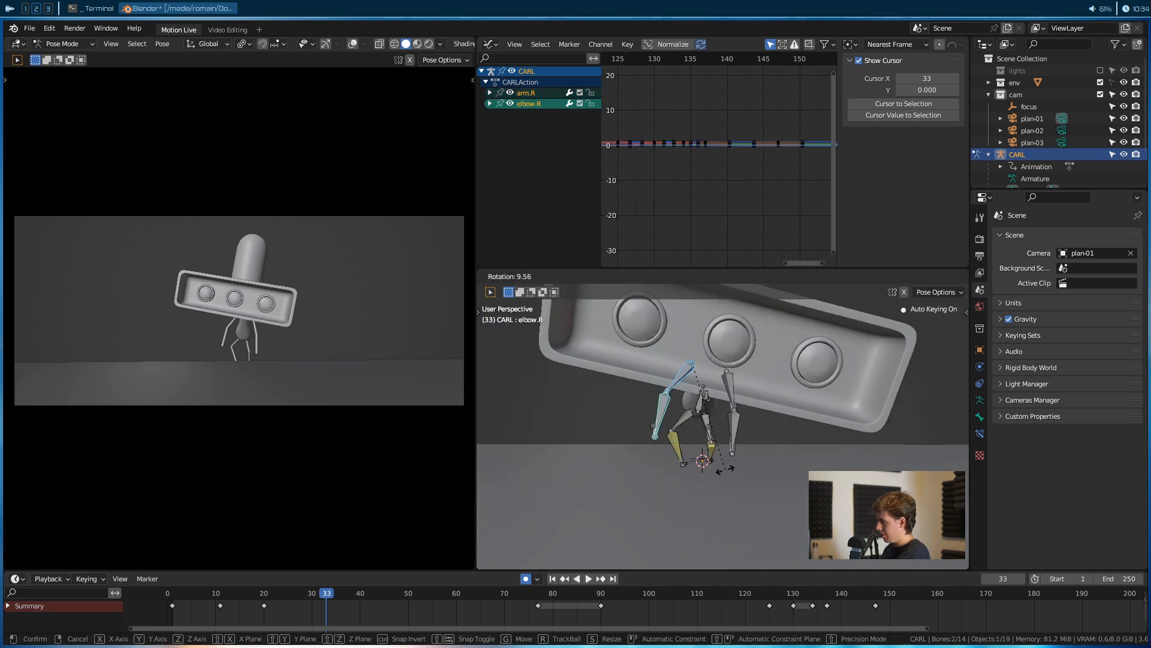
left_click(726, 466)
left_click_drag(324, 597, 211, 608)
key("r")
left_click(468, 578)
key("space")
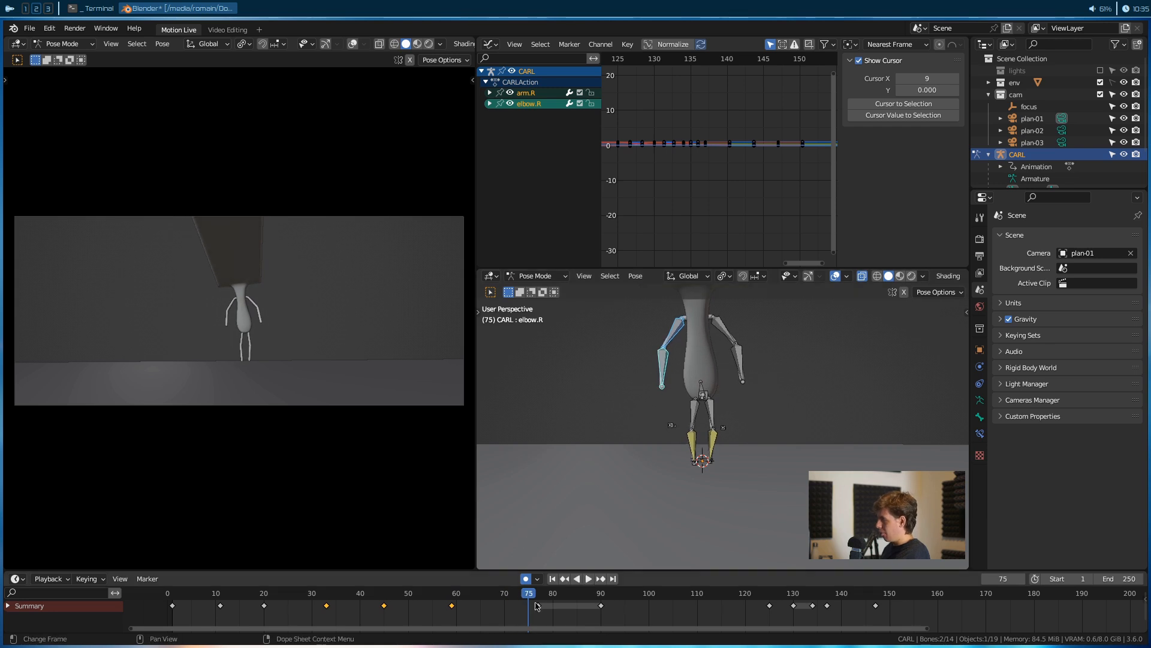
Select the IK.R foot bone and move its frame 20 keyframe to frame 29
left_click_drag(457, 602, 375, 610)
middle_click_drag(677, 473, 636, 436)
left_click(630, 459)
scroll(663, 442, "up", 5)
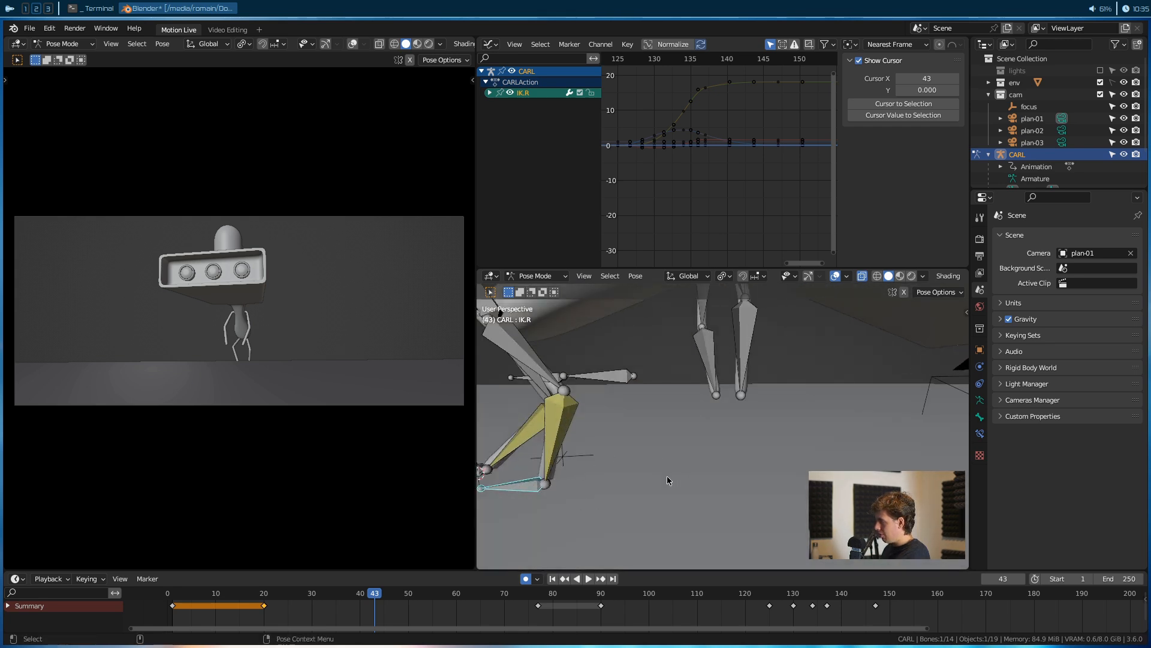
scroll(672, 474, "down", 4)
left_click_drag(378, 594, 415, 610)
key("g")
left_click(324, 608)
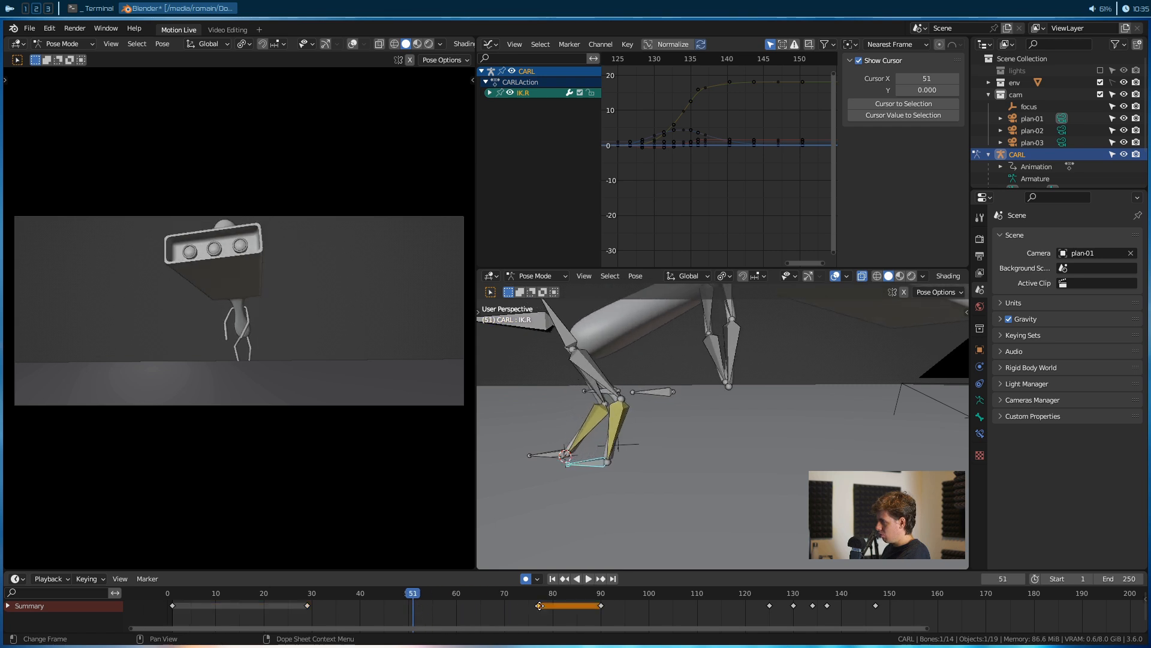
Move IK.R's frame 77 keyframe to frame 51, reposition the foot at frame 41, and play back the step
key("g")
left_click(415, 609)
left_click_drag(413, 609, 367, 608)
key("g")
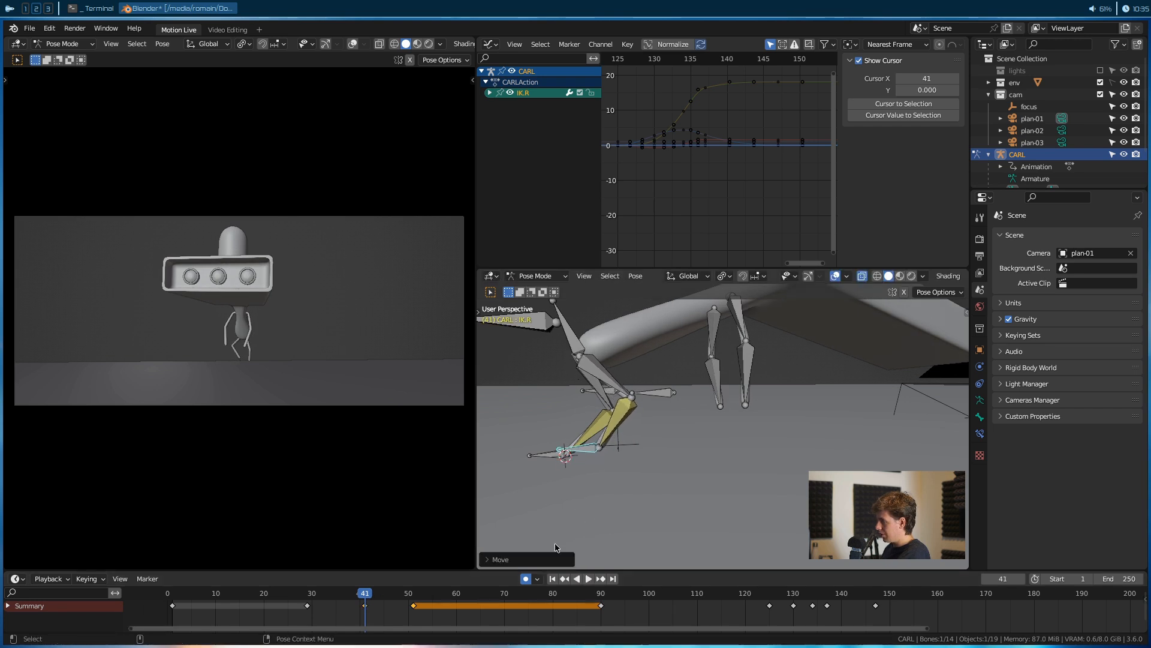
left_click_drag(367, 591, 308, 599)
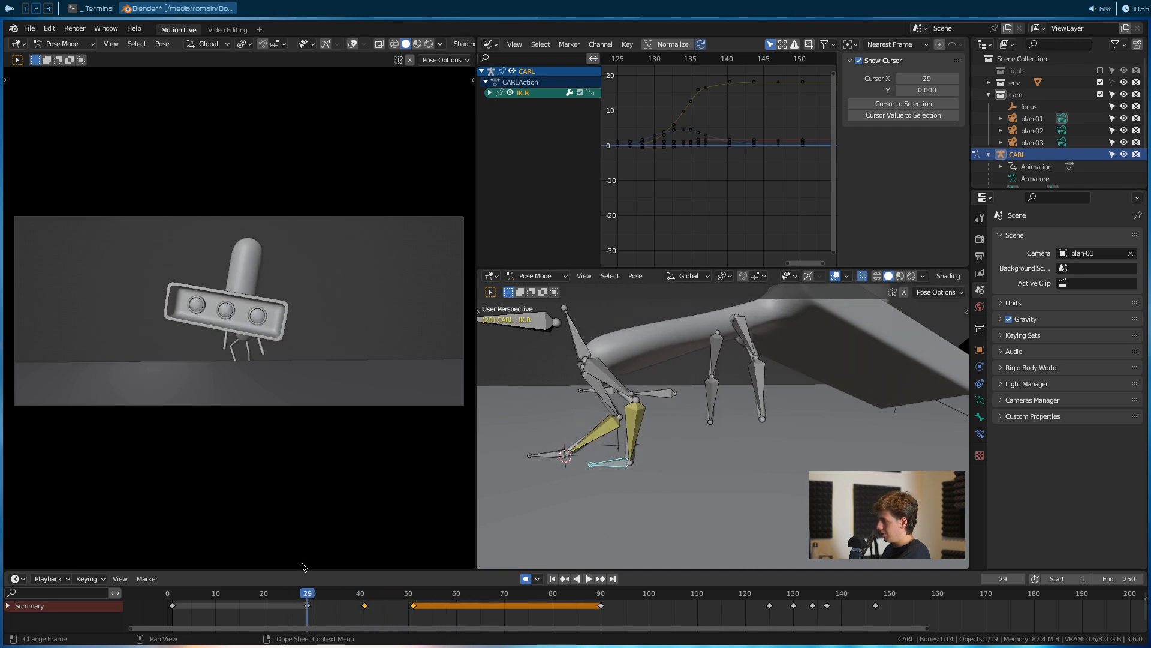
key("space")
key("space")
left_click_drag(451, 586, 327, 607)
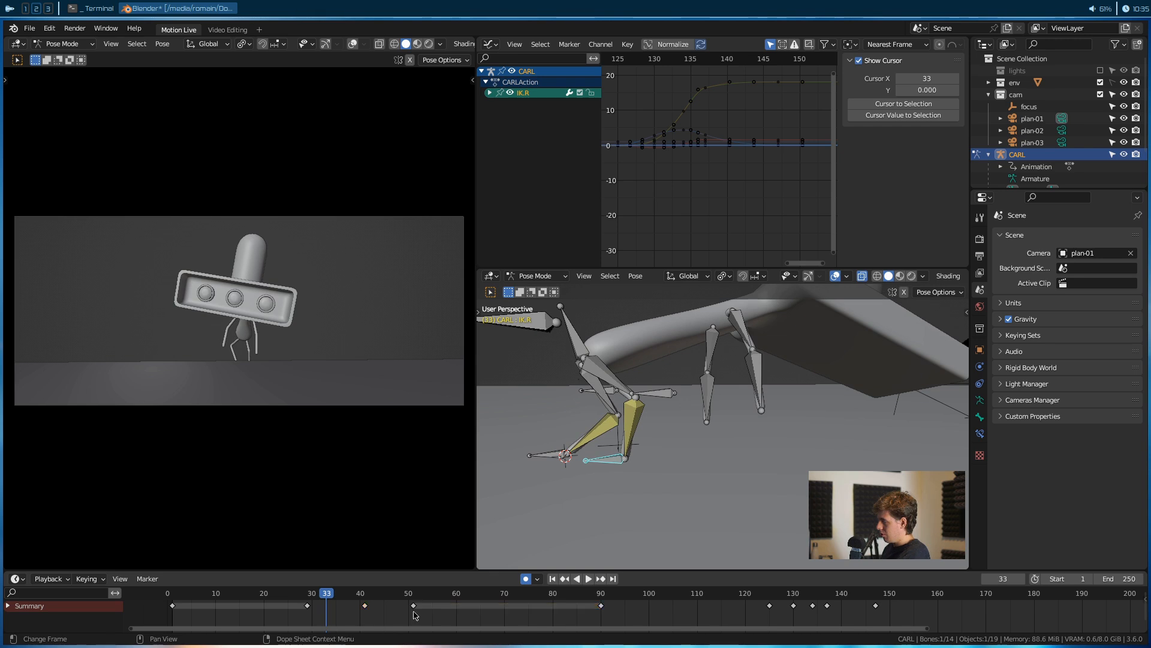
Shift IK.R's keyframes at frames 29, 41 and 51 to frames 46, 58 and 68, and play back the timing
left_click_drag(473, 619, 304, 601)
key("g")
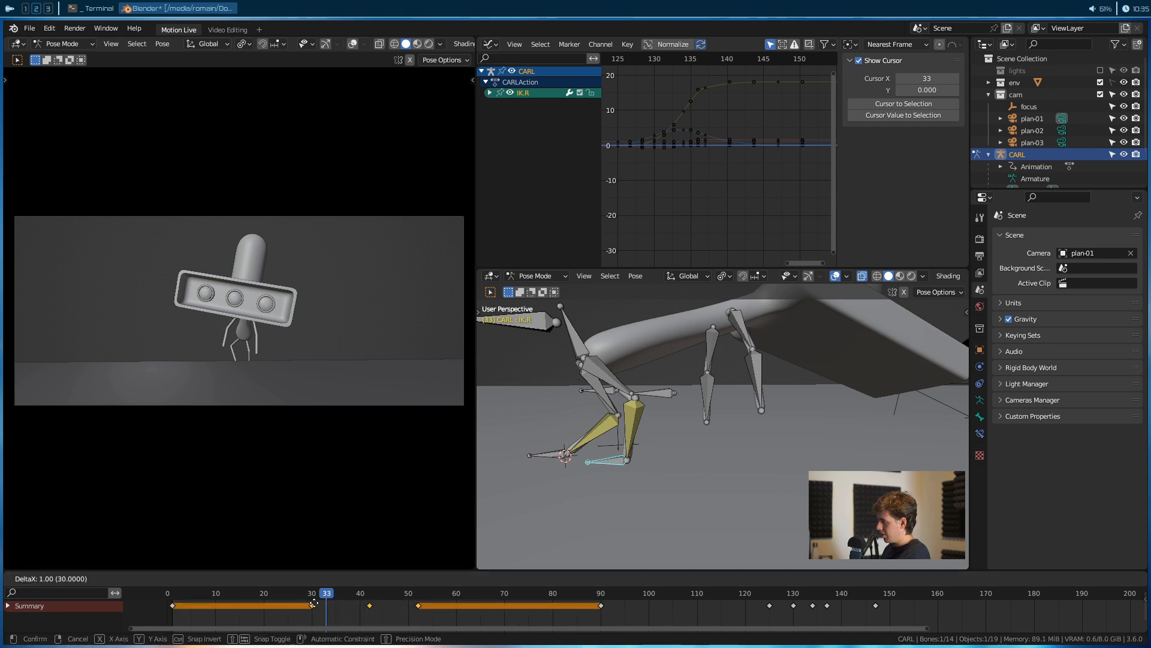
left_click(360, 605)
key("space")
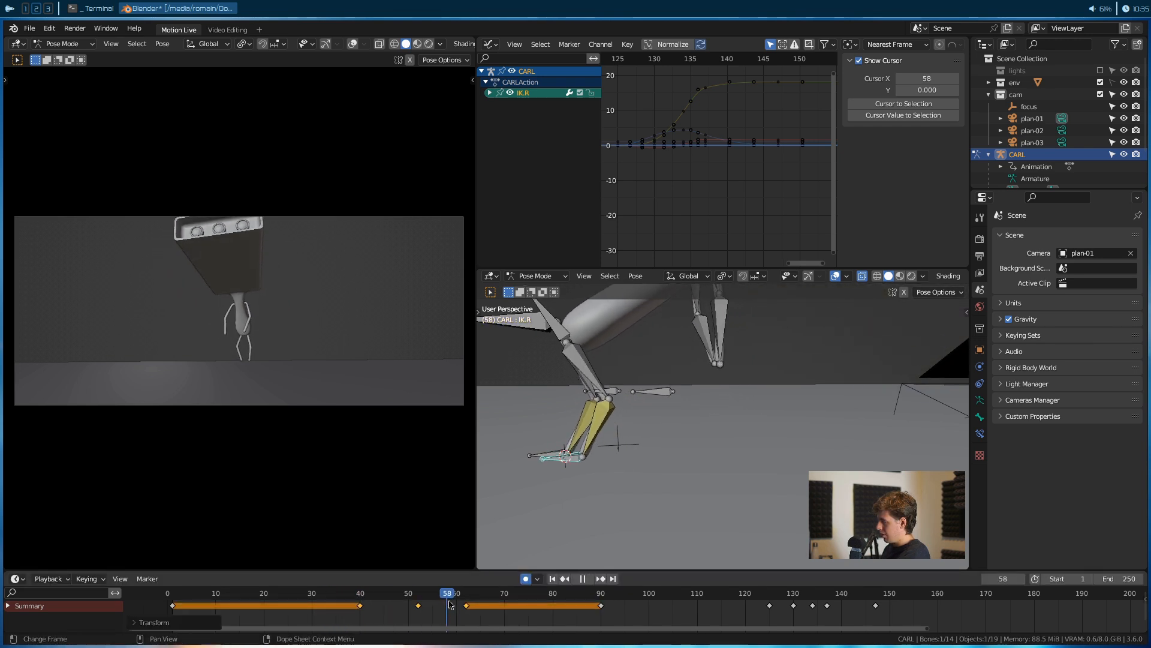
key("g")
left_click(433, 605)
left_click(328, 602)
mouse_move(329, 602)
left_mouse_down()
mouse_move(767, 600)
mouse_move(331, 600)
left_mouse_up()
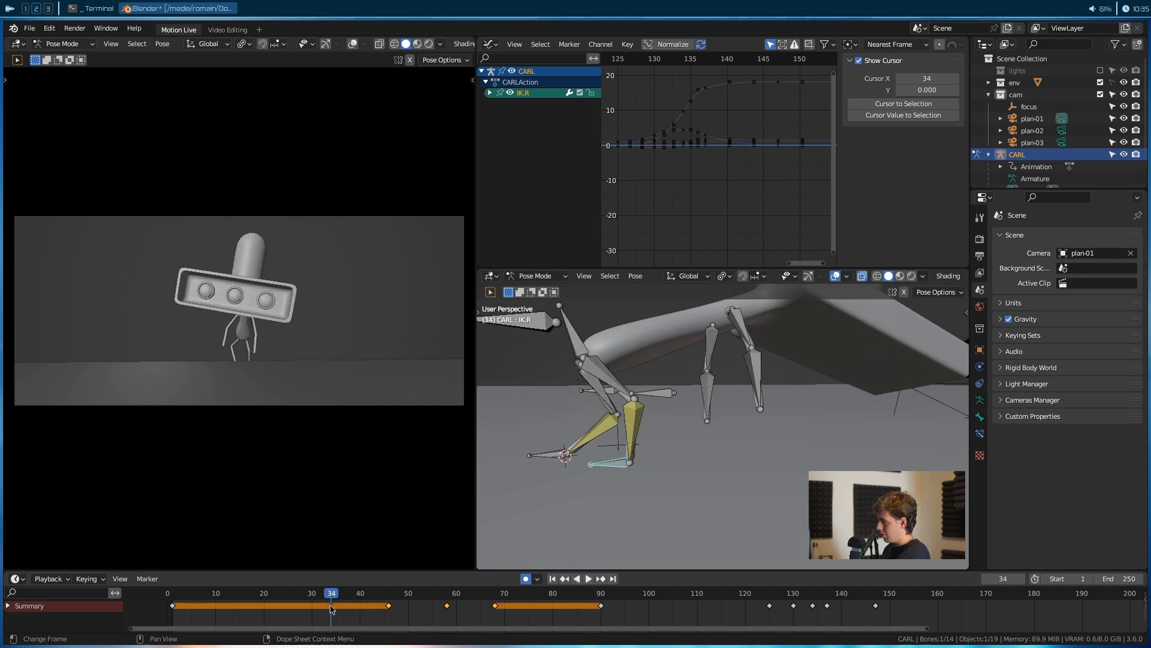
key("space")
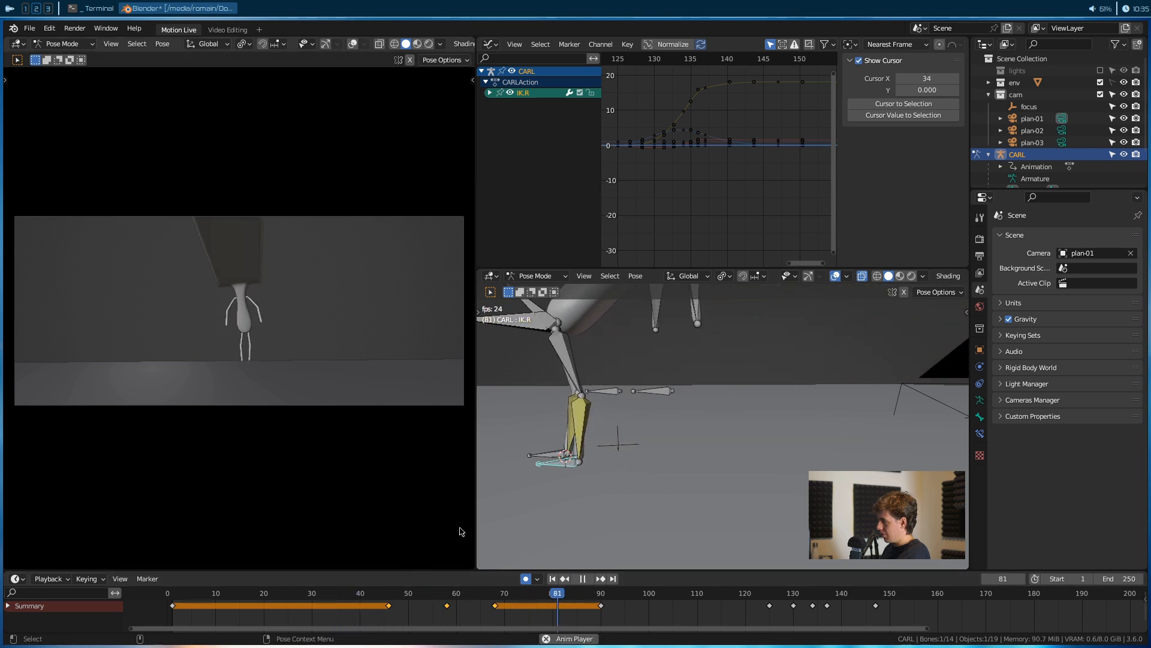
key("space")
Save the file and review the opening animation from frame 1 through the plan-01 camera
scroll(611, 496, "down", 7)
key("ctrl+s")
left_click_drag(554, 614, 176, 617)
key("space")
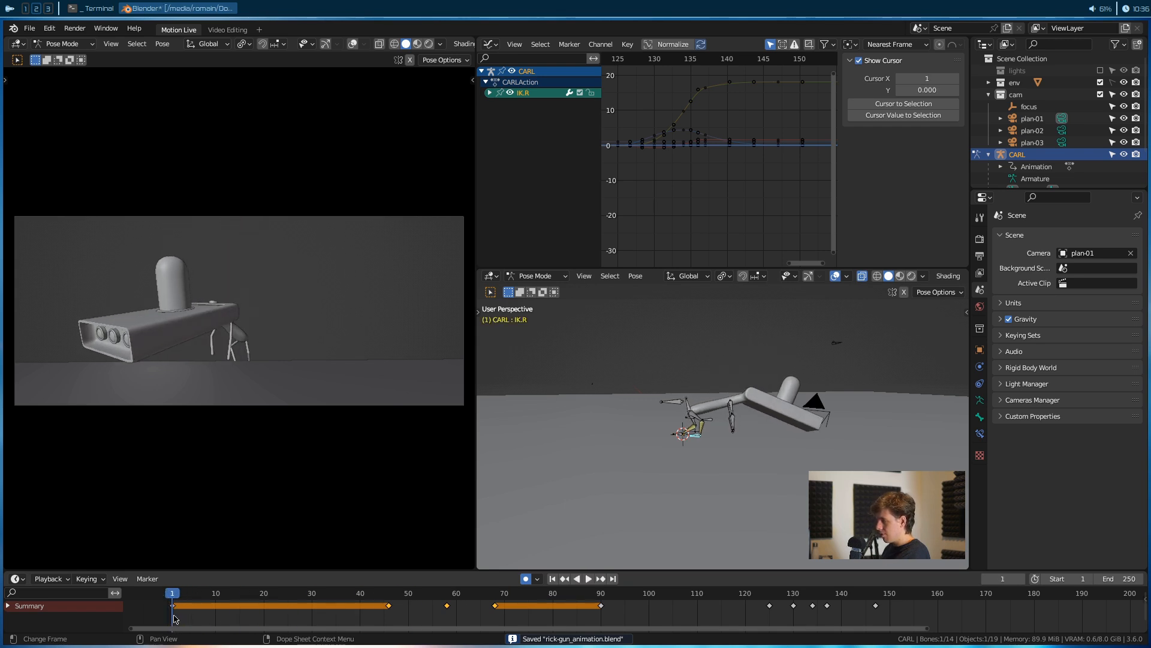
left_click_drag(312, 594, 211, 593)
key("ctrl+s")
key("space")
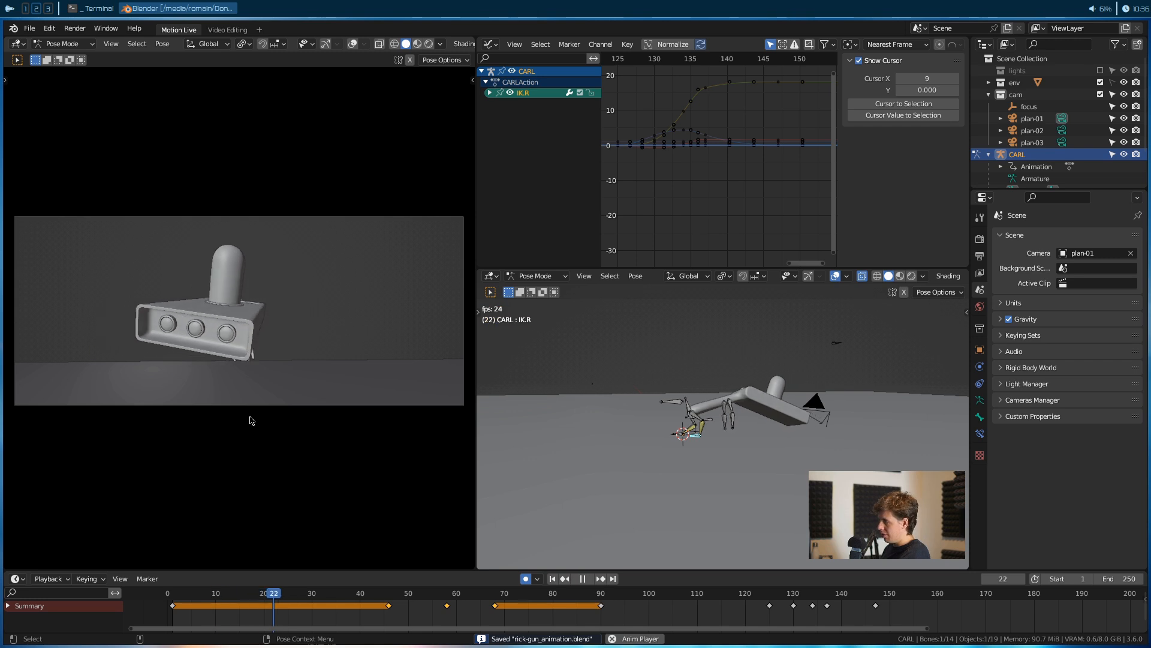
key("space")
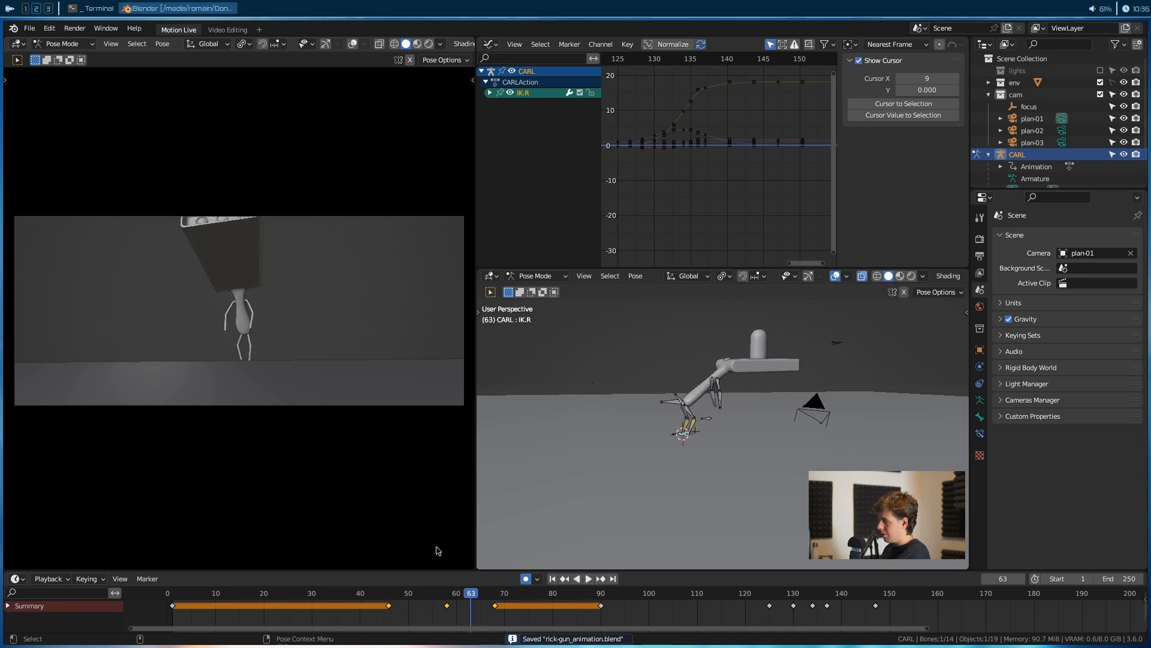
left_click_drag(461, 593, 418, 612)
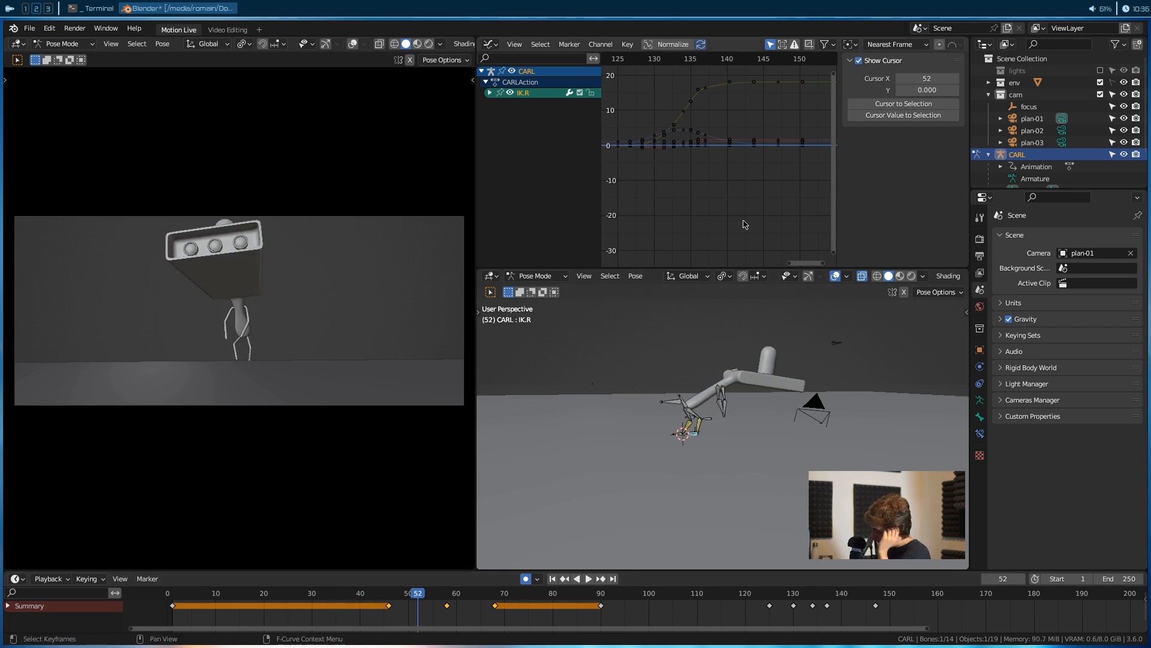
key("ctrl+s")
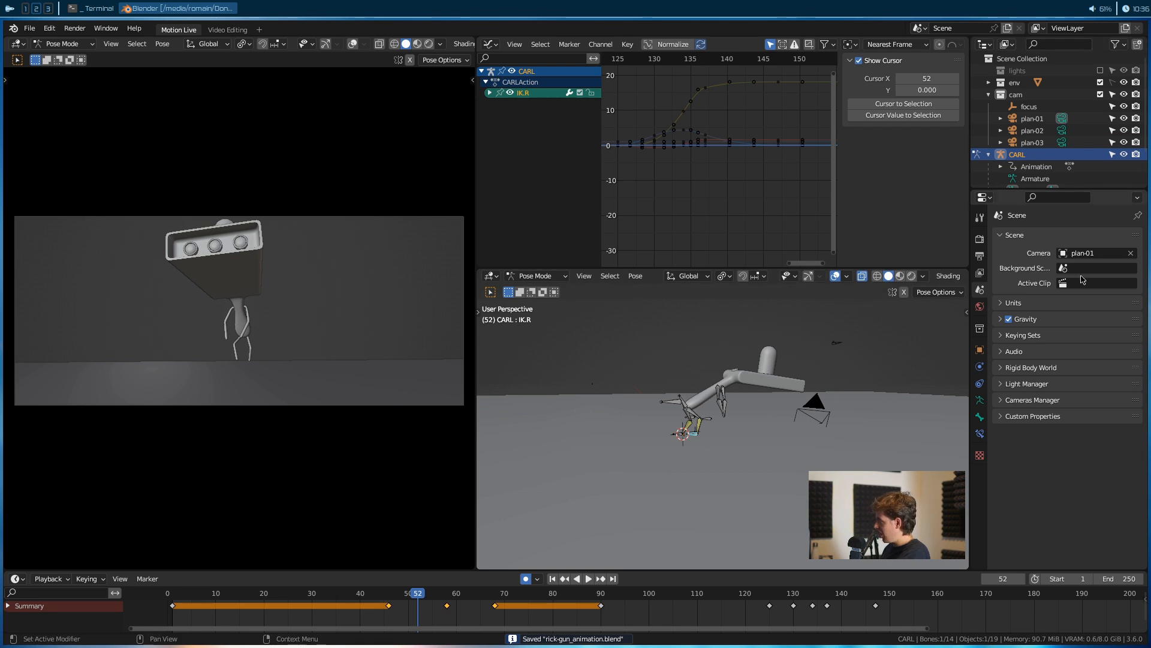
Set the scene camera to plan-02 and play the animation through it
left_click(1099, 259)
left_click(1082, 283)
key("space")
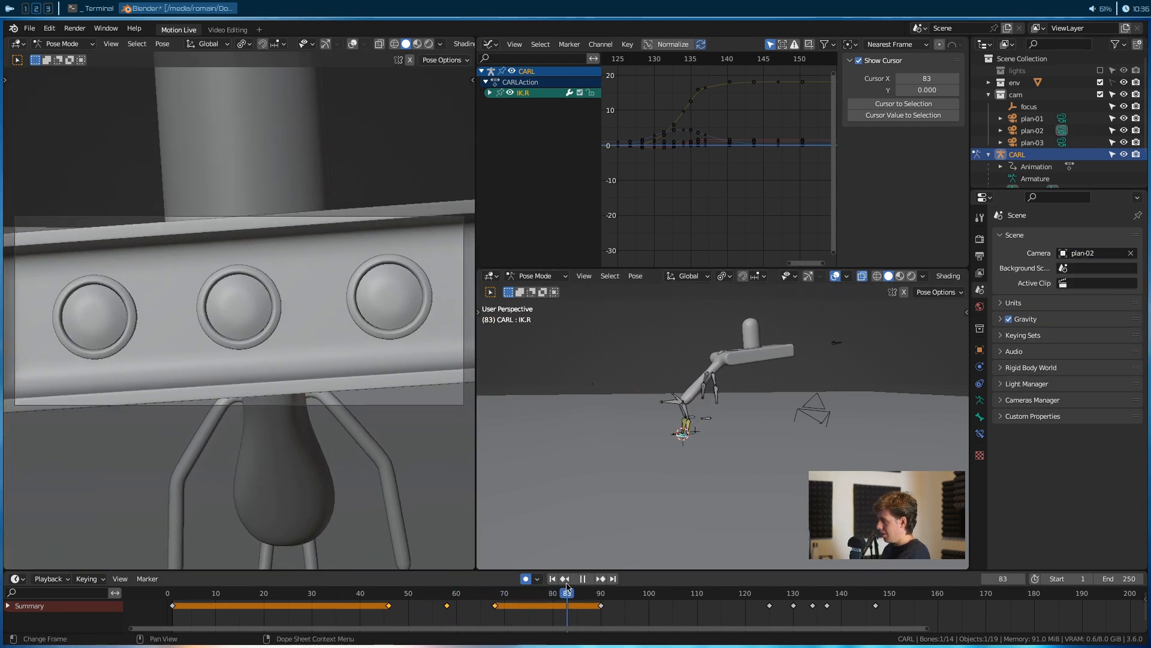
Select the BODY bone and give it a slight trackball rotation keyed at frame 78
scroll(808, 423, "up", 2)
middle_click_drag(744, 412, 607, 427)
left_click(635, 356)
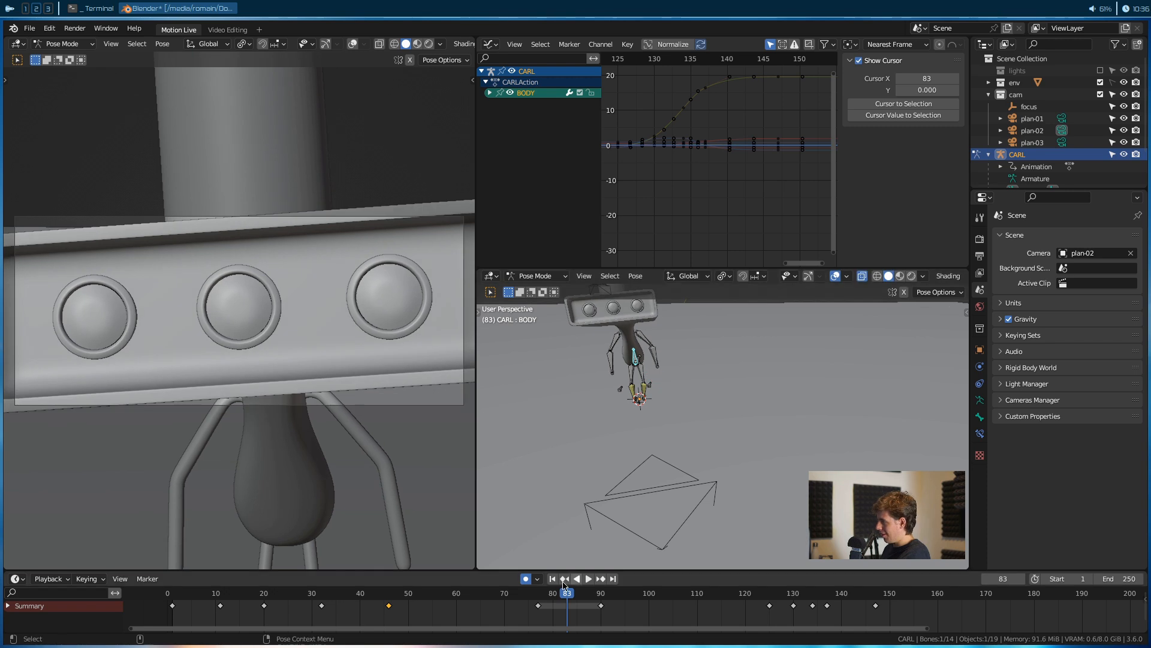
scroll(598, 604, "up", 4)
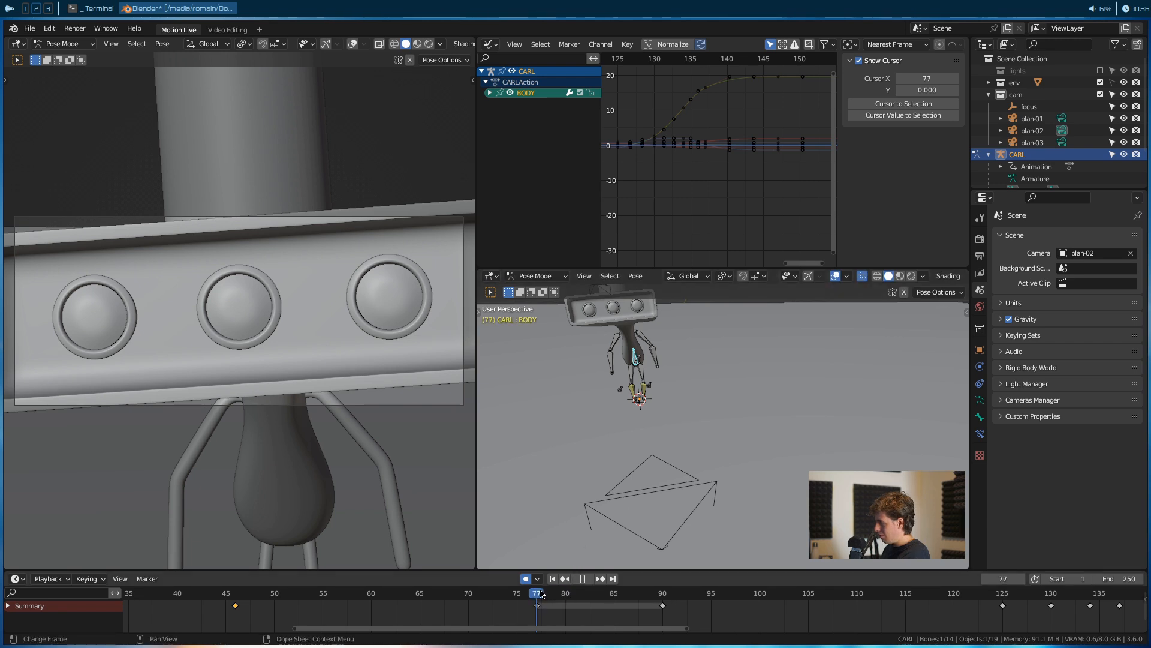
key("r")
key("r")
left_click(554, 551)
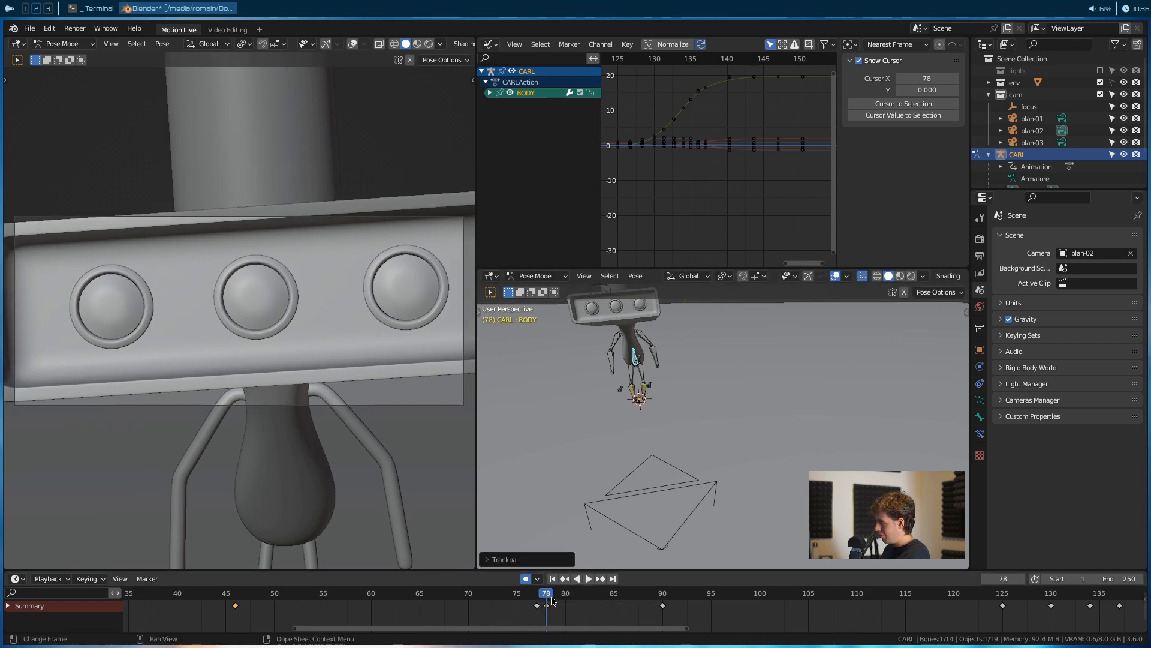
Key small trackball rotations of the BODY bone on every frame from 79 to 89 to make a shake
key("Right")
key("r")
key("r")
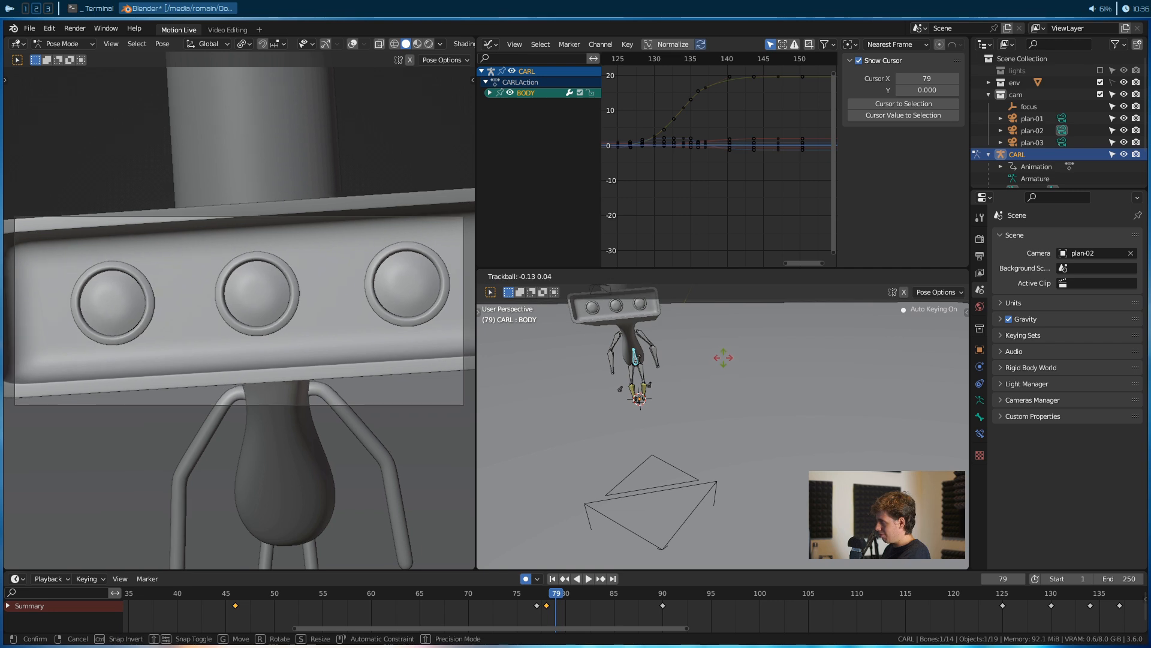
left_click(721, 365)
key("Right")
key("r")
key("r")
left_click(720, 364)
key("Left")
key("Right")
key("Right")
key("r")
key("r")
right_click(719, 364)
left_click(566, 598)
left_click(720, 364)
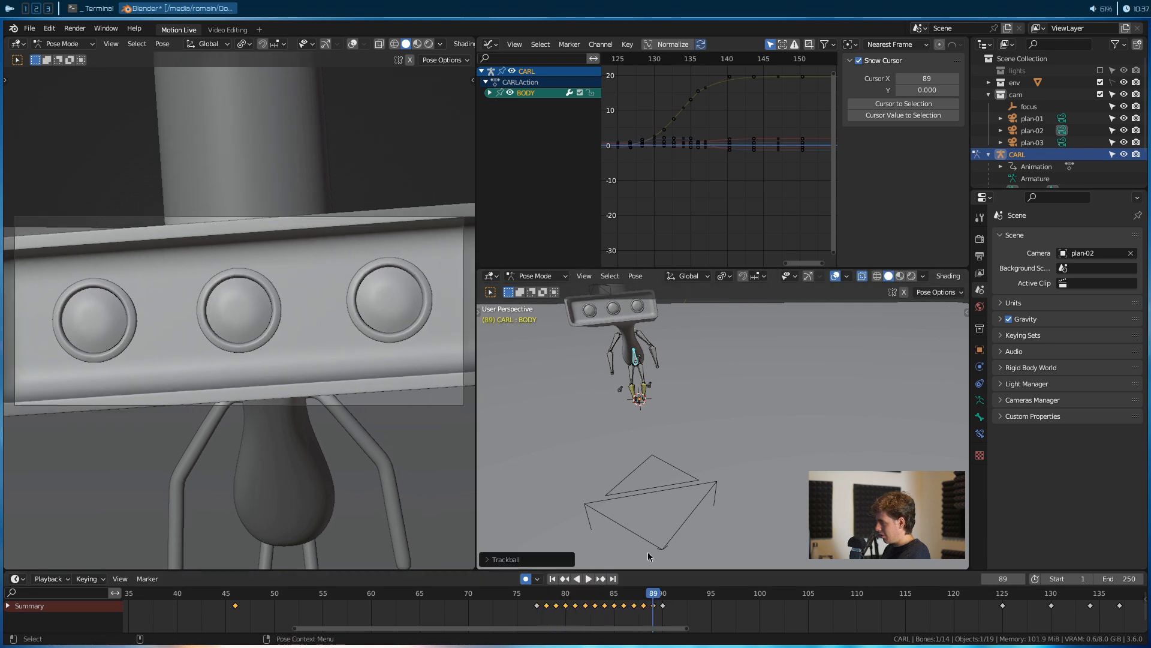
Play back the body shake from around frame 74 and save the file
left_click_drag(631, 599, 507, 605)
key("space")
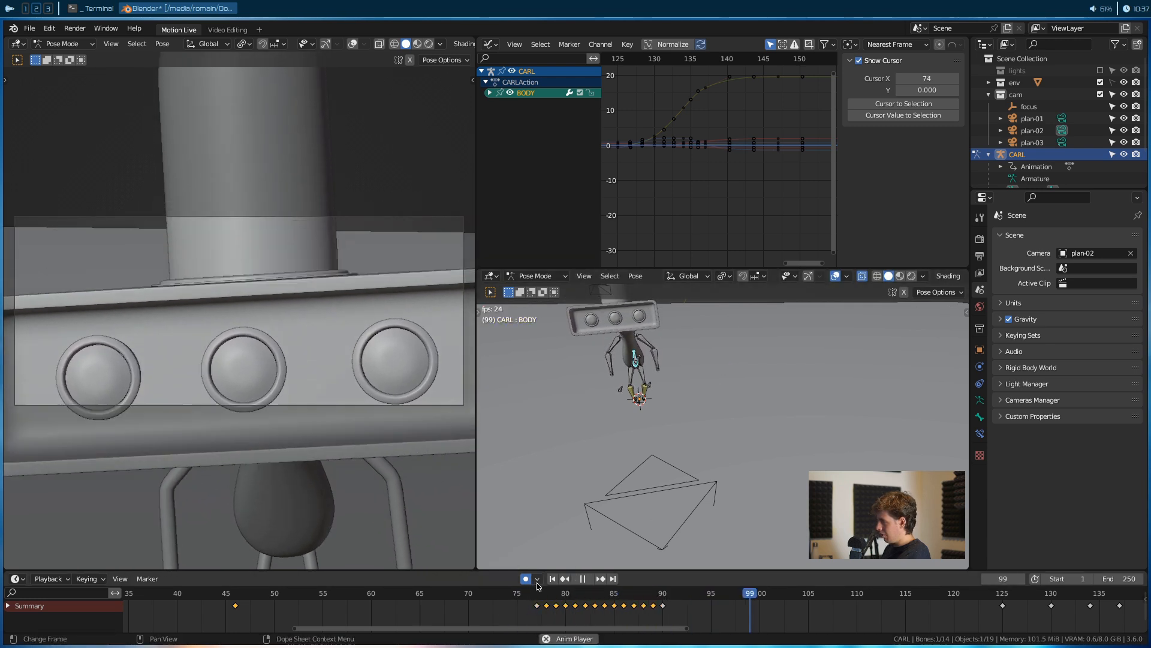
key("space")
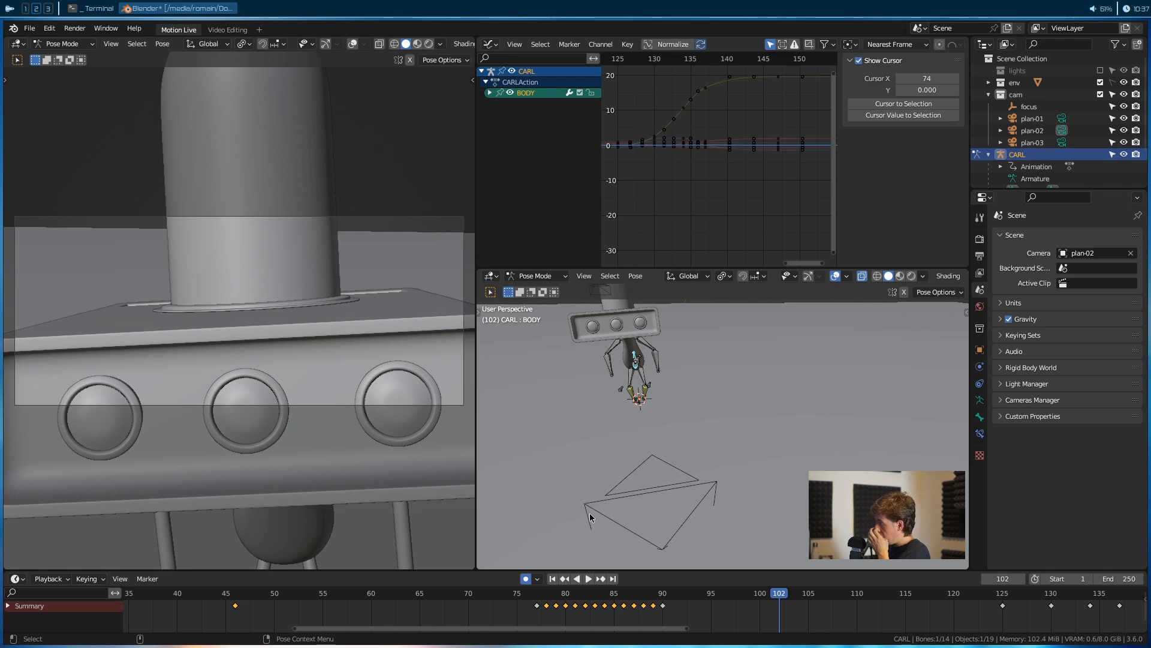
left_click(549, 616)
key("space")
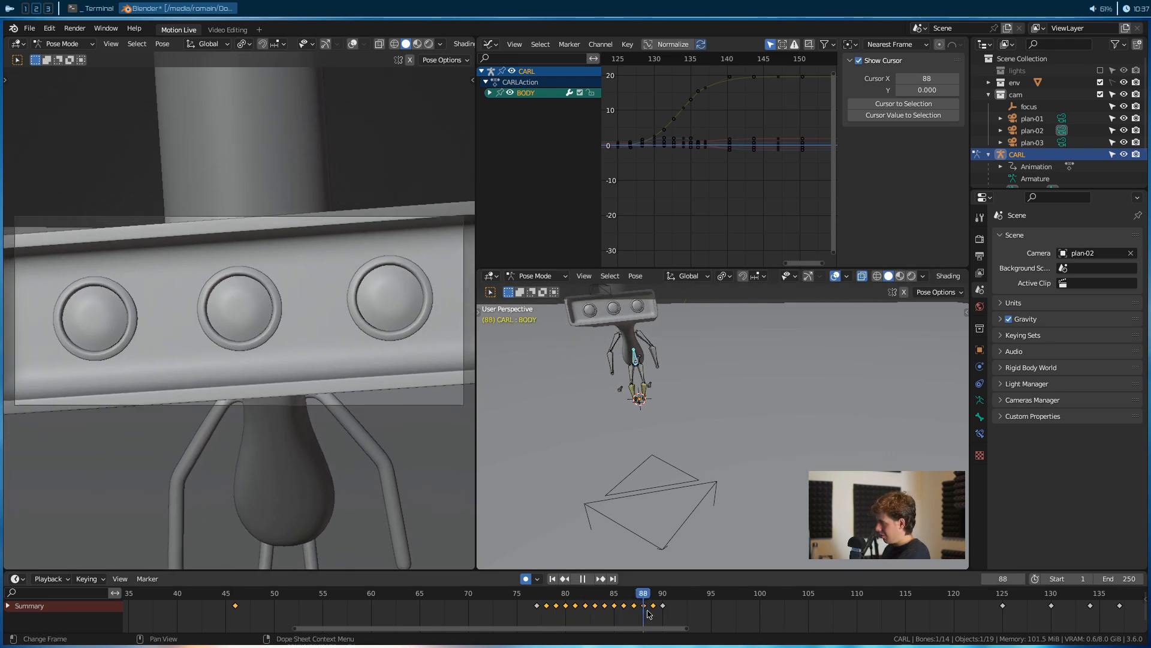
key("space")
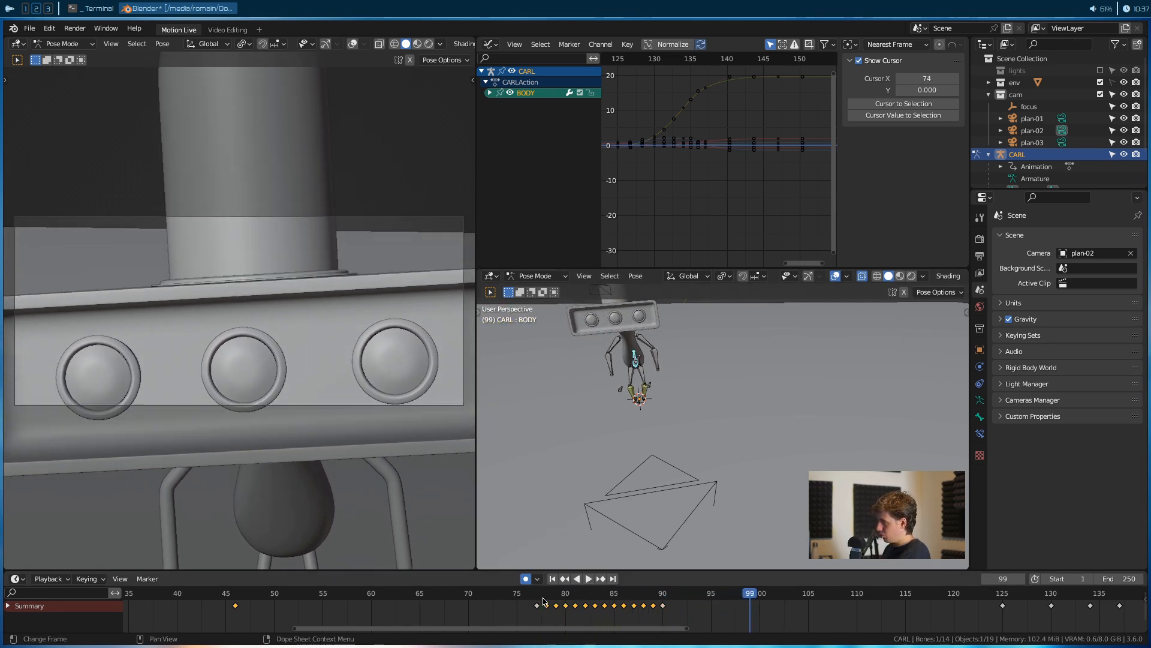
key("ctrl+s")
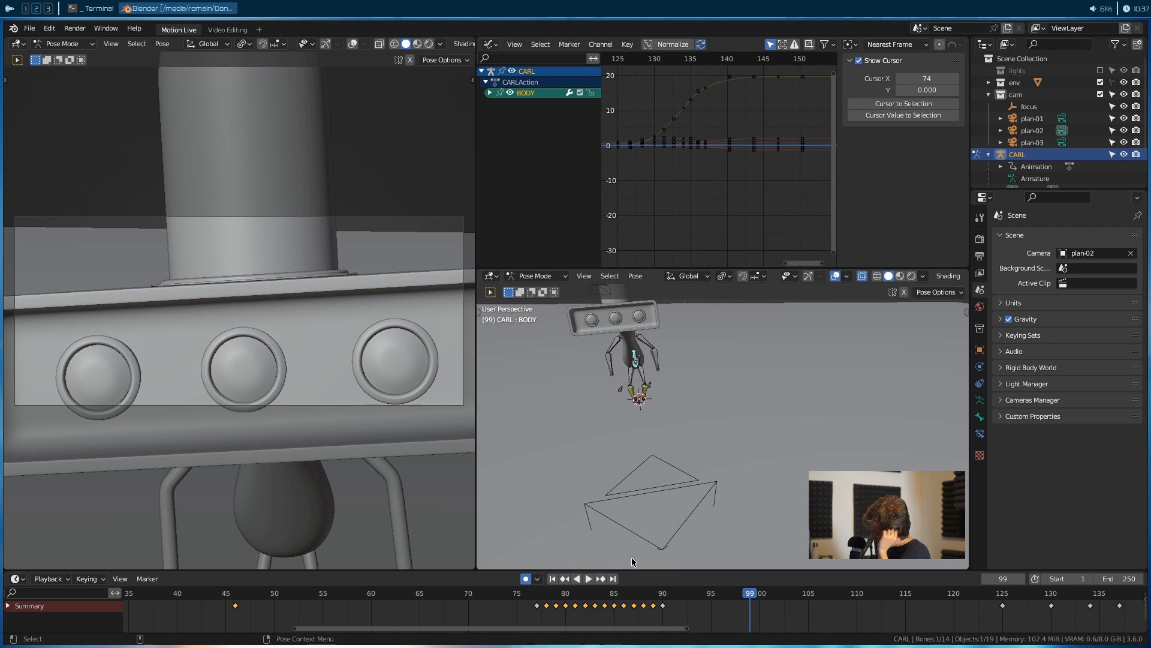
Select all of CARL's bones and shift all keyframes from frame 90 onward 20 frames later
scroll(720, 382, "down", 5)
key("a")
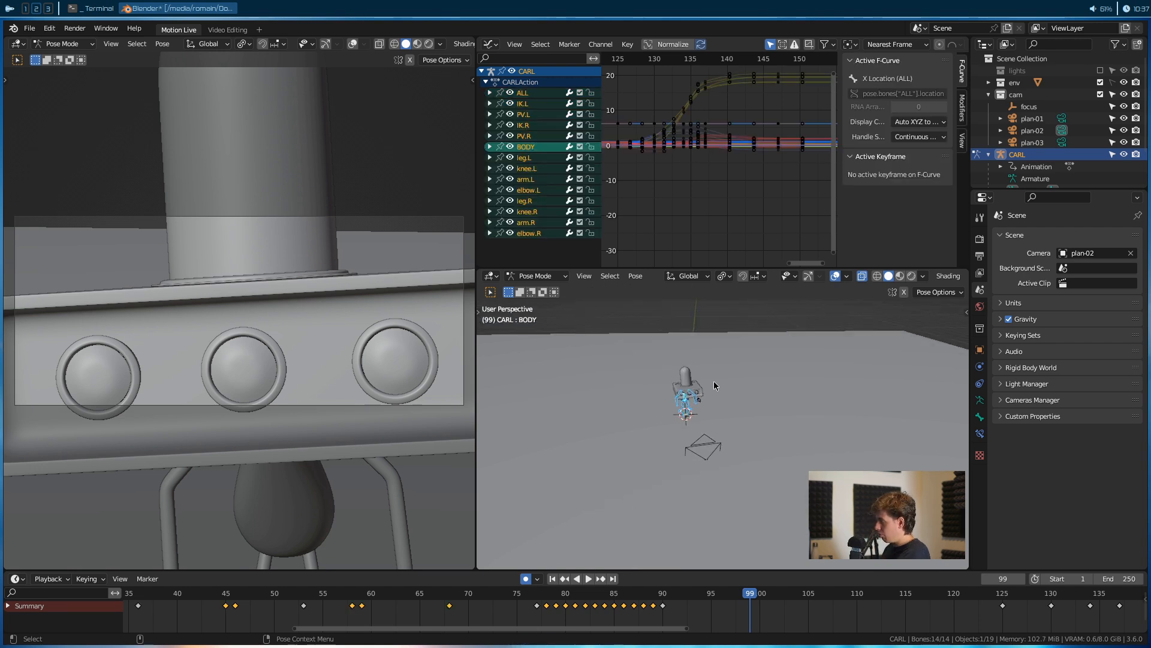
scroll(726, 609, "down", 5)
left_click_drag(958, 616, 648, 606)
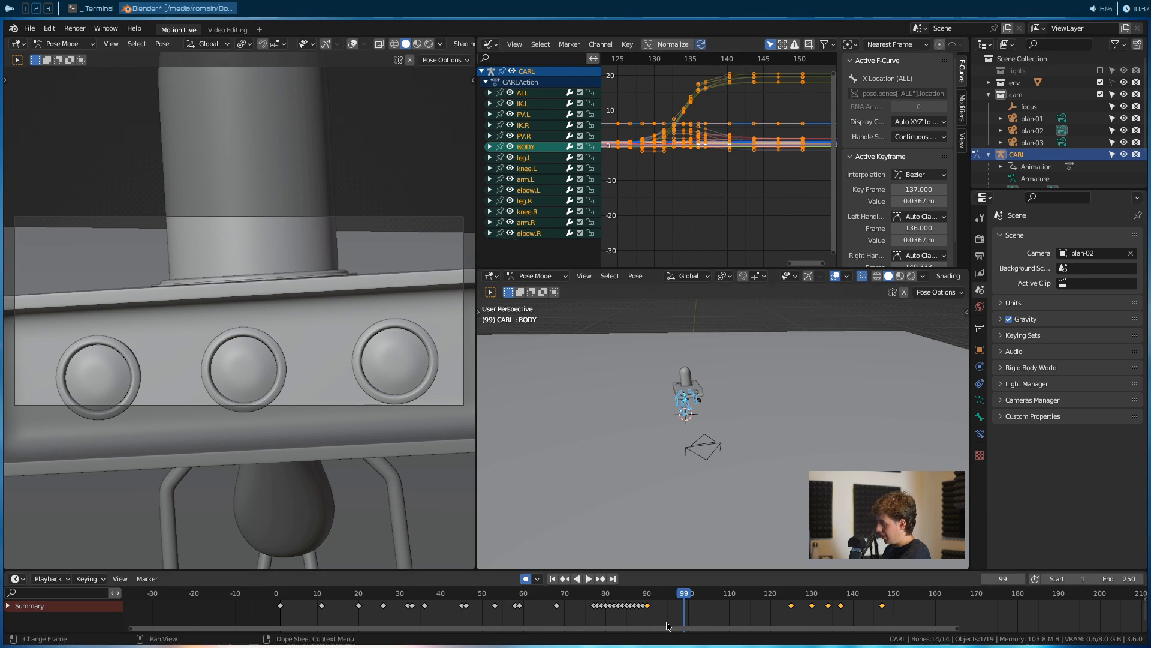
key("g")
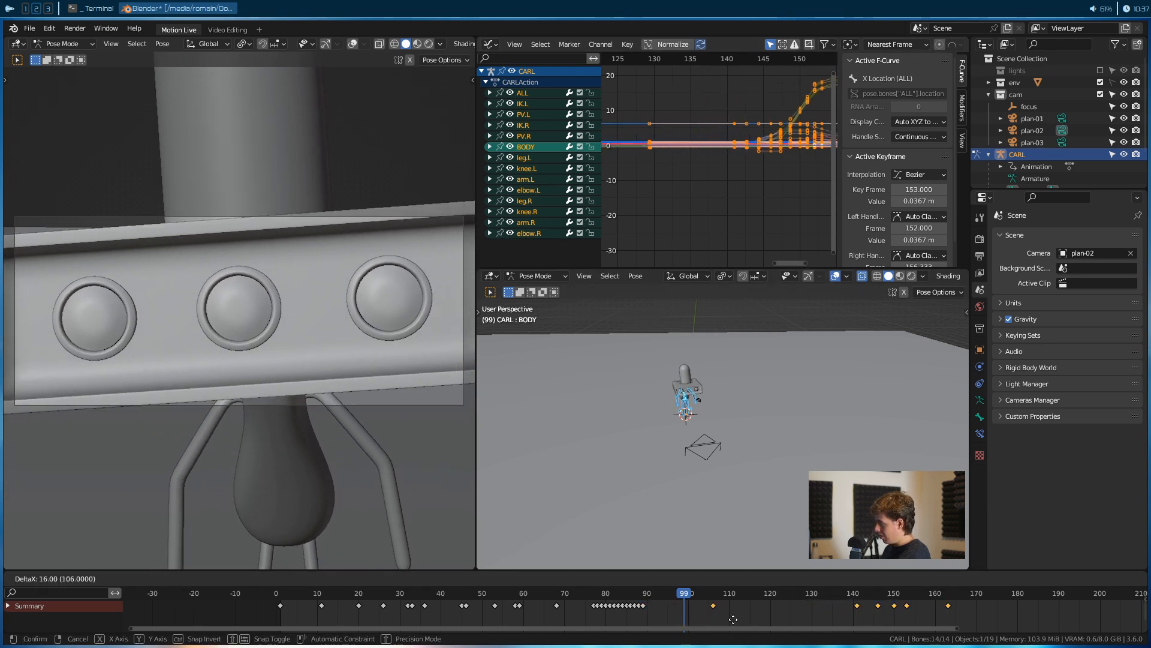
left_click(749, 622)
key("space")
Duplicate the body shake keyframes from frames 77 to 89 so the copy starts at frame 90
left_click(648, 600)
left_click_drag(655, 616, 592, 605)
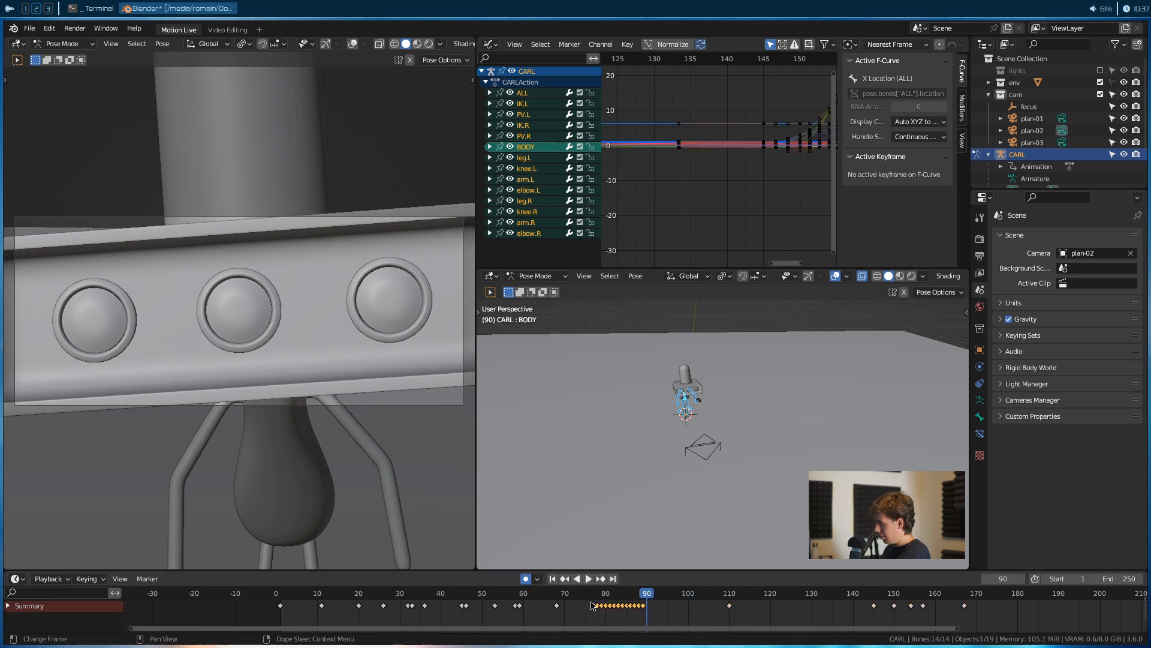
key("ctrl+v")
key("space")
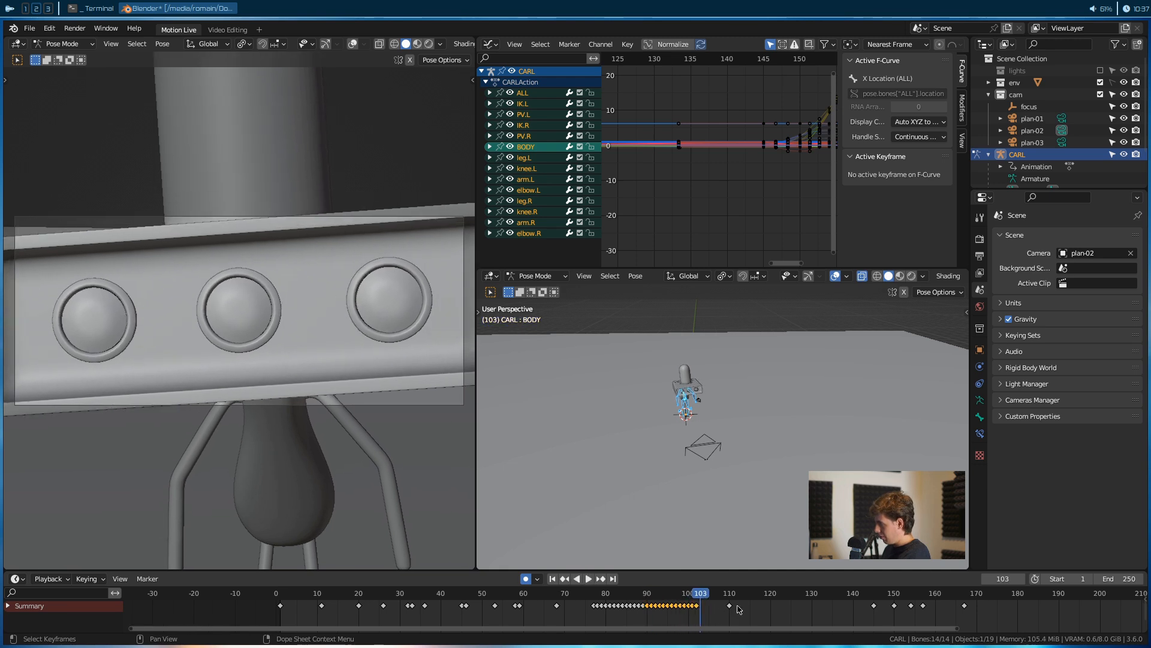
Shift all keyframes from frame 110 onward 7 frames earlier to start at frame 103, and play the extended shake
left_click_drag(978, 621, 715, 611)
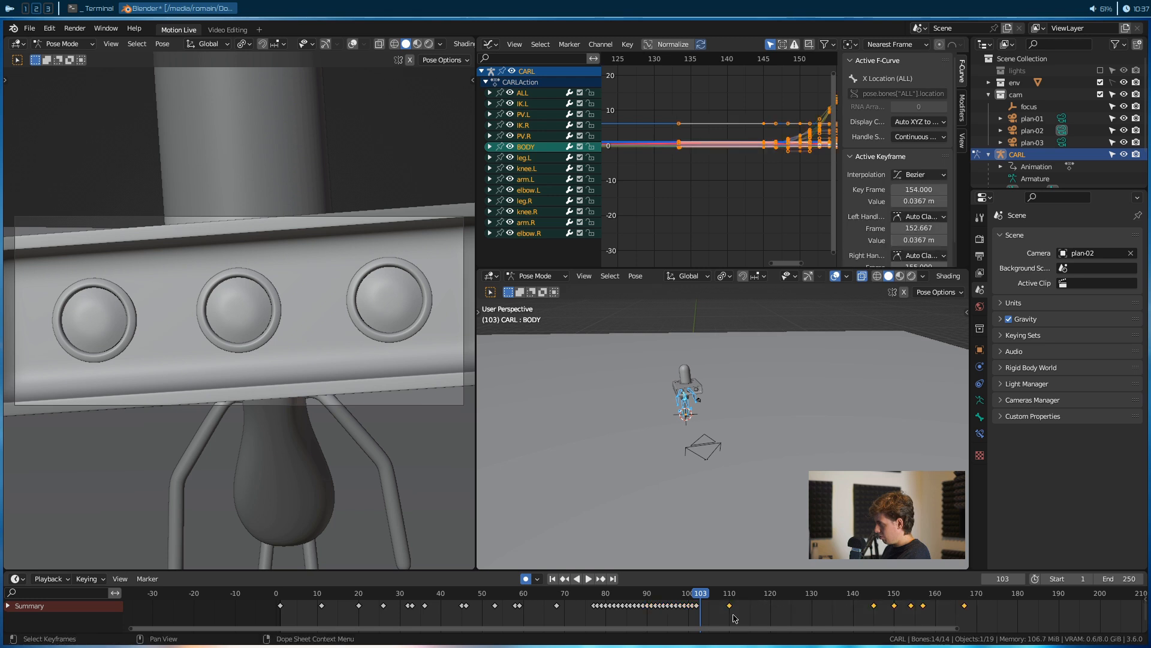
key("g")
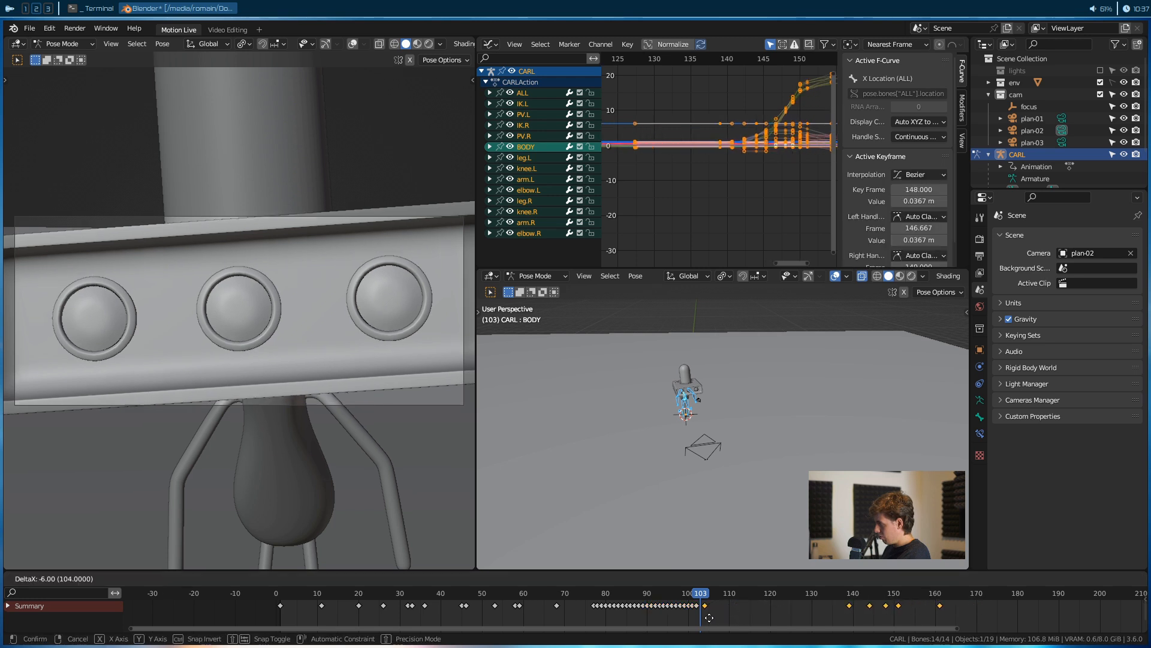
left_click(705, 618)
key("shift+ctrl+space")
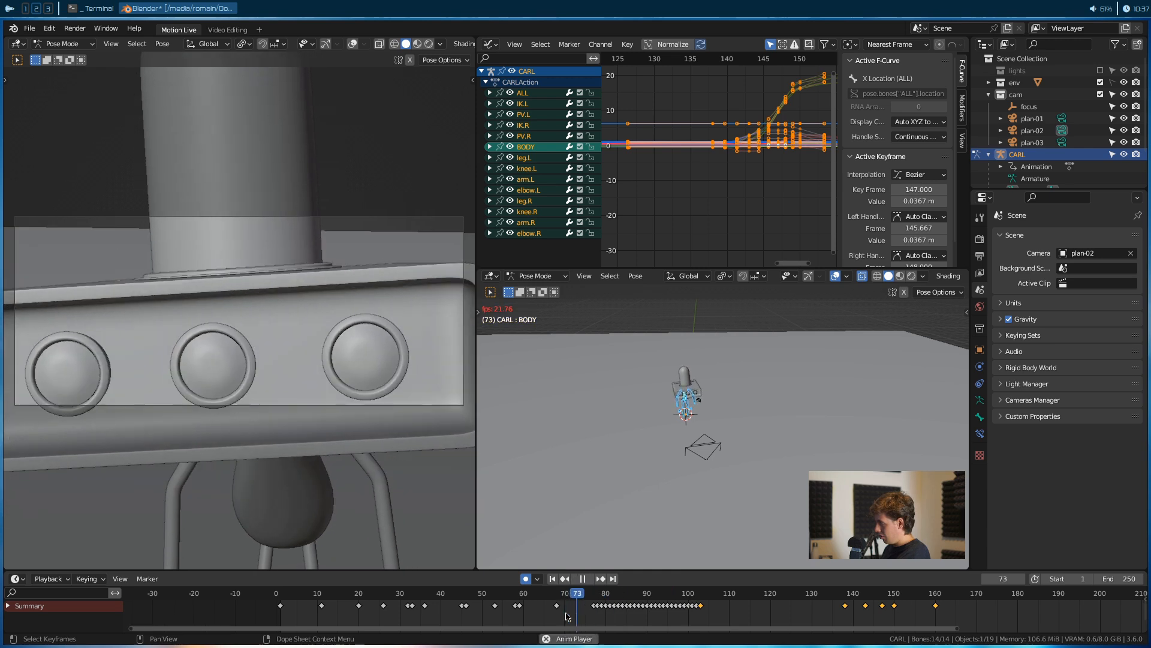
Select the BODY bone and delete its keyframe at frame 91 in the middle of the shake
key("space")
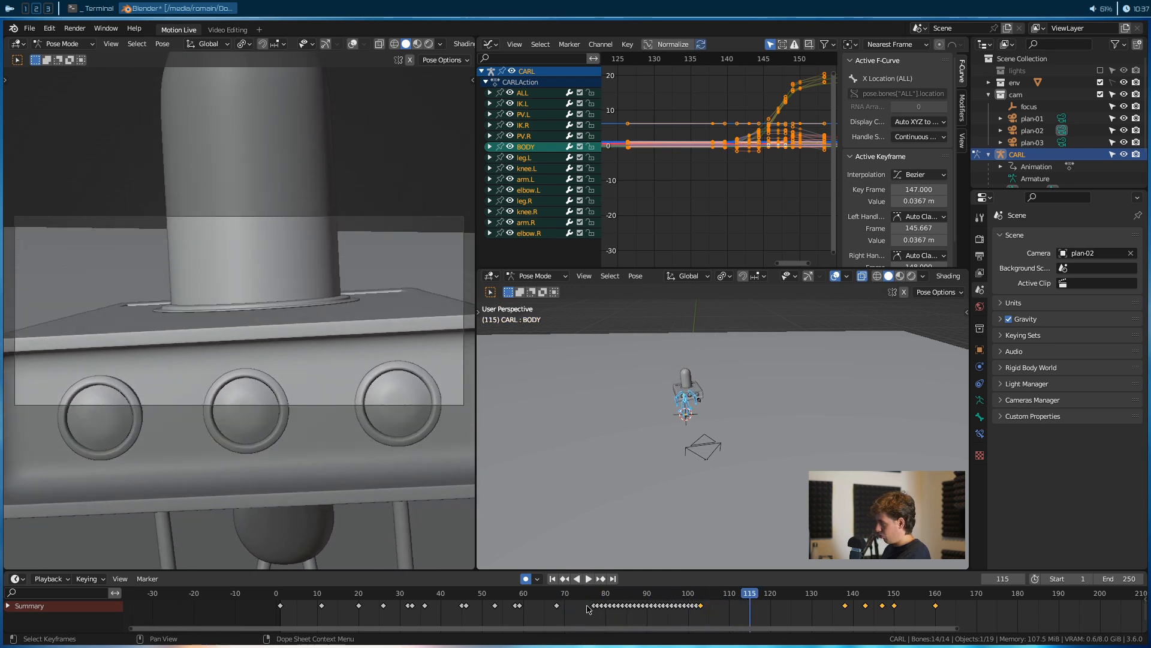
scroll(612, 609, "up", 8)
right_click_drag(606, 614, 665, 616, "shift")
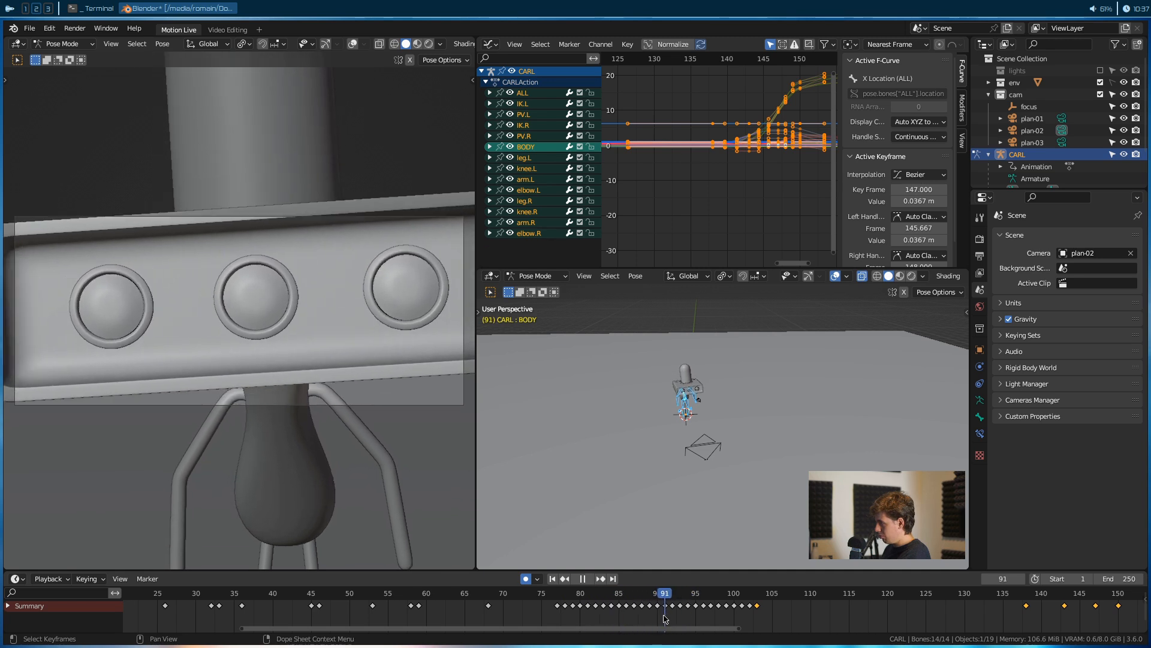
scroll(681, 444, "up", 5)
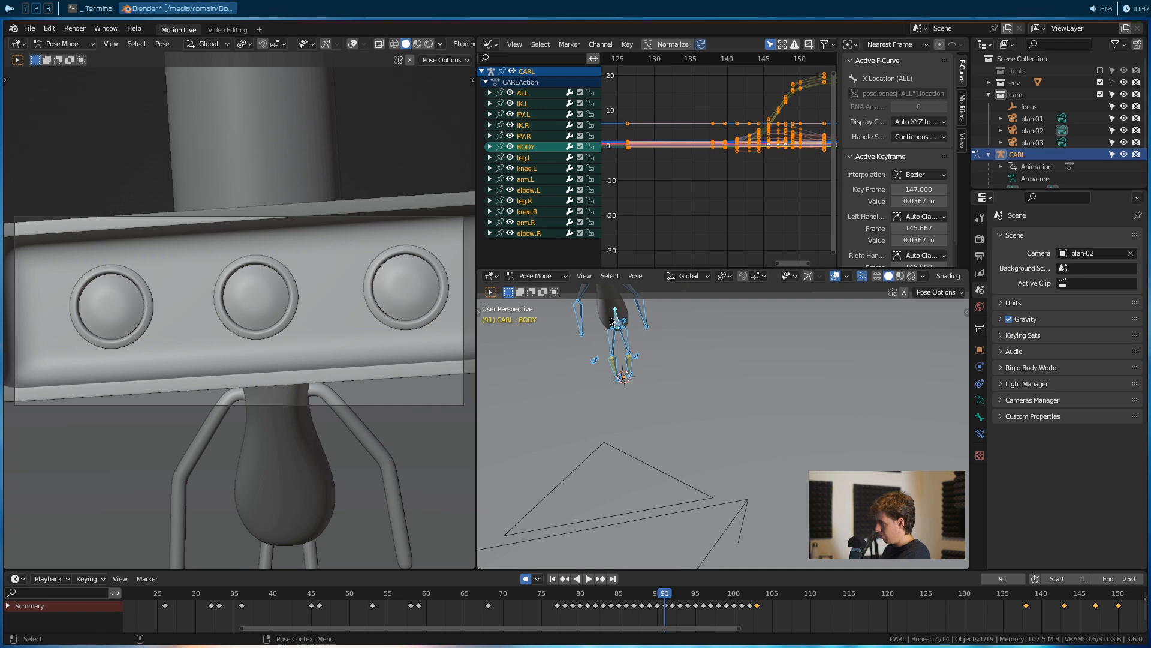
left_click(612, 321)
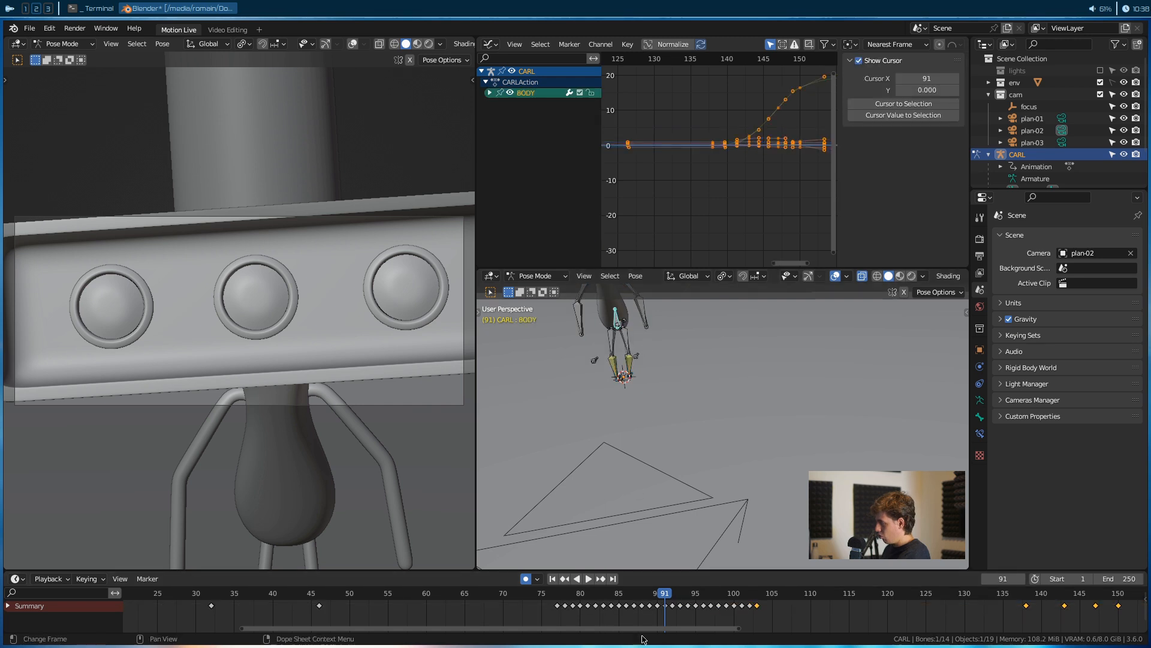
left_click(665, 609)
key("x")
left_click(666, 605)
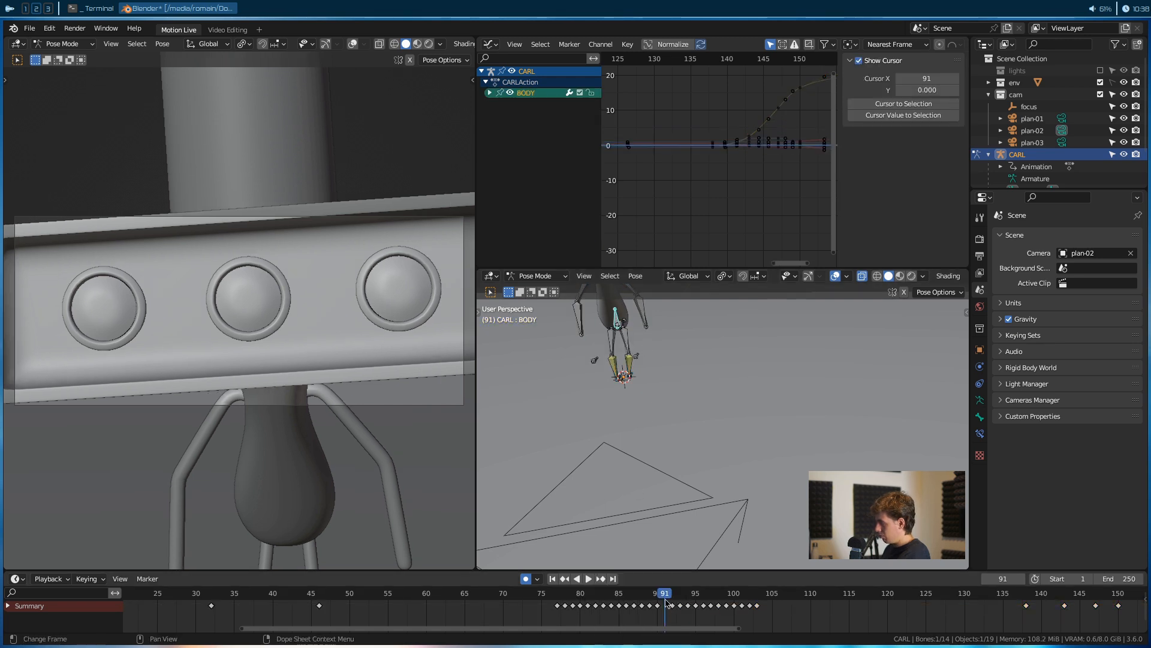
Play back the body shake from frame 77 and save the file
left_click_drag(660, 594, 581, 599)
key("space")
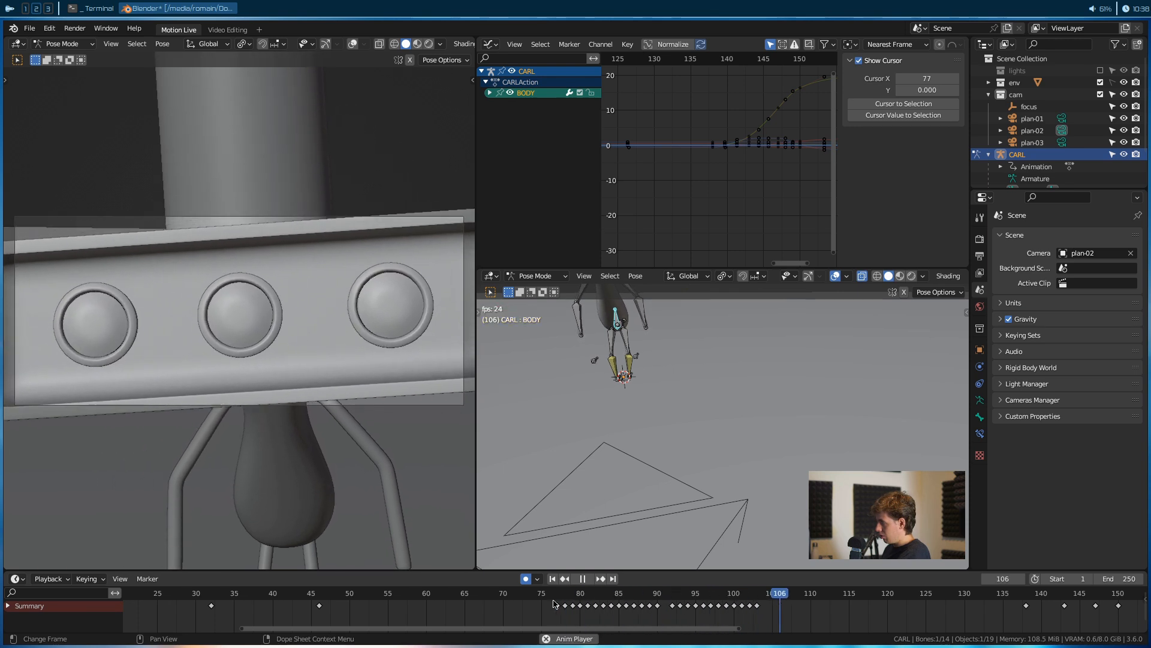
key("space")
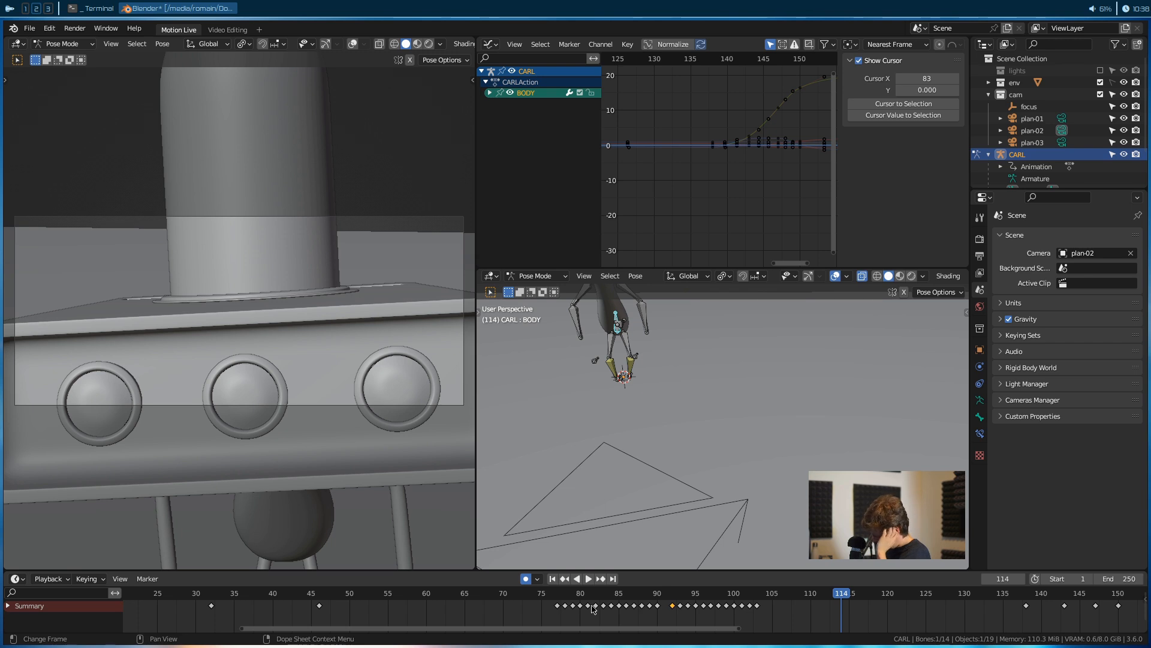
key("ctrl+s")
Set the scene camera to plan-03 and play the animation through that camera
key("shift+ctrl+space")
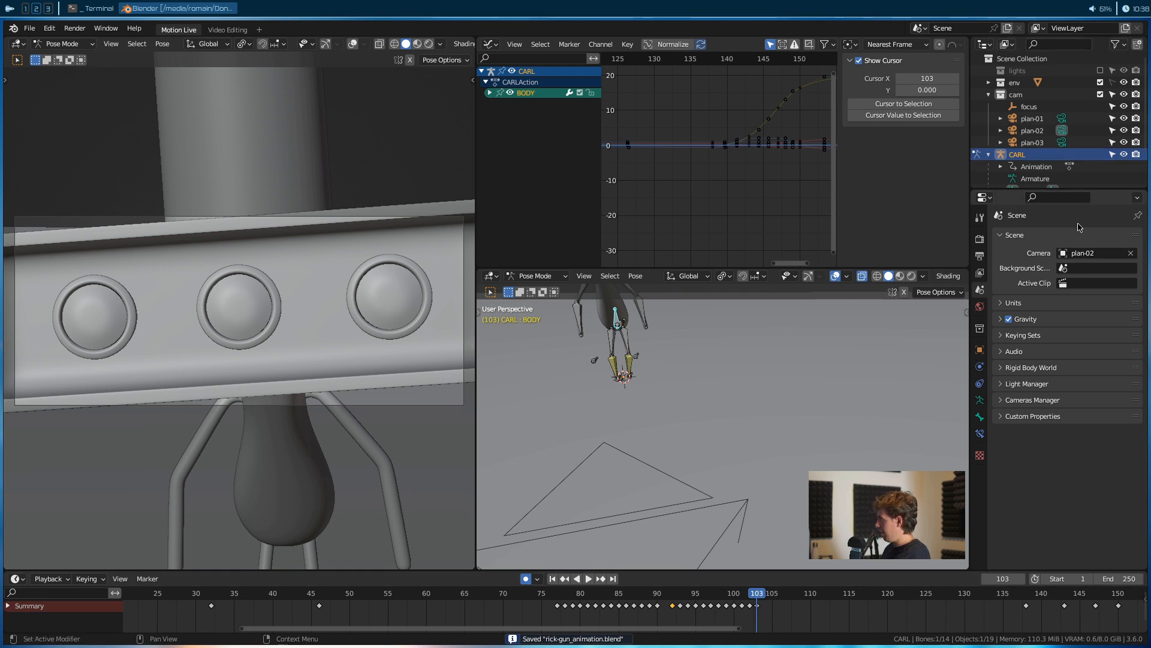
left_click(1079, 252)
left_click(1079, 291)
key("shift+ctrl+space")
key("space")
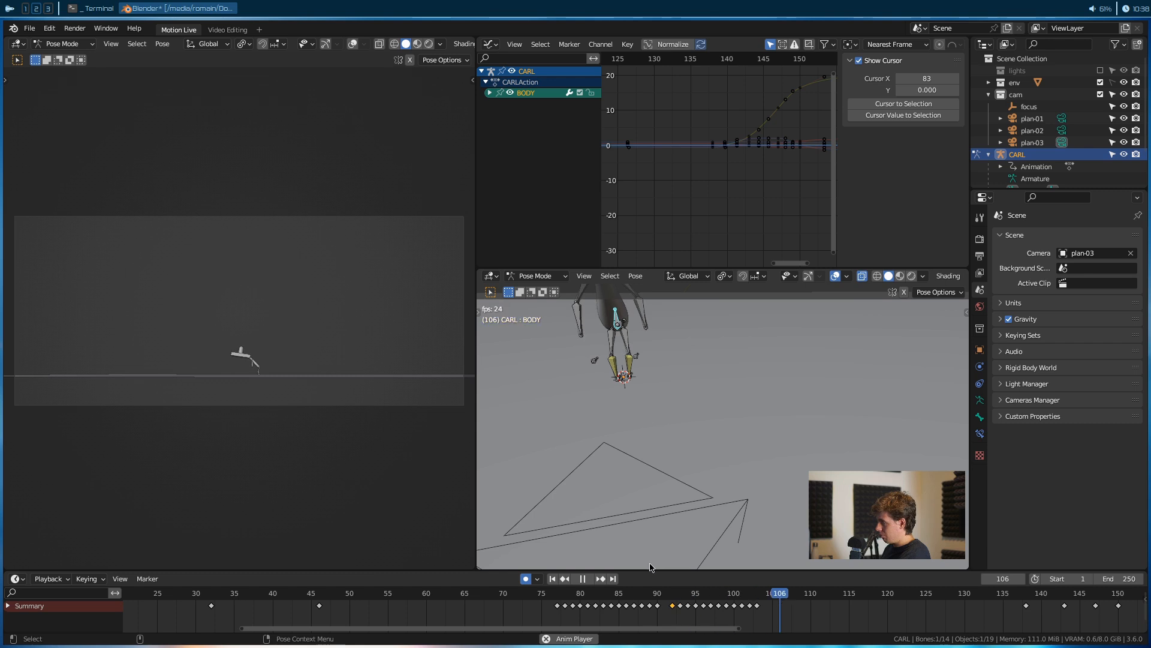
key("space")
Move the BODY bone at frame 138, viewing CARL from the side
scroll(776, 600, "down", 3)
left_click_drag(776, 600, 739, 615)
middle_click_drag(750, 483, 676, 379)
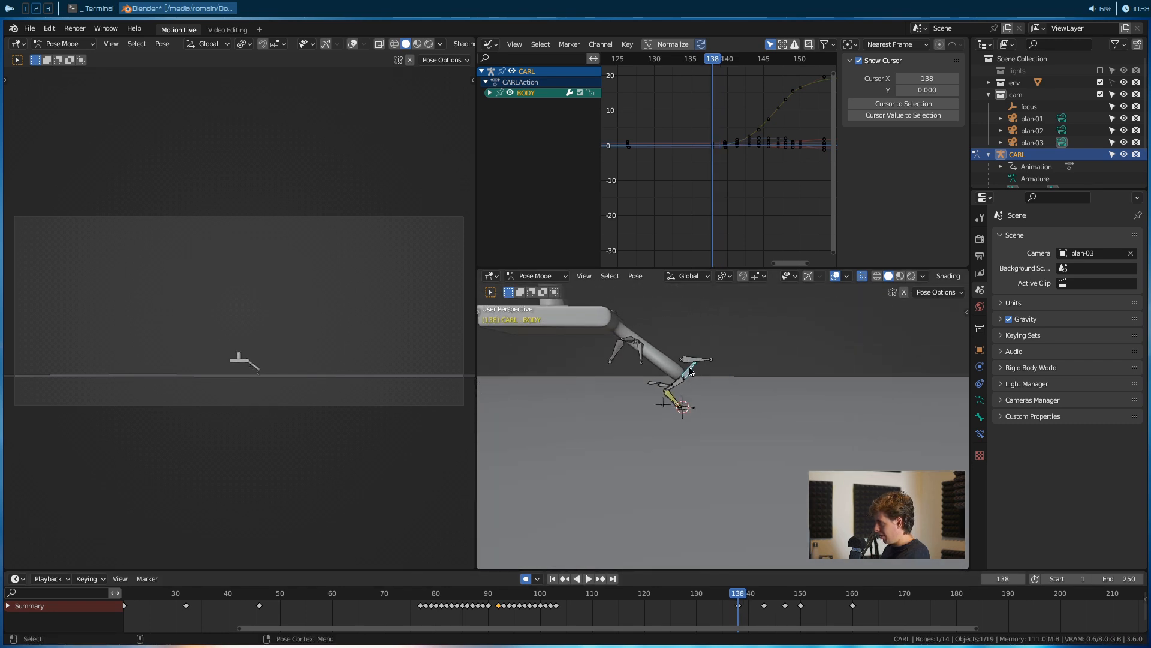
key("g")
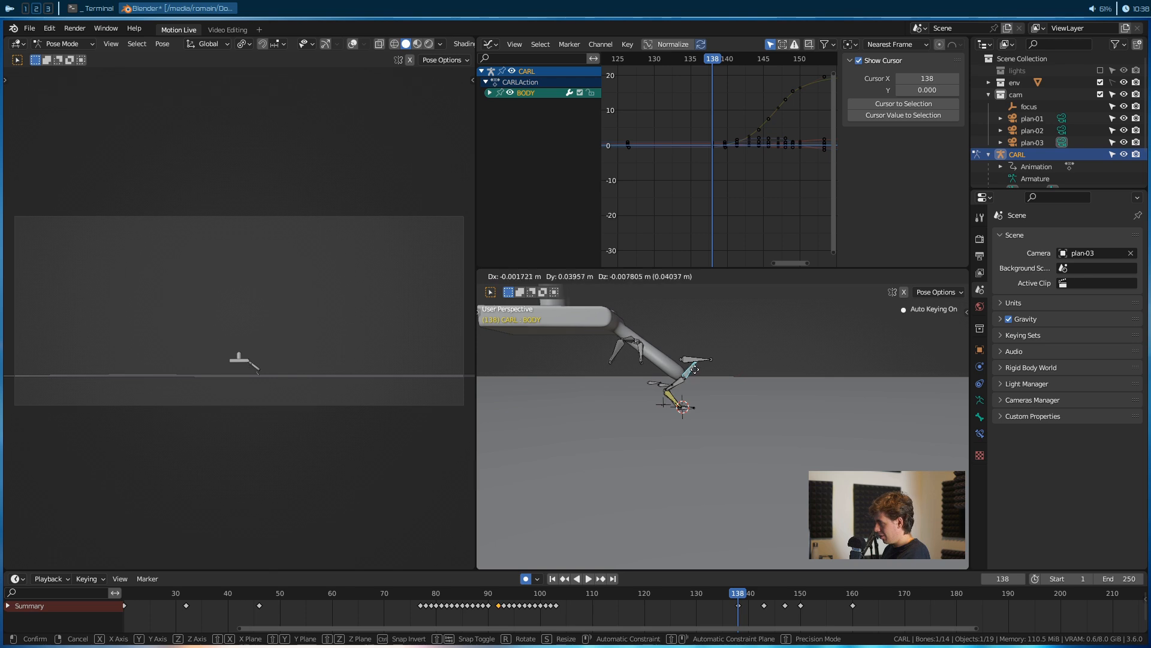
left_click(768, 407)
Move the BODY bone at frame 124 to add a keyframe there, and play the motion
left_click_drag(739, 598, 665, 598)
key("g")
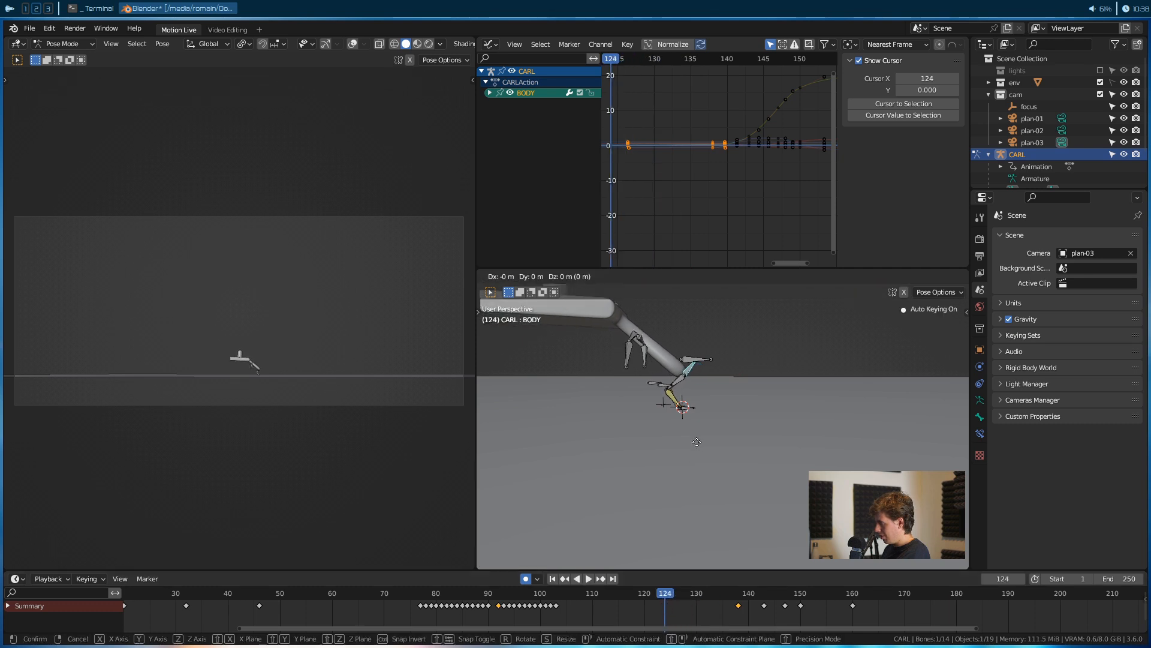
left_click(649, 483)
key("space")
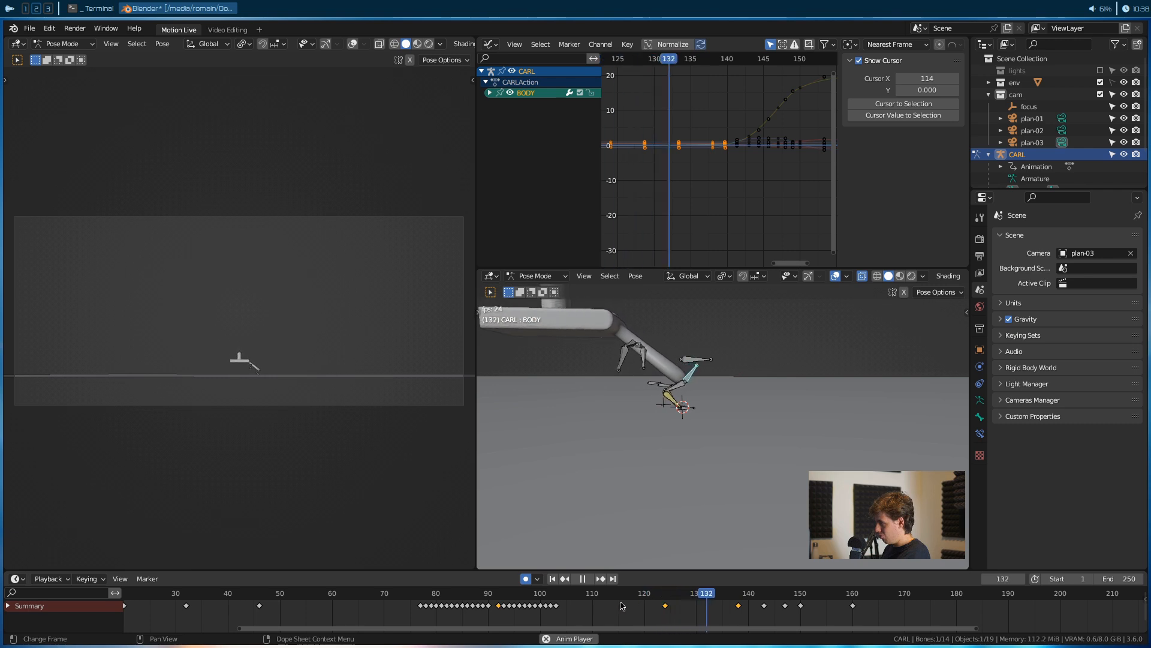
key("space")
Rotate the BODY bone about -16.7 degrees at frame 114 to tilt CARL, and play the motion
left_click_drag(728, 595, 637, 611)
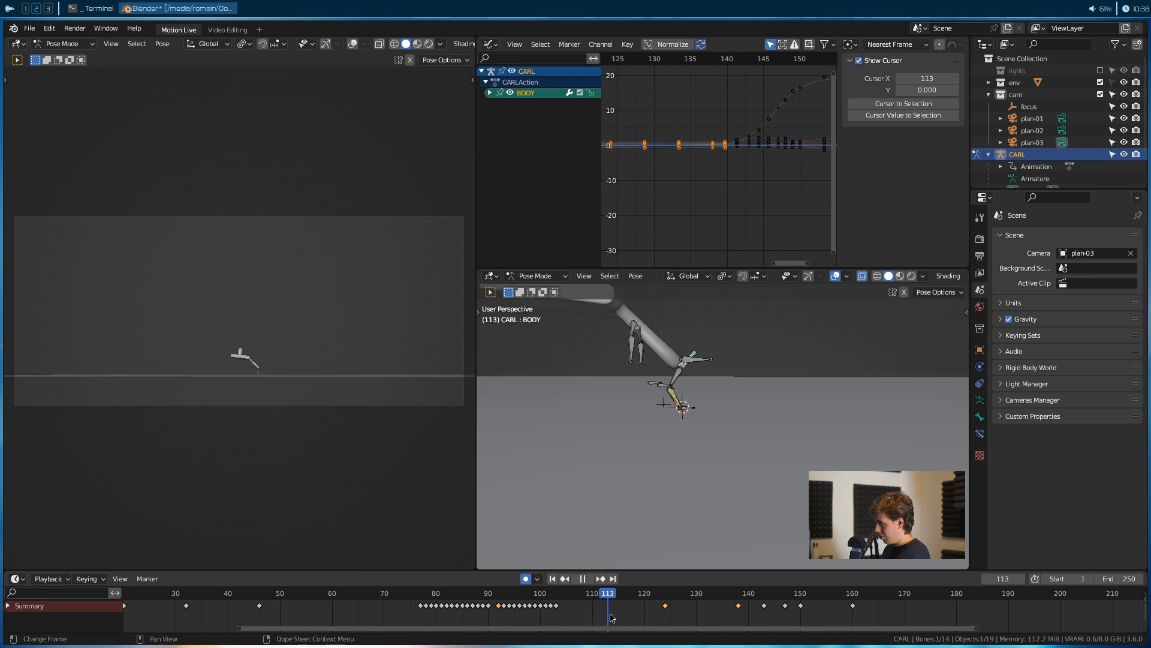
left_click_drag(611, 617, 612, 618)
key("r")
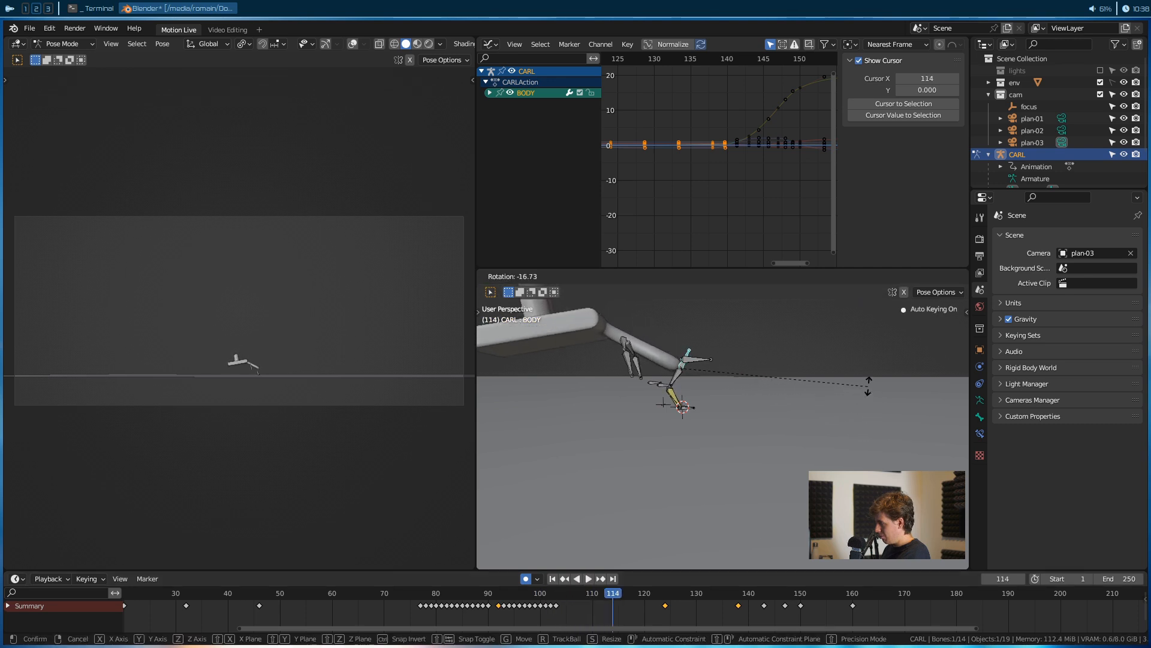
left_click(868, 389)
key("space")
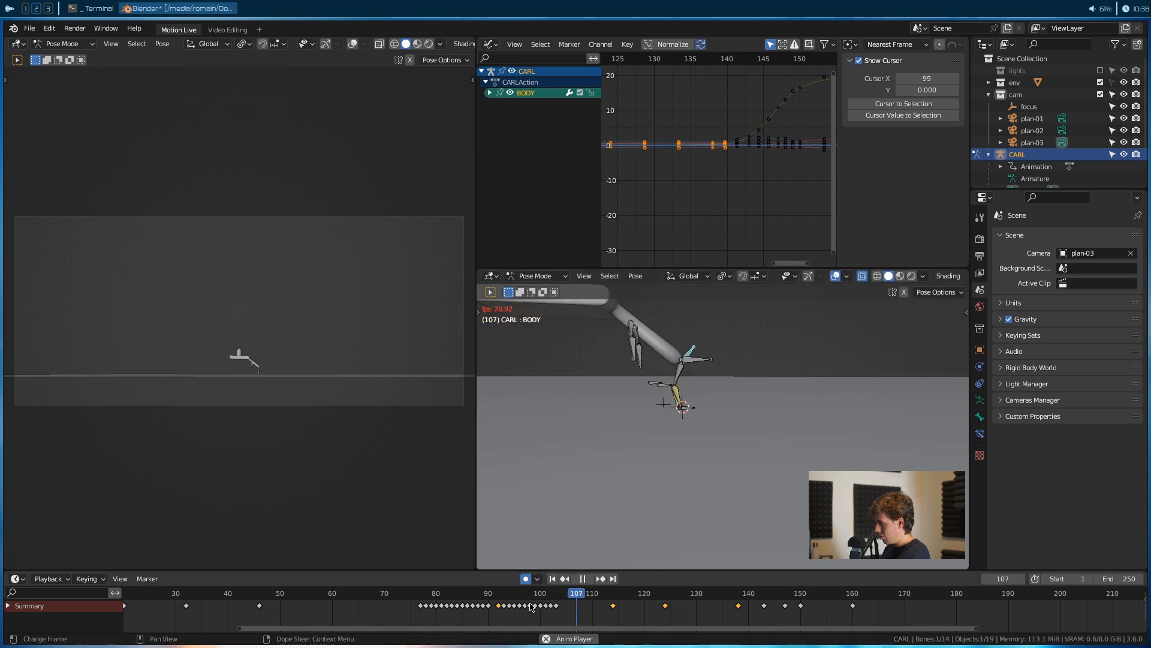
Adjust the BODY bone's rotation and add a rotation keyframe at frame 134
key("Escape")
key("r")
left_click(844, 454)
left_click_drag(613, 593, 550, 591)
key("space")
left_click_drag(699, 598, 503, 618)
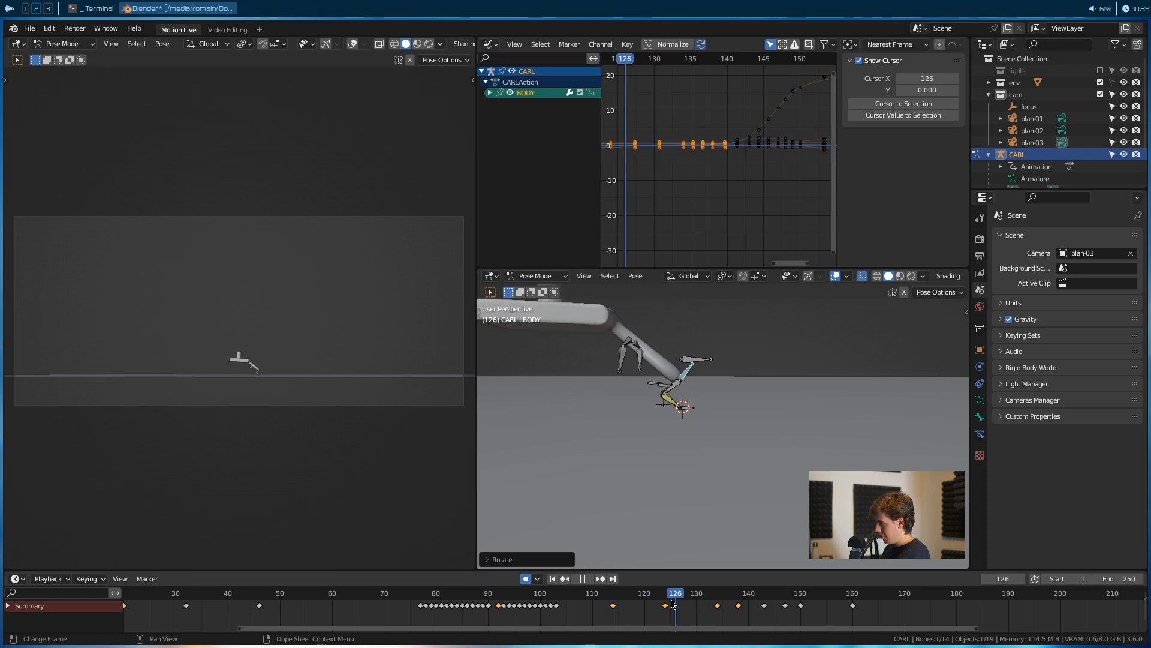
Play the plan-03 shot from frame 93 and save the file
key("space")
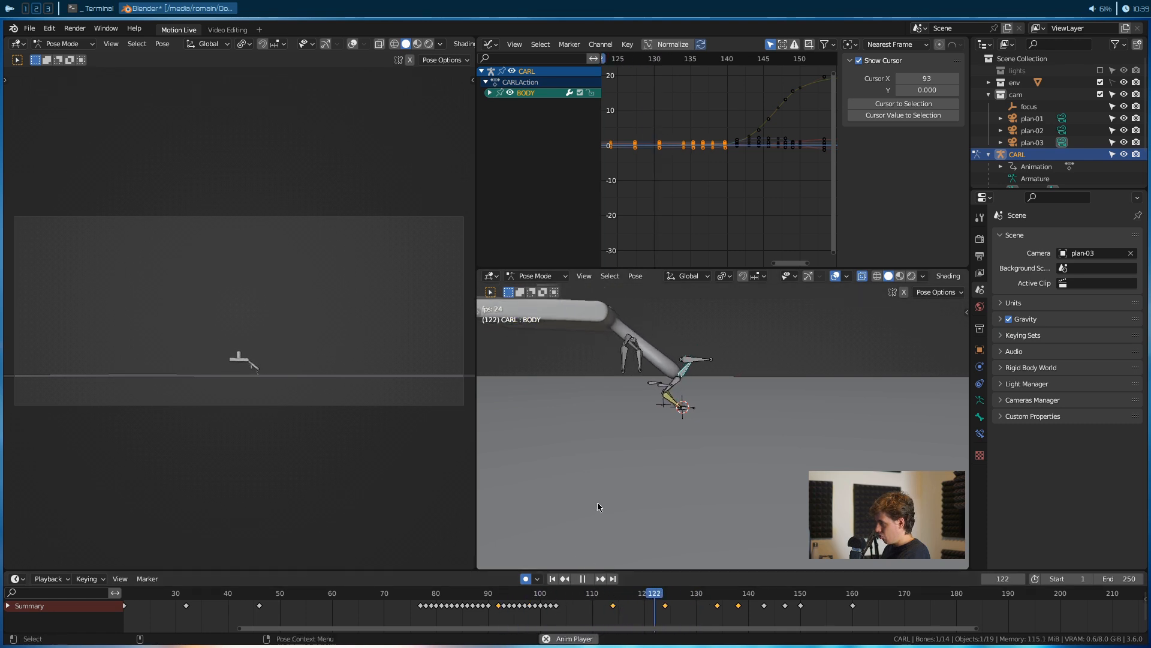
key("space")
key("ctrl+s")
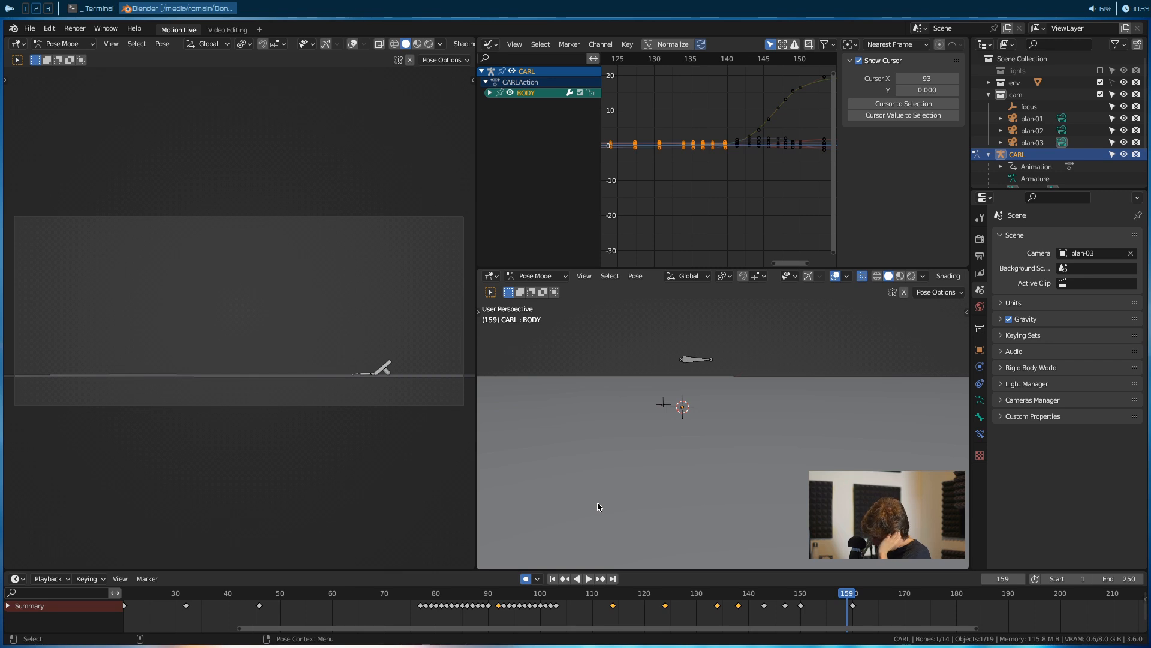
key("ctrl+s")
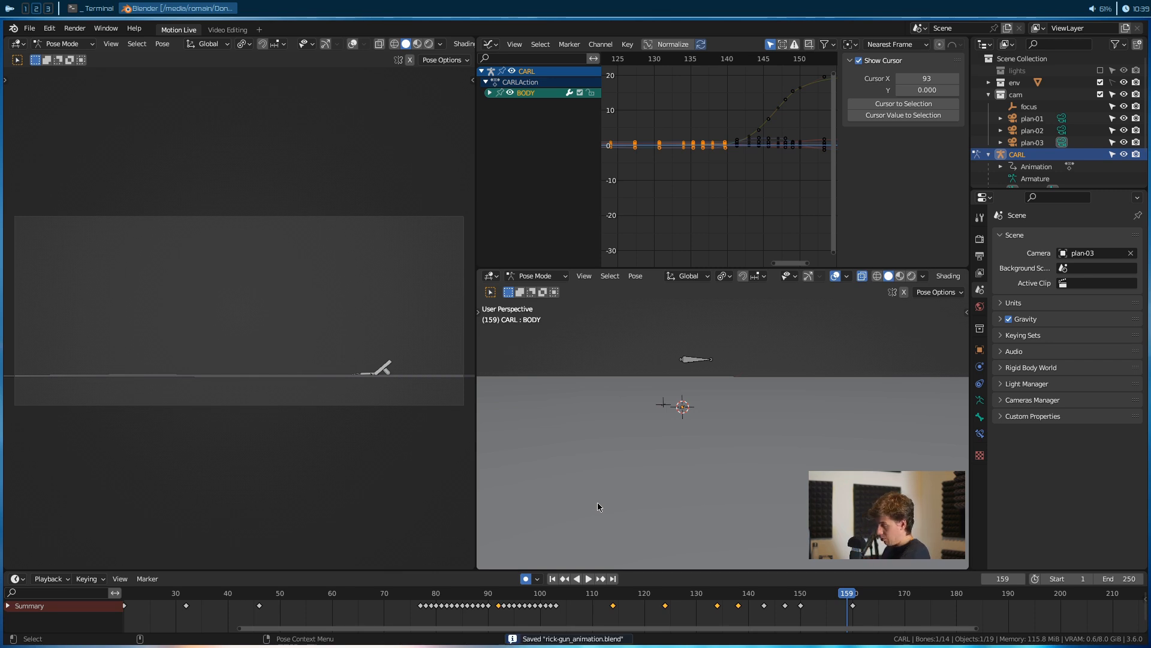
Return to frame 1 and set the scene camera to plan-01
scroll(798, 592, "down", 2)
middle_click_drag(798, 592, 857, 592)
left_click_drag(857, 593, 424, 612)
key("space")
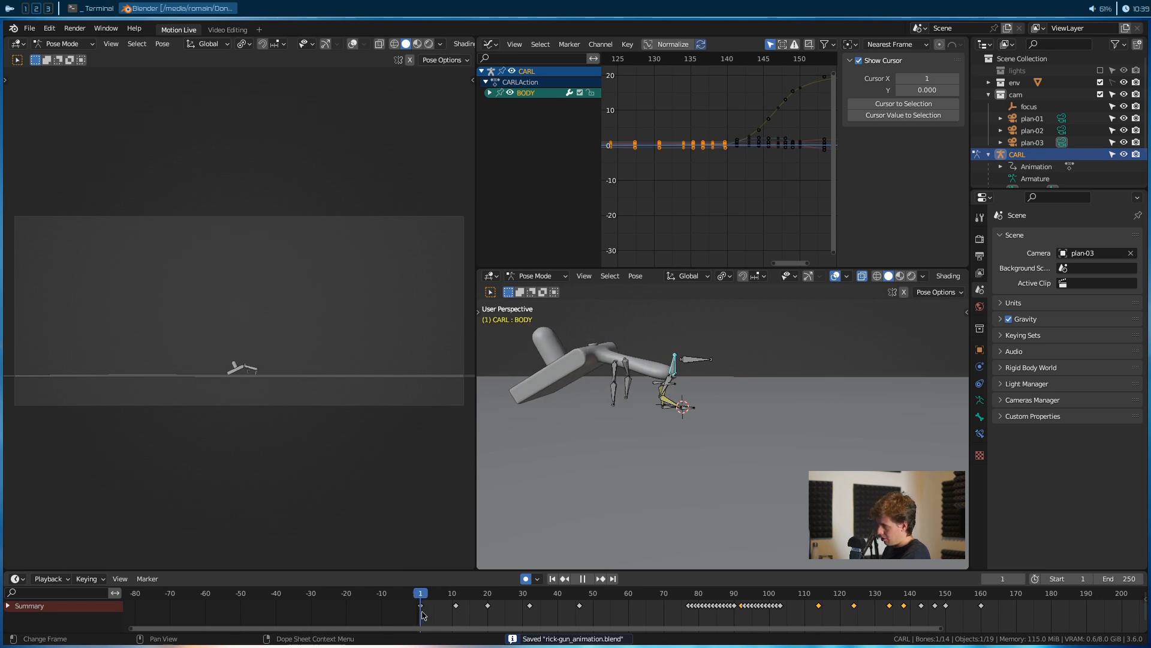
key("ctrl+s")
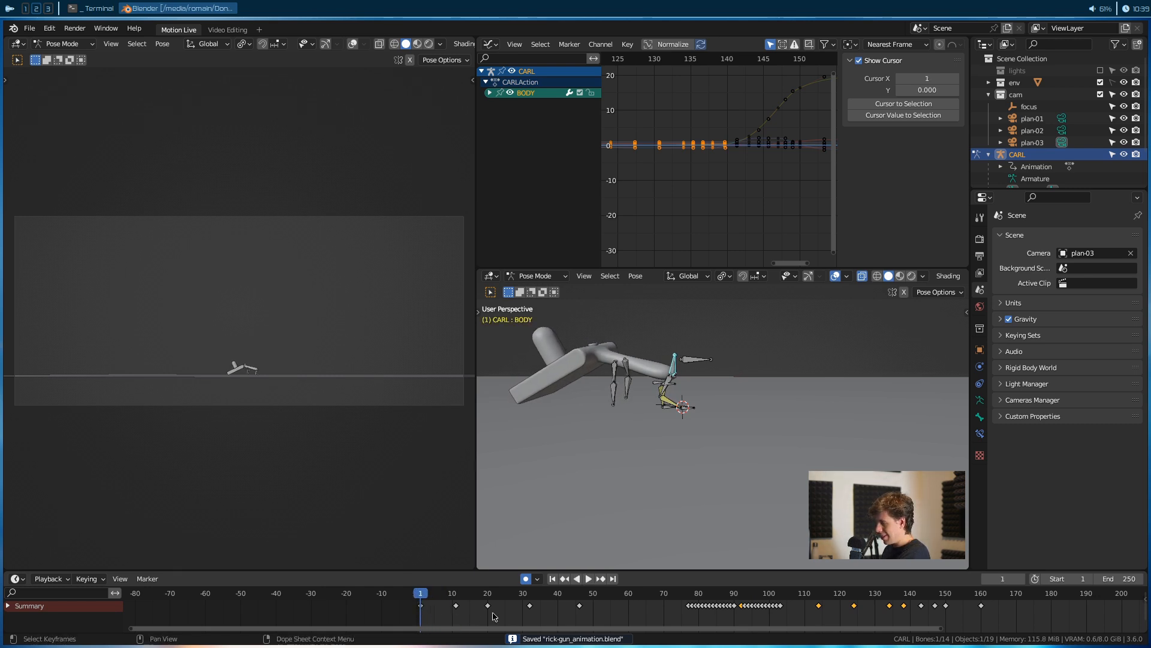
left_click(1092, 254)
left_click(1088, 267)
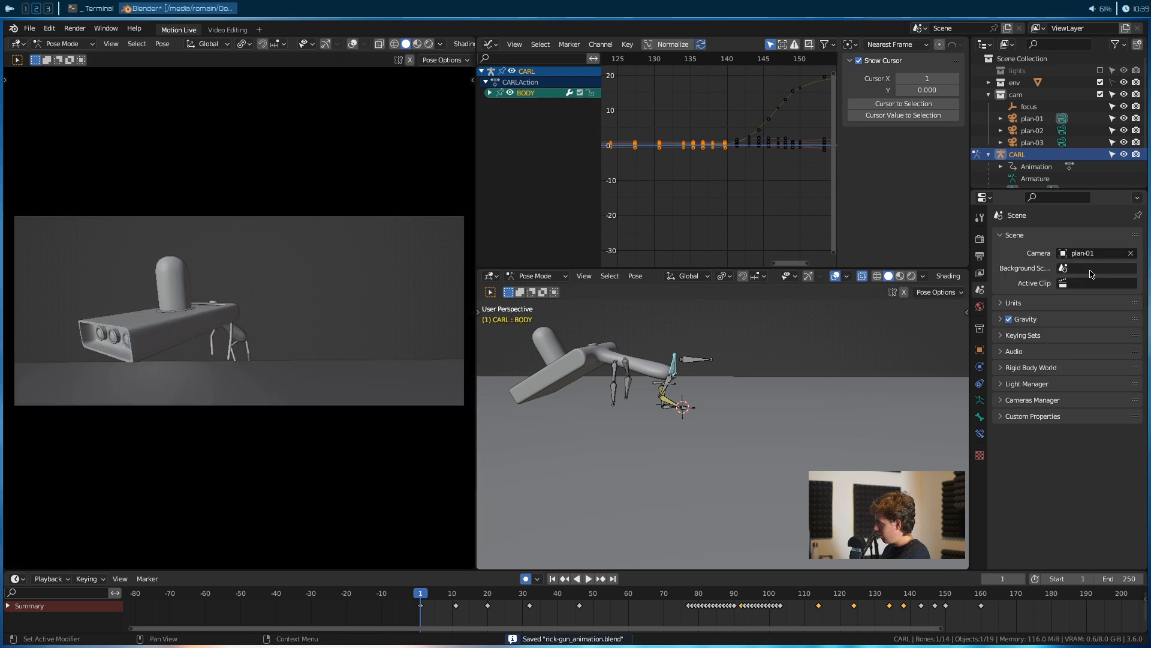
Select all of CARL's bones and enlarge the graph editor, shrinking the camera view beside it
middle_click_drag(668, 410, 732, 396)
key("a")
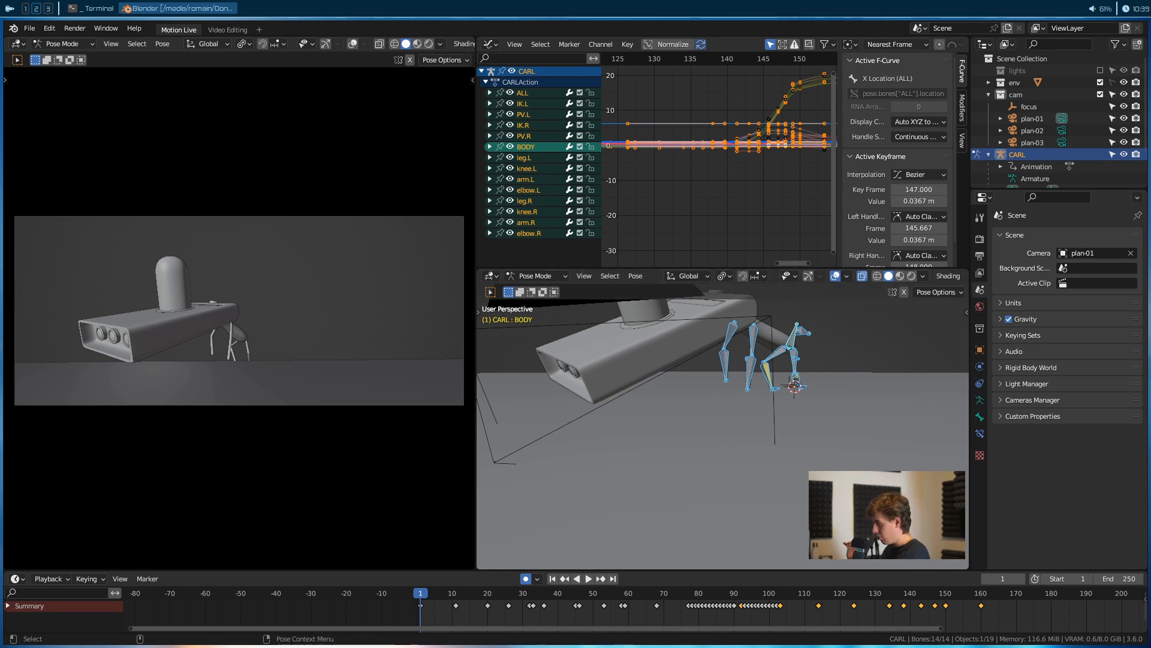
left_click_drag(480, 235, 445, 240)
key("q")
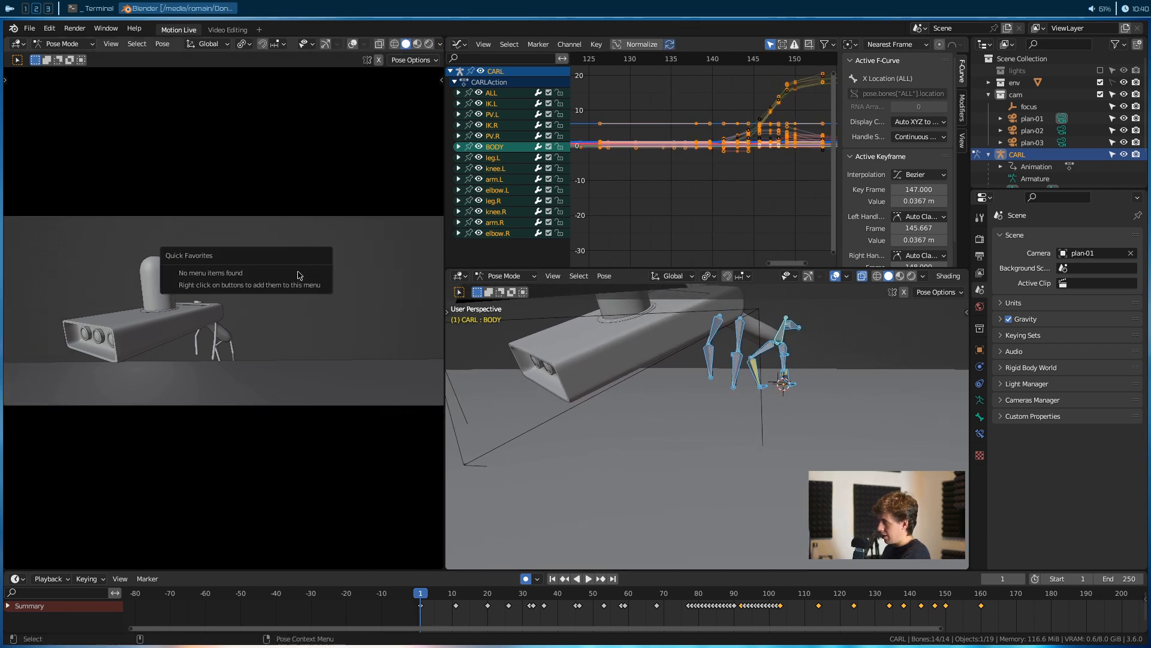
scroll(354, 246, "down", 3)
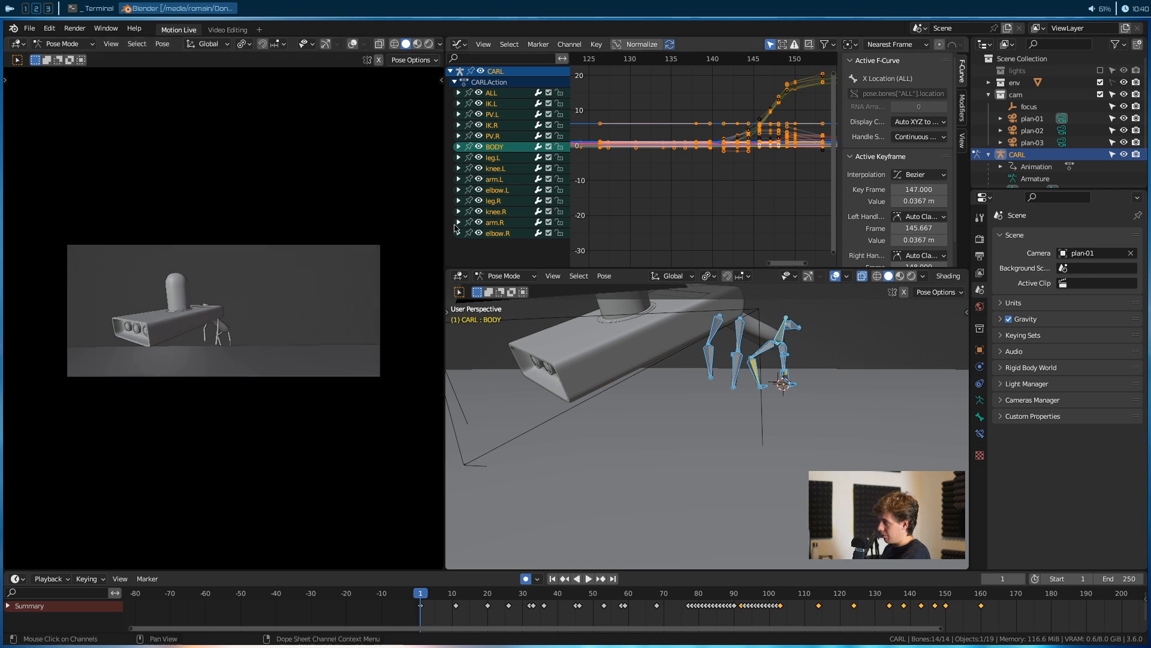
left_click_drag(447, 233, 386, 240)
left_click_drag(467, 268, 470, 320)
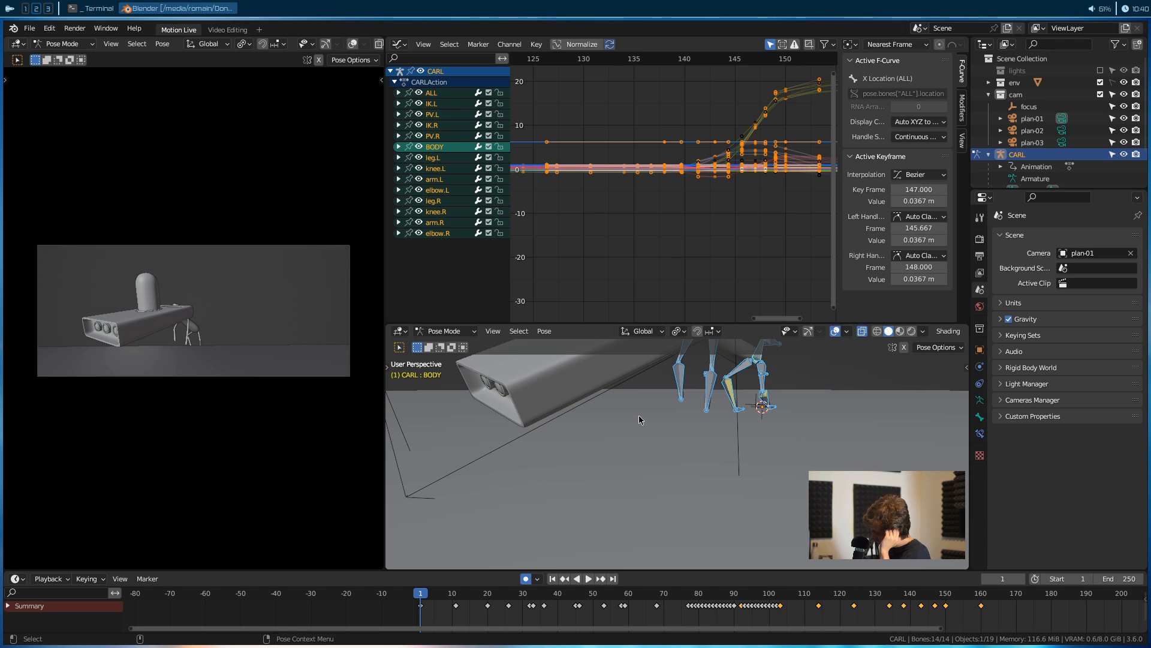
Show the F-curves around frame 1 in the graph editor and box-select the keyframes of all bones at frame 1
key("space")
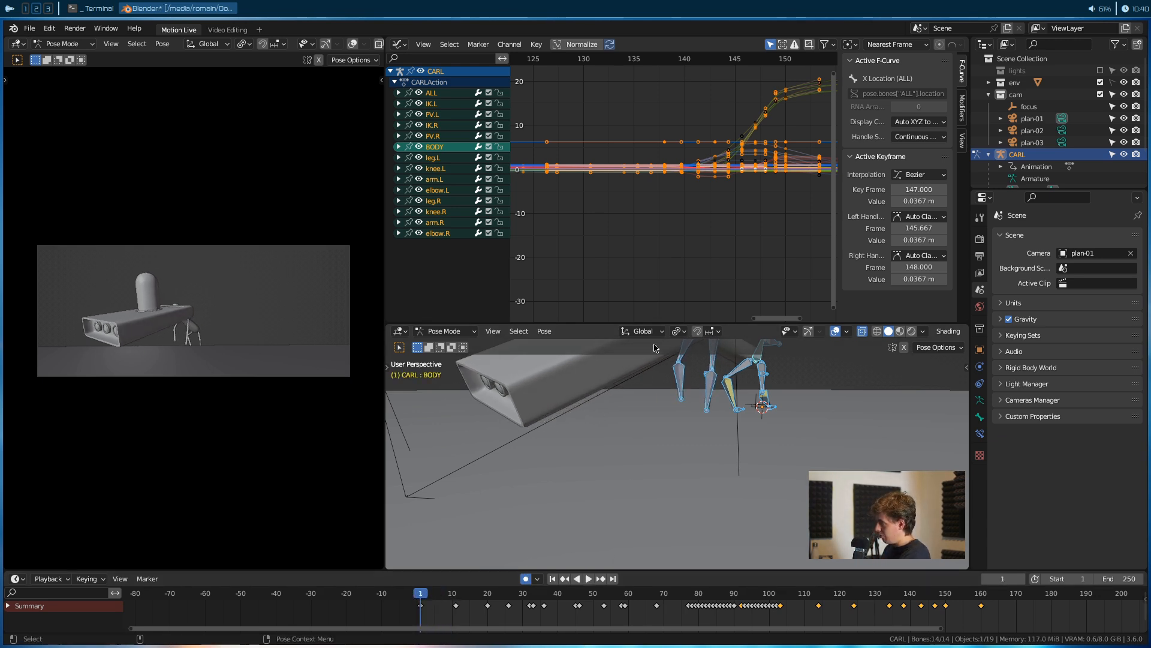
left_click(691, 256)
middle_click_drag(682, 263, 690, 179, "ctrl")
middle_click_drag(690, 178, 812, 249)
middle_click_drag(729, 243, 673, 142, "ctrl")
middle_click_drag(576, 185, 696, 183)
scroll(698, 183, "down", 1)
left_click_drag(598, 116, 692, 267)
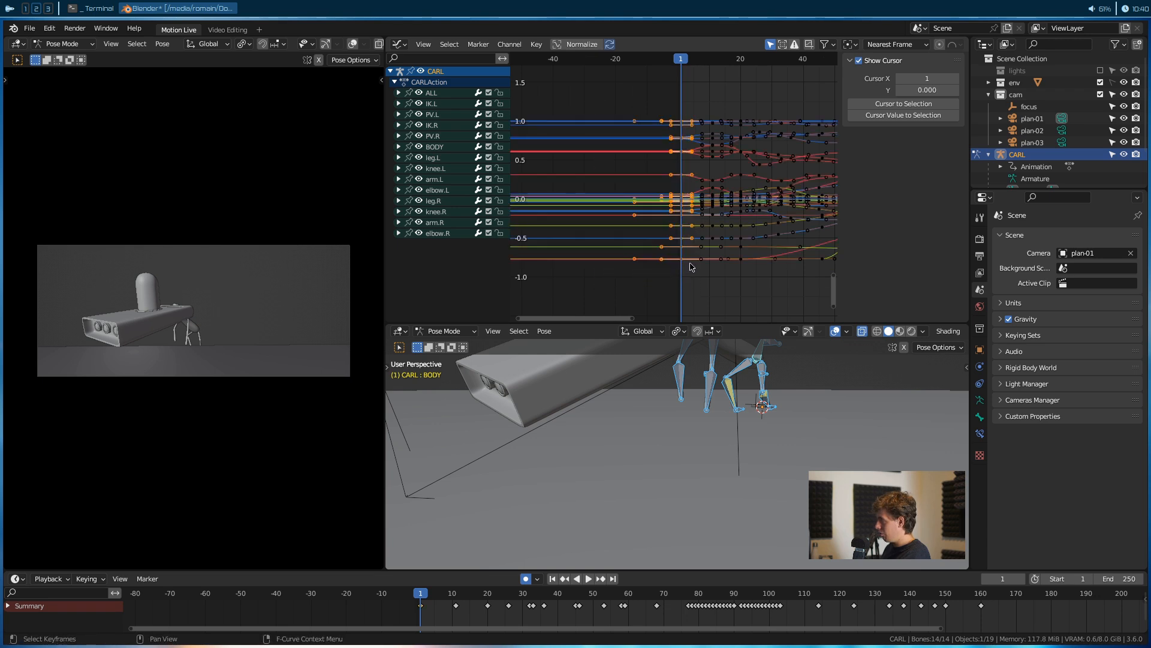
scroll(693, 262, "up", 2)
scroll(648, 150, "down", 2)
left_click_drag(577, 77, 699, 311)
scroll(699, 292, "up", 1)
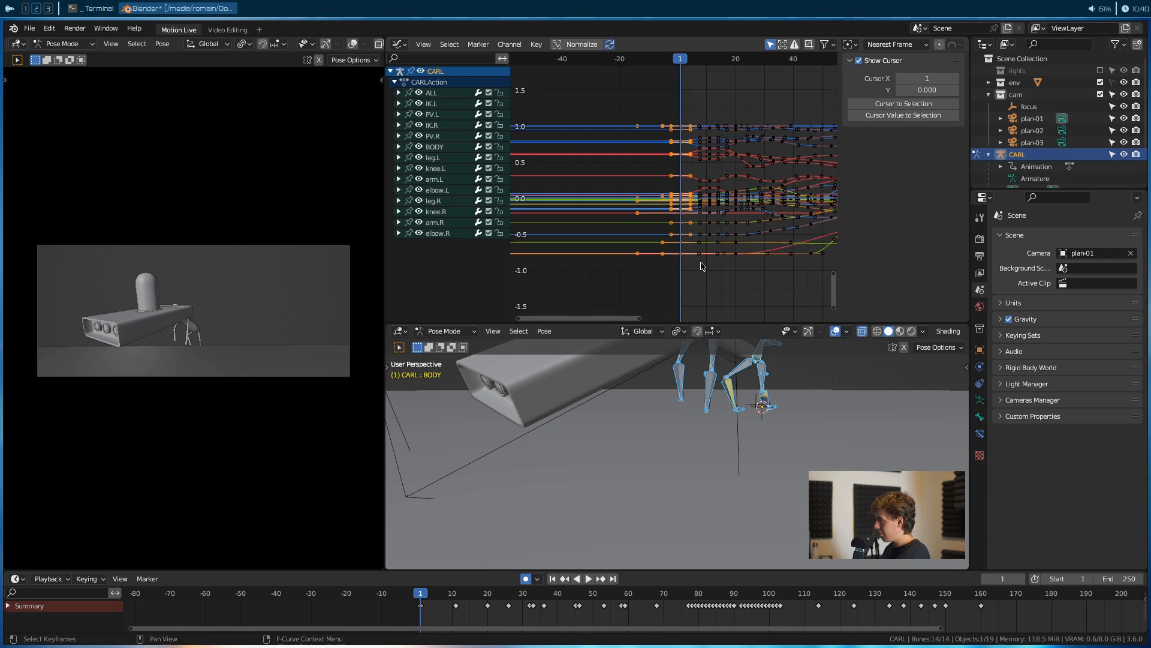
Scale the handles of the selected frame 1 keyframes along X by about 1.72
key("s")
key("x")
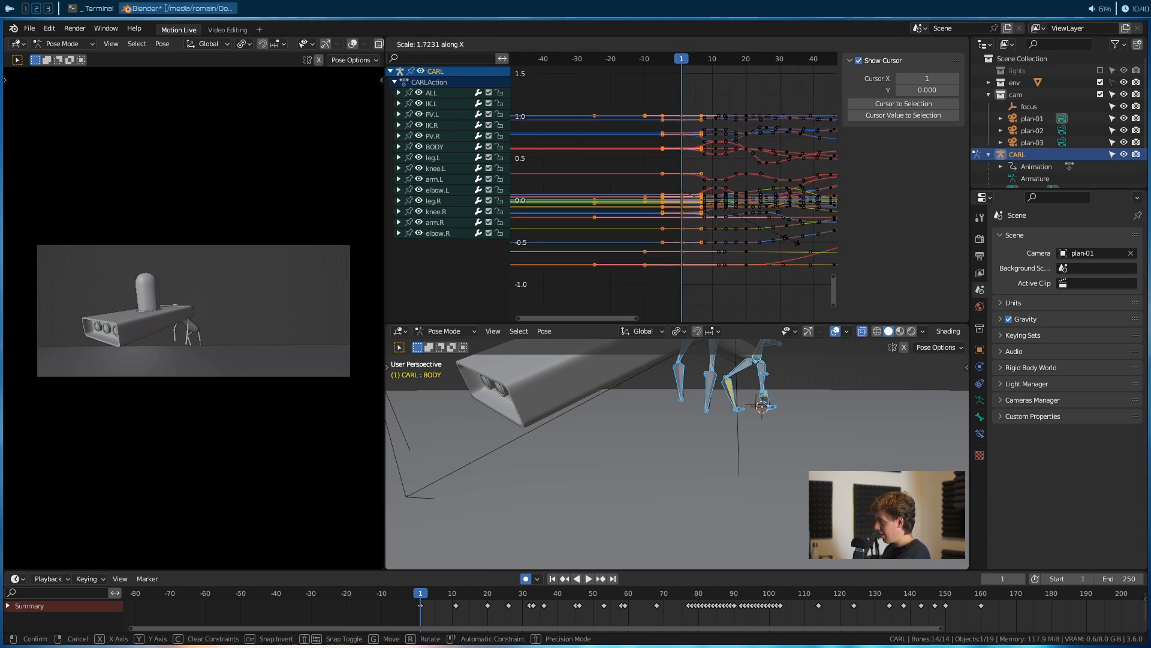
left_click(653, 496)
Play and scrub the start of the plan-01 turn from frame 1 to review its easing
key("space")
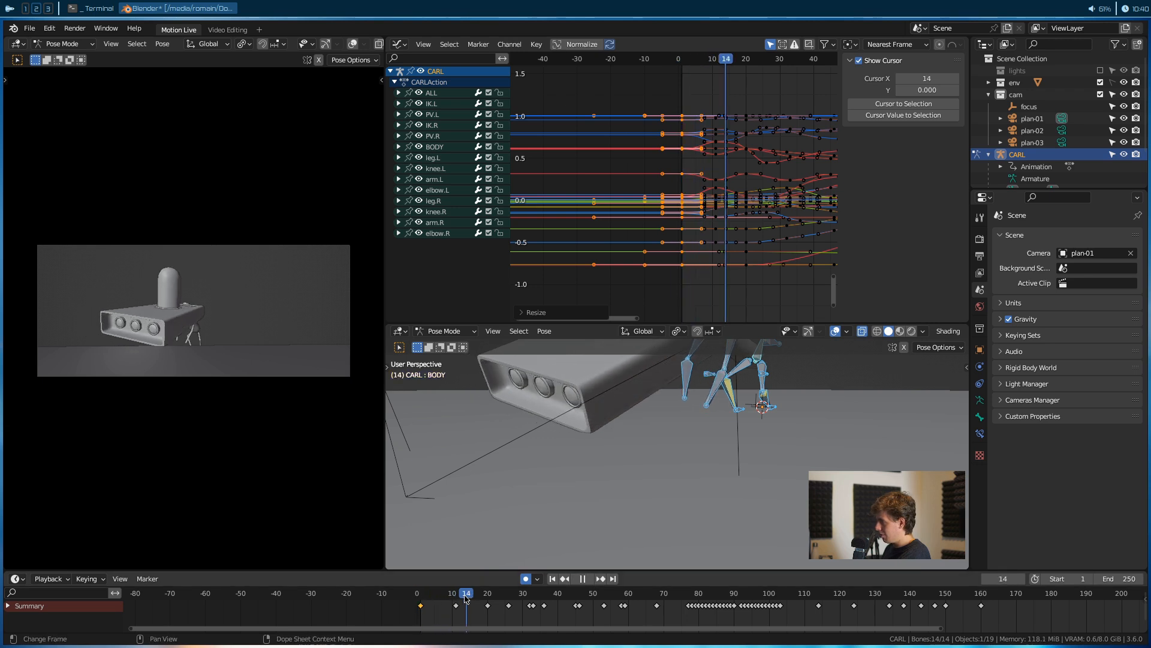
left_click(422, 596)
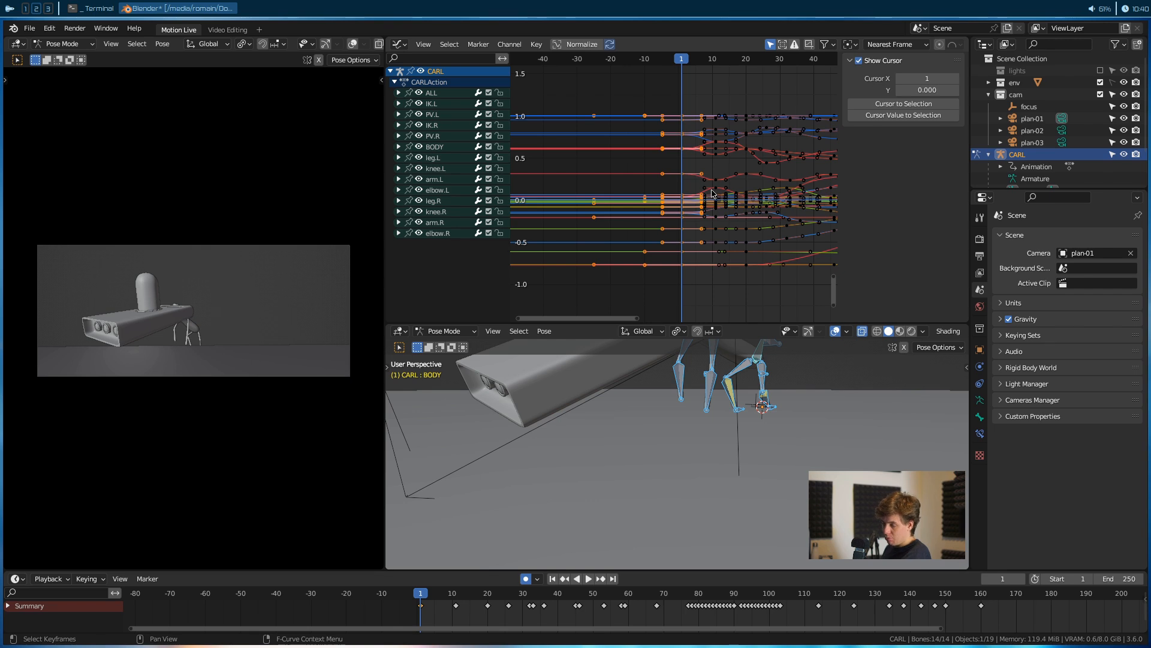
left_click_drag(449, 593, 421, 591)
key("space")
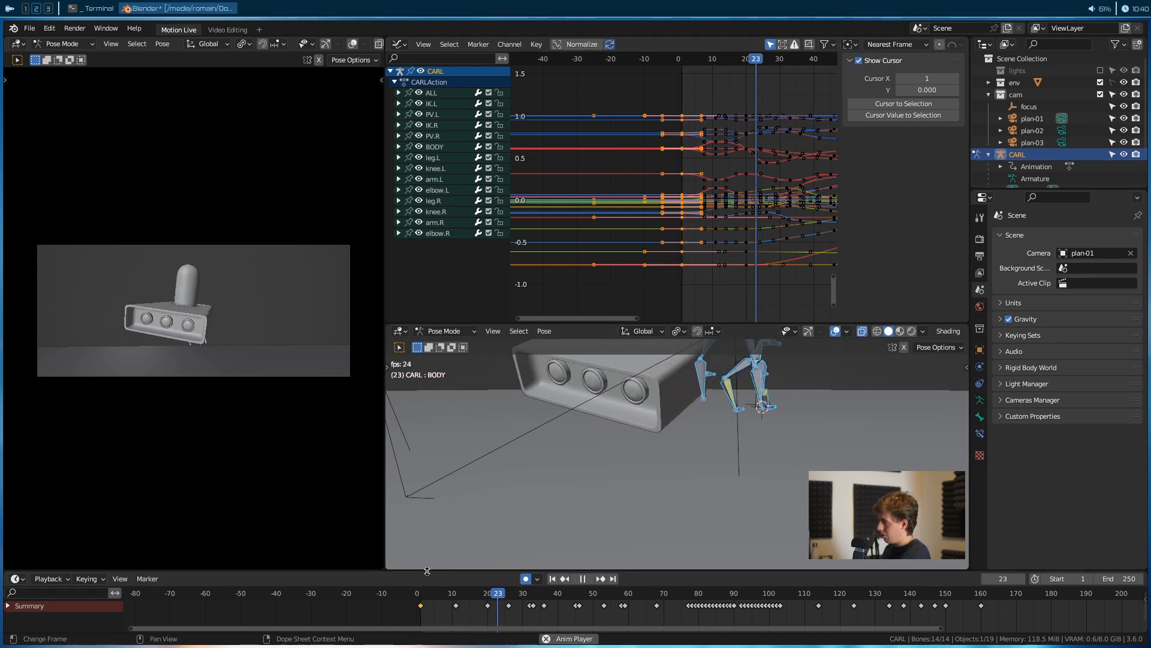
left_click(421, 603)
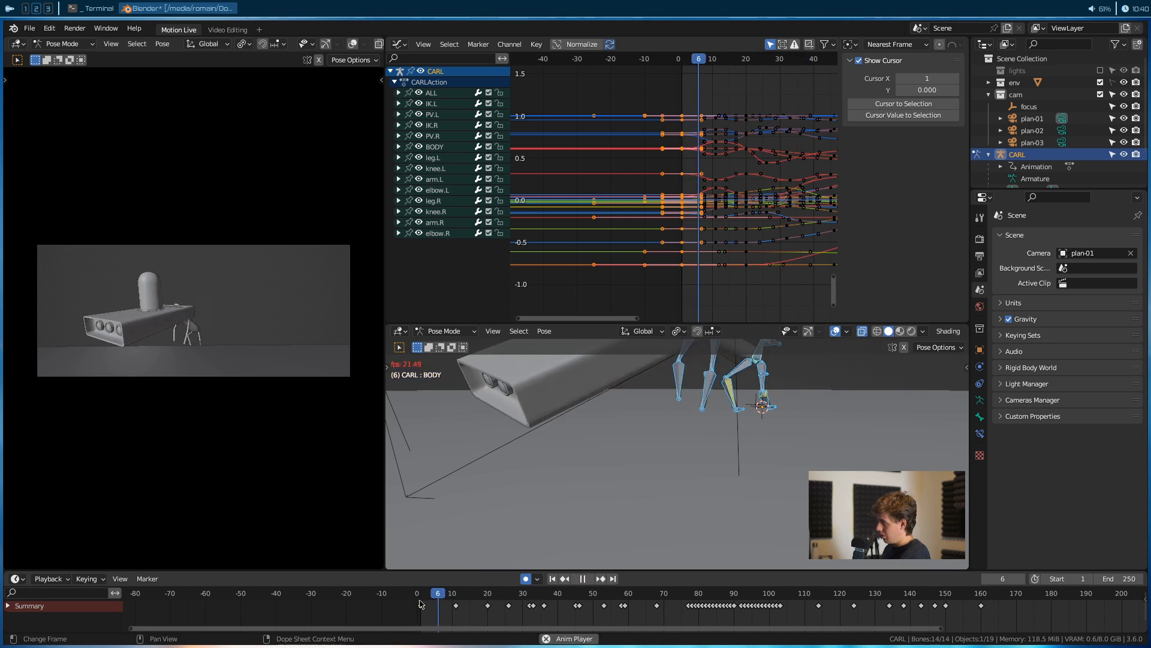
Play and scrub the plan-01 turn through frames 11 to 22 to review the eased start
key("space")
mouse_move(480, 592)
left_mouse_down()
mouse_move(449, 599)
mouse_move(472, 605)
left_mouse_up()
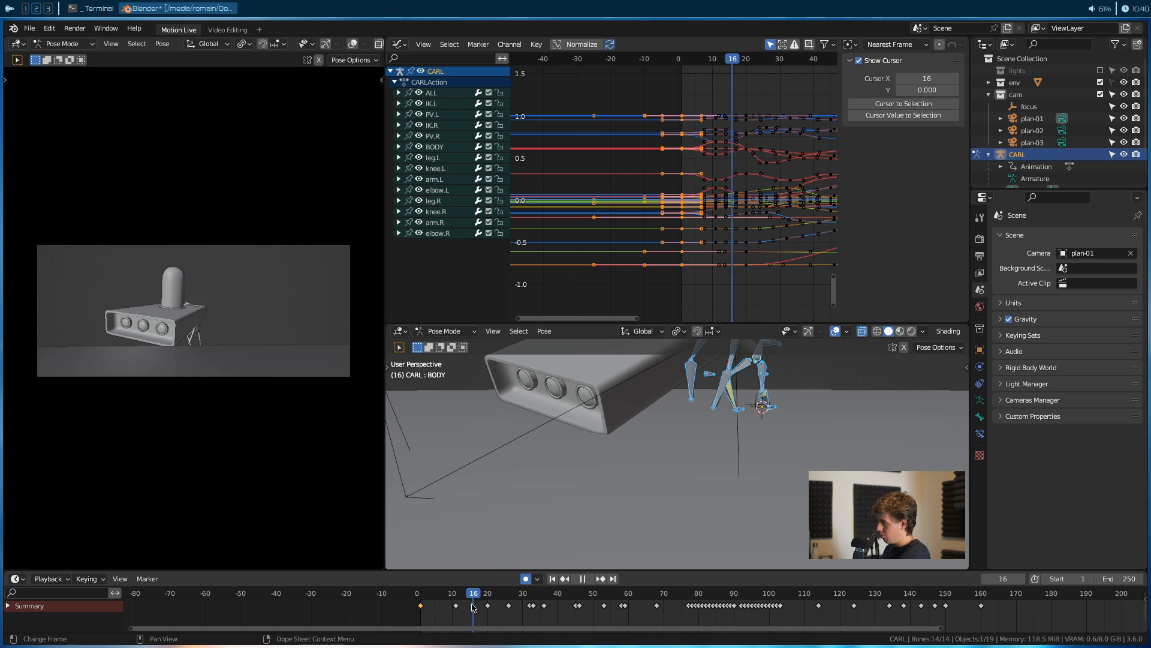
key("space")
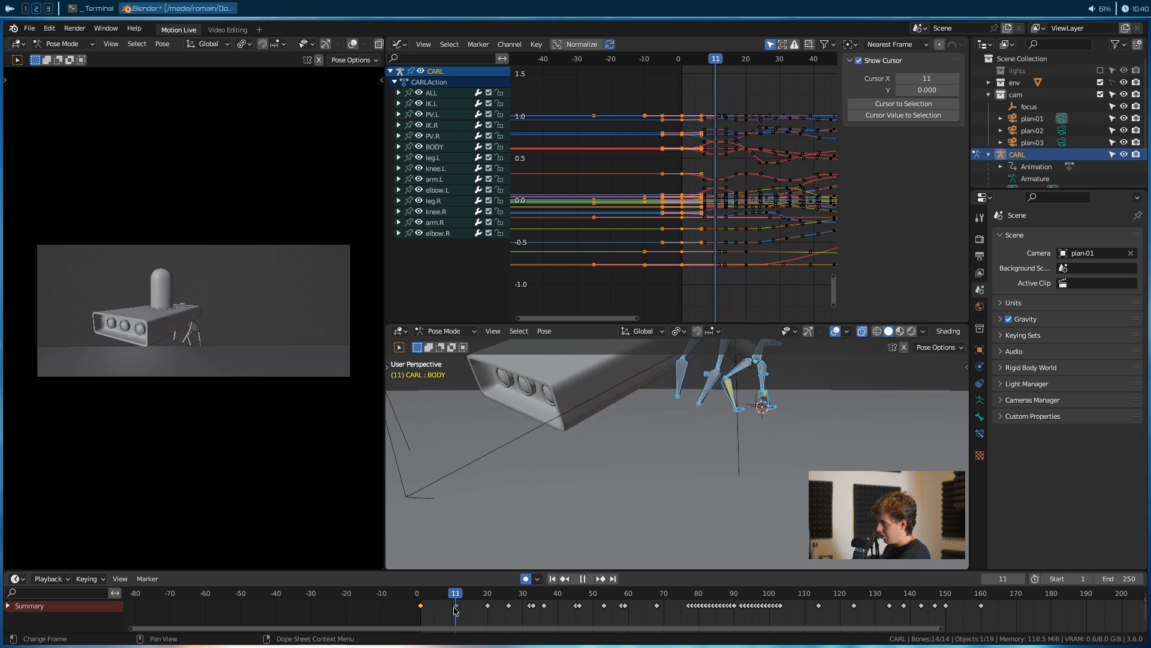
key("space")
left_click_drag(528, 597, 495, 603)
Select CARL's BODY bone and expand its channels in the graph editor to list the individual location and quaternion rotation curves
middle_click_drag(655, 459, 570, 521)
left_click(741, 425)
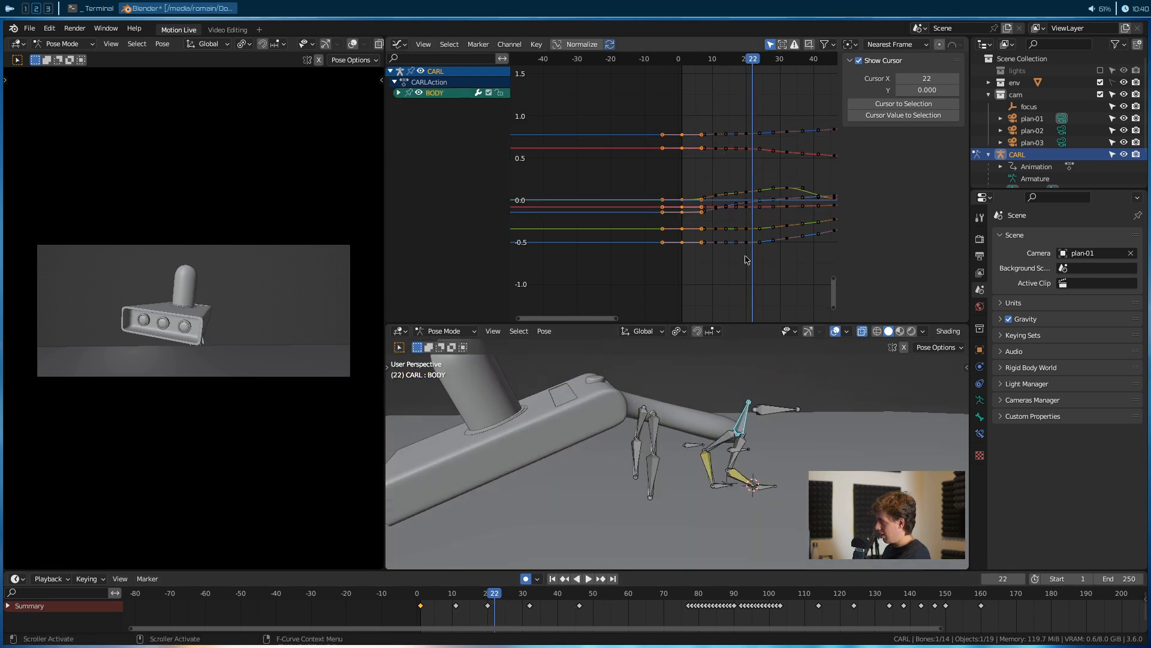
middle_click_drag(747, 260, 704, 244)
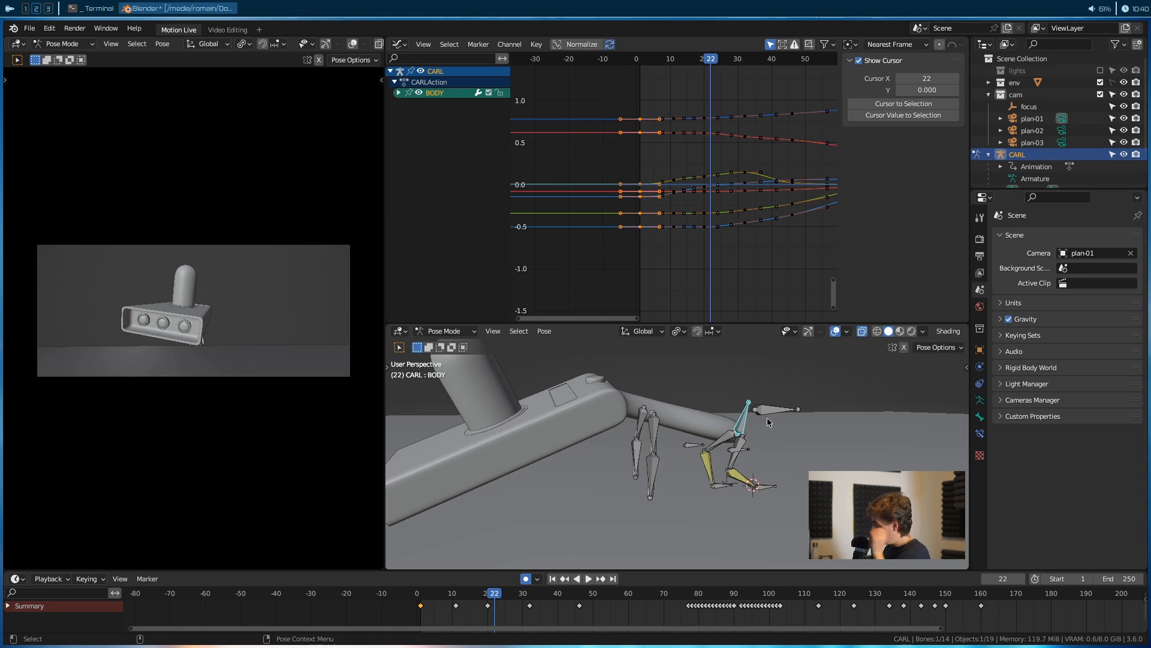
left_click(399, 93)
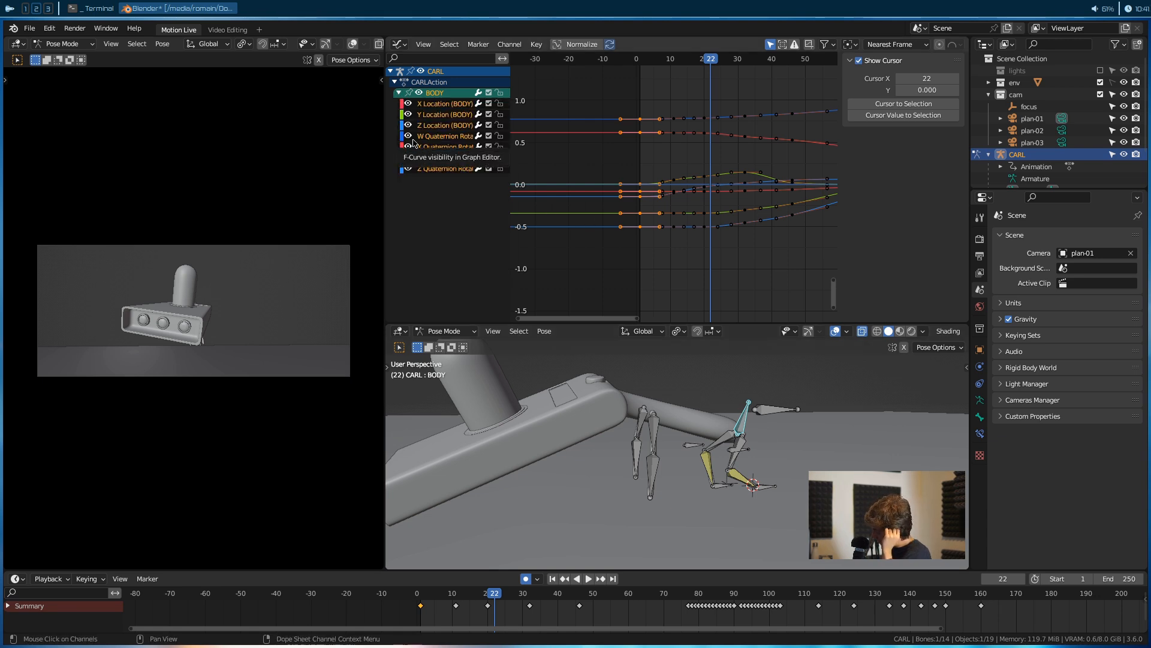
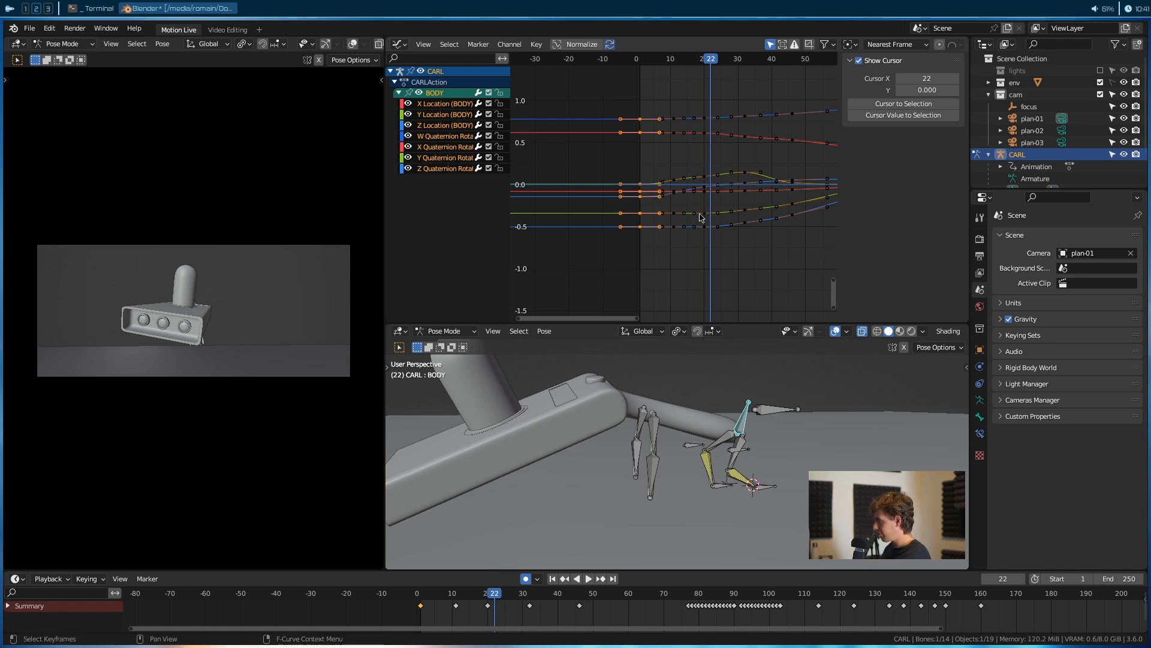
scroll(744, 236, "down", 2)
middle_click_drag(741, 235, 692, 234)
scroll(691, 233, "up", 3)
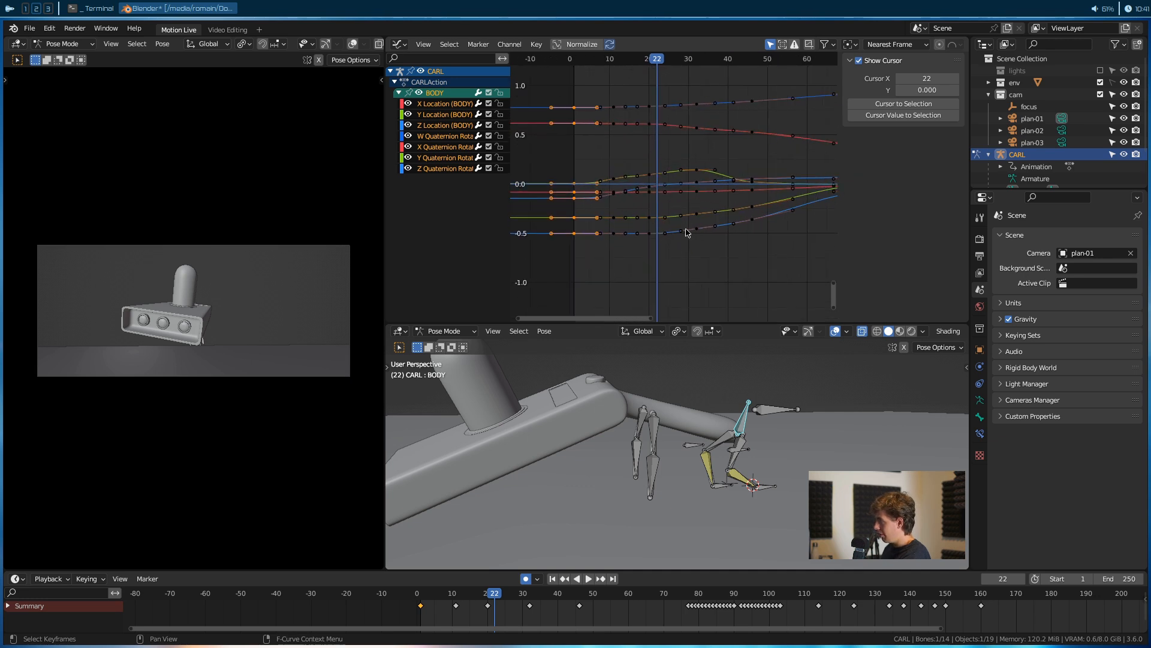
Hide BODY's X, Y and Z Location curves in the graph editor while playing and scrubbing plan-01 up to frame 62
key("space")
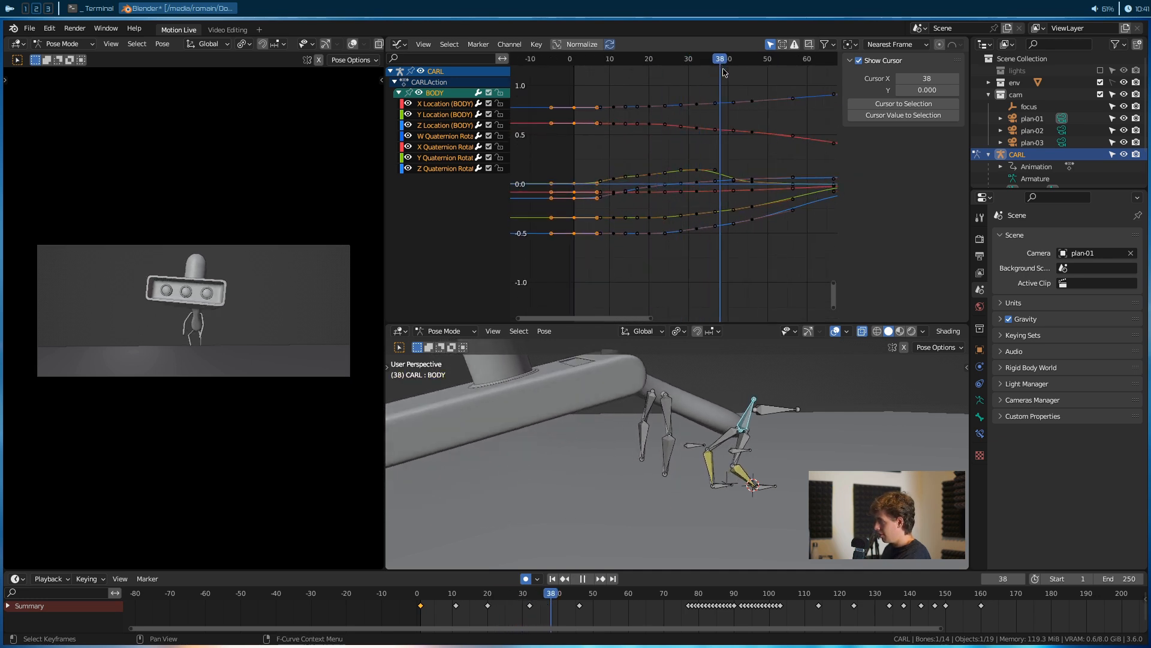
key("space")
scroll(769, 121, "down", 2)
middle_click_drag(767, 121, 696, 126)
left_click_drag(675, 61, 623, 68)
left_click_drag(408, 105, 409, 126)
left_click_drag(621, 63, 698, 93)
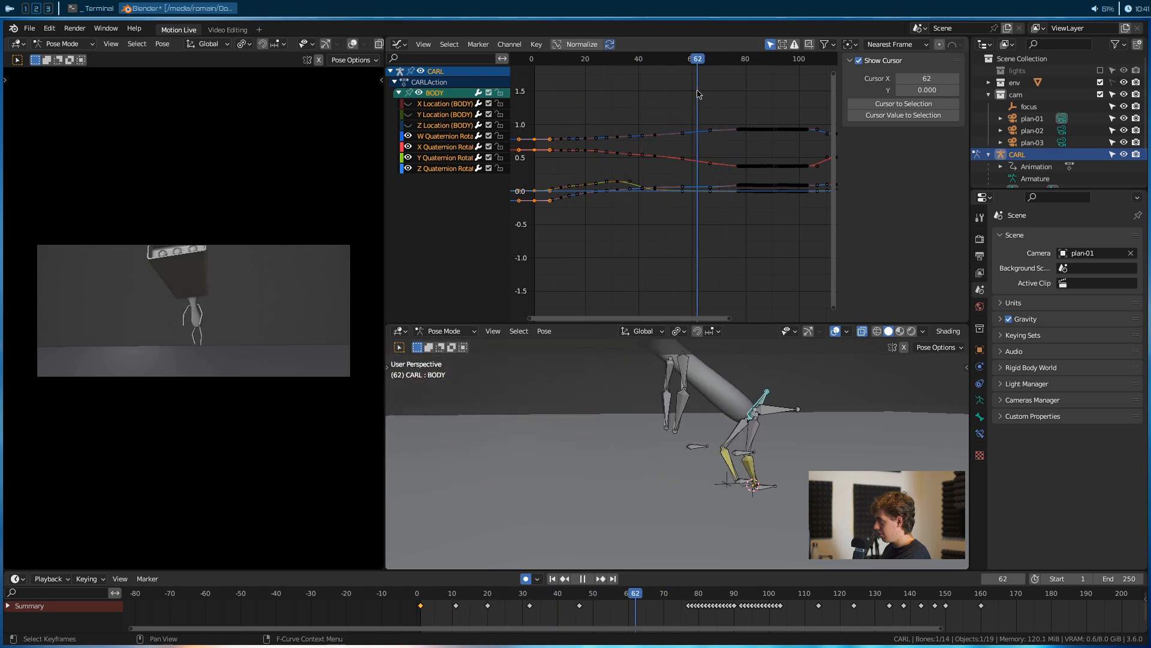
Examine BODY's Y and X Quaternion Rotation curves at frame 32 by selecting their keyframes against the camera view
middle_click_drag(684, 191, 709, 175, "ctrl")
left_click_drag(699, 163, 668, 191)
left_click_drag(679, 65, 675, 71)
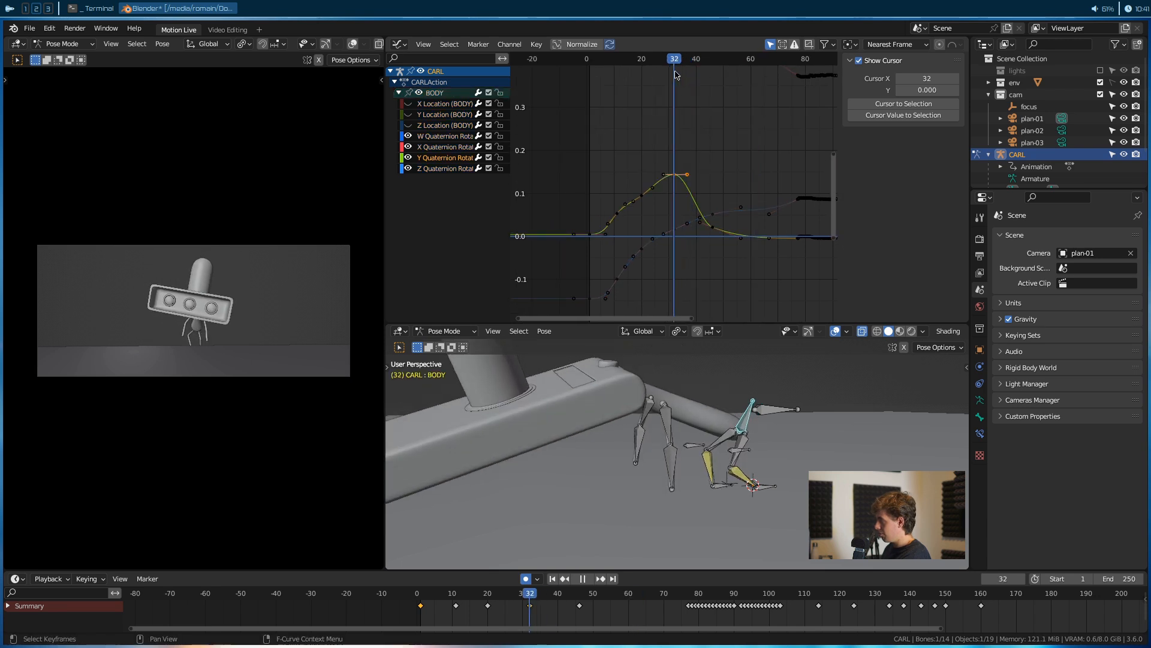
left_click(678, 231)
middle_click_drag(719, 123, 723, 234)
middle_click_drag(694, 157, 696, 193)
left_click_drag(689, 138, 678, 158)
key("g")
left_click(678, 168)
key("Home")
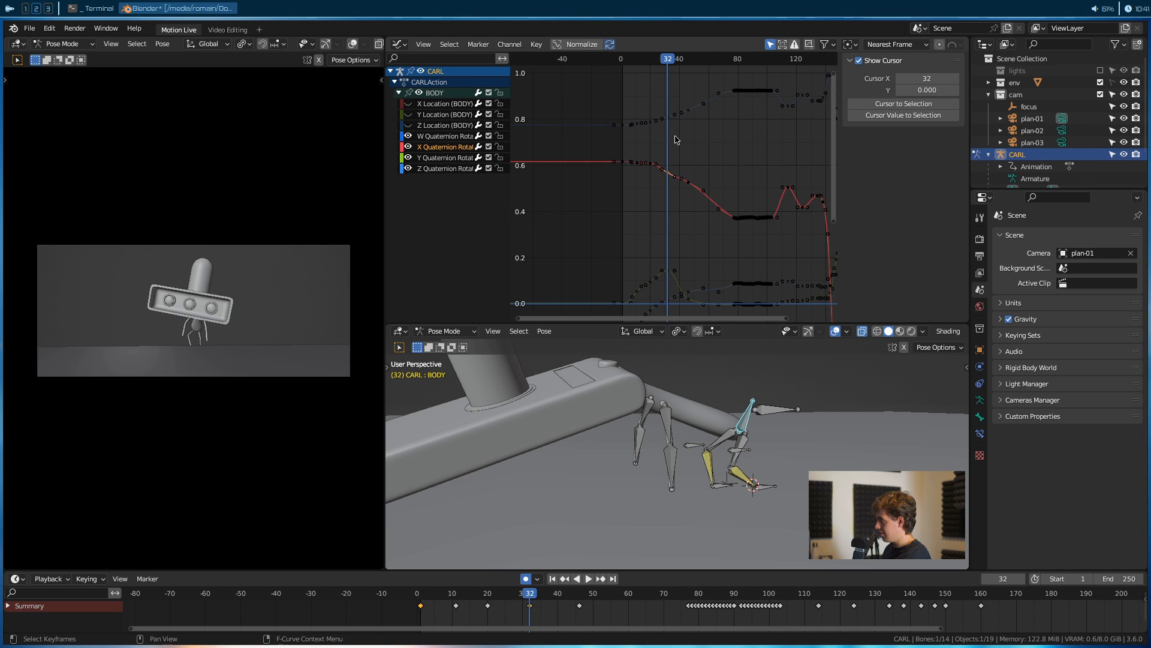
Rotate the handles of BODY's X Quaternion Rotation keyframe at frame 32 by about -13° to flatten the slope
scroll(676, 139, "up", 2)
left_click_drag(666, 60, 665, 99)
scroll(690, 144, "up", 1)
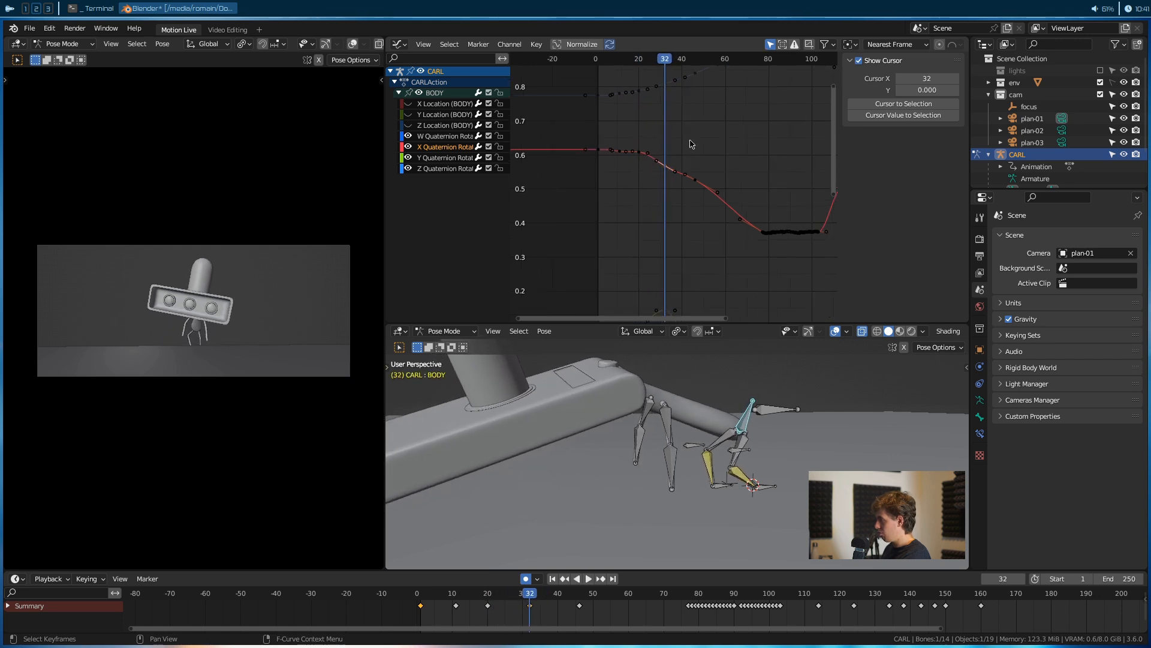
scroll(665, 151, "up", 3)
key("g")
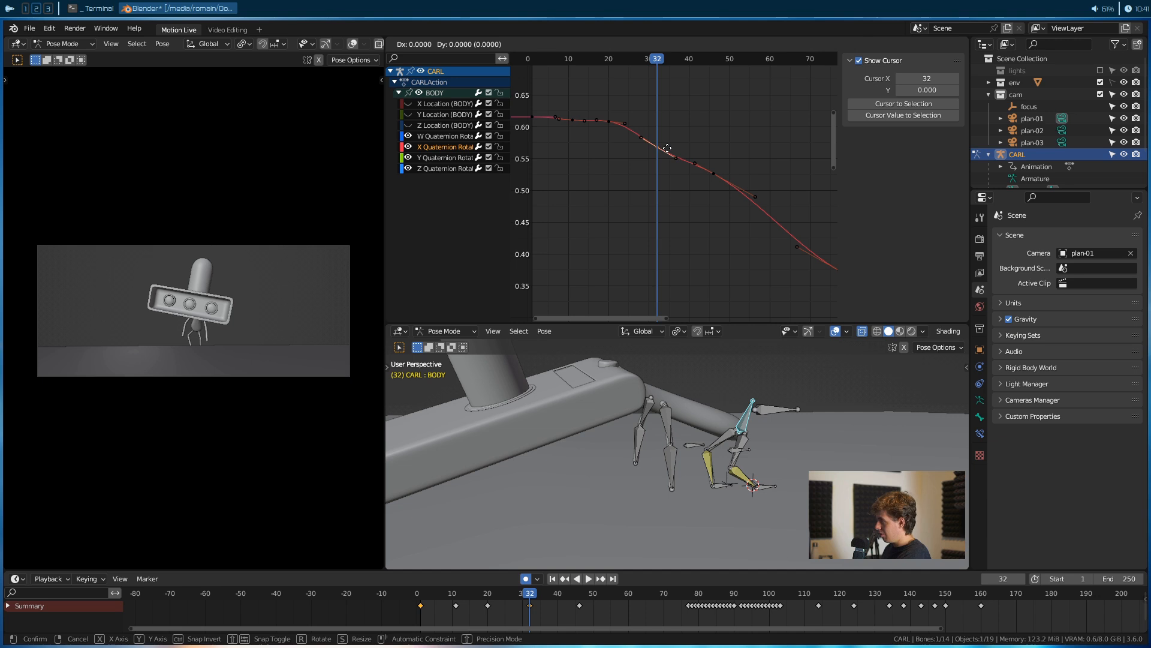
right_click(668, 148)
key("r")
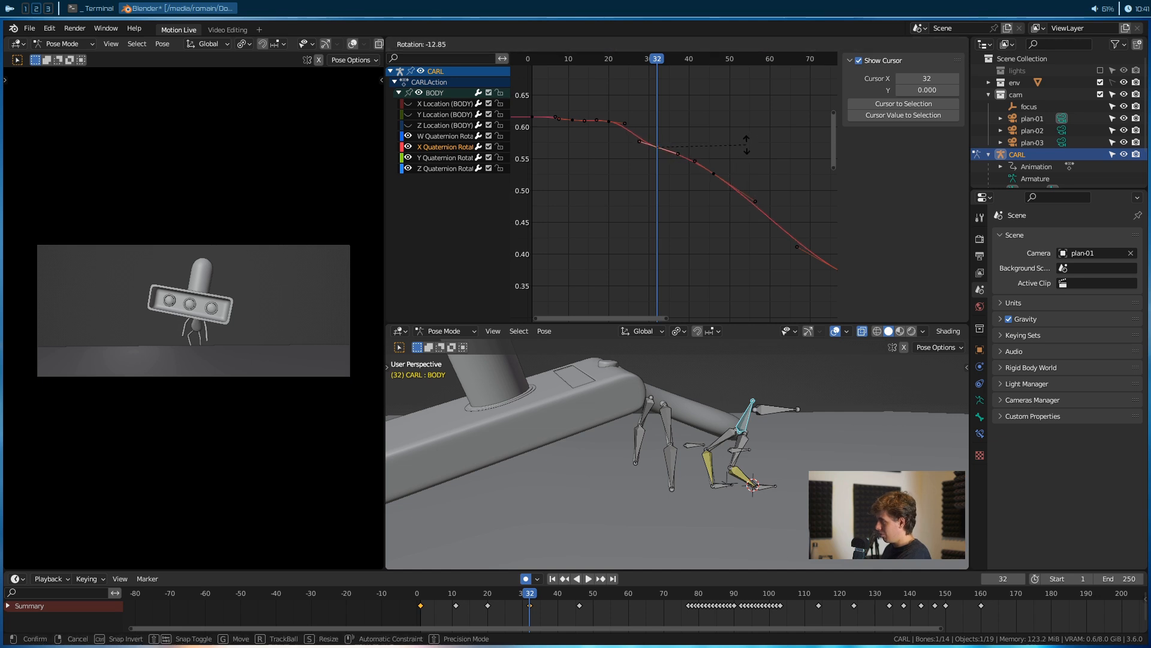
left_click(747, 145)
Extend the right handle of BODY's X Quaternion Rotation keyframe at frame 20 to about frame 27.6 and play the result
left_click(627, 123)
key("g")
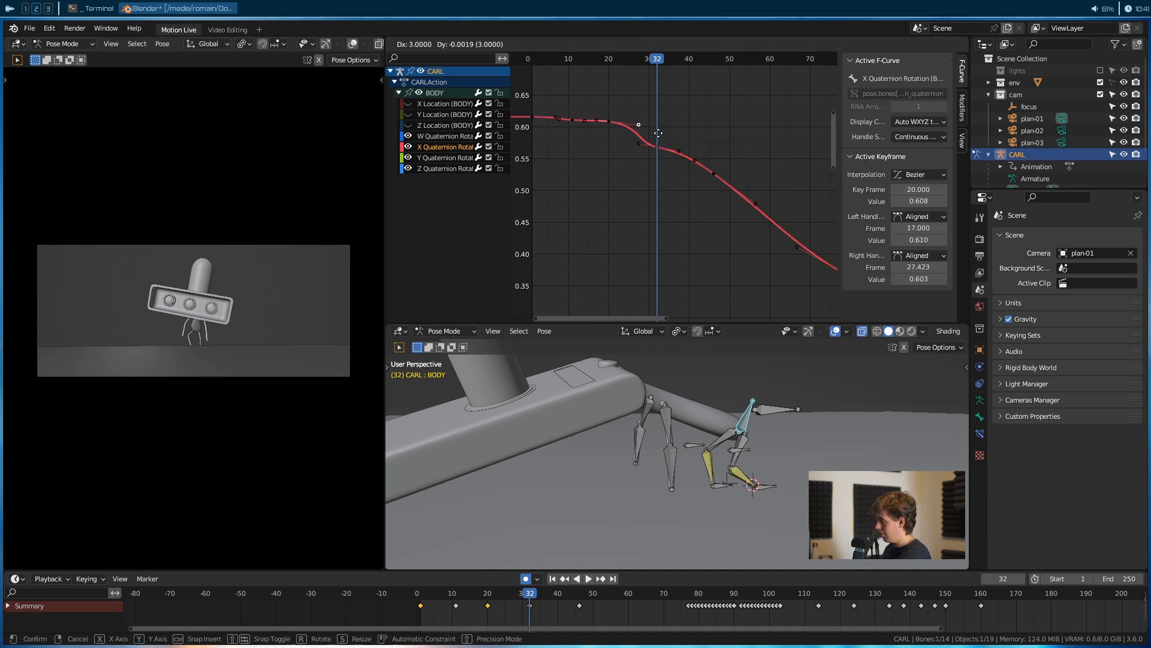
left_click(652, 133)
key("shift+Left")
key("space")
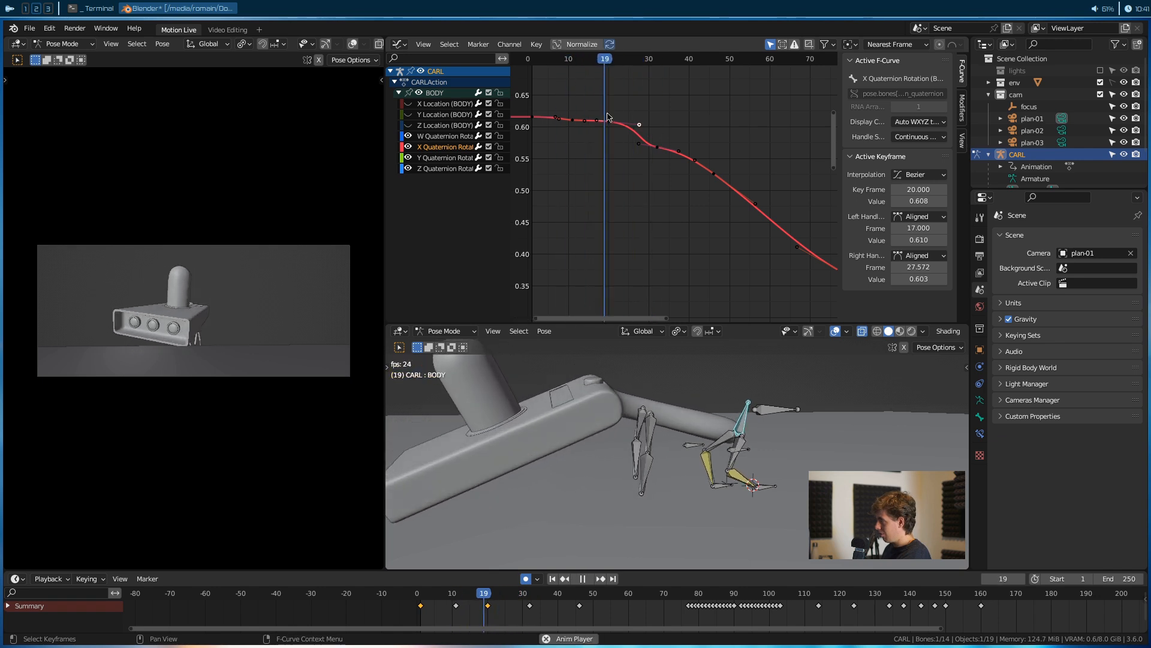
key("space")
left_click_drag(724, 58, 656, 83)
Flatten BODY's X Quaternion Rotation curve at frame 32 and extend that keyframe's right handle to about frame 40
key("t")
key("Escape")
key("r")
left_click(759, 180)
key("g")
left_click(708, 159)
key("t")
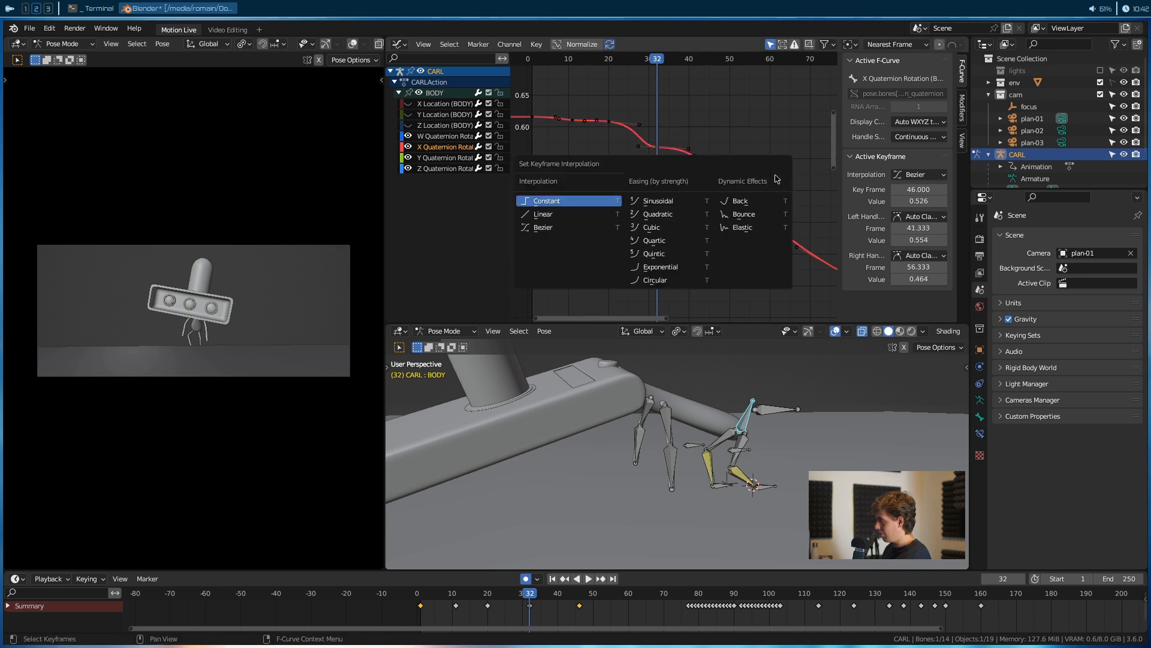
left_click(649, 73)
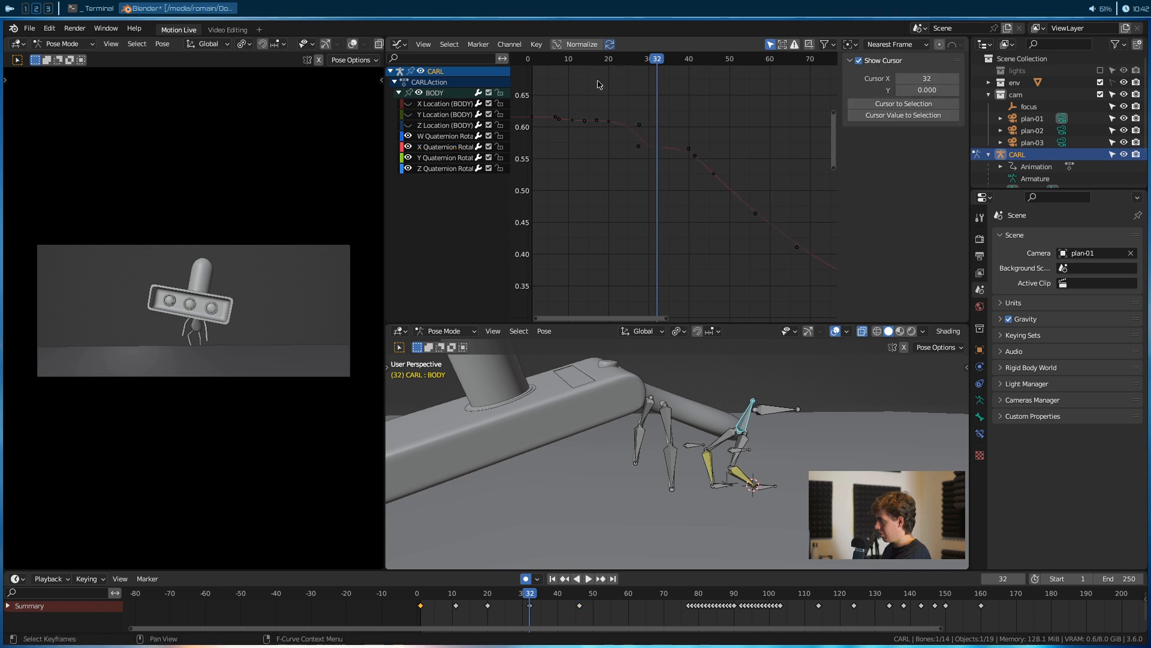
Play the plan-01 turn to check the reshaped X Quaternion Rotation curve
key("space")
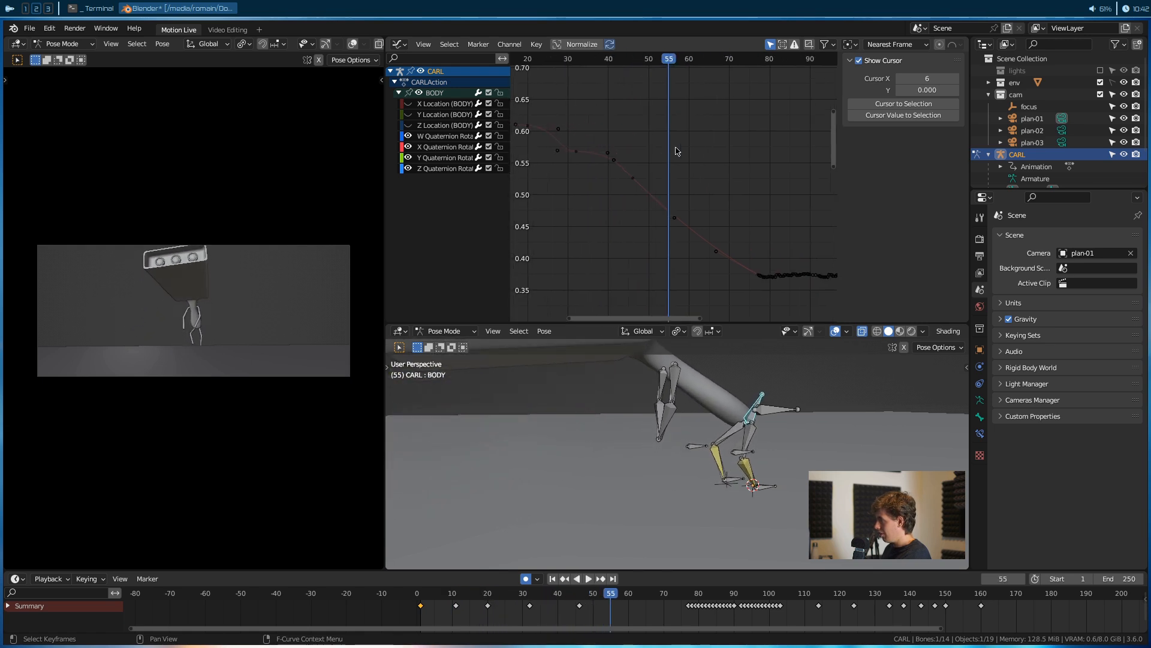
key("space")
key("Home")
left_click(662, 209)
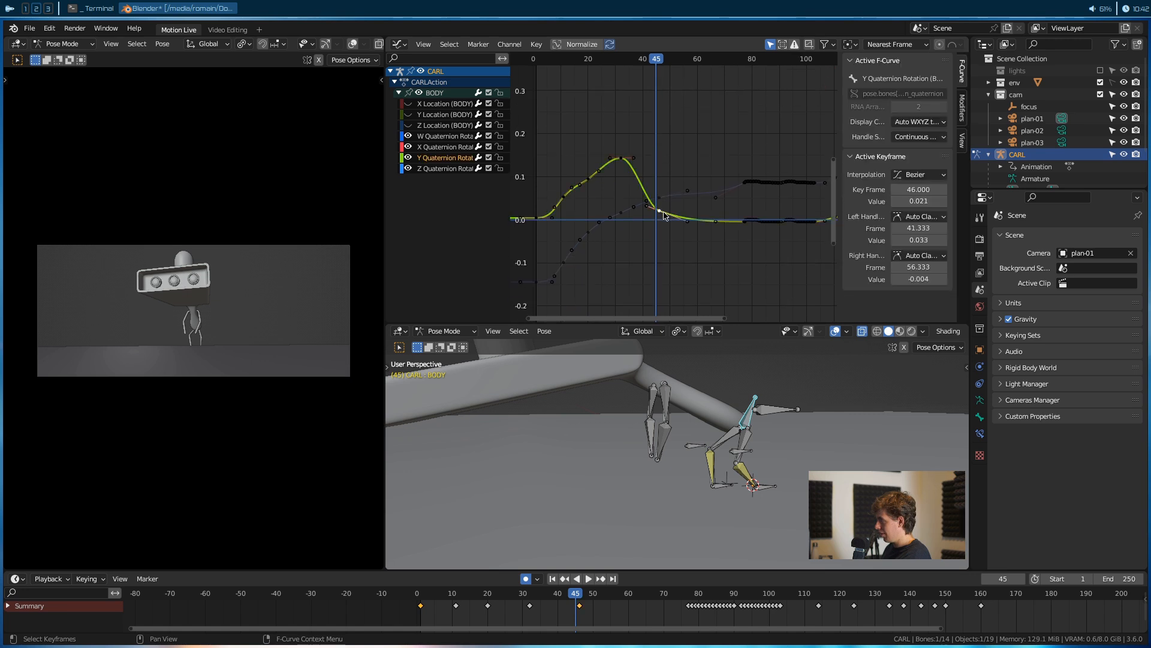
key("r")
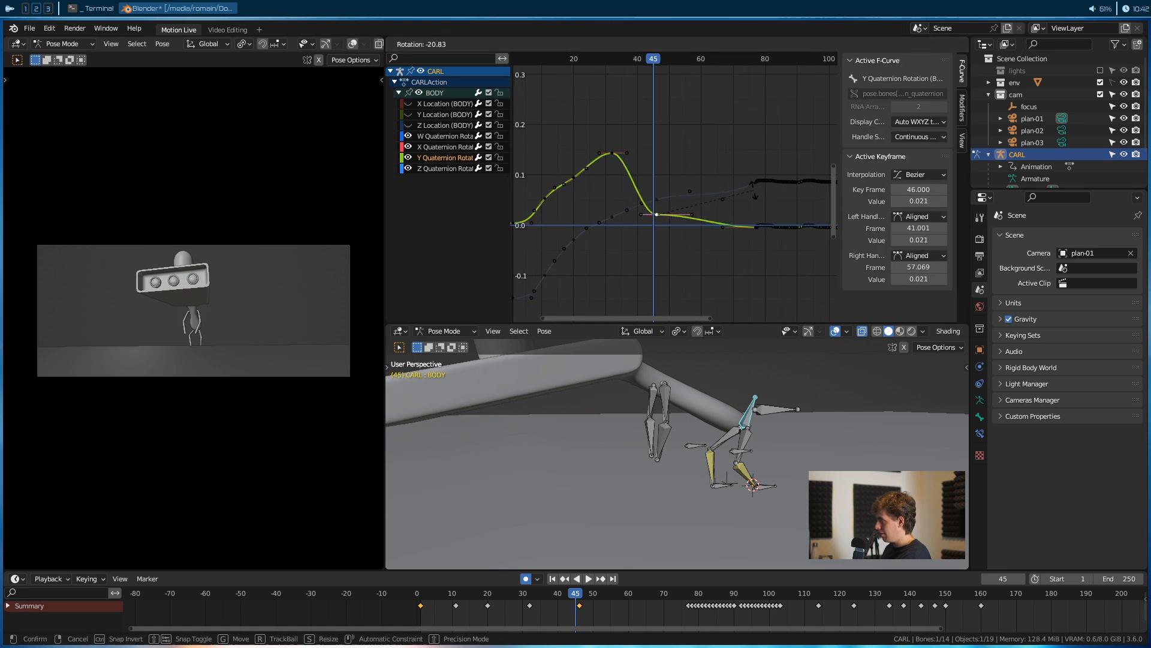
key("Escape")
Scale the handles of BODY's Y Quaternion Rotation keyframe at frame 32 along X by about 1.23
left_click(618, 158)
left_click(618, 157)
key("s")
key("x")
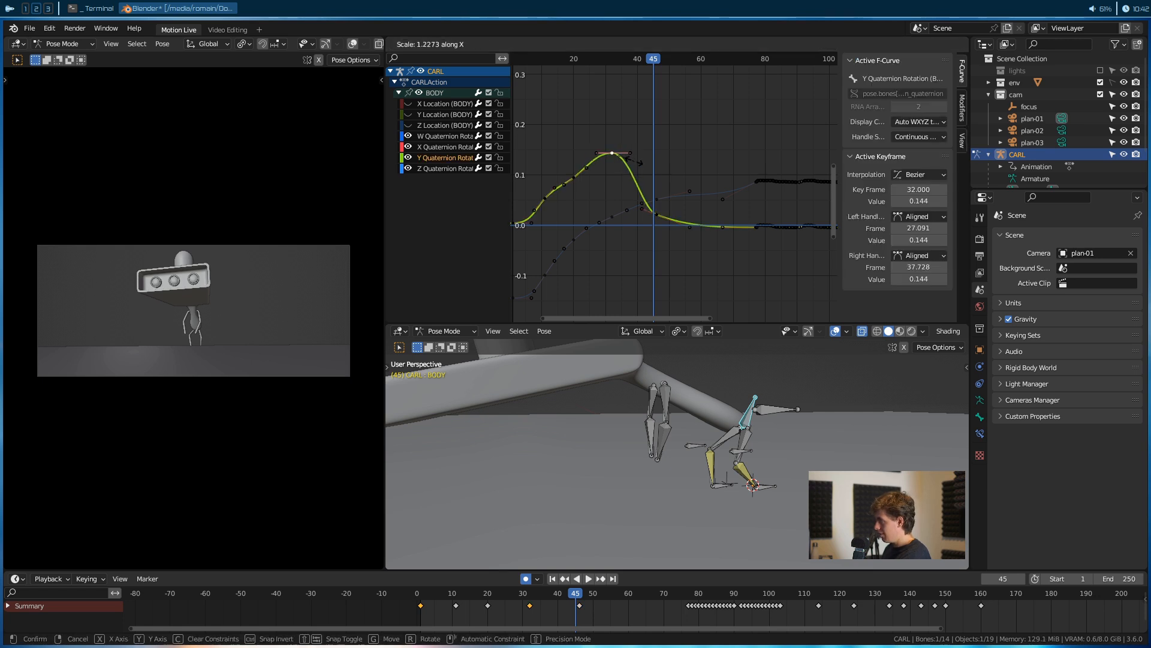
left_click(594, 169)
Move BODY's Y Quaternion Rotation keyframe at frame 46 to frame 47, value 0.010, and its left handle to about frame 38.6
left_click(586, 178)
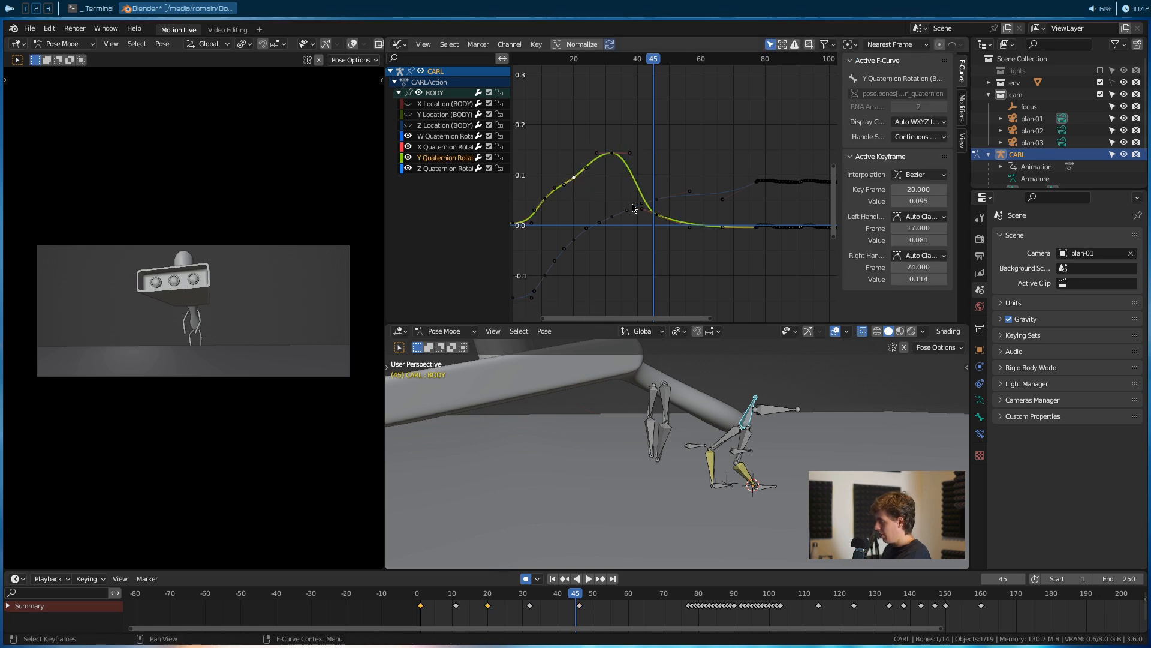
key("g")
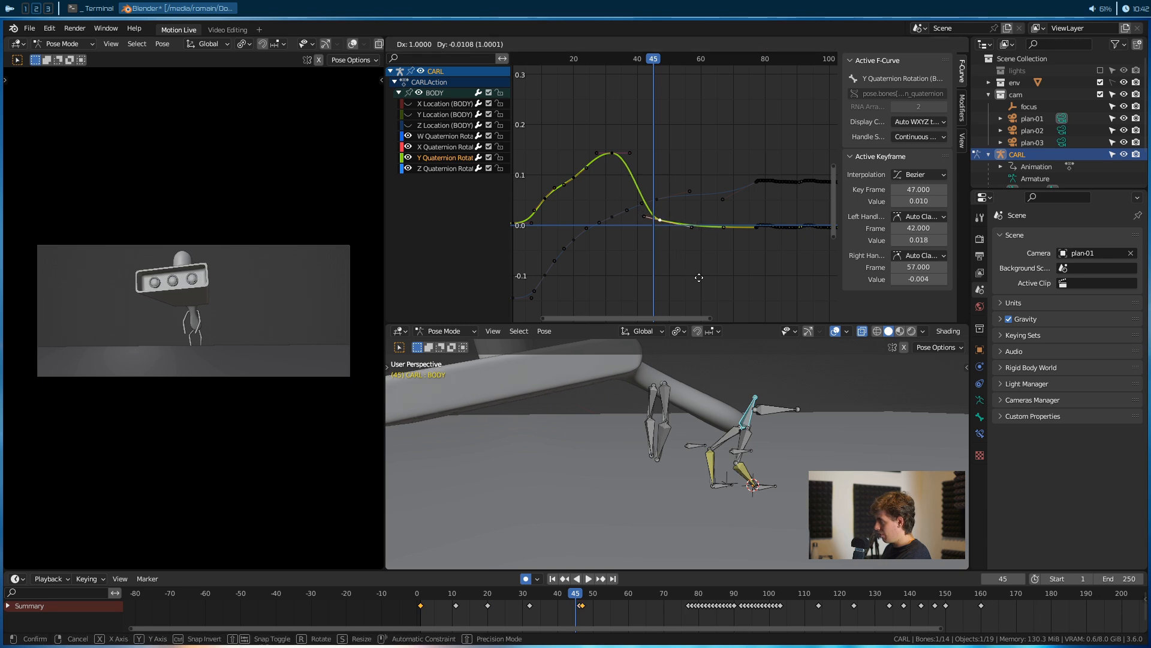
left_click(665, 255)
left_click_drag(647, 219, 634, 214)
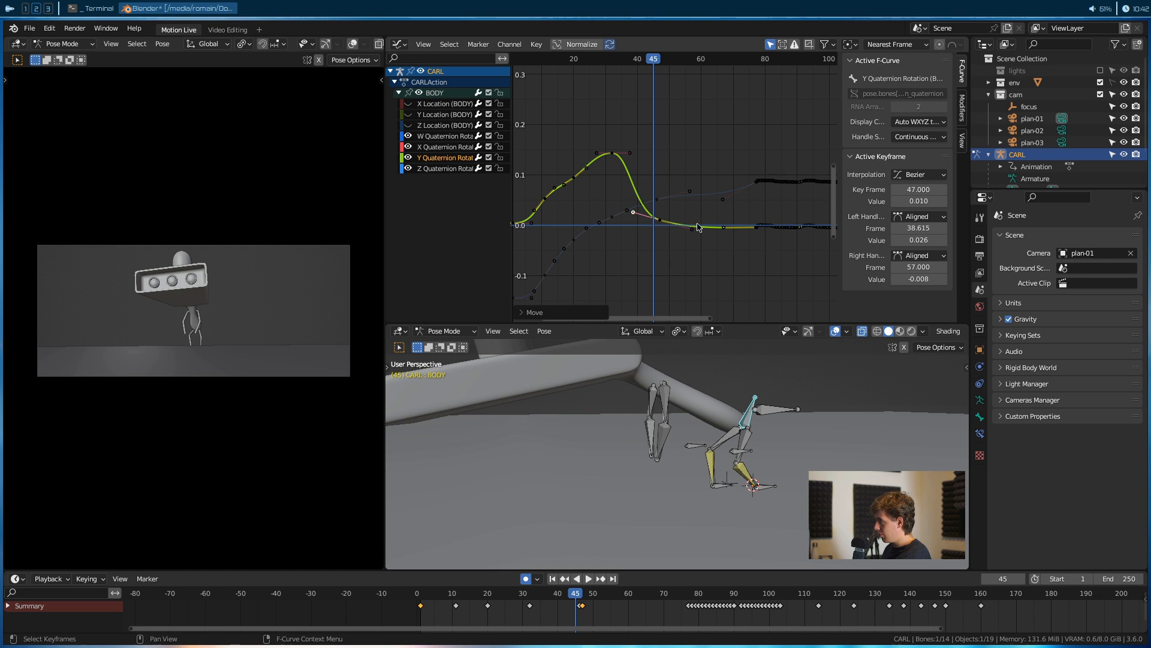
Play plan-01 repeatedly from frame 1 to about frame 74 to review the smoothed body rotation
key("space")
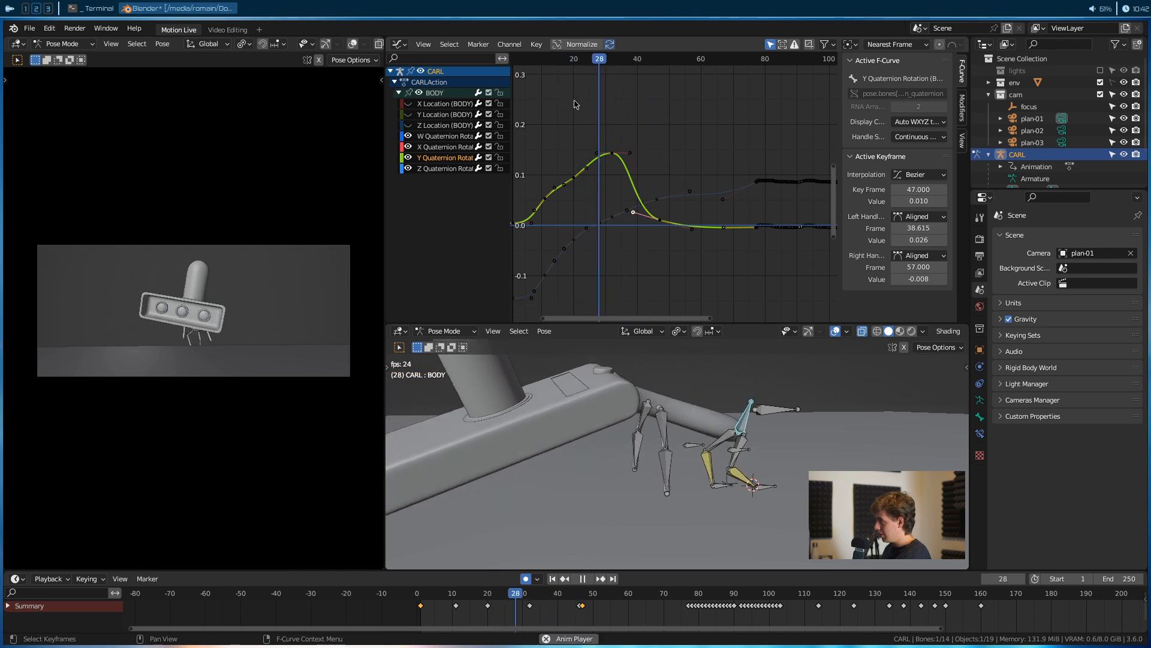
key("space")
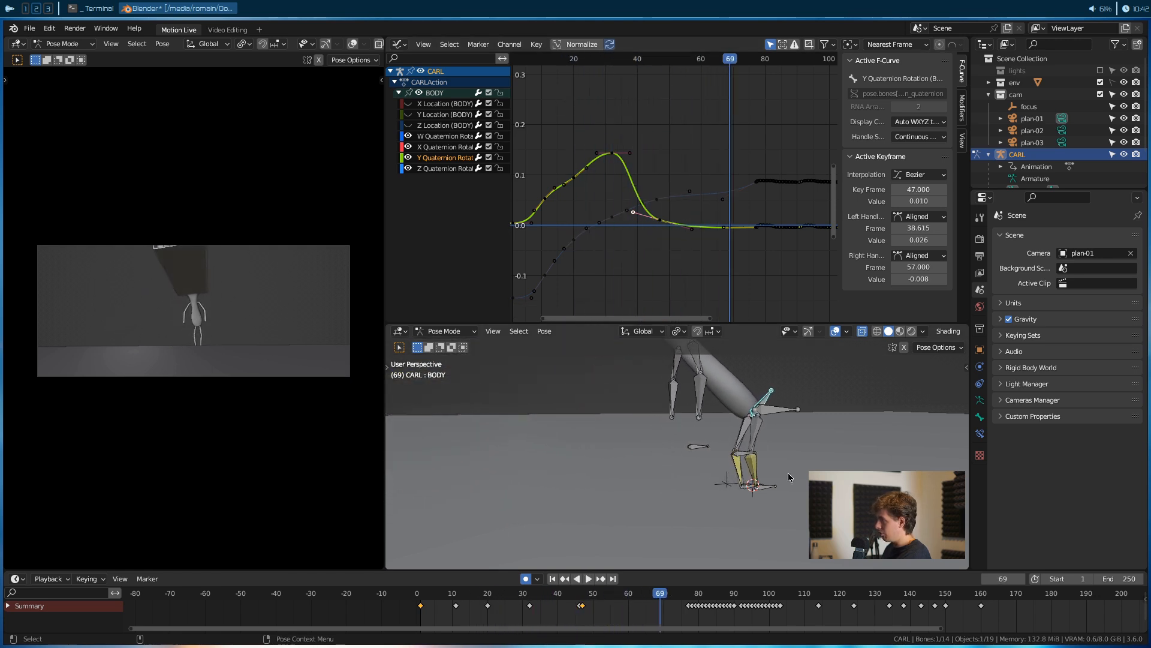
left_click_drag(647, 594, 421, 606)
key("space")
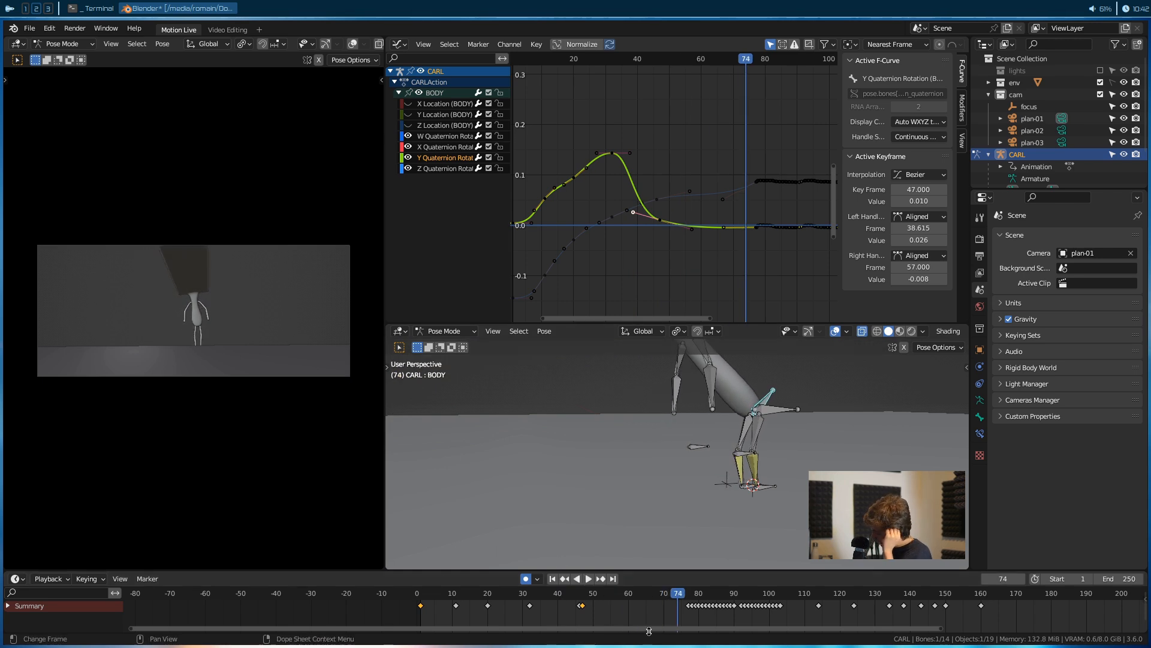
left_click_drag(678, 604, 418, 612)
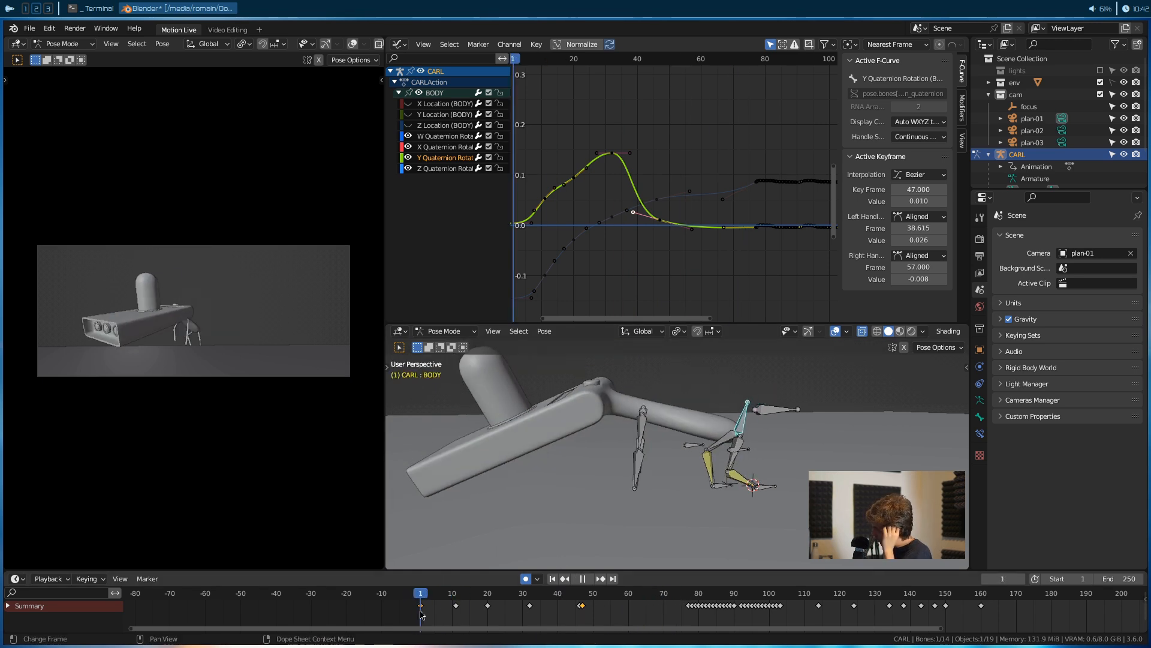
Show BODY's location curves again in the graph editor and select the arm.L and elbow.L bones
left_click(410, 107)
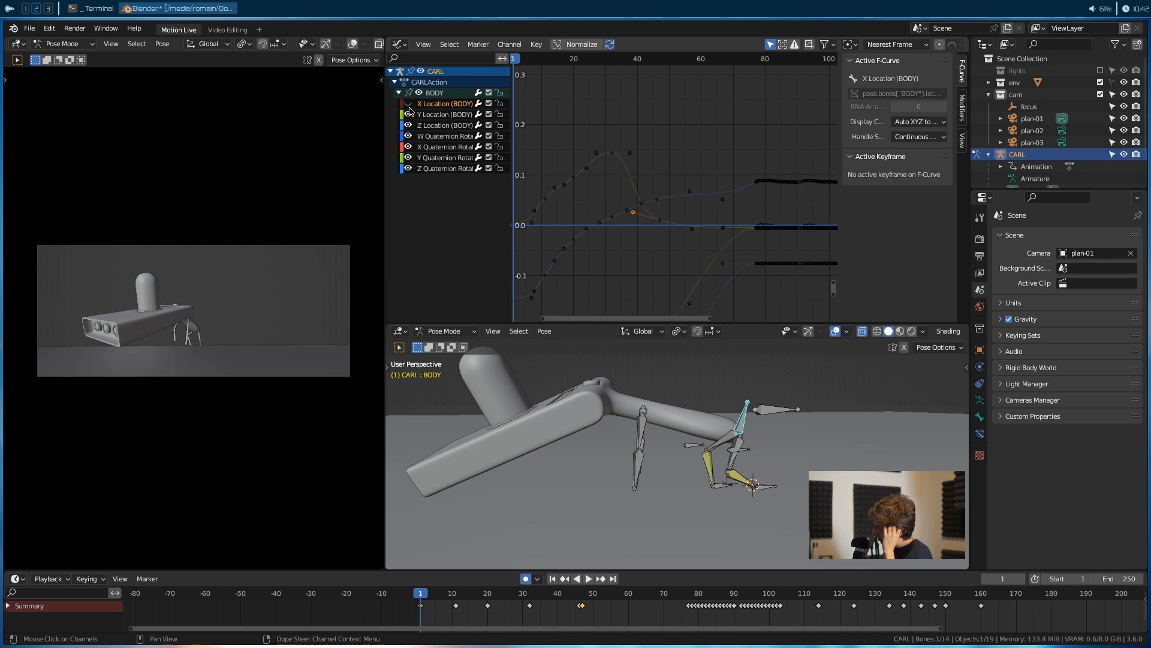
left_click(640, 433)
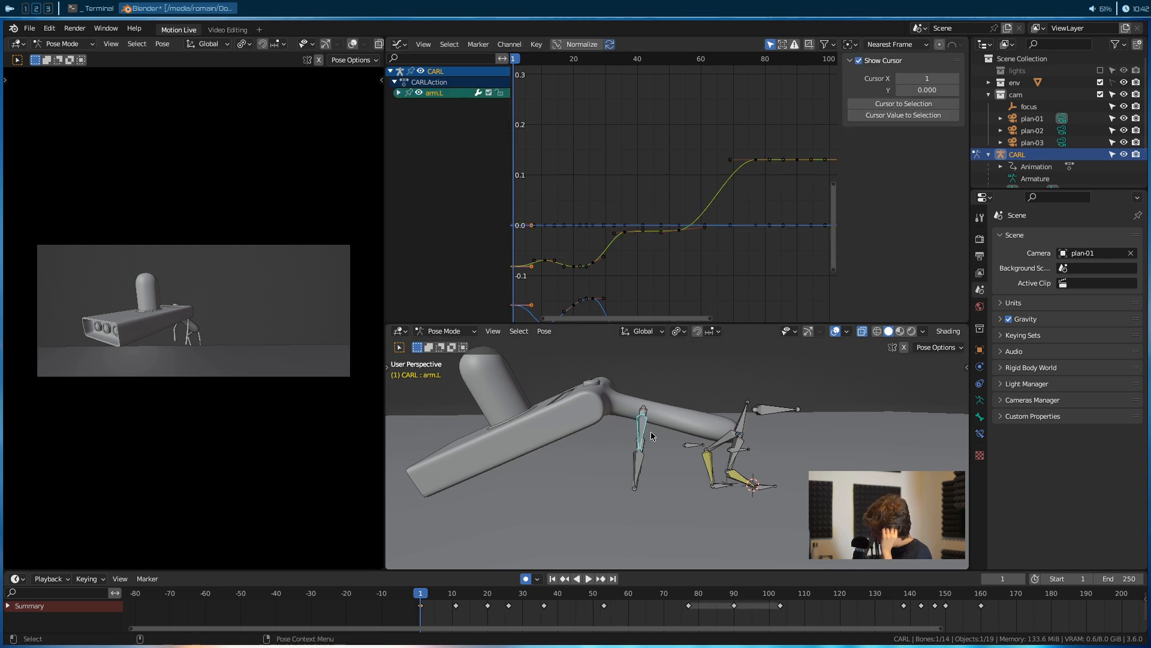
scroll(652, 428, "up", 1)
middle_click_drag(617, 418, 678, 433)
left_click(679, 433, "shift")
Play plan-01 from frame 1 to review the swing of CARL's left arm
key("space")
left_click_drag(474, 603, 422, 608)
key("space")
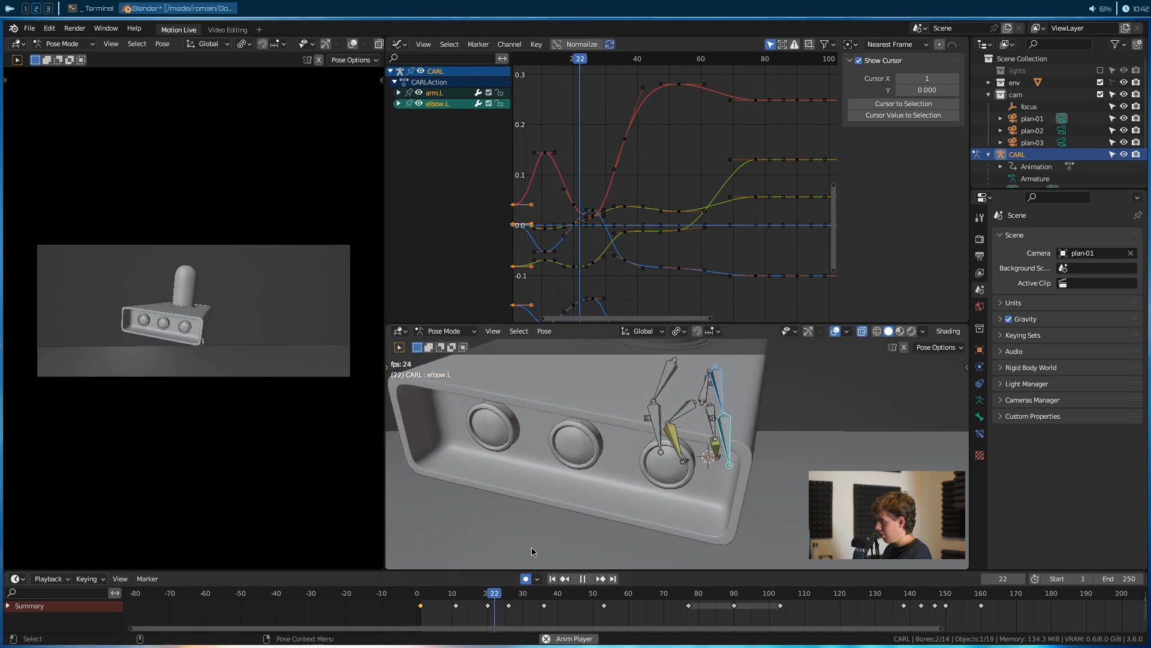
Insert a keyframe for the arm.L and elbow.L bones at frame 47
key("space")
mouse_move(597, 610)
left_mouse_down()
mouse_move(528, 612)
mouse_move(609, 609)
mouse_move(538, 610)
mouse_move(583, 613)
left_mouse_up()
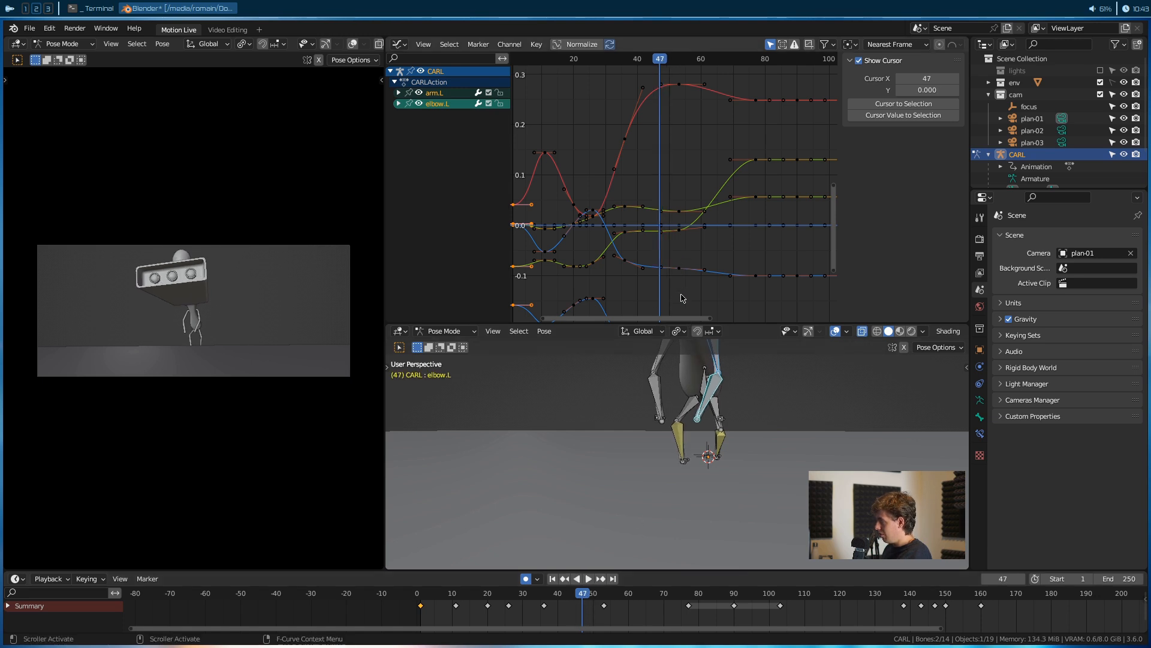
scroll(681, 299, "down", 3)
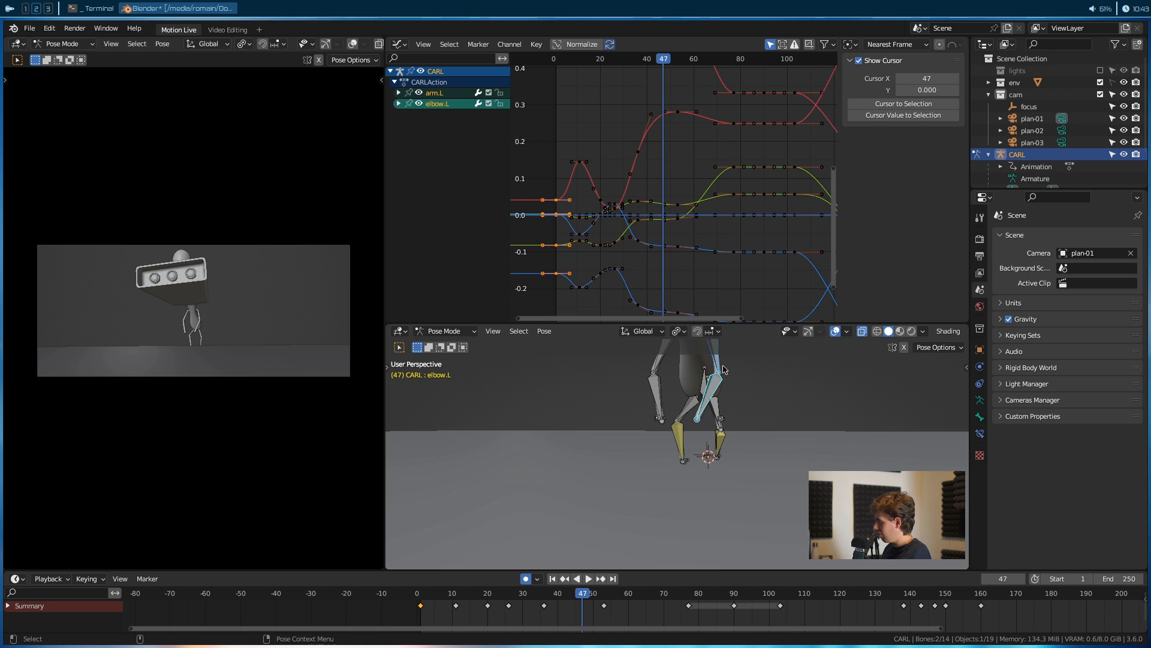
key("i")
left_click(713, 414)
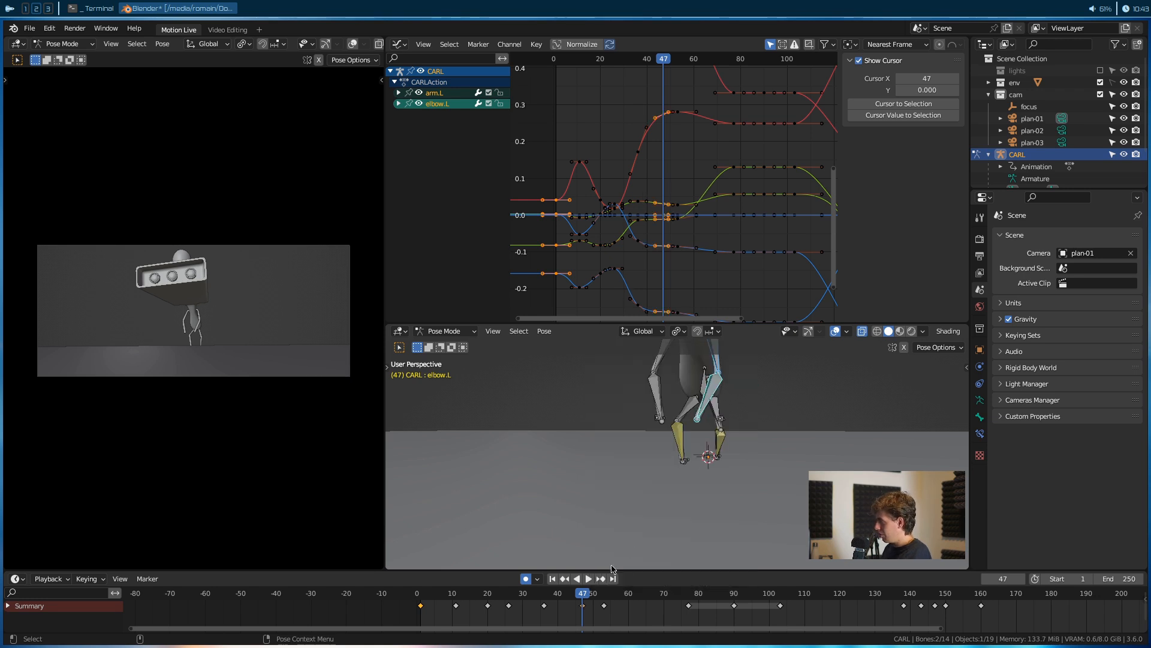
Delete the arm.L and elbow.L keyframe at frame 53
key("space")
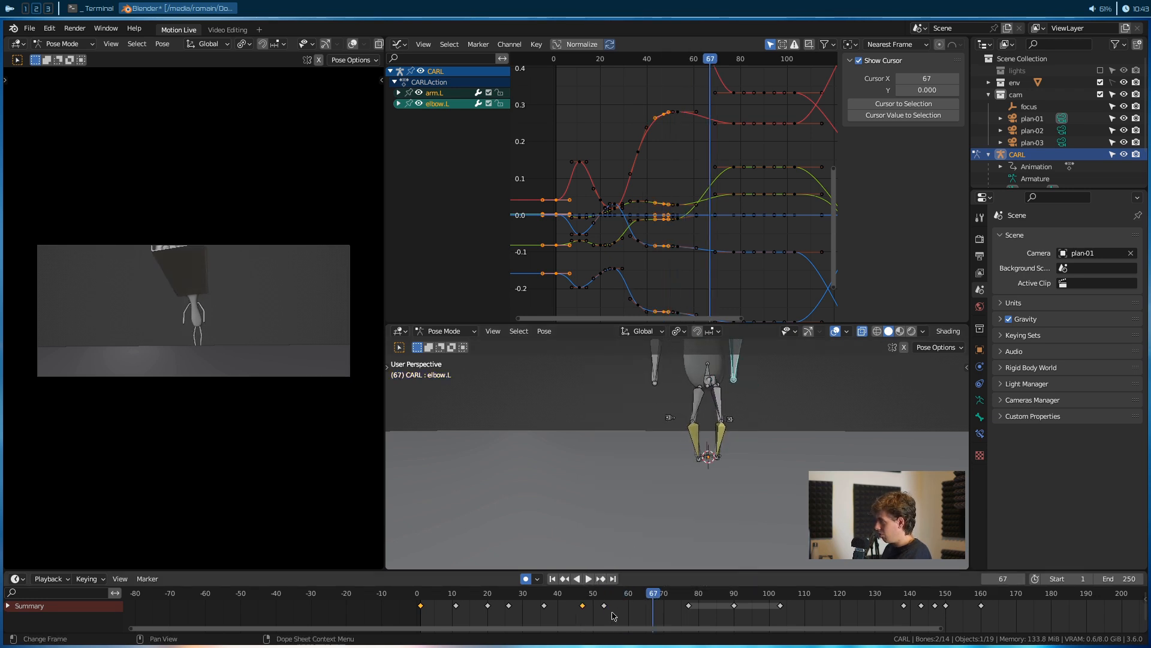
key("x")
left_click(605, 607)
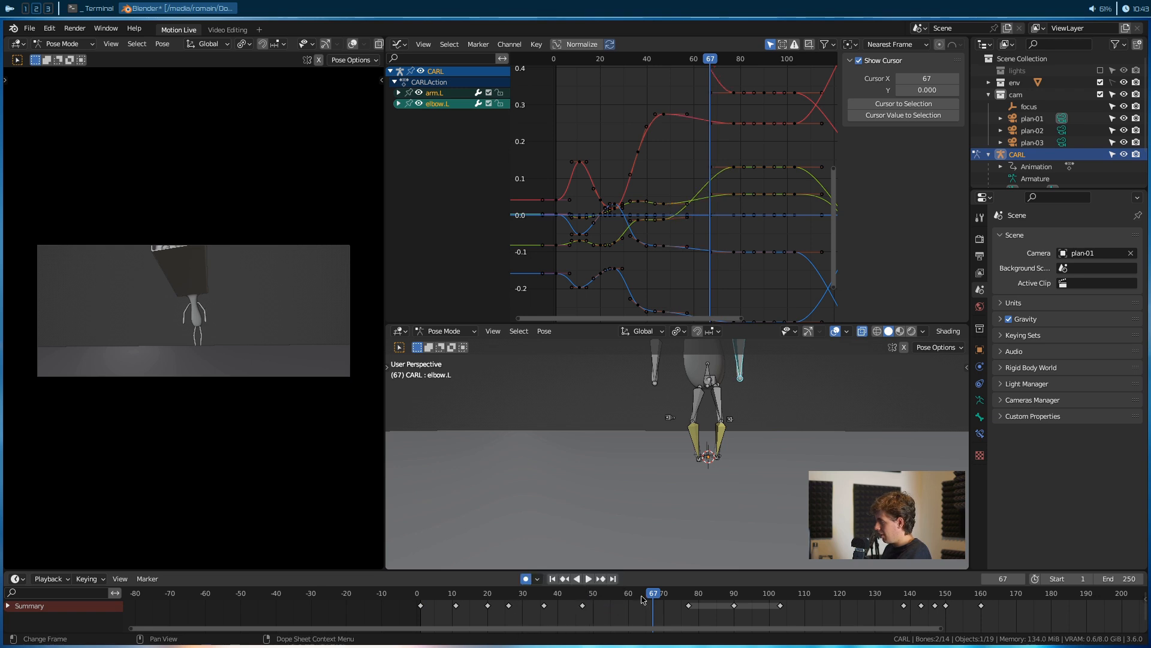
Play the turn up to frame 61 and rotate the arm.L and elbow.L bones there by about -6°
left_click_drag(639, 600, 494, 609)
key("space")
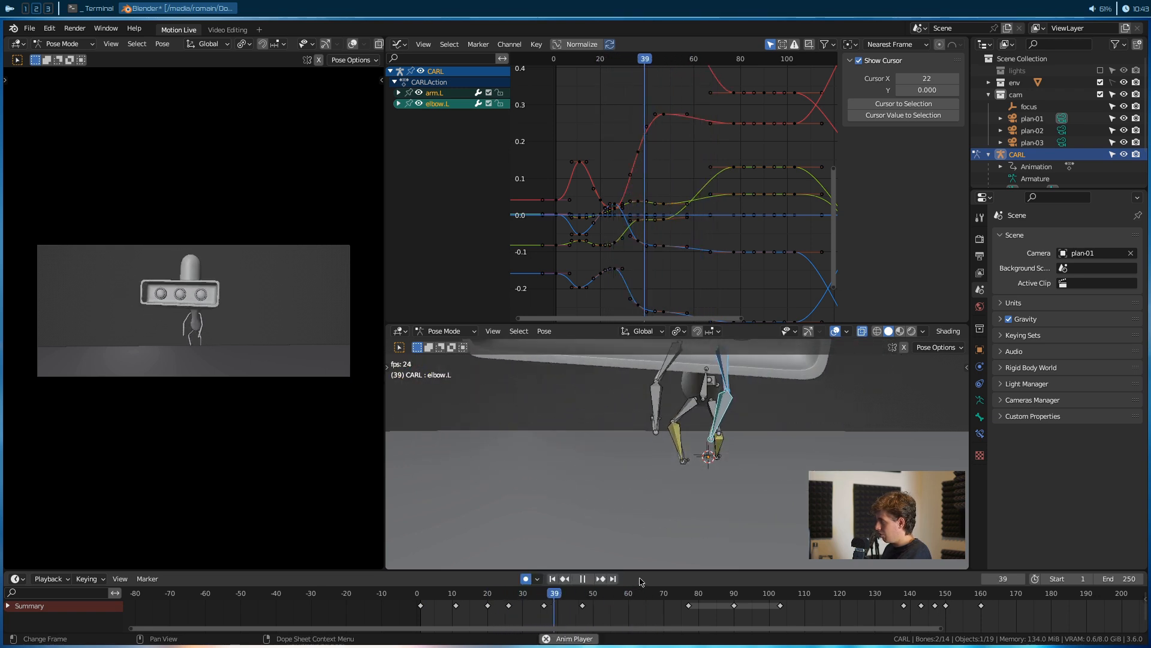
key("space")
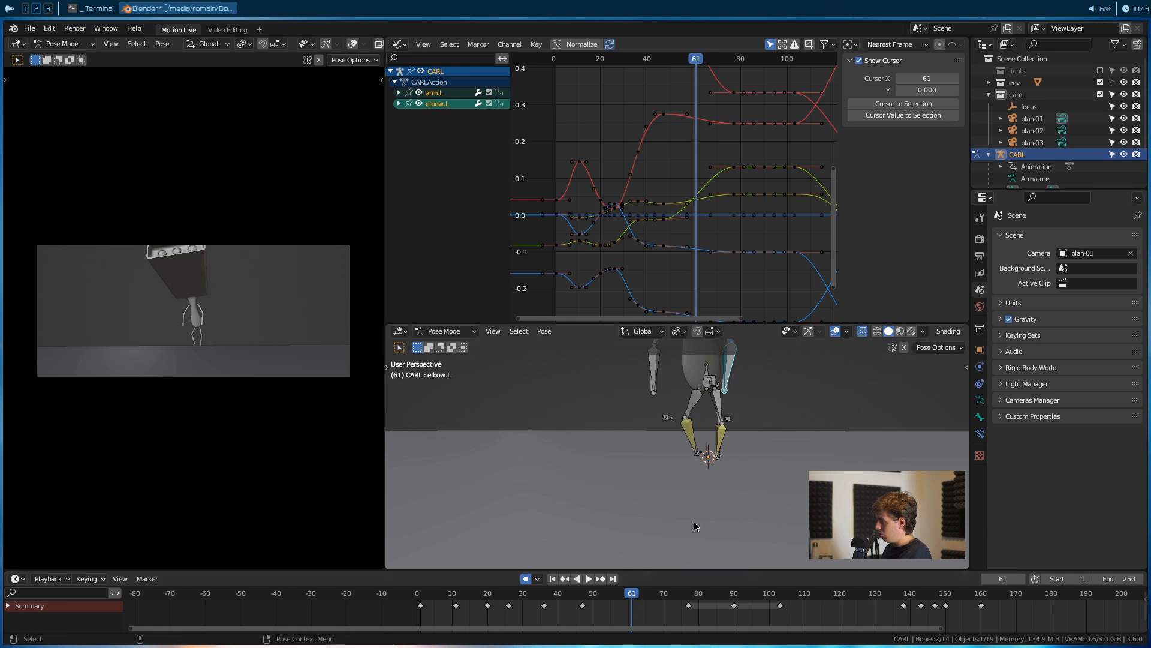
key("r")
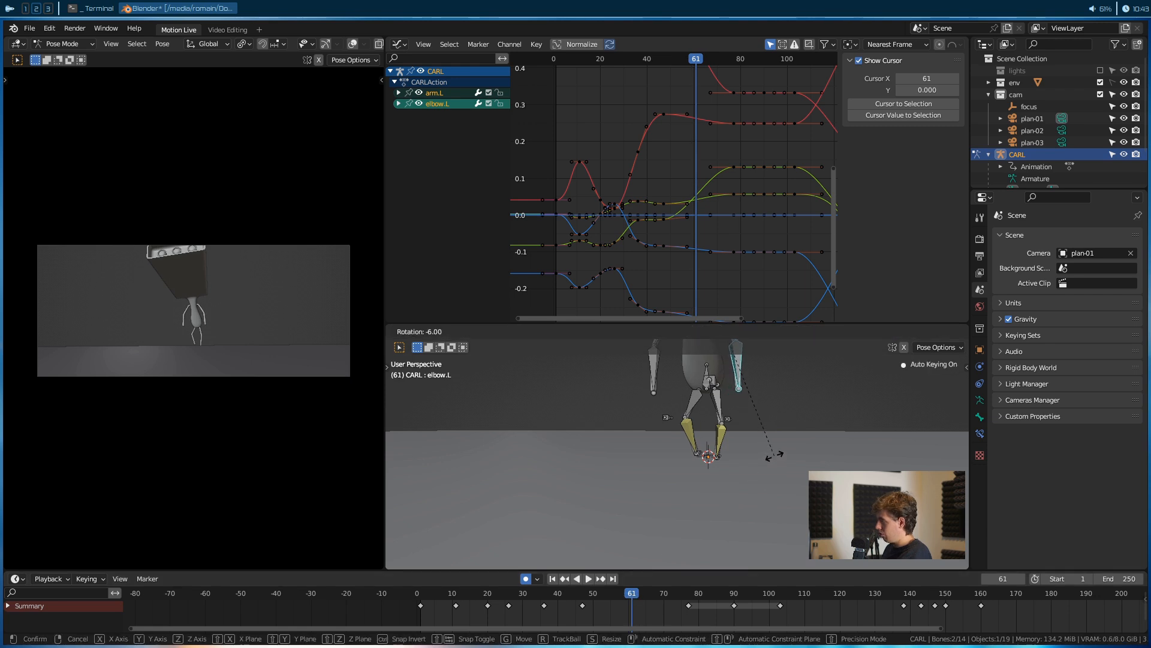
left_click(775, 458)
Replay plan-01 from before the turn to review the new left-arm motion
left_click_drag(621, 598, 559, 602)
key("space")
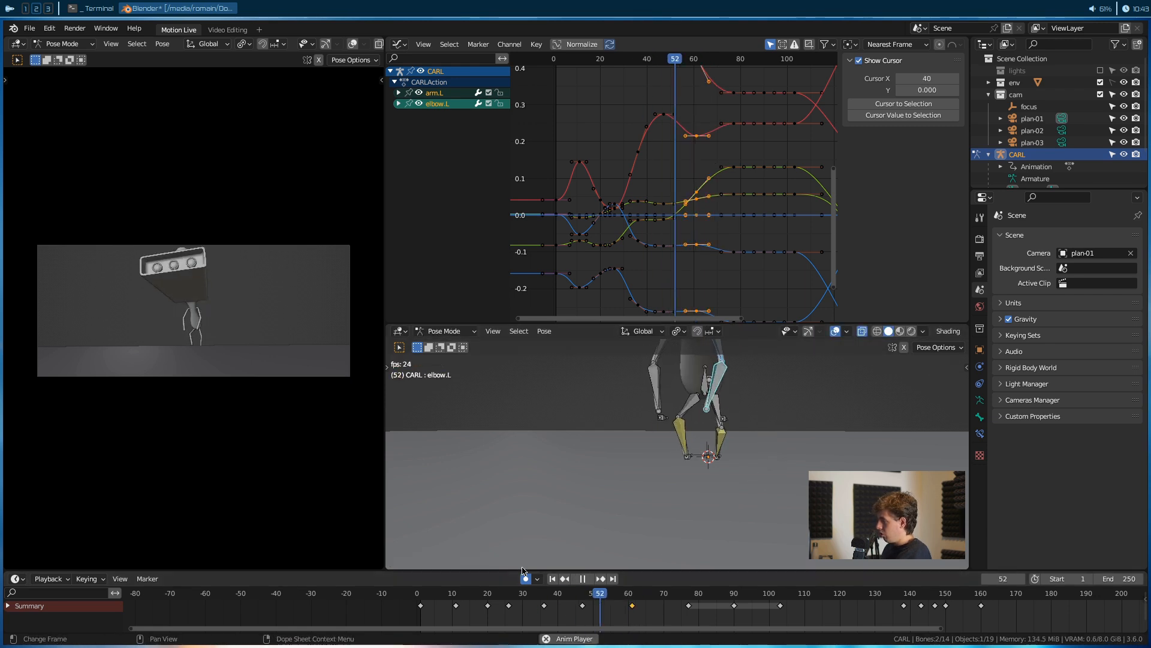
left_click_drag(670, 600, 410, 609)
key("space")
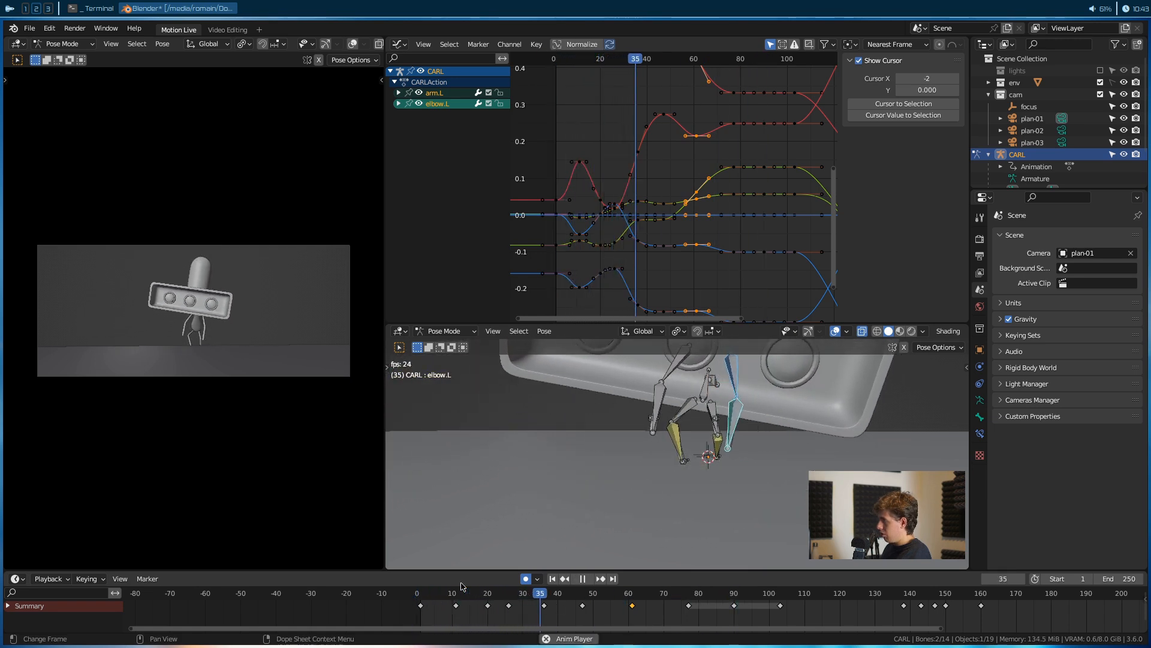
key("space")
Select the arm.R and elbow.R bones and delete their keyframe near frame 33
middle_click_drag(658, 458, 602, 487)
left_click(631, 397)
left_click(624, 436, "shift")
mouse_move(534, 605)
left_mouse_down()
mouse_move(419, 610)
mouse_move(530, 610)
mouse_move(491, 609)
mouse_move(521, 610)
left_mouse_up()
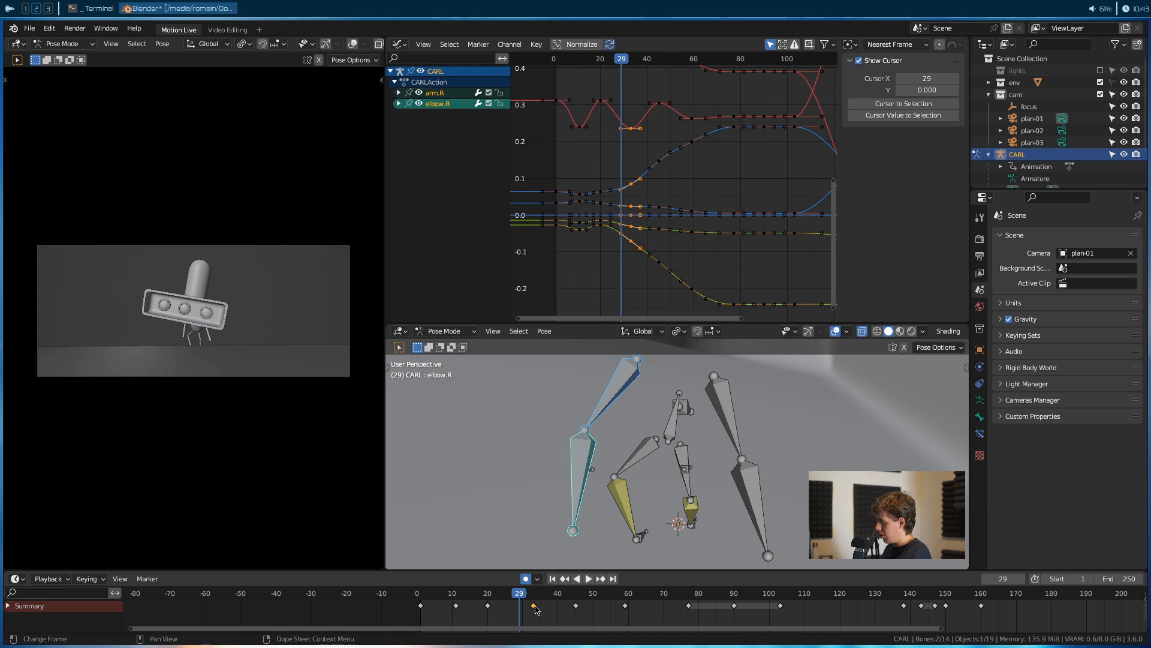
key("Delete")
Rotate the arm.R and elbow.R bones at frame 29 to swing the right arm toward the body
key("r")
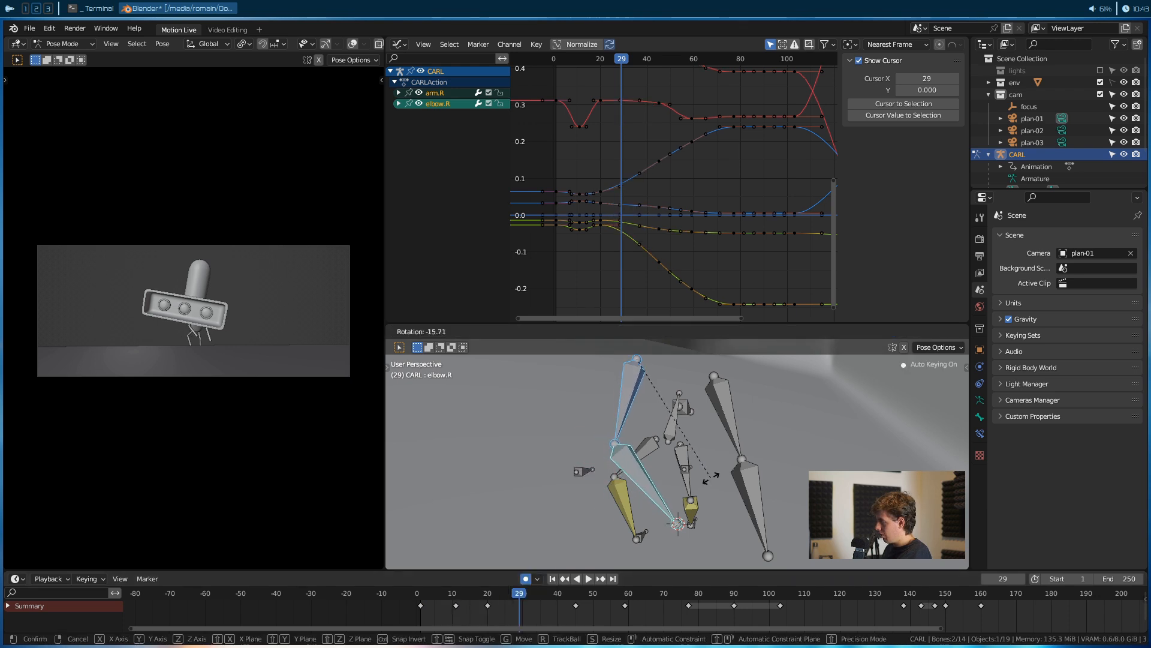
left_click(711, 477)
key("r")
left_click(676, 533)
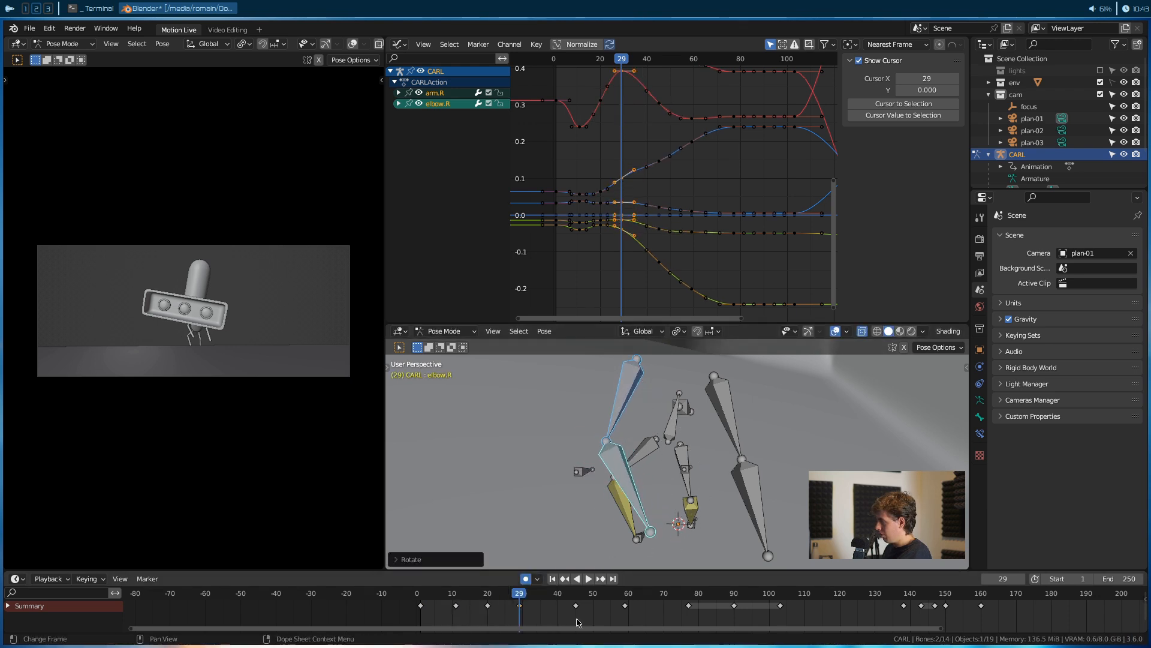
Play plan-01 twice from its opening frames to review the right arm's swing
left_click_drag(519, 598, 436, 607)
key("space")
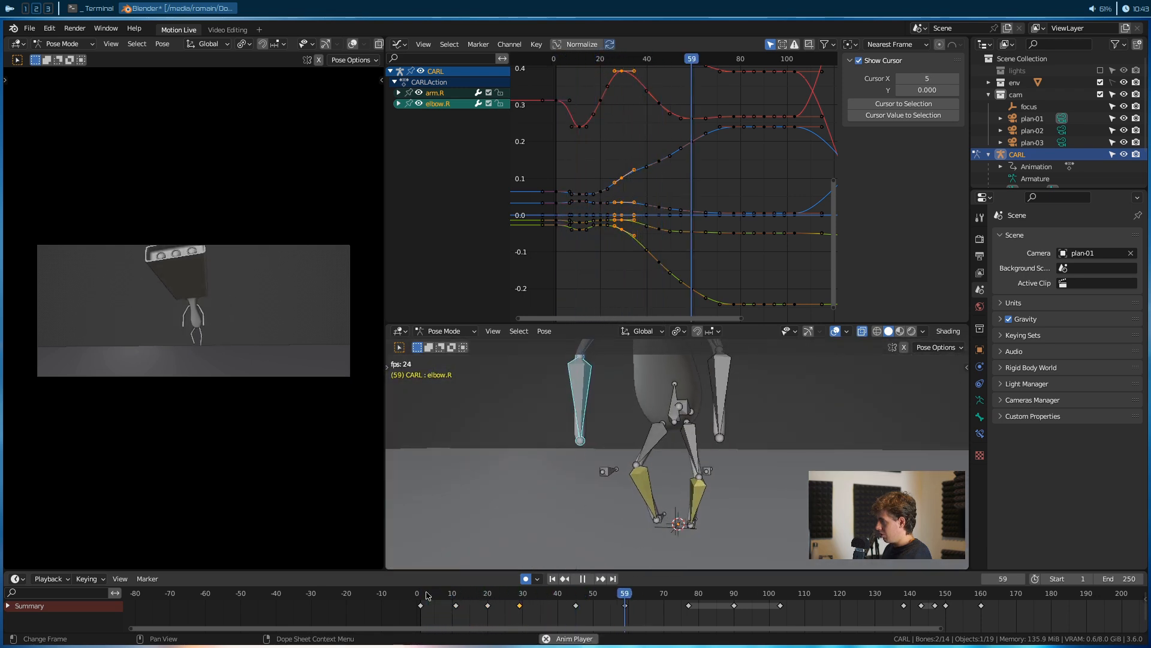
key("space")
left_click_drag(497, 601, 420, 601)
key("space")
key("space")
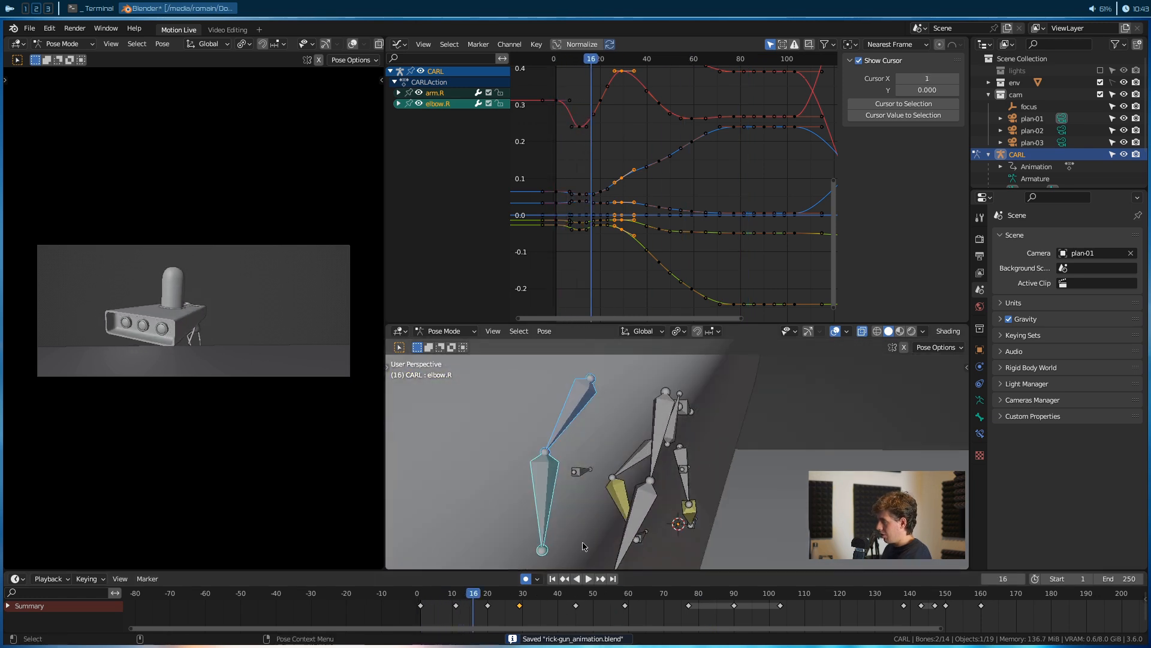
Select the BODY bone and adjust its orientation at frame 16 with a trackball rotation
middle_click_drag(539, 528, 598, 441)
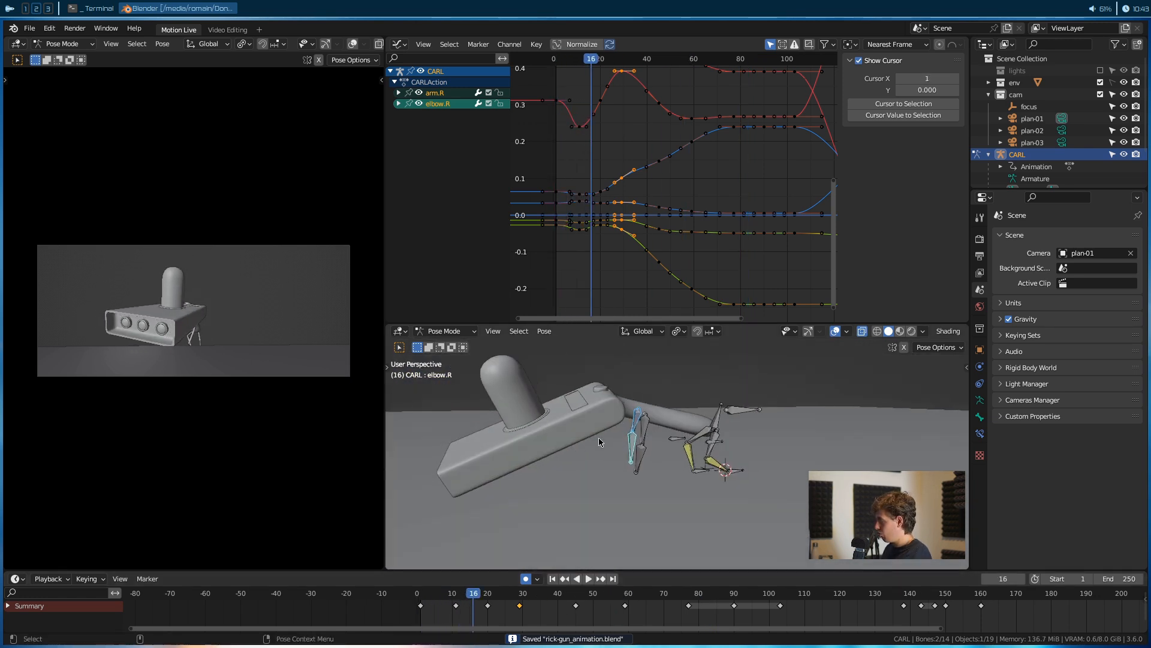
left_click(720, 421)
middle_click_drag(719, 422, 653, 492)
key("space")
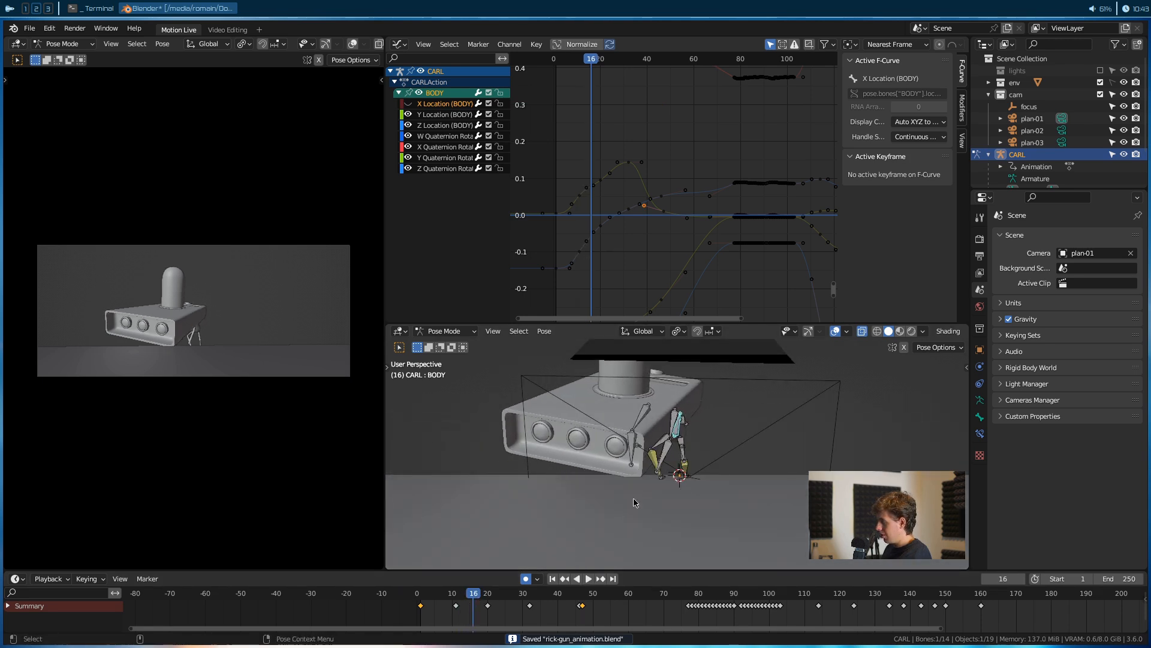
key("r")
key("r")
left_click(632, 490)
Play plan-01 from frame 1 to review BODY's new orientation at frame 16
left_click_drag(470, 599, 422, 609)
key("space")
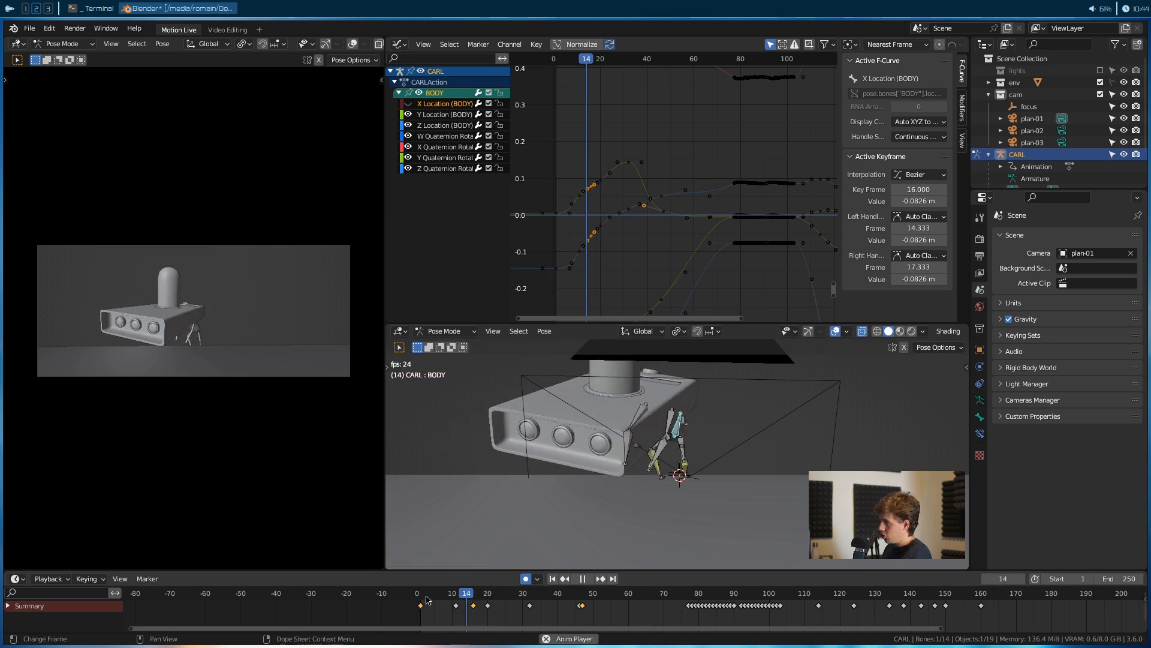
key("space")
Rotate the BODY bone at frame 58 in the front view and fine-tune its tilt with a trackball rotation
mouse_move(603, 610)
left_mouse_down()
mouse_move(564, 613)
mouse_move(607, 616)
left_mouse_up()
middle_click_drag(734, 463, 664, 492)
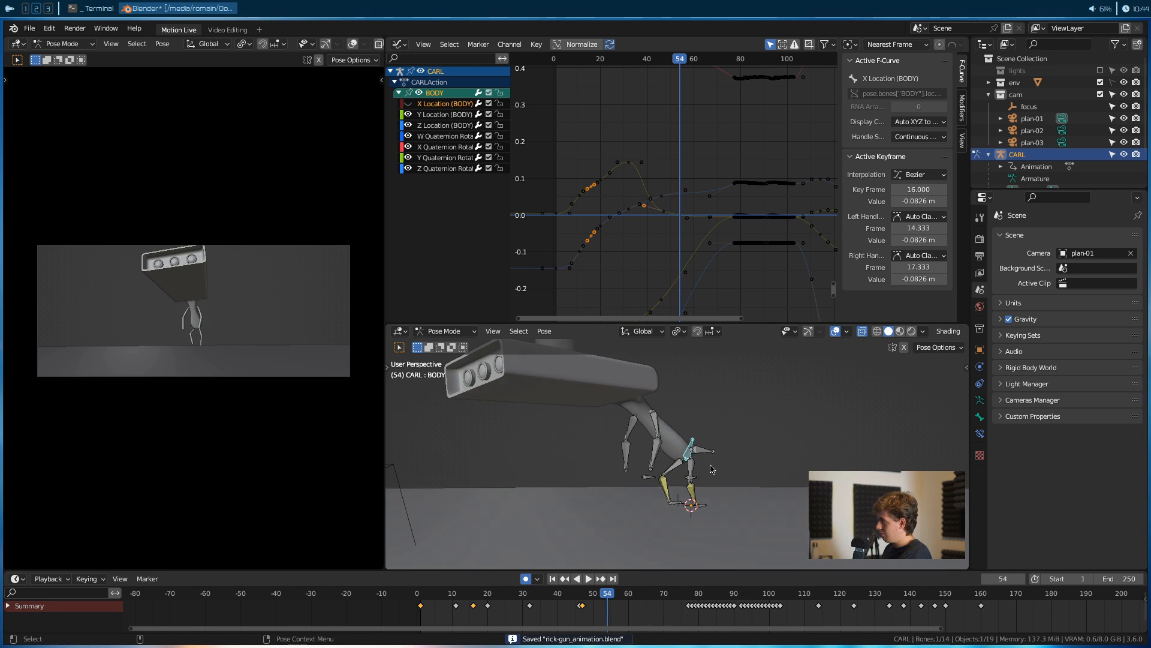
key("Right")
key("Right")
key("Right")
key("Right")
middle_click_drag(630, 533, 773, 502)
key("r")
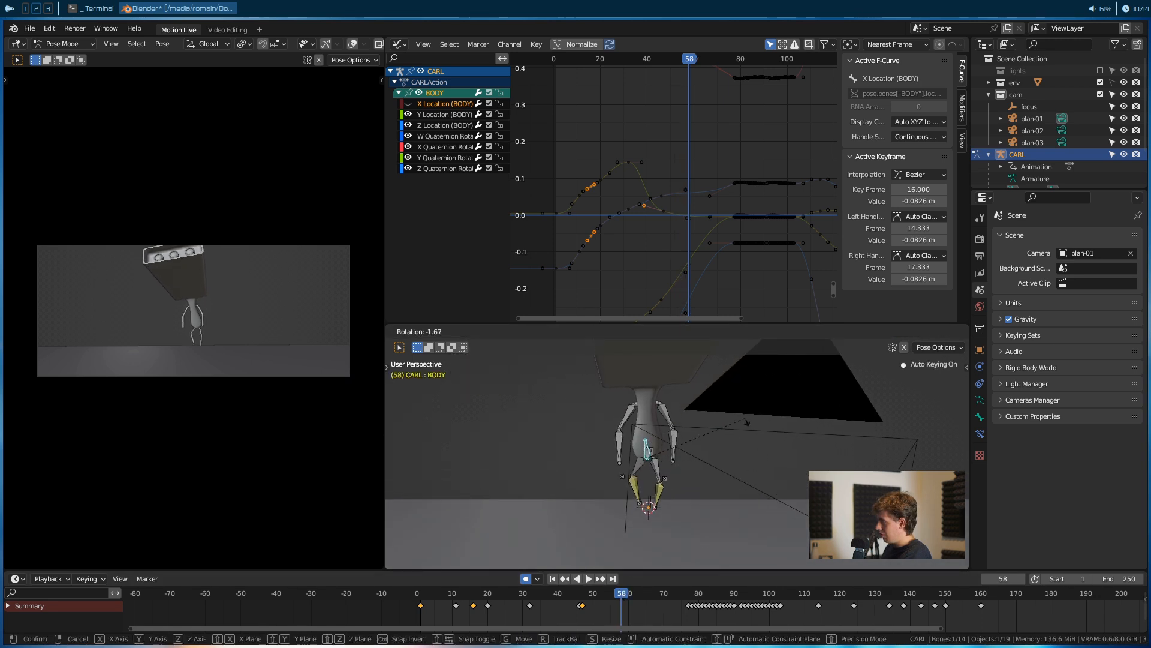
left_click(621, 394)
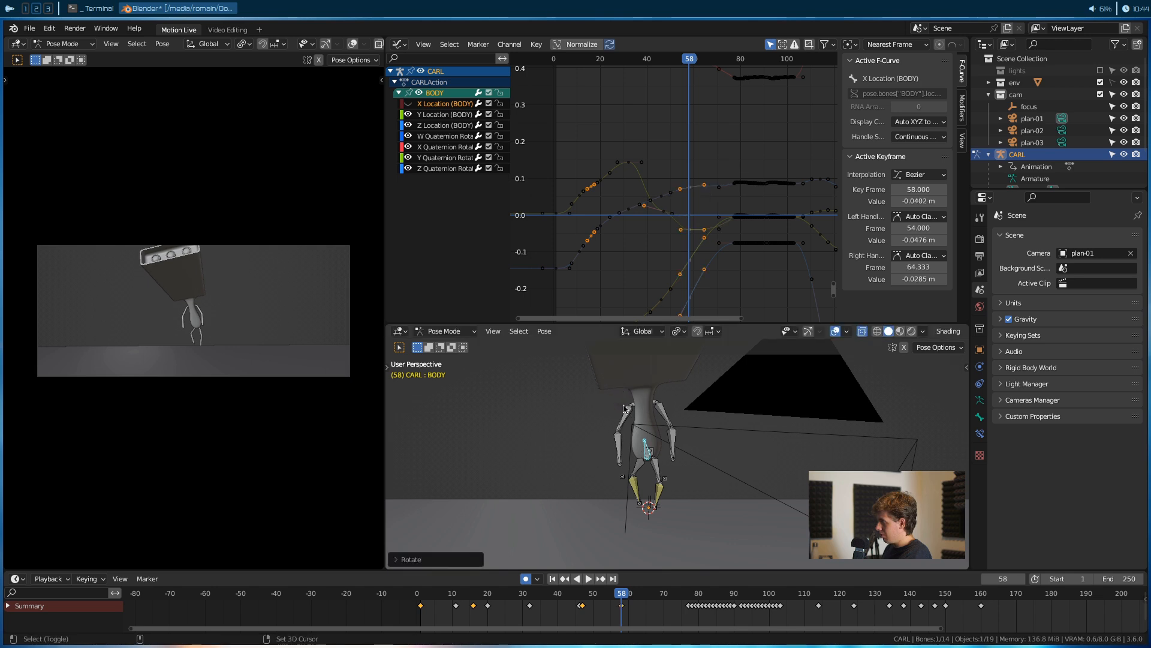
key("r")
key("r")
left_click(628, 549)
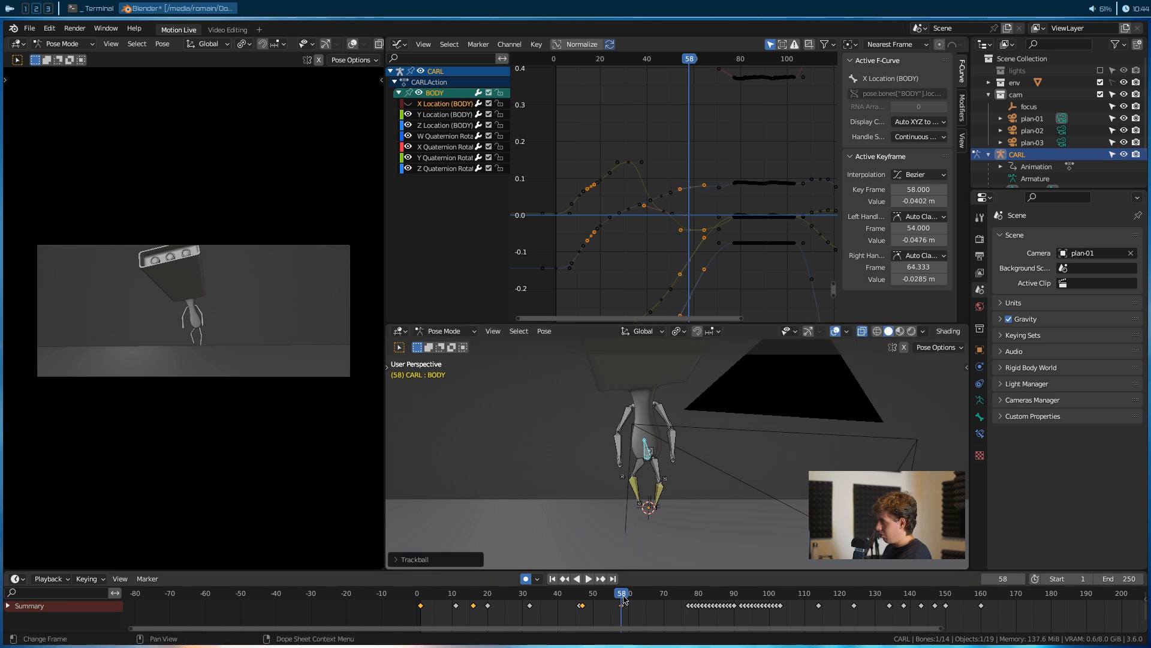
Play plan-01 from the start to review BODY's new pose at frame 58
key("shift+Left")
key("space")
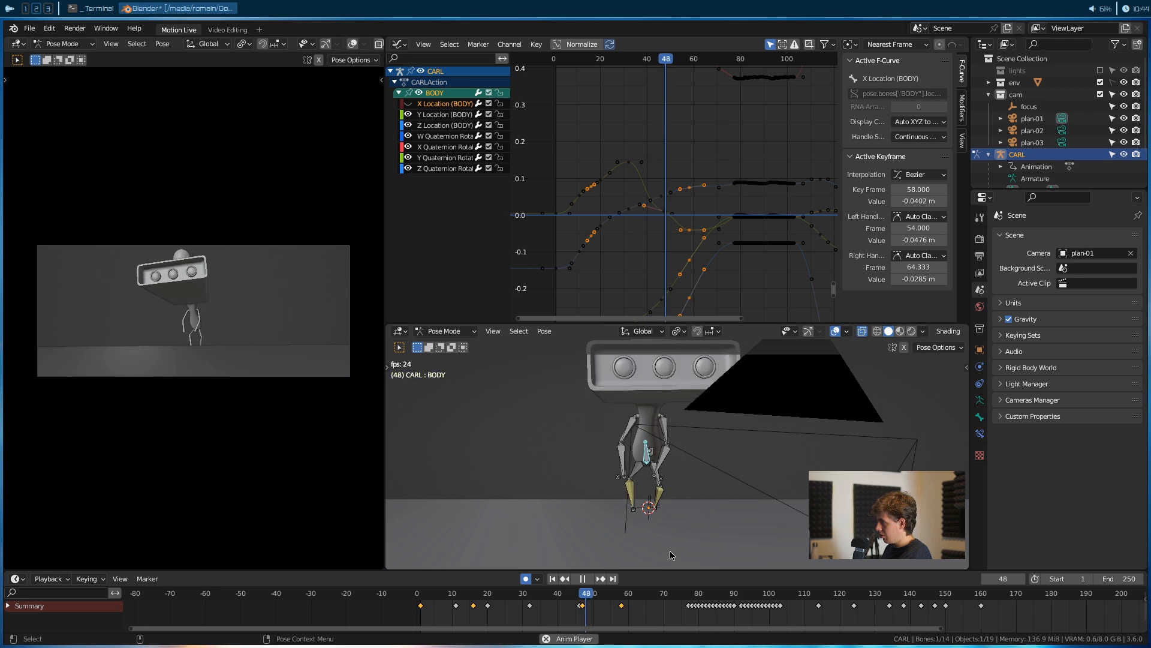
key("space")
Rotate the handles of BODY's Y Quaternion Rotation keyframe at frame 47 to steepen the curve
left_click_drag(646, 595, 618, 606)
left_click(662, 213)
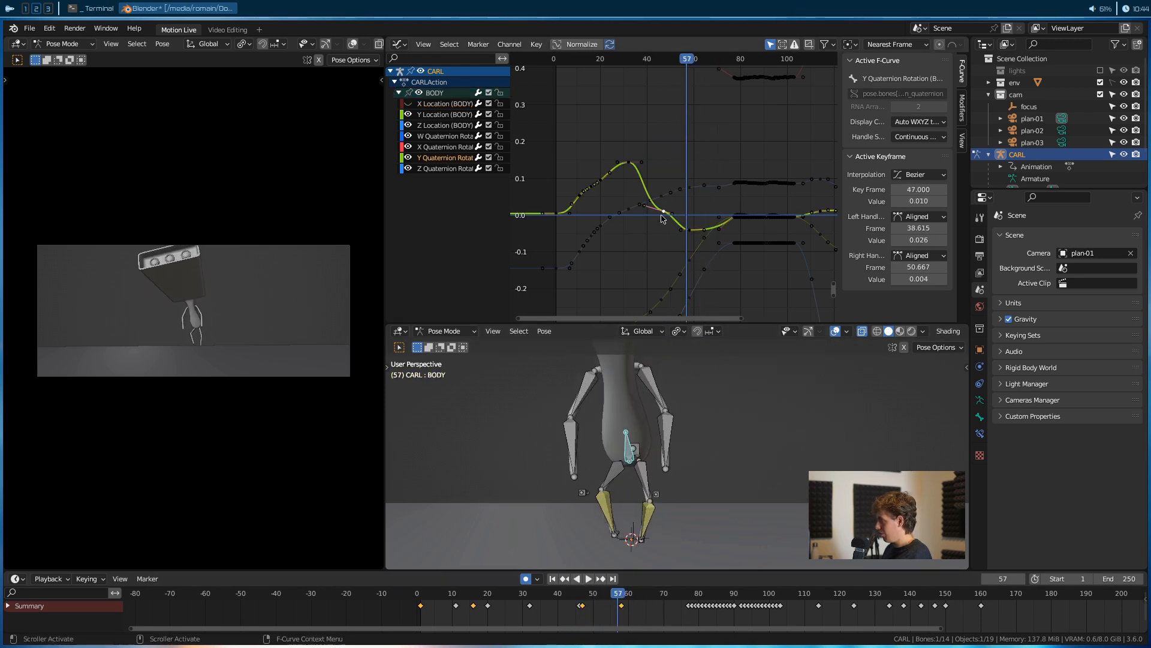
key("r")
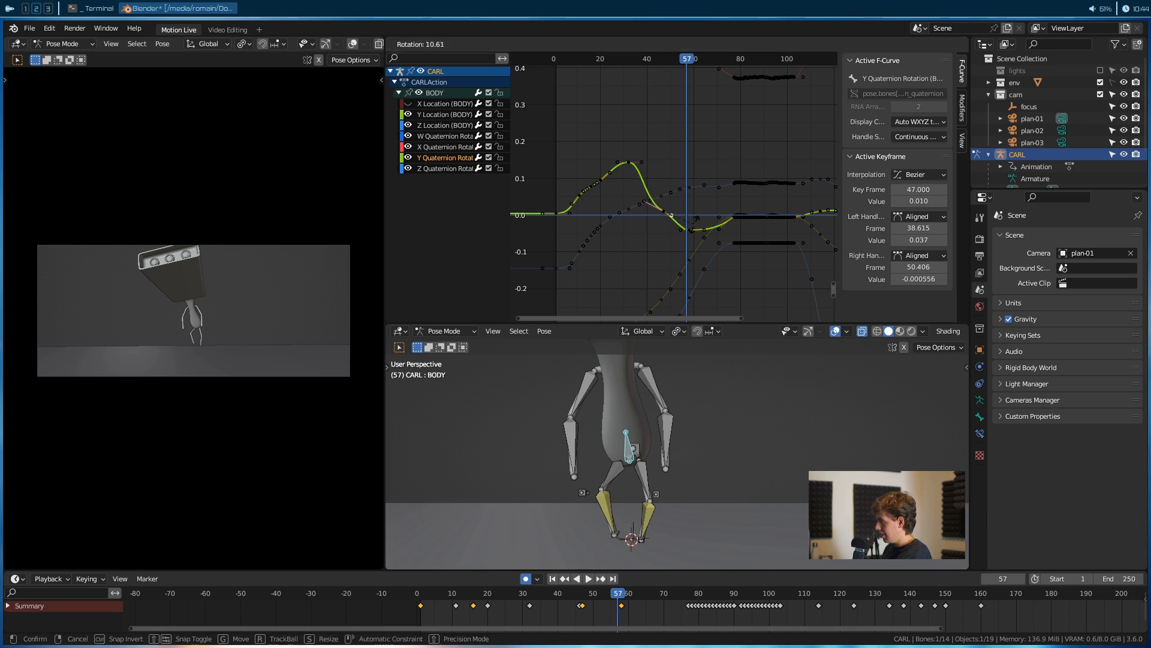
left_click(686, 245)
Select the upper-arm and elbow bones of both of CARL's arms from a side view
left_click_drag(688, 68, 729, 91)
left_click_drag(706, 412, 555, 434, "alt")
left_click(685, 367)
left_click(670, 383, "shift")
left_click(670, 397, "shift")
left_click(686, 403, "shift")
Save the file and play plan-01 from its start to frame 88 to review both arms
left_click_drag(680, 617, 419, 605)
key("ctrl+s")
key("space")
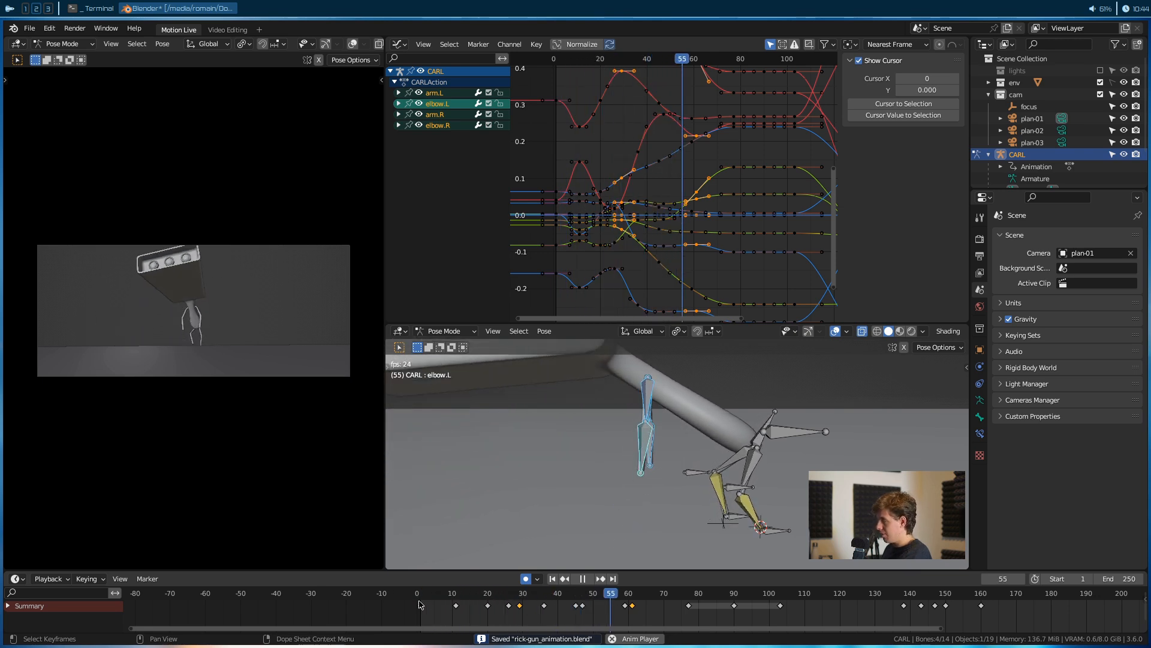
key("space")
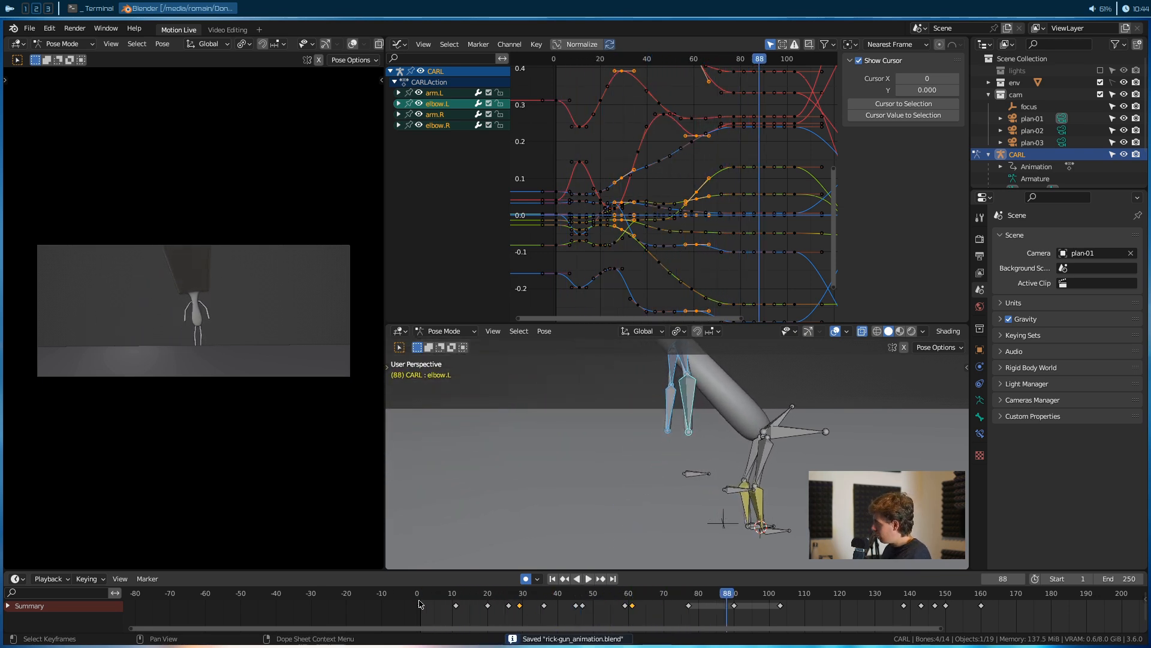
Set the scene camera to plan-02 and move to frame 39
left_click(1095, 252)
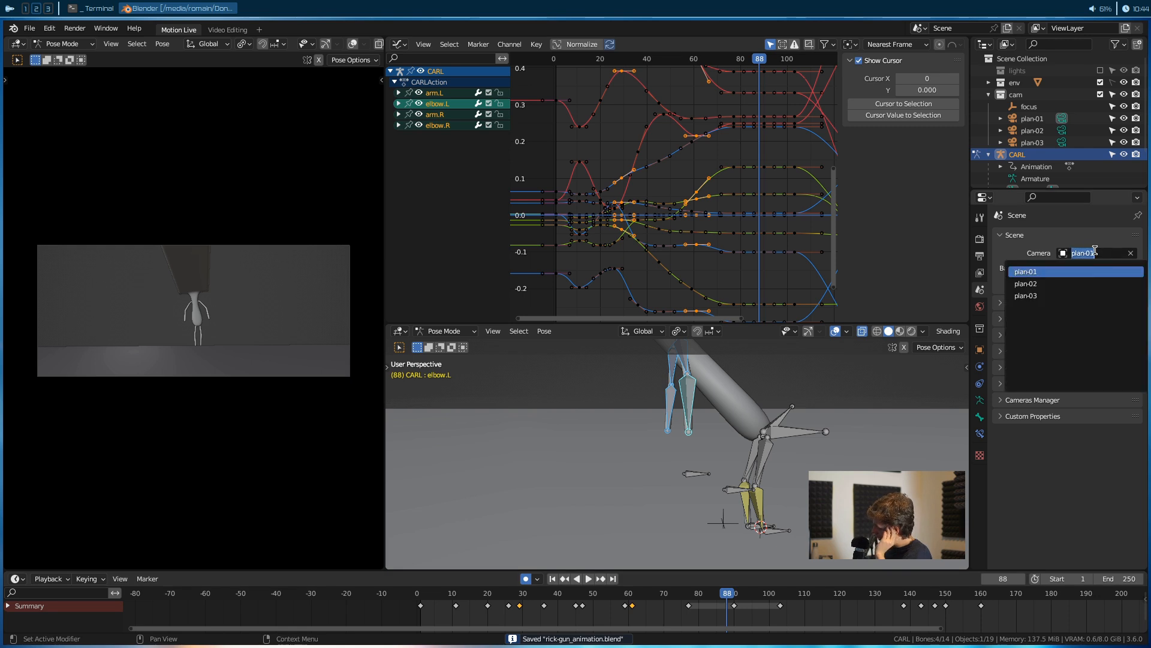
left_click(1074, 284)
left_click_drag(733, 594, 553, 607)
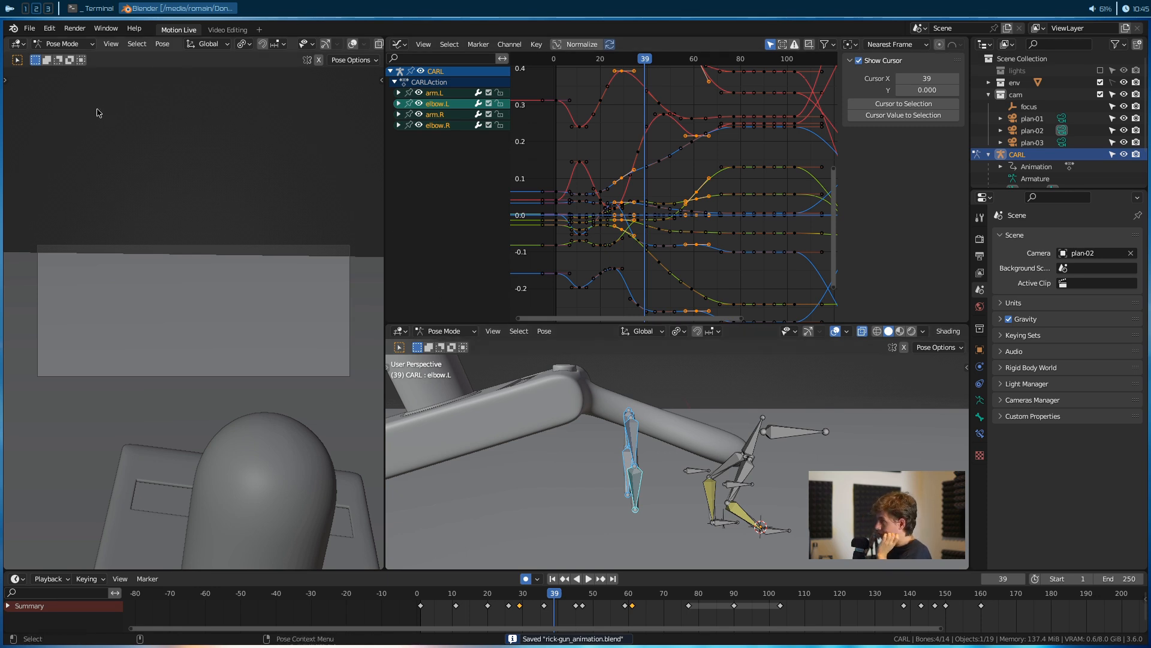
Switch to Object Mode and select the plan-02 camera
left_click(62, 44)
left_click(66, 58)
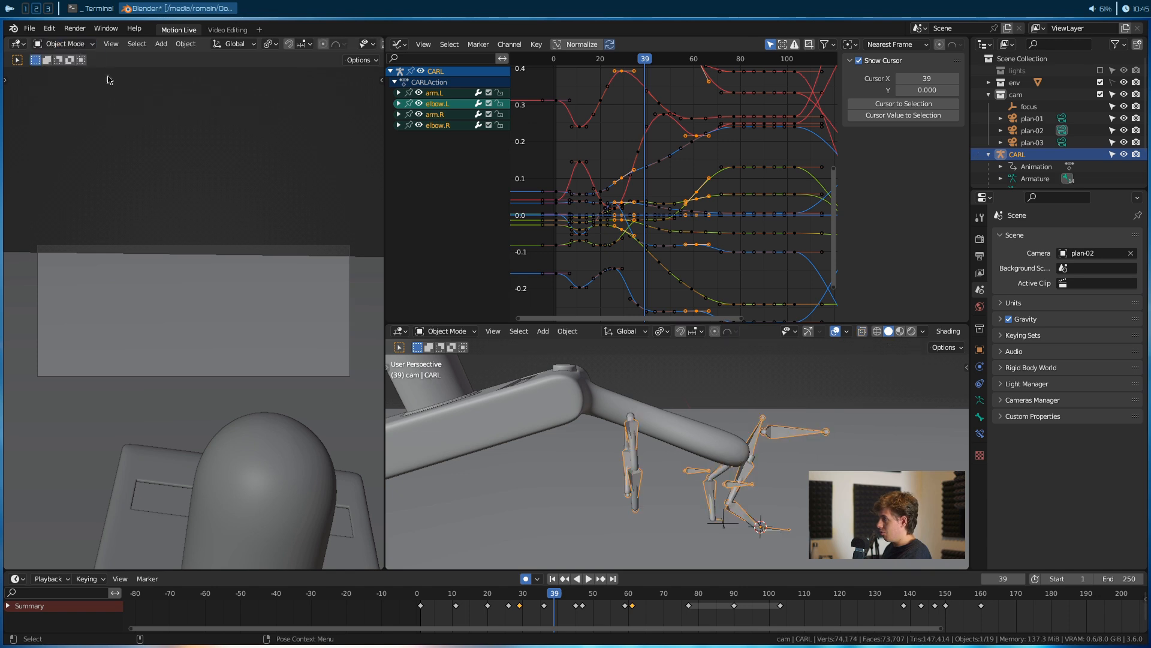
left_click(316, 251)
left_click(1032, 131)
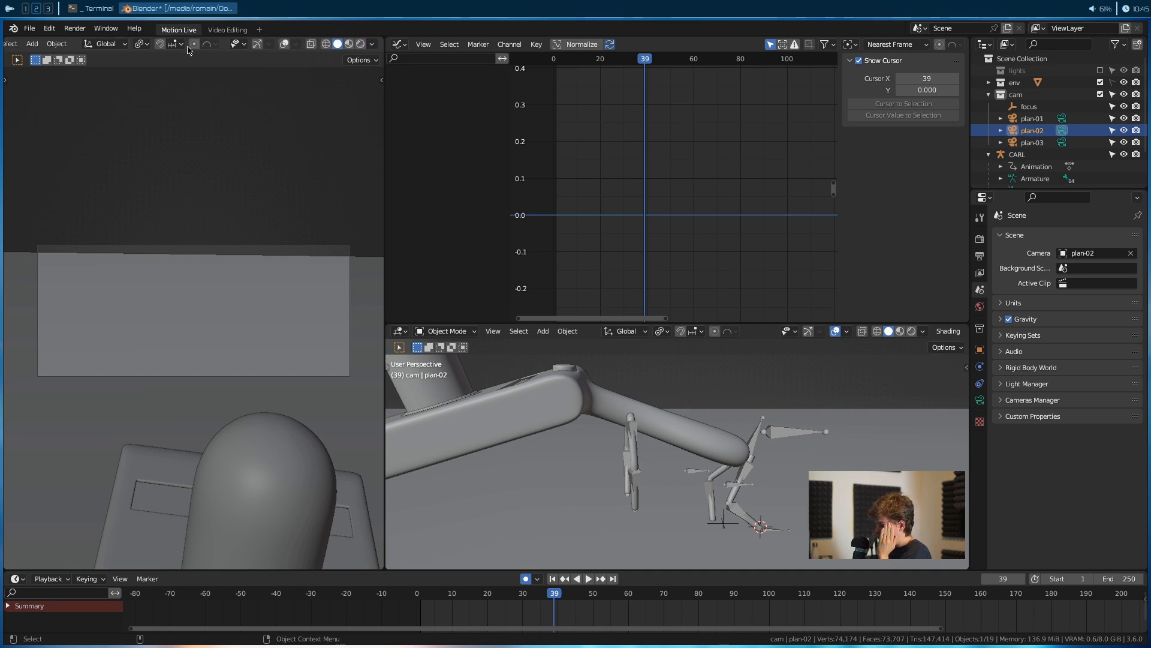
At frame 70, move the plan-02 camera back along its local Z axis until the whole character fits in its view
scroll(570, 422, "down", 5)
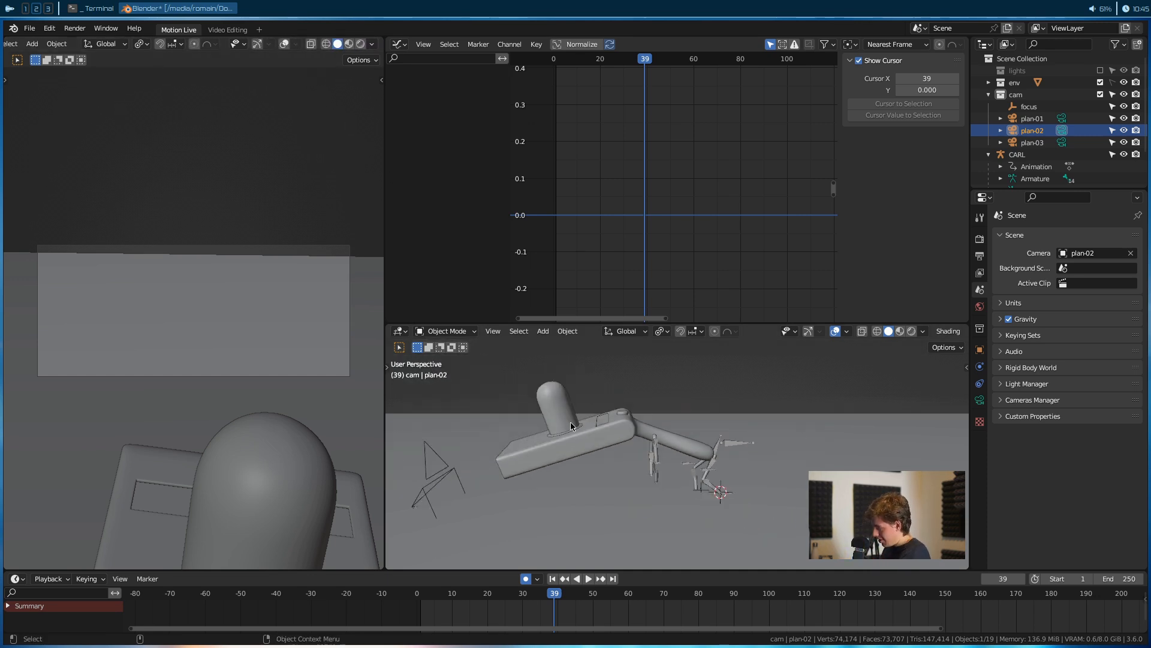
middle_click_drag(578, 469, 595, 455, "shift")
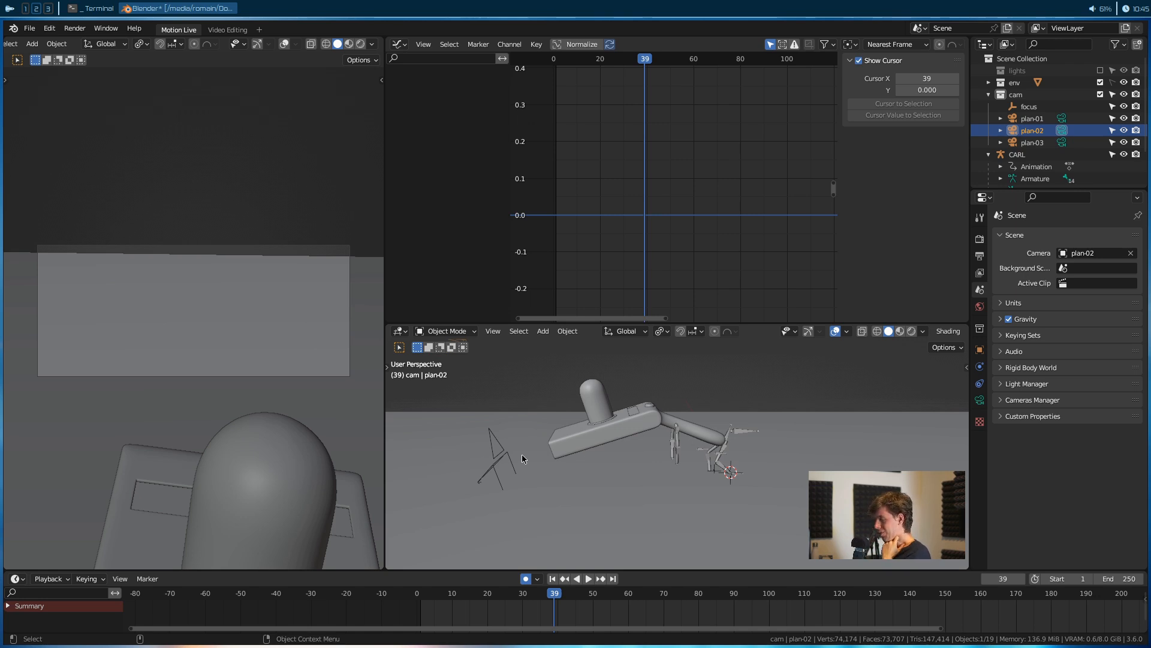
scroll(522, 455, "down", 4)
middle_click_drag(525, 452, 562, 453, "shift")
scroll(562, 454, "up", 2)
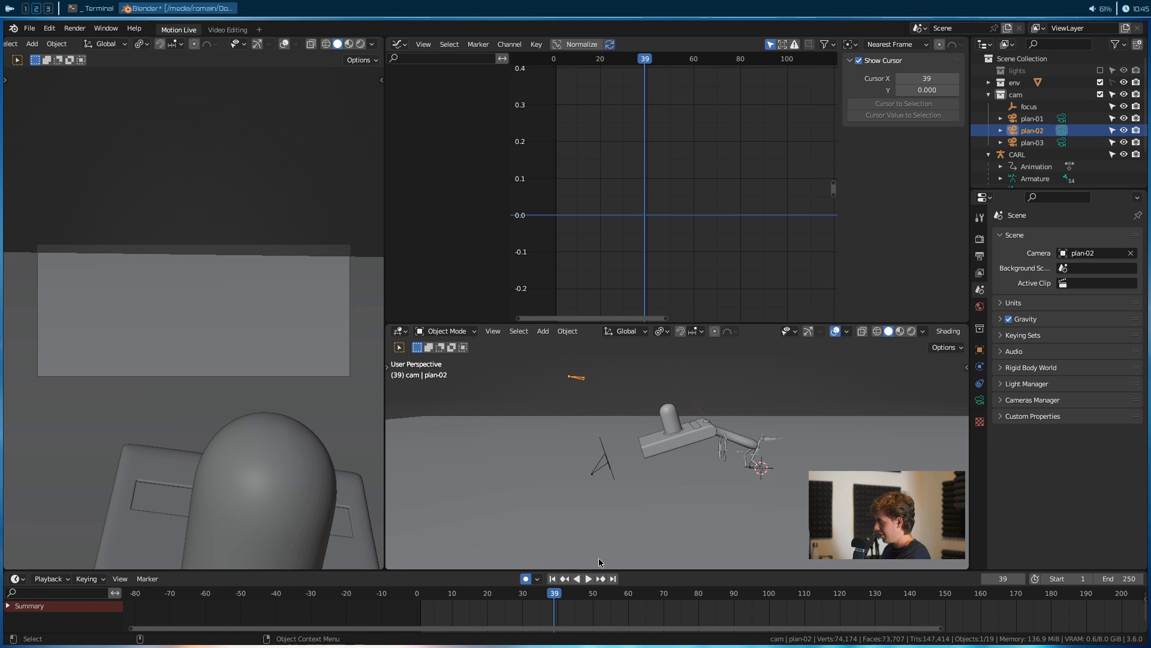
left_click_drag(557, 593, 664, 586)
key("g")
key("z")
key("z")
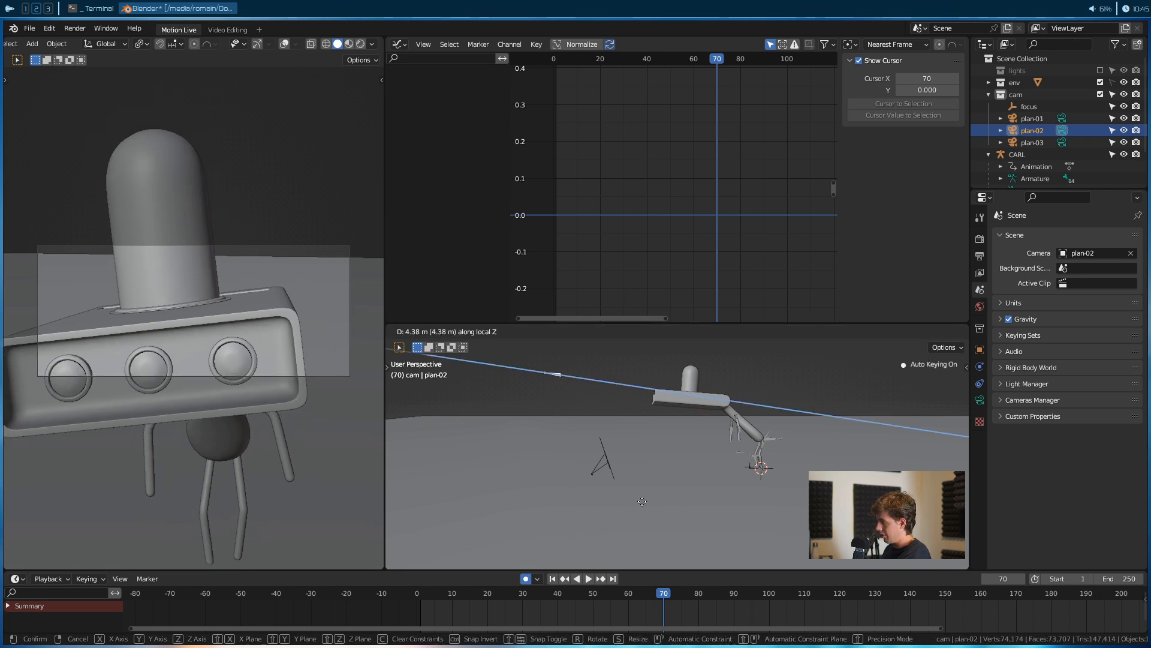
left_click(446, 484)
Insert keyframes at frame 70 for the plan-02 camera's location and its 100 mm focal length
key("i")
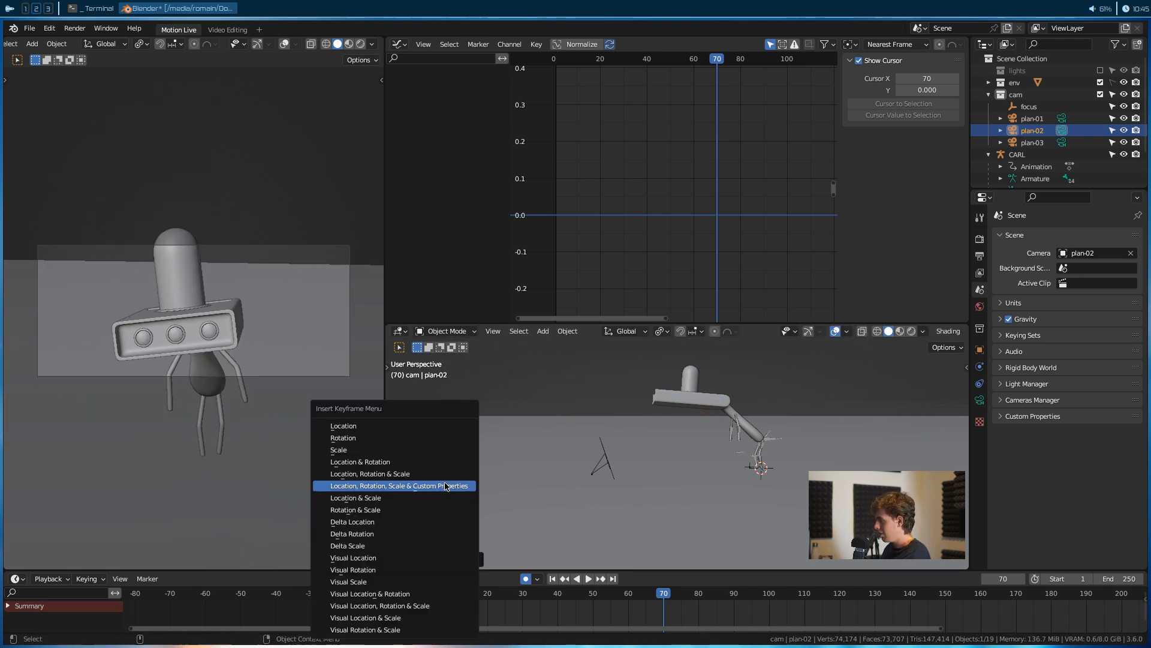
left_click(430, 425)
key("i")
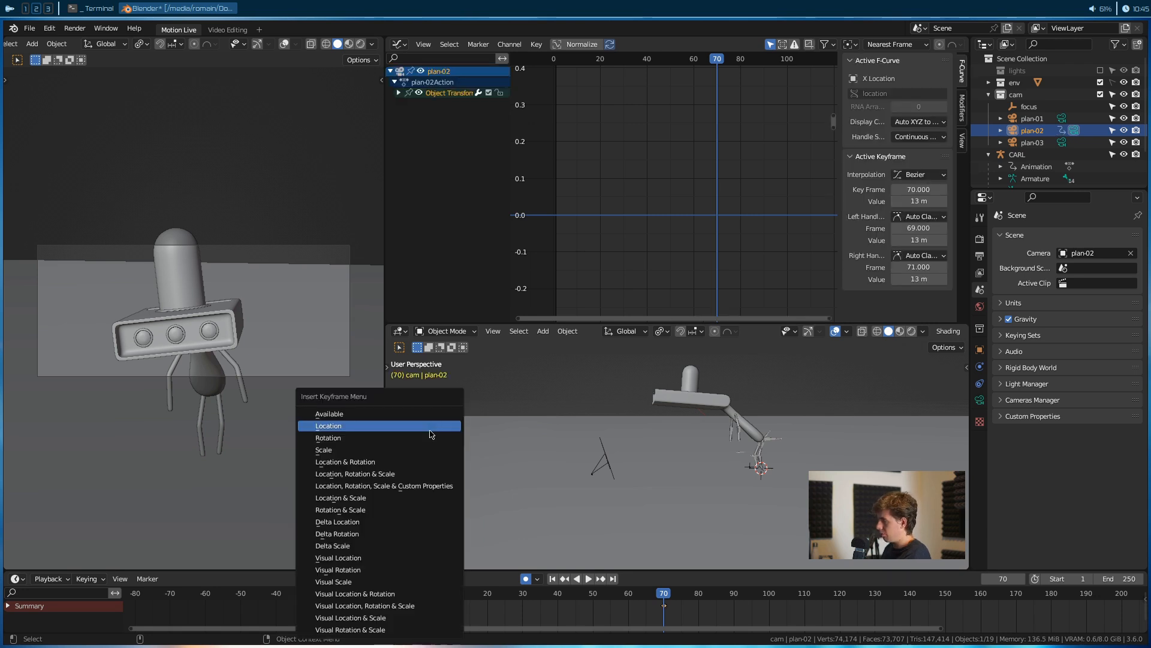
left_click(430, 428)
left_click(980, 400)
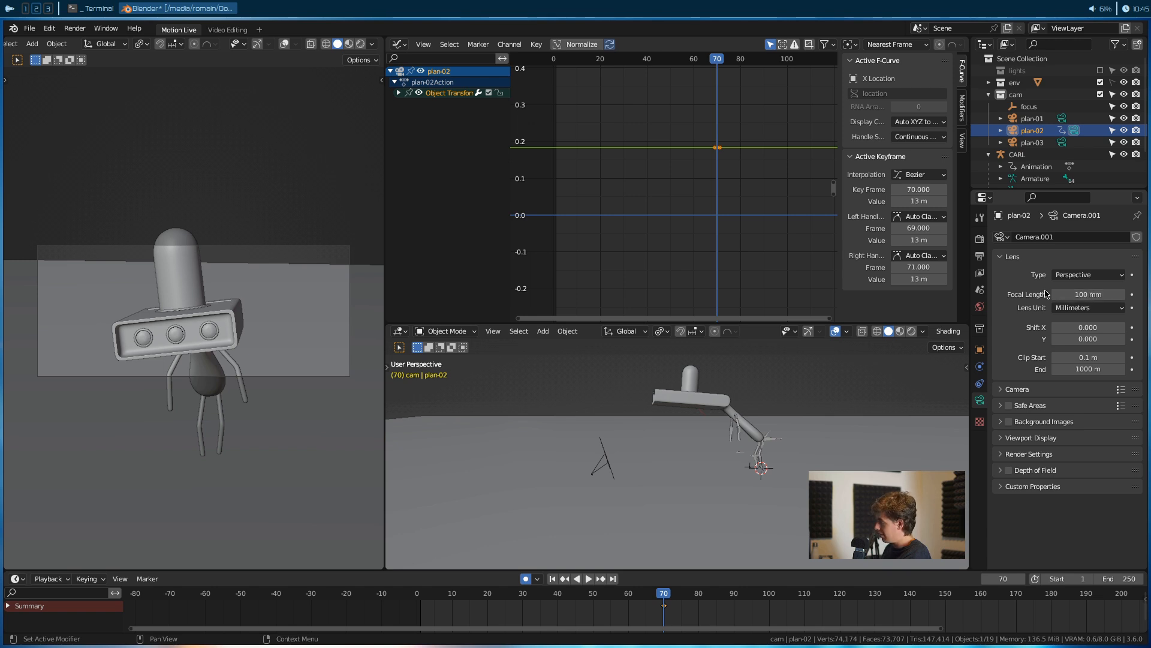
key("i")
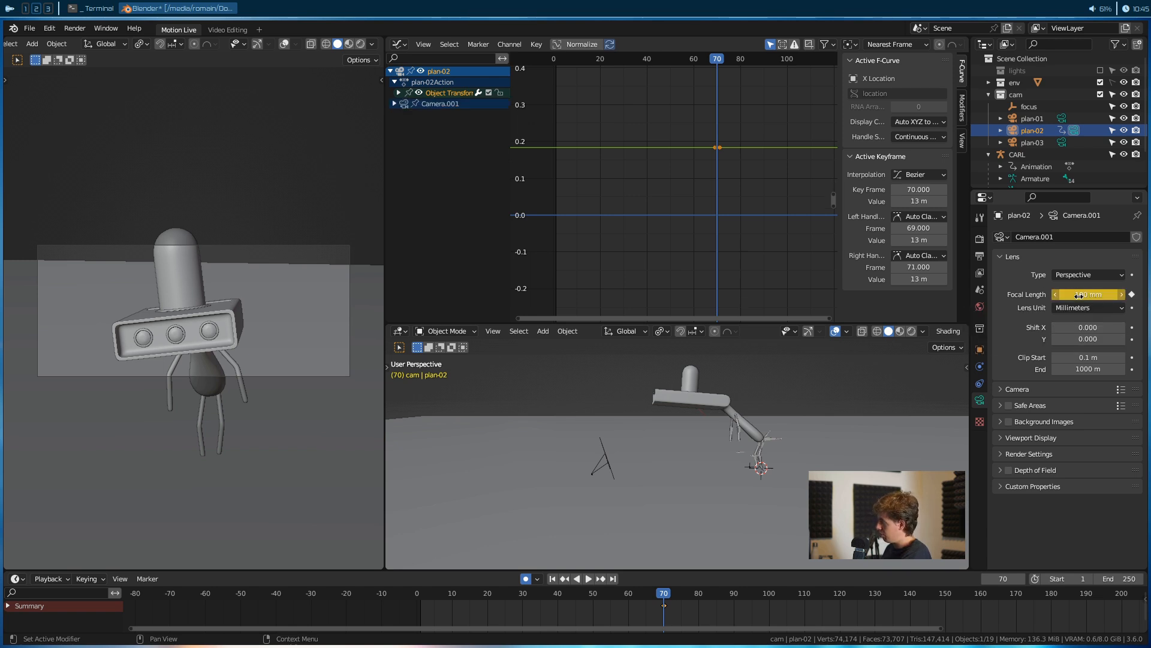
At frame 104, move the plan-02 camera forward along local Z close to the three round lenses and set its focal length to 20 mm
key("space")
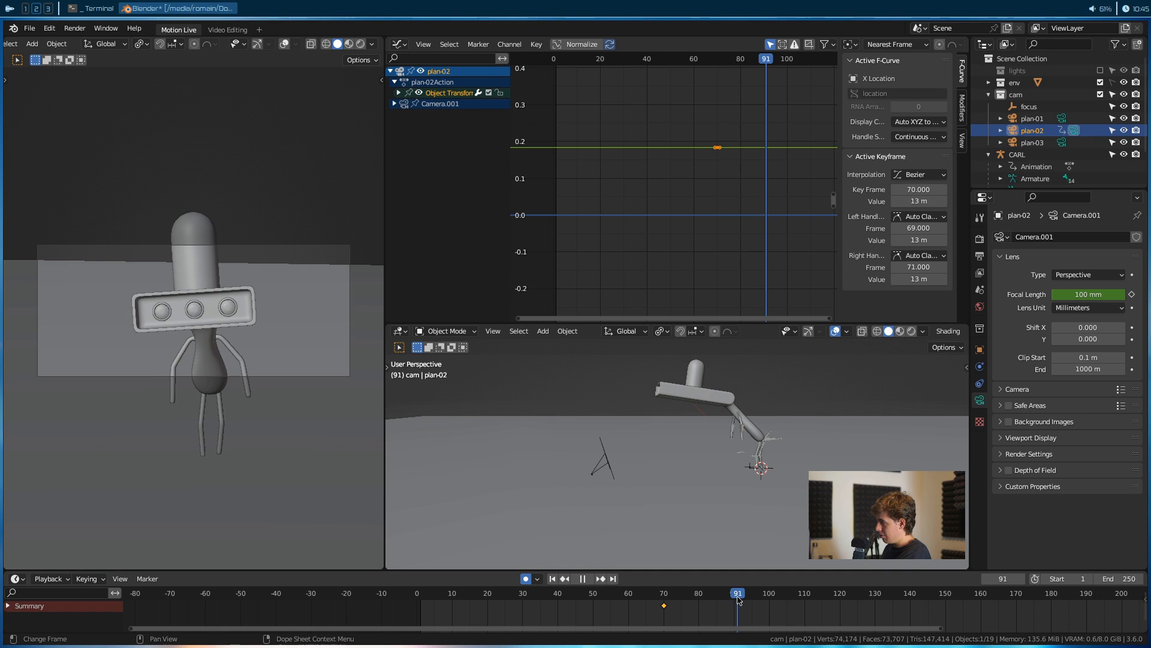
mouse_move(793, 595)
left_mouse_down()
mouse_move(836, 601)
mouse_move(768, 605)
mouse_move(785, 607)
left_mouse_up()
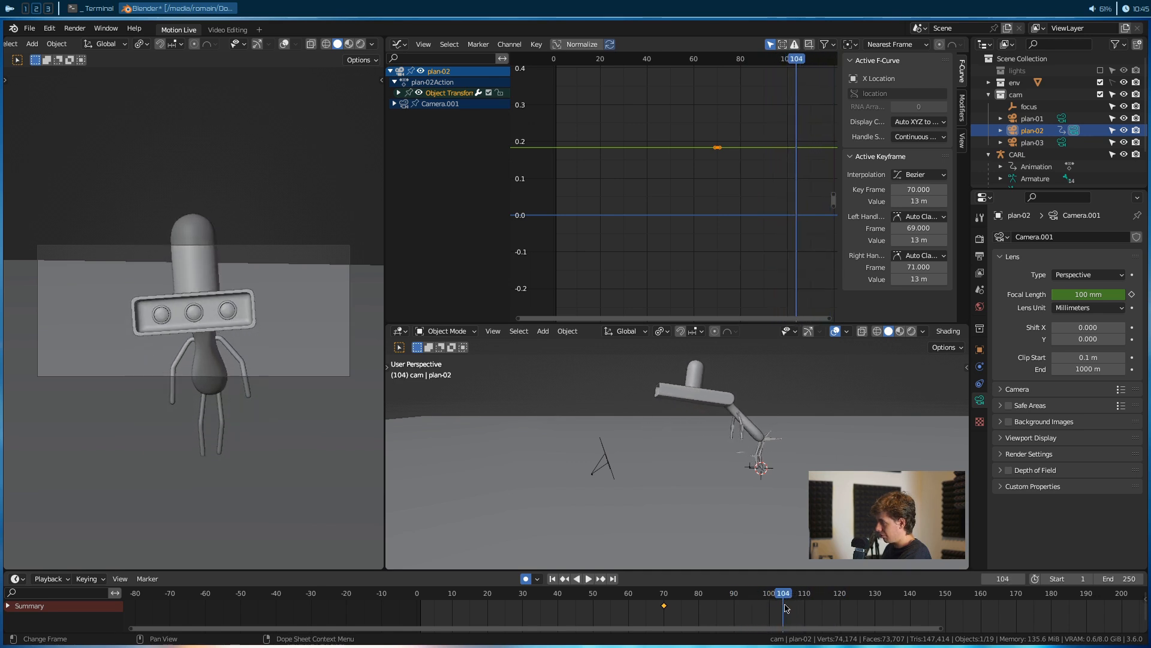
key("g")
key("z")
key("z")
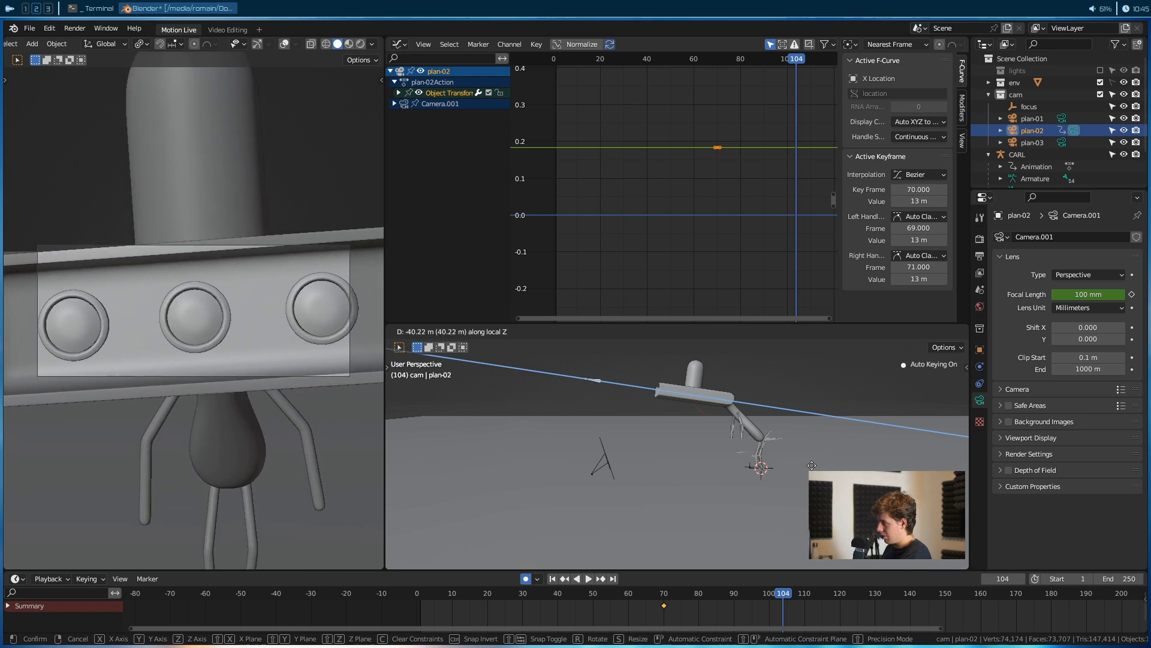
left_click(868, 470)
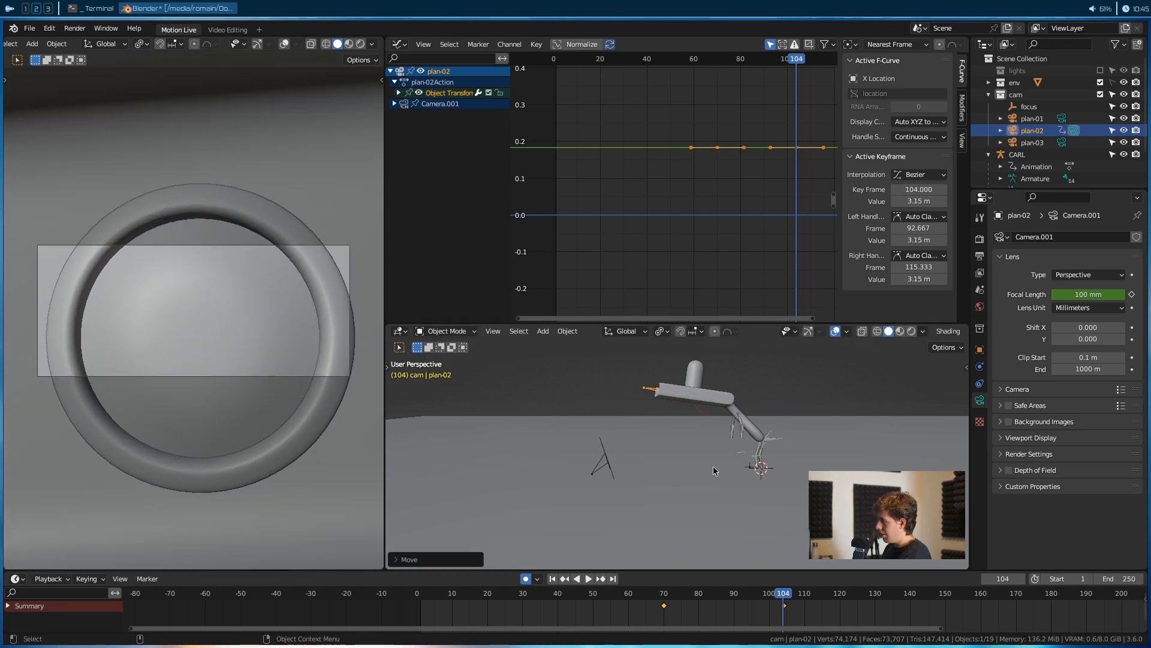
left_click_drag(1088, 294, 1041, 294)
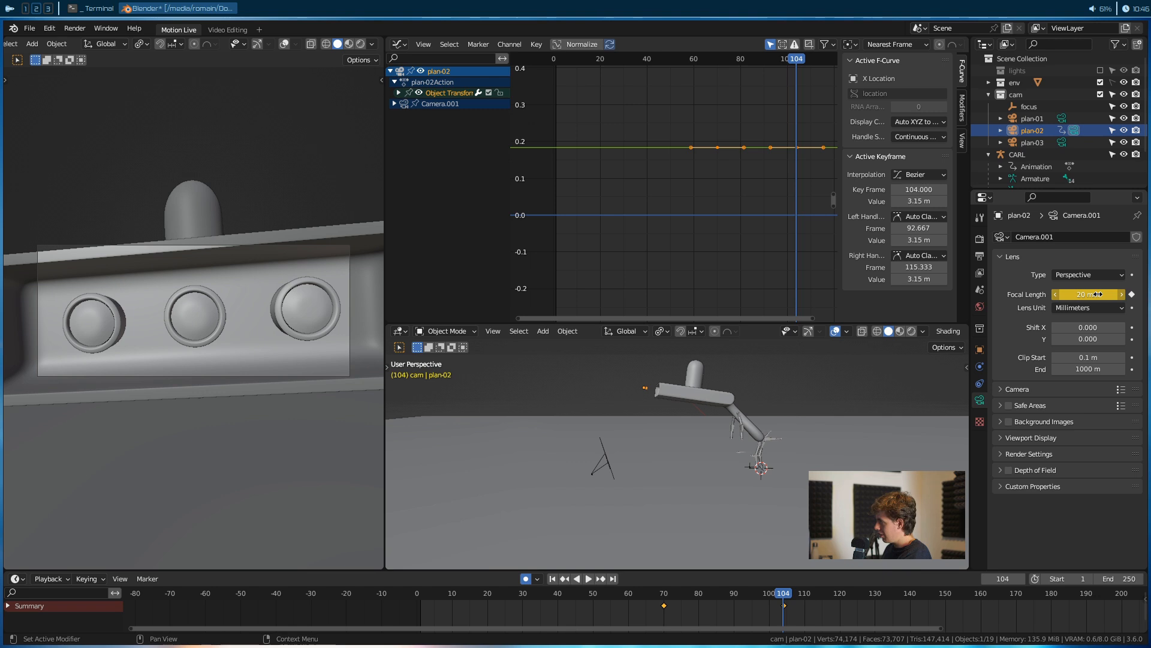
Play the plan-02 camera move several times from around frames 53 to 104 and examine the dolly zoom in the camera view
key("ctrl+shift+space")
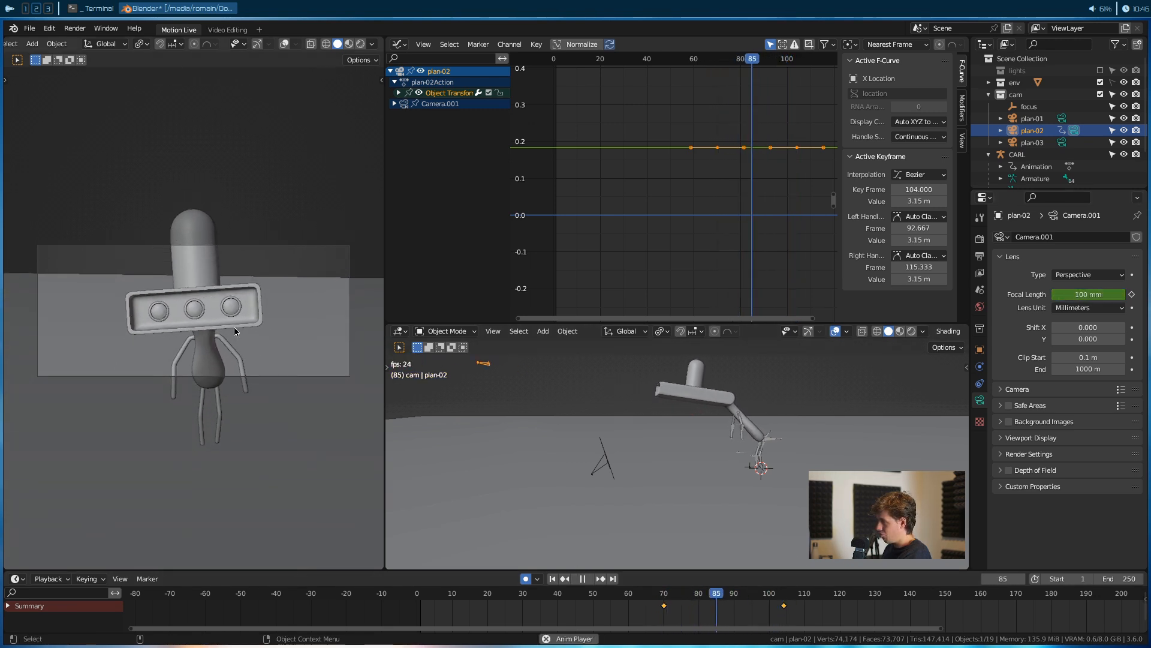
key("space")
left_click_drag(802, 604, 646, 609)
key("space")
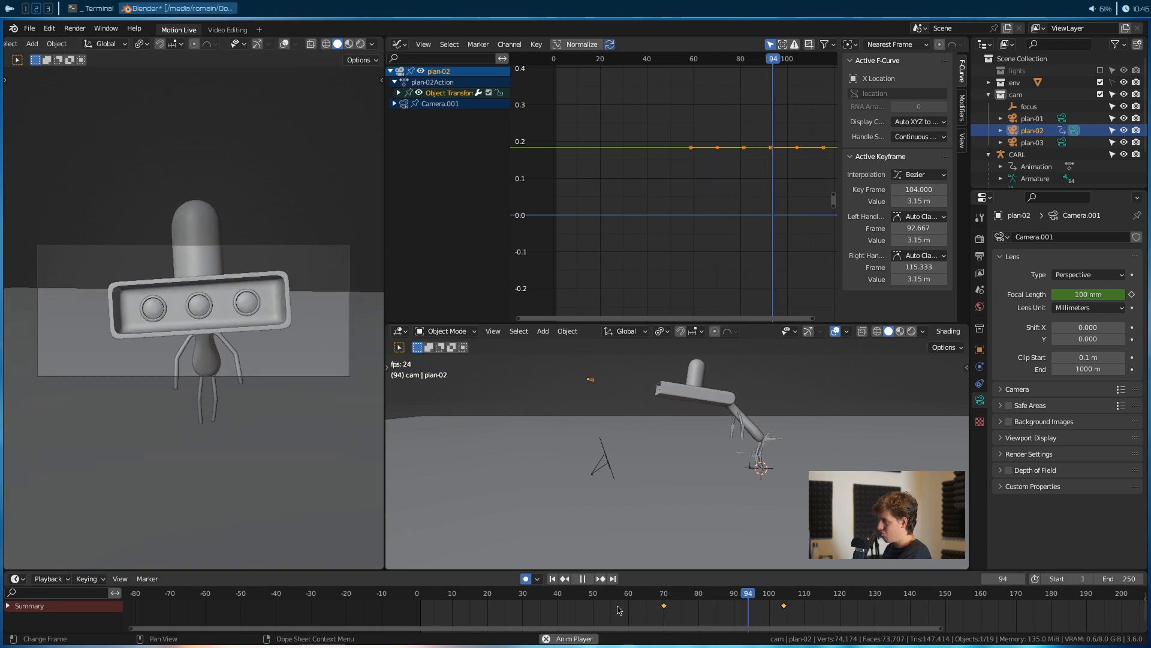
key("space")
left_click_drag(822, 606, 675, 608)
key("space")
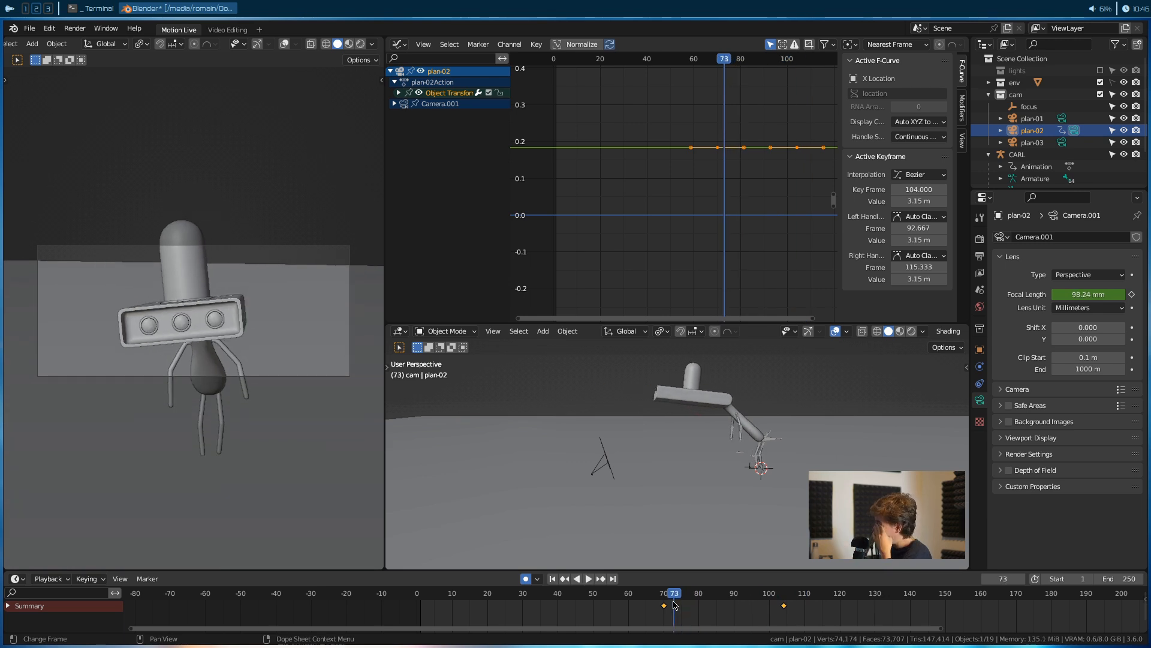
left_click_drag(676, 599, 597, 599)
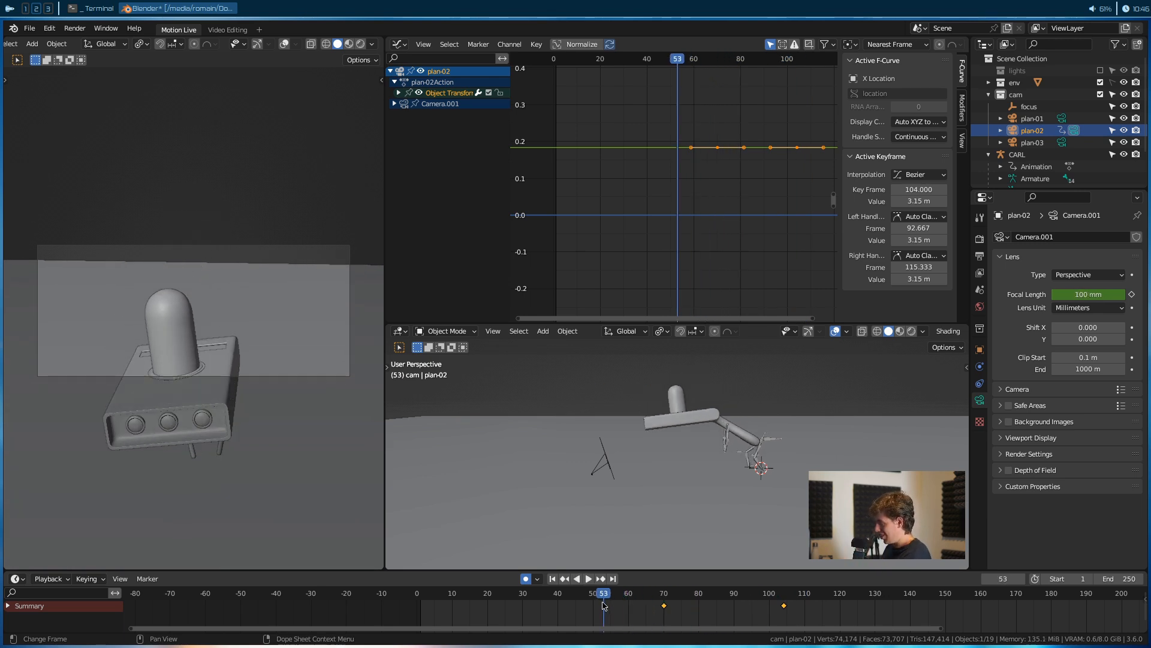
key("space")
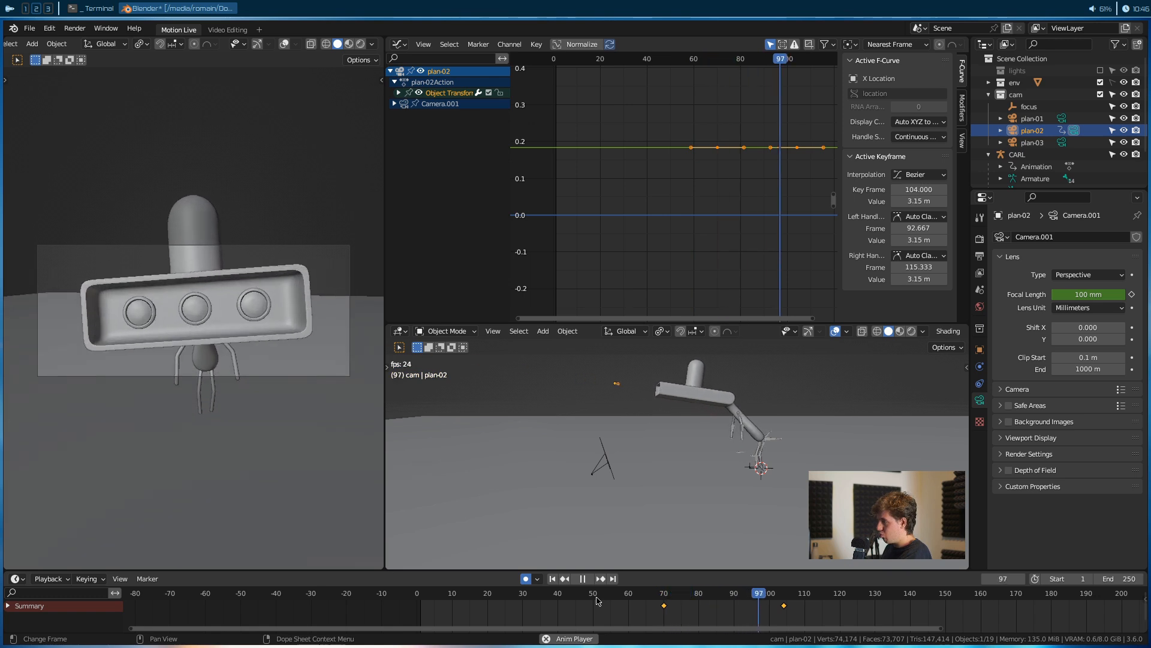
key("space")
left_click_drag(806, 592, 757, 628)
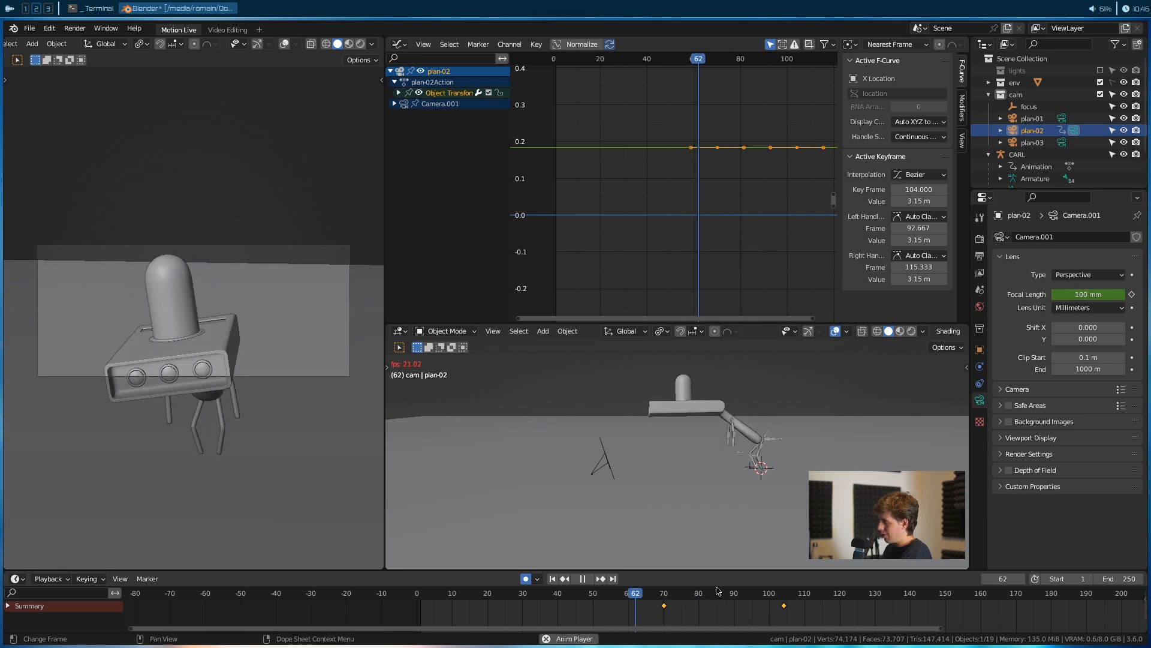
key("space")
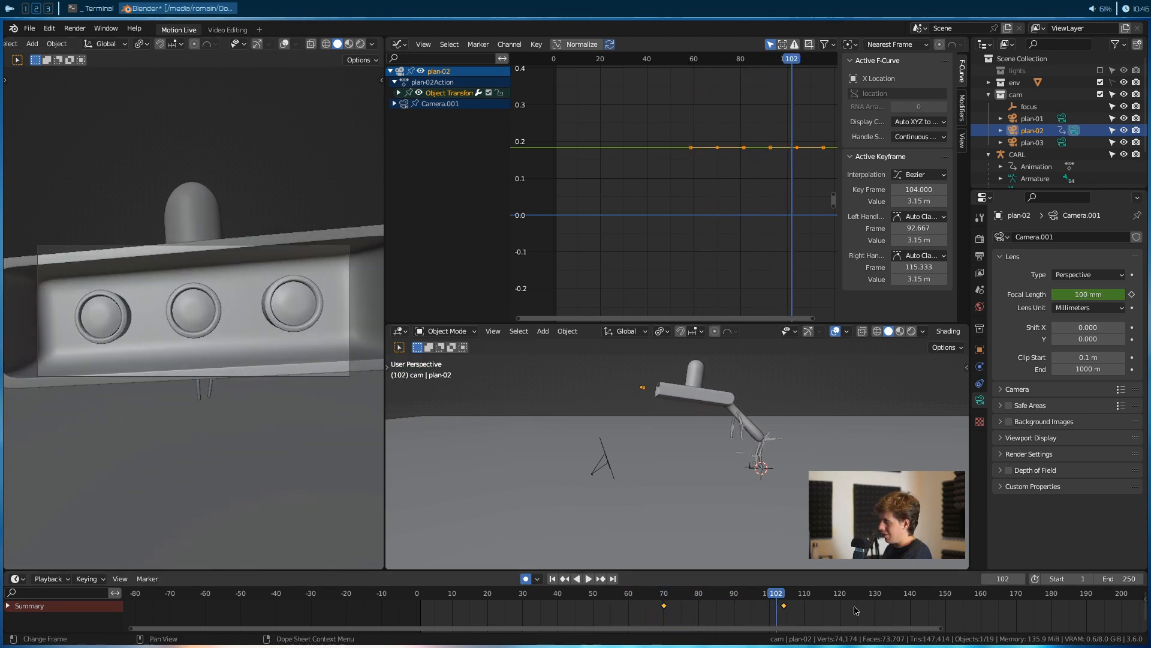
In Pose Mode at frame 89, rotate the CARL armature's left and right arm bones and the right elbow
key("shift+ctrl+space")
middle_click_drag(762, 543, 784, 475)
left_click(677, 408)
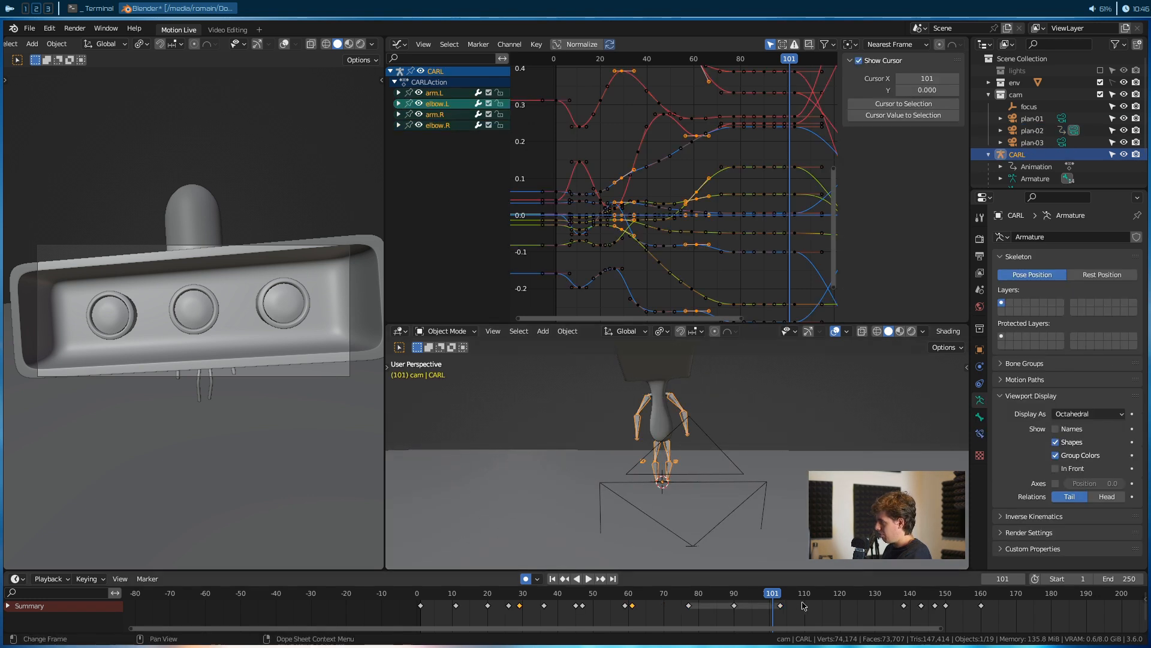
key("shift+ctrl+space")
key("space")
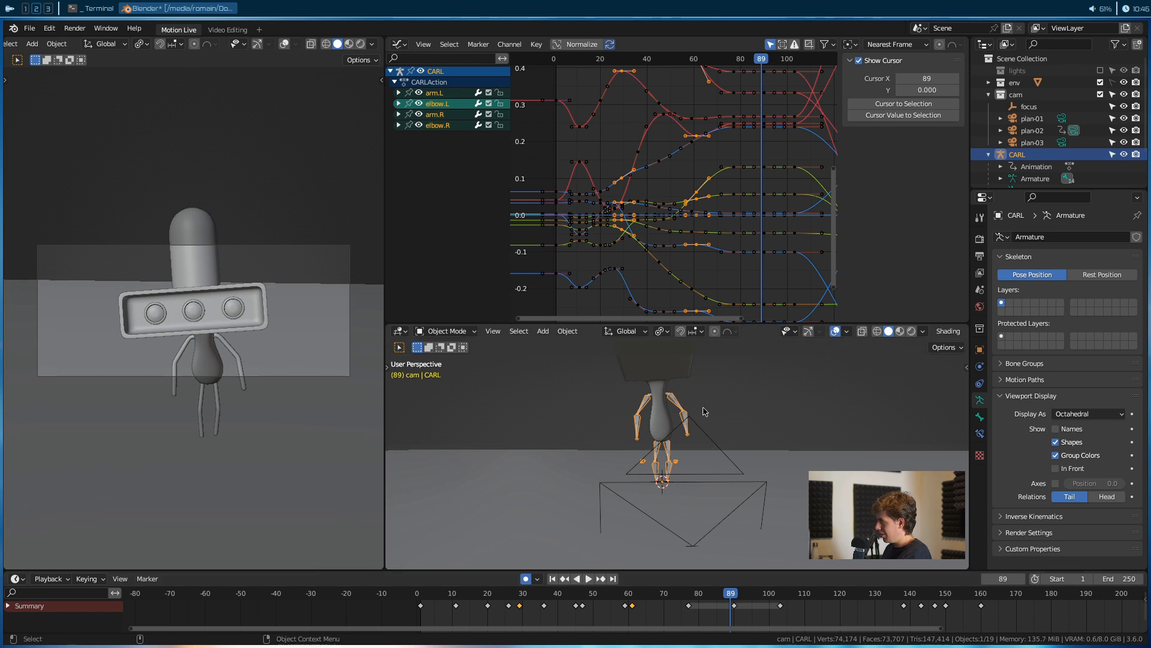
key("ctrl+Tab")
left_click(684, 407)
key("r")
left_click(687, 427)
left_click(641, 404)
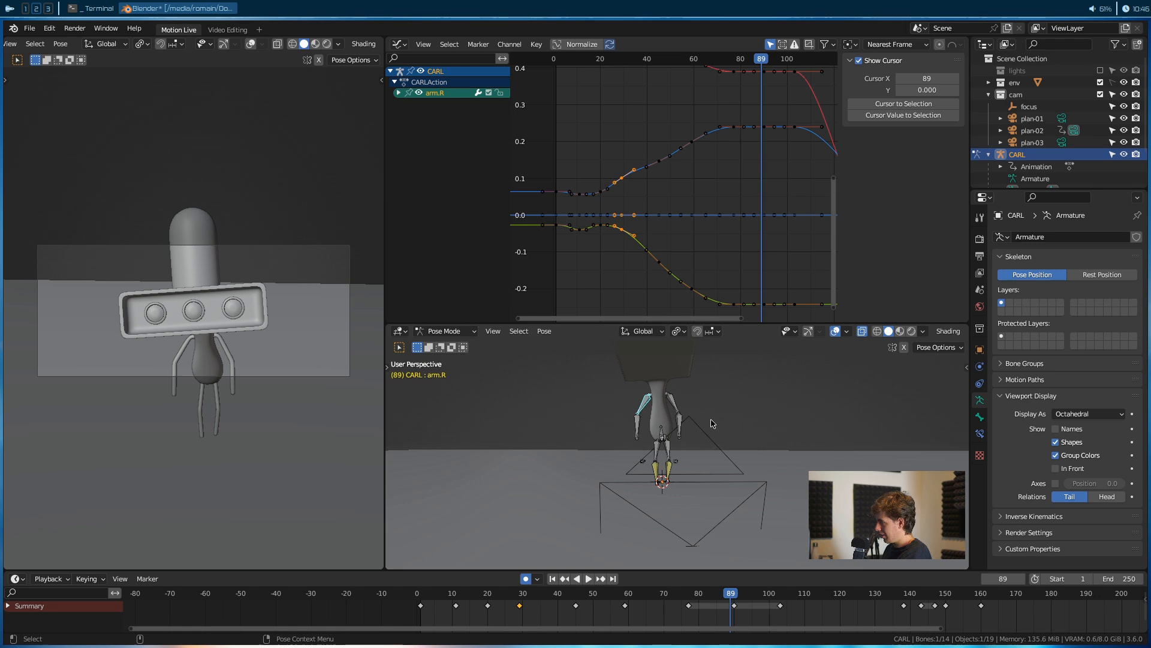
left_click(641, 427)
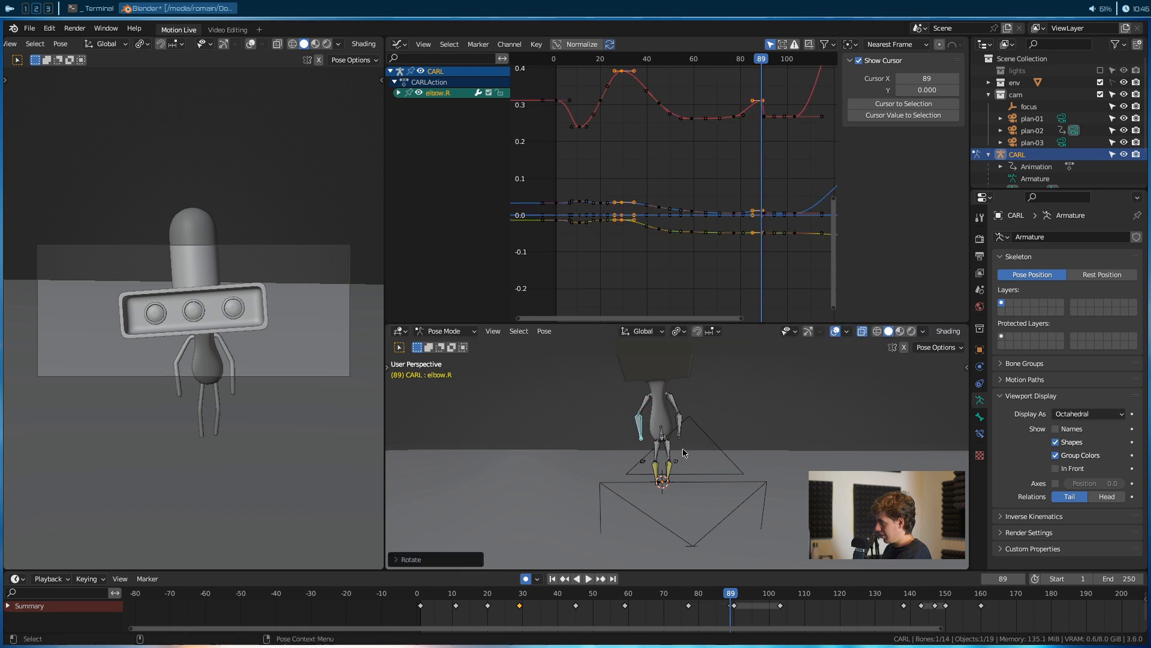
Delete the old keyframes at frame 90 from both arm and elbow bone pairs and play back the arm motion
key("x")
left_click(737, 601)
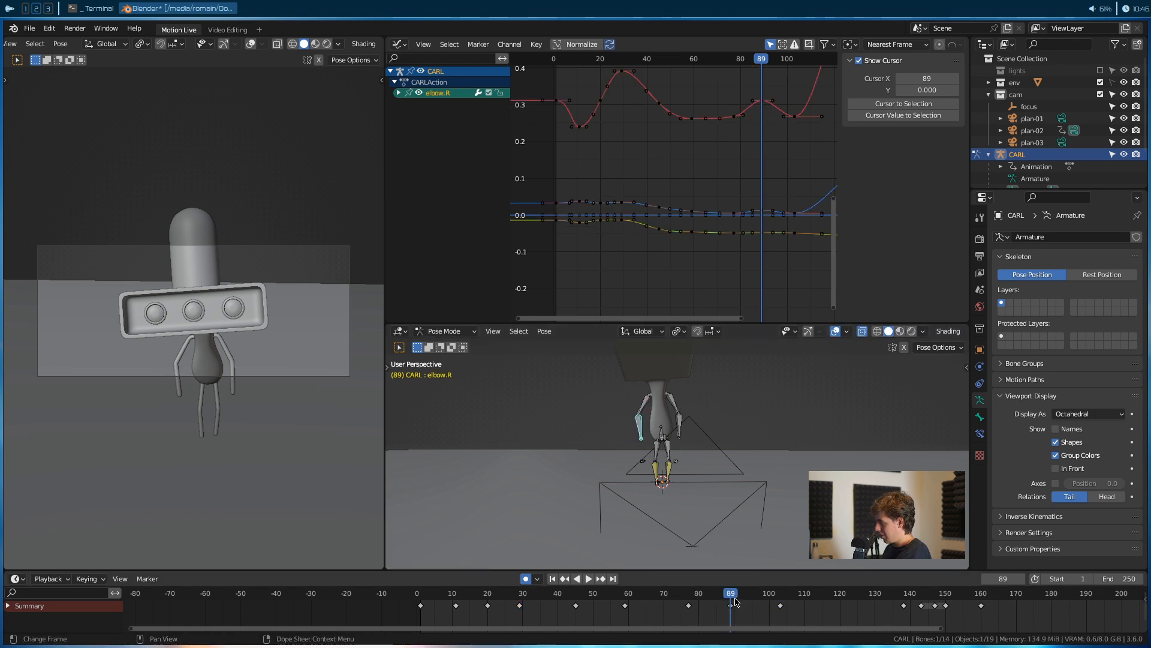
left_click(641, 402)
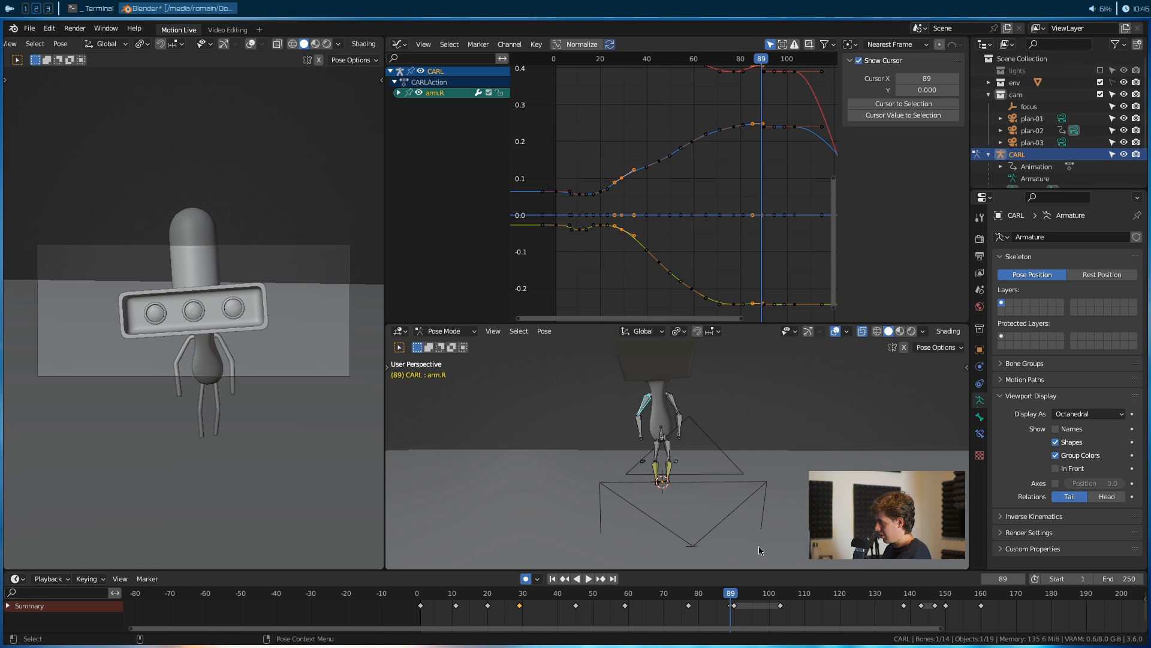
key("x")
left_click(735, 606)
left_click(680, 427)
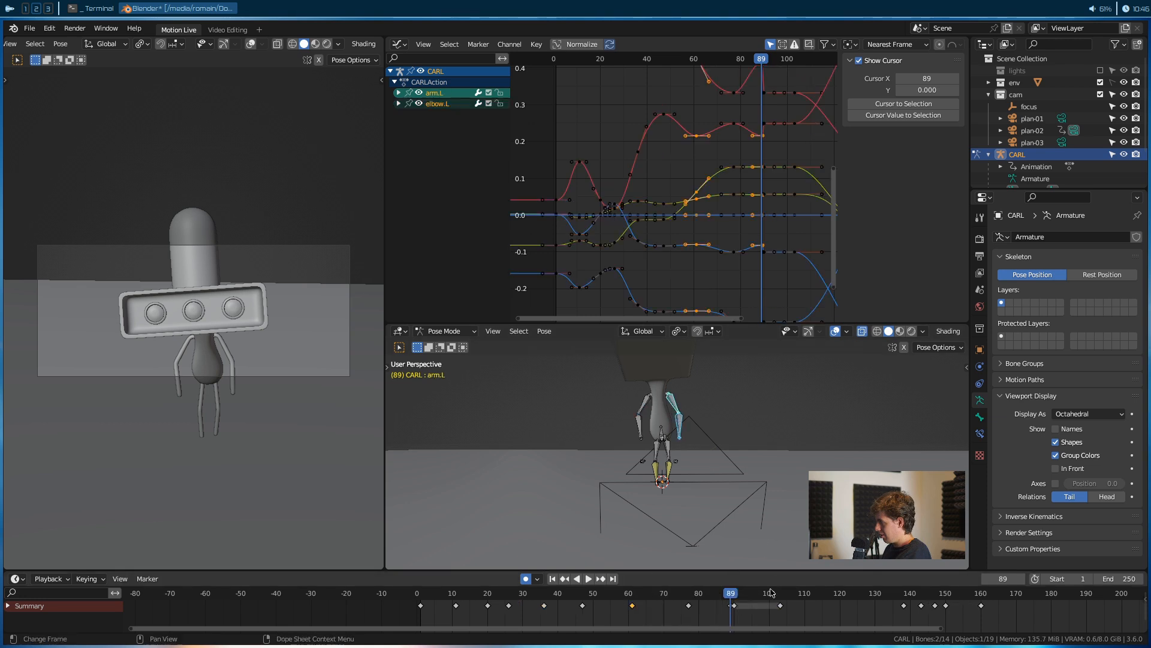
key("x")
left_click(737, 611)
key("space")
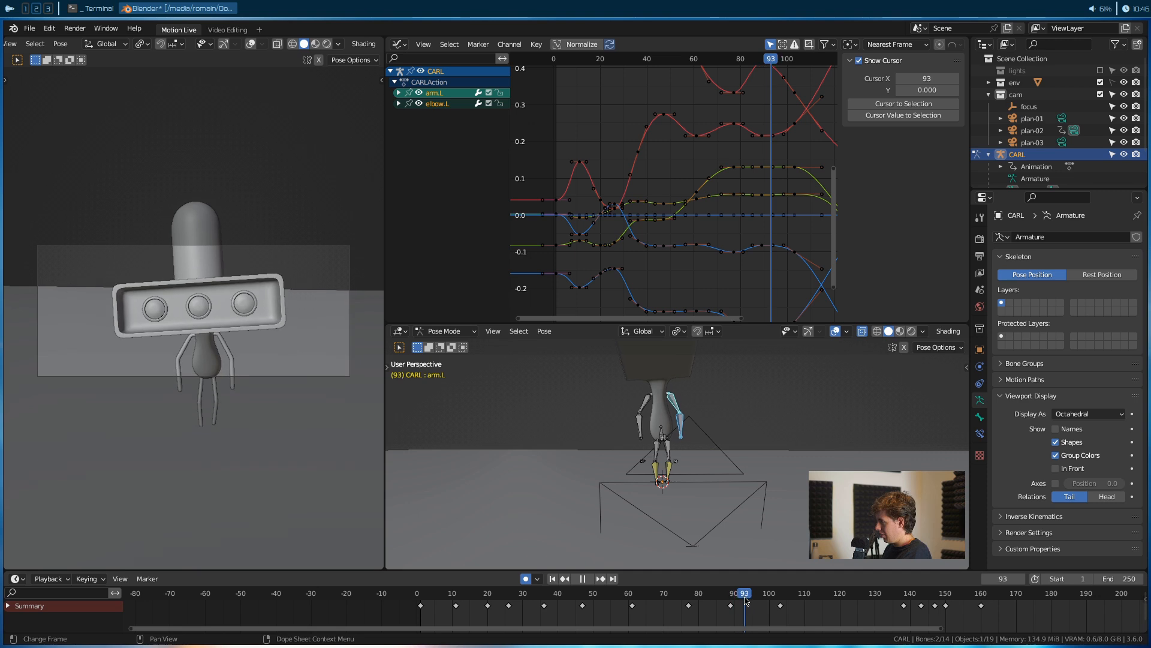
left_click_drag(767, 603, 611, 619)
key("space")
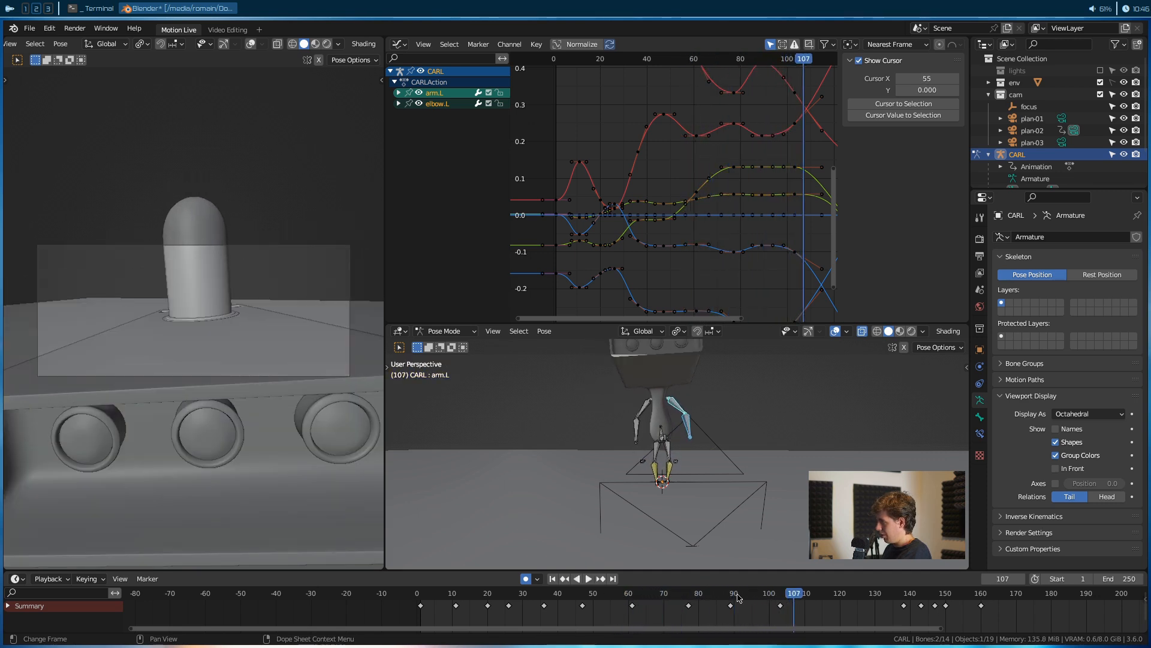
key("Escape")
Shift the arm.R and elbow.R keyframes from frame 89 to about frame 92 and play the animation from frame 75
left_click(637, 423)
left_click(644, 409, "shift")
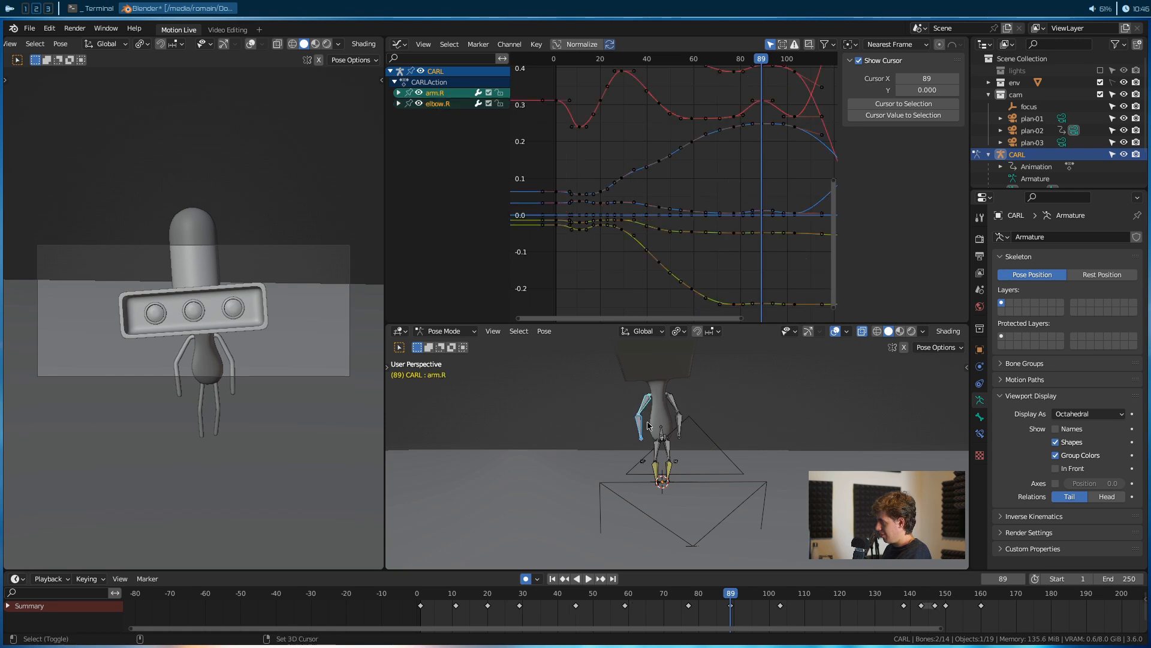
left_click_drag(724, 607, 722, 606)
key("g")
left_click(764, 620)
left_click(762, 617)
left_click(681, 598)
key("space")
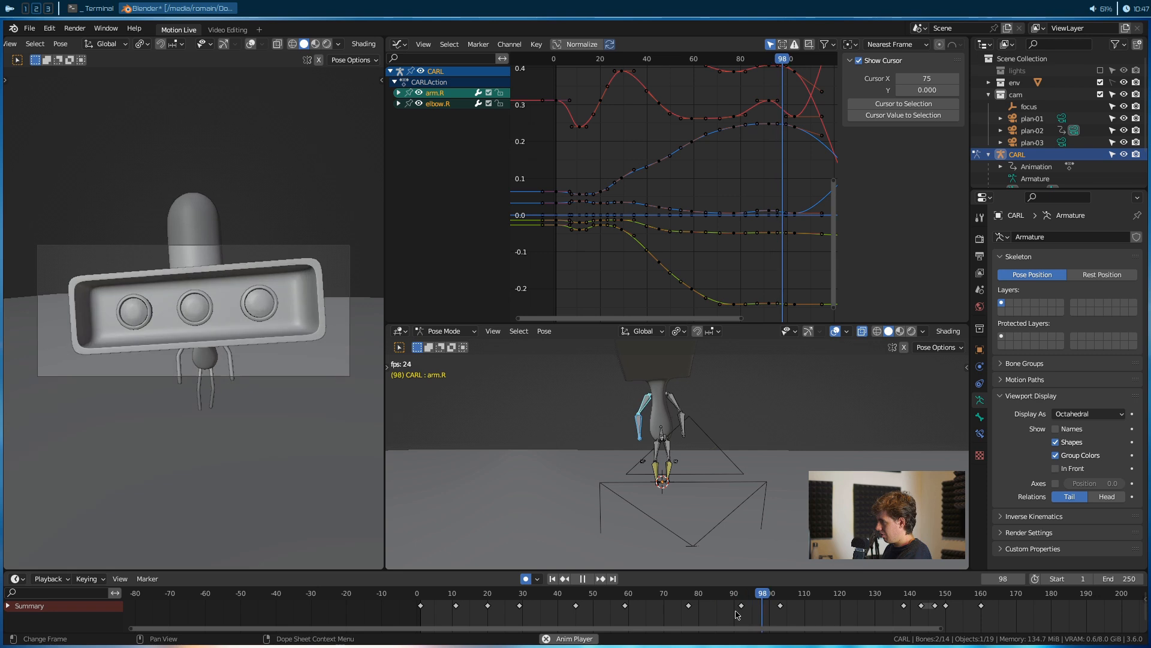
key("space")
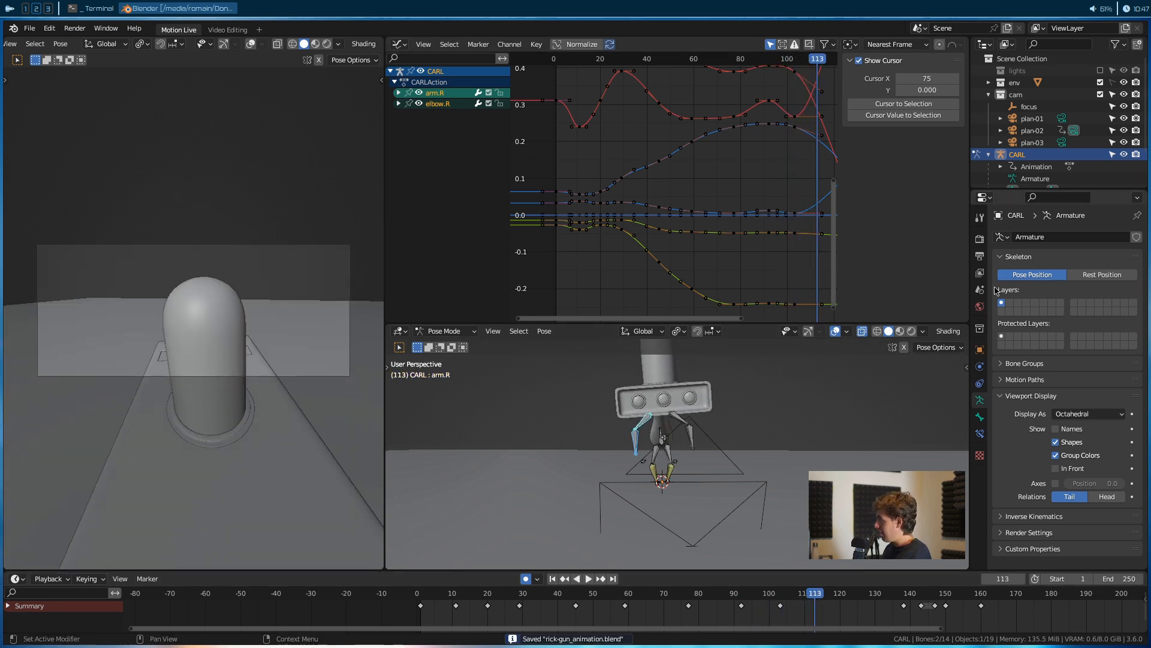
Make plan-03 the scene's active camera and go to frame 111
left_click(979, 291)
left_click(1092, 253)
left_click(1079, 298)
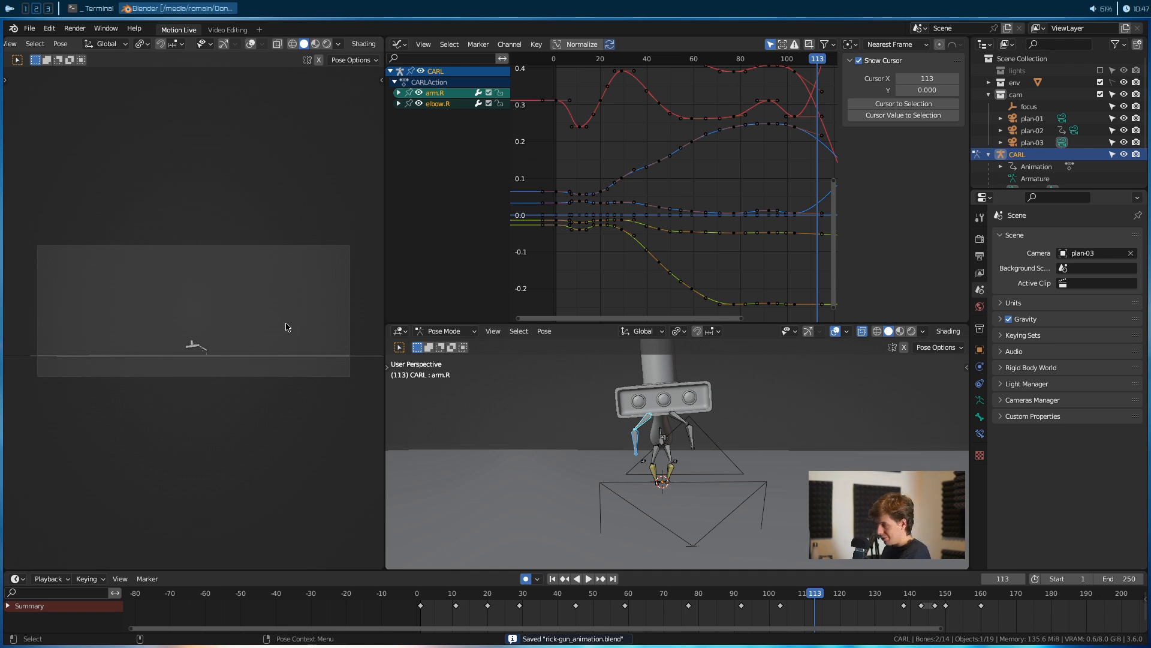
scroll(788, 627, "down", 3)
middle_click_drag(791, 610, 656, 608)
mouse_move(639, 600)
left_mouse_down()
mouse_move(557, 607)
mouse_move(638, 618)
left_mouse_up()
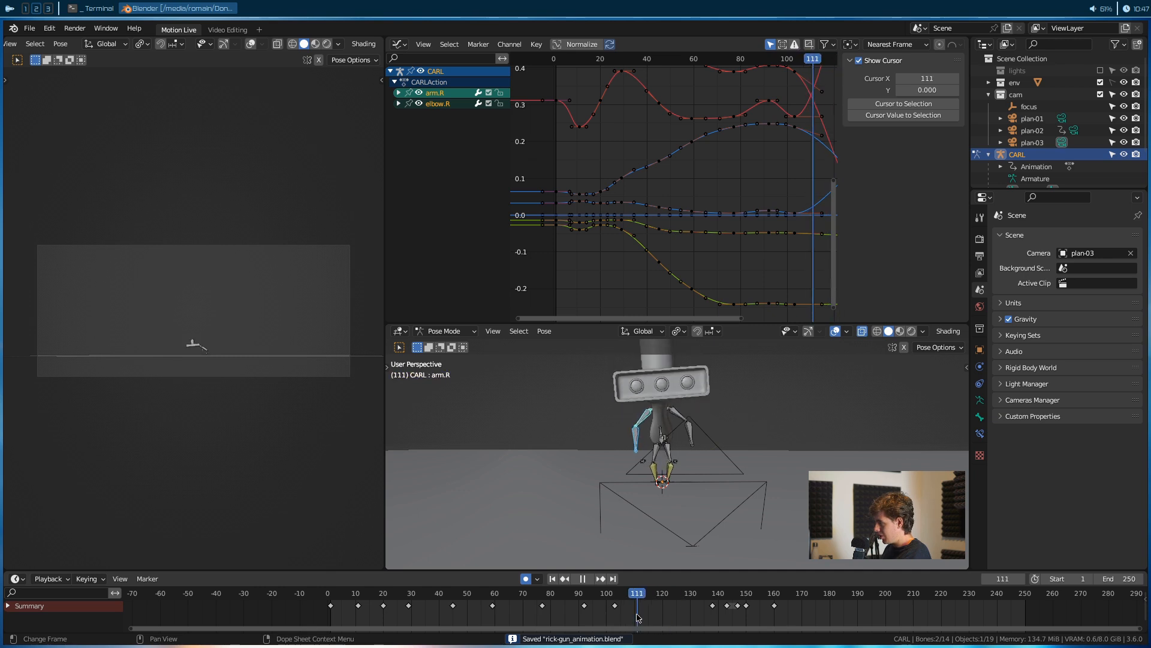
Lengthen the curve handles of the arm.R and elbow.R keyframes at frame 103 along X
scroll(746, 270, "down", 5)
middle_click_drag(747, 258, 616, 256)
middle_click_drag(619, 214, 664, 235, "ctrl")
middle_click_drag(664, 235, 786, 248)
left_click(683, 214)
left_click_drag(678, 116, 731, 266)
left_click_drag(653, 114, 621, 282)
key("s")
key("x")
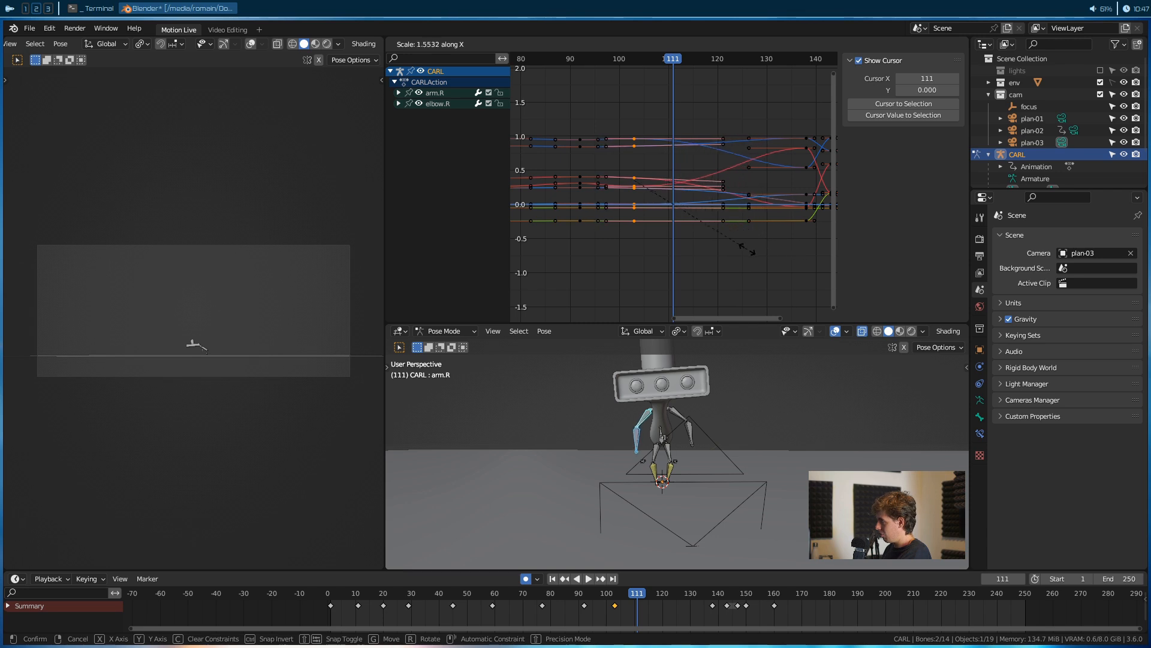
left_click(753, 245)
Select all CARL bones, scale their keyframe handles at frame 103 along X, and play back the motion
key("a")
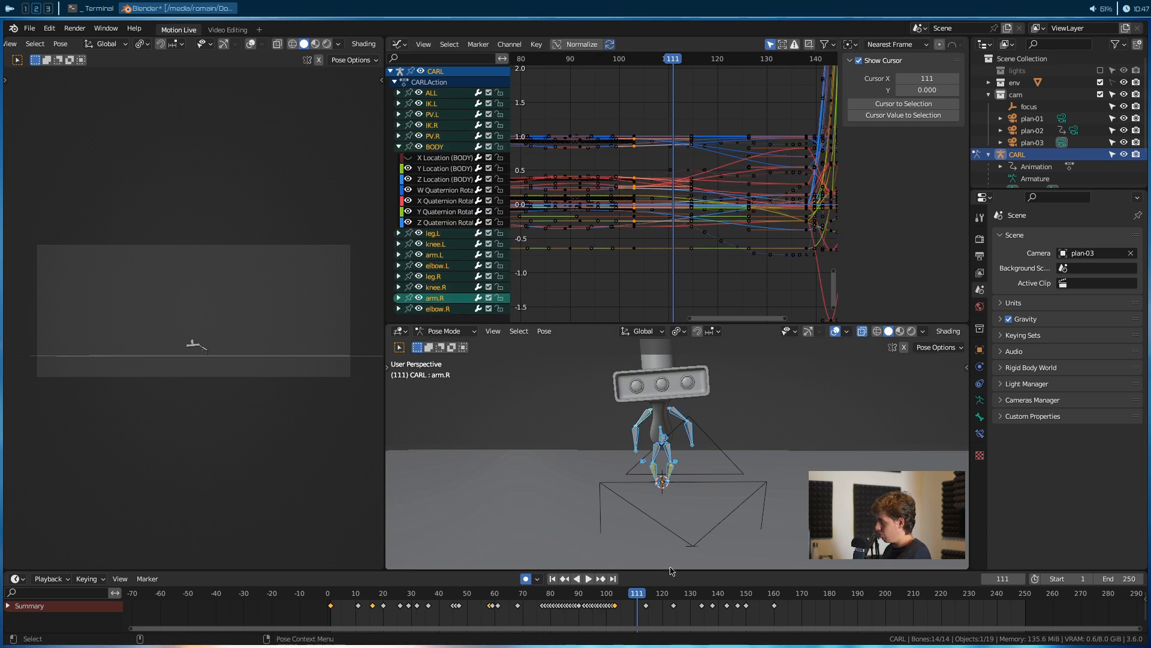
key("space")
left_click(618, 596)
left_click_drag(659, 279, 624, 122)
key("s")
key("x")
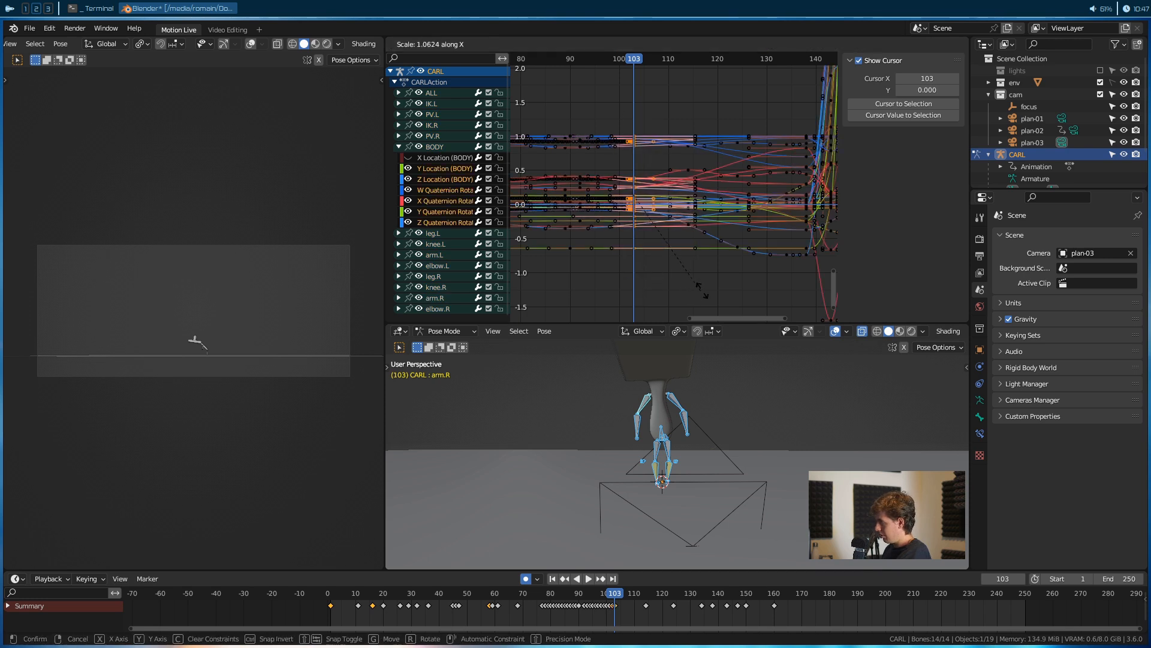
left_click(775, 307)
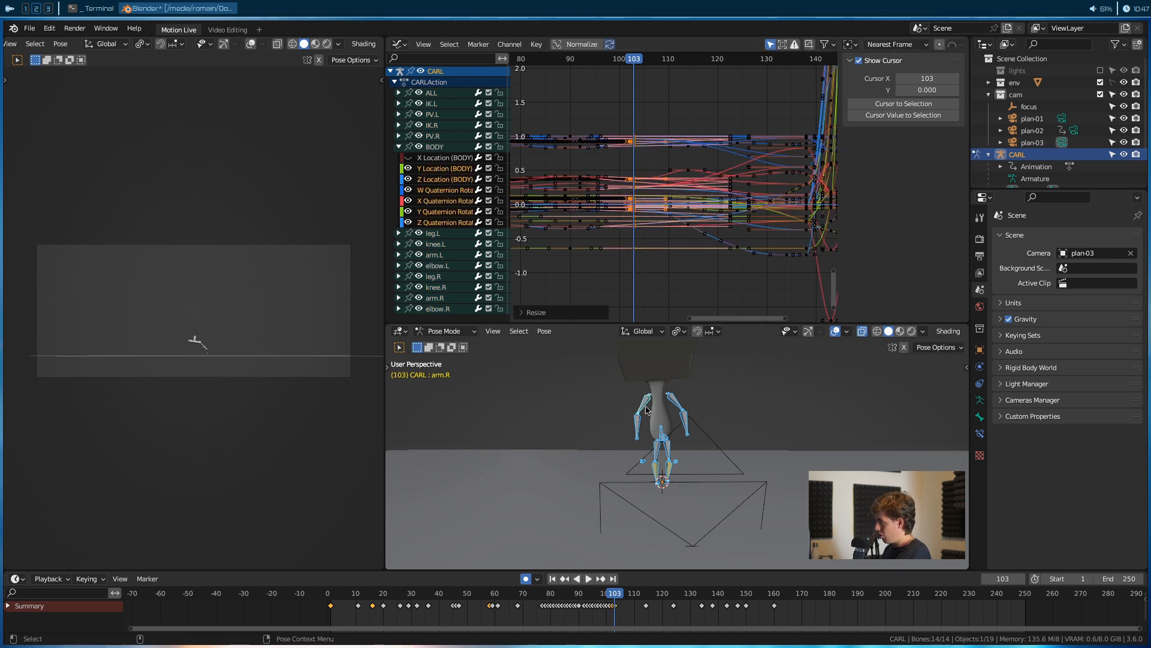
key("space")
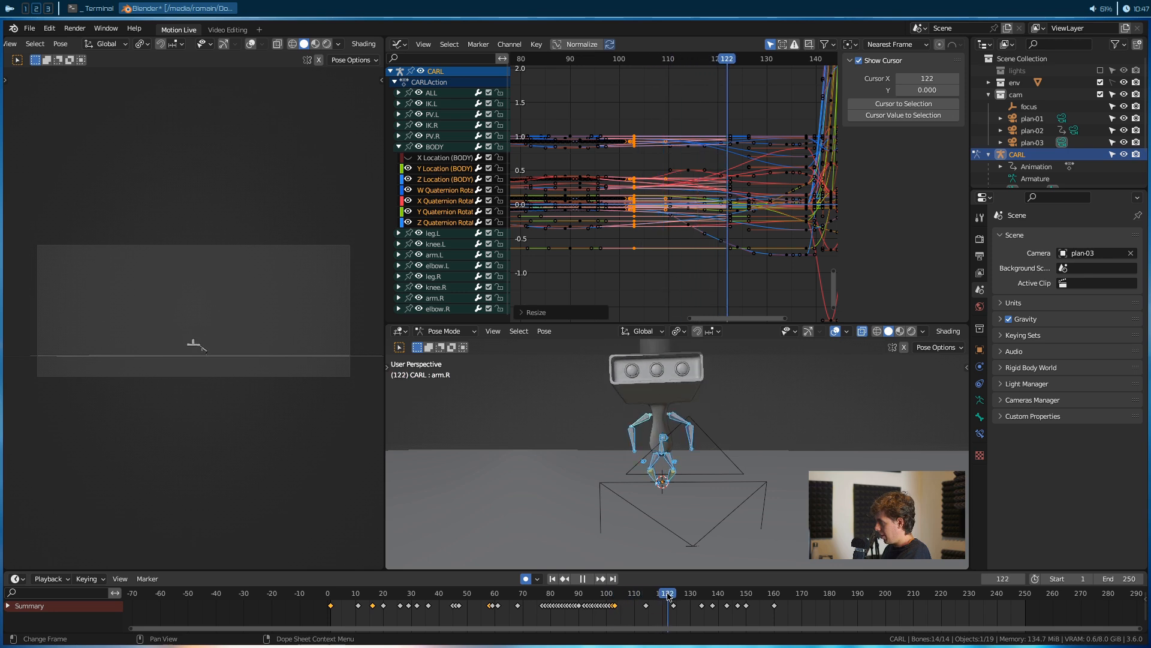
Raise BODY's X Quaternion Rotation keyframe at frame 114 to 0.443 and widen its handles along X
left_click(623, 593)
mouse_move(622, 596)
left_mouse_down()
mouse_move(687, 596)
mouse_move(645, 596)
left_mouse_up()
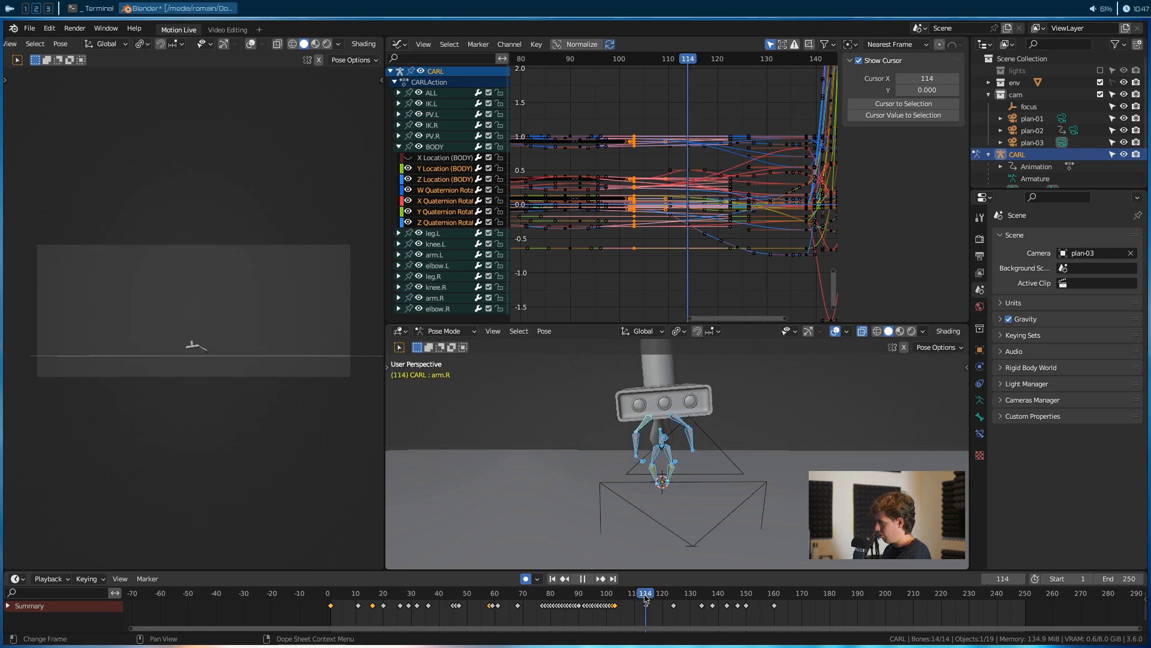
left_click(690, 171)
key("g")
key("y")
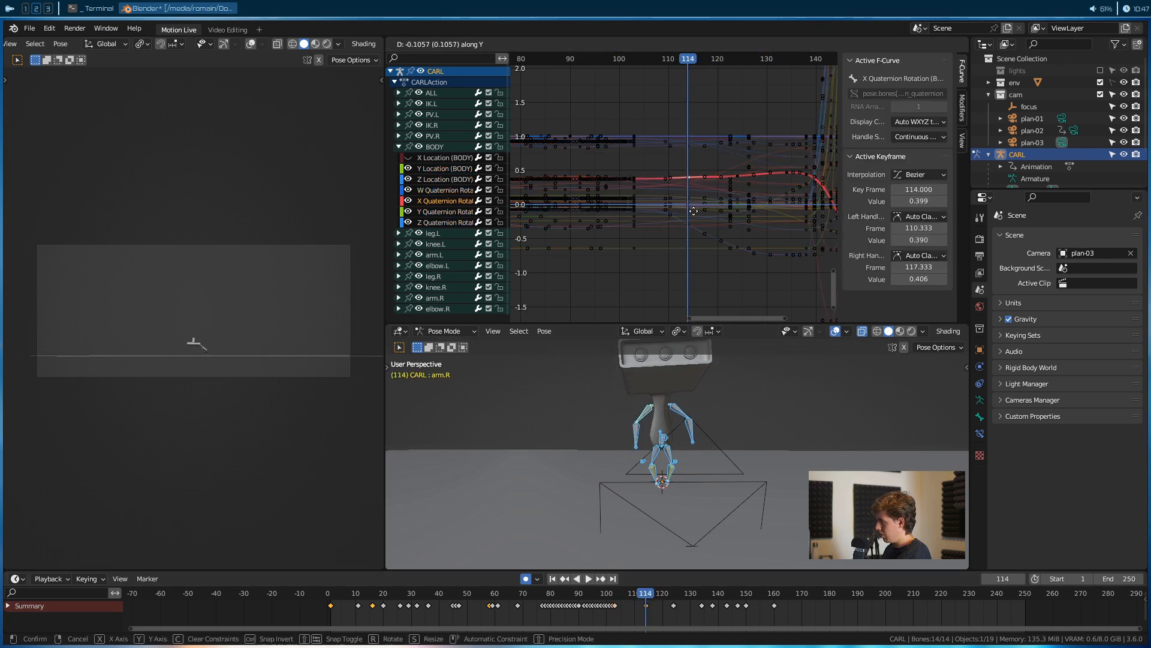
left_click(692, 188)
left_click_drag(642, 593, 643, 593)
key("x")
key("s")
key("x")
left_click(687, 252)
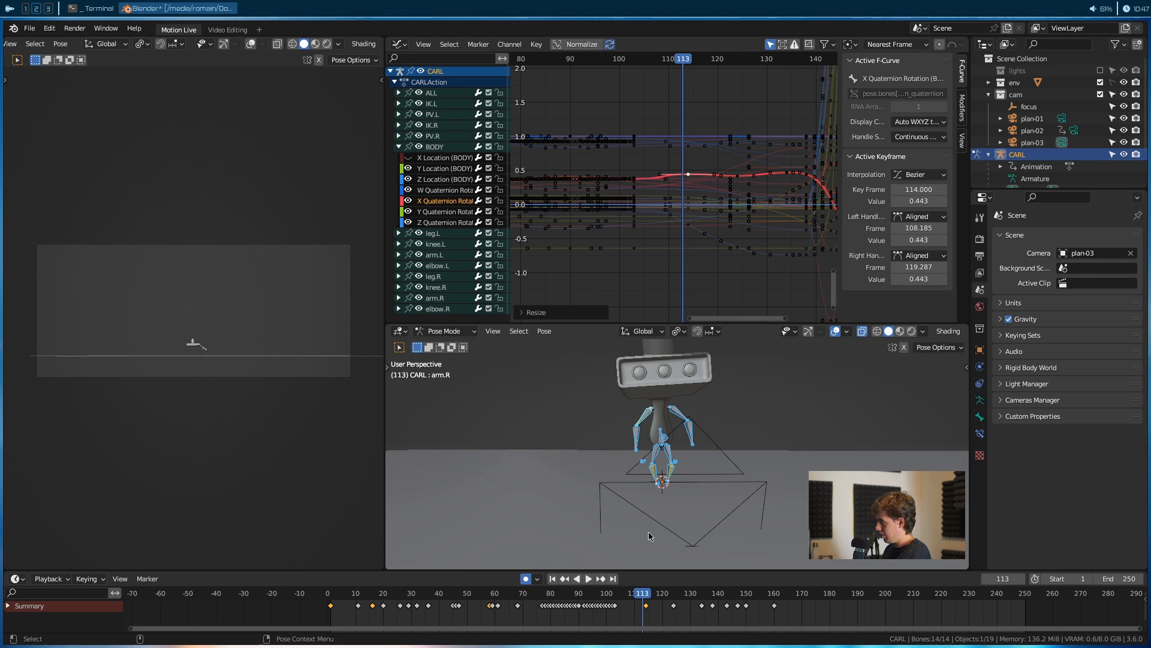
Play back and scrub the animation between about frames 95 and 120 to check the body motion
left_click(635, 606)
left_click(606, 594)
key("space")
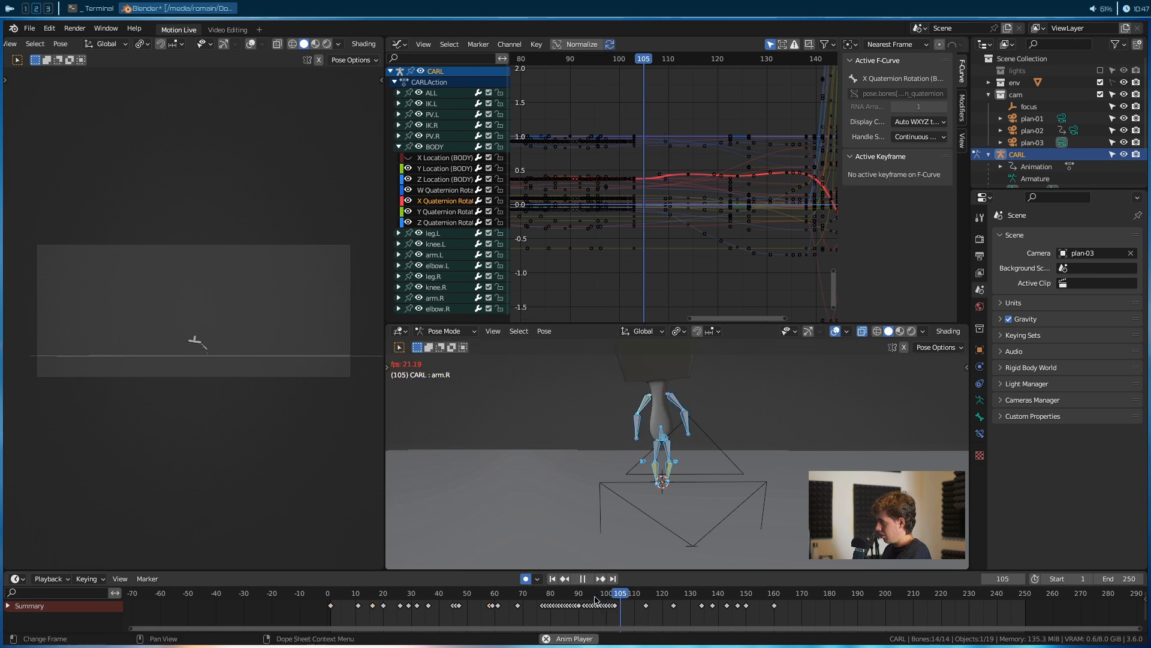
key("space")
left_click_drag(621, 602, 618, 603)
left_click_drag(628, 593, 579, 593)
key("space")
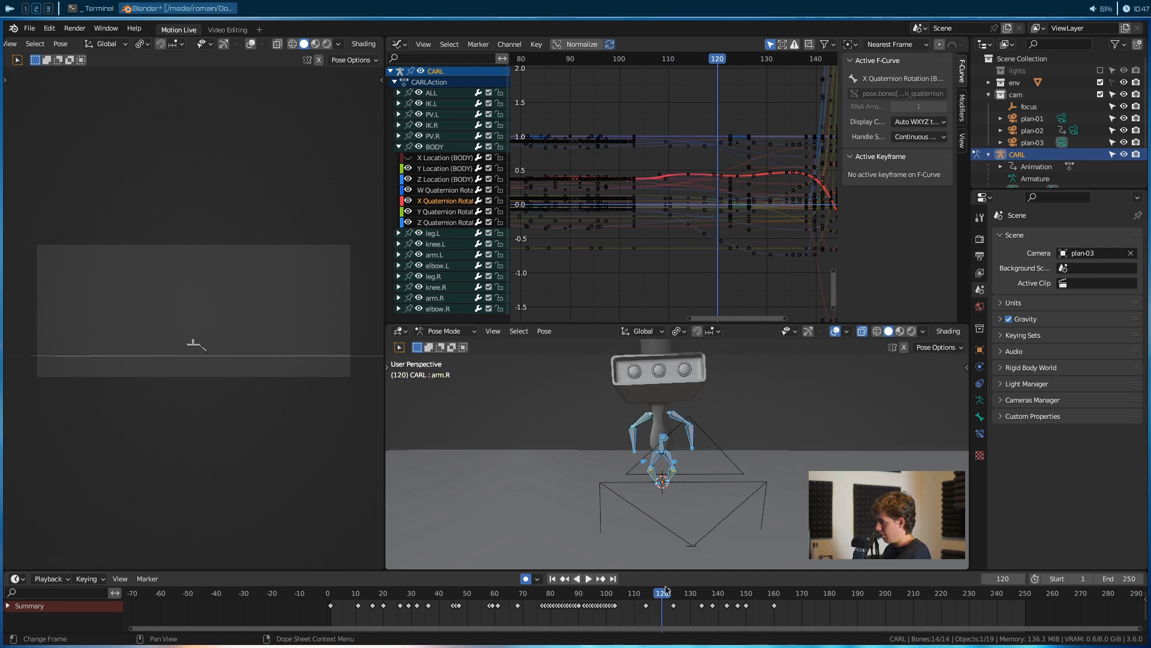
left_click(622, 594)
key("space")
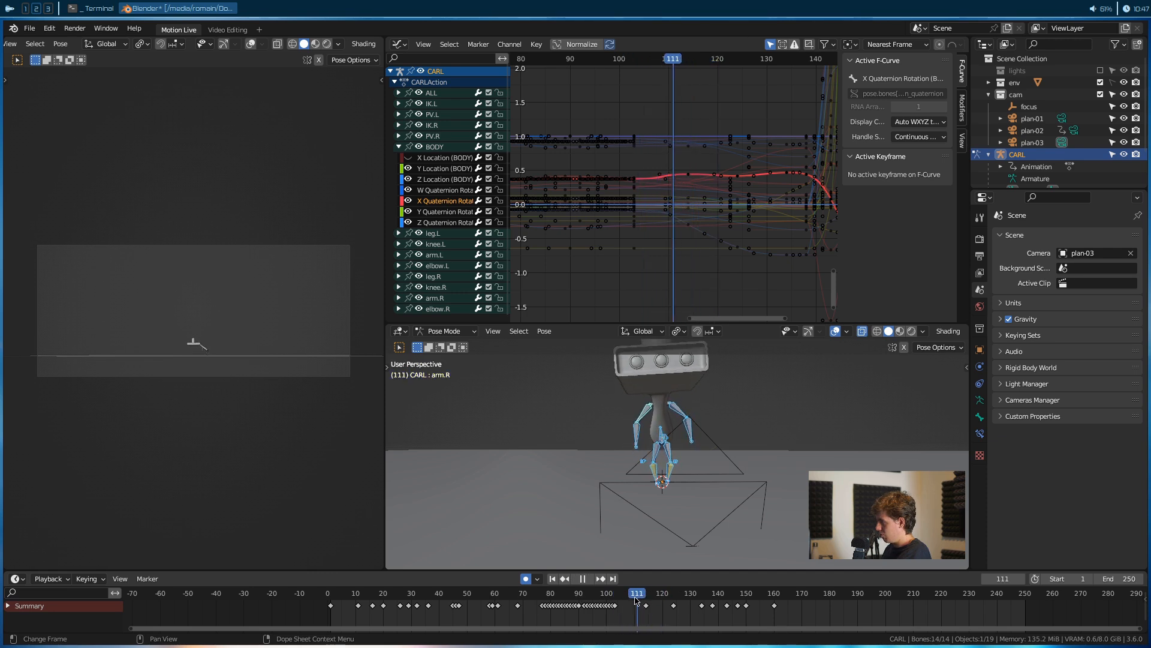
key("space")
Shorten the handles of BODY's X Quaternion Rotation keyframe at frame 103 along X, placing the right handle at frame 107.184
scroll(672, 275, "up", 13)
middle_click_drag(614, 197, 751, 208)
scroll(805, 167, "down", 5)
left_click(795, 171)
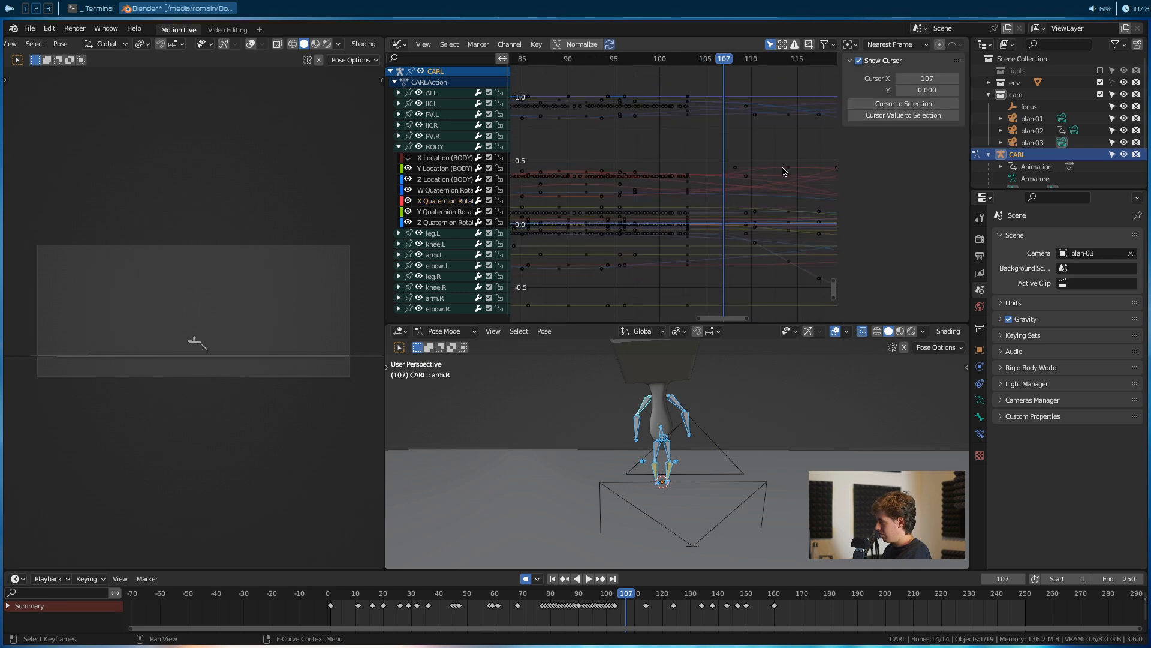
left_click(780, 171)
key("Tab")
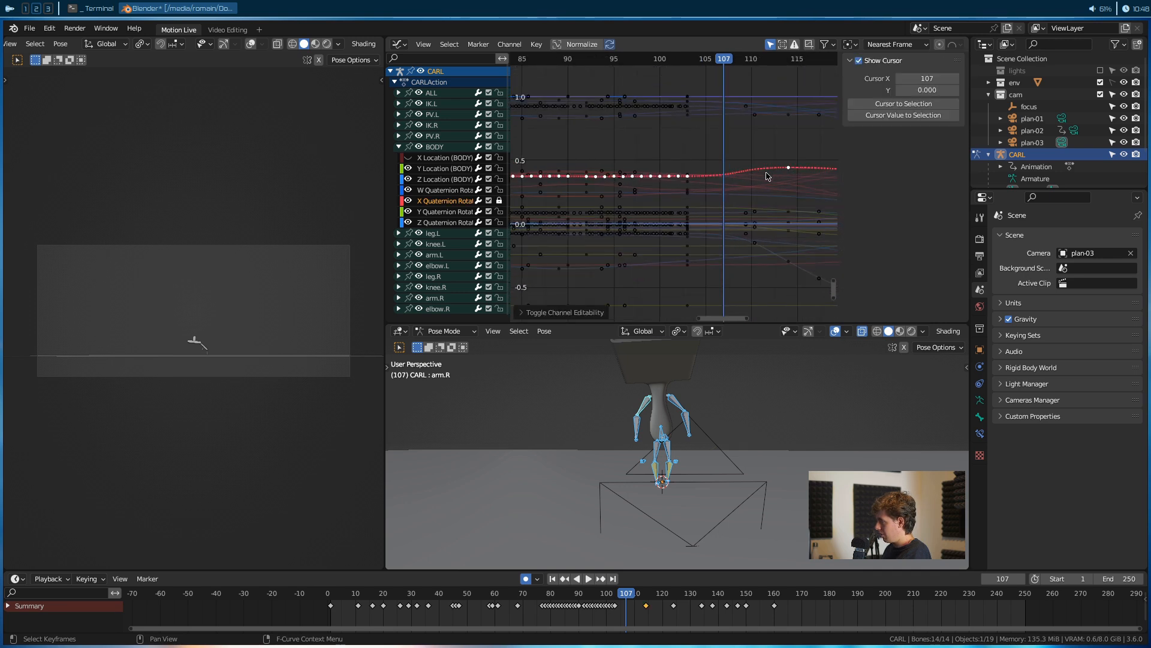
key("Tab")
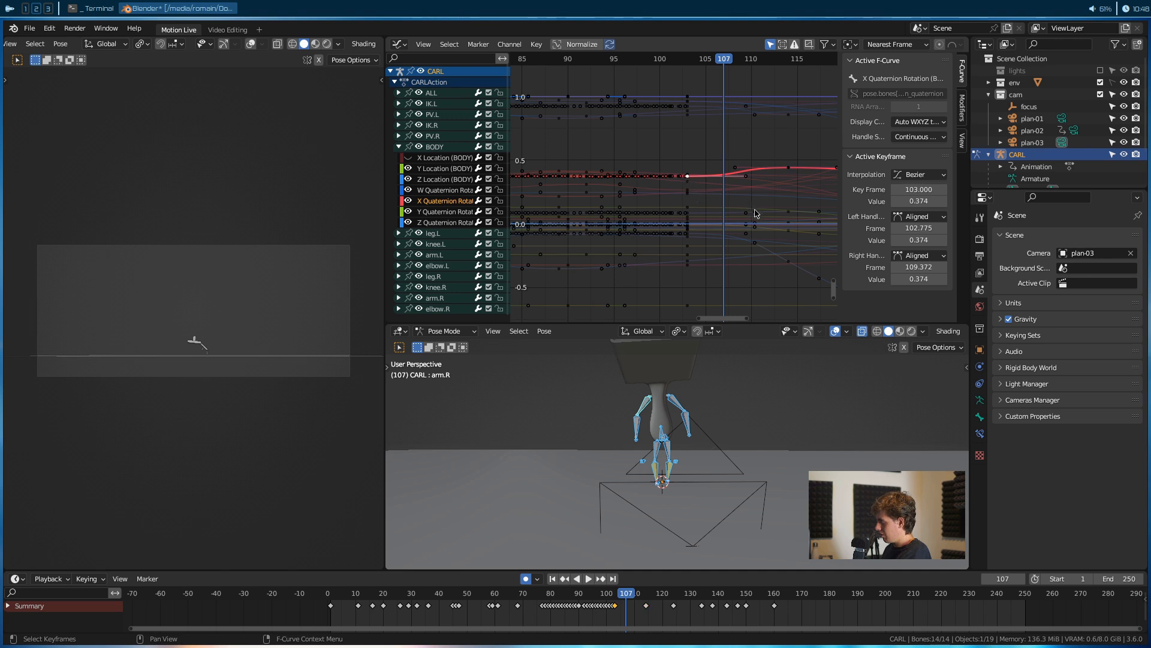
key("s")
key("x")
left_click(747, 218)
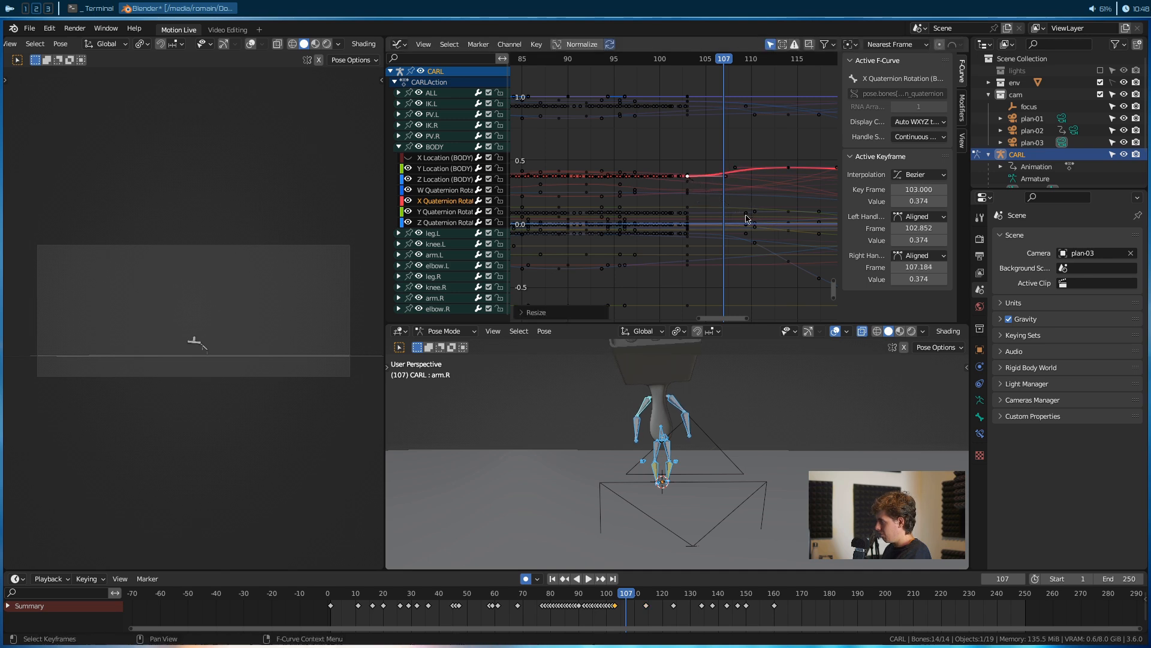
View CARL from the side and rotate the left and right arm bones at frame 114
left_click_drag(621, 593, 648, 593)
middle_click_drag(753, 474, 638, 489)
mouse_move(650, 596)
left_mouse_down()
mouse_move(618, 596)
mouse_move(647, 596)
left_mouse_up()
middle_click_drag(672, 532, 708, 403)
left_click(684, 386)
key("r")
left_click(698, 399)
left_click(702, 401)
key("r")
left_click(702, 420)
Rotate the arm.R and arm.L bones at about frame 124
key("space")
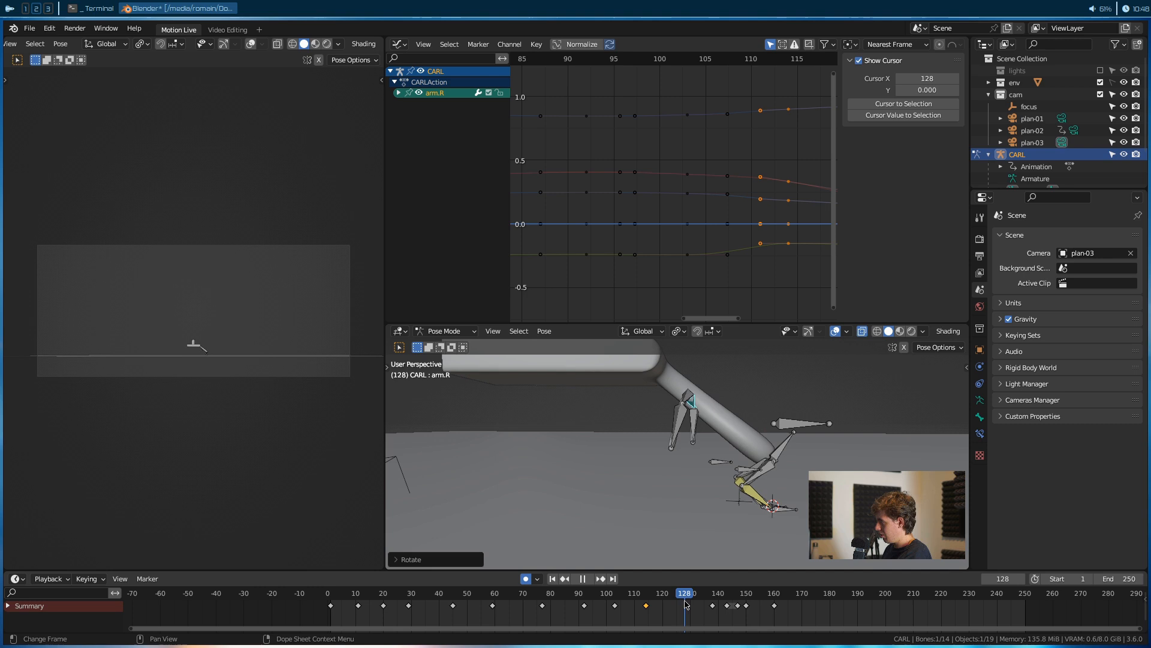
left_click_drag(686, 604, 674, 605)
key("space")
key("r")
left_click(714, 417)
left_click(690, 394)
key("r")
left_click(729, 407)
Shift the arm.L keyframes to frames 116 and 126 and play back the arm motion
key("space")
left_click_drag(681, 597, 653, 604)
left_click(678, 606)
key("space")
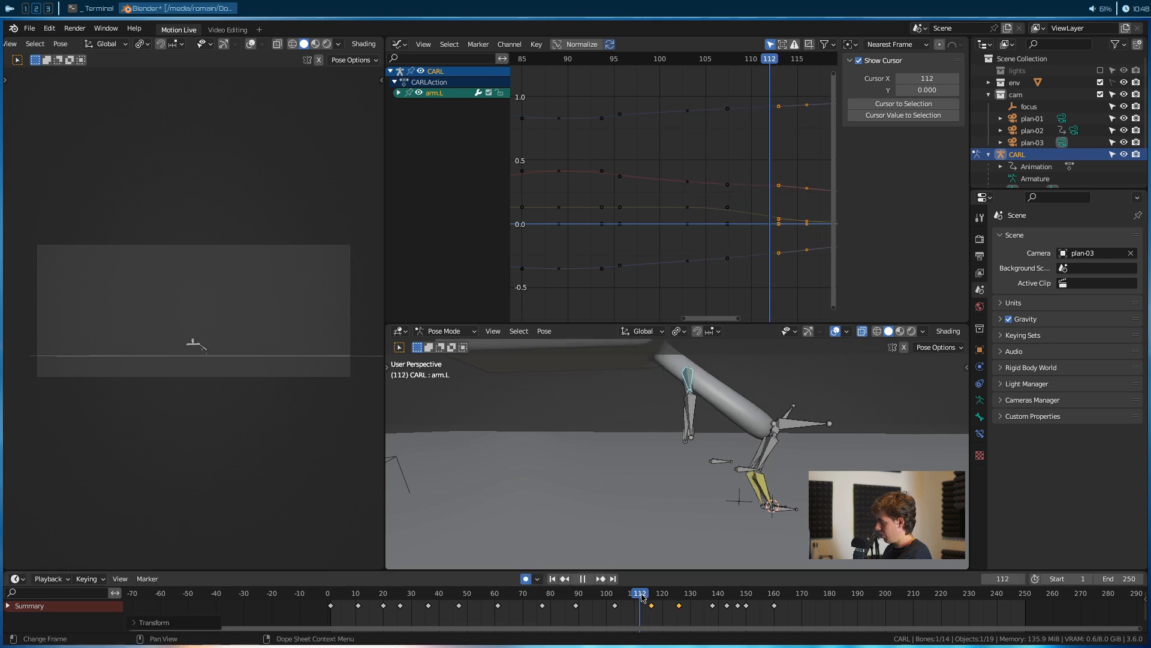
Rotate the elbow.R and elbow.L bones at about frames 117 and 126
left_click_drag(664, 602, 653, 603)
left_click(694, 424)
key("space")
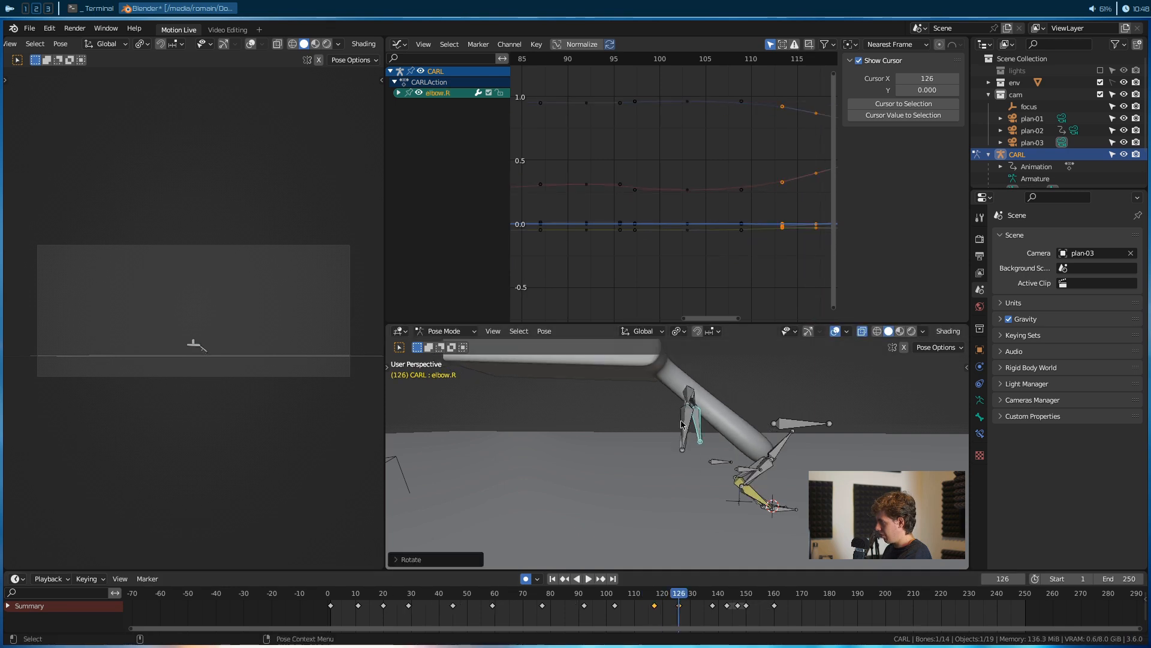
left_click(685, 423)
key("r")
left_click(695, 429)
Play back the arm motion from frame 96 and go to frame 138
left_click_drag(676, 599, 647, 601)
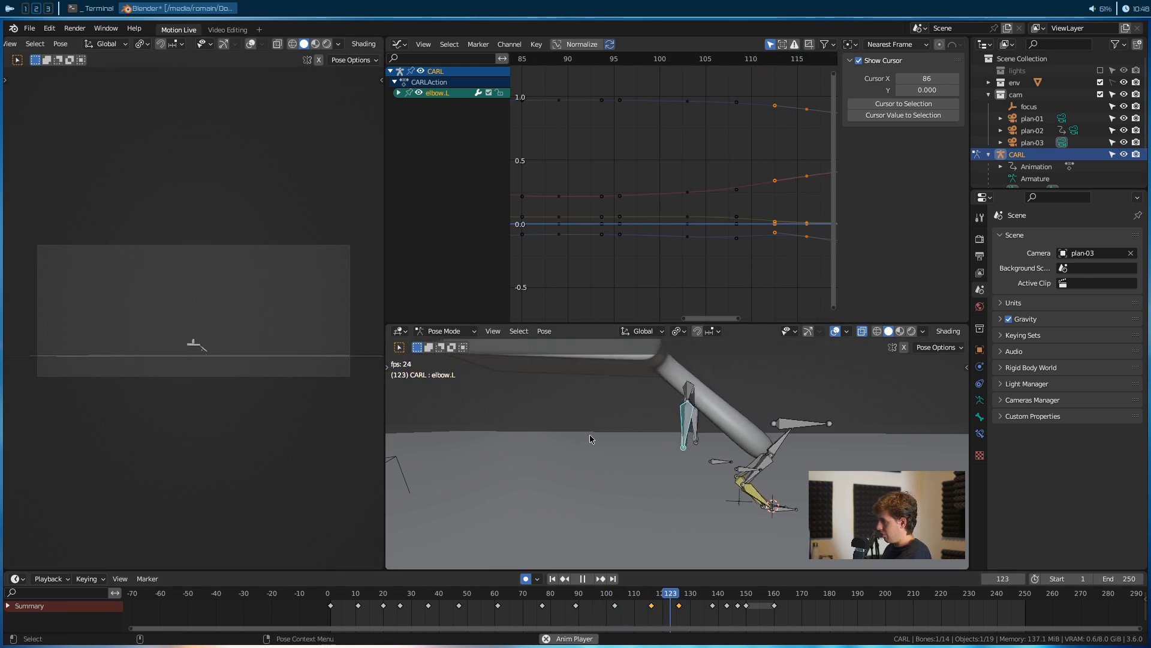
key("space")
left_click(595, 589)
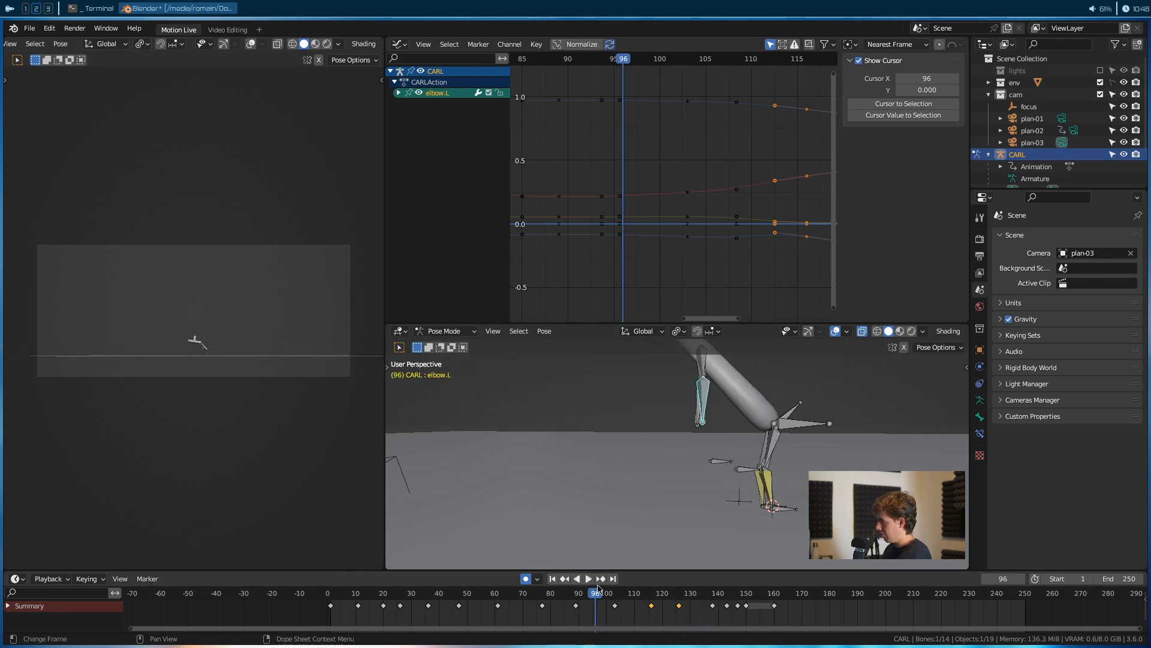
key("space")
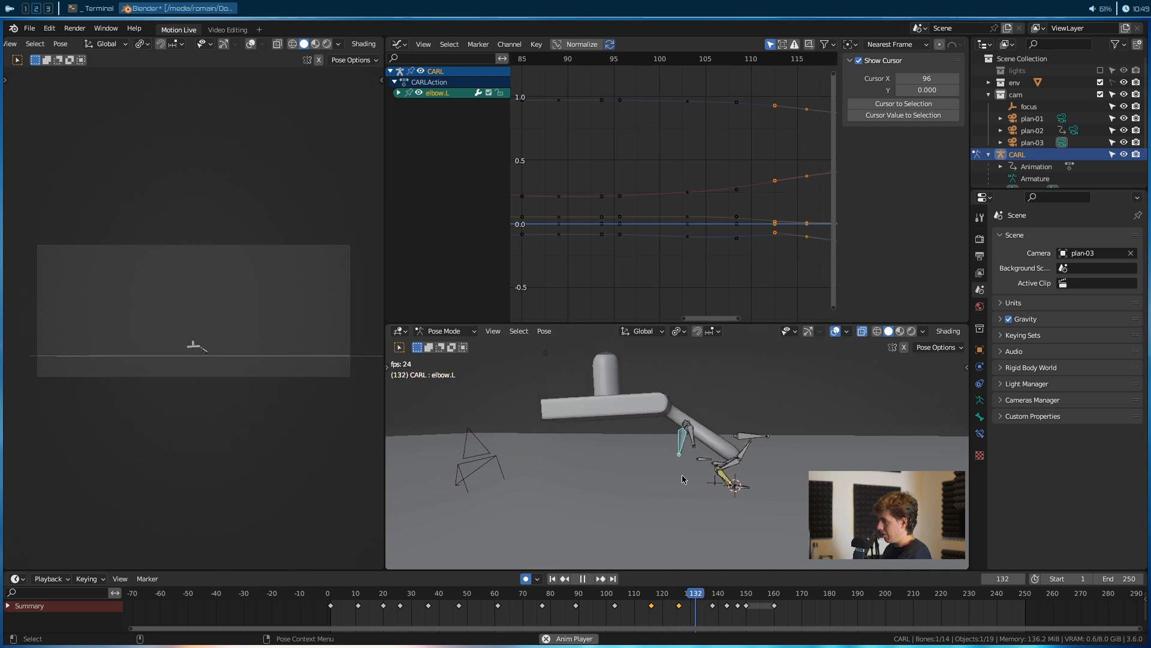
key("space")
left_click(709, 606)
mouse_move(709, 608)
left_mouse_down()
mouse_move(729, 611)
mouse_move(713, 611)
left_mouse_up()
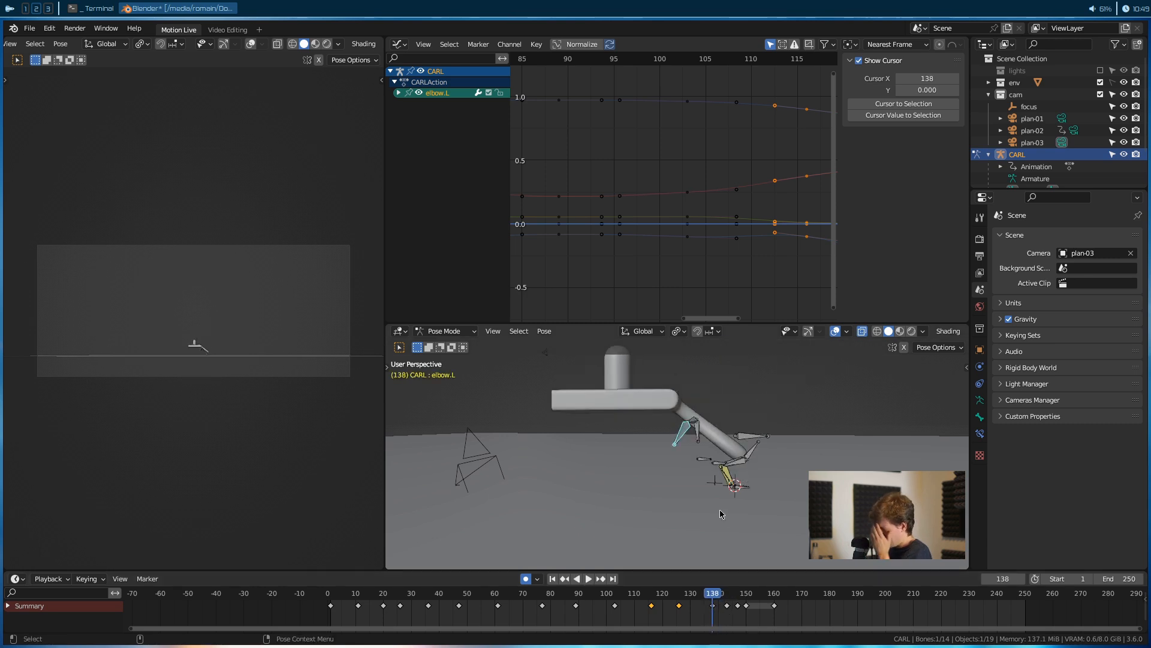
Select all of CARL's bones to show their curves around frame 138 and save the file
scroll(637, 231, "down", 12)
middle_click_drag(647, 255, 592, 240)
left_click(606, 244)
middle_click_drag(714, 268, 600, 264)
left_click(399, 93)
left_click(398, 93)
key("a")
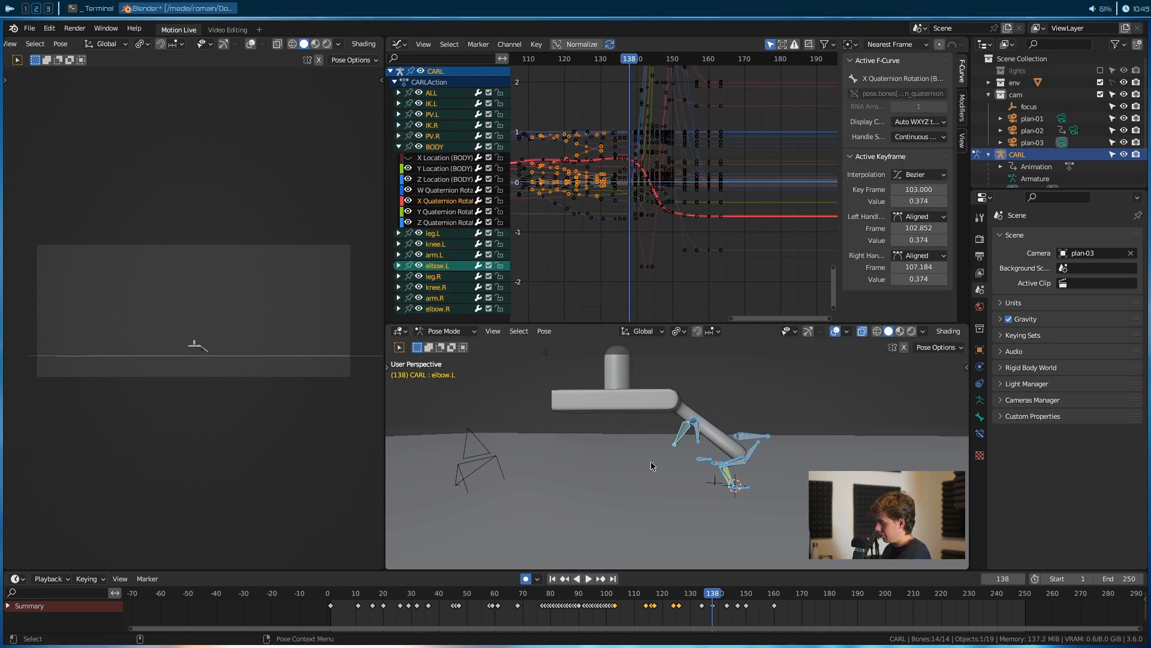
key("ctrl+s")
Step frame by frame around frame 138 to examine where CARL's takeoff pose begins
middle_click_drag(650, 205, 682, 235, "ctrl")
key("Right")
key("Right")
key("Right")
key("Right")
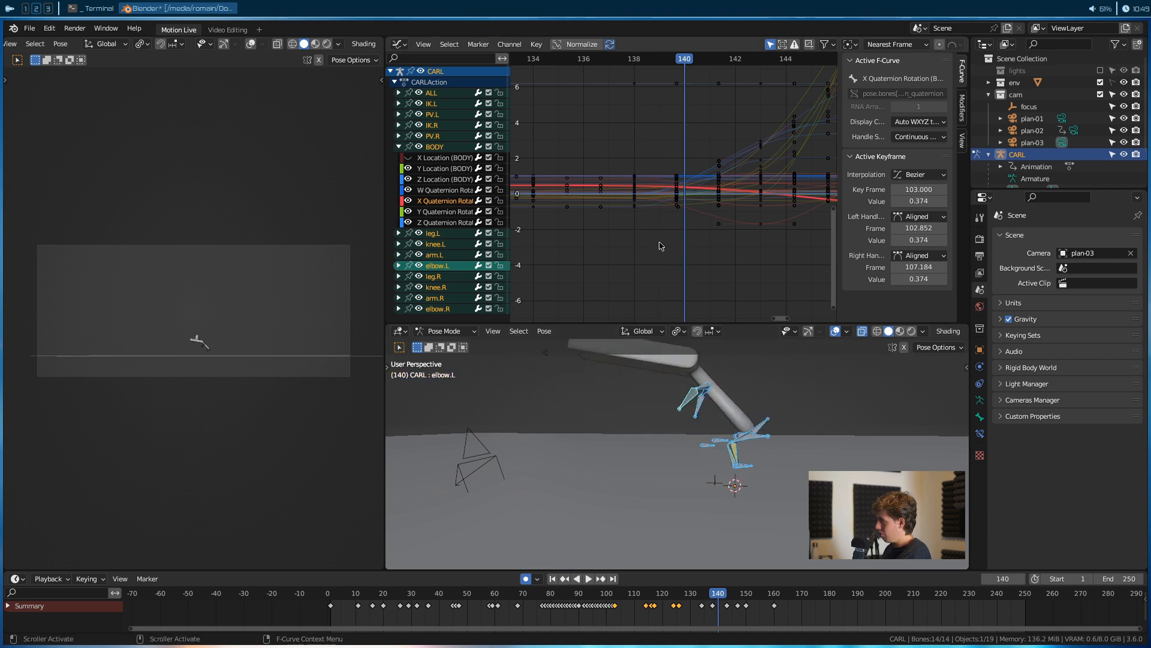
key("Left")
key("Left")
key("Left")
key("Left")
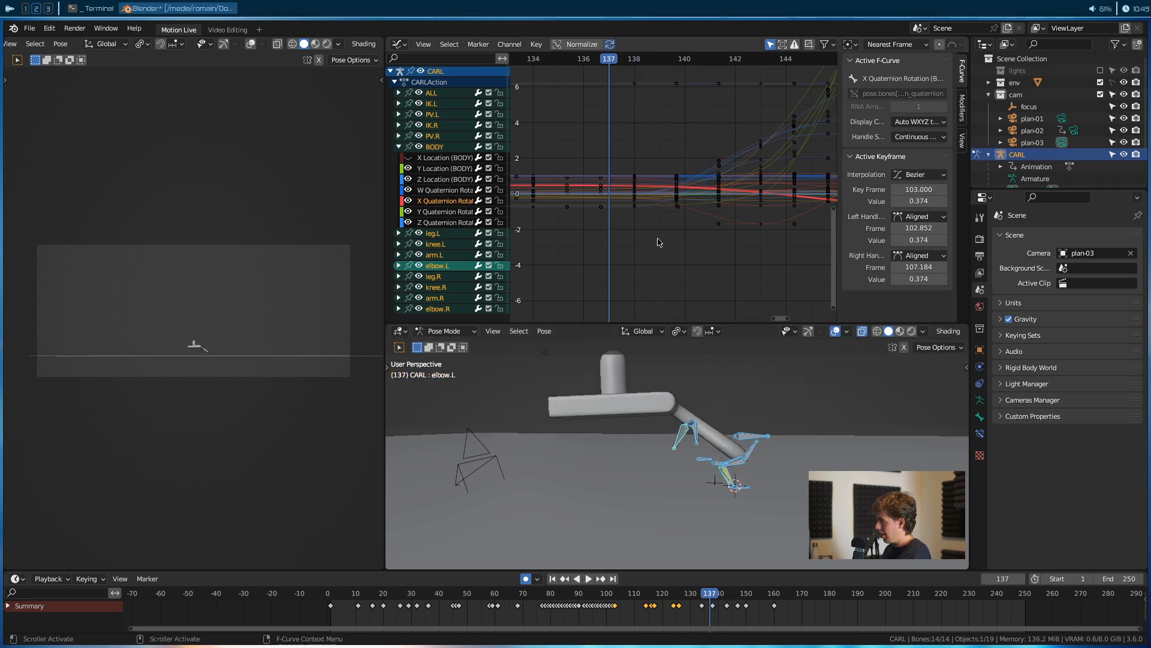
Shorten the handles of all bones' keyframes at frame 138 along X to sharpen the transition
key("a")
key("s")
key("x")
left_click(668, 231)
key("s")
key("x")
left_click(682, 254)
key("s")
key("x")
left_click(638, 220)
scroll(638, 219, "up", 4)
middle_click_drag(639, 218, 674, 233)
scroll(674, 235, "up", 2)
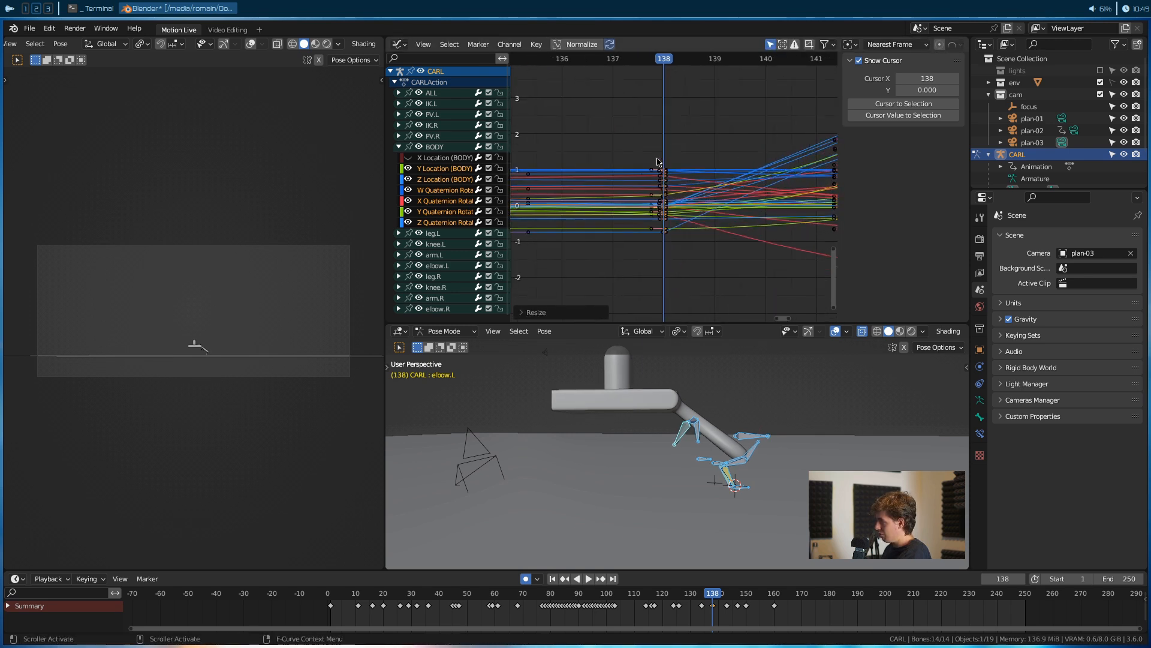
Play back the animation from frame 119 and return to frame 138
left_click_drag(727, 590, 656, 595)
key("space")
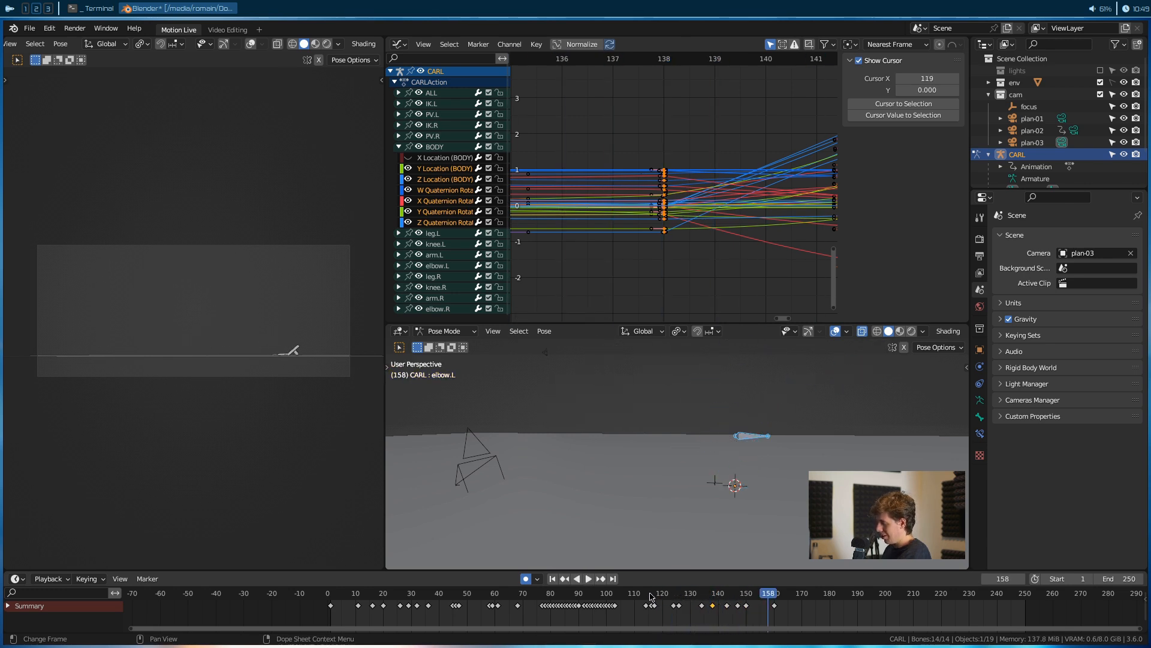
mouse_move(698, 596)
left_mouse_down()
mouse_move(682, 599)
mouse_move(731, 607)
mouse_move(713, 610)
left_mouse_up()
Collapse the BODY channels and examine all bones' animation curves between frames 138 and 160
scroll(671, 254, "down", 8)
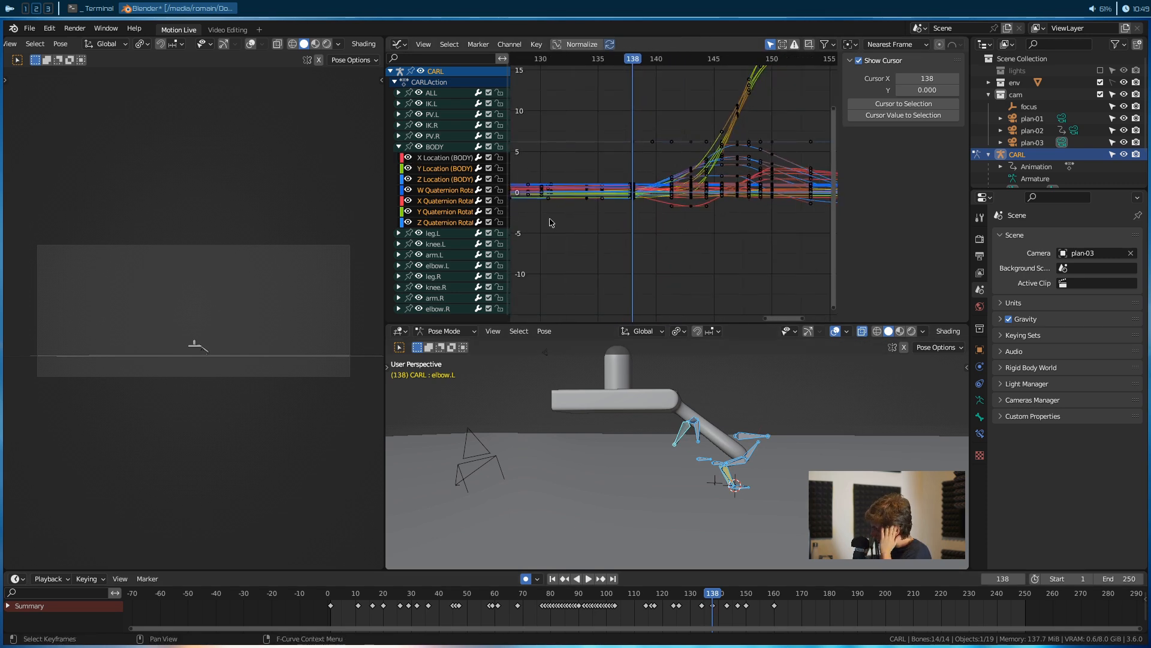
left_click(400, 147)
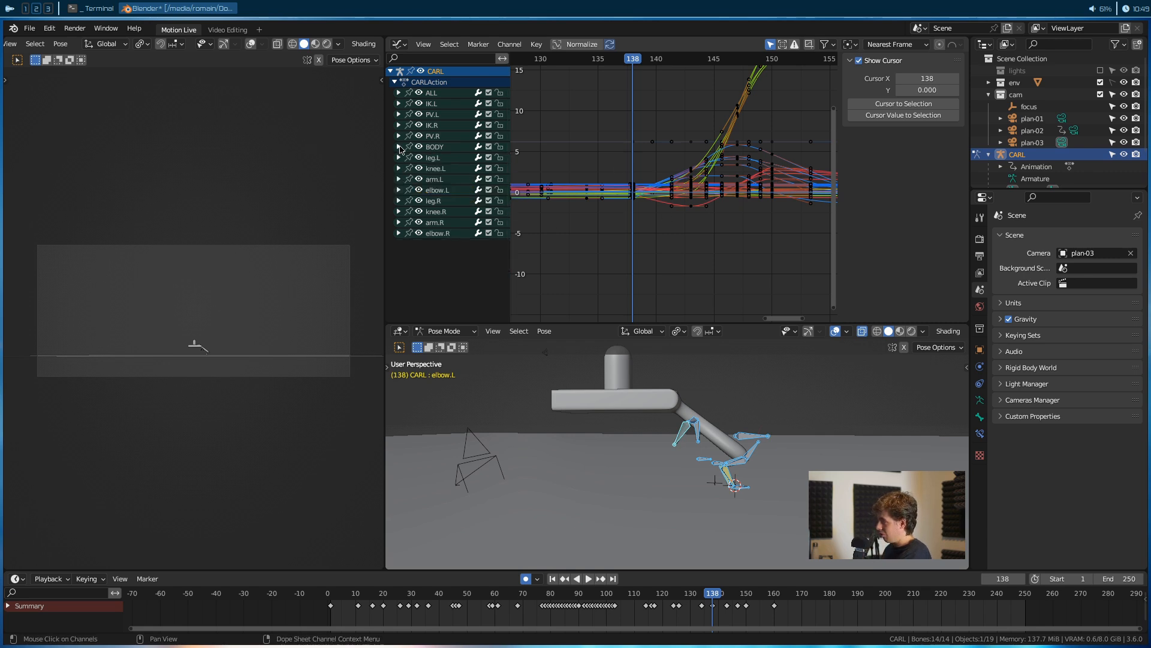
scroll(636, 243, "down", 2)
middle_click_drag(695, 220, 673, 173, "ctrl")
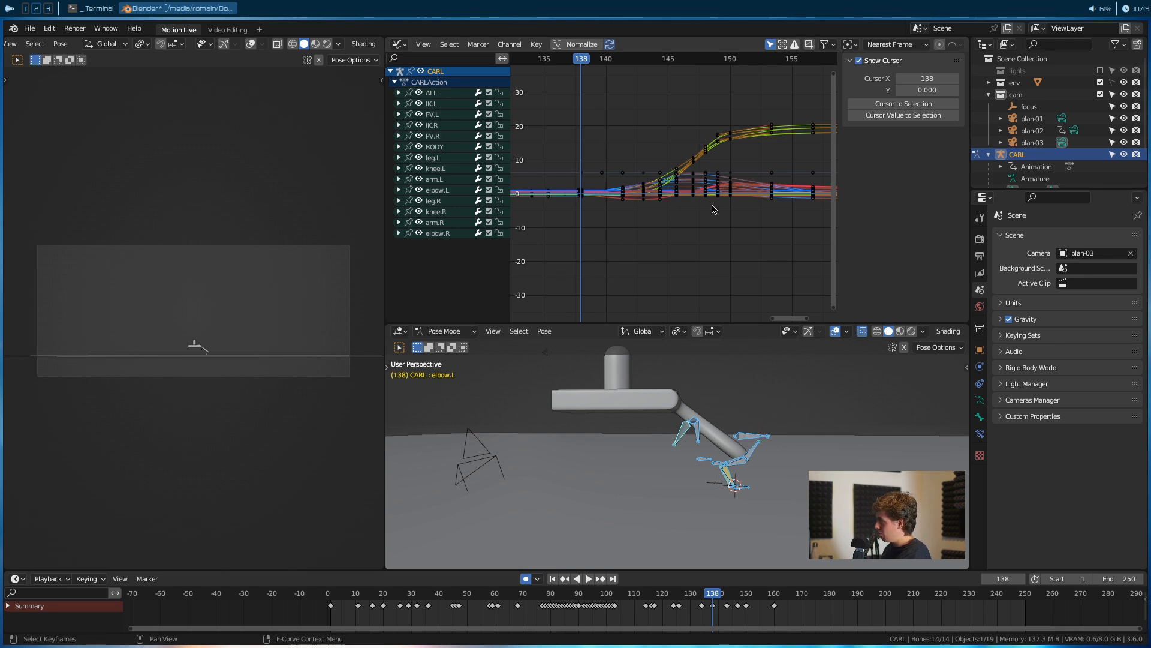
left_click(471, 46)
left_click(472, 46)
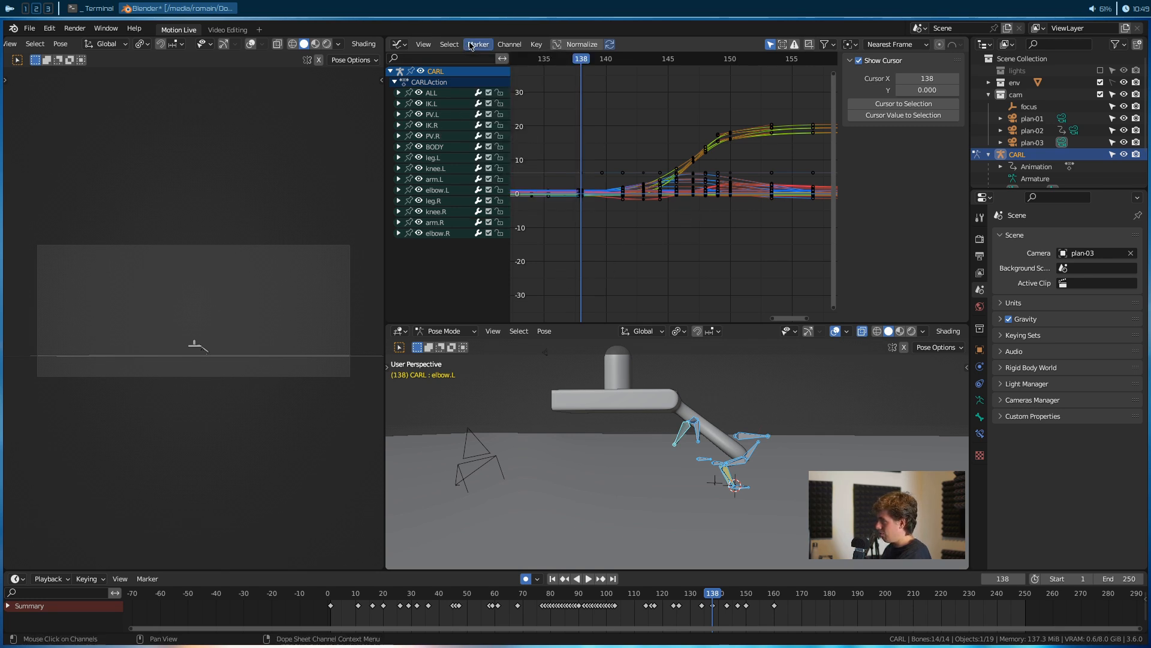
left_click(514, 46)
left_click(535, 45)
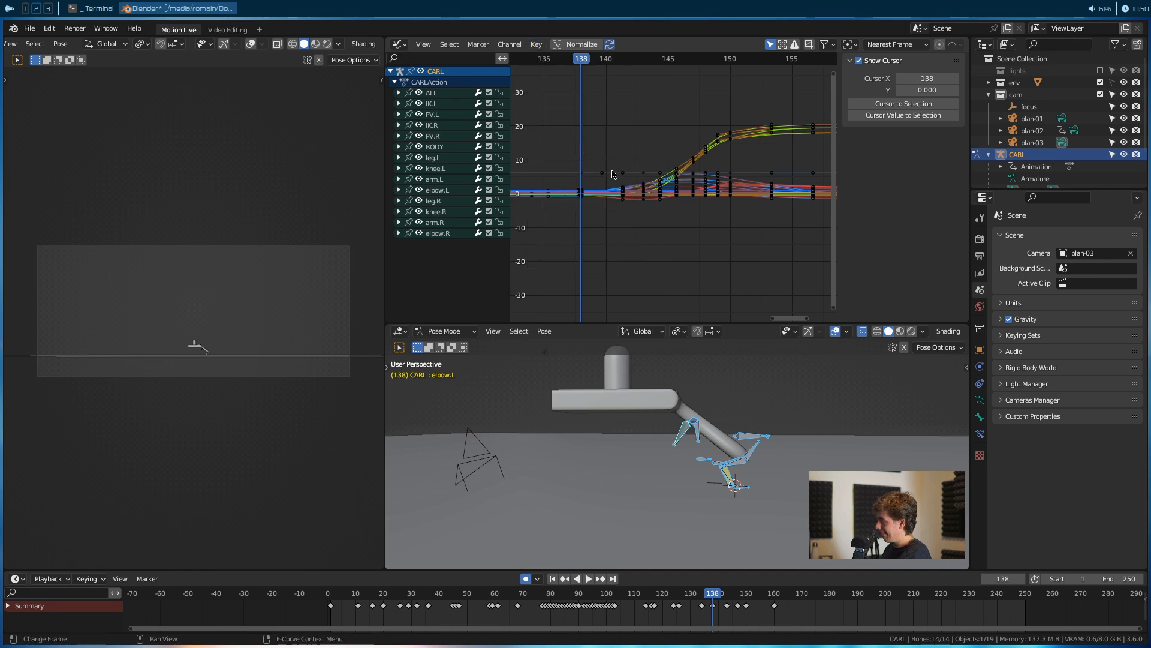
middle_click_drag(646, 206, 645, 152, "ctrl")
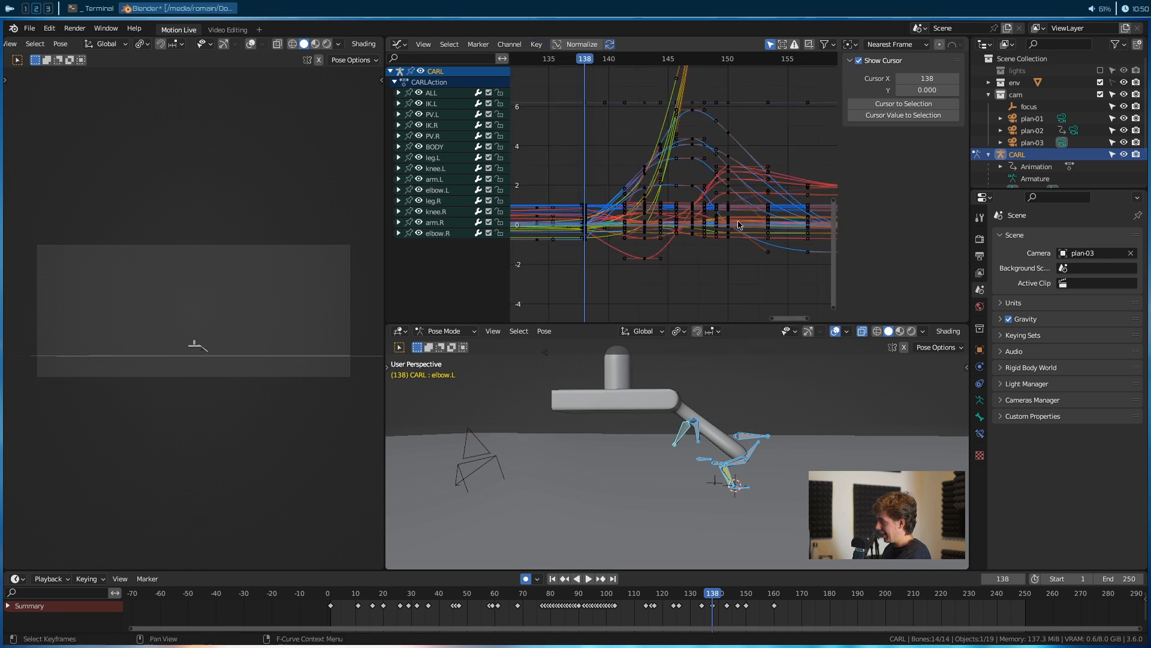
middle_click_drag(744, 253, 748, 226, "ctrl")
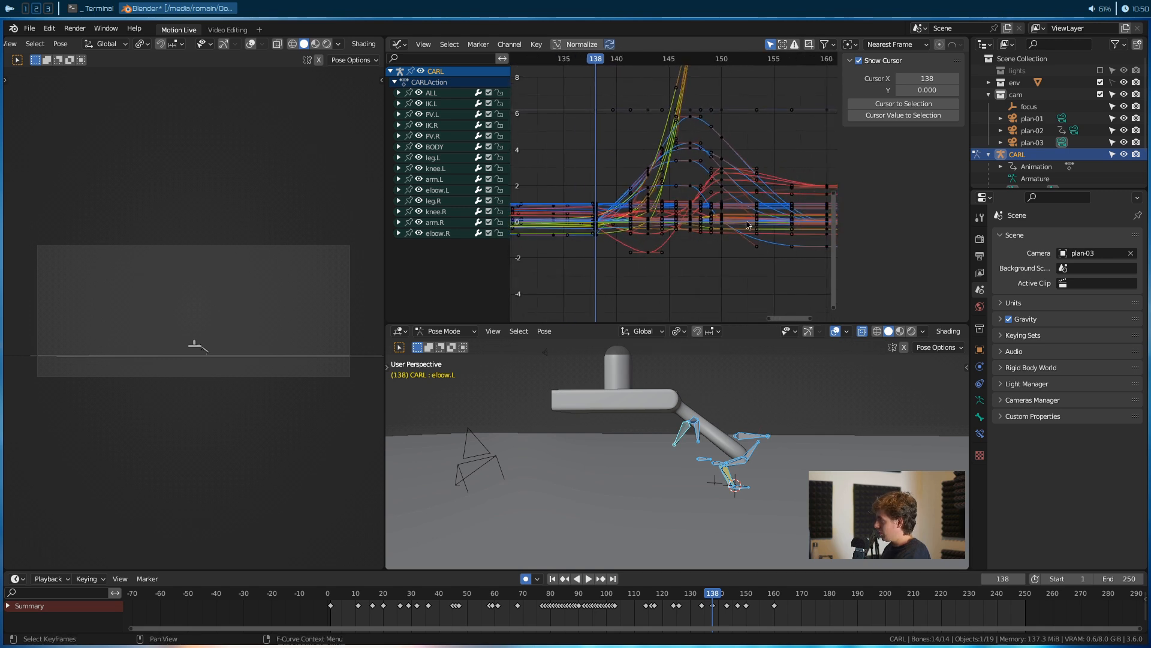
left_click_drag(399, 232, 413, 201)
left_click_drag(399, 125, 404, 240)
Select only the BODY, IK.L and IK.R bones of CARL at frame 138
scroll(727, 473, "up", 5)
middle_click_drag(727, 473, 692, 477, "shift")
scroll(667, 462, "down", 4)
left_click(704, 446)
left_click(696, 483, "shift")
left_click(725, 489, "shift")
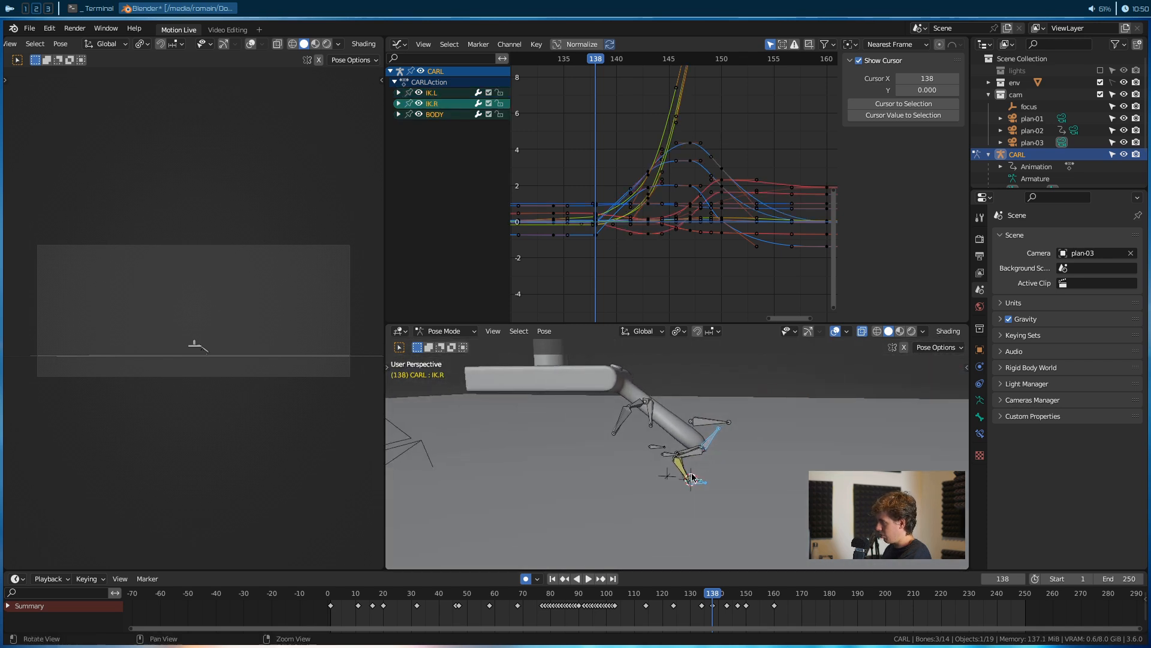
Expand the IK.L, IK.R and BODY channel groups of CARL and hide all their animation curves
left_click(399, 114, "ctrl")
left_click_drag(408, 104, 409, 191)
left_click(419, 265)
middle_click_drag(426, 269, 426, 235)
left_click_drag(420, 162, 412, 300)
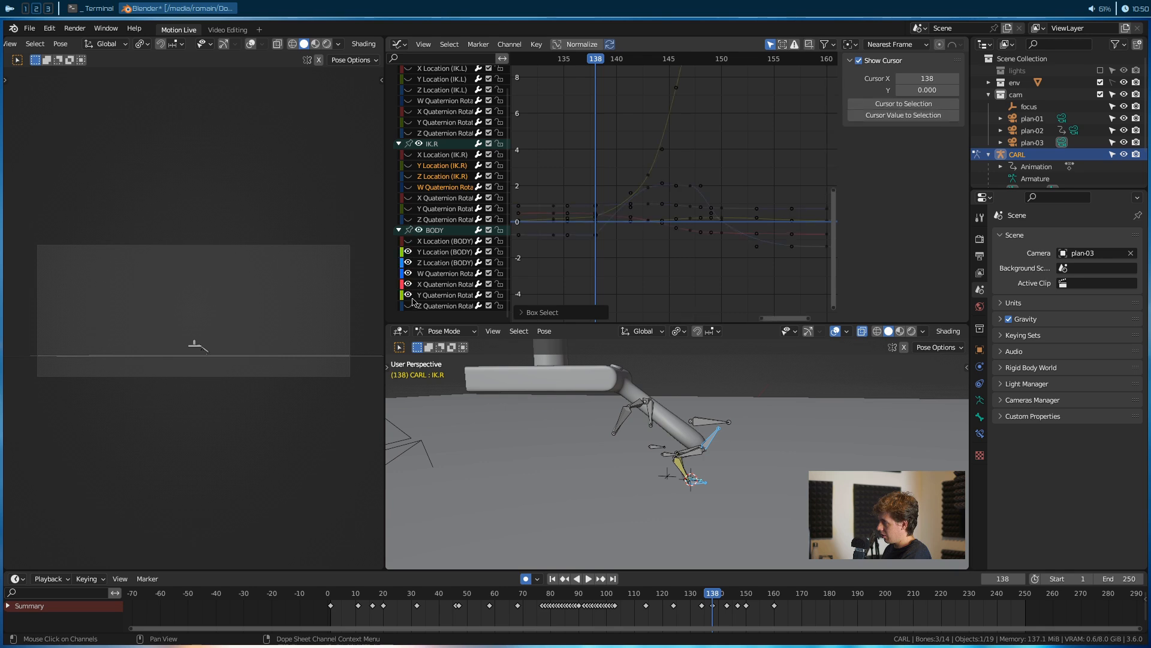
left_click(419, 231)
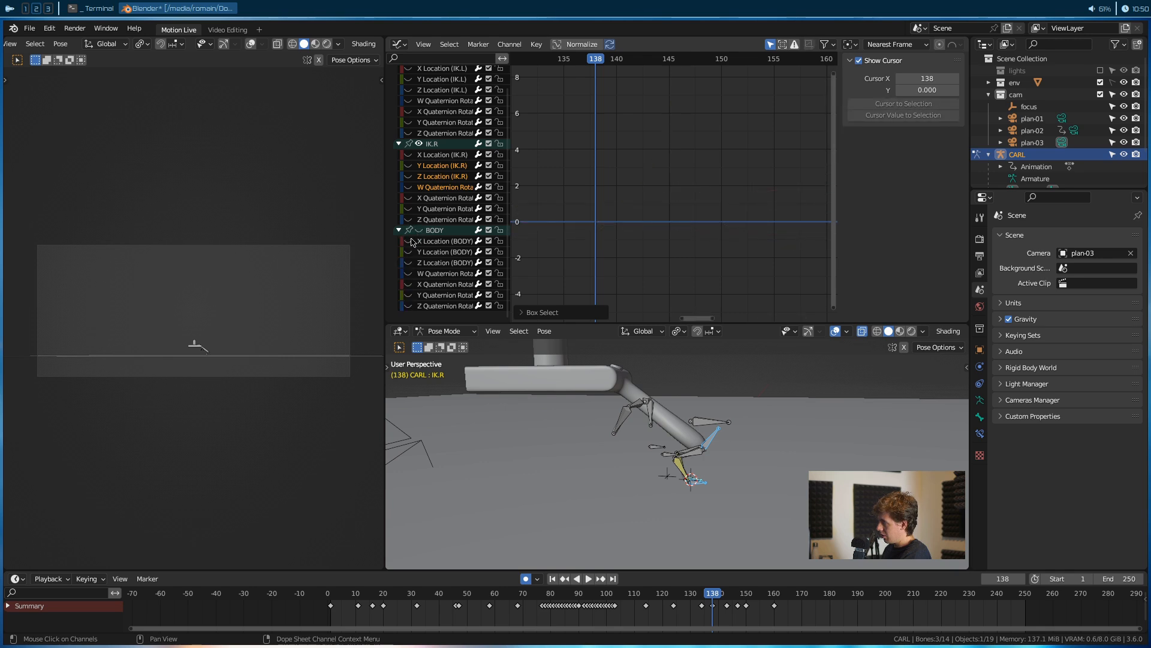
scroll(430, 196, "up", 3)
left_click(419, 180)
left_click(420, 180)
left_click(420, 180)
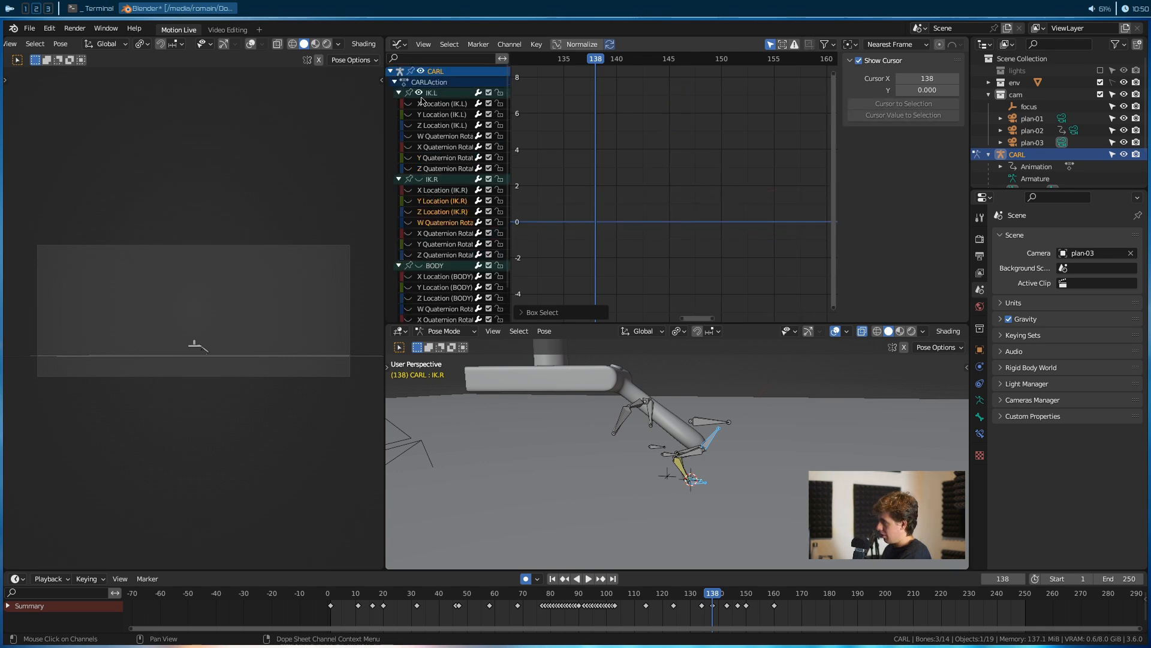
Show only the Z Location curves of IK.L, IK.R and BODY around frames 138 to 160
left_click(411, 111)
left_click(411, 111)
left_click(408, 125)
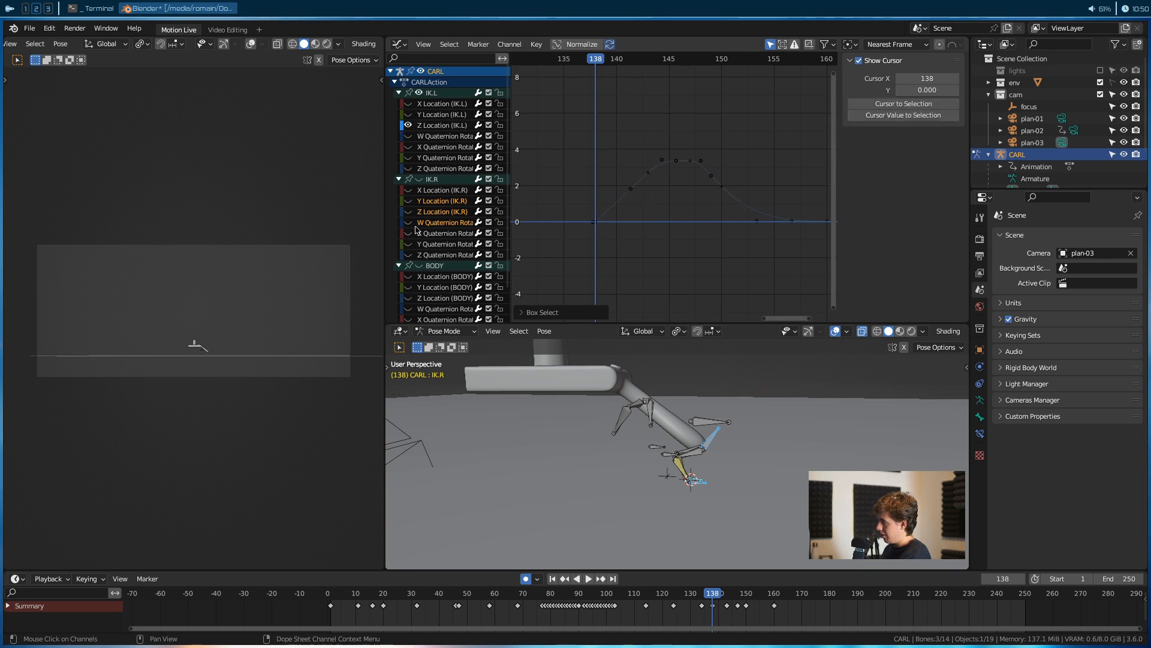
left_click(409, 212)
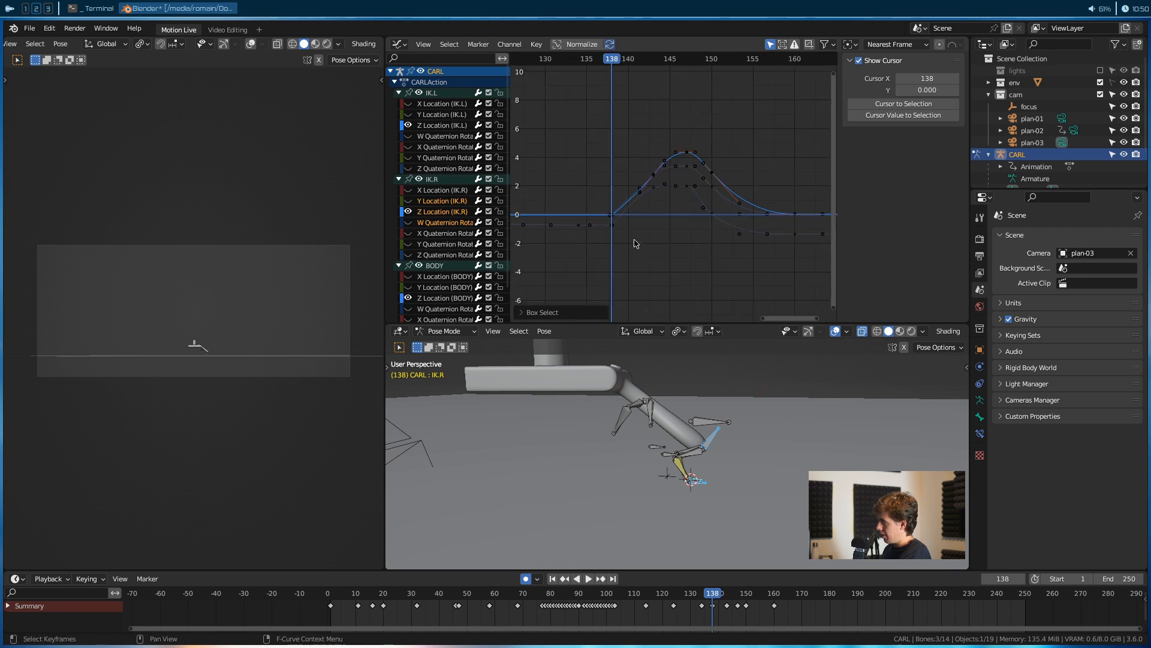
scroll(600, 219, "down", 4)
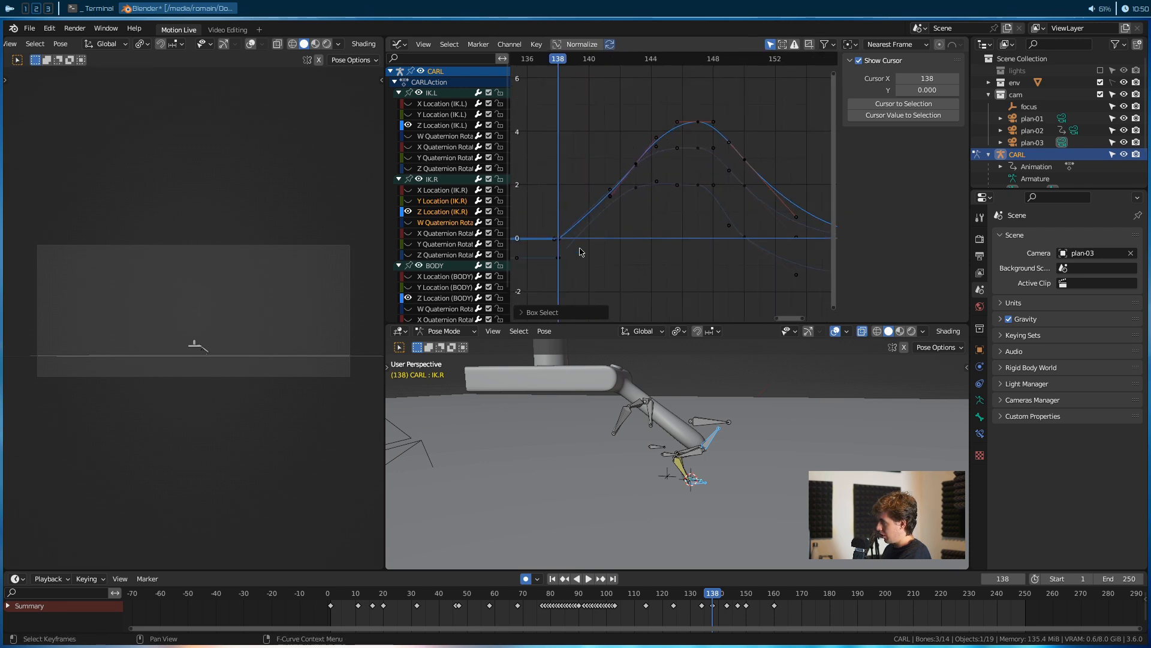
scroll(717, 211, "up", 4)
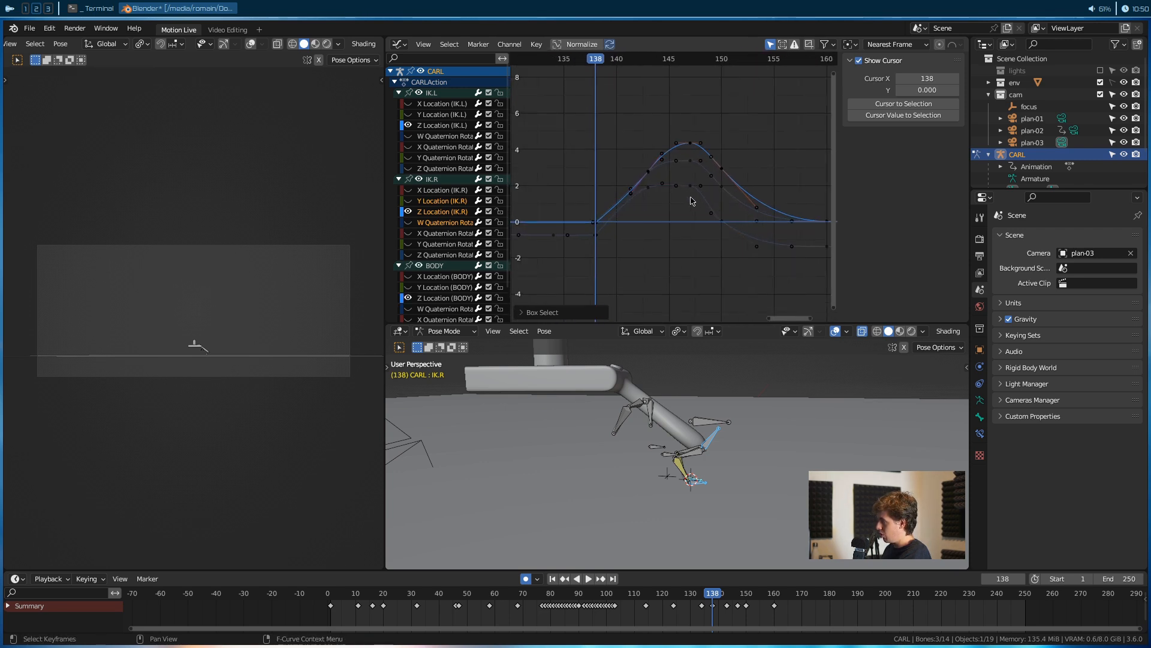
Lower BODY's rising Z Location keyframe at frame 143 and move its peak keyframe one frame earlier, to frame 146
left_click(620, 169)
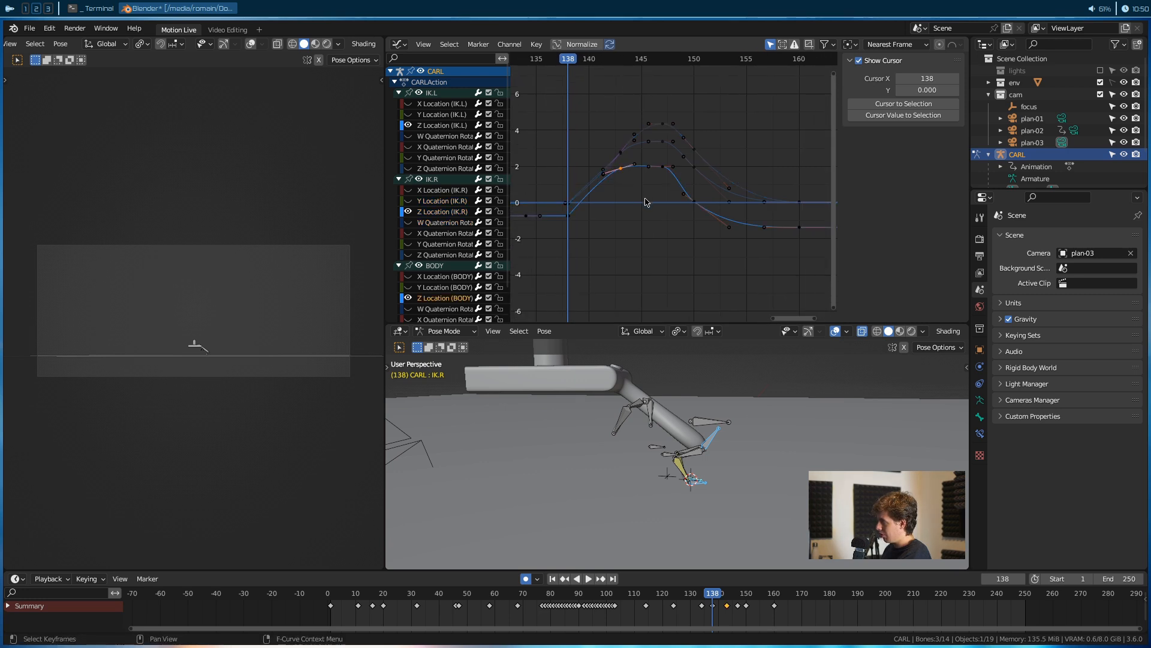
scroll(646, 201, "up", 3)
key("g")
left_click(640, 252)
left_click(659, 162)
key("g")
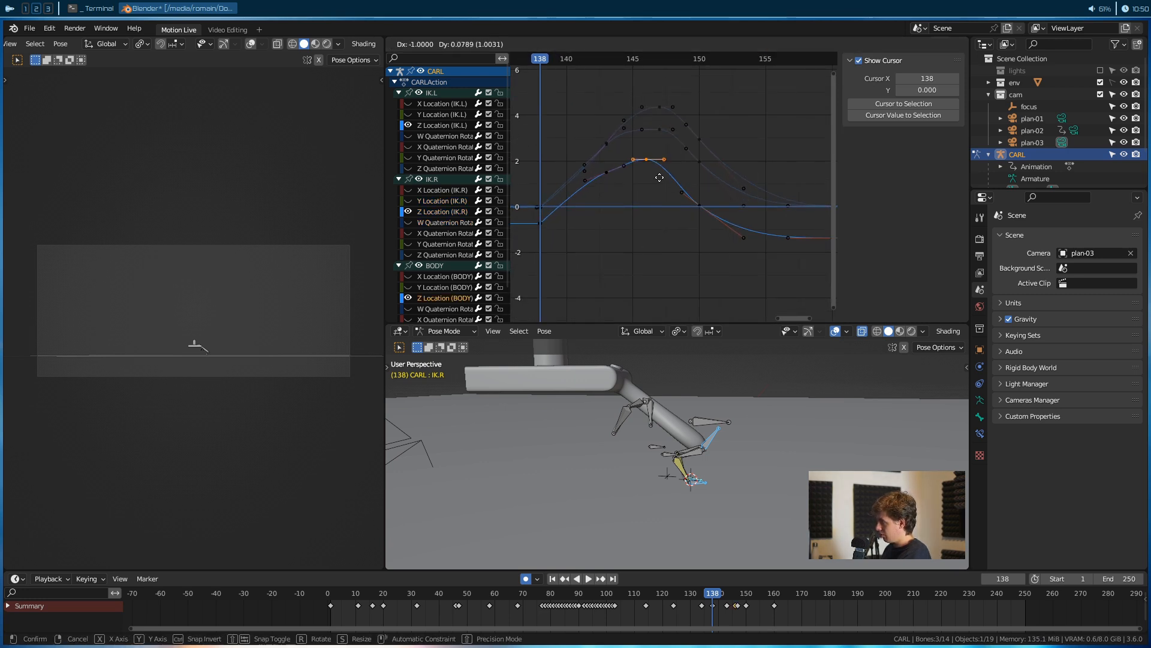
left_click(718, 231)
Shorten the handles of the three Z Location keyframes at frame 160 along X for an abrupt landing
scroll(763, 239, "down", 2)
scroll(822, 240, "down", 3)
middle_click_drag(823, 240, 719, 229)
left_click_drag(784, 237, 663, 176)
key("s")
key("x")
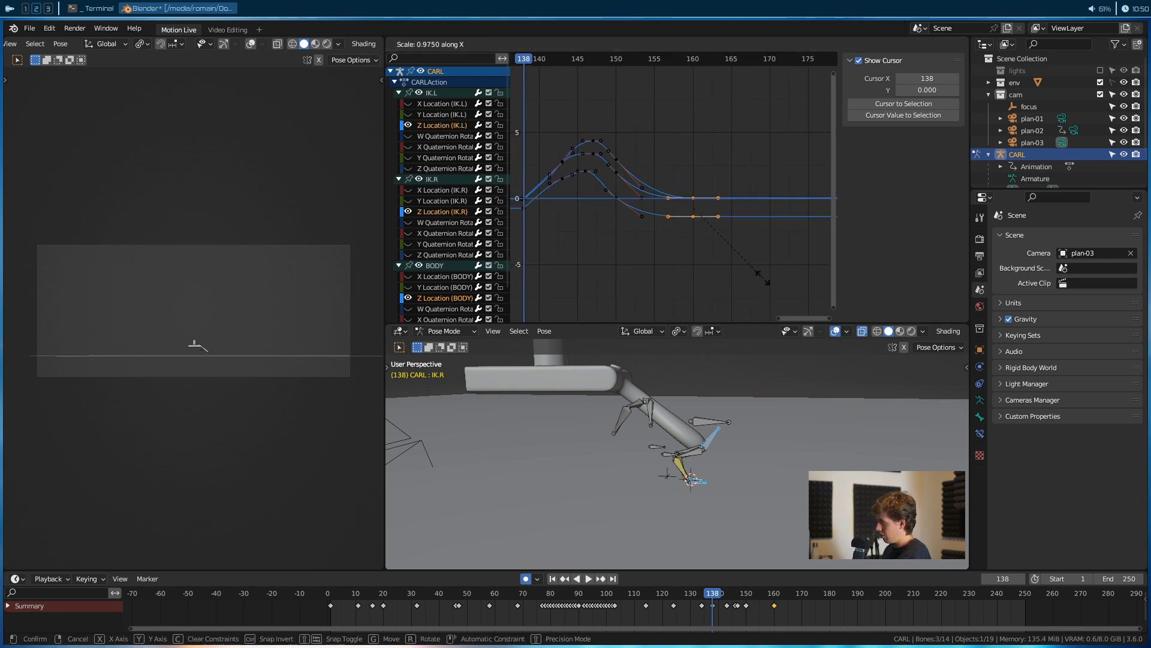
left_click(694, 213)
Move IK.R's descending Z Location keyframe to frame 153 to delay the fall
scroll(673, 185, "up", 4)
left_click_drag(616, 145, 587, 165)
key("g")
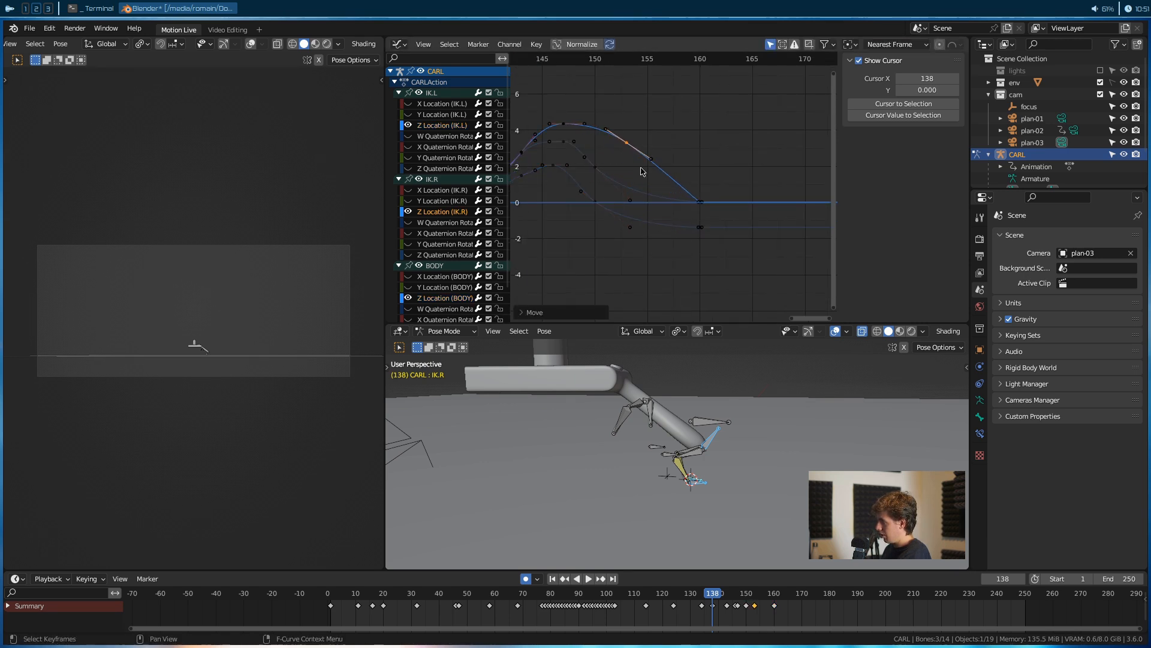
left_click(609, 191)
middle_click_drag(594, 196, 675, 192)
Widen the handles of BODY's Z Location peak keyframe at frame 146 along X
left_click_drag(651, 149, 595, 163)
key("s")
key("x")
left_click(698, 193)
Delete BODY's rising Z Location keyframe at frame 143 and extend the peak keyframe's left handle along X to about frame 141.5
left_click(615, 182)
left_click(626, 196)
key("Delete")
left_click(620, 168)
key("g")
key("x")
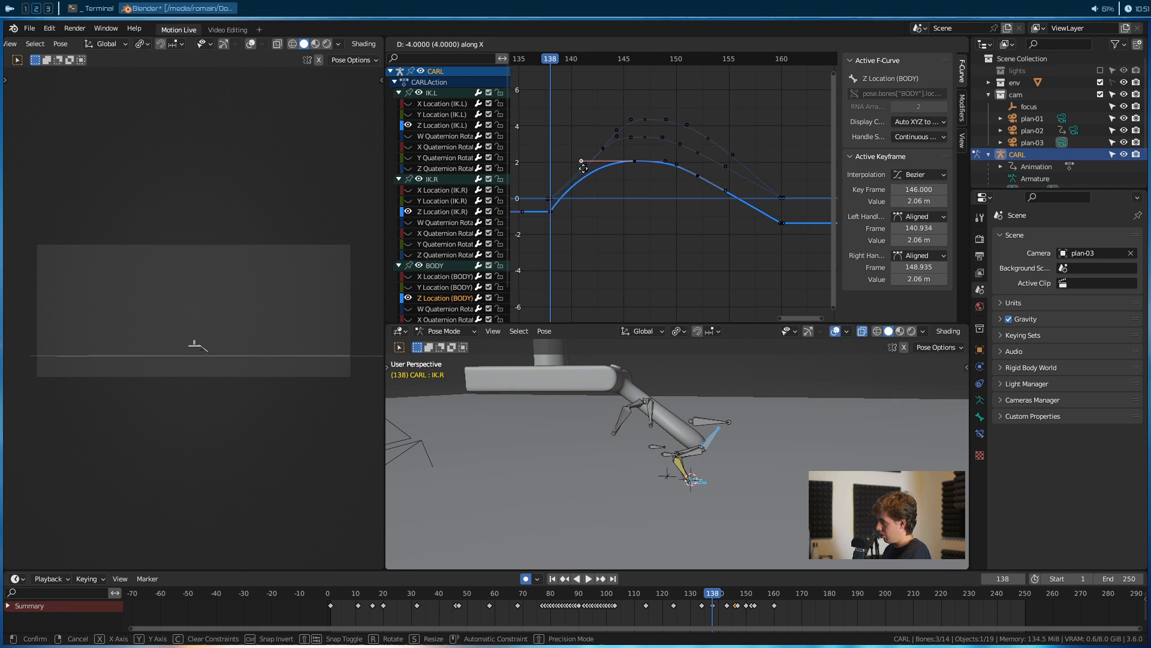
left_click(589, 169)
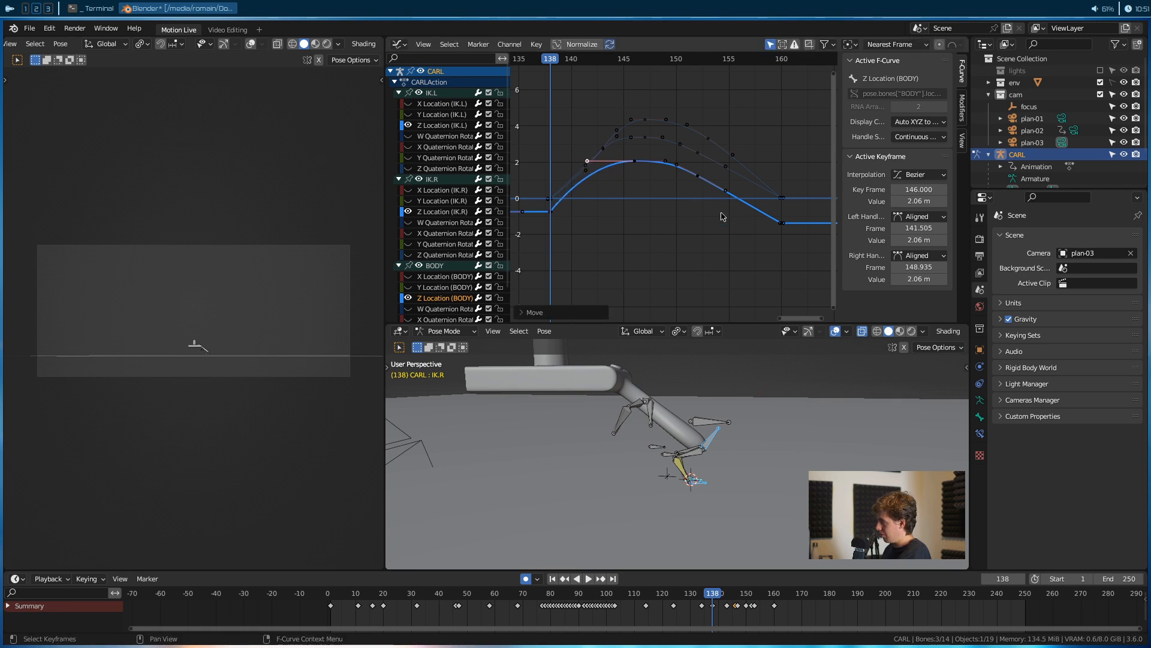
Raise BODY's Z Location keyframe at frame 160 along Y to its takeoff level and select the descending keyframe at frame 152
left_click(782, 222)
key("g")
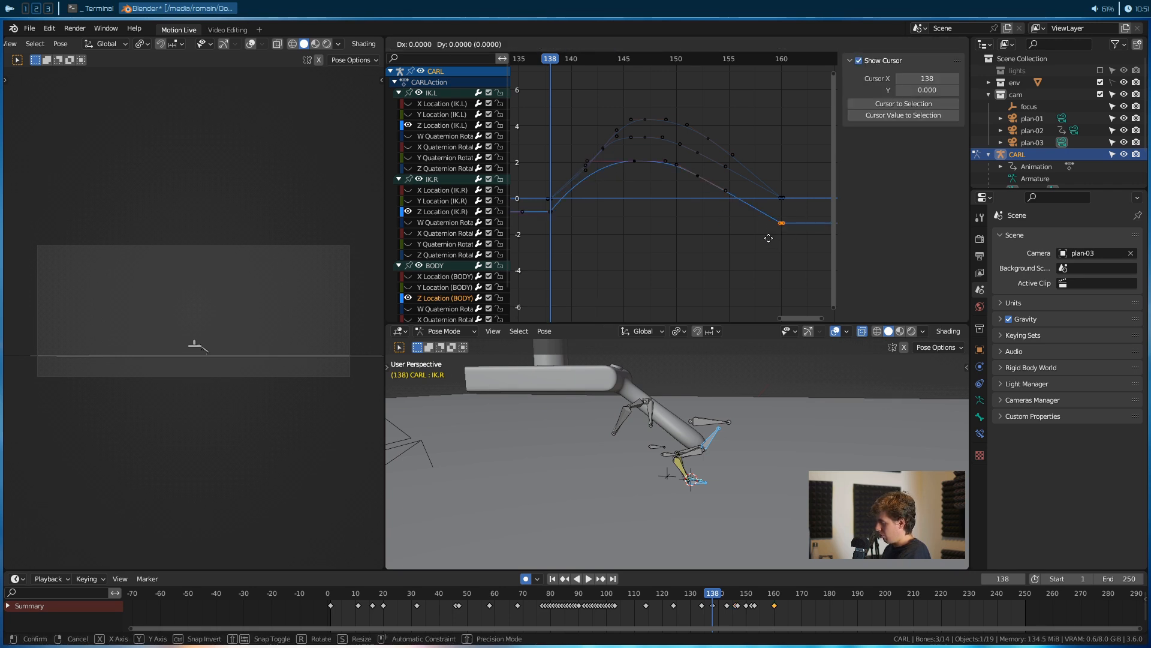
key("y")
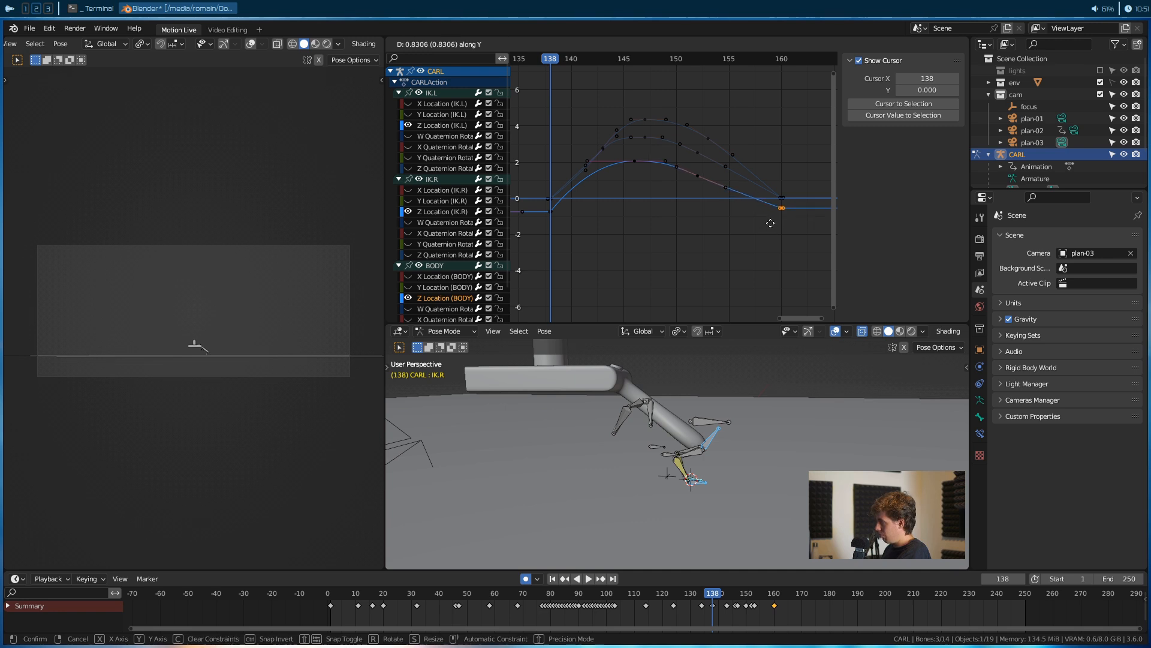
left_click(771, 226)
left_click(697, 176)
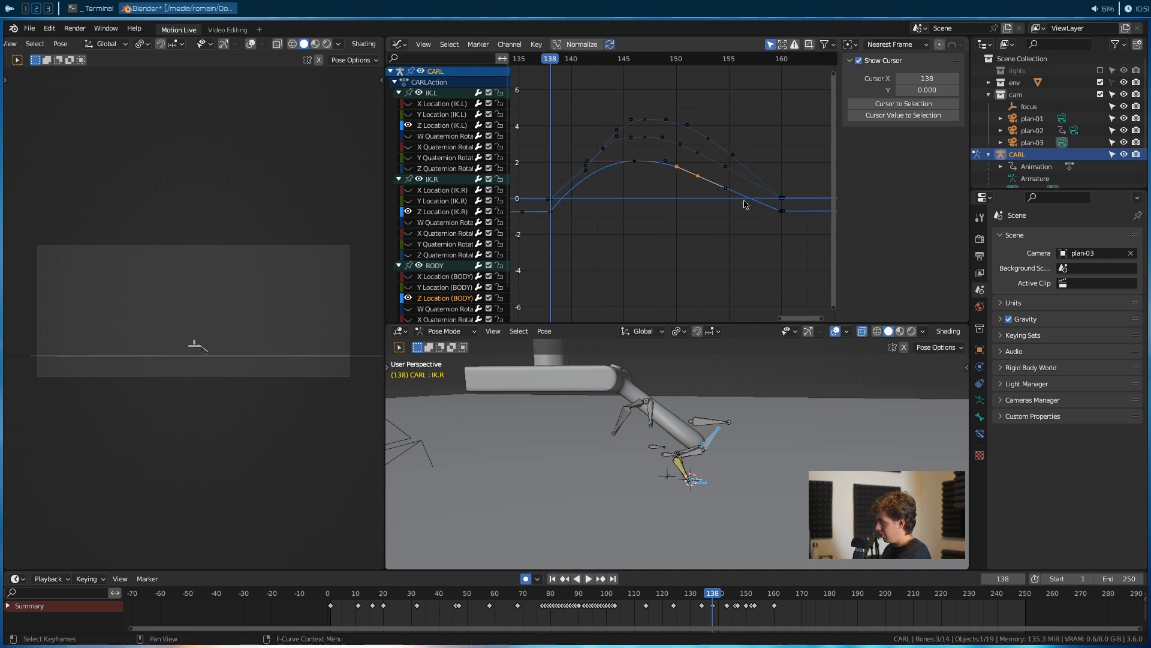
Move the rising Z Location keyframes of IK.L and IK.R two frames earlier and about 0.66 lower, to frame 141
left_click_drag(591, 119, 619, 157)
key("g")
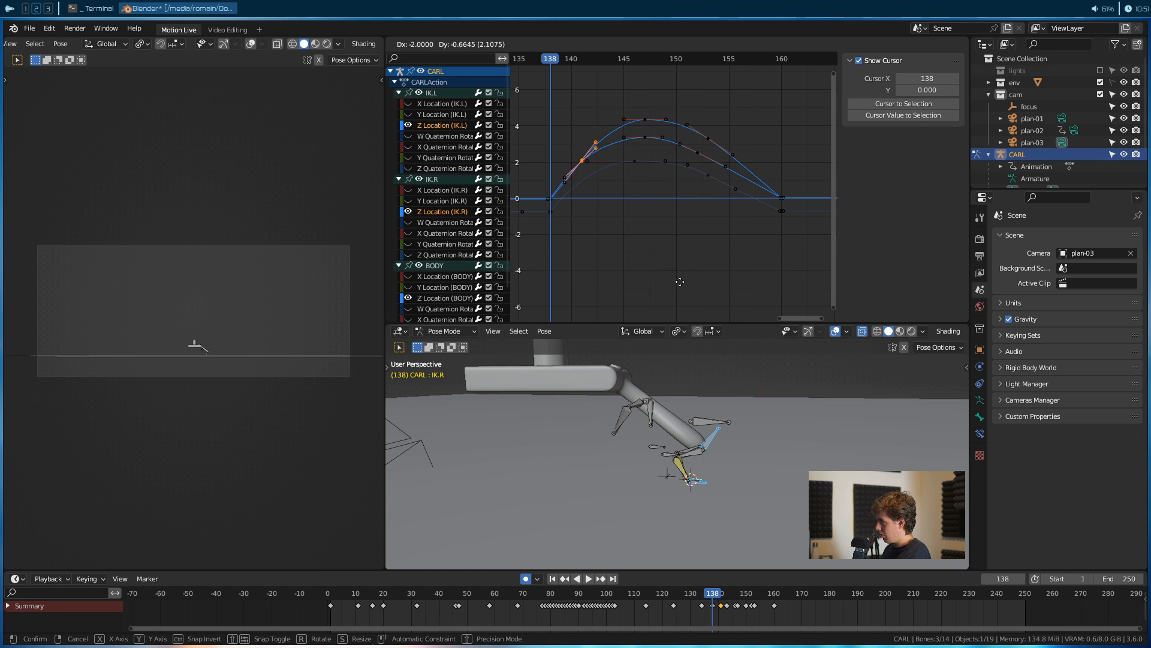
left_click(680, 280)
left_click(680, 279)
Lengthen the handles of the IK.L and IK.R Z Location peak keyframes along X
left_click_drag(616, 104, 671, 142)
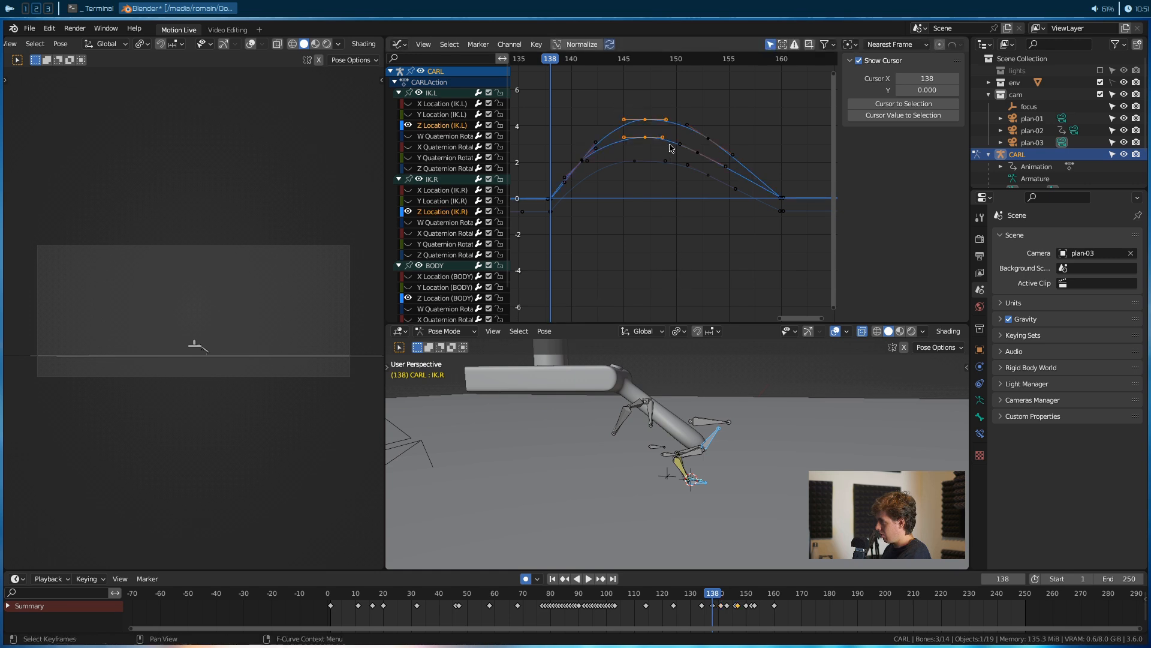
key("s")
key("x")
left_click(676, 145)
left_click(703, 295)
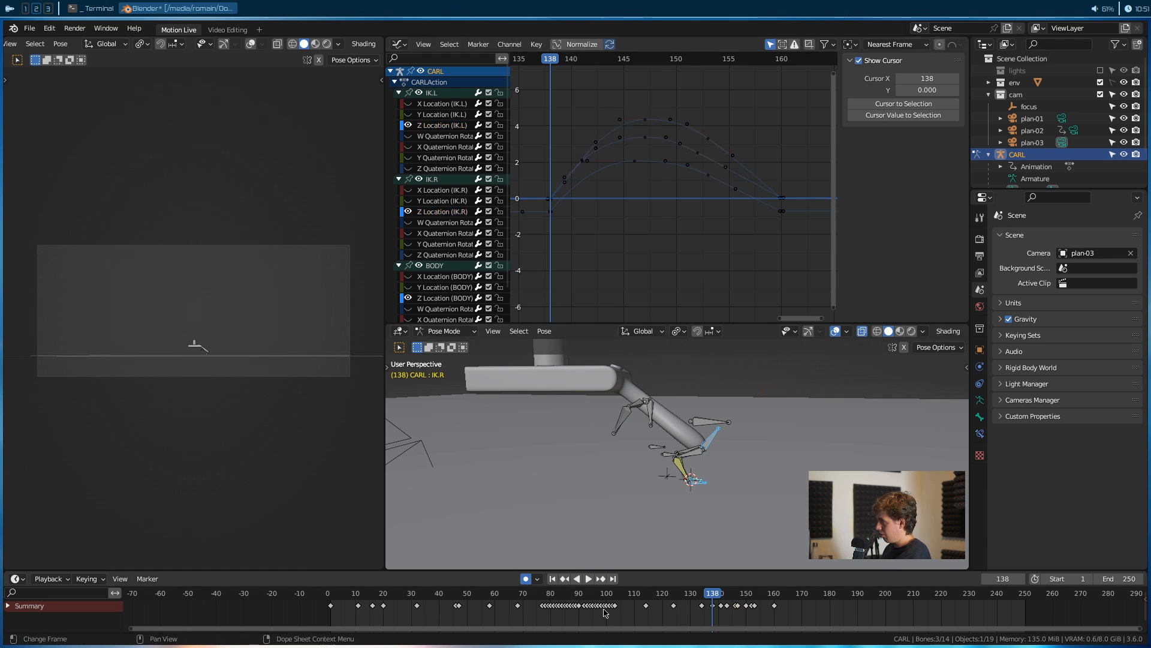
Play back the jump from frame 107, return to frame 124 and save the file
key("space")
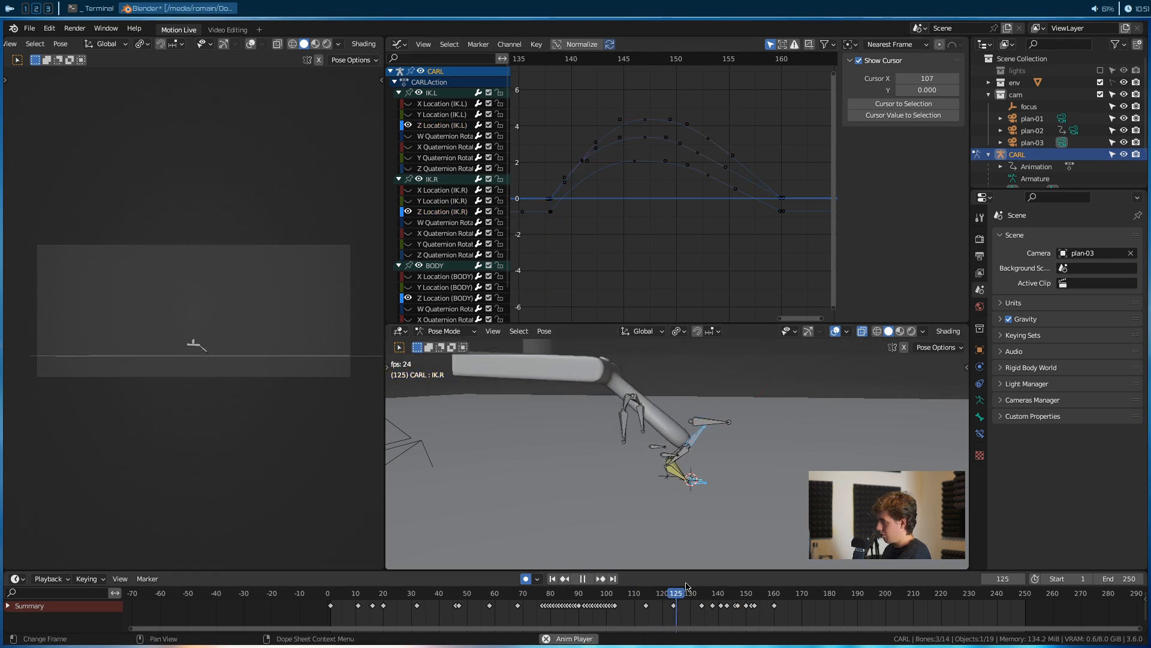
key("Escape")
left_click_drag(707, 606, 673, 627)
key("ctrl+s")
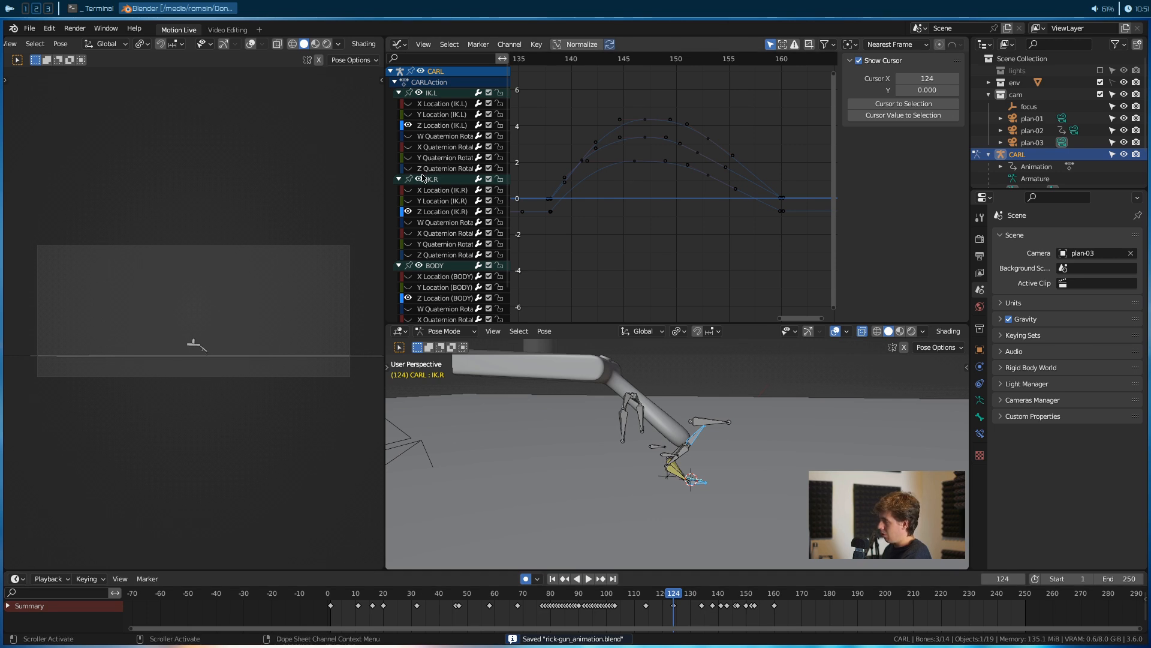
Show only the Y Location curves of IK.L, IK.R and BODY over their full value range
left_click(408, 114)
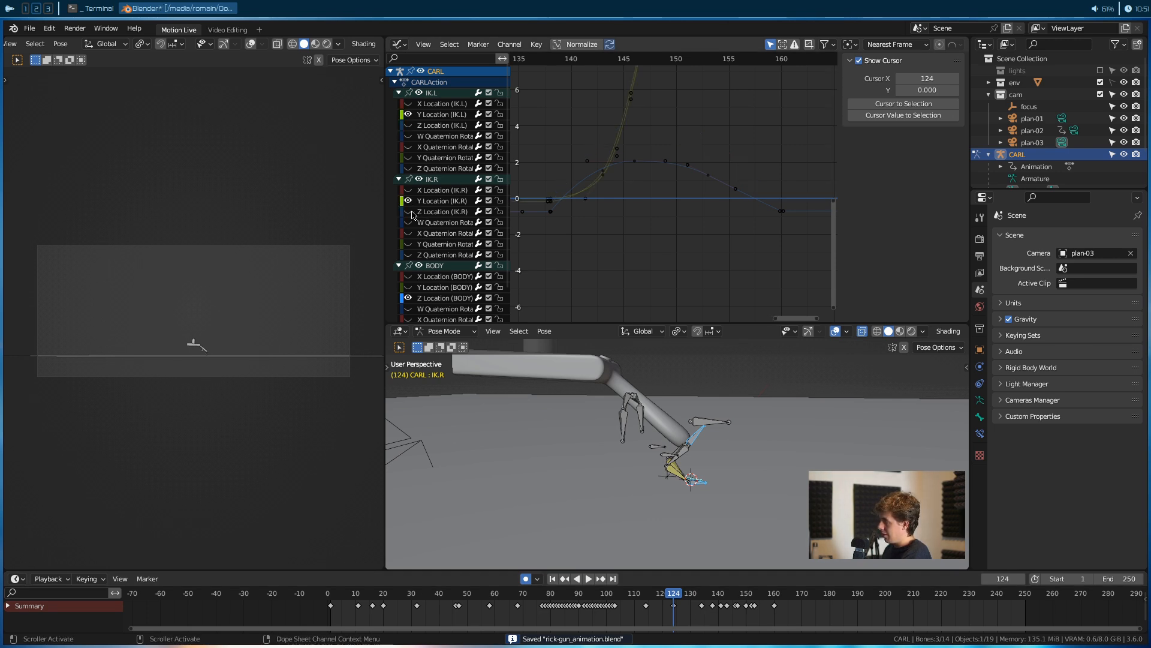
scroll(413, 239, "down", 3)
left_click(409, 253)
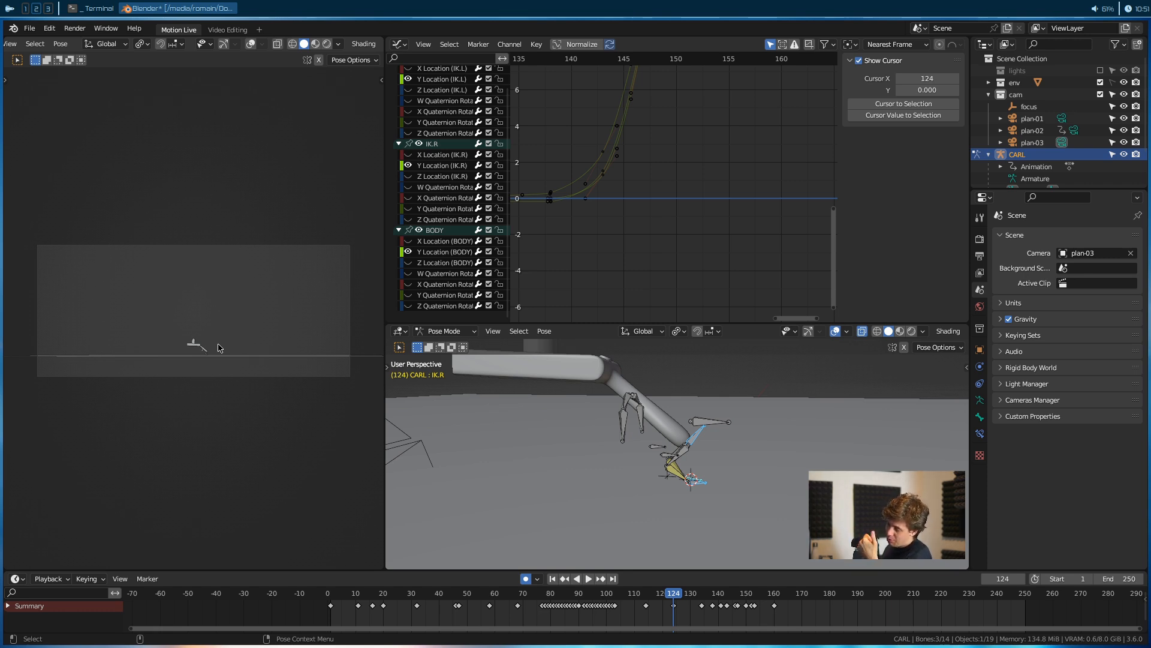
middle_click_drag(714, 250, 603, 153, "ctrl")
Delete the IK.L, IK.R and BODY Y Location keyframes at frame 147
left_click_drag(600, 143, 675, 225)
left_click_drag(660, 144, 699, 207)
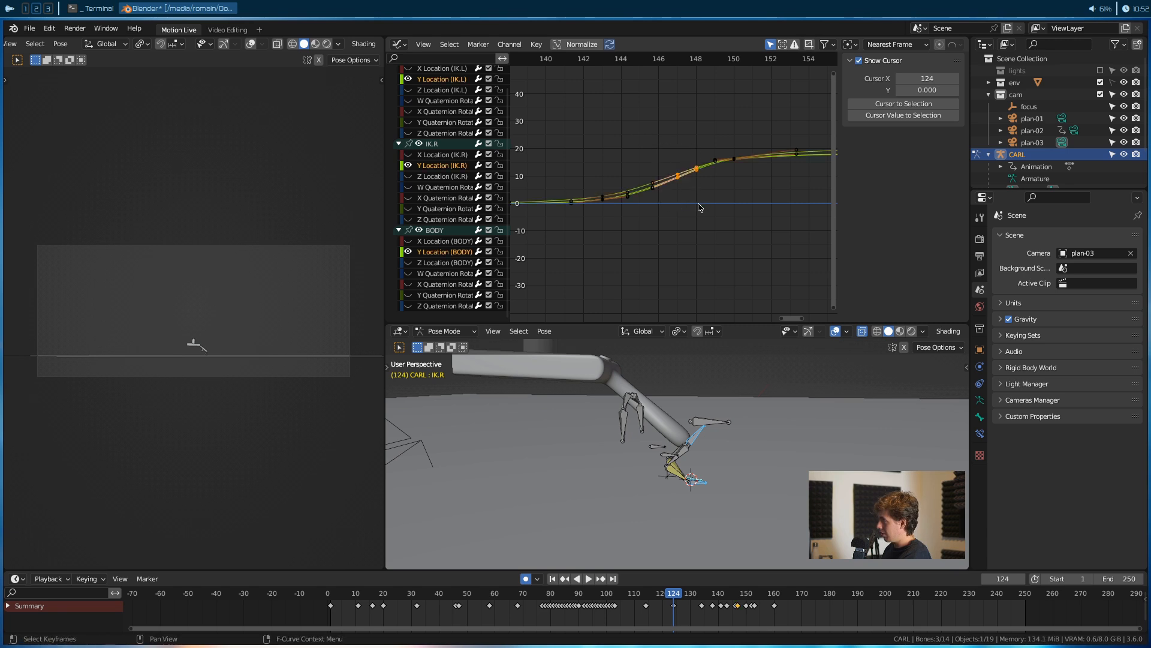
mouse_move(641, 140)
left_mouse_down()
mouse_move(703, 206)
mouse_move(648, 148)
left_mouse_up()
key("x")
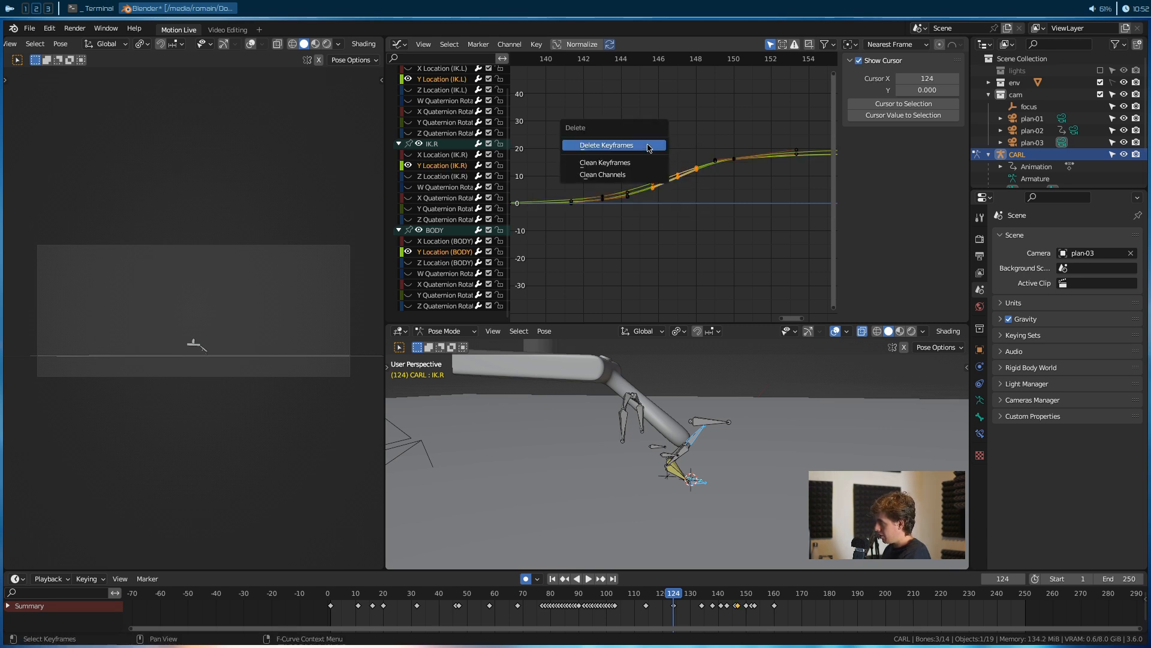
left_click(649, 148)
Delete the Y Location keyframes at frame 143 on all three curves, with the playhead at frame 138
scroll(700, 187, "down", 4)
left_click_drag(738, 189, 664, 151)
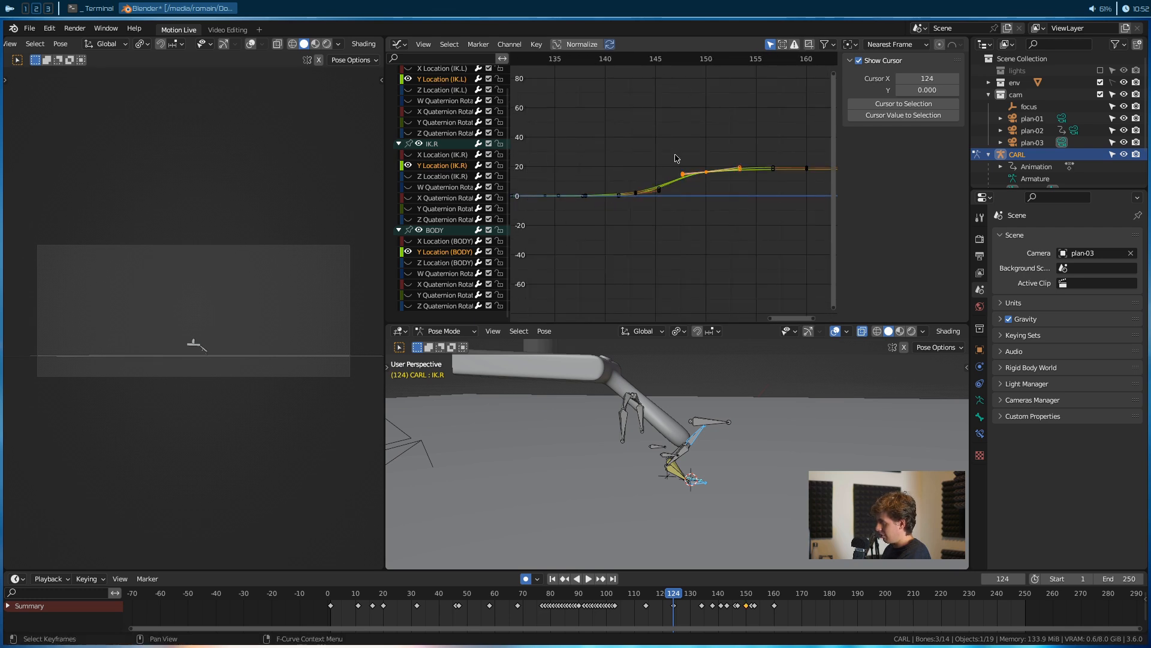
left_click(675, 158)
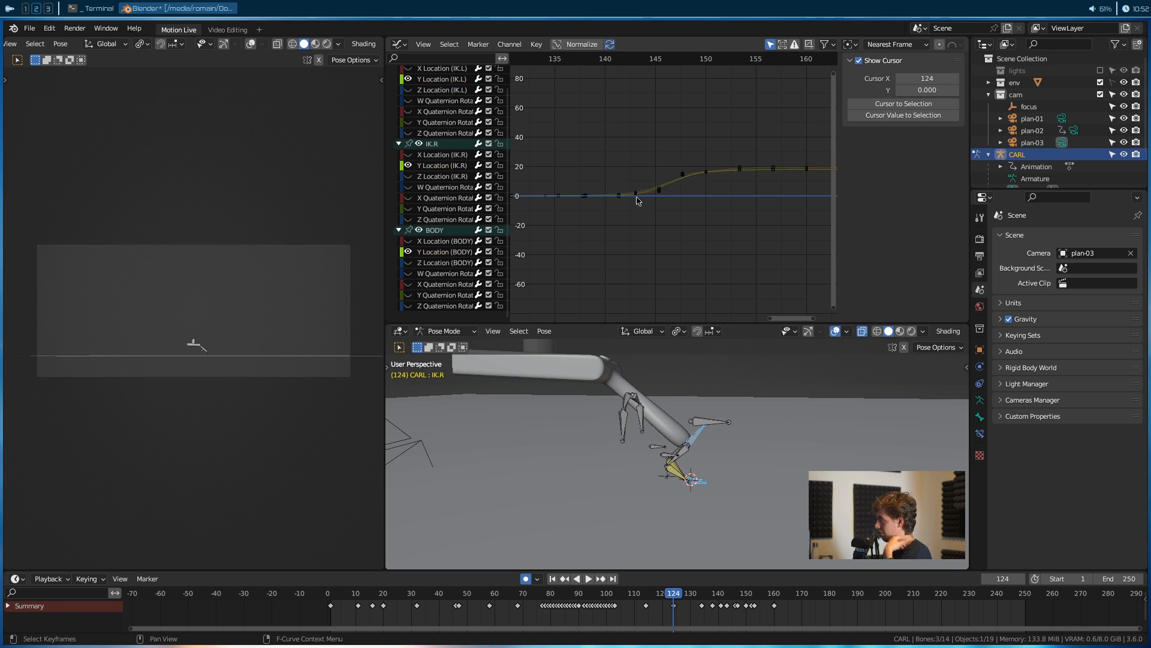
scroll(678, 200, "up", 4)
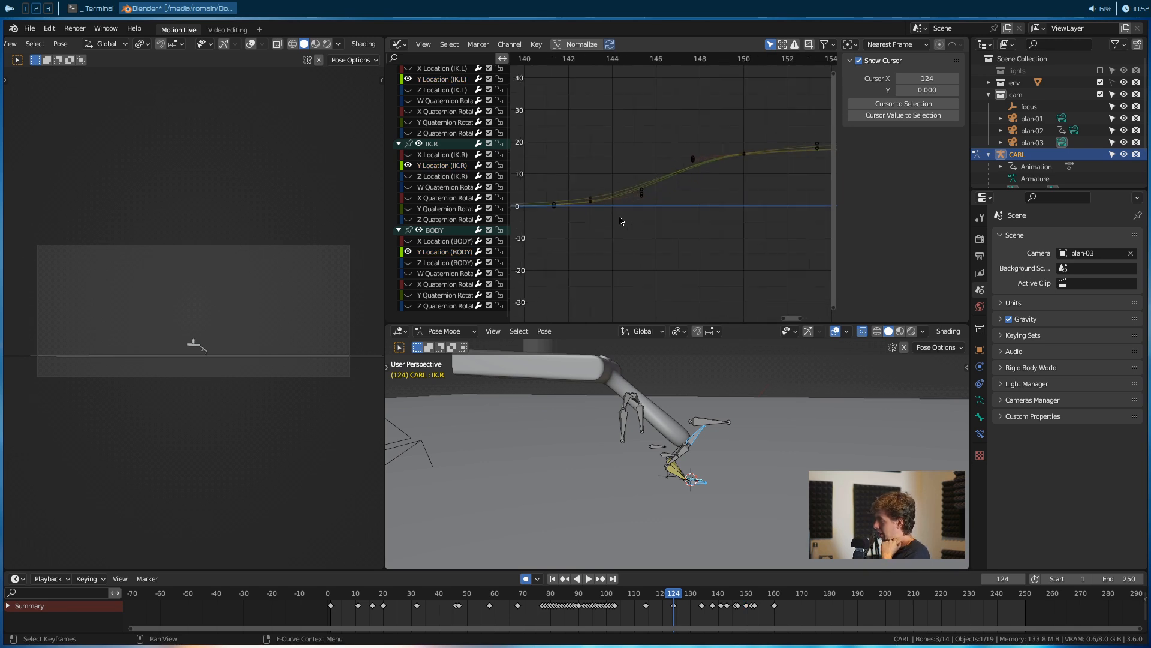
left_click_drag(571, 171, 685, 226)
scroll(663, 217, "up", 2)
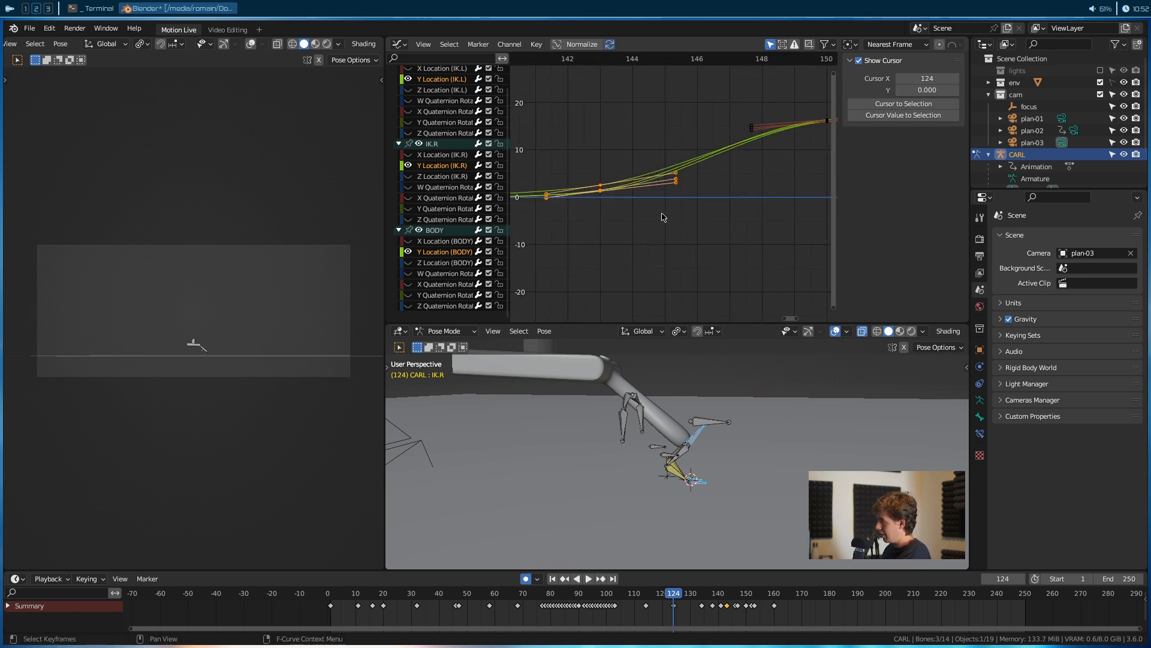
scroll(723, 259, "down", 1)
middle_click_drag(687, 262, 767, 255)
left_click_drag(665, 593, 712, 594)
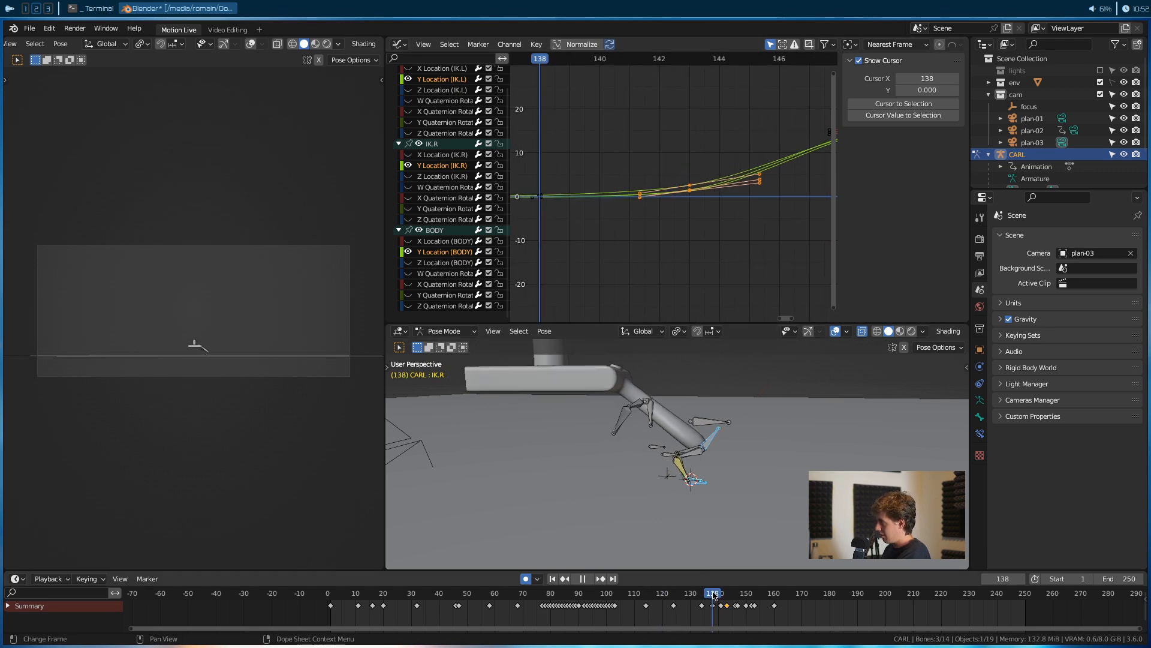
left_click_drag(776, 242, 635, 133)
key("Delete")
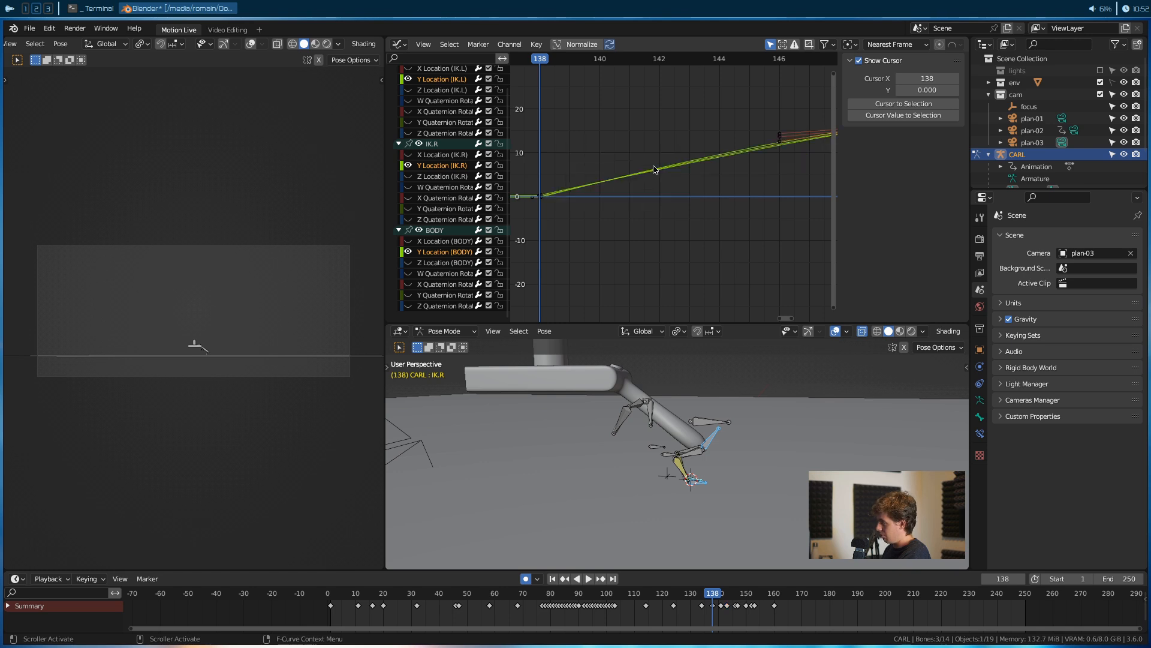
Rotate the handles of the three Y Location keyframes at frame 150 to steepen the curves there
middle_click_drag(609, 204, 663, 198)
left_click_drag(623, 163, 580, 238)
scroll(625, 227, "down", 9)
middle_click_drag(665, 228, 550, 206)
scroll(543, 203, "down", 2)
left_click_drag(698, 155, 607, 194)
key("r")
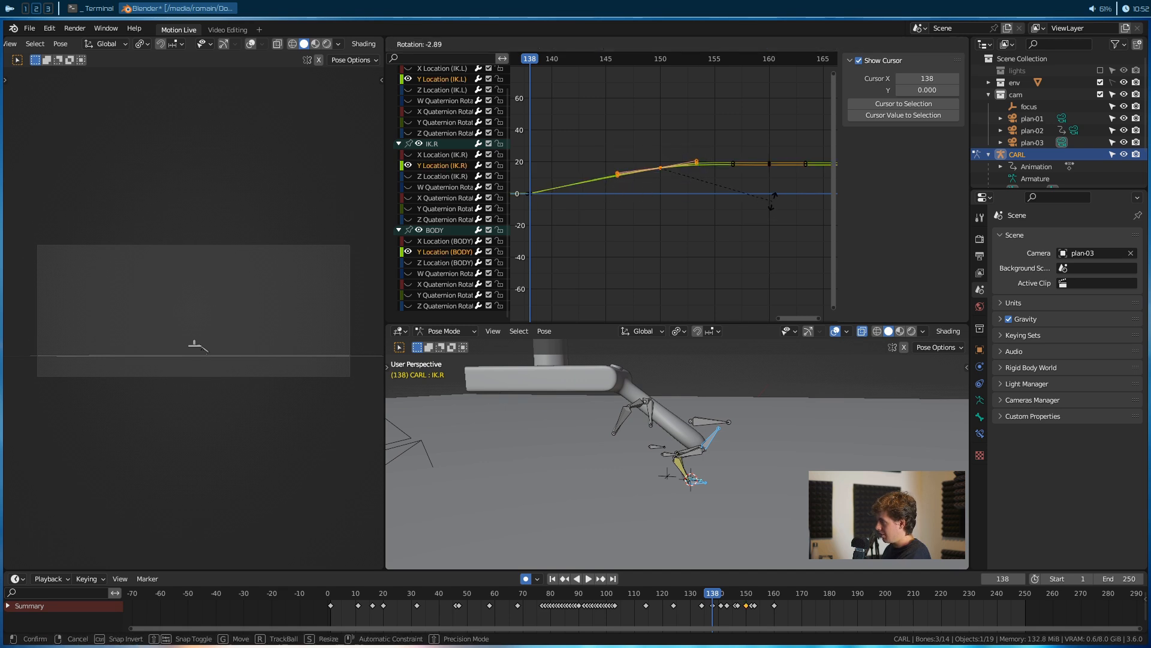
left_click(774, 195)
scroll(702, 174, "up", 3)
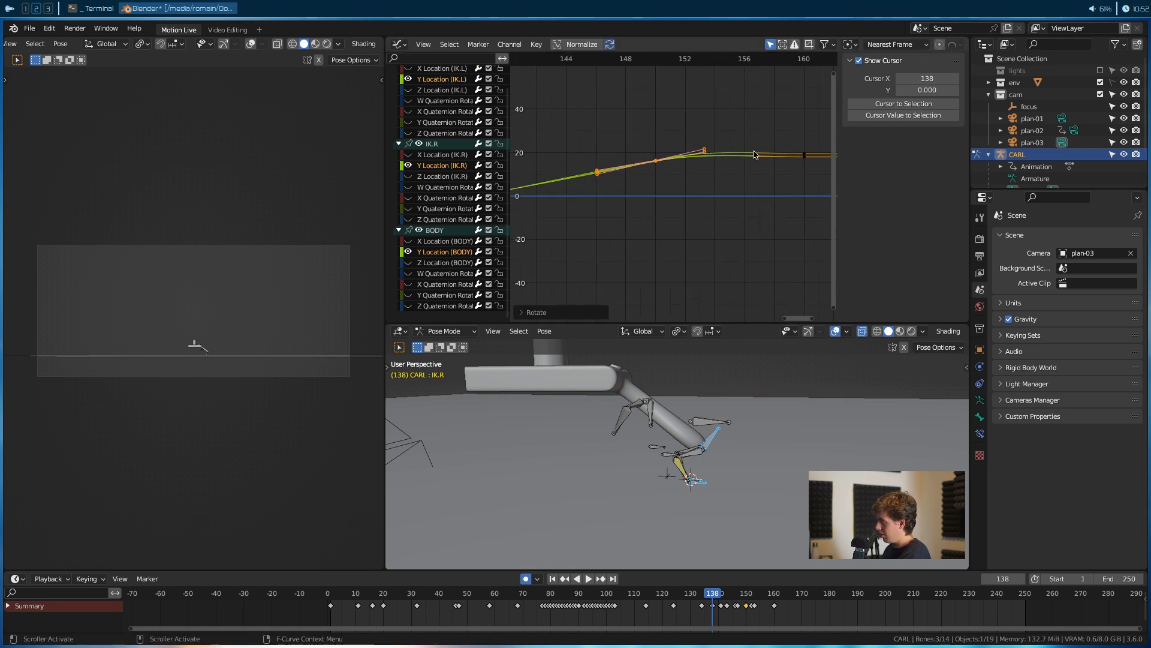
scroll(748, 166, "up", 4)
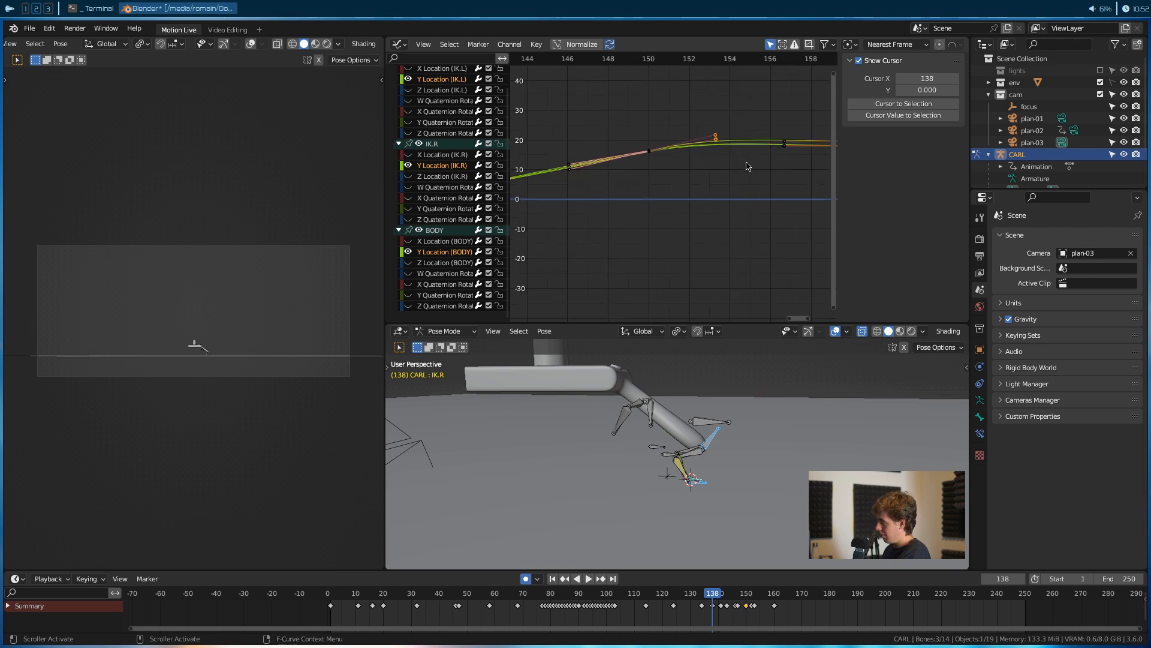
key("g")
right_click(713, 168)
Select the three Y Location keyframes at frame 150 and flatten their handles by scaling to 0 along Y
scroll(712, 168, "down", 2)
left_click_drag(570, 135, 717, 191)
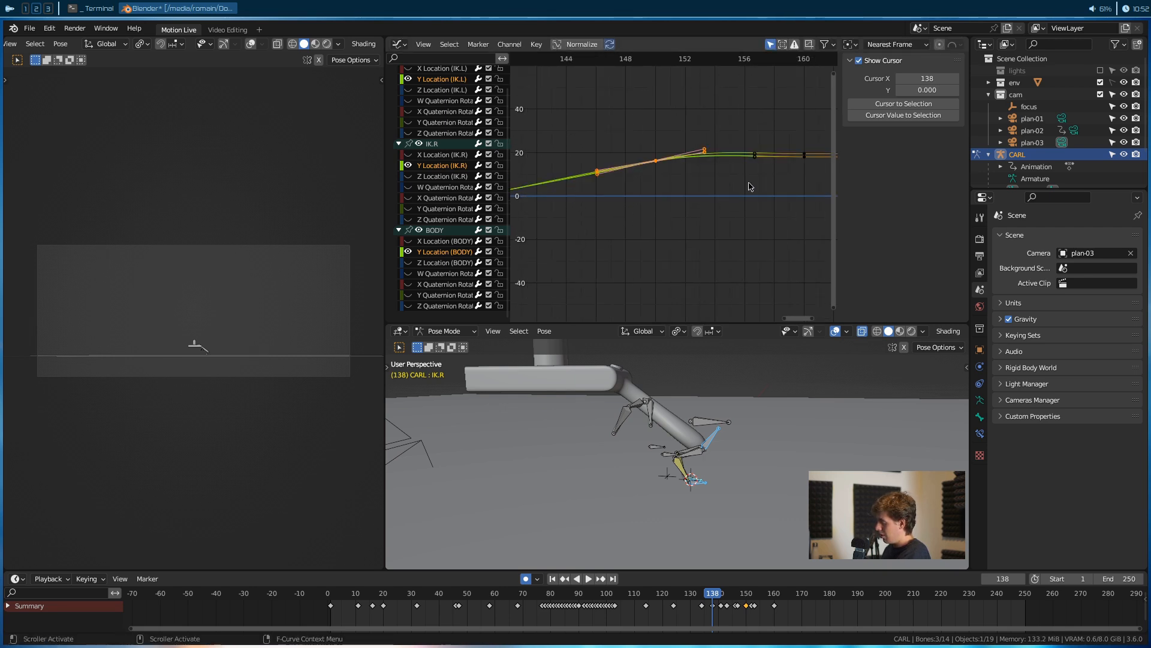
key("r")
left_click(754, 206)
key("s")
key("y")
key("0")
key("Return")
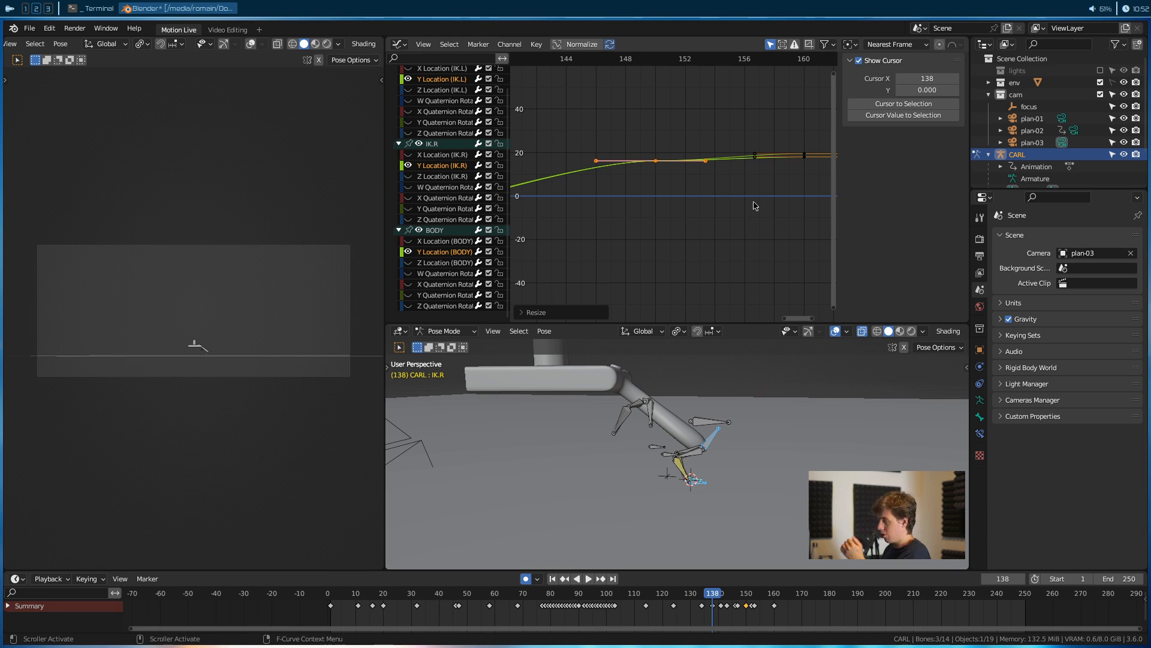
Shorten the handles of the Y Location keyframes at frame 150 along X and rotate them slightly
scroll(738, 201, "up", 1)
key("r")
key("Return")
key("s")
key("x")
key("Return")
key("r")
left_click(752, 205)
scroll(694, 225, "down", 10)
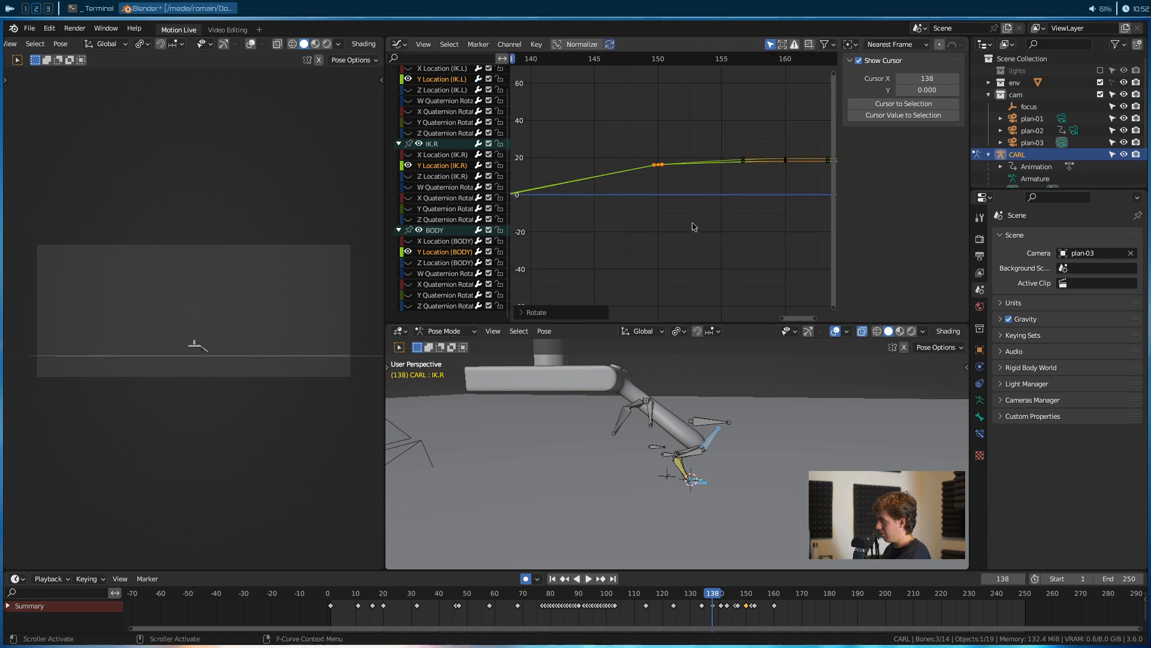
Play back the jump and landing from frame 110, ending with the playhead on frame 160
left_click_drag(711, 598, 704, 599)
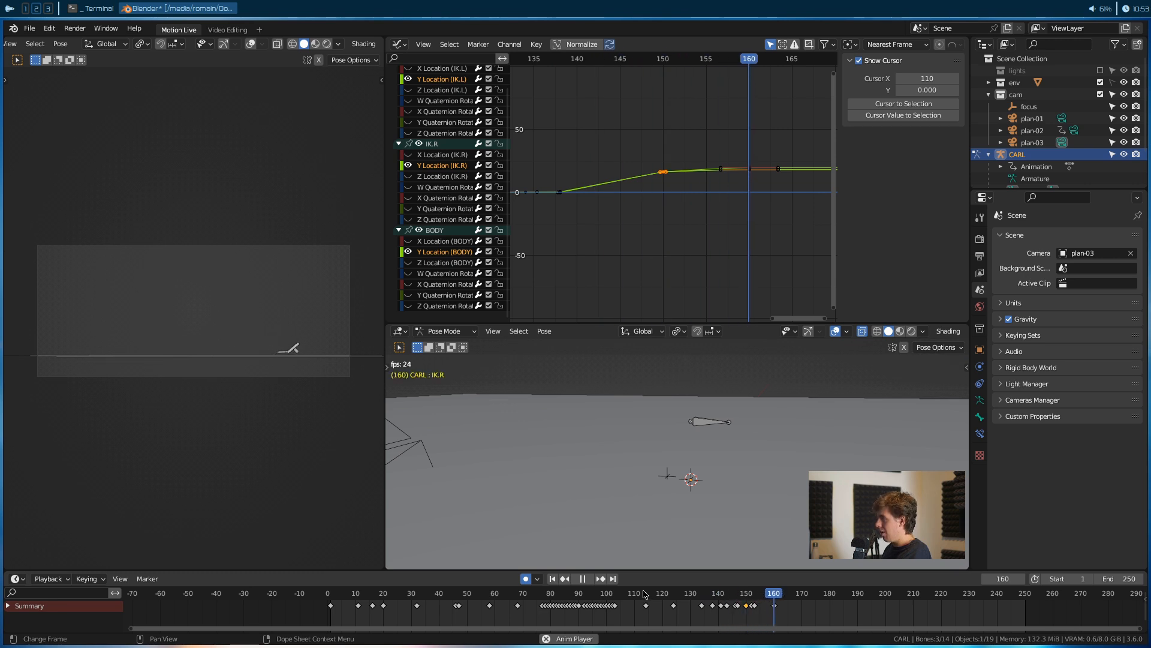
key("space")
left_click_drag(745, 599, 775, 617)
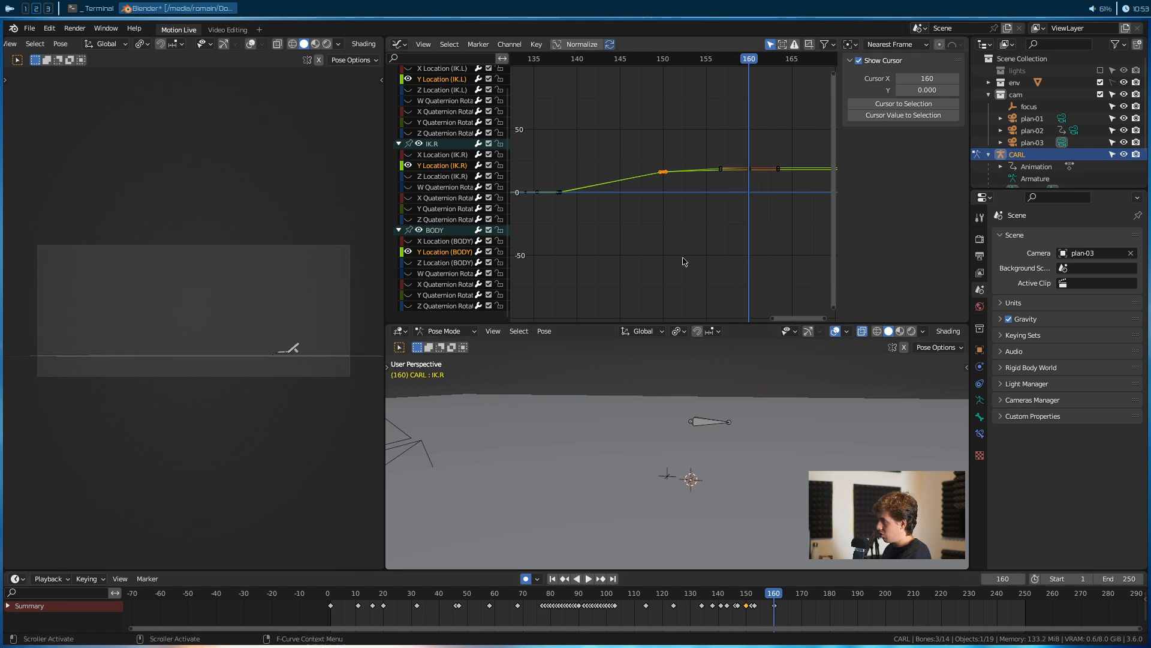
Try the jump without the three Y Location keyframes at frame 150, and undo their deletion after a preview
key("x")
left_click(644, 206)
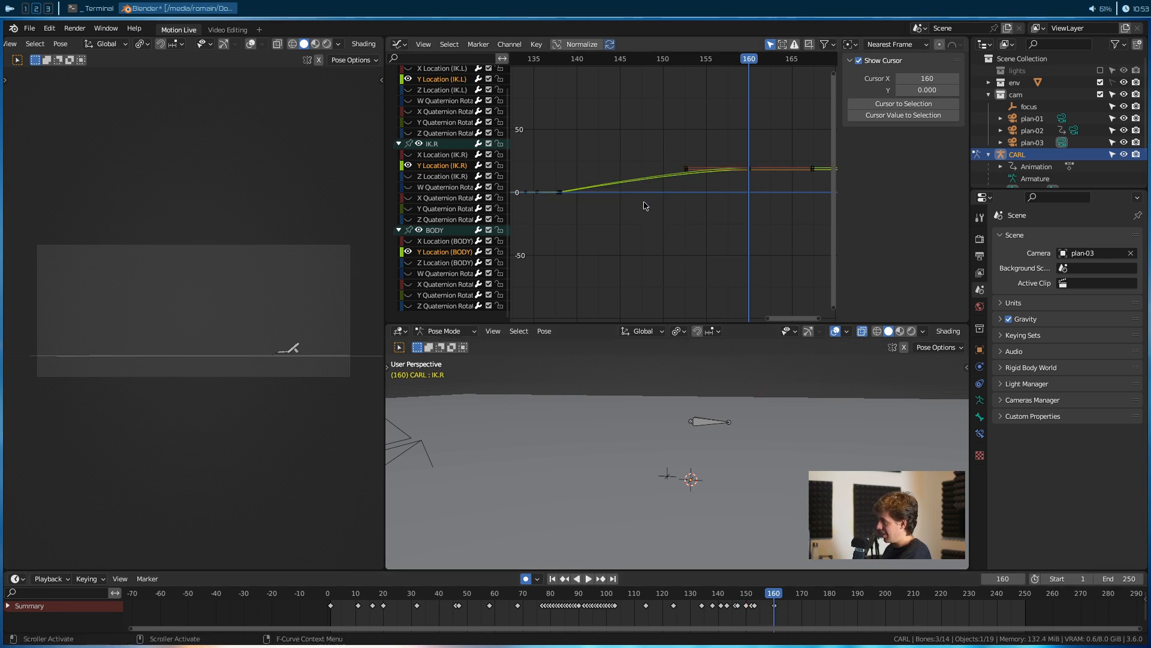
scroll(646, 208, "down", 4)
key("space")
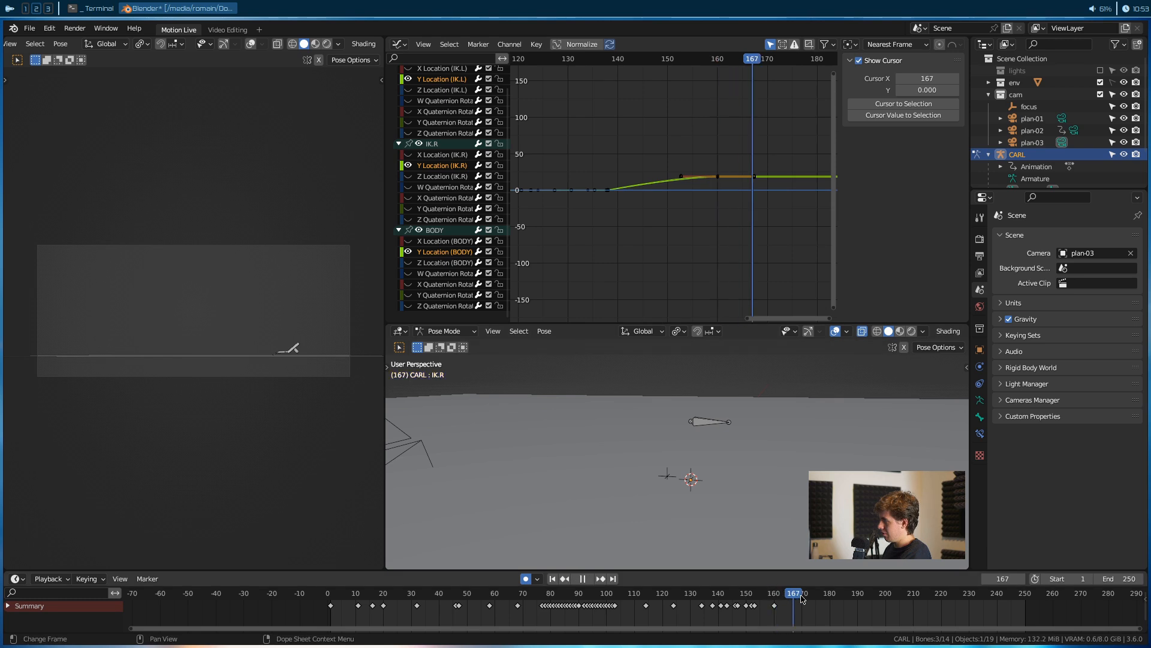
key("Escape")
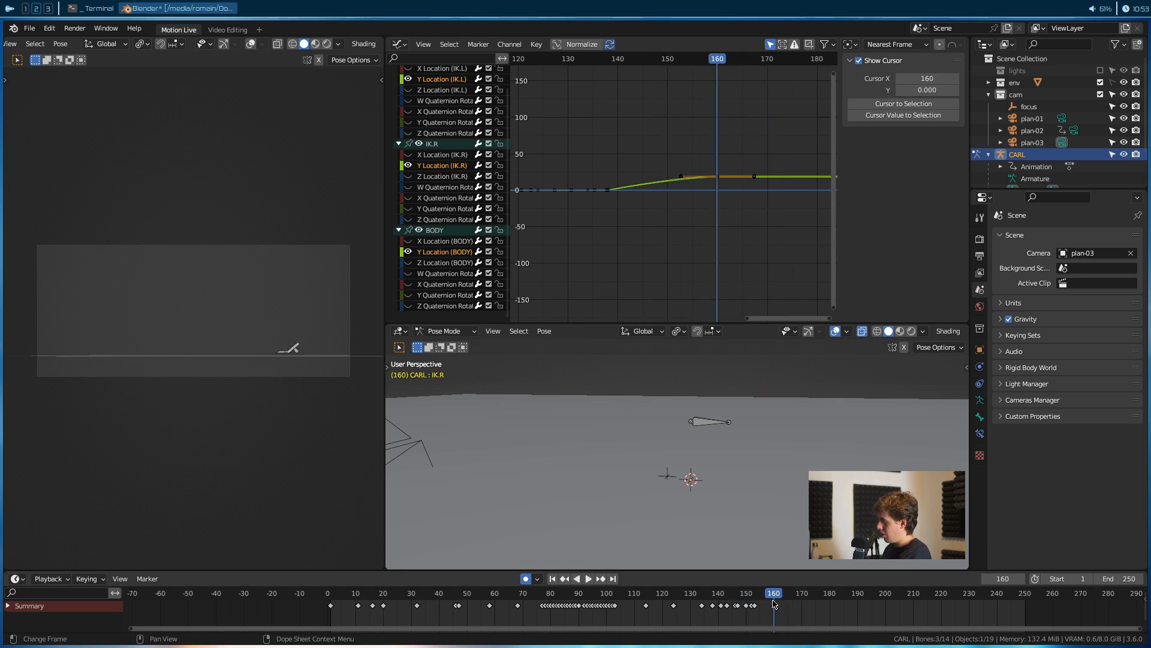
key("ctrl+z")
key("ctrl+z")
key("ctrl+z")
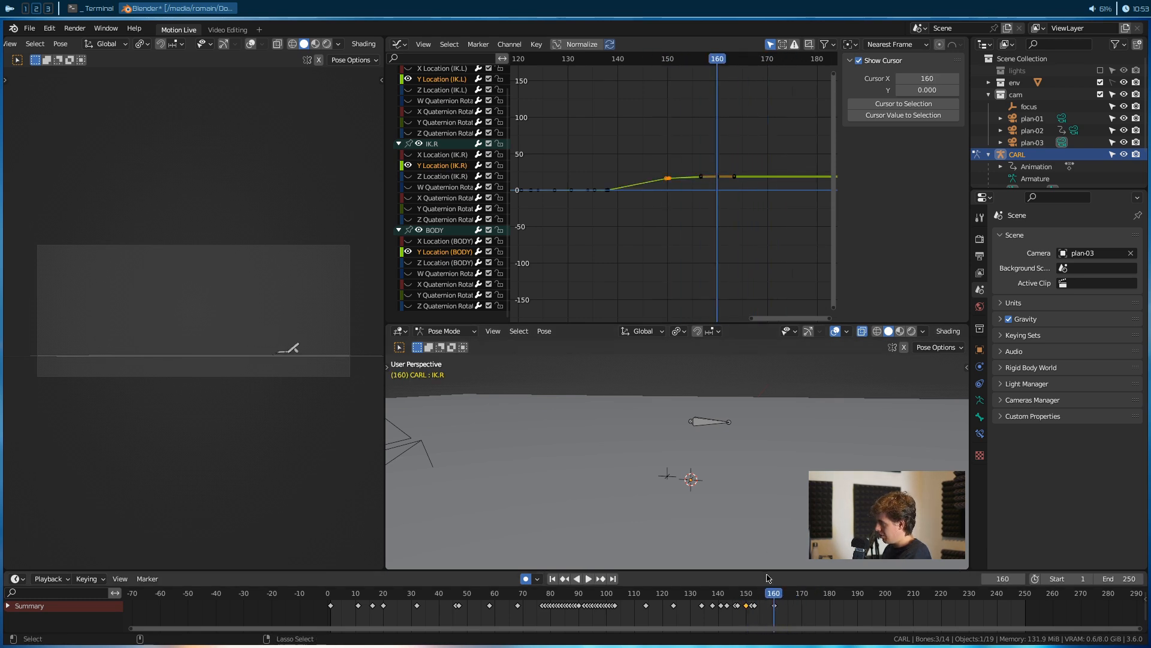
Play back the jump from frame 105 and save the animation file
left_click_drag(708, 596, 621, 597)
key("space")
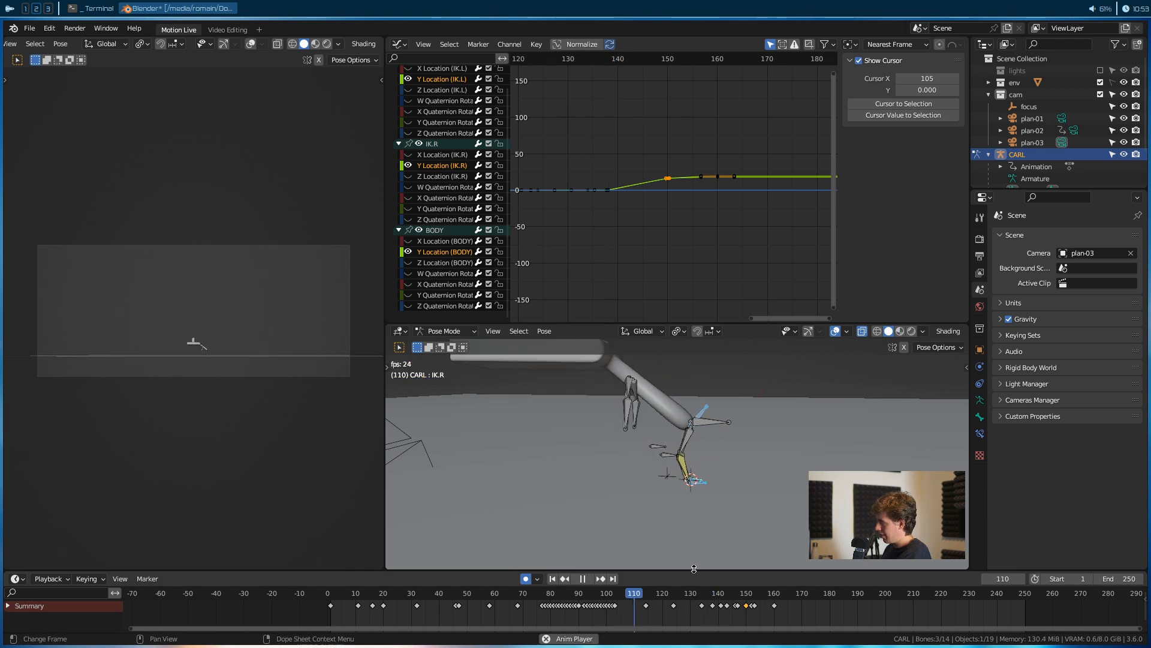
key("space")
key("ctrl+s")
Set the playhead to frame 160 and show only the Z Location curves of IK.L, IK.R and BODY
scroll(706, 201, "up", 7)
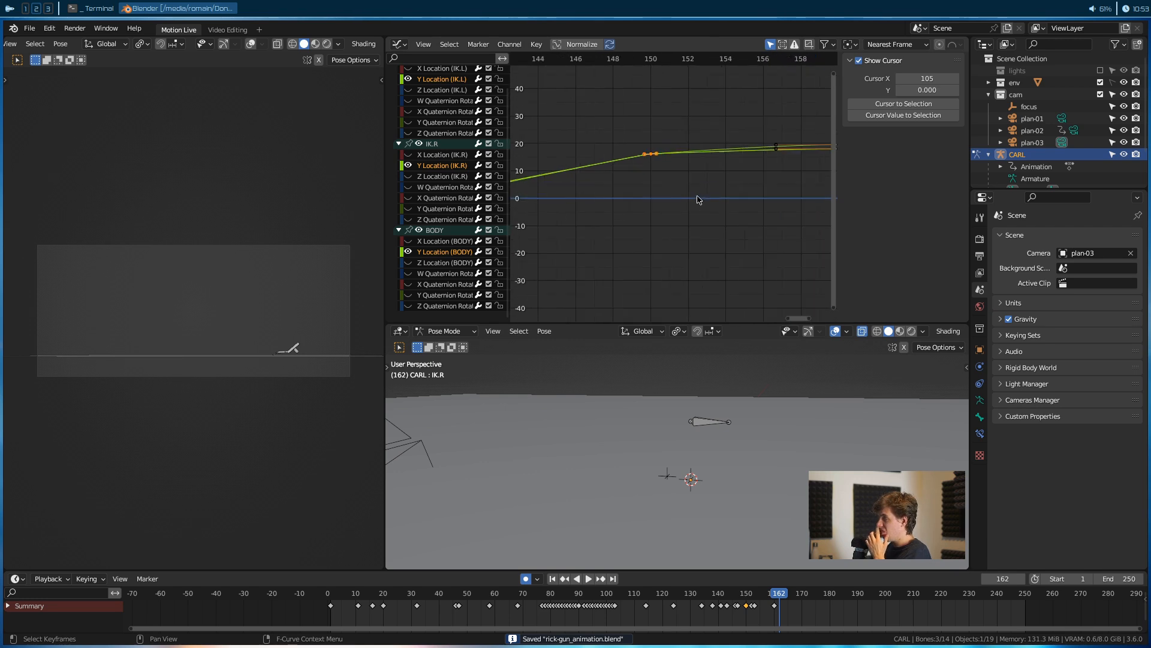
scroll(750, 157, "down", 2)
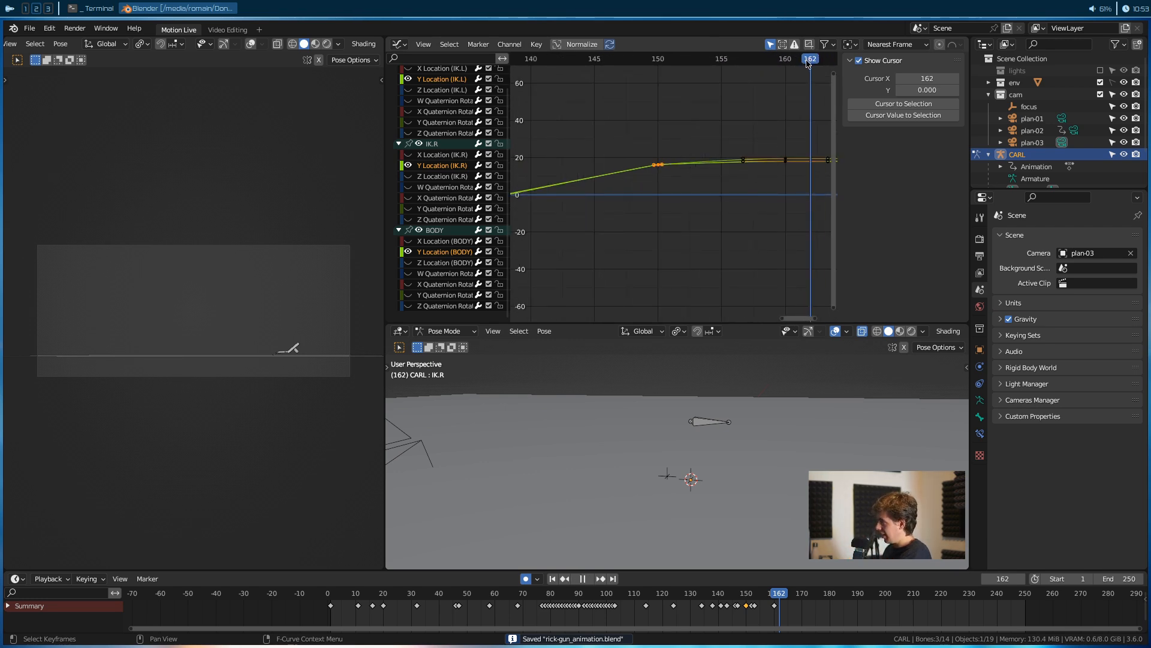
left_click_drag(808, 64, 785, 64)
left_click(425, 242)
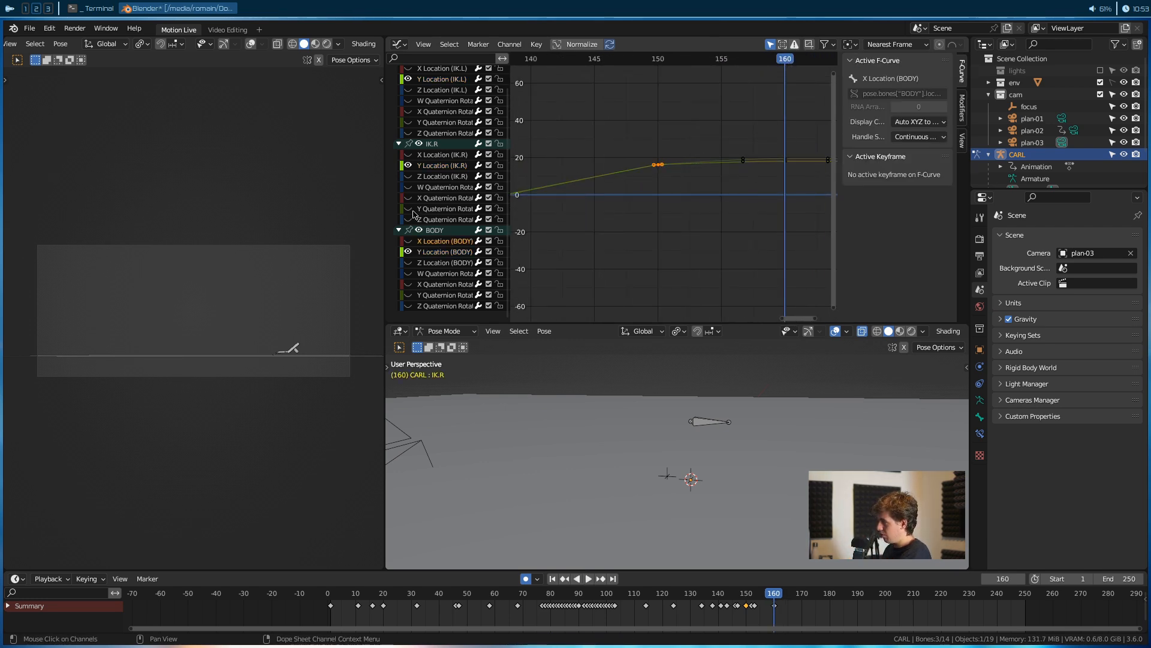
scroll(411, 163, "up", 3)
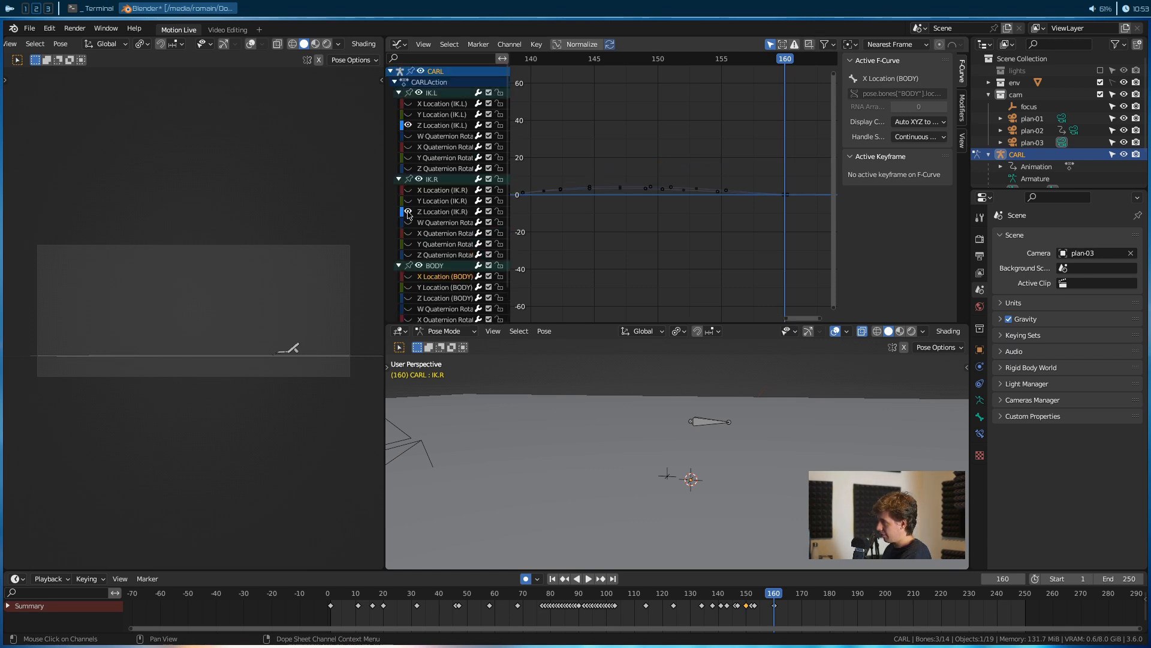
Scale the landing keyframes of the Z Location curves along X so they align at frame 153 with short handles
middle_click_drag(718, 264, 738, 197)
left_click_drag(801, 145, 827, 187)
left_click_drag(705, 129, 654, 175)
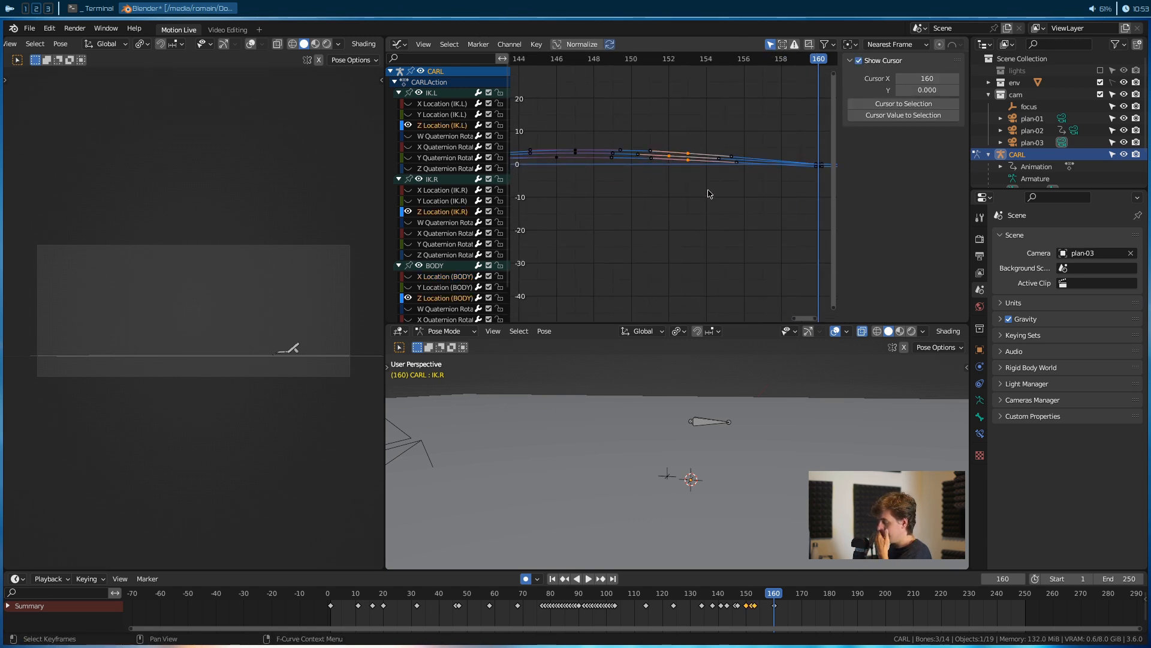
key("s")
key("x")
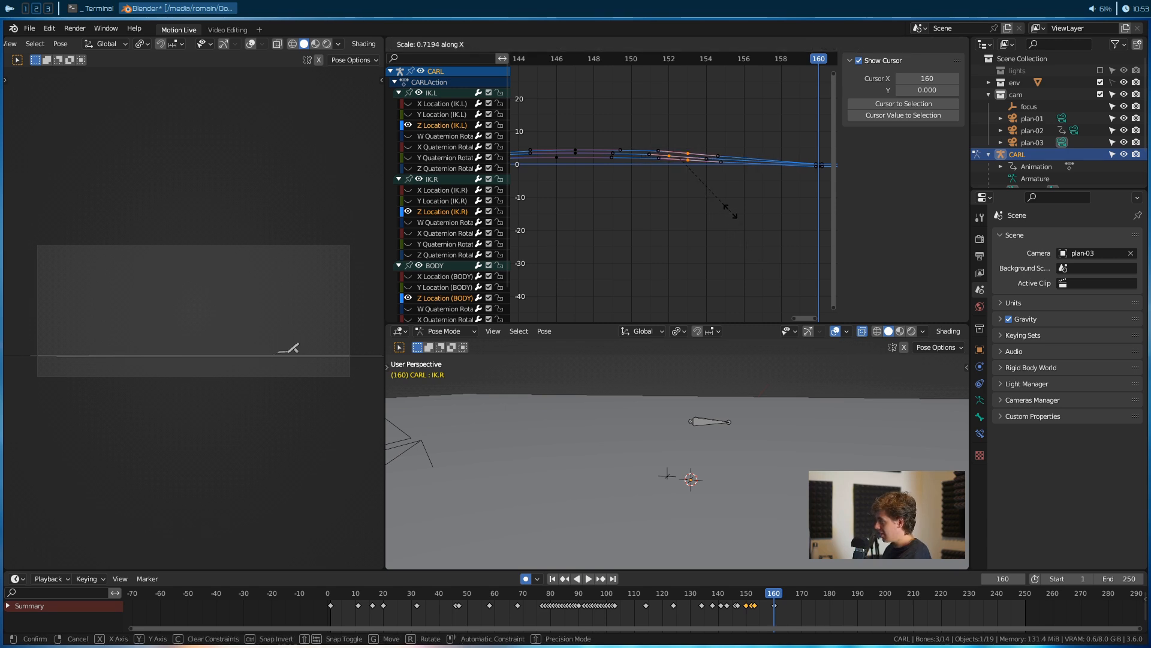
key("Return")
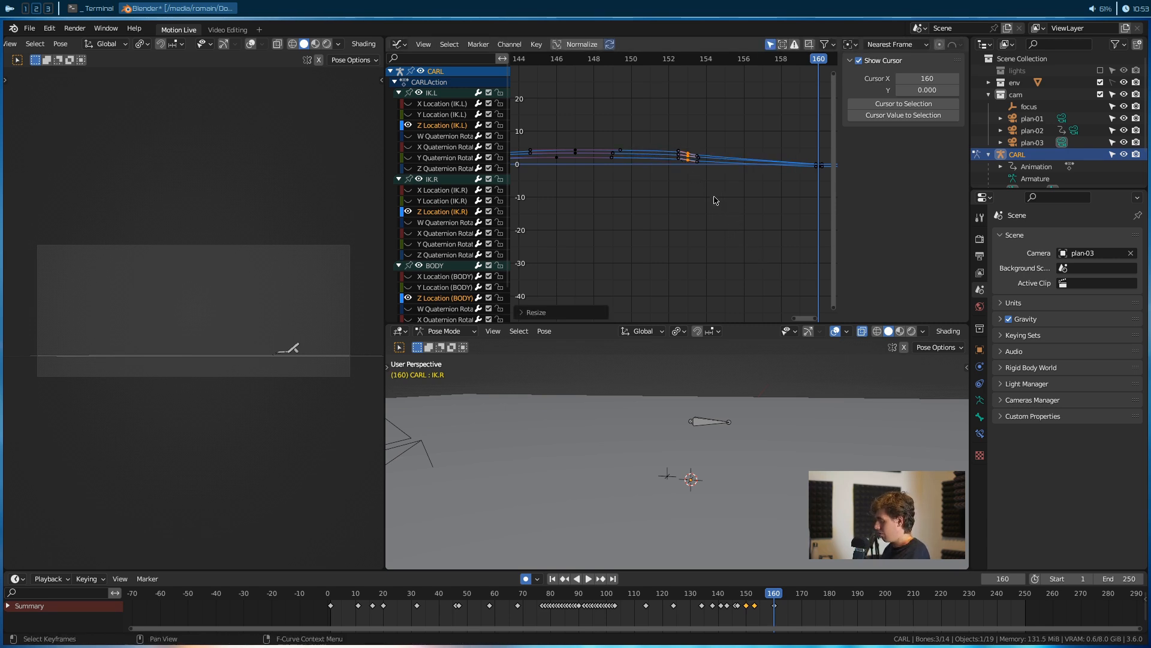
Level the Z Location keyframes at frame 153 by scaling to 0 along Y, and lower them by 2.885
key("s")
key("y")
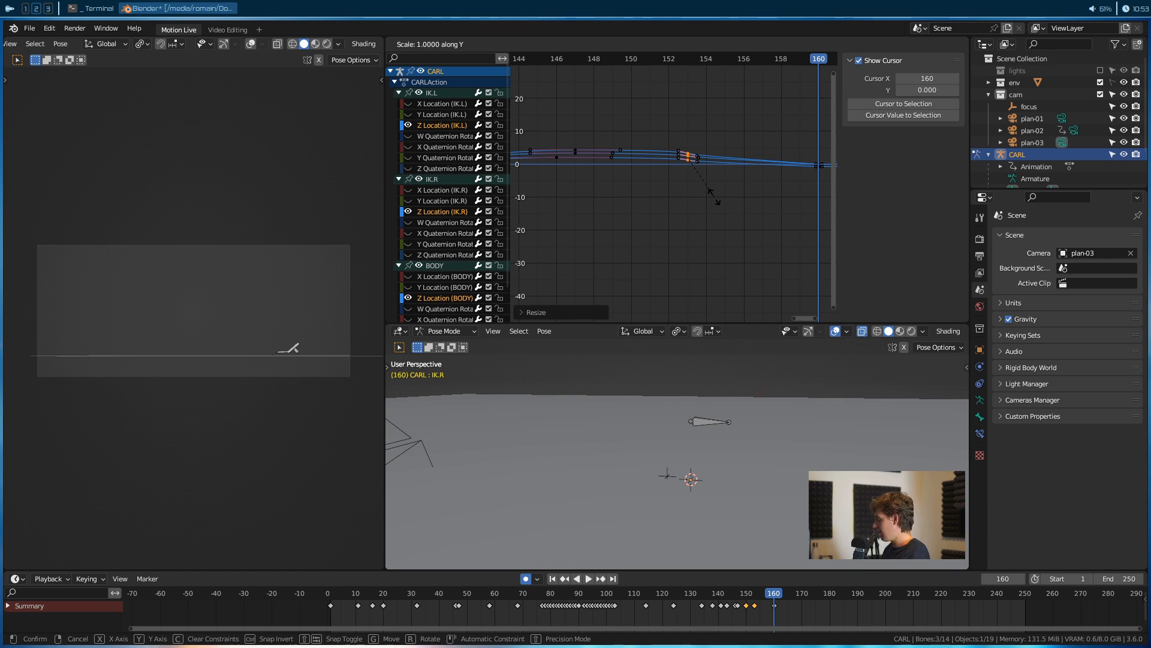
key("0")
key("Return")
scroll(690, 171, "up", 2)
key("g")
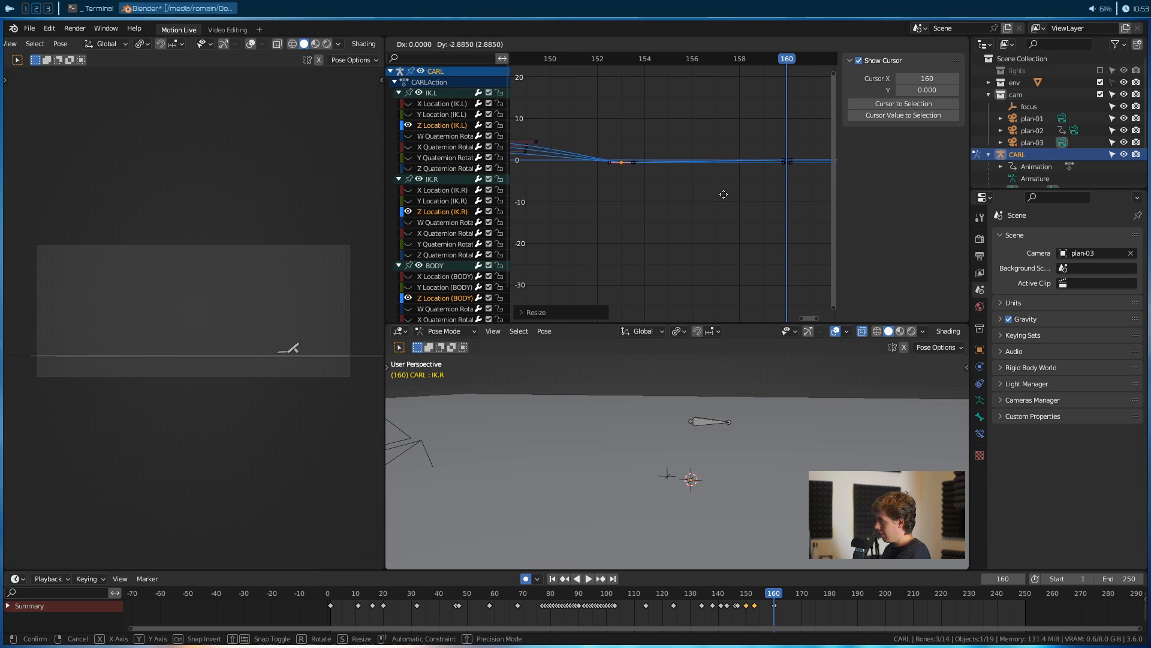
left_click(724, 195)
left_click(708, 197)
Delete the extra Z Location keyframes between the takeoff and the peak of the jump
scroll(697, 198, "down", 2)
middle_click_drag(606, 215, 656, 195)
scroll(692, 206, "down", 3)
scroll(657, 198, "down", 10)
left_click_drag(709, 99, 640, 183)
left_click(628, 162)
key("x")
left_click(627, 163)
Move the peak keyframes of the three Z Location curves 1.5 frames earlier
left_click_drag(647, 107, 706, 180)
left_click_drag(708, 99, 640, 170)
key("g")
key("x")
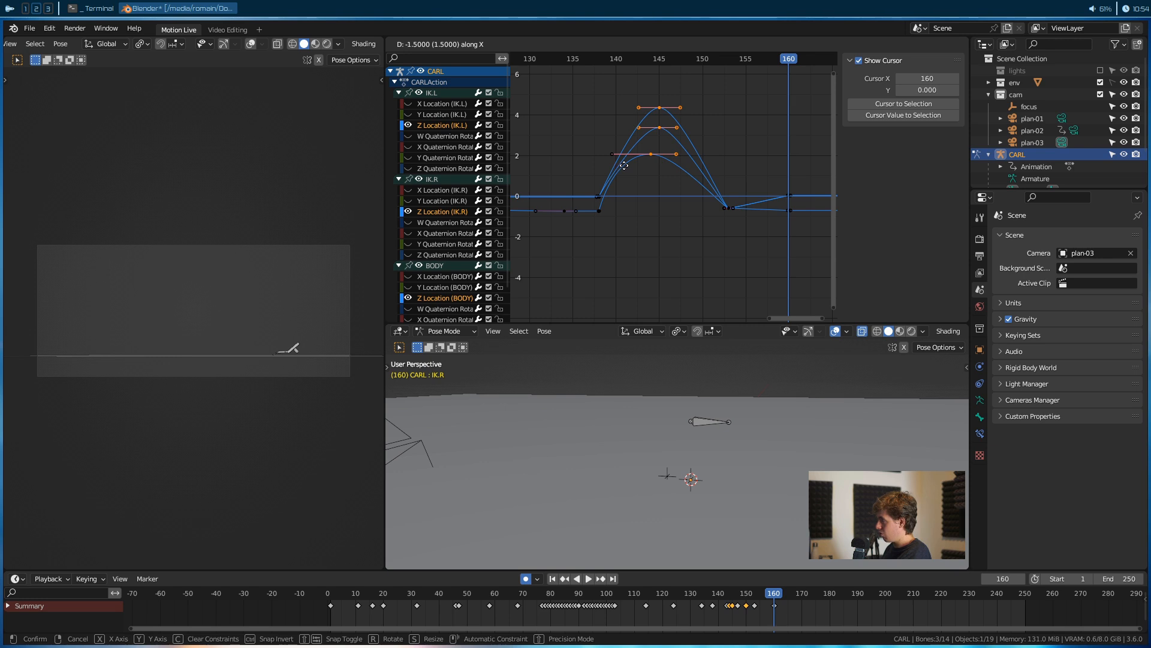
left_click(625, 165)
Lengthen the handles of the Z Location peak keyframes to round the jump arcs of BODY, IK.R and IK.L
left_click(679, 155)
key("g")
key("x")
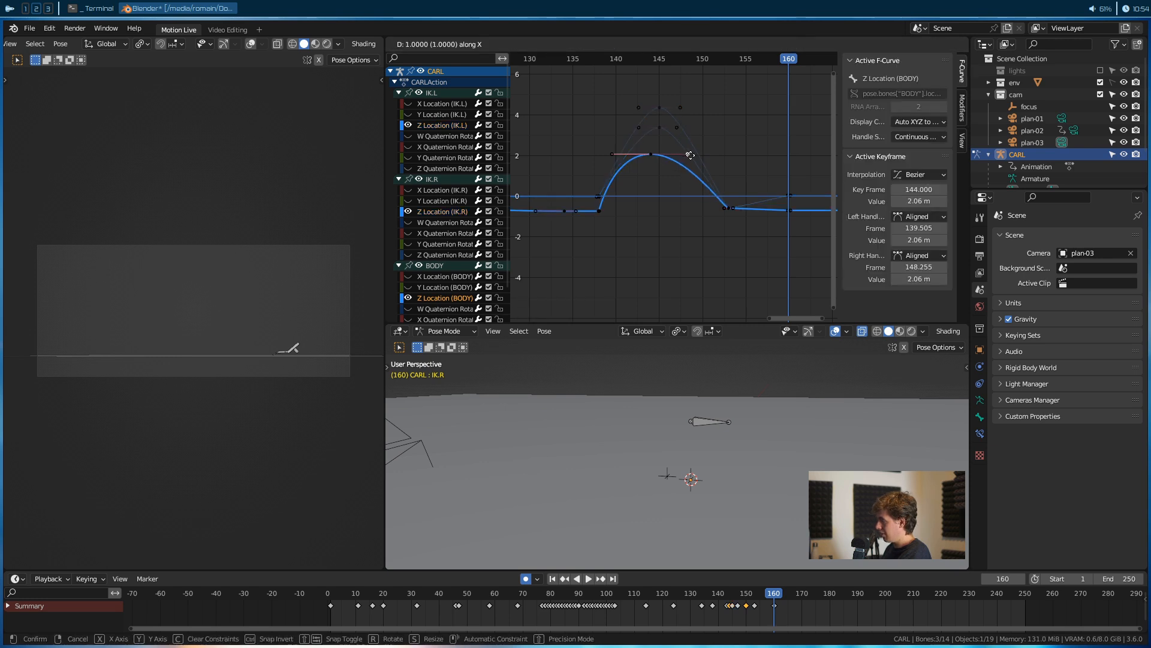
left_click(696, 139)
left_click(621, 143)
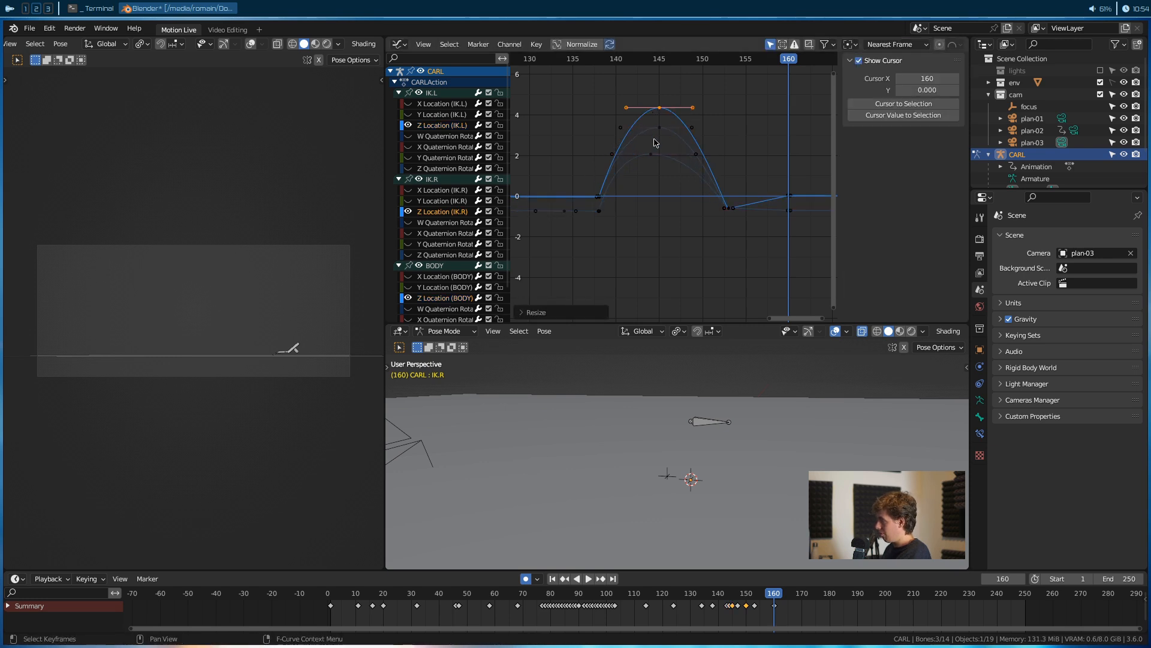
scroll(697, 174, "up", 4)
middle_click_drag(731, 225, 625, 216)
left_click_drag(698, 68, 617, 91)
Raise the IK.L and IK.R Z Location keyframes at frame 153 to about 0 m, level with frame 160
left_click(731, 194)
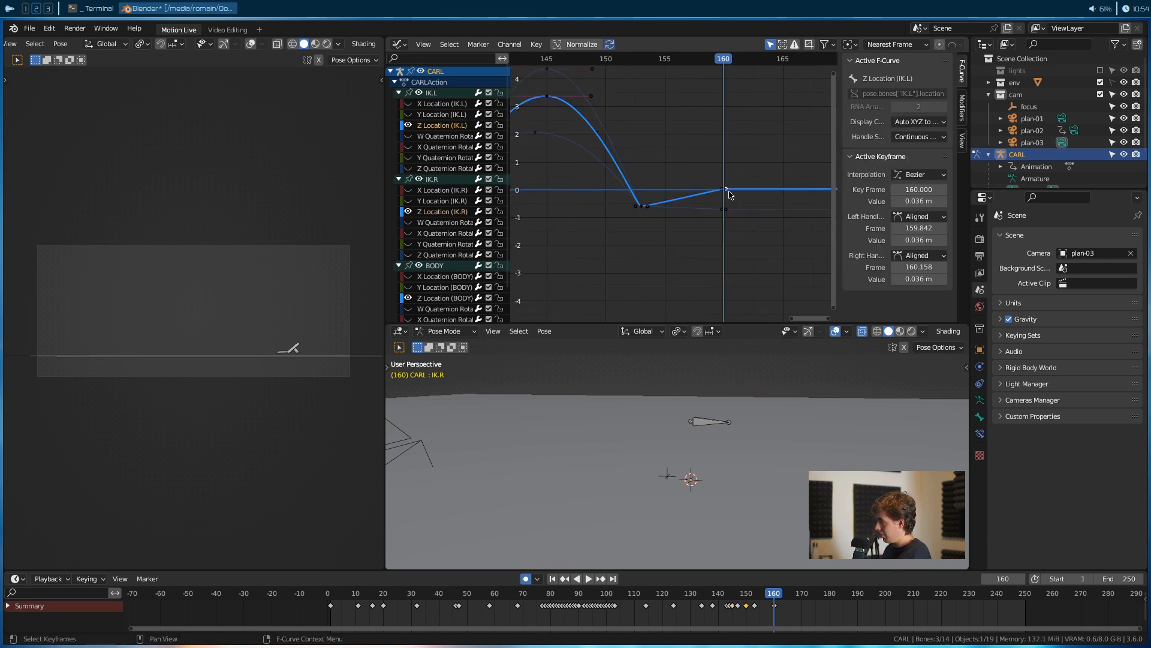
left_click_drag(750, 182, 711, 198)
scroll(709, 199, "up", 4)
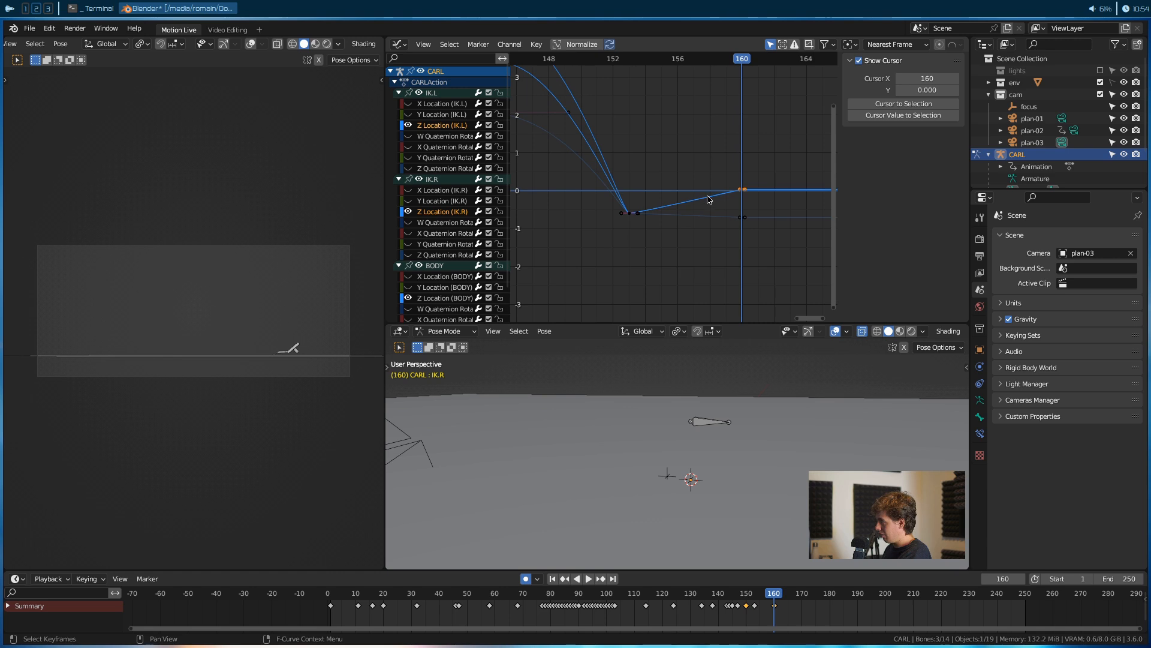
left_click(632, 215)
key("g")
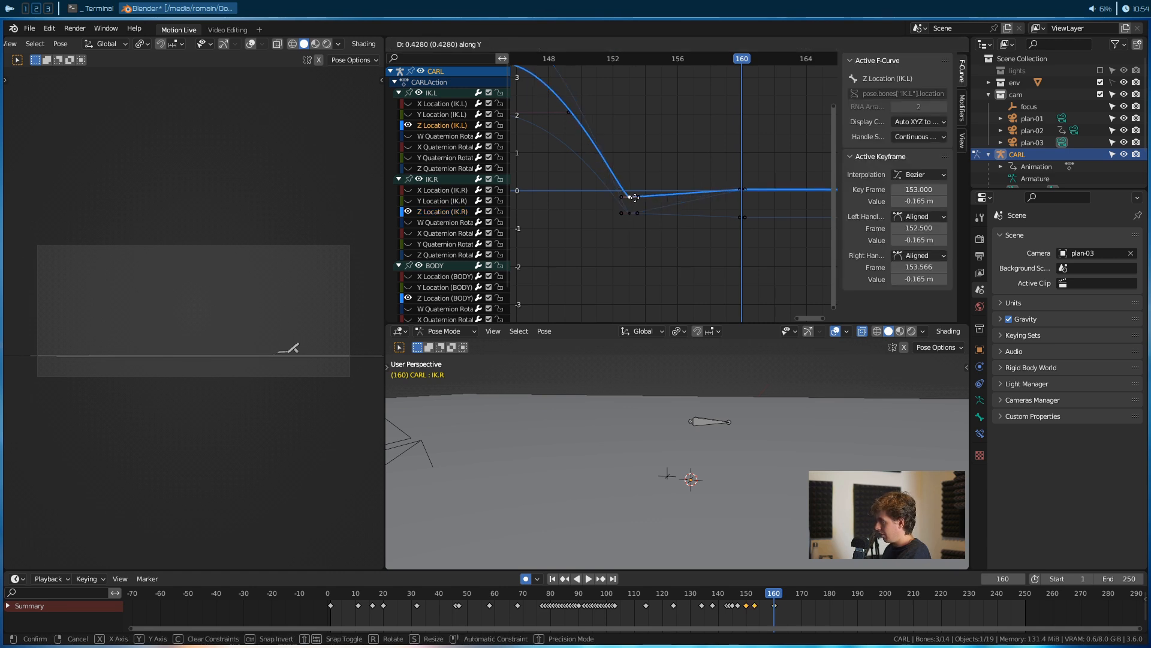
left_click(636, 205)
key("ctrl+z")
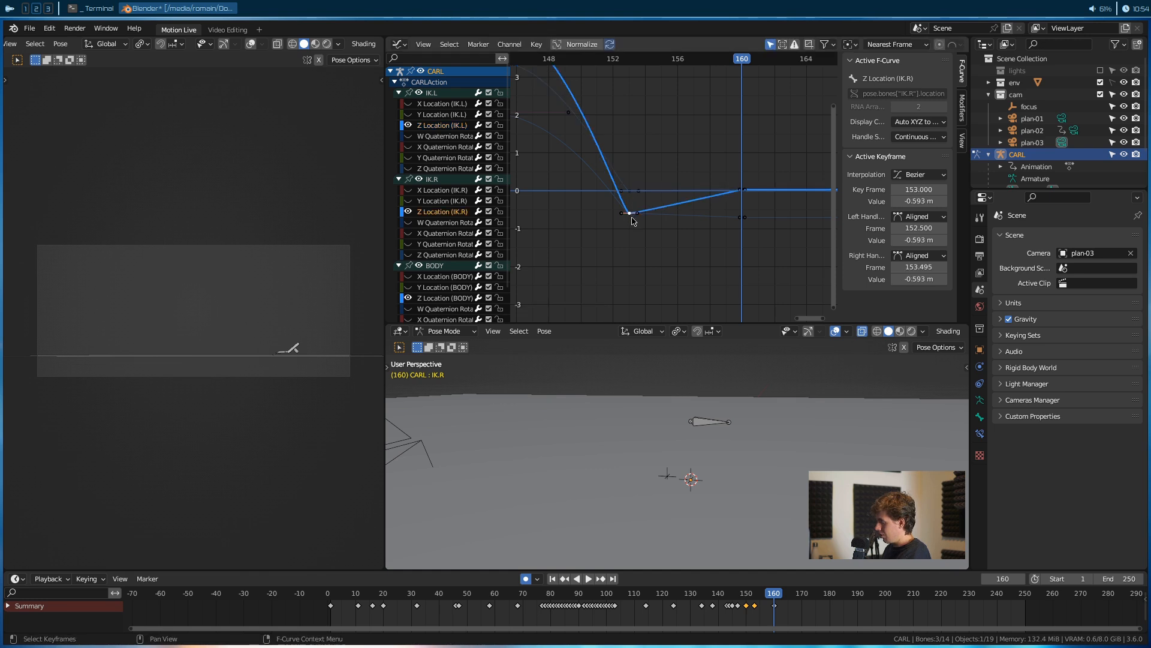
key("g")
key("y")
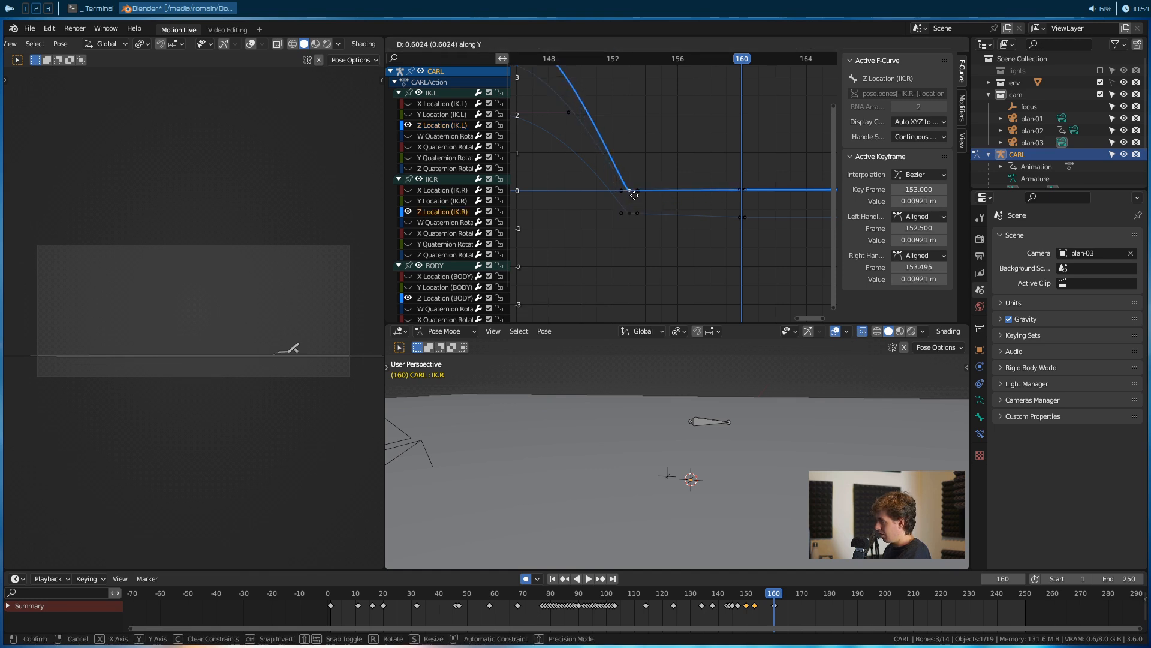
left_click(634, 195)
Lower the BODY Z Location keyframe at frame 153 by about 0.08 to level it with frame 160
left_click_drag(635, 202, 621, 227)
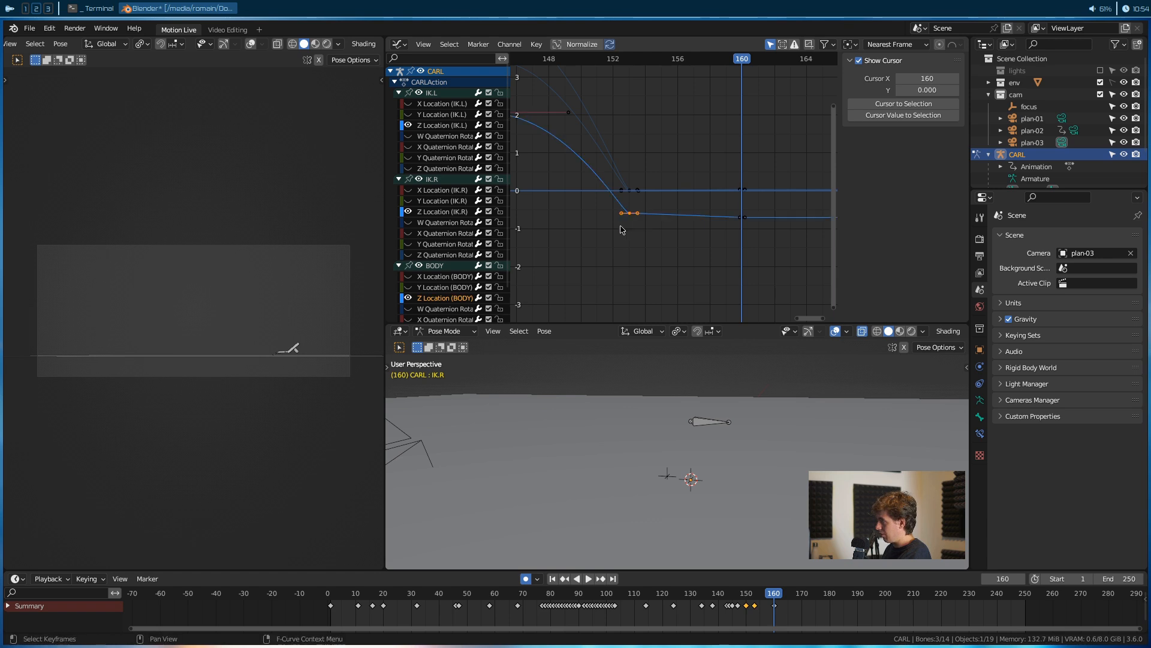
key("g")
key("y")
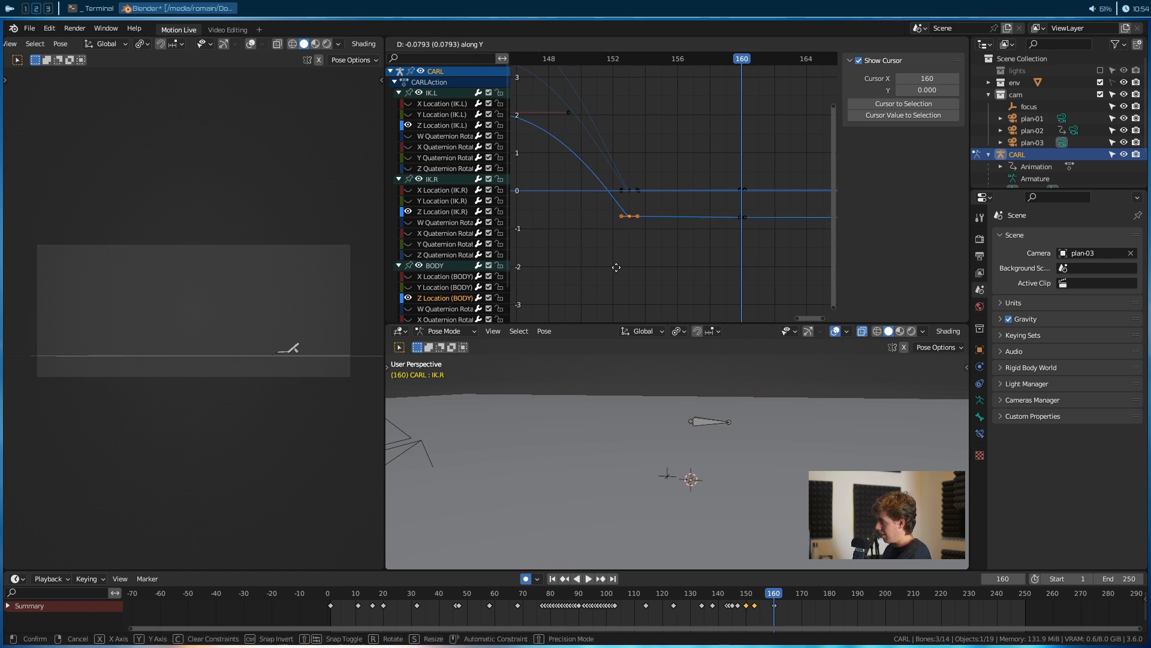
left_click(617, 265)
scroll(660, 251, "down", 3)
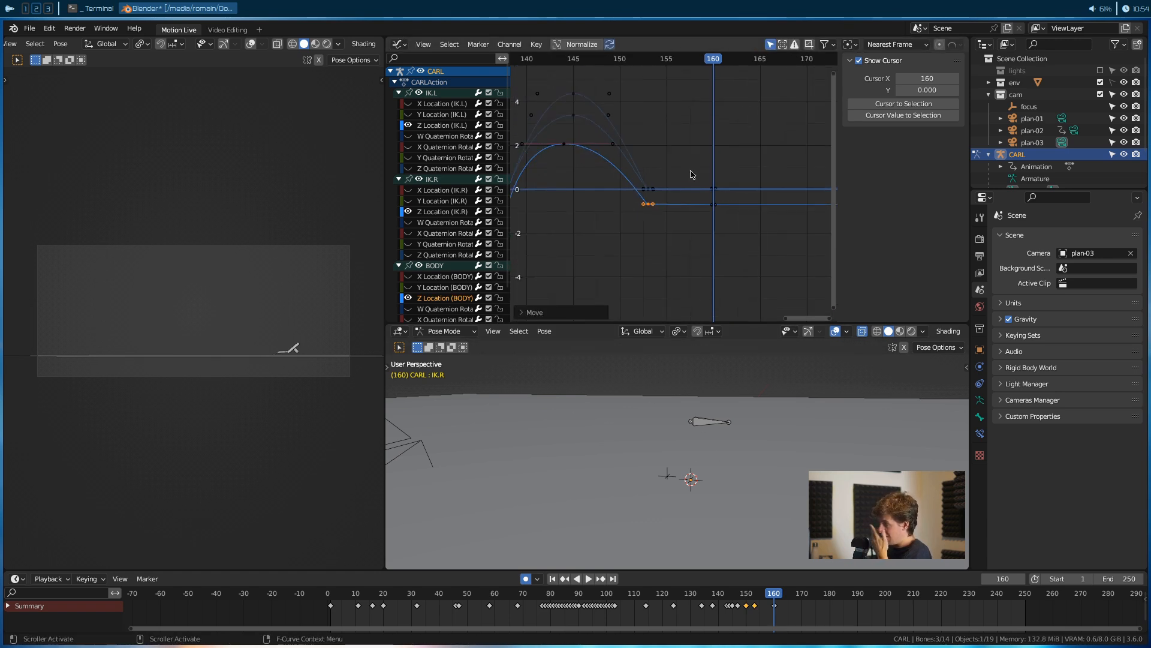
middle_click_drag(642, 181, 675, 167)
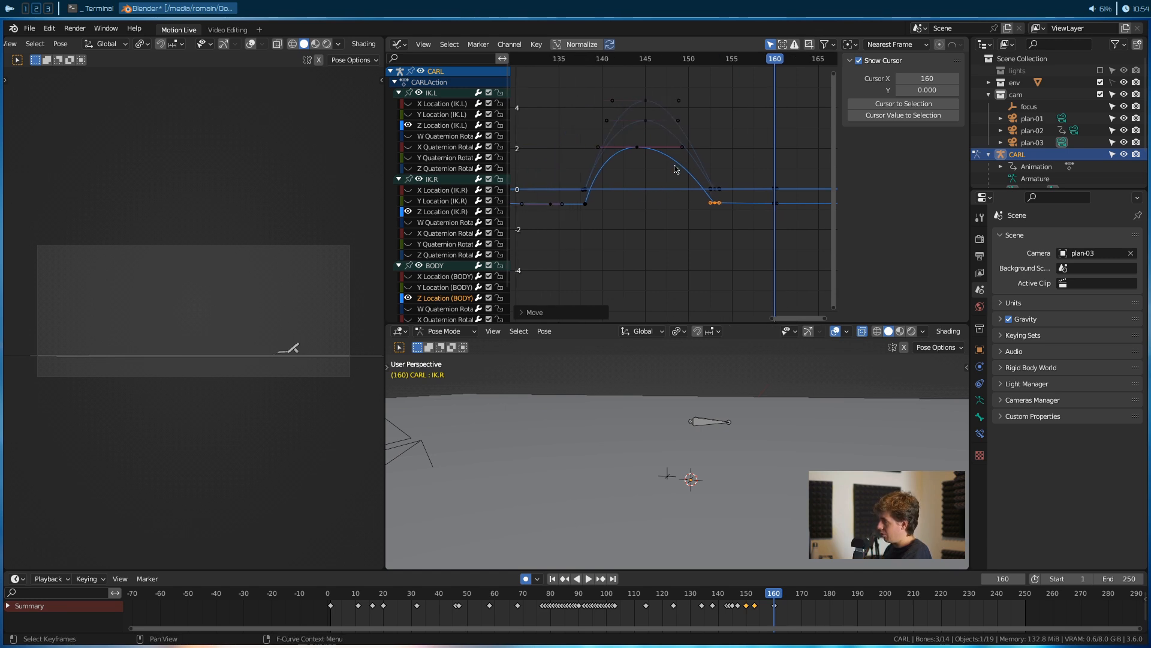
Save the animation file and play back the jump from frame 135
key("ctrl+s")
key("space")
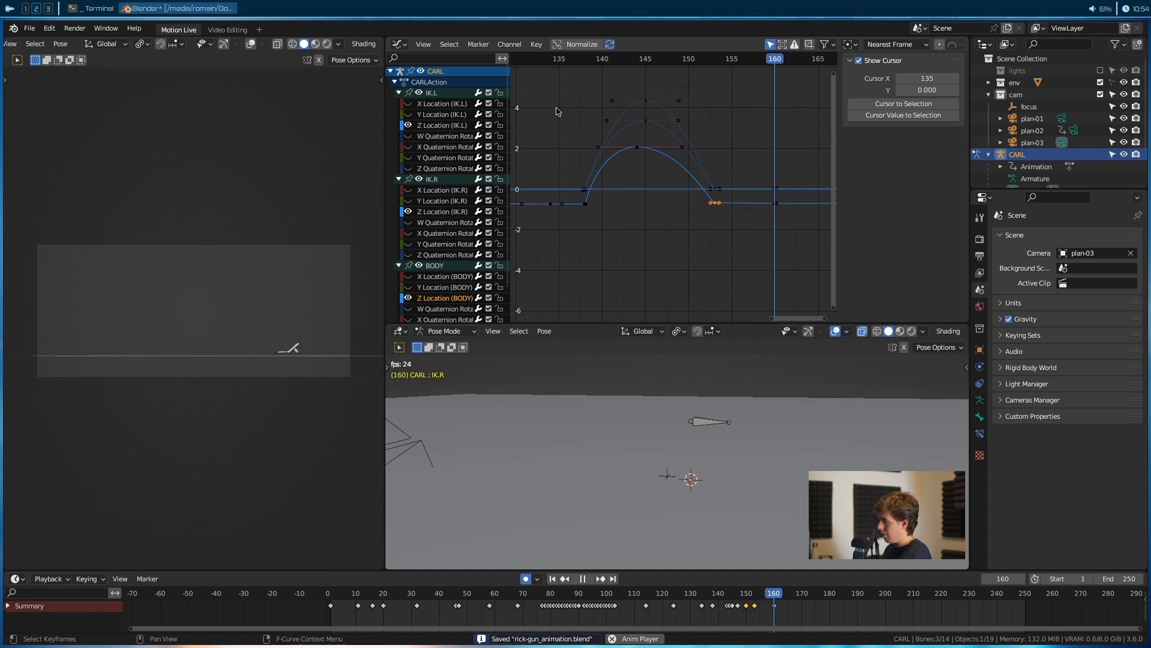
key("Escape")
Go to frame 153 and display BODY's Y Location curve alongside the Z Location curves of BODY, IK.L and IK.R
left_click_drag(564, 103, 715, 110)
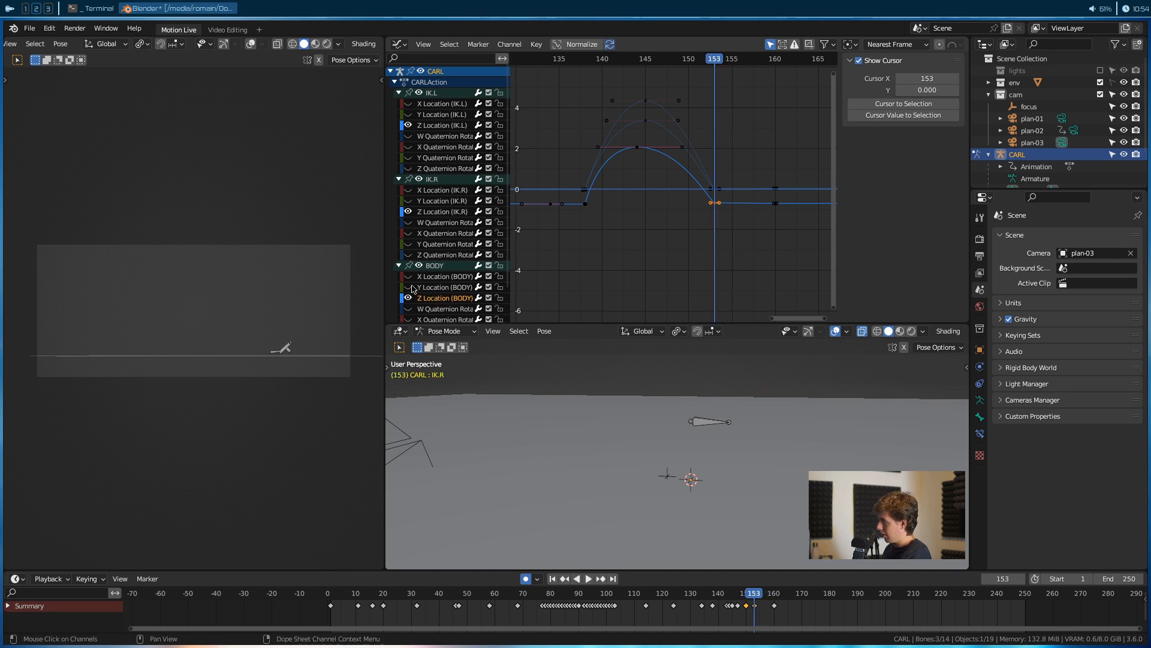
scroll(689, 212, "down", 3)
middle_click_drag(723, 156, 693, 219, "ctrl")
scroll(727, 246, "up", 5)
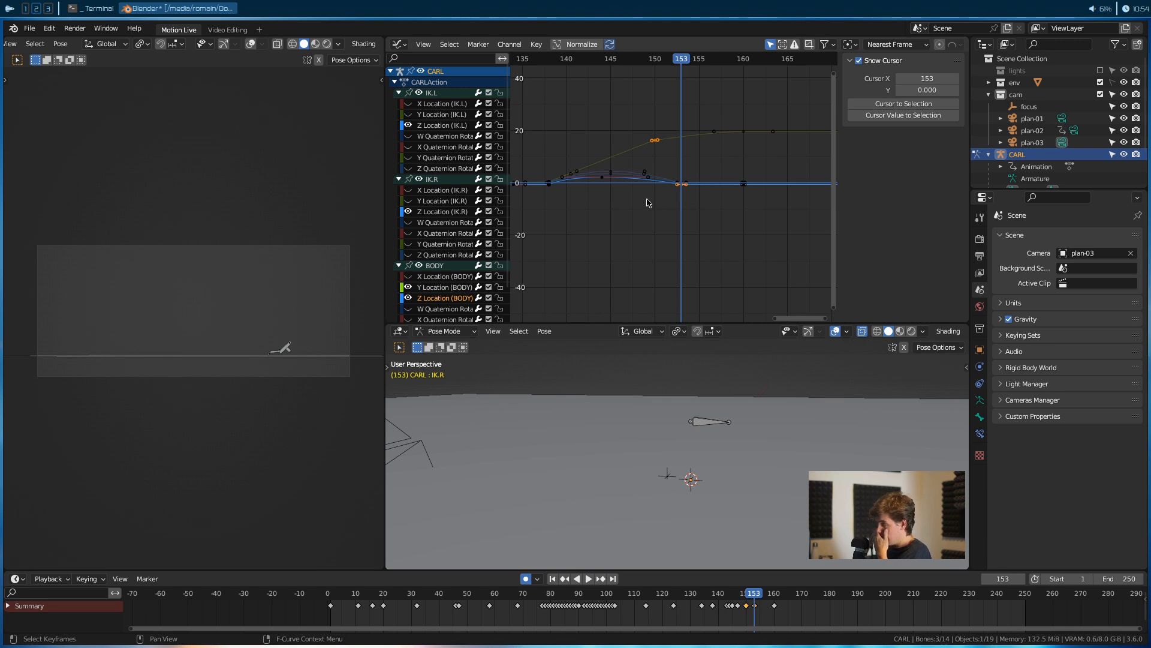
Move the landing Z Location keyframes of BODY, IK.L and IK.R to frame 150 and the IK peak keyframes to frame 144
left_click_drag(702, 217, 657, 164)
left_click(655, 141)
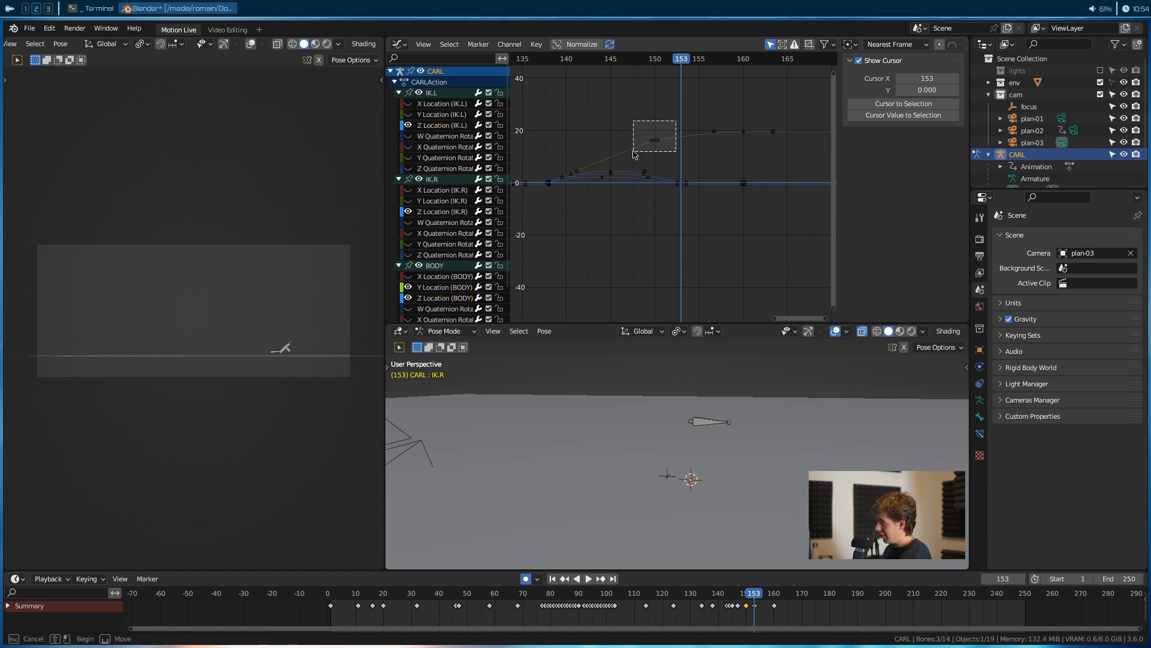
left_click_drag(703, 163, 673, 197)
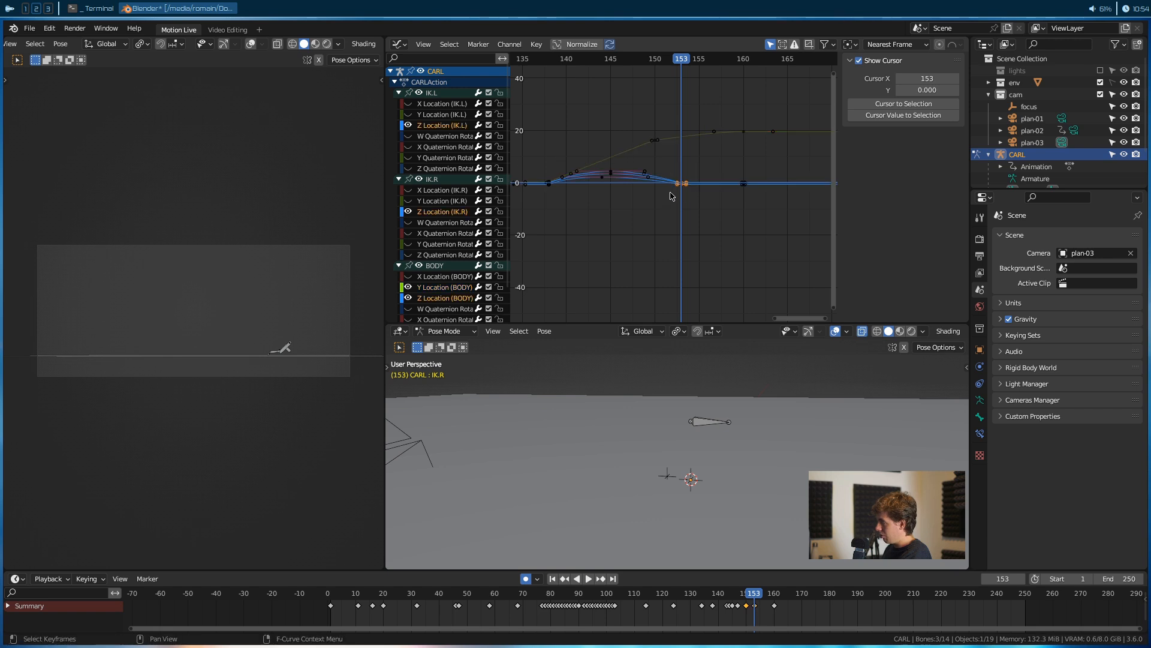
scroll(669, 199, "up", 2)
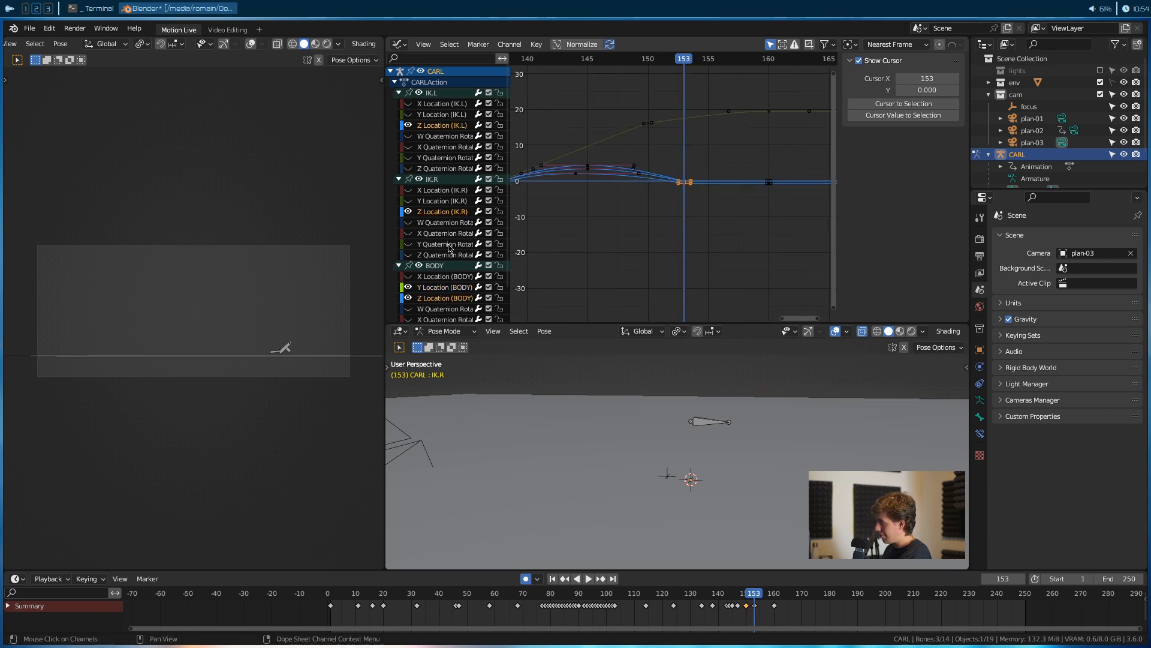
key("g")
key("x")
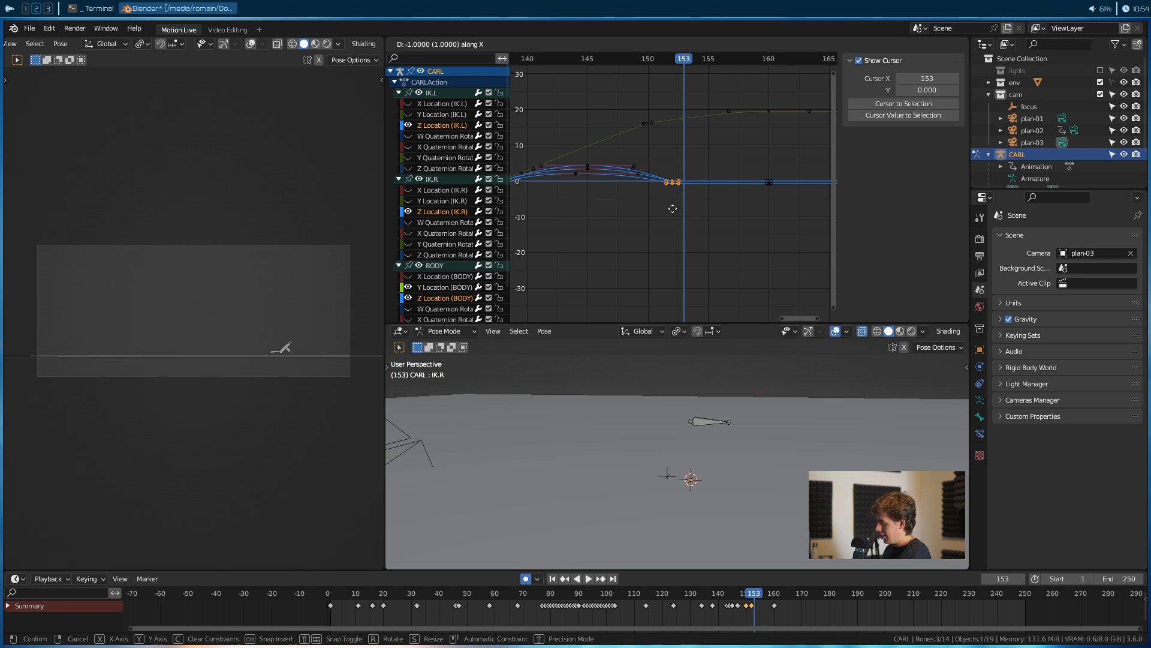
left_click(645, 208)
middle_click_drag(628, 212, 691, 200)
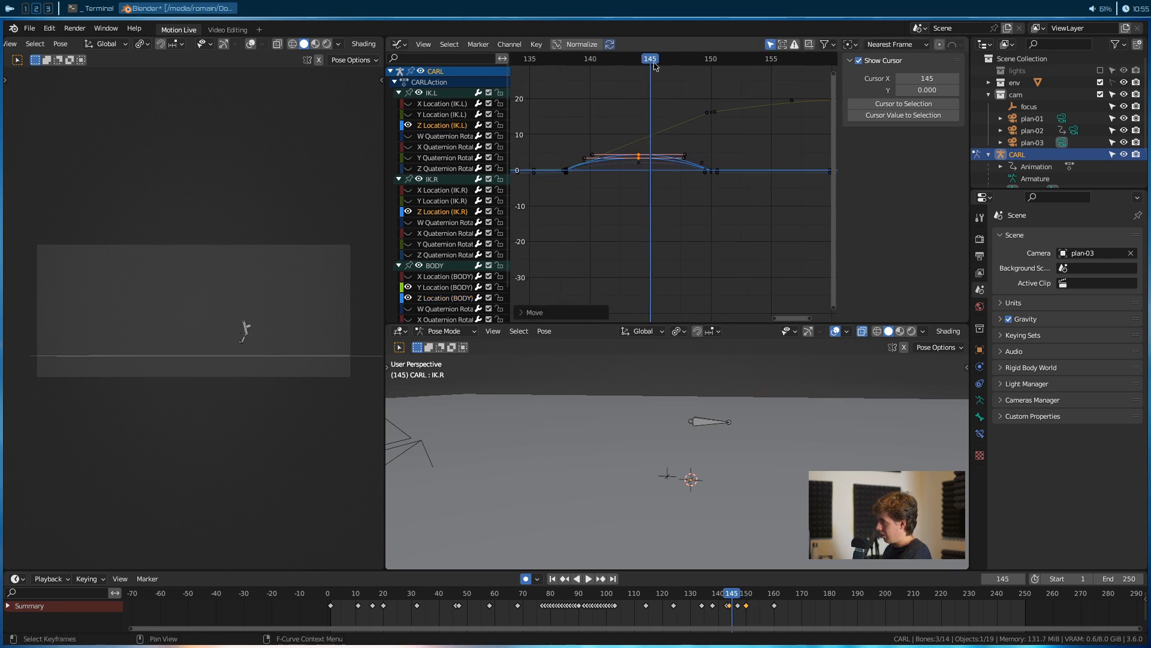
Play back the jump several times from about frame 130 to check the landing timing
key("space")
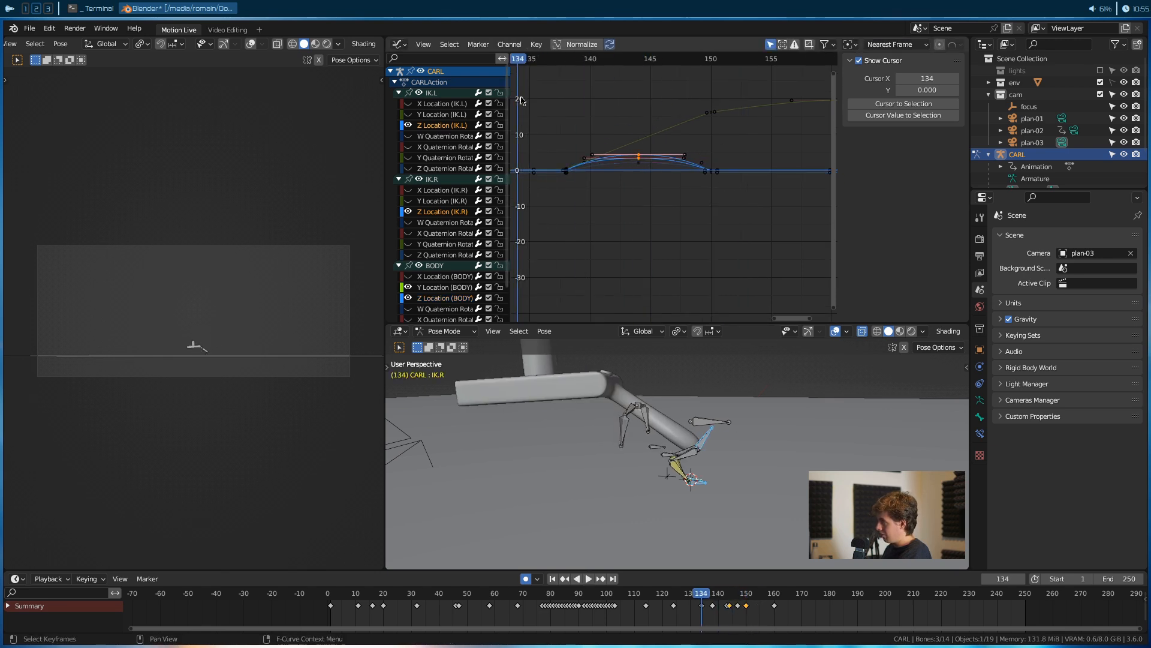
key("space")
scroll(646, 101, "down", 5)
left_click_drag(682, 60, 538, 85)
key("space")
key("space")
left_click_drag(665, 59, 525, 84)
key("space")
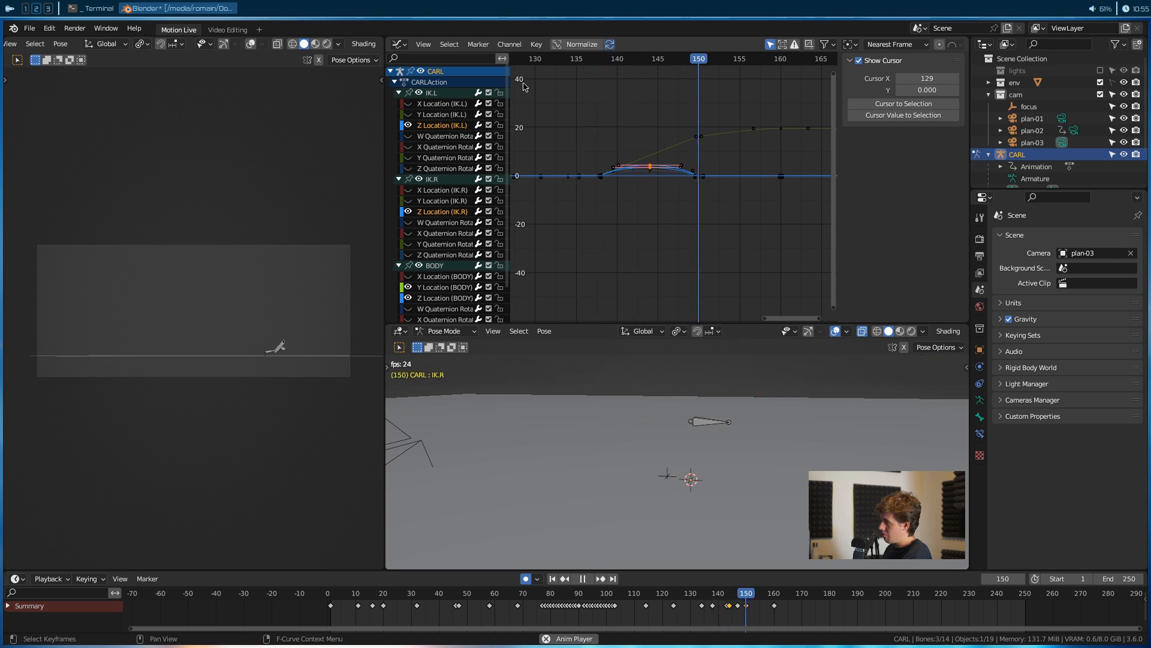
key("space")
Select the BODY bone and show its quaternion rotation curves instead of its location curves, framed around the takeoff at frame 142
left_click_drag(656, 59, 610, 82)
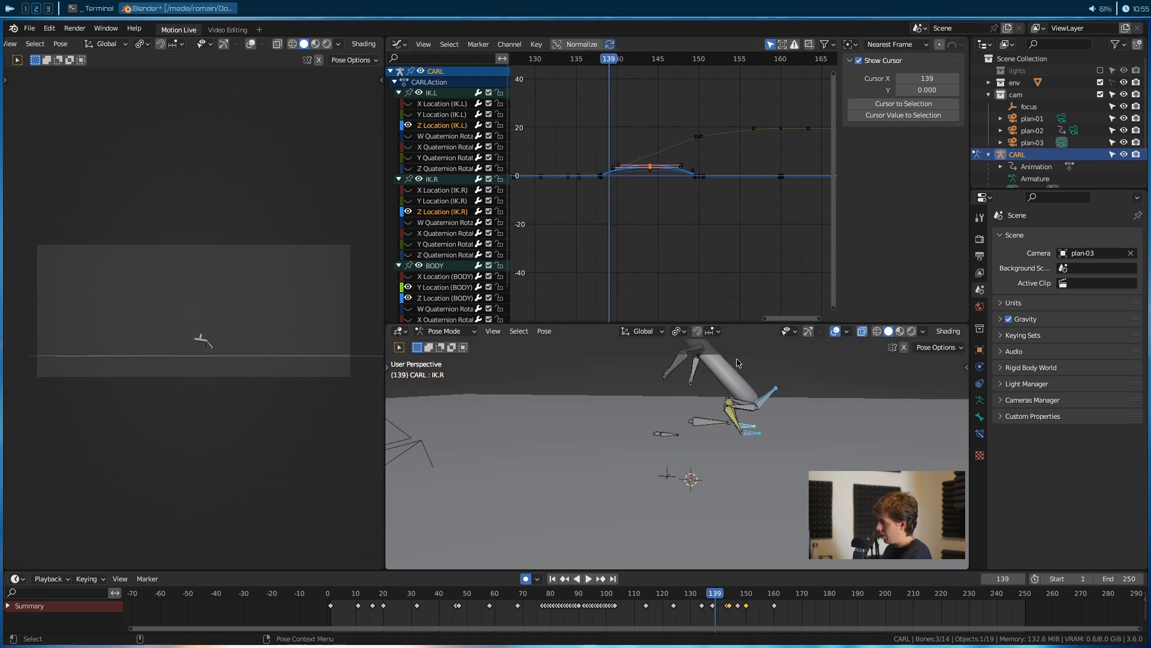
left_click(765, 406)
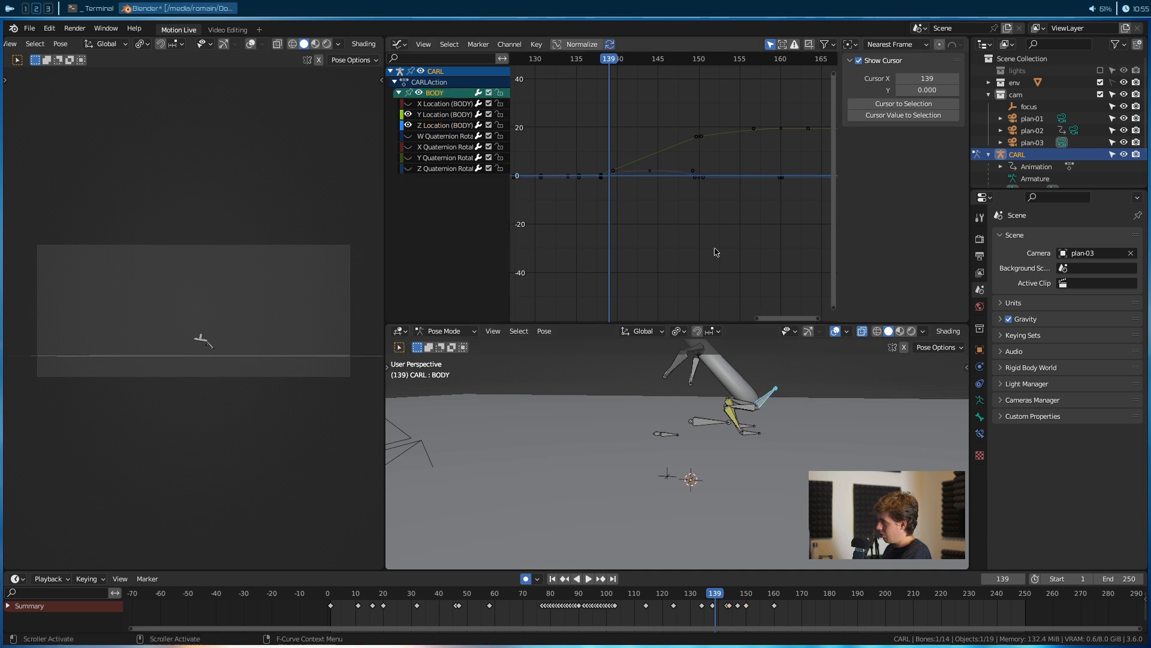
left_click(416, 119)
left_click_drag(410, 114, 409, 125)
left_click(409, 136)
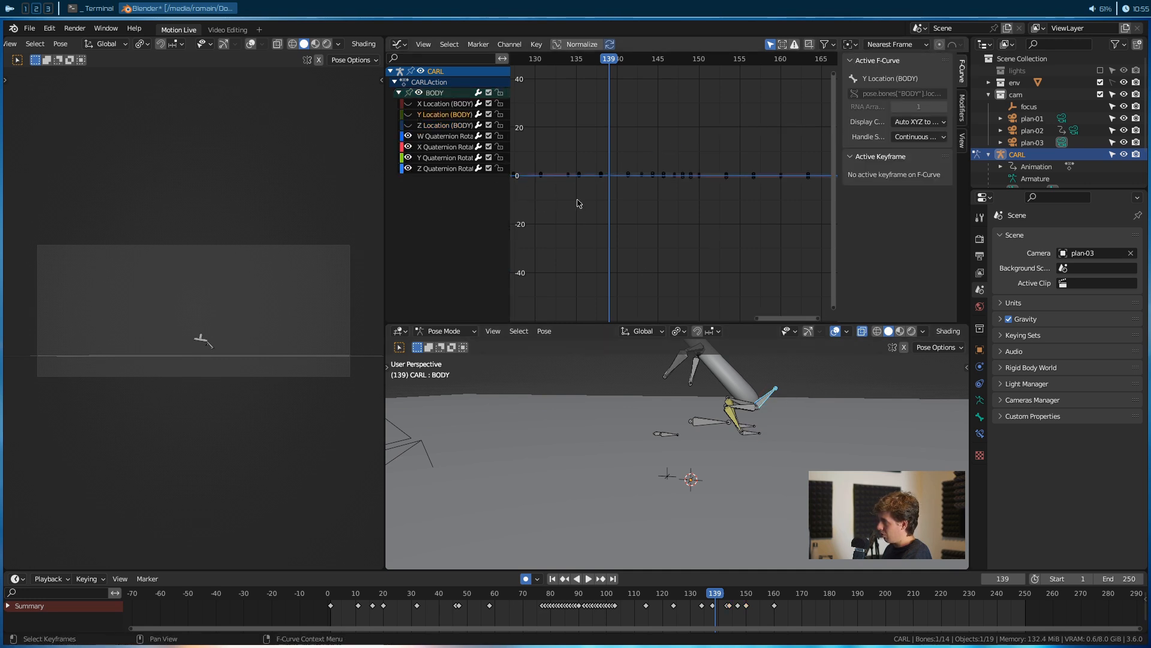
middle_click_drag(633, 237, 694, 259, "ctrl")
middle_click_drag(682, 180, 658, 189)
scroll(650, 162, "down", 2)
left_click_drag(618, 63, 645, 78)
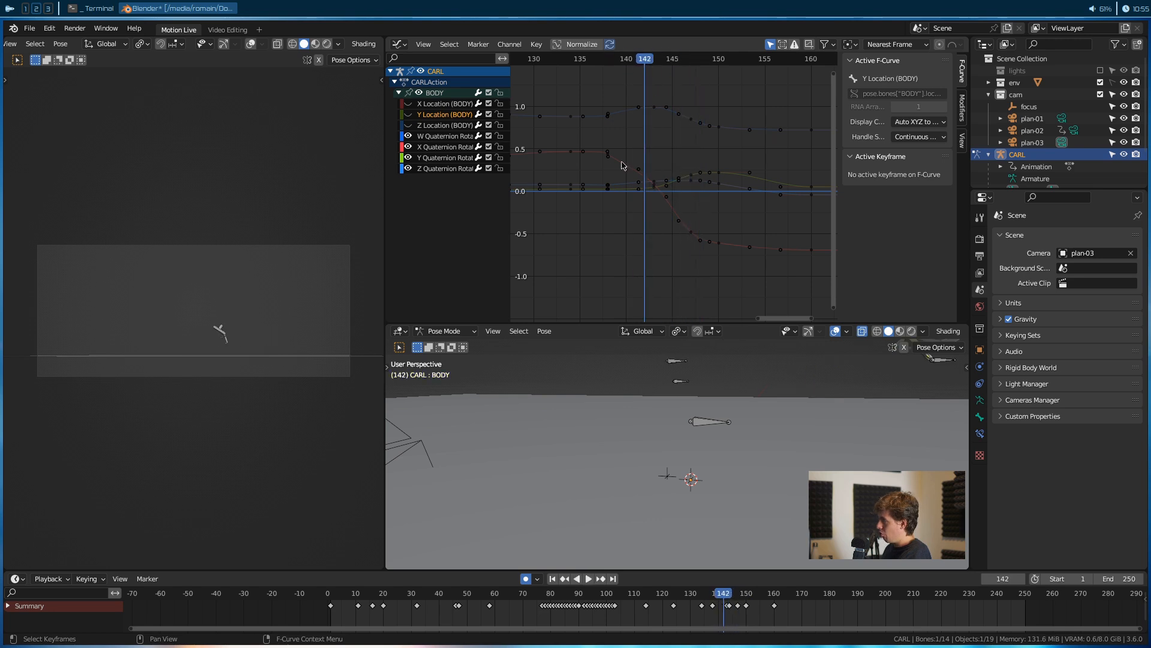
Raise BODY's X Quaternion Rotation keyframe at frame 143 by about 0.02
left_click(649, 158)
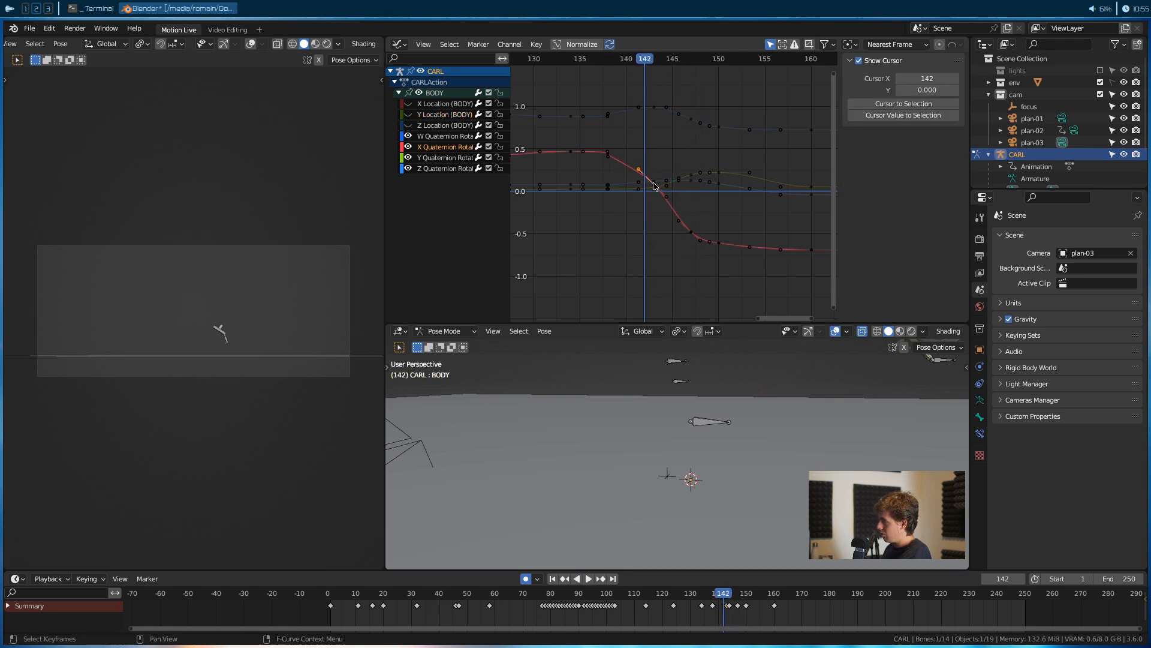
left_click(655, 185)
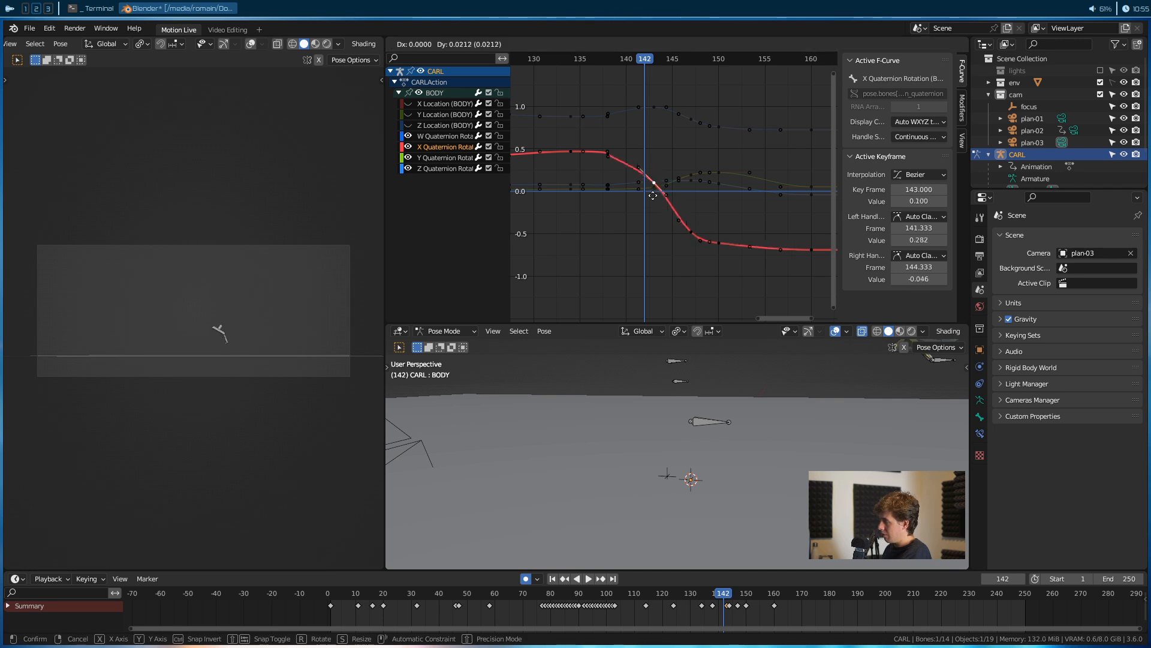
left_click(519, 180)
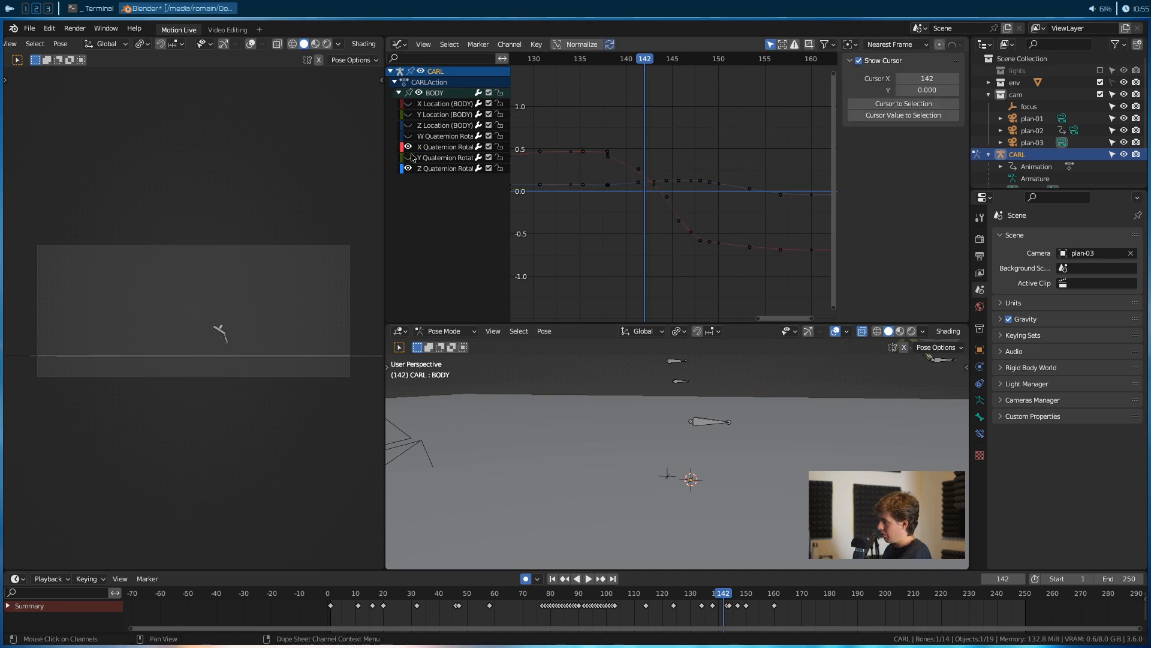
Isolate BODY's X Quaternion Rotation curve and rotate the handles of its takeoff keyframe at frame 138
left_click_drag(624, 138, 597, 173)
key("r")
left_click(707, 103)
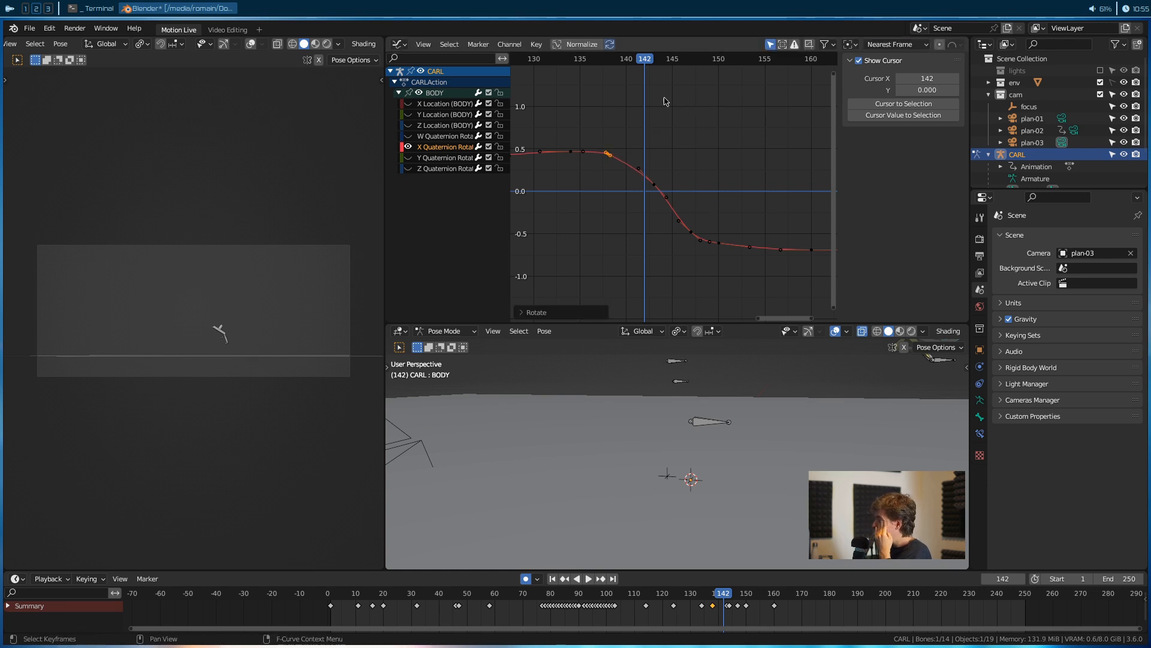
Delete the X Quaternion Rotation keyframe at frame 143 from the BODY curve
left_click_drag(645, 65, 620, 119)
left_click_drag(669, 178, 640, 206)
key("Delete")
Rotate the handles of BODY's X Quaternion Rotation keyframes at frames 138 and 147 to smooth the rotation between them
left_click(627, 156)
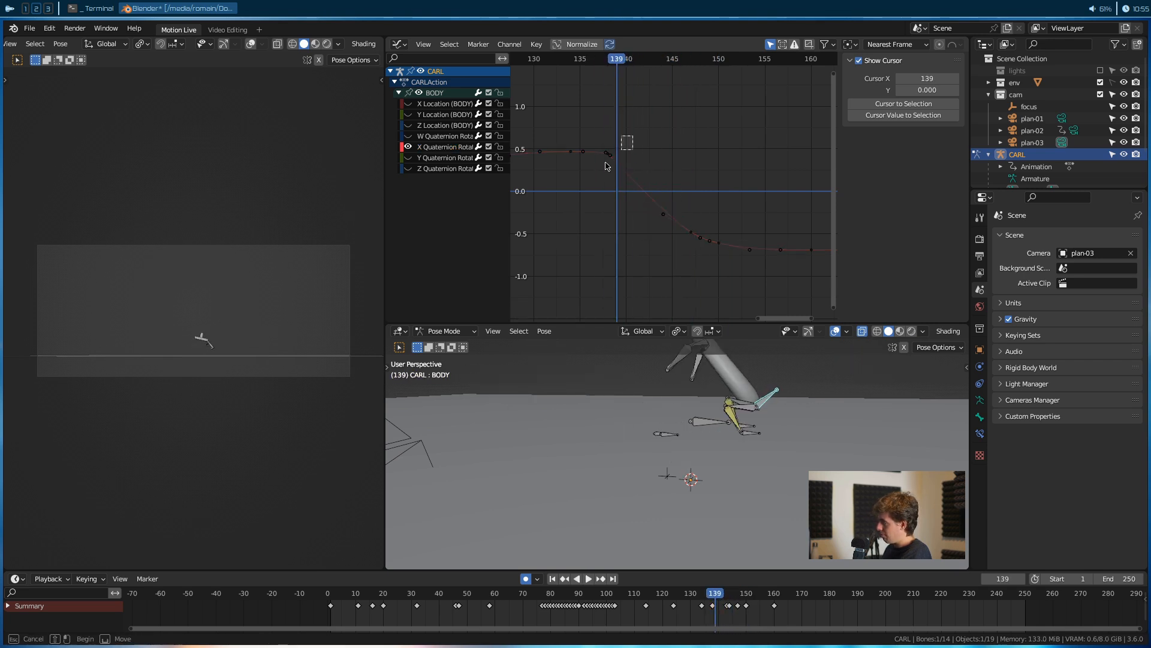
key("r")
left_click(653, 179)
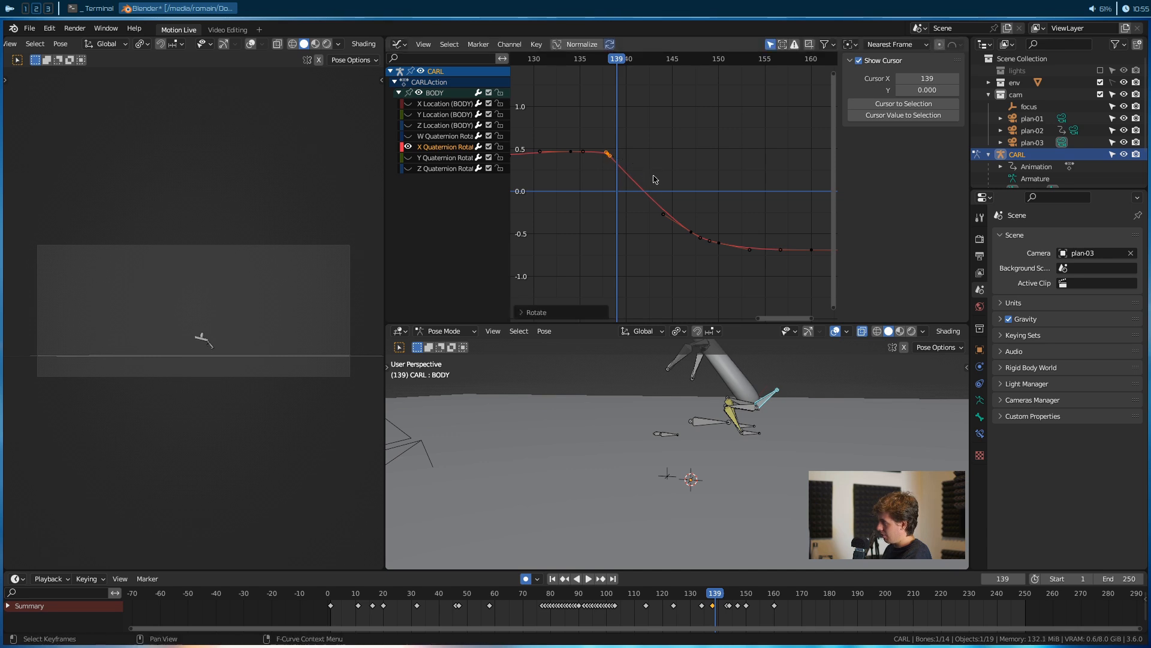
left_click(691, 231)
key("r")
left_click(749, 280)
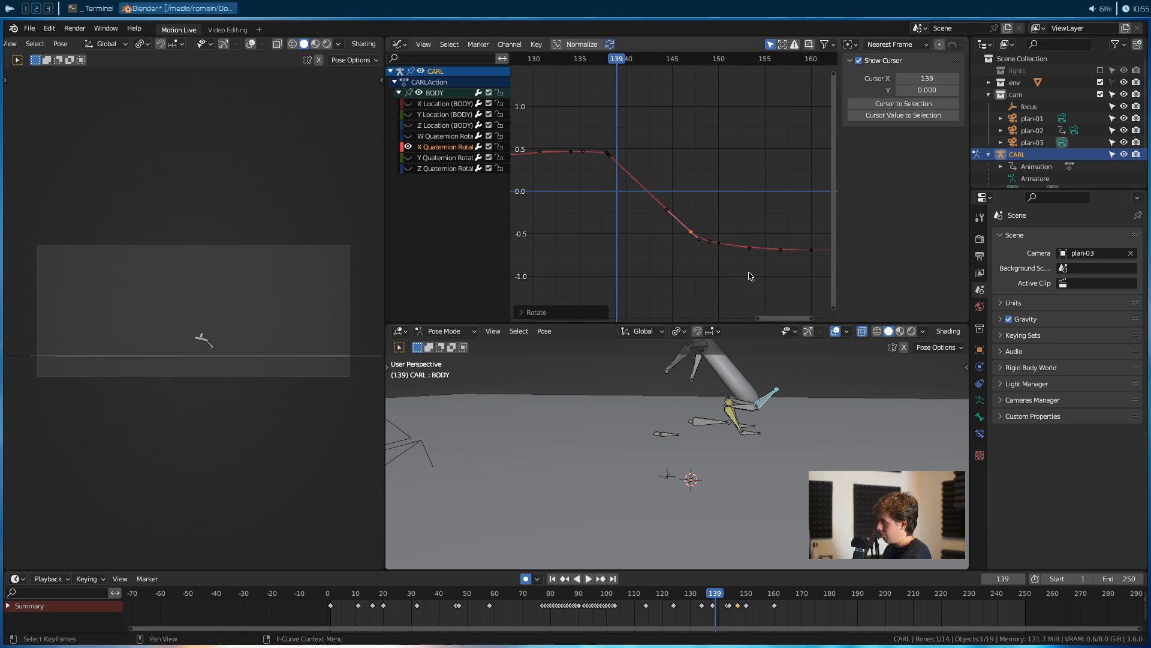
Play back the jump with the revised body rotation and save the animation file
key("space")
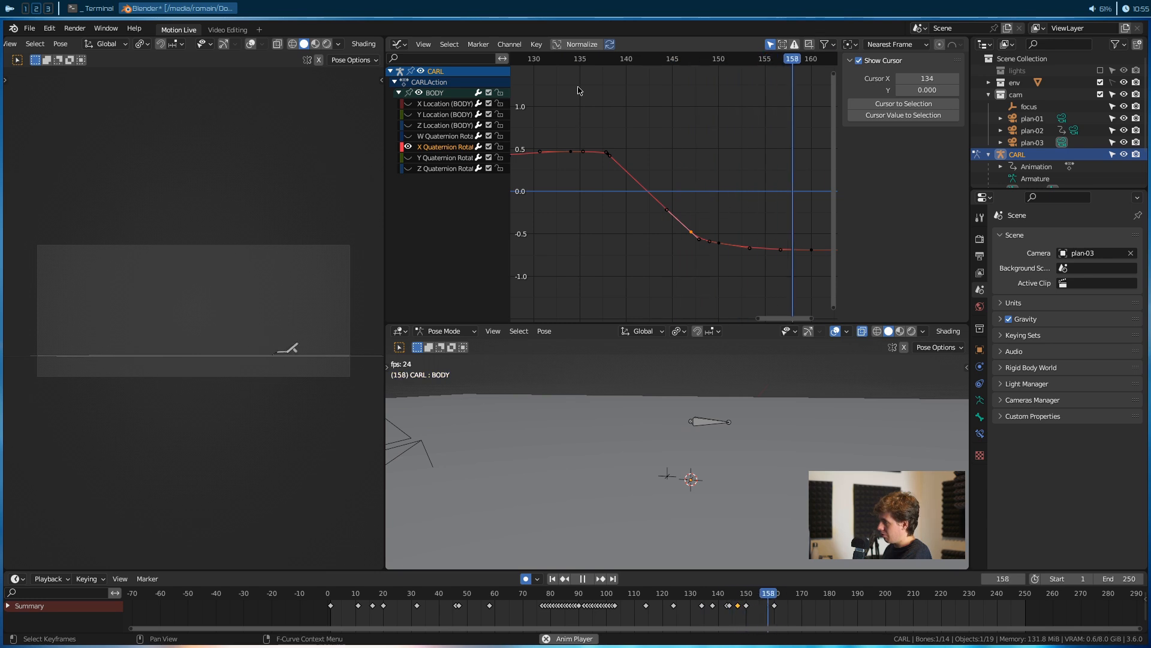
scroll(592, 91, "down", 2)
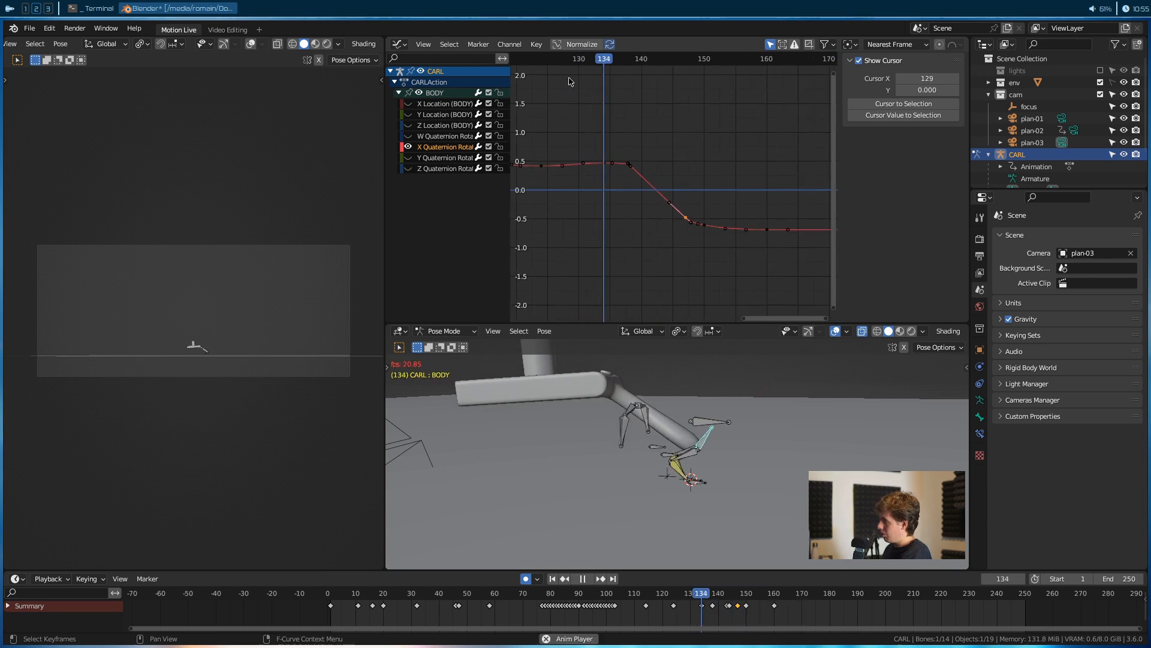
key("space")
left_click_drag(719, 62, 587, 94)
key("space")
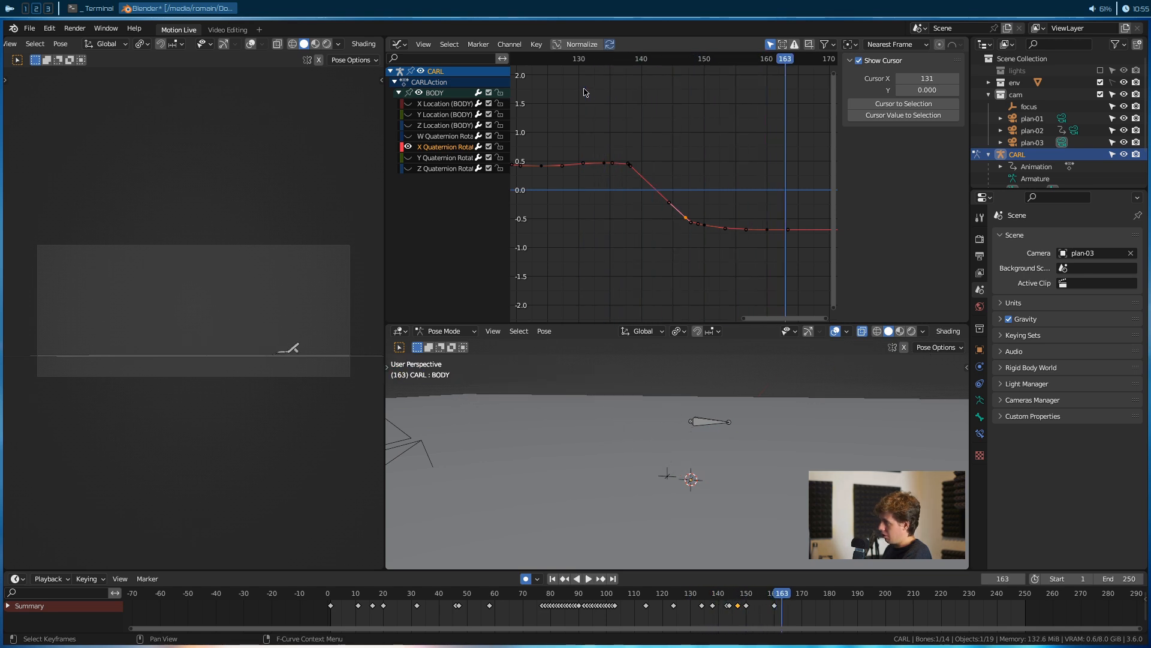
key("ctrl+s")
Select the BODY bone in its landed pose and show only its Z Location curve
middle_click_drag(699, 413, 602, 391)
scroll(740, 414, "up", 4)
middle_click_drag(740, 414, 707, 394)
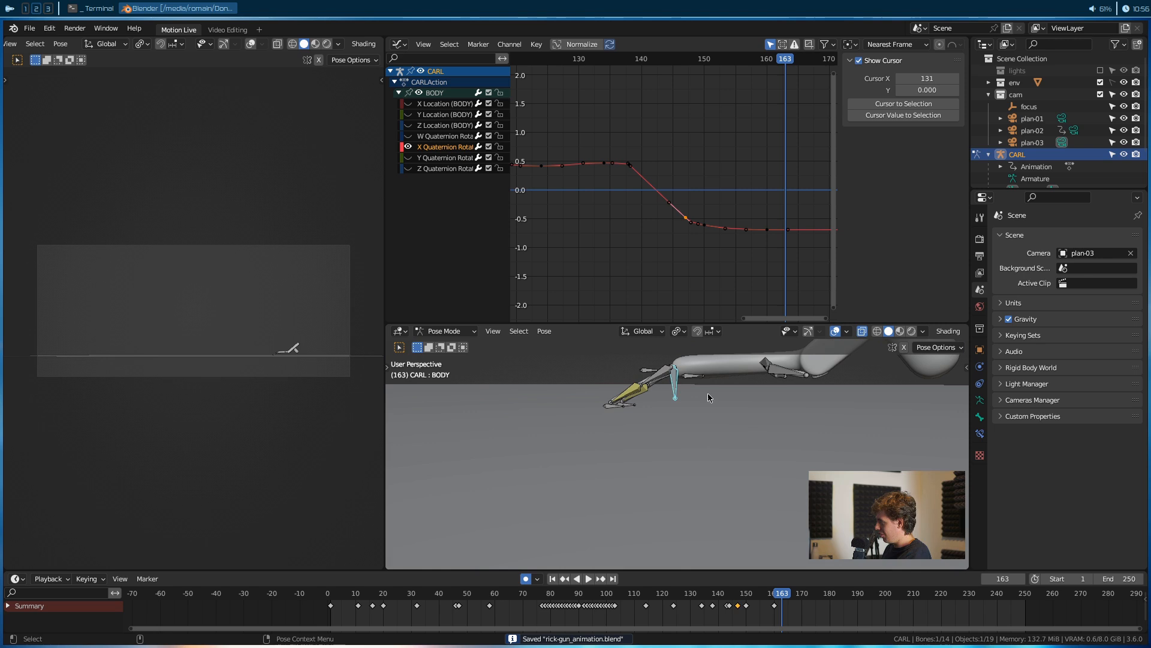
left_click(677, 382)
left_click(410, 147)
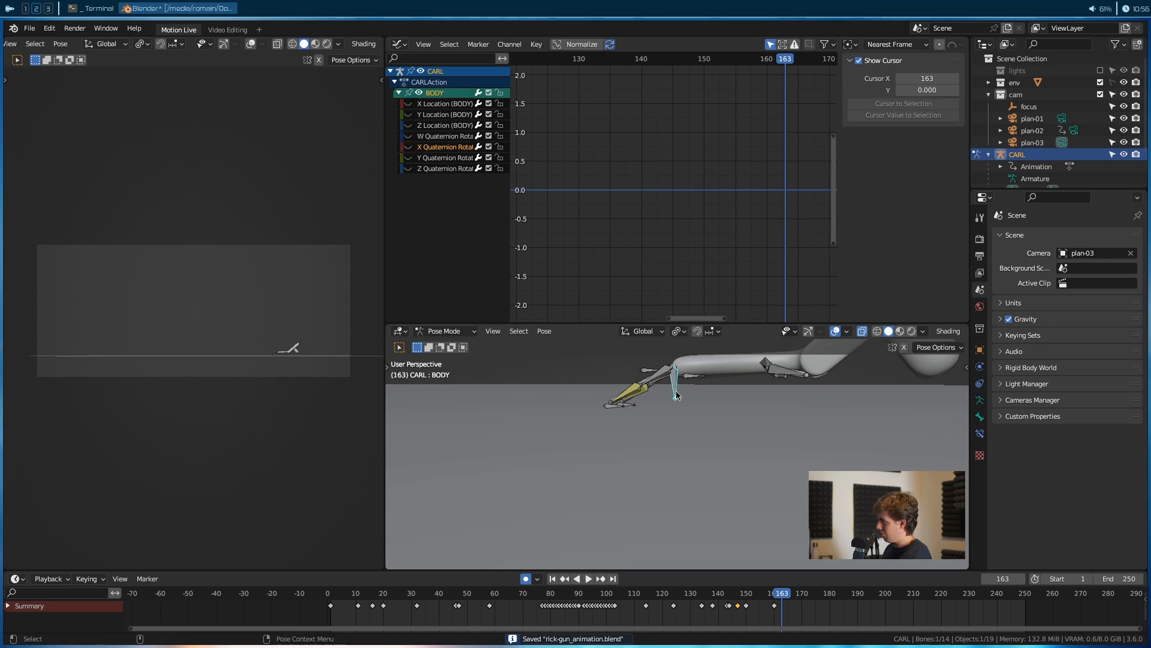
left_click(409, 125)
Level BODY's Z Location keyframes at frames 150 and 160 by scaling them to 0 along Y
middle_click_drag(660, 207, 591, 194)
left_click_drag(619, 196, 572, 295)
scroll(705, 239, "up", 10)
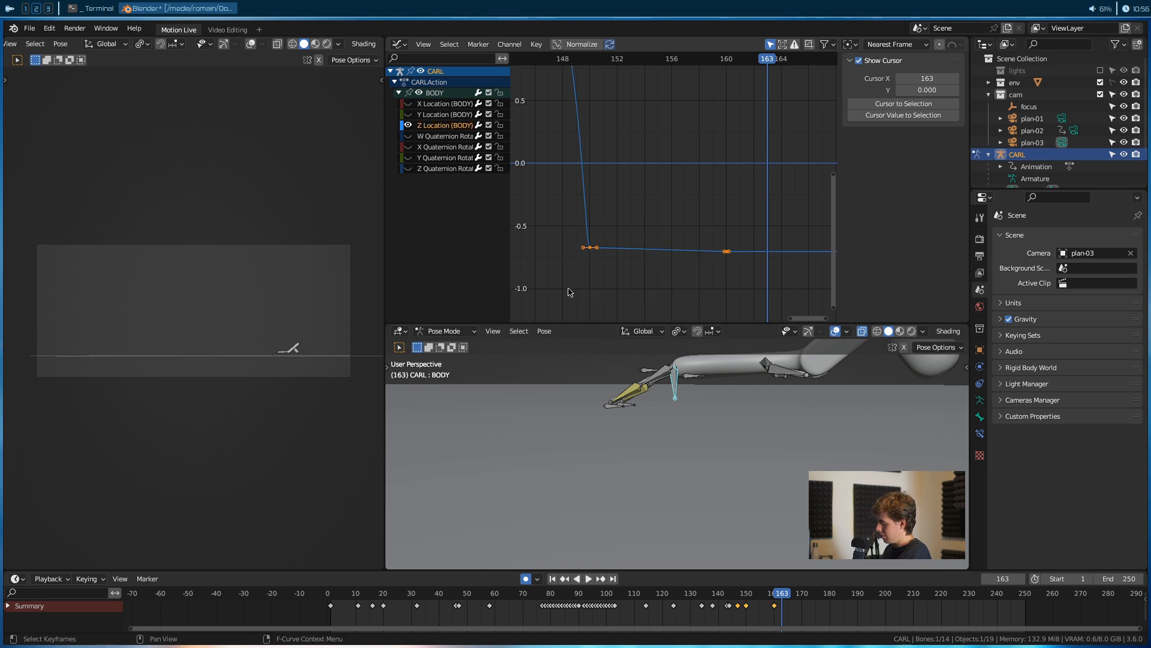
key("s")
key("y")
key("0")
key("Return")
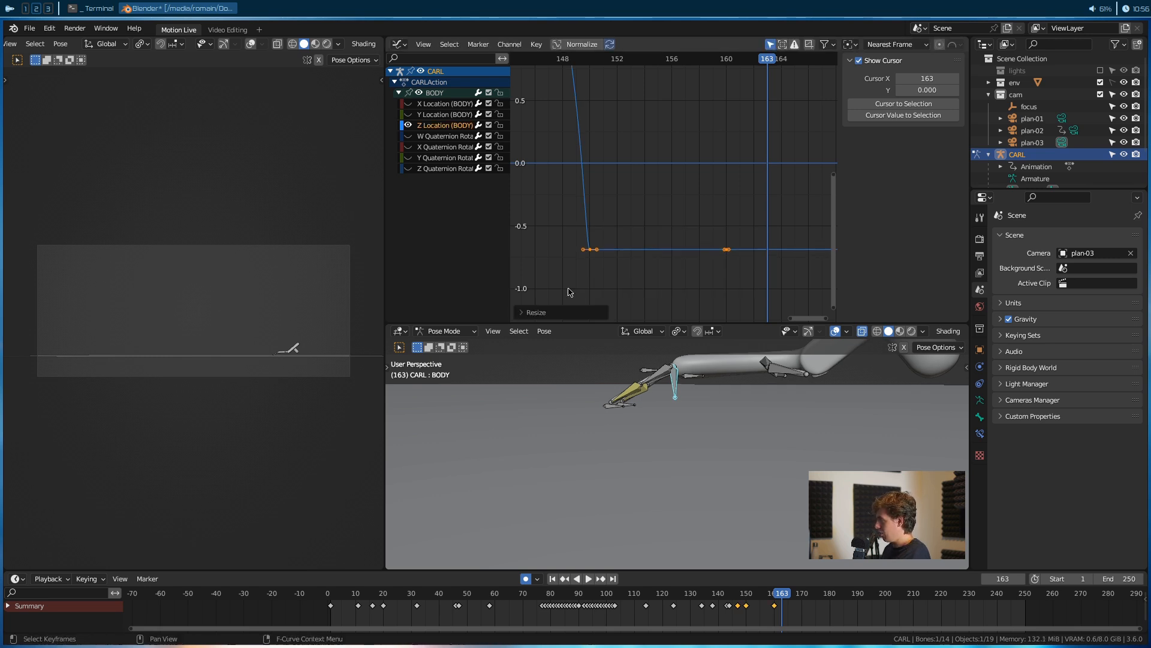
Lower BODY's Z Location keyframes at frames 150 and 160 by about 0.66
key("g")
key("y")
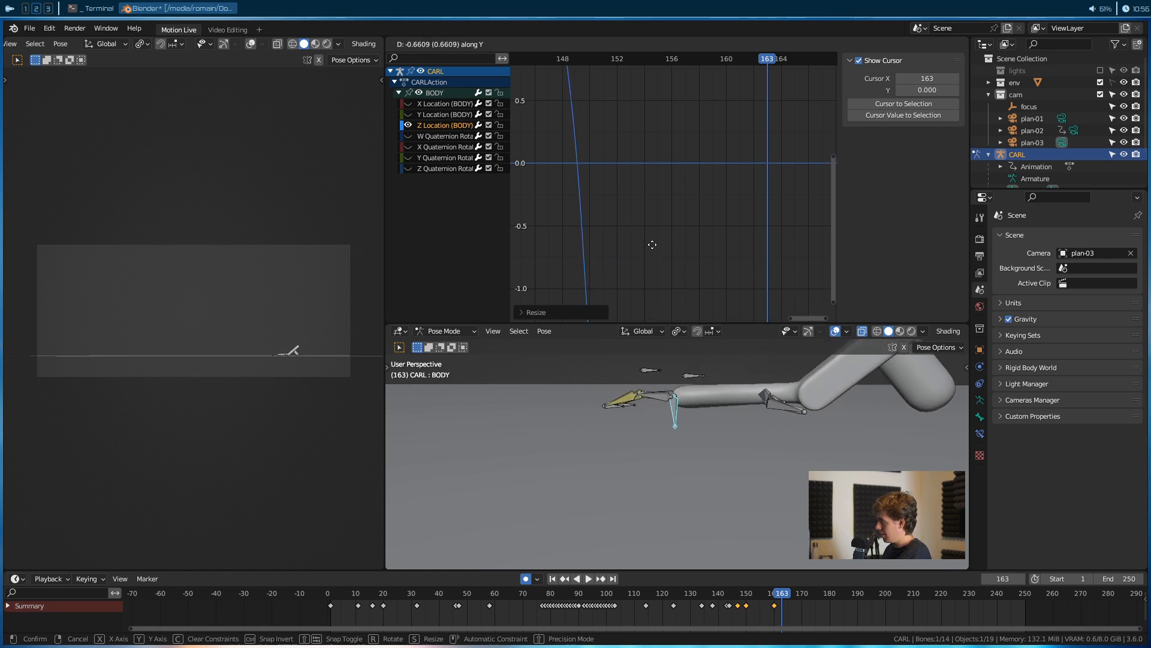
left_click(652, 245)
scroll(703, 279, "down", 10)
middle_click_drag(703, 279, 690, 220)
left_click(690, 216)
Play back the jump from frame 137 to check the lower landing, and save the animation file
left_click_drag(651, 60, 556, 99)
key("space")
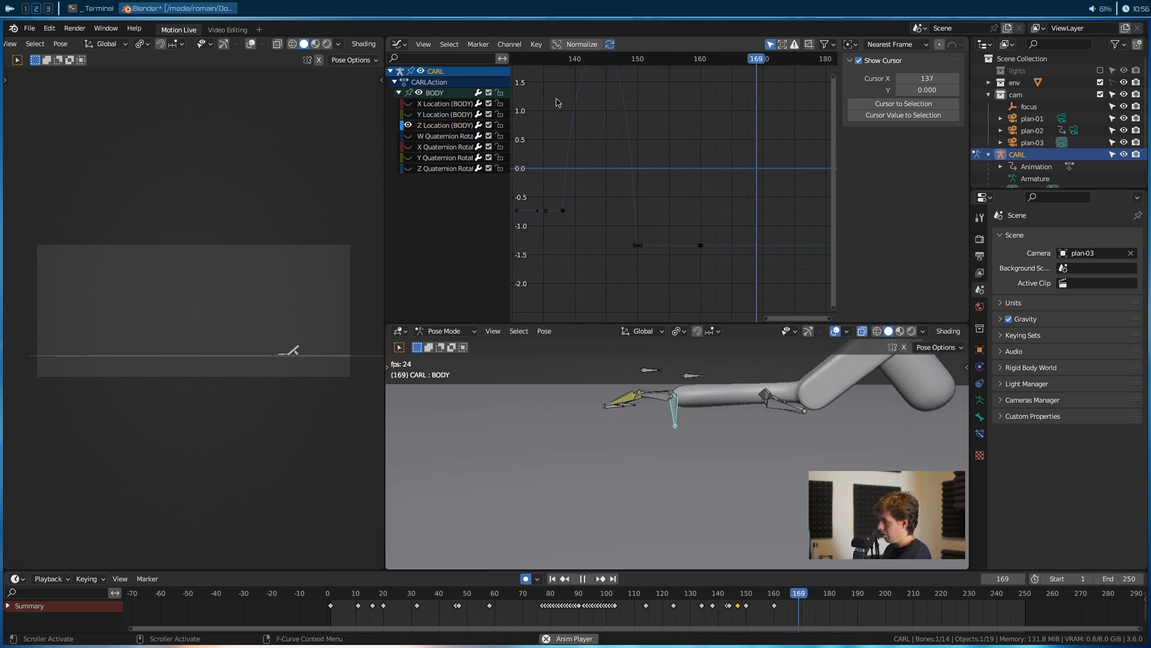
key("space")
key("ctrl+s")
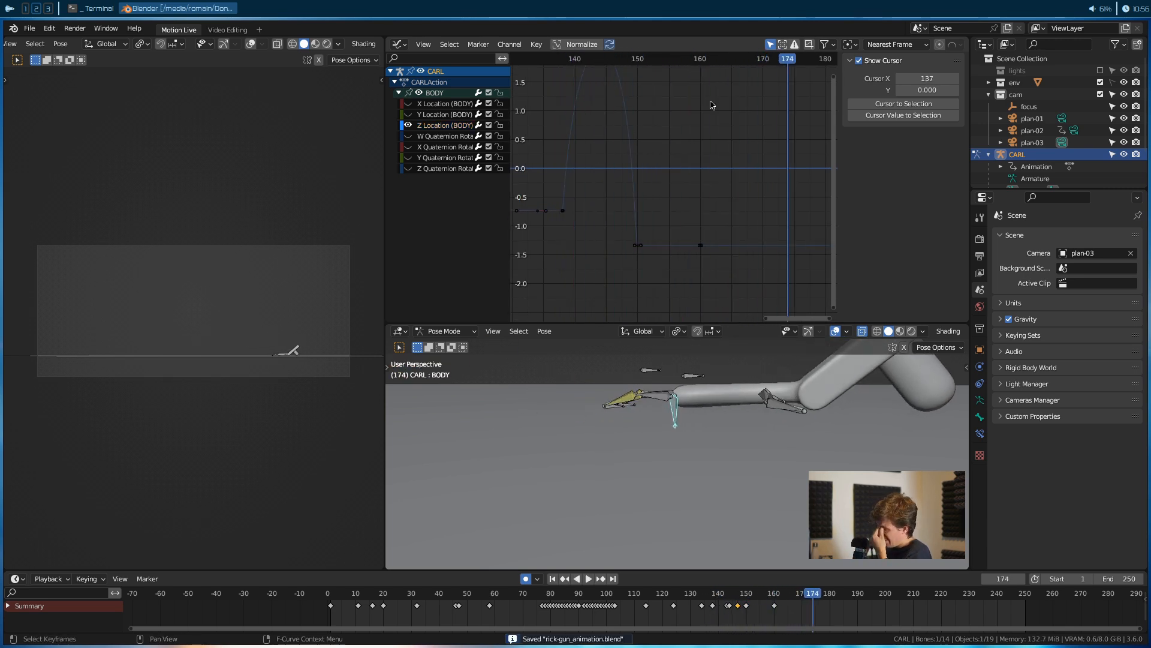
Examine CARL's landing pose between frames 149 and 151 from several angles with the BODY bone selected
mouse_move(682, 322)
middle_mouse_down("ctrl")
mouse_move(672, 274)
mouse_move(693, 304)
middle_mouse_up("ctrl")
left_click_drag(780, 593, 745, 616)
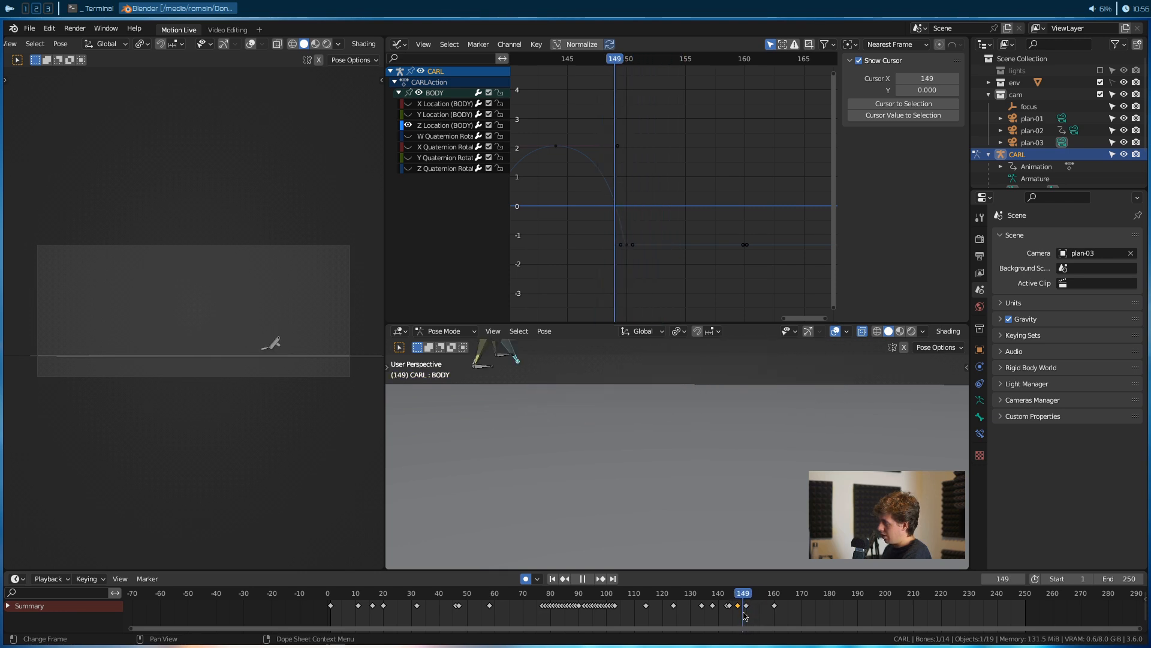
scroll(619, 424, "down", 4)
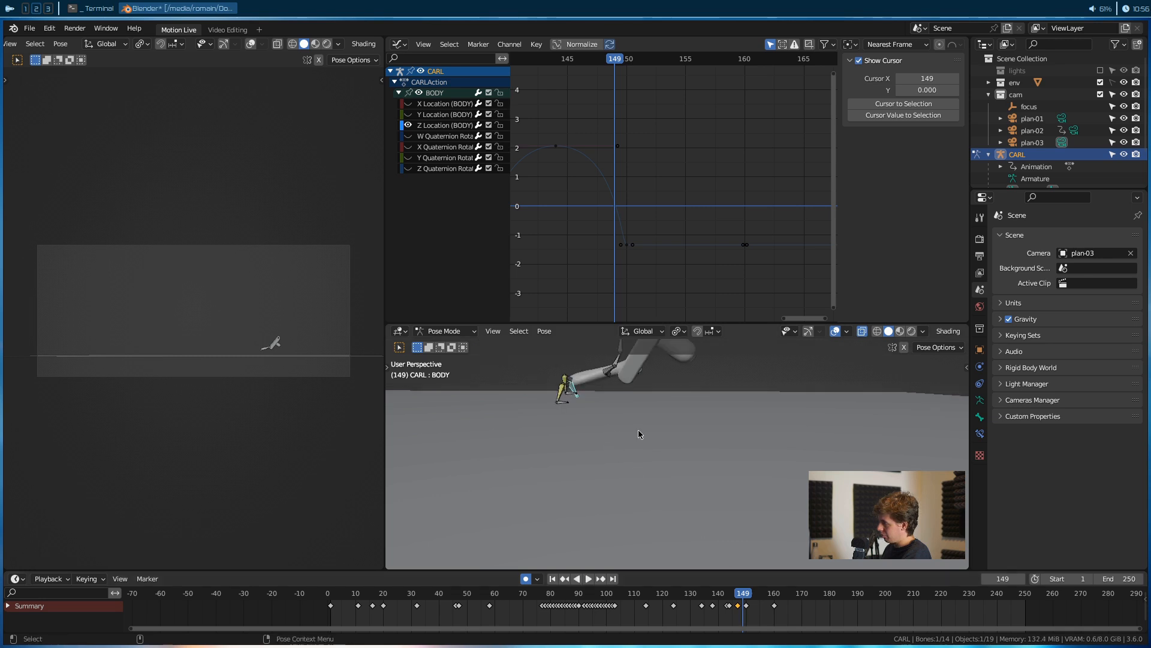
middle_click_drag(610, 422, 675, 415, "shift")
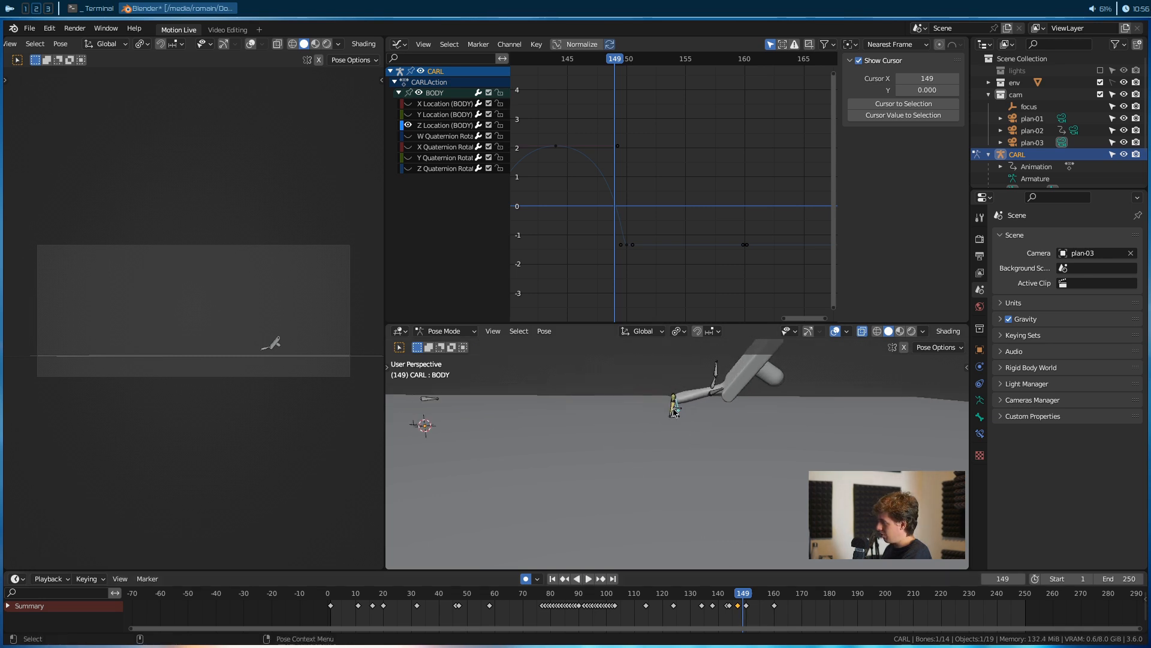
left_click(679, 412)
left_click(679, 411)
mouse_move(684, 417)
middle_mouse_down()
mouse_move(768, 428)
mouse_move(693, 428)
middle_mouse_up()
scroll(693, 429, "down", 2, "alt")
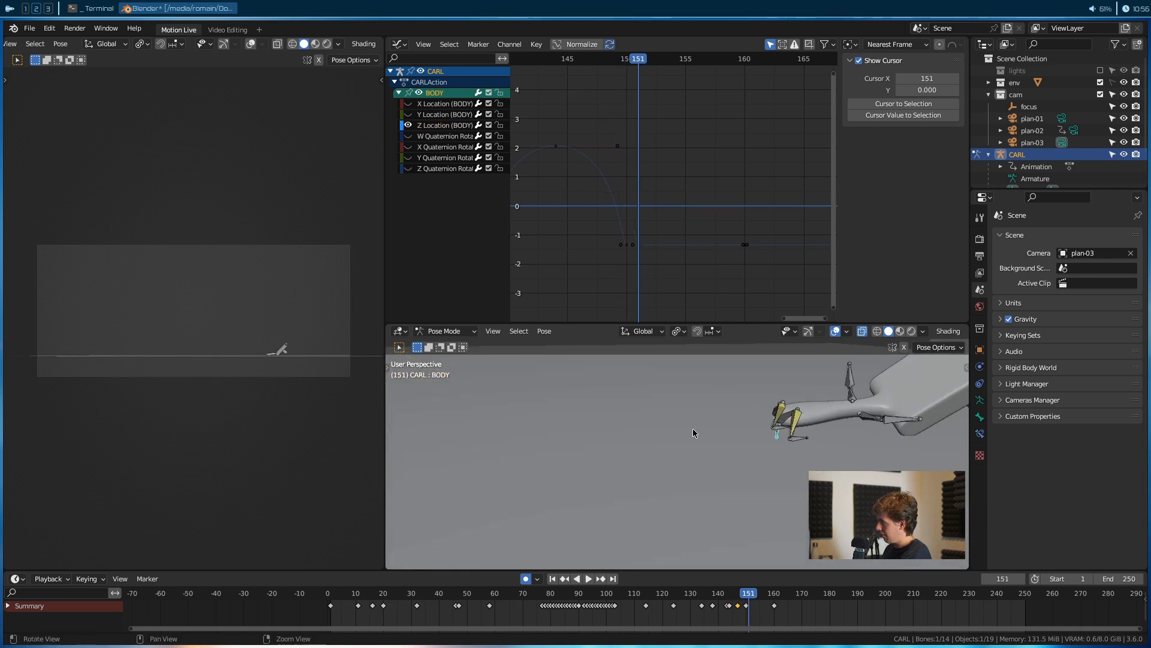
scroll(693, 429, "up", 1, "alt")
scroll(693, 430, "down", 2)
left_click_drag(786, 437, 744, 425, "alt")
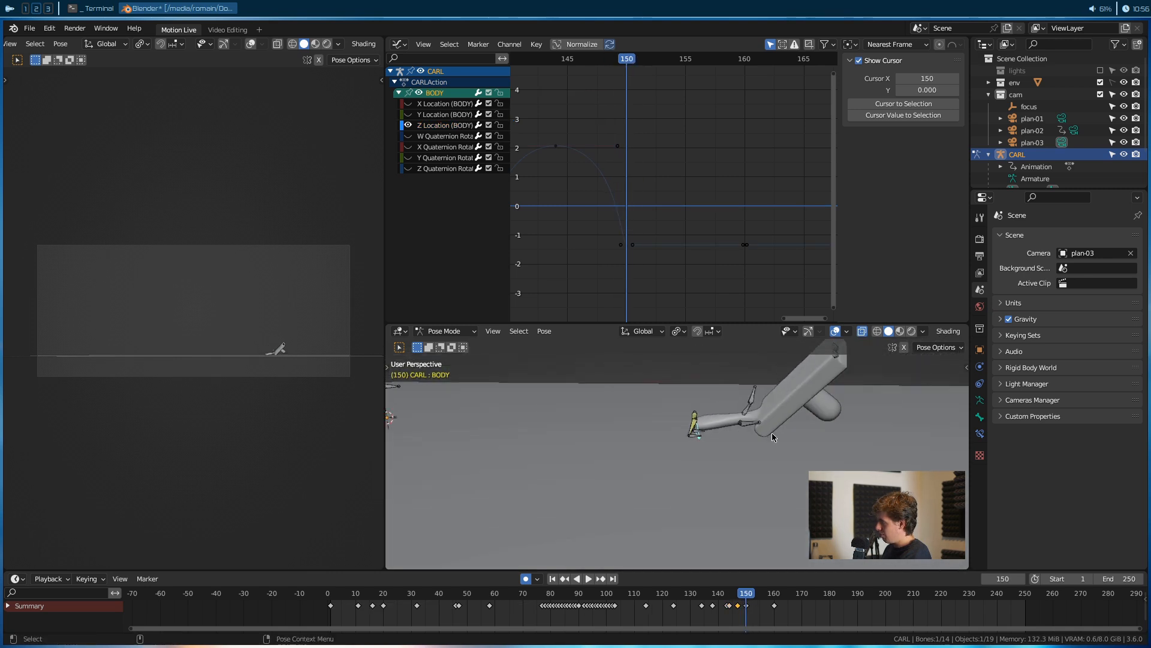
Rotate the BODY bone slightly more upright at frame 150 and tilt it closer to the floor at frame 152
key("r")
left_click(850, 439)
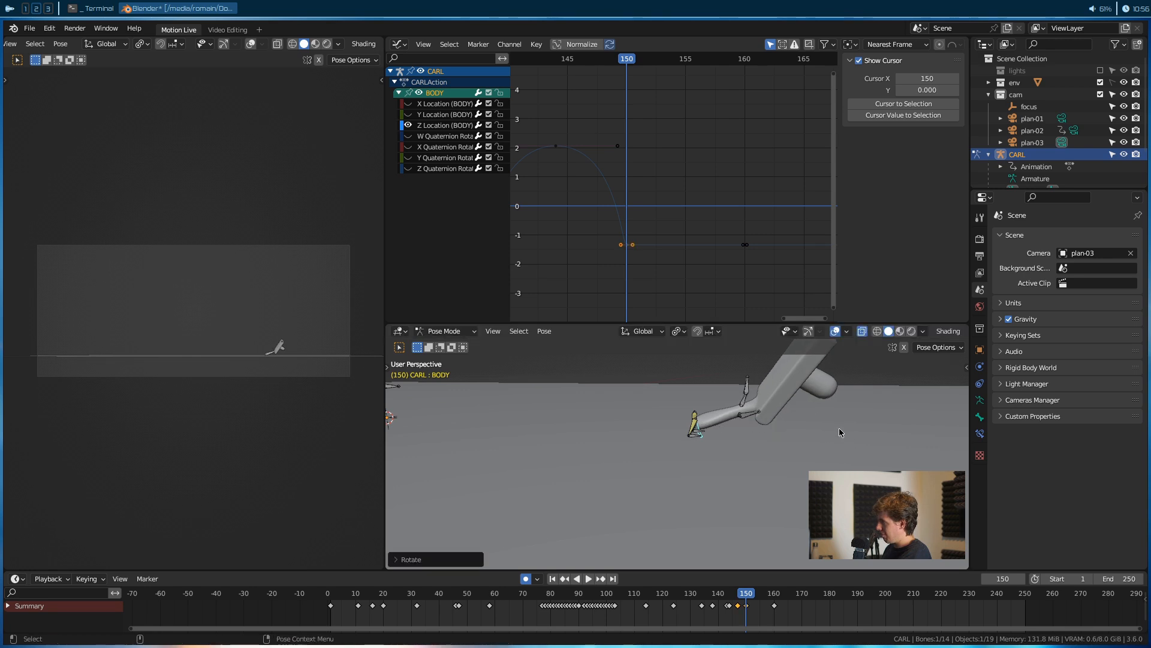
scroll(780, 509, "down", 2, "alt")
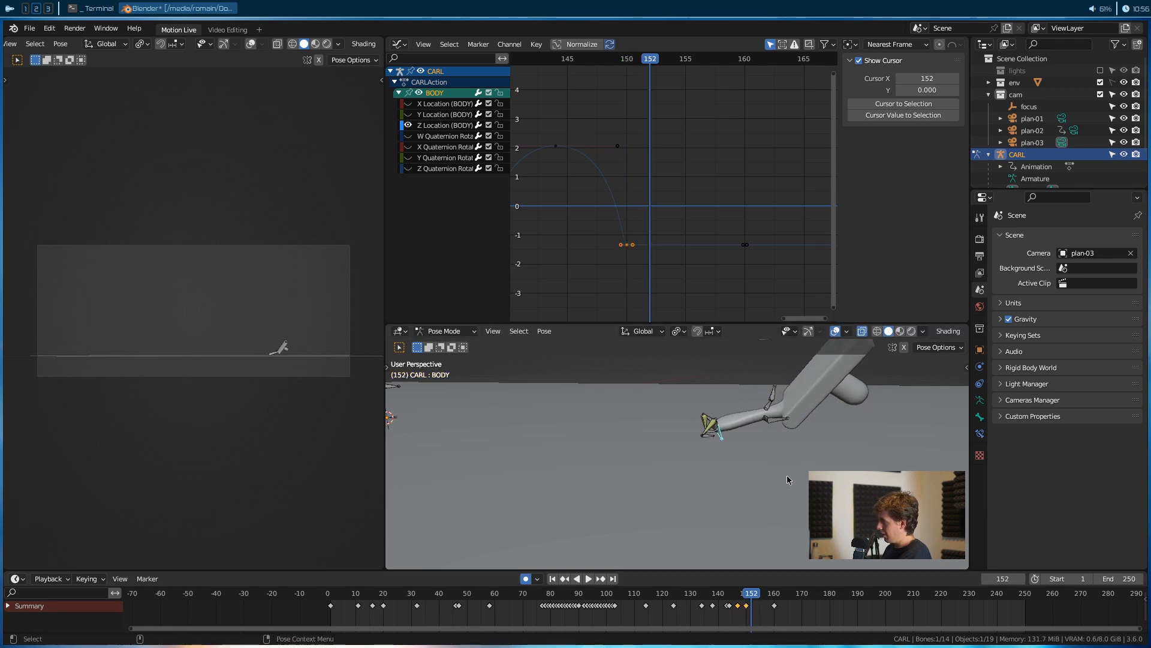
key("r")
left_click(836, 466)
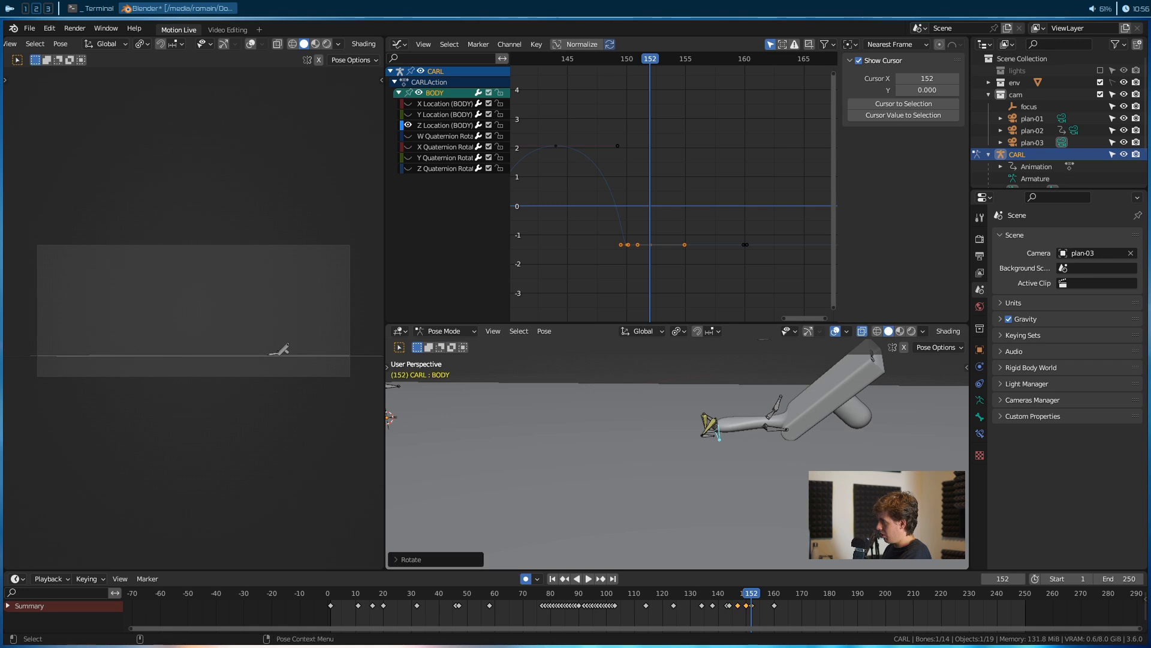
Play back the jump and landing to check the new body rotation, and save the animation file
key("space")
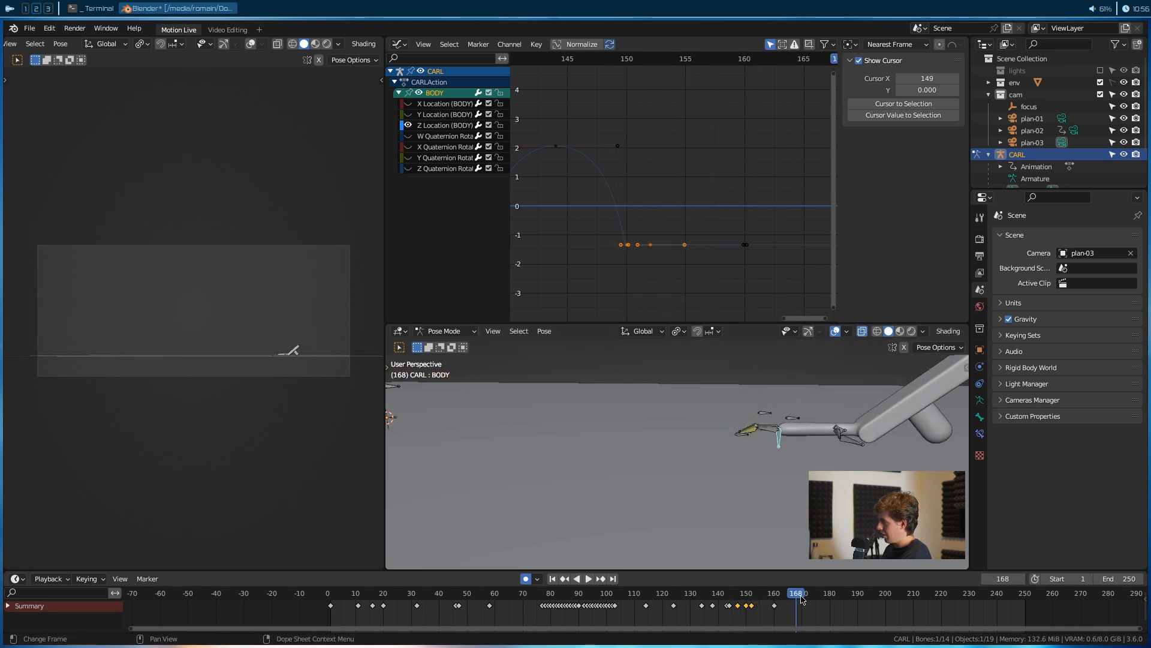
left_click(601, 607)
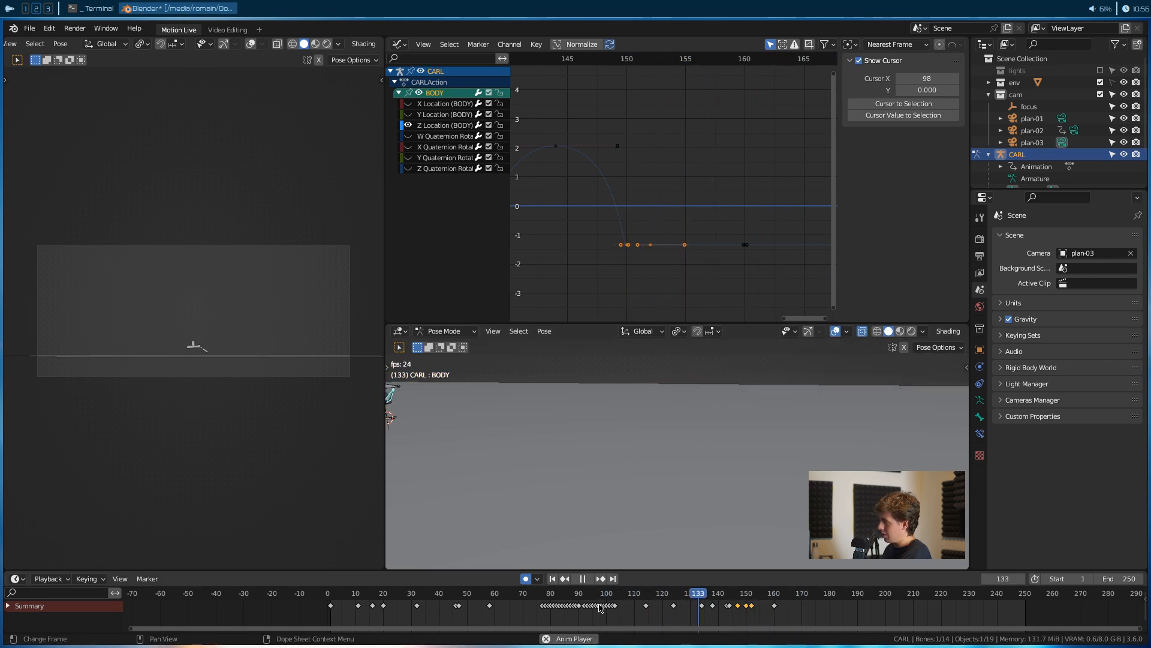
left_click_drag(791, 597, 706, 604)
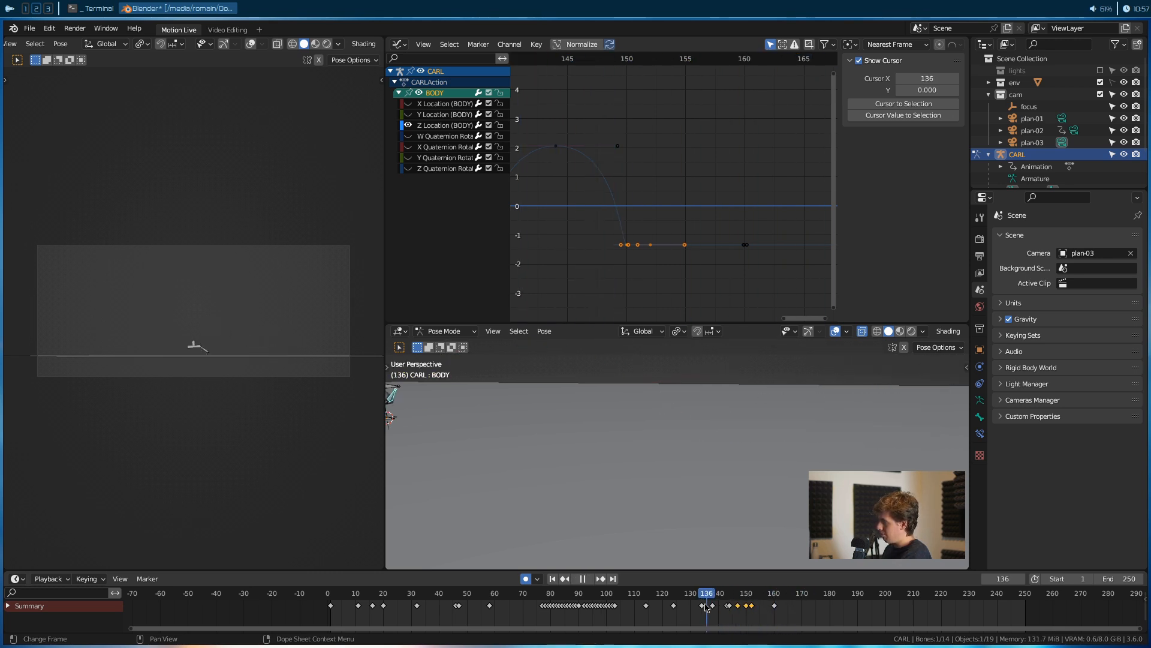
key("ctrl+s")
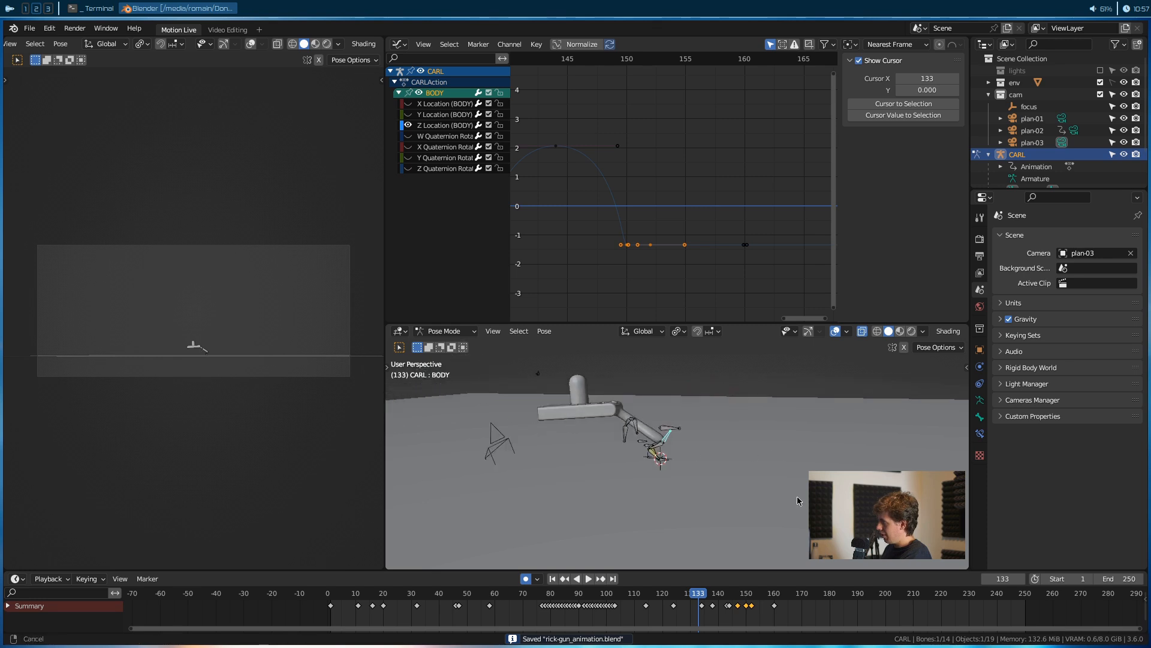
Try to reposition the IK.L bone at frame 141, and undo the move
key("space")
key("space")
key("Right")
key("Right")
key("Right")
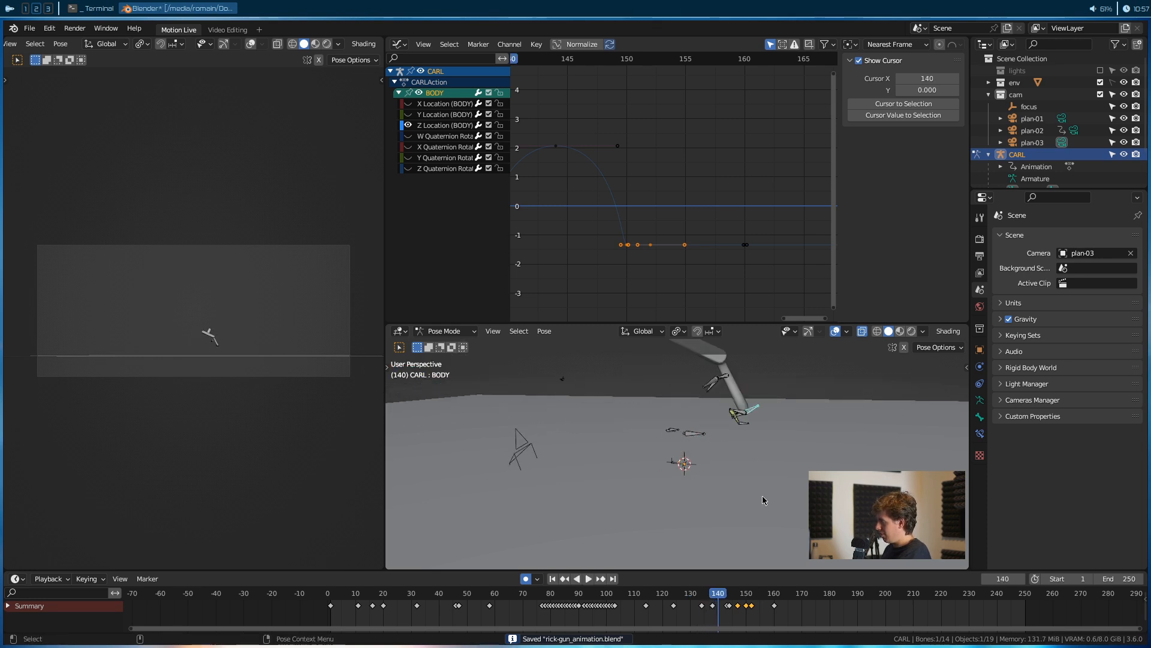
key("Right")
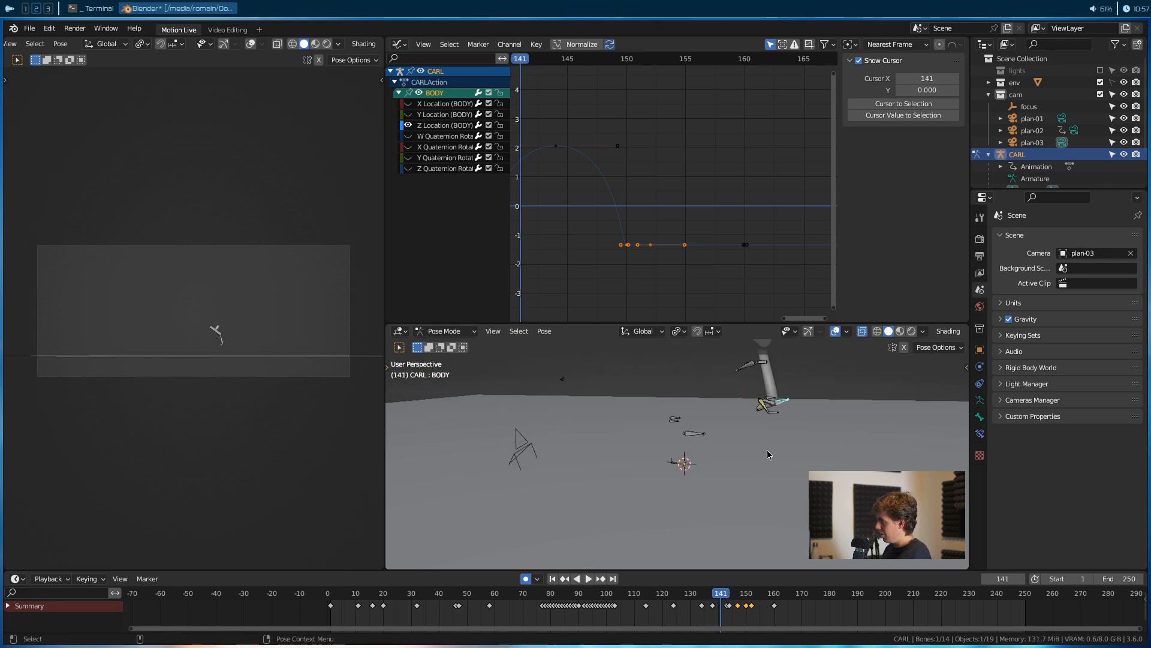
middle_click_drag(767, 450, 738, 393)
left_click(744, 389)
key("g")
left_click(742, 373)
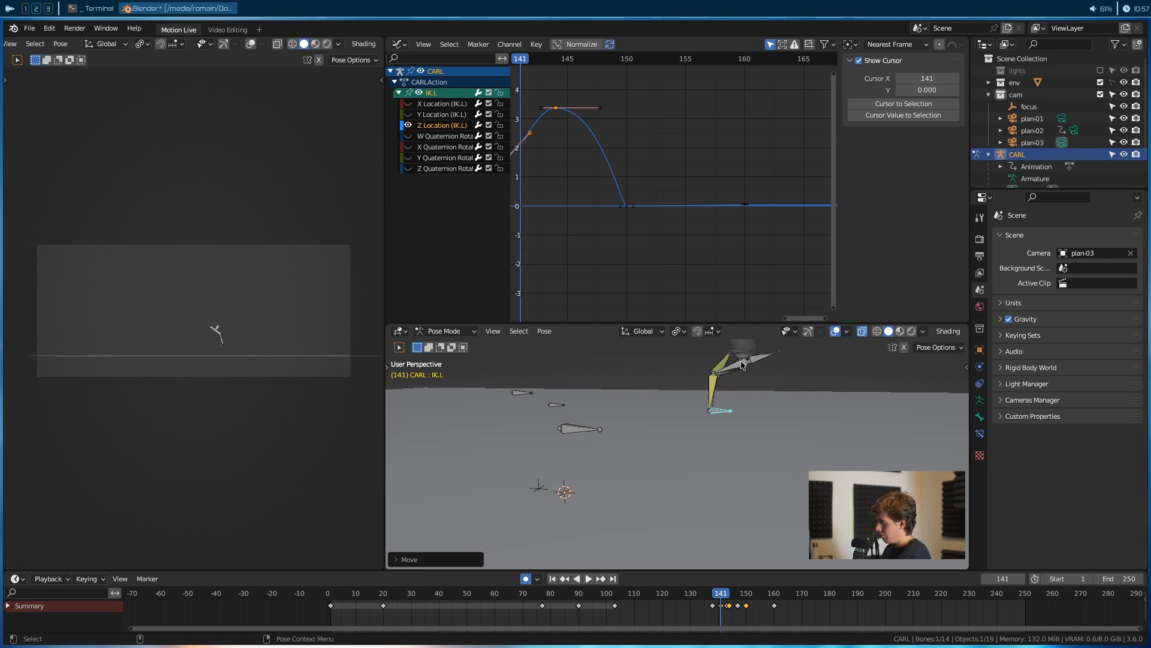
key("ctrl+z")
Go to frame 143 and show all of IK.L's location and rotation curves
key("Right")
key("Right")
key("Right")
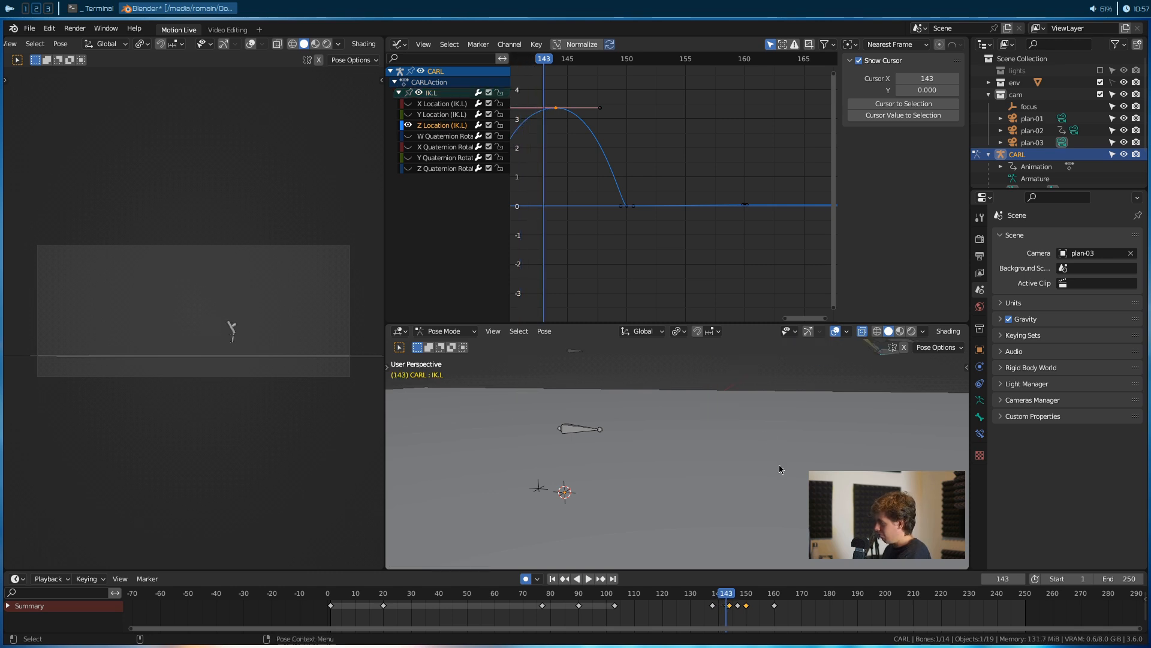
key("Left")
middle_click_drag(784, 463, 740, 455)
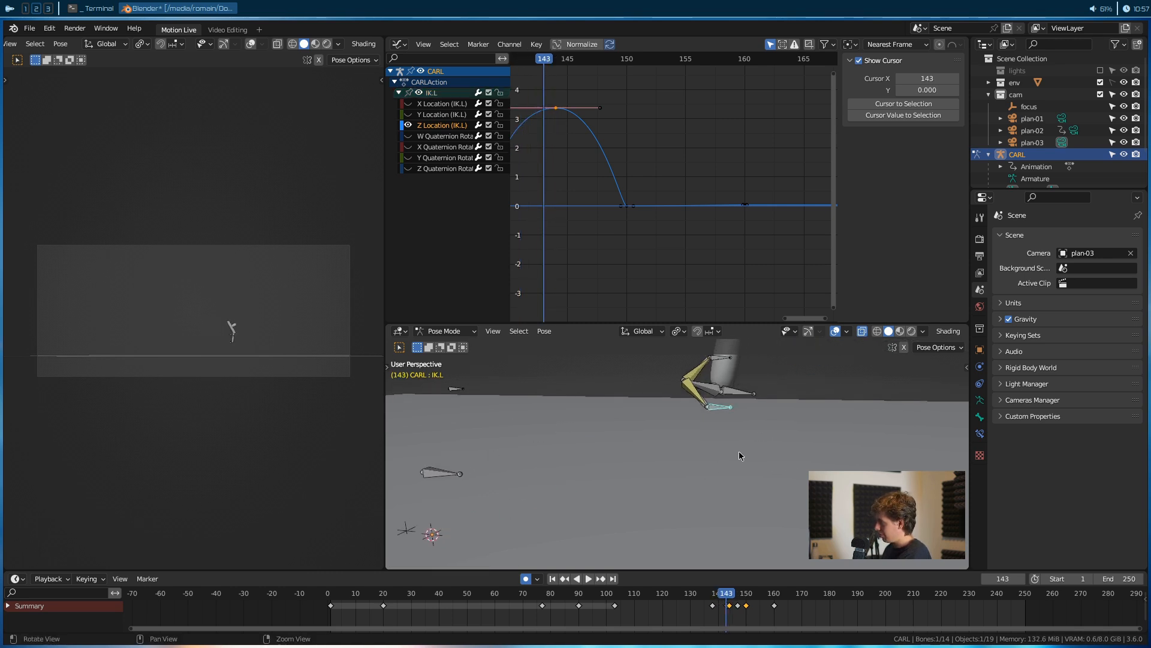
scroll(566, 268, "down", 3)
middle_click_drag(566, 267, 653, 254)
middle_click_drag(679, 432, 752, 422)
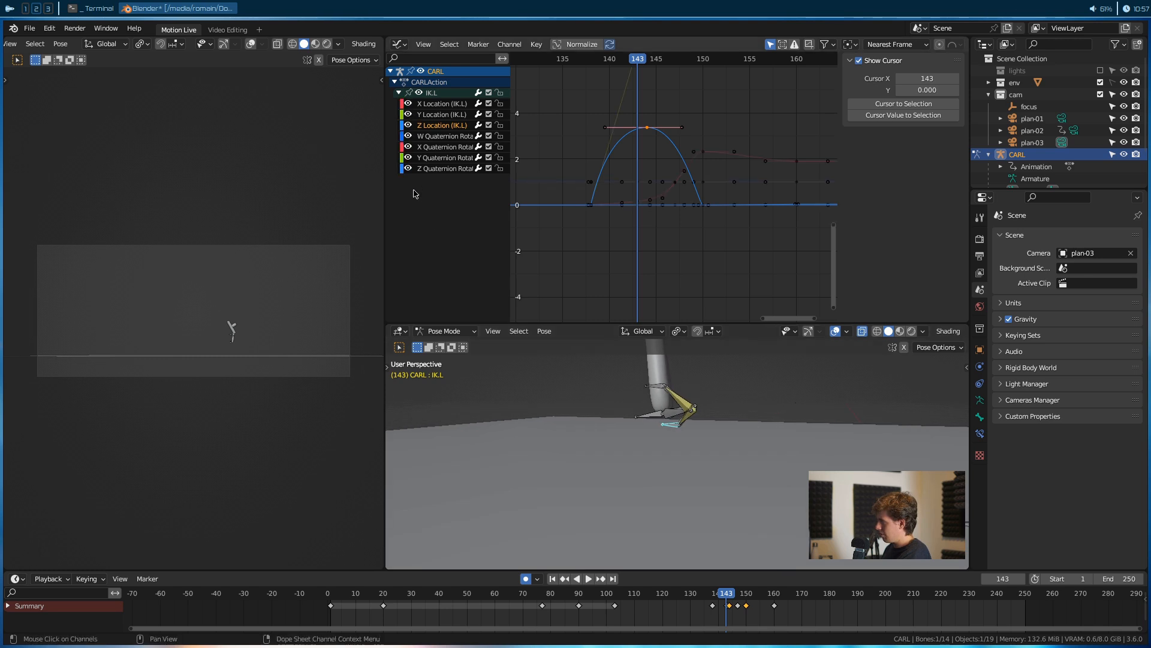
Shift IK.L's low-value keyframes near frame 143 along X to frame 144, in line with its Z Location peak
middle_click_drag(663, 444, 675, 402)
scroll(703, 140, "down", 5)
middle_click_drag(705, 139, 660, 236)
middle_click_drag(655, 239, 696, 258)
scroll(672, 261, "up", 8)
left_click_drag(663, 292, 641, 257)
key("g")
key("x")
left_click(664, 265)
left_click(664, 282)
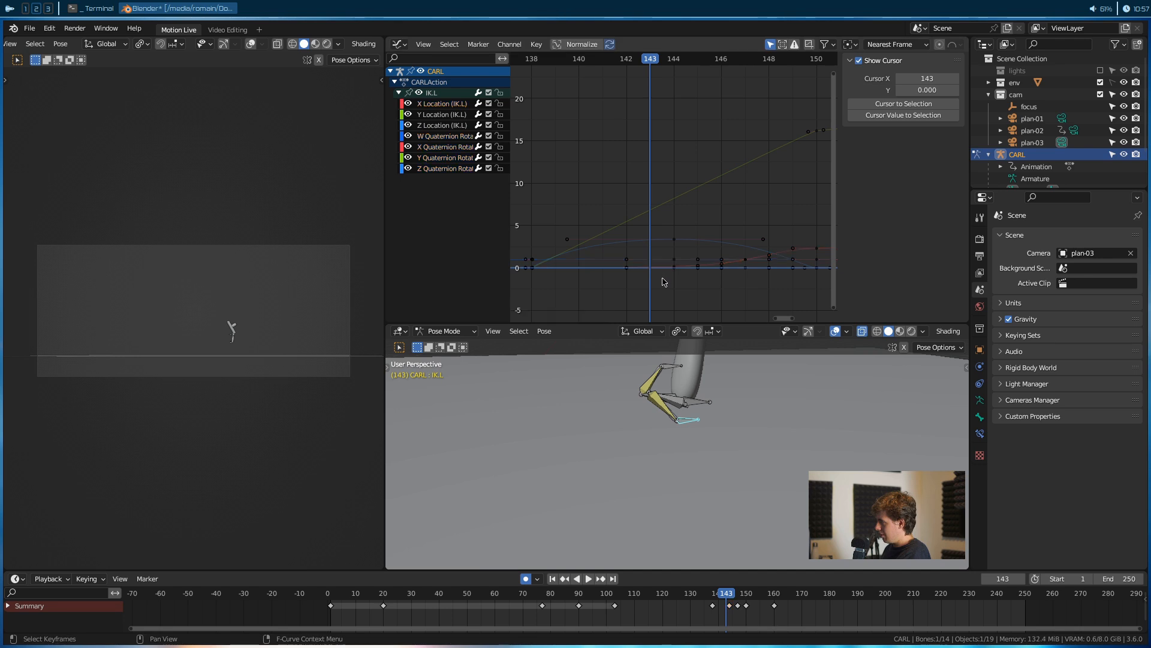
Shift IK.R's X Location and quaternion rotation keyframes near frame 143 to frame 144
middle_click_drag(720, 404, 703, 384)
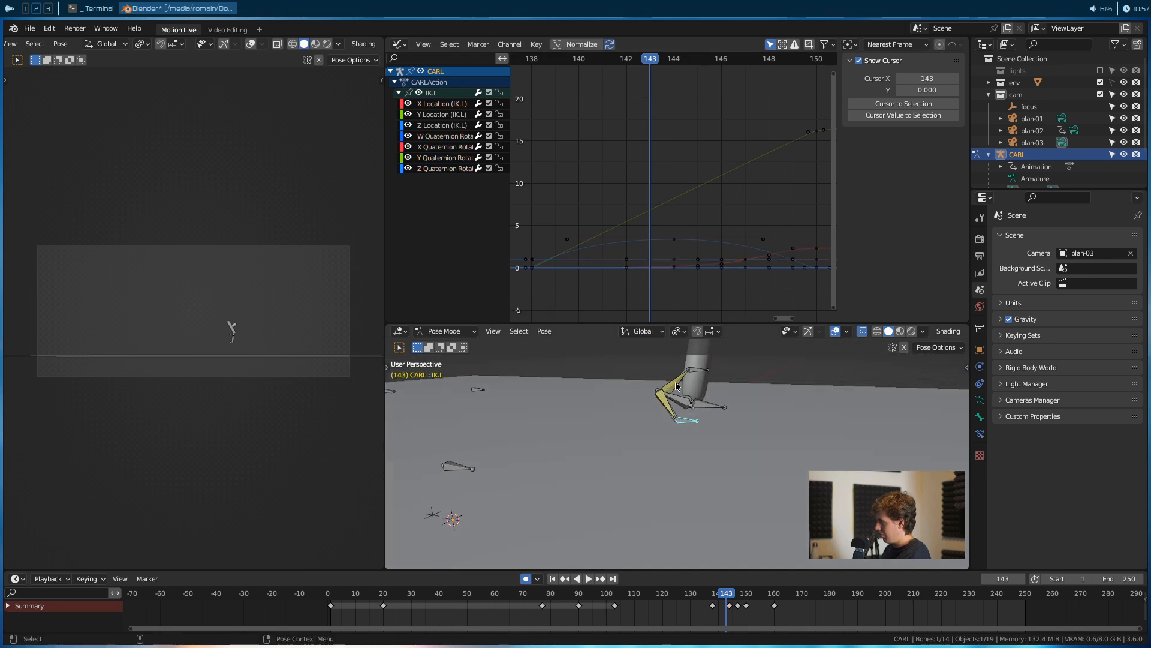
left_click(700, 371)
left_click_drag(415, 137, 409, 177)
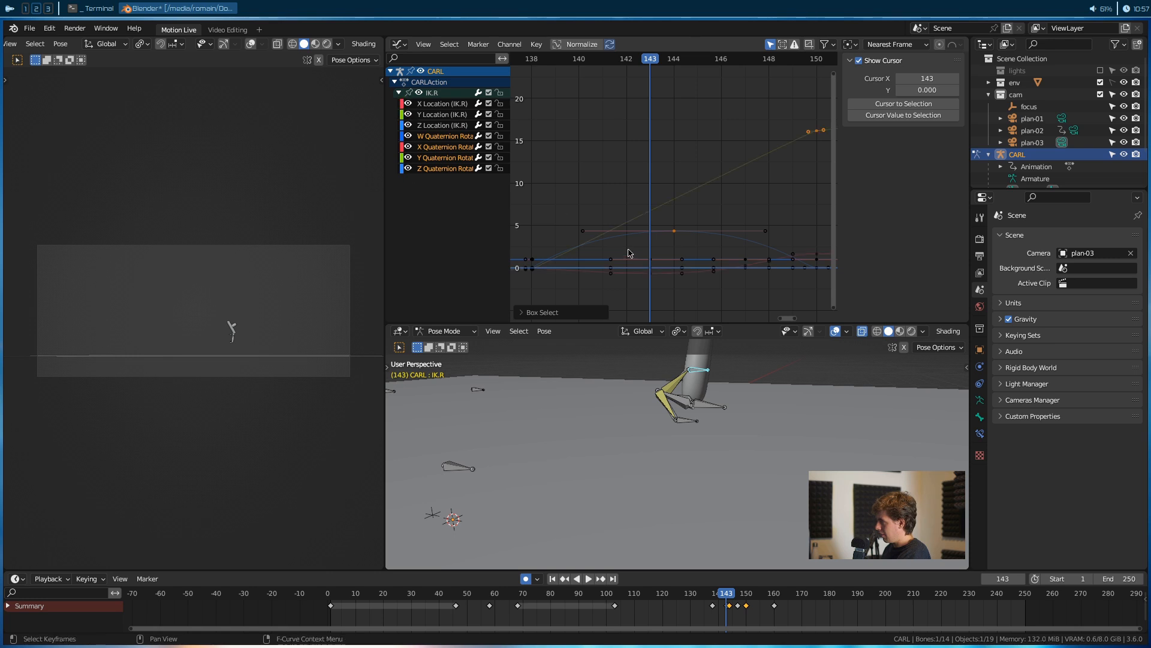
left_click_drag(630, 252, 670, 298)
key("g")
left_click(674, 244)
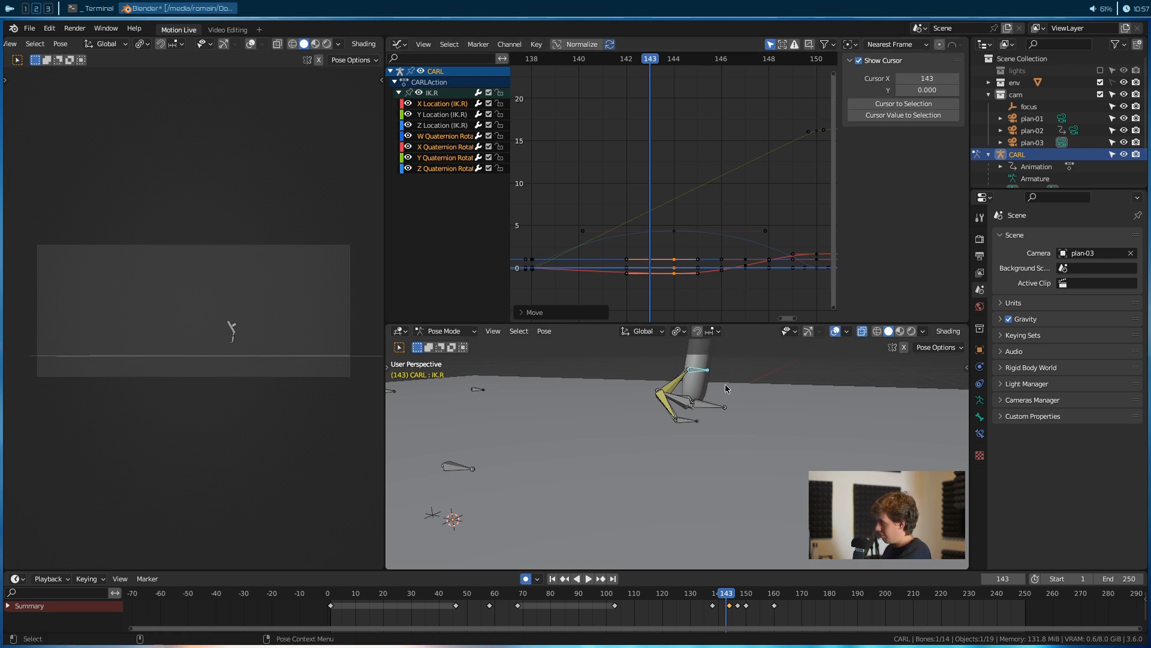
Lower the IK.R bone behind the body at frame 144, and reposition IK.L beside it
key("Right")
middle_click_drag(744, 398, 750, 383)
key("g")
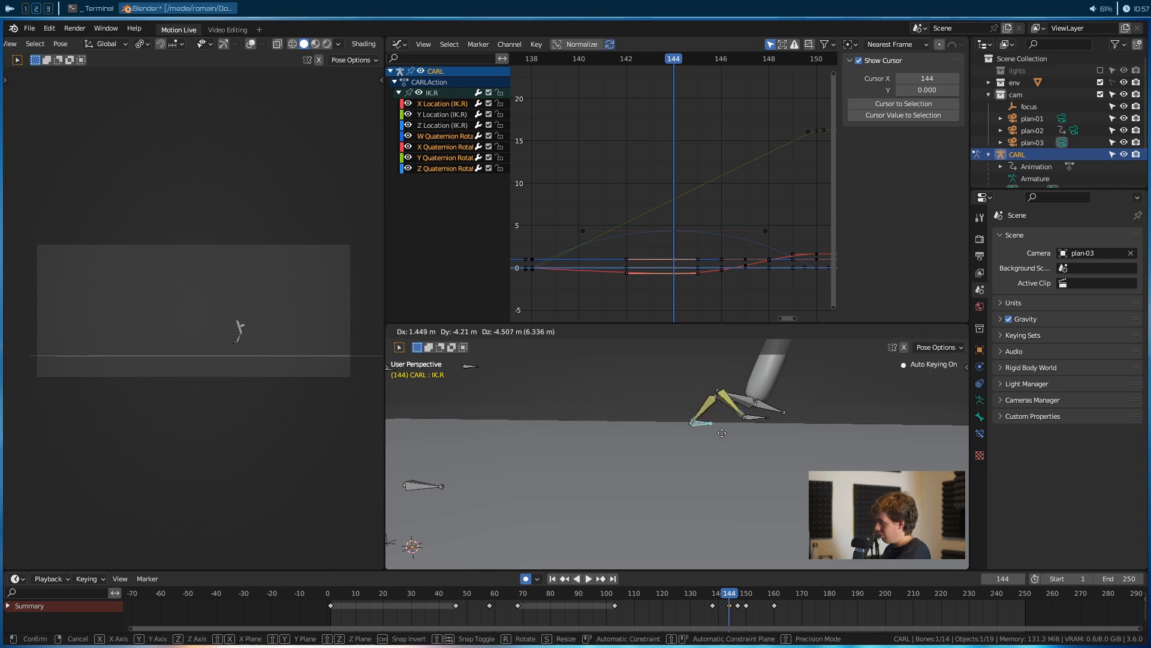
left_click(740, 429)
left_click(744, 425)
key("g")
left_click(738, 437)
Move IK.L about 1.1 m inward and readjust IK.R's position at frame 144
middle_click_drag(738, 437, 424, 457)
middle_click_drag(706, 456, 753, 457)
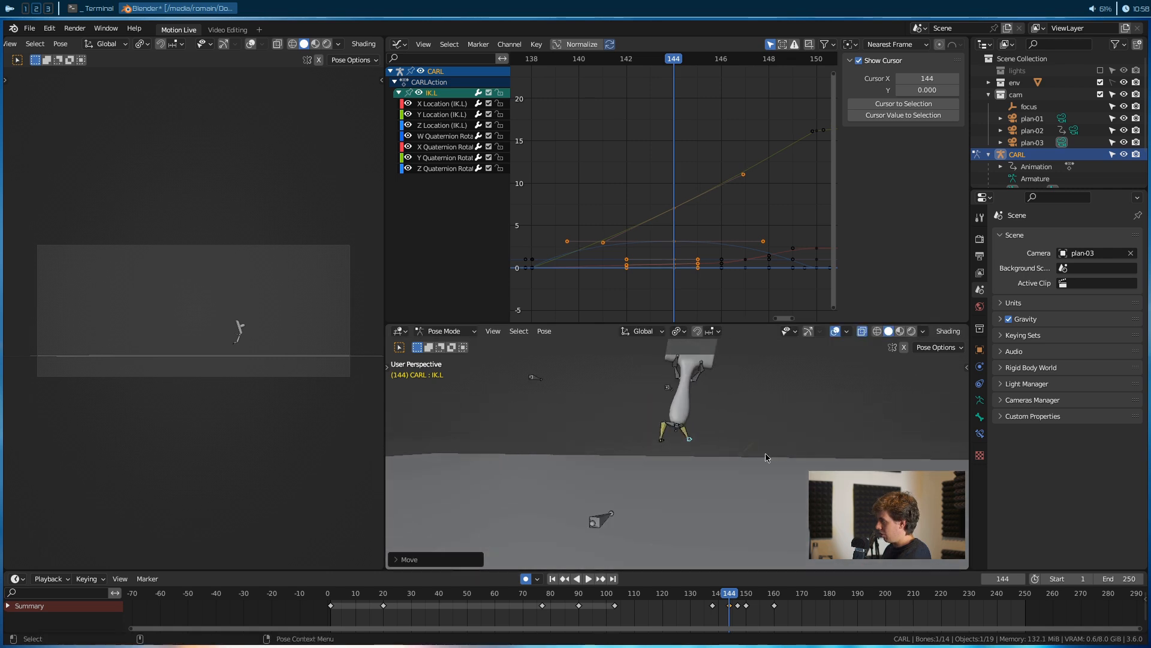
key("g")
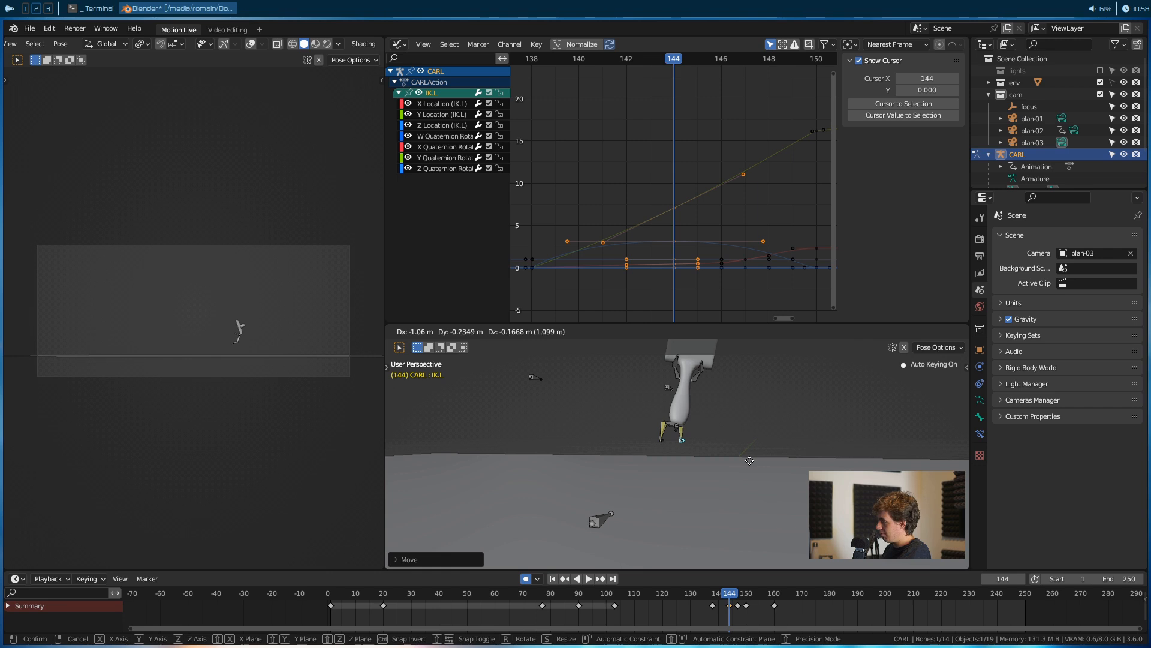
left_click(750, 460)
middle_click_drag(749, 461, 823, 456)
left_click(665, 441)
key("g")
left_click(714, 509)
Play back the jump and examine CARL's legs at frames 148 and 150
key("space")
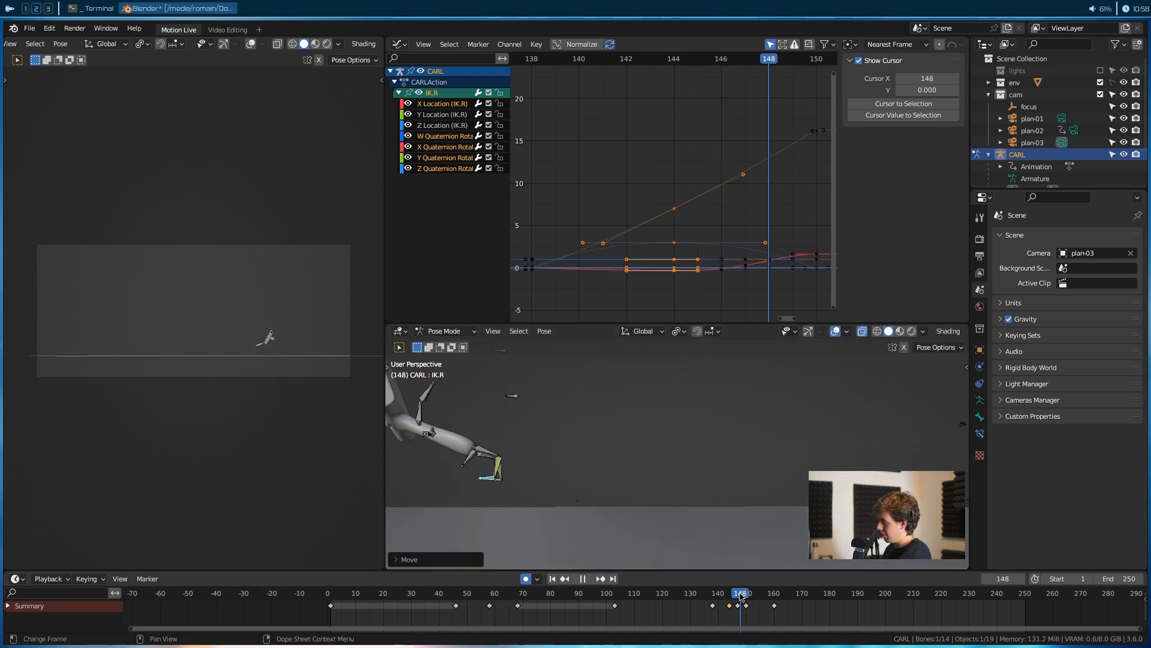
middle_click_drag(672, 484, 828, 439, "shift")
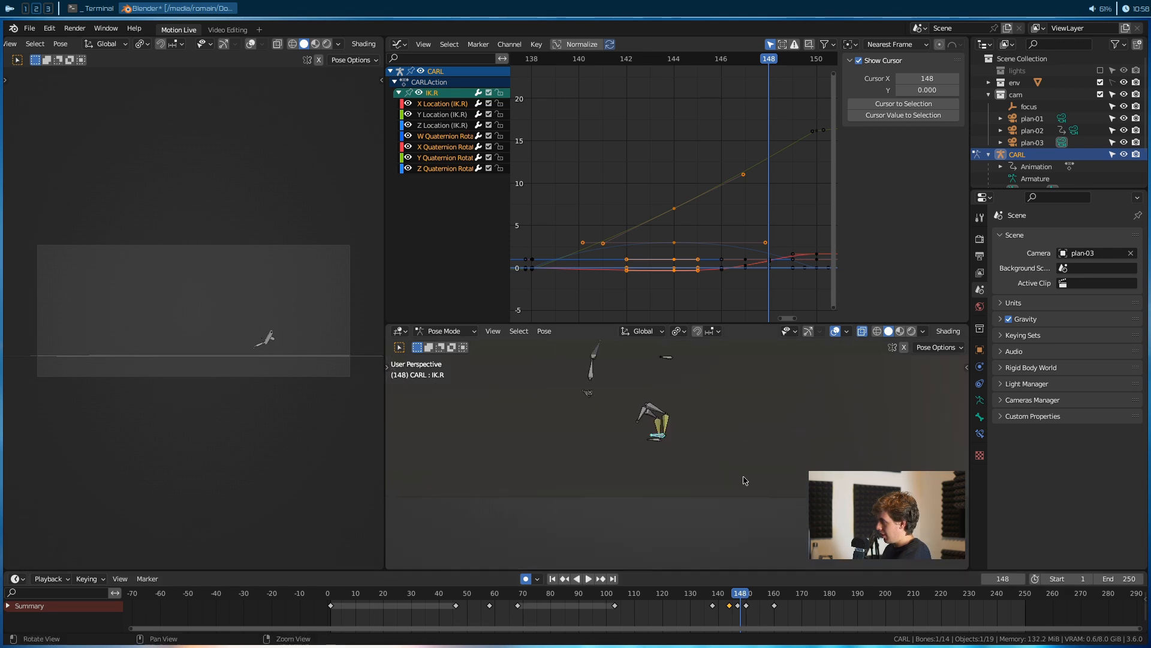
middle_click_drag(746, 480, 725, 501)
key("space")
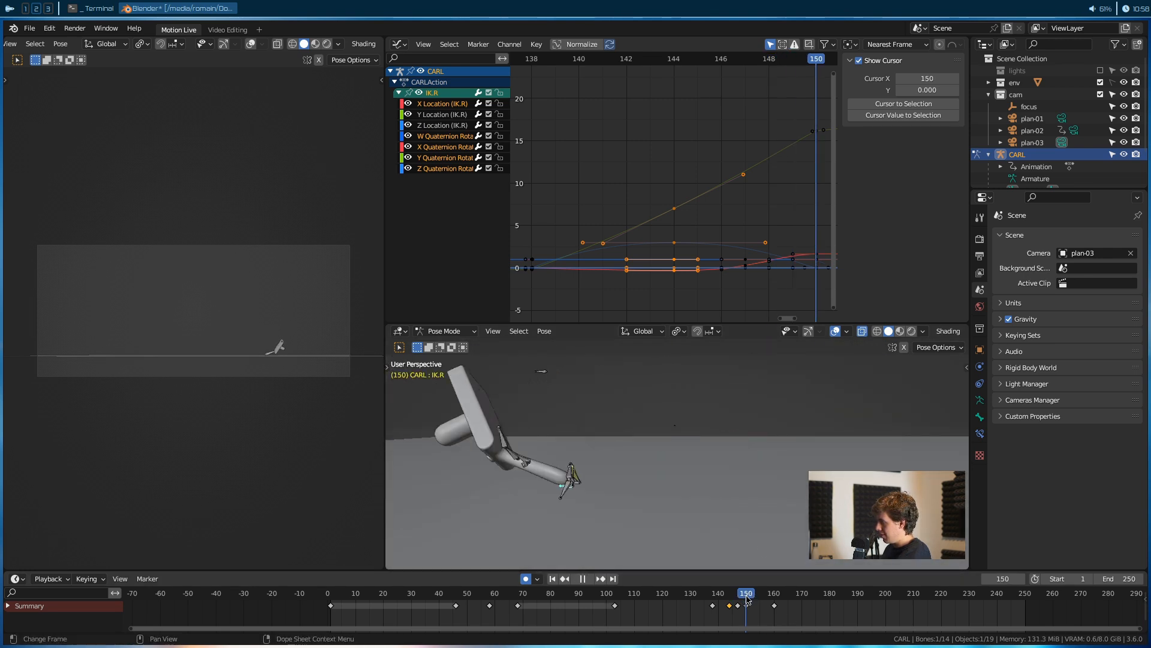
left_click_drag(749, 598, 748, 599)
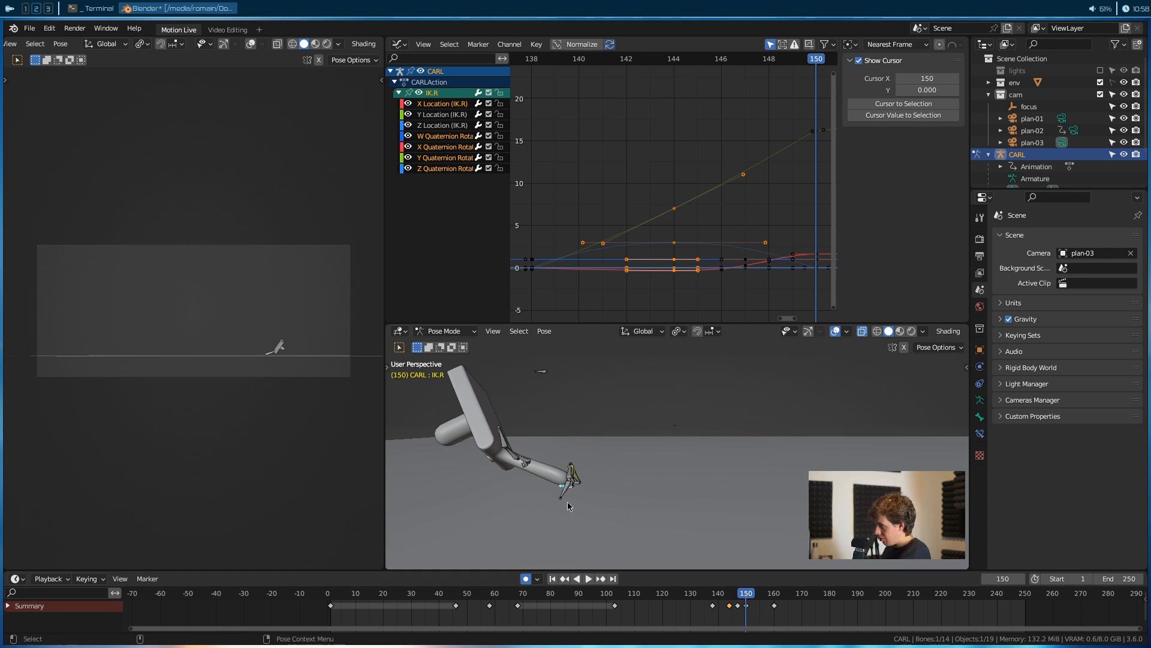
Lower the Y Location keyframes of both IK.L and IK.R at frame 150 to about 15.2
middle_click_drag(622, 492, 514, 503)
scroll(770, 198, "down", 1)
middle_click_drag(754, 202, 653, 225)
left_click(719, 158)
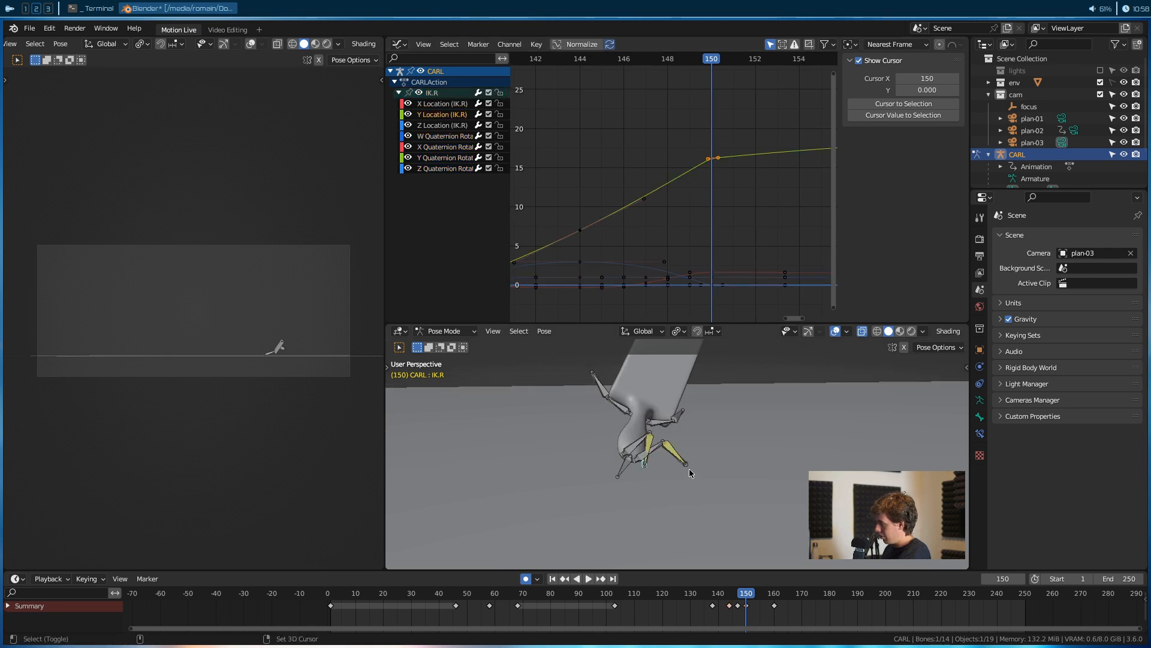
left_click(688, 463, "shift")
middle_click_drag(712, 462, 752, 364)
left_click(742, 162)
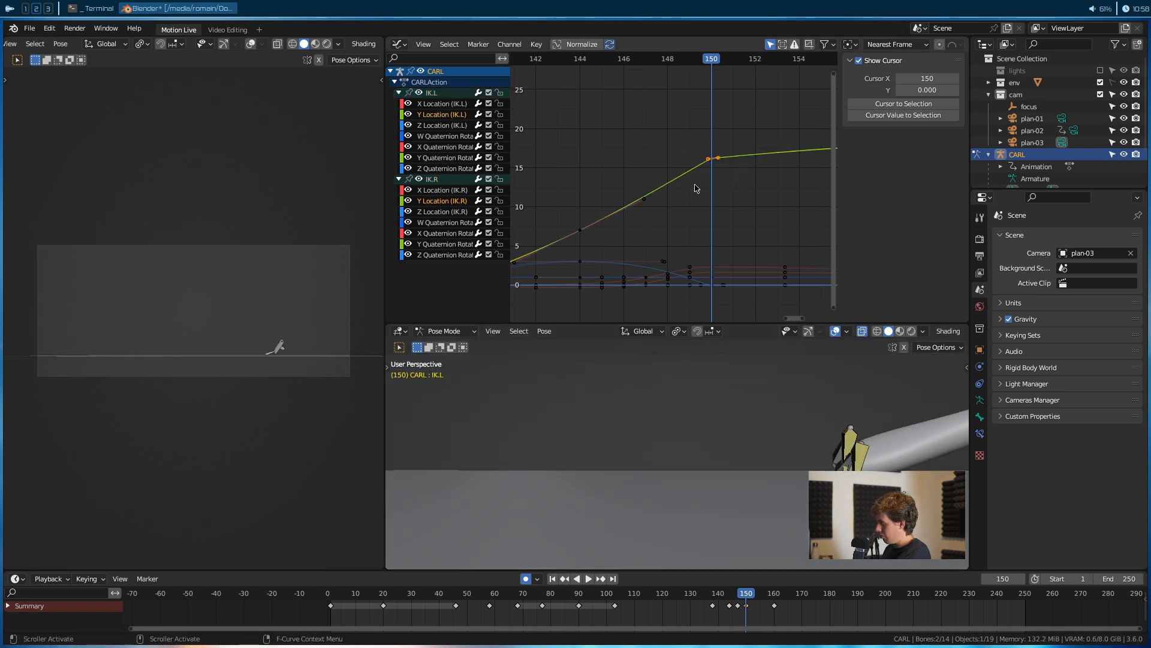
key("g")
key("y")
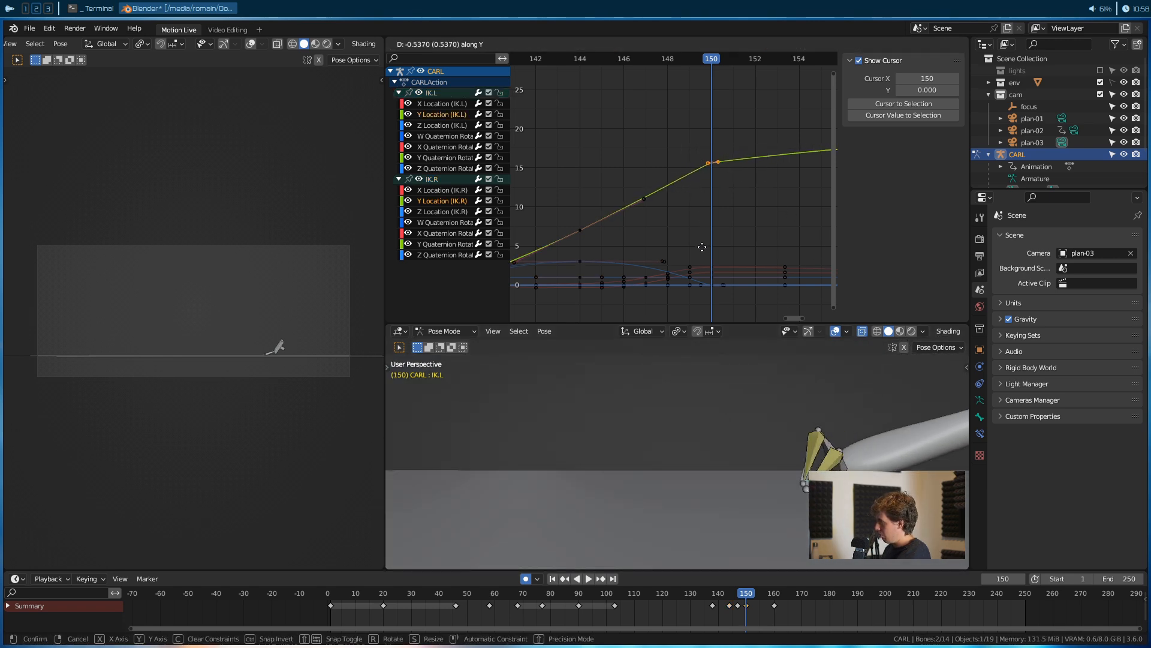
left_click(704, 288)
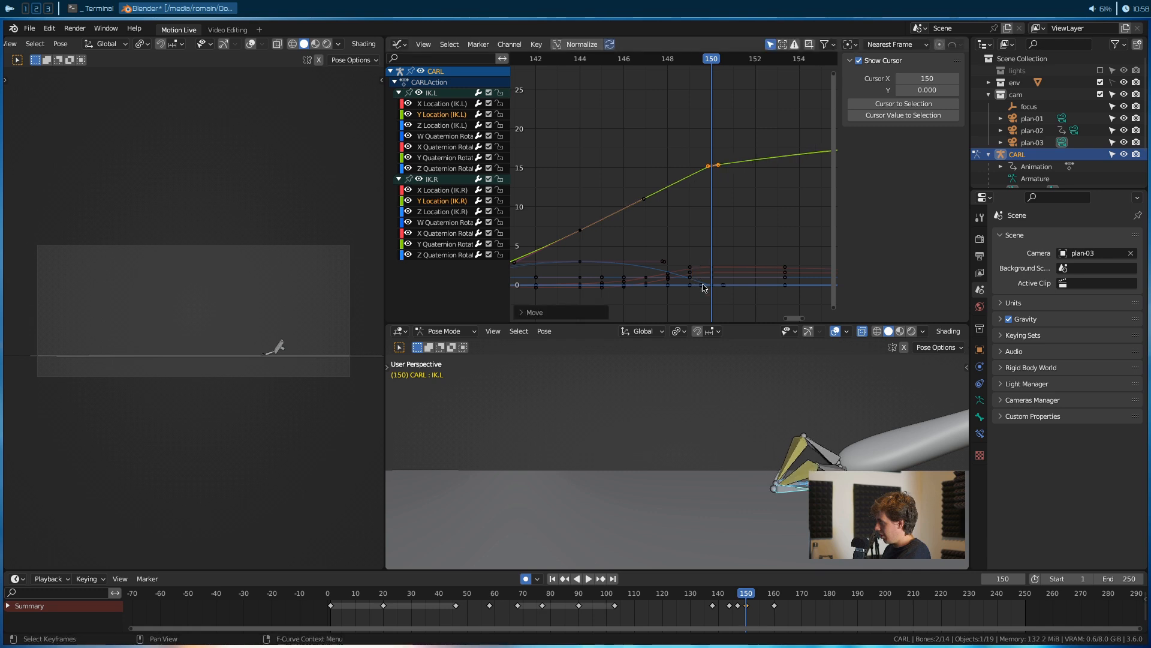
Raise the IK.L and IK.R bones off the floor at frame 150
middle_click_drag(782, 472, 691, 473)
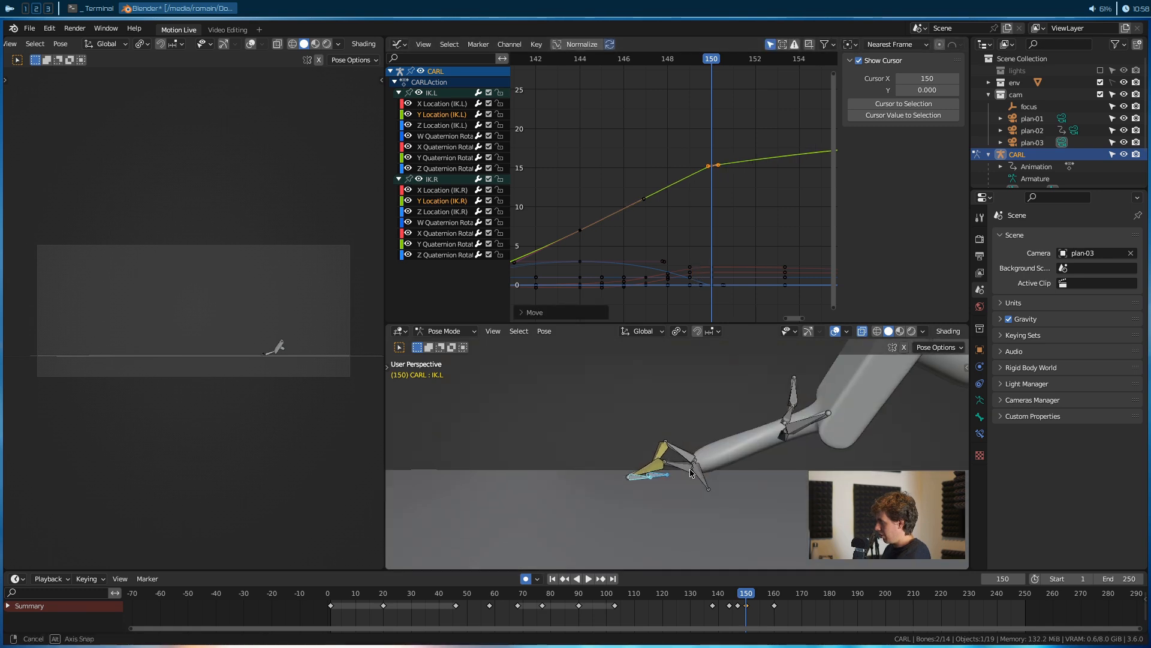
key("g")
left_click(693, 457)
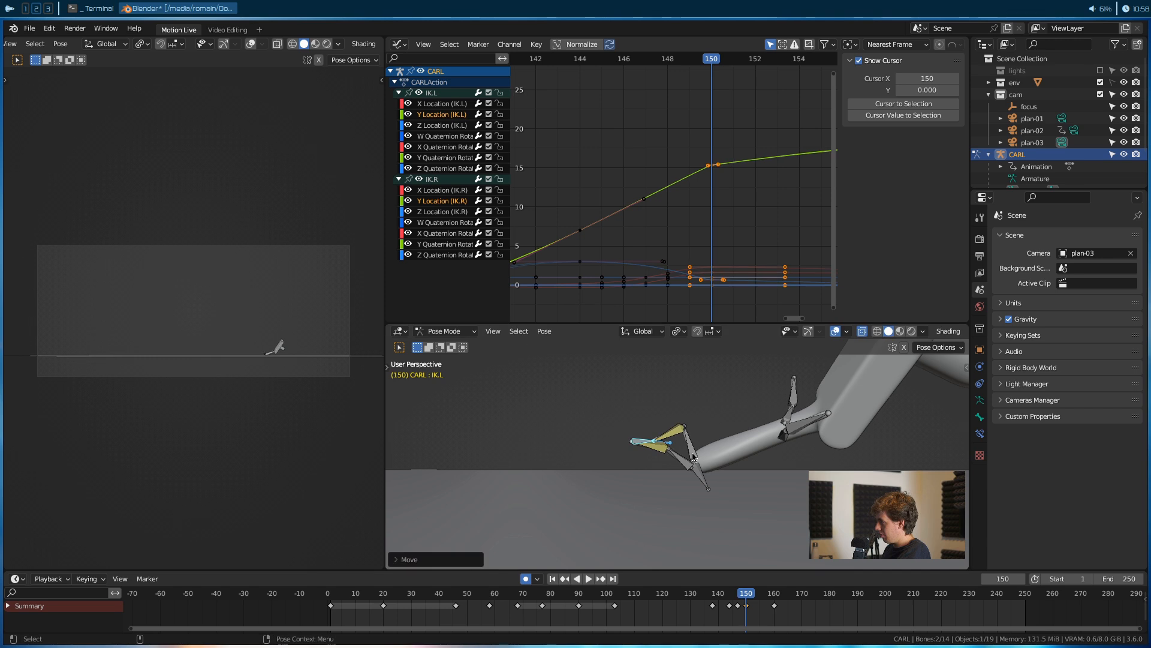
Hide the viewport overlays, lower IK.L and IK.R towards the floor at frame 152, and play from about frame 129
key("Right")
key("Right")
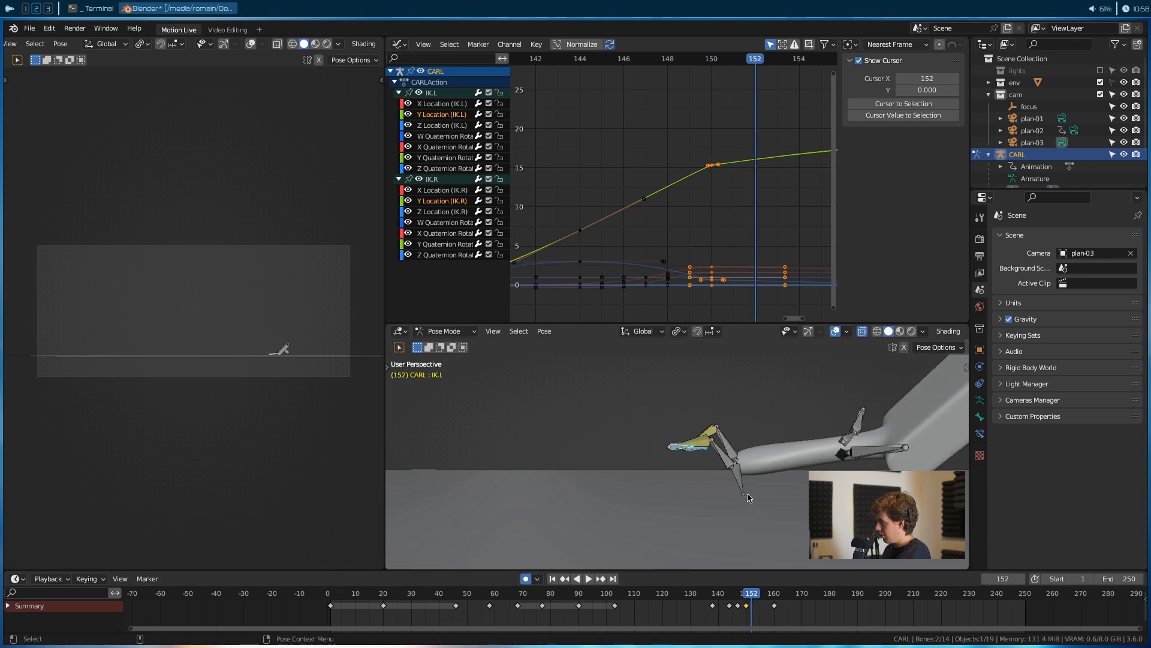
key("g")
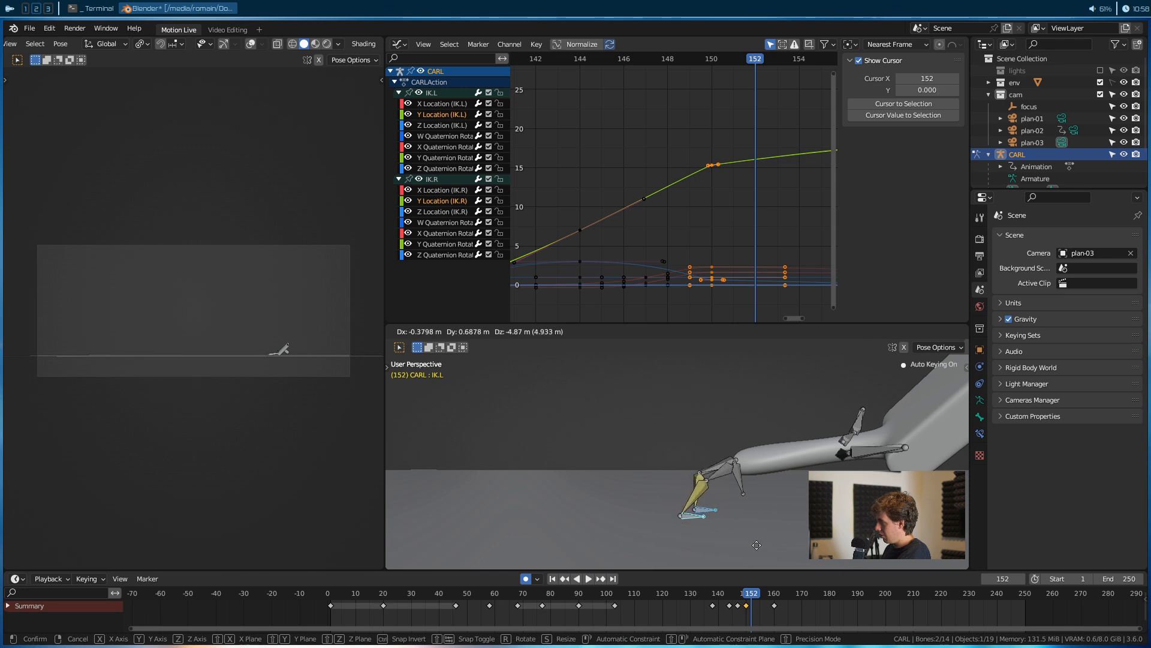
right_click(760, 531)
middle_click_drag(756, 516, 489, 513)
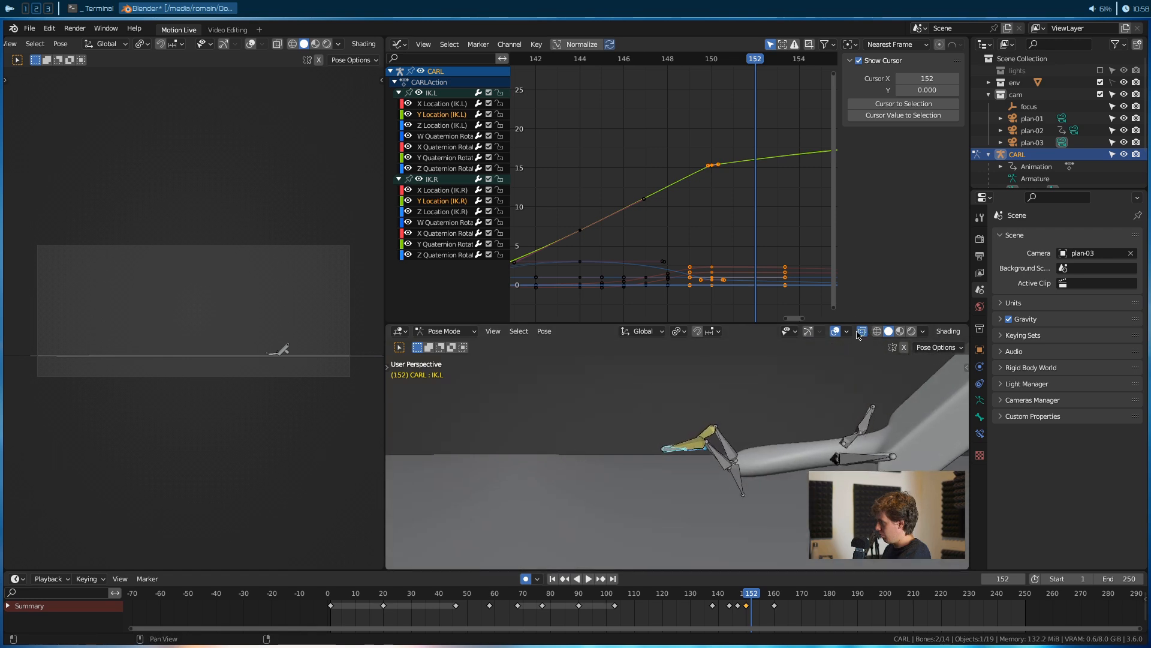
left_click(836, 332)
key("g")
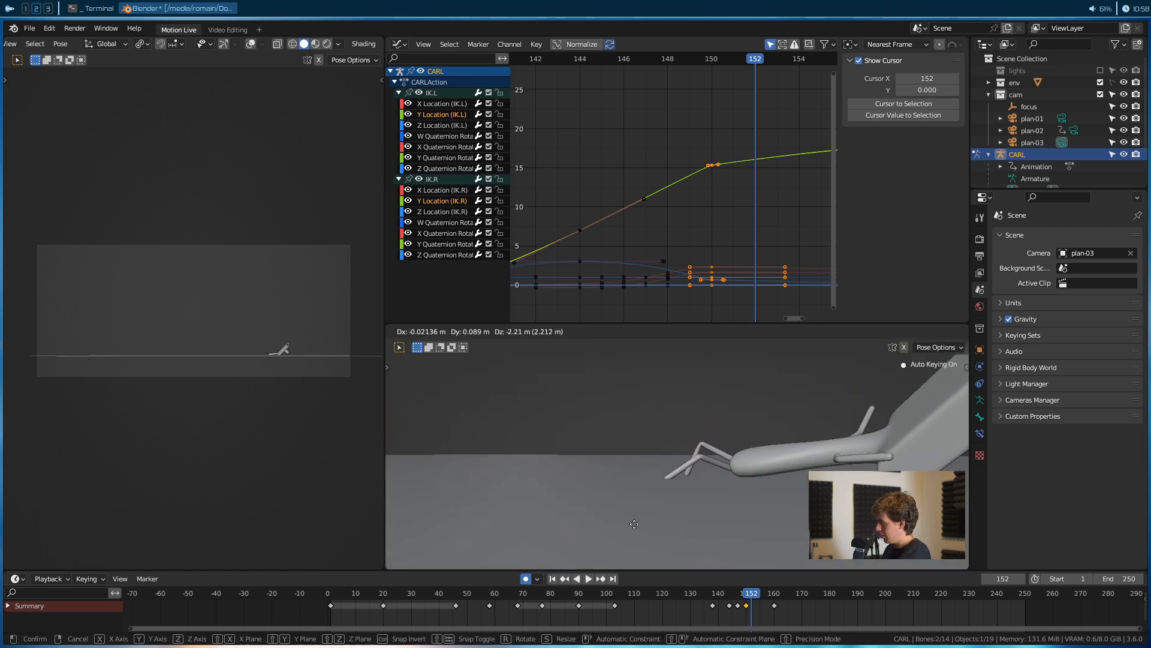
left_click(700, 568)
left_click(682, 601)
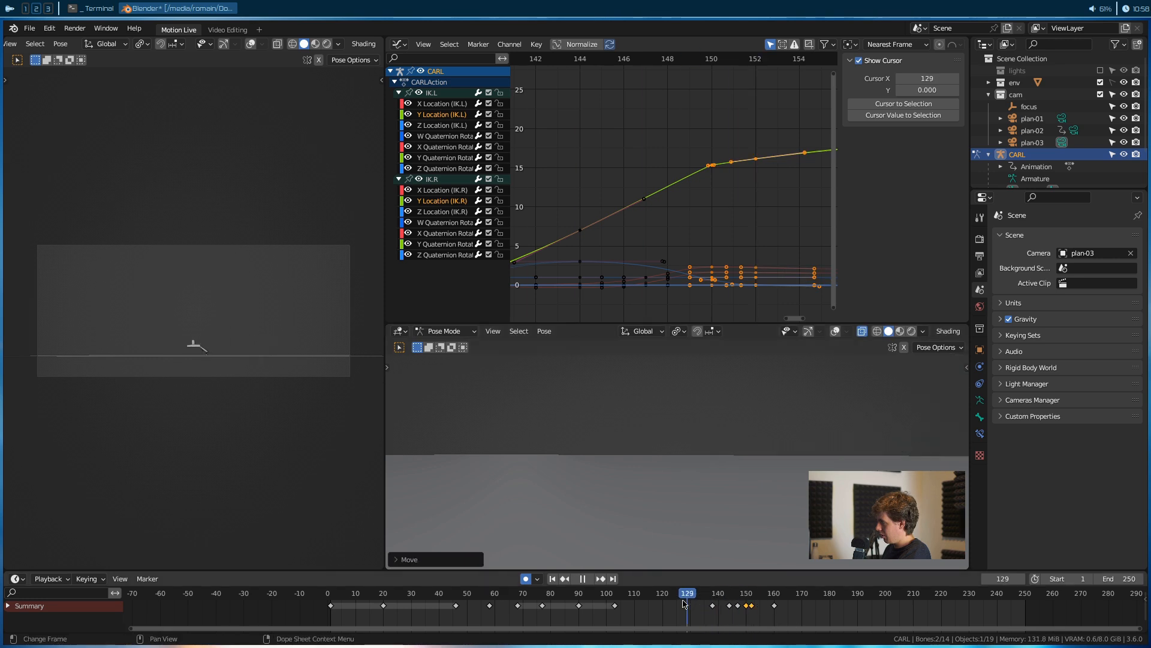
Play back CARL's jump and landing, save the animation file, and place the playhead at about frame 165
key("space")
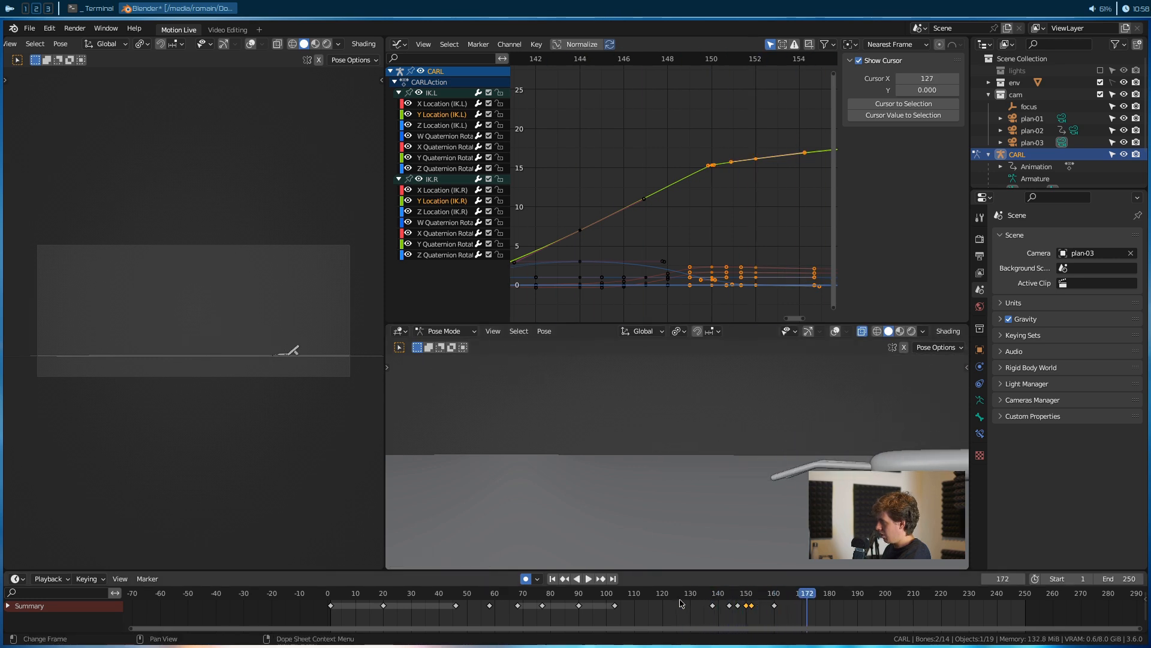
left_click_drag(801, 598, 779, 610)
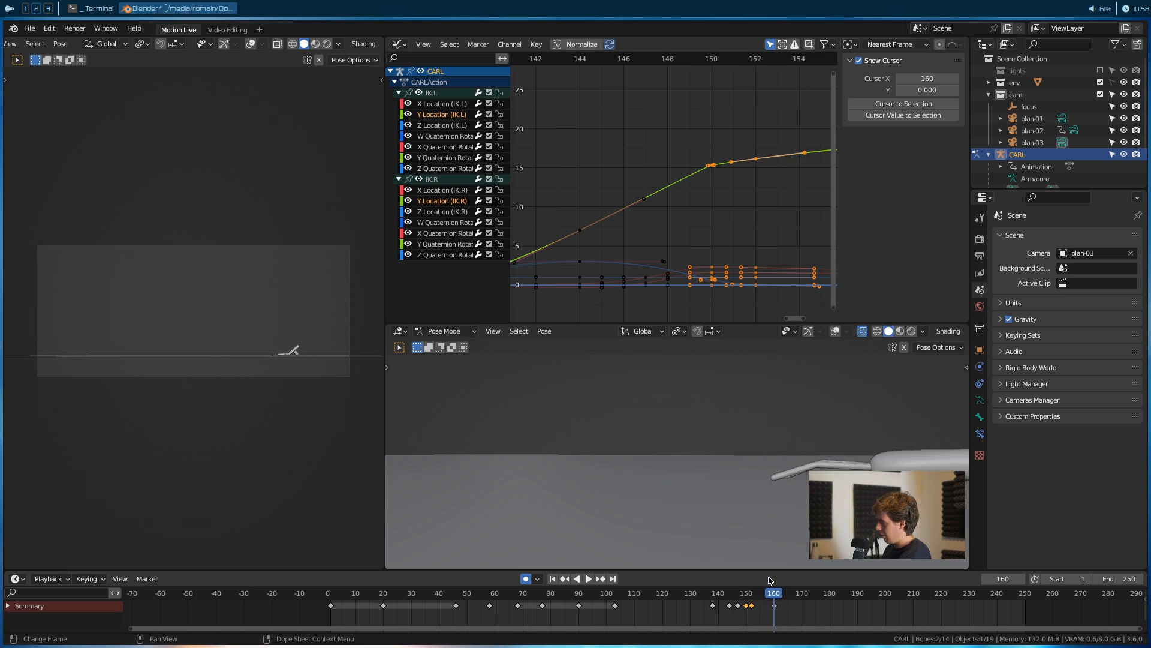
key("ctrl+s")
key("shift+ctrl+space")
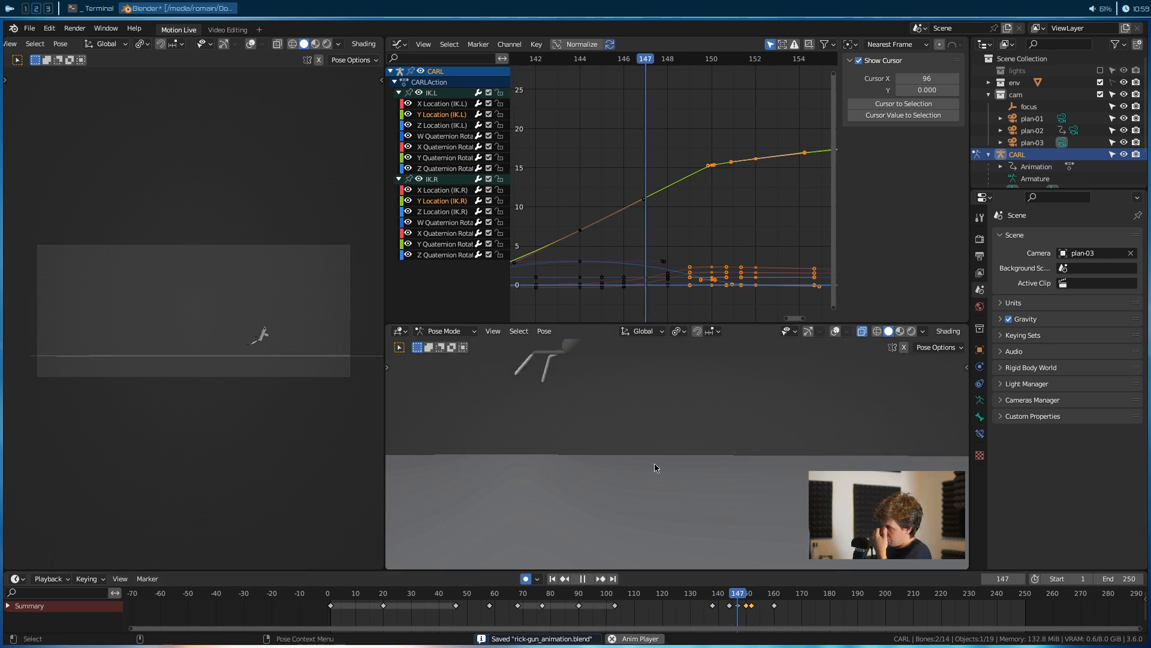
key("space")
key("ctrl+s")
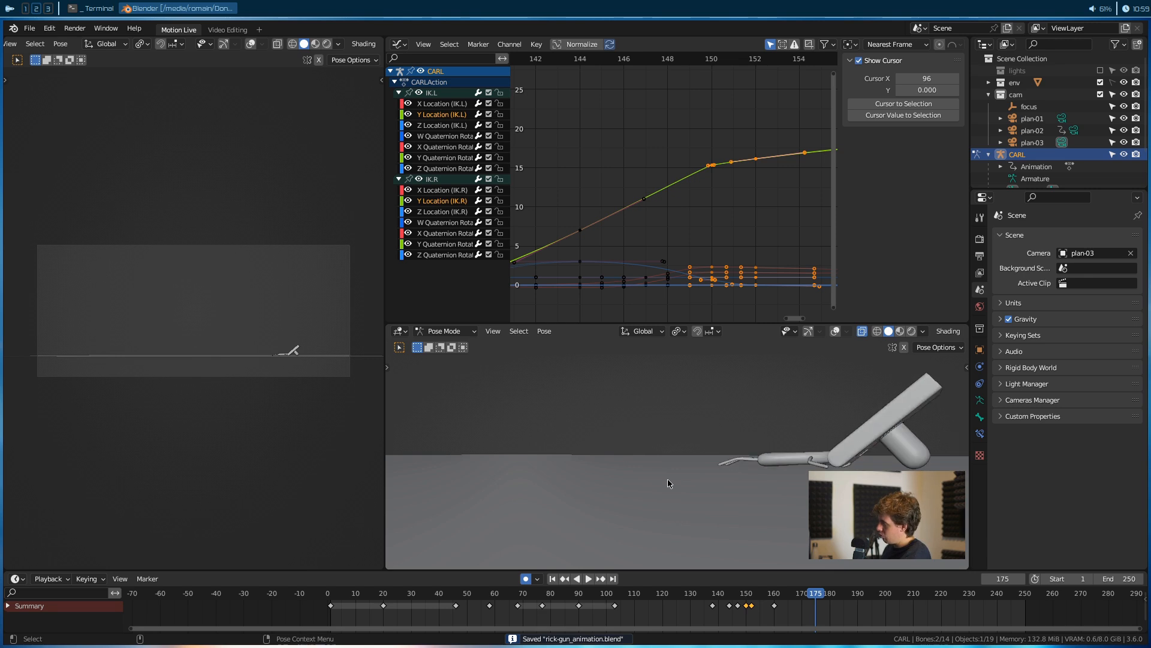
mouse_move(773, 599)
left_mouse_down()
mouse_move(706, 603)
mouse_move(791, 606)
left_mouse_up()
key("ctrl+s")
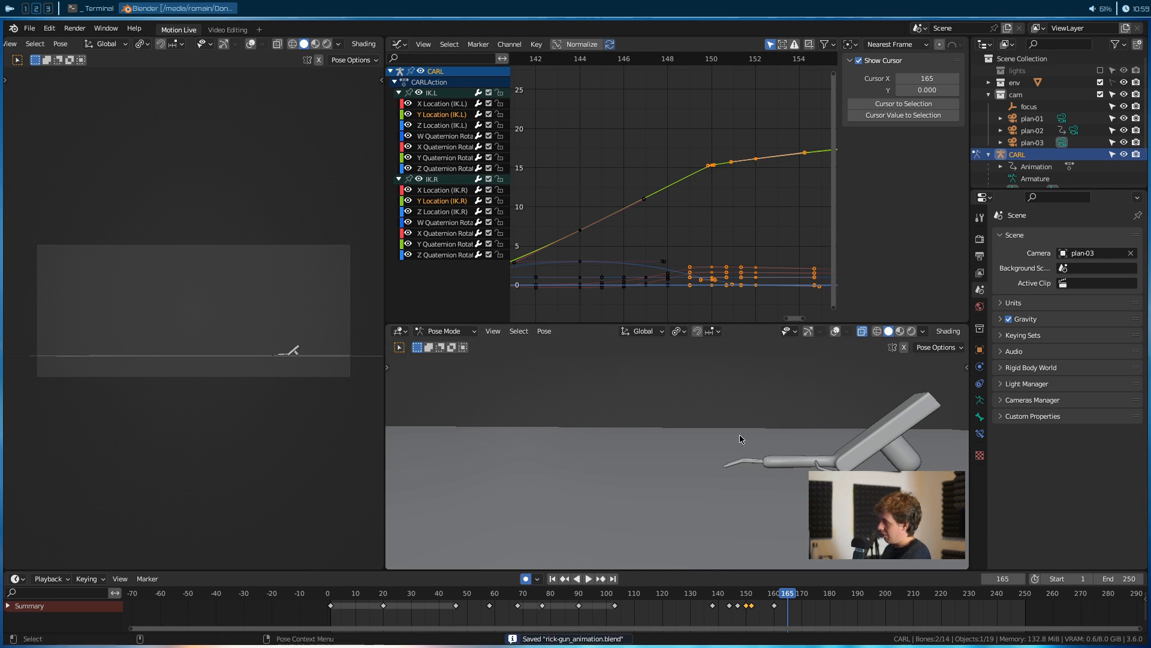
Show the viewport overlays, select the BODY bone and display its Y Location curve
left_click(835, 332)
left_click(765, 477)
scroll(696, 252, "down", 5)
scroll(693, 251, "down", 3)
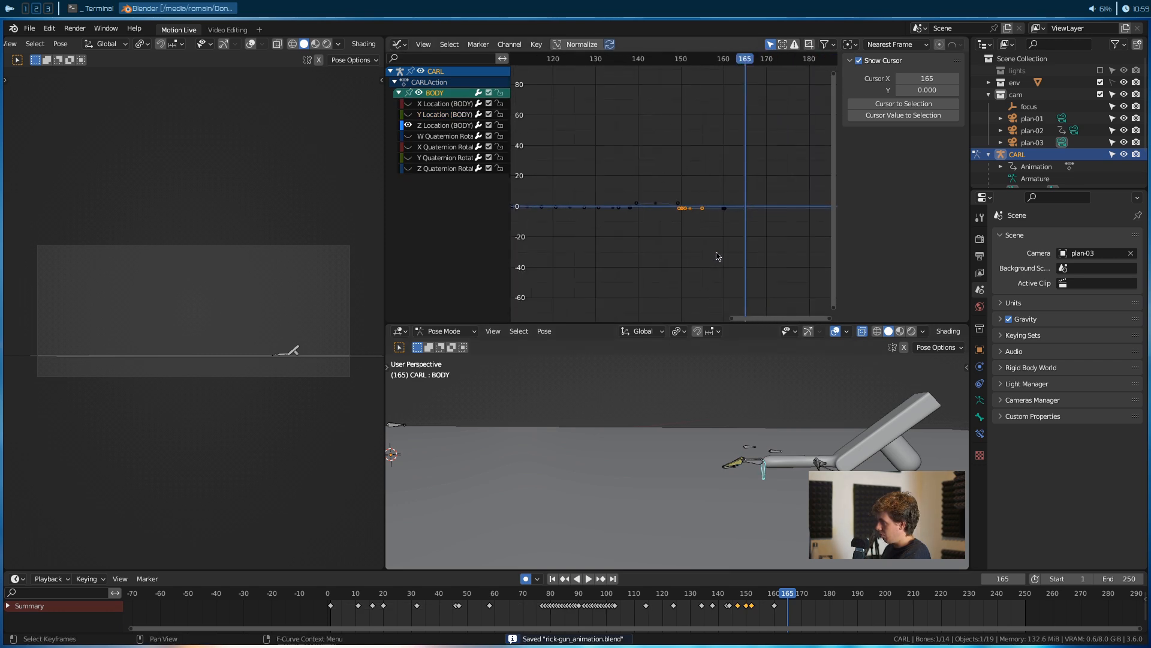
left_click(409, 115)
Delete BODY's Y Location keyframe at frame 152
scroll(631, 221, "up", 4)
middle_click_drag(648, 206, 680, 174, "ctrl")
scroll(663, 275, "up", 4)
middle_click_drag(666, 278, 663, 154)
left_click(651, 249)
left_click(638, 254)
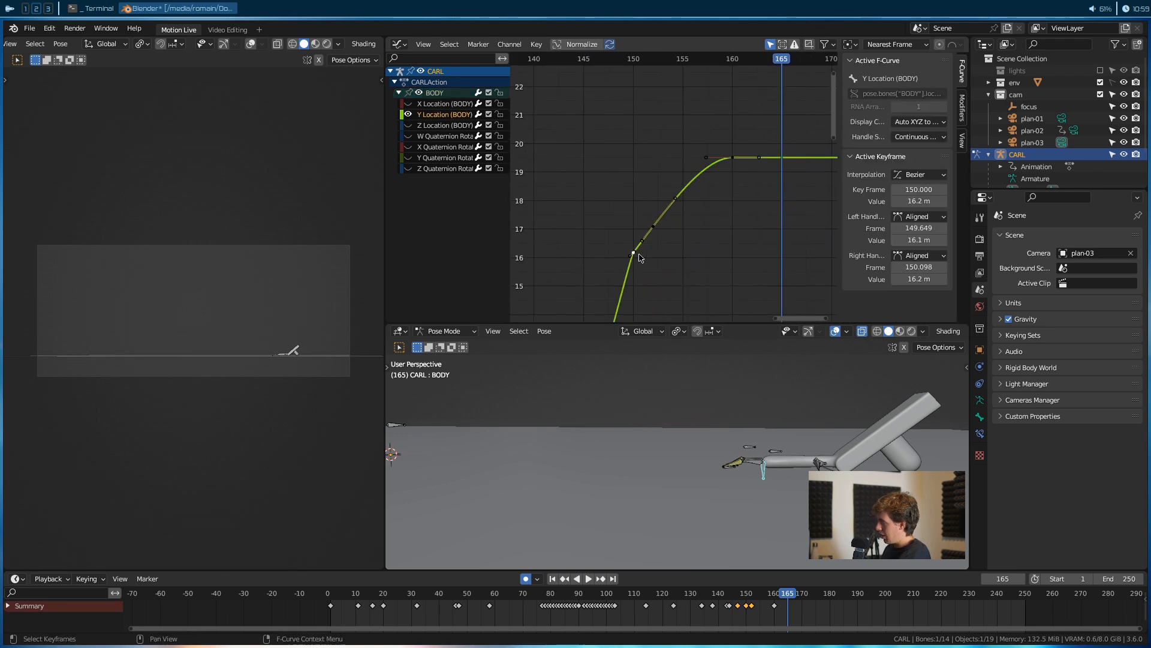
left_click(642, 248)
left_click(642, 242)
key("g")
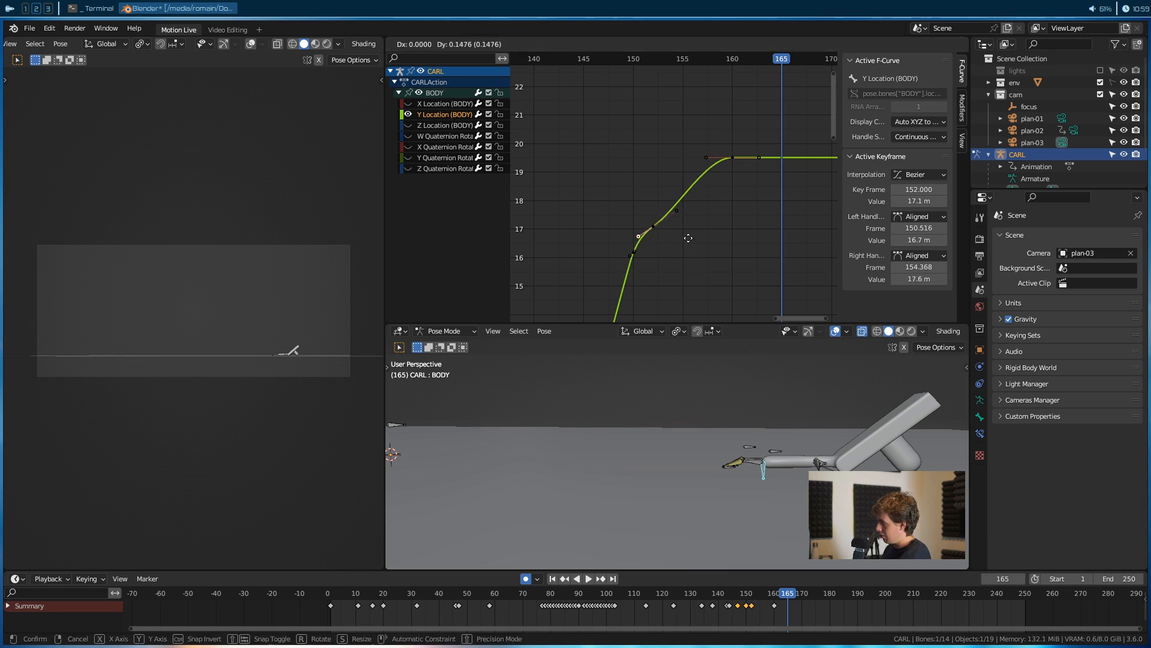
left_click(689, 238)
left_click(656, 226)
key("Delete")
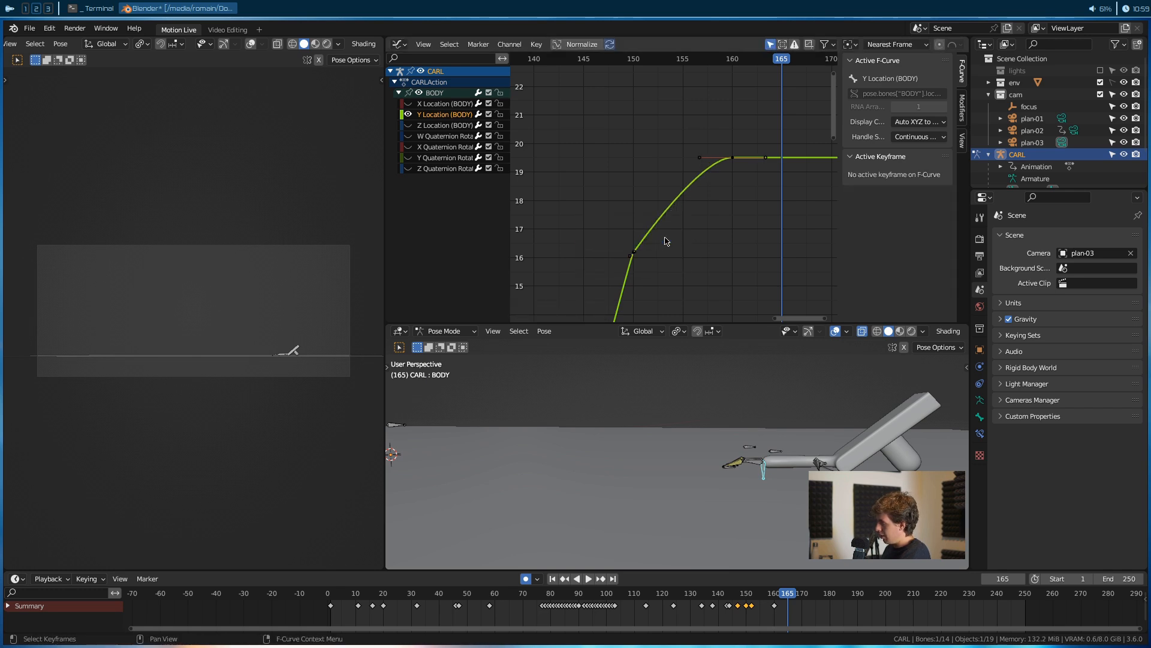
Raise the right handle of BODY's Y Location keyframe at frame 150 to about 17 m
left_click(636, 251)
key("g")
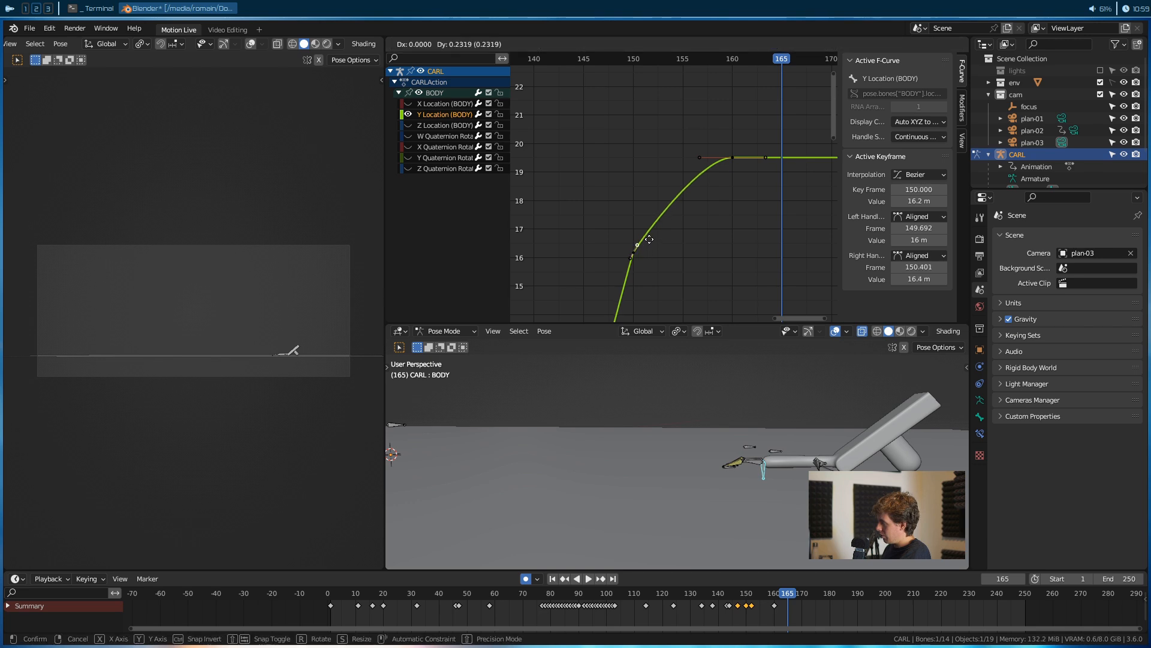
left_click(650, 223)
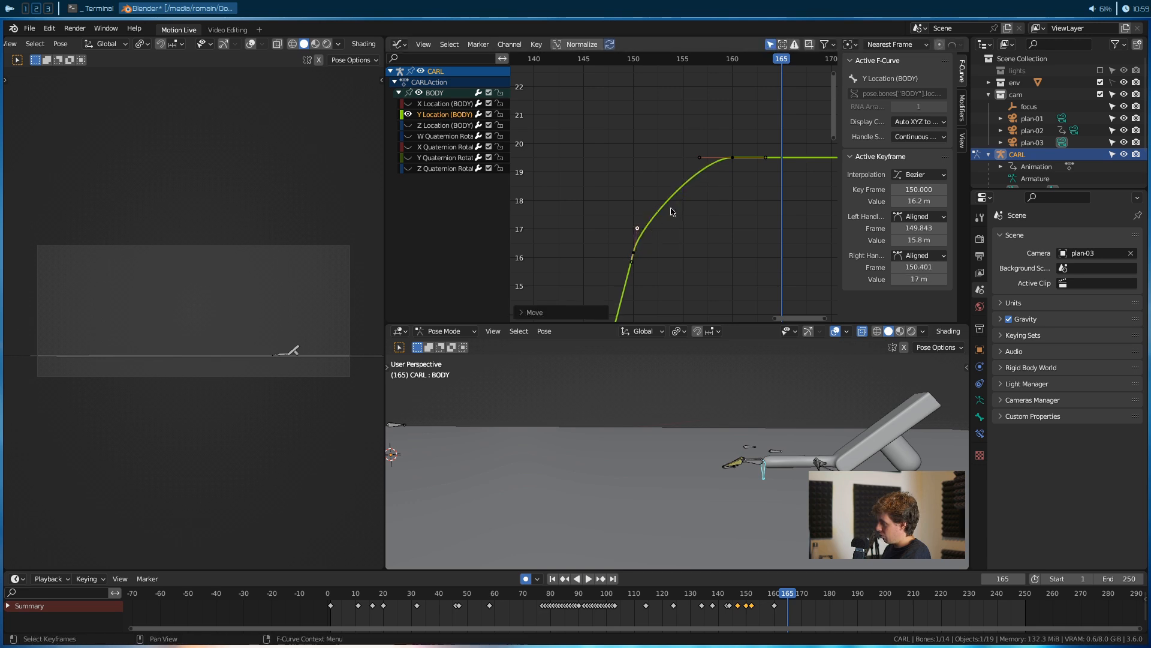
Move BODY's frame 160 keyframes on all channels 13 frames later, to frame 173
left_click_drag(778, 130, 688, 178)
scroll(659, 183, "down", 4)
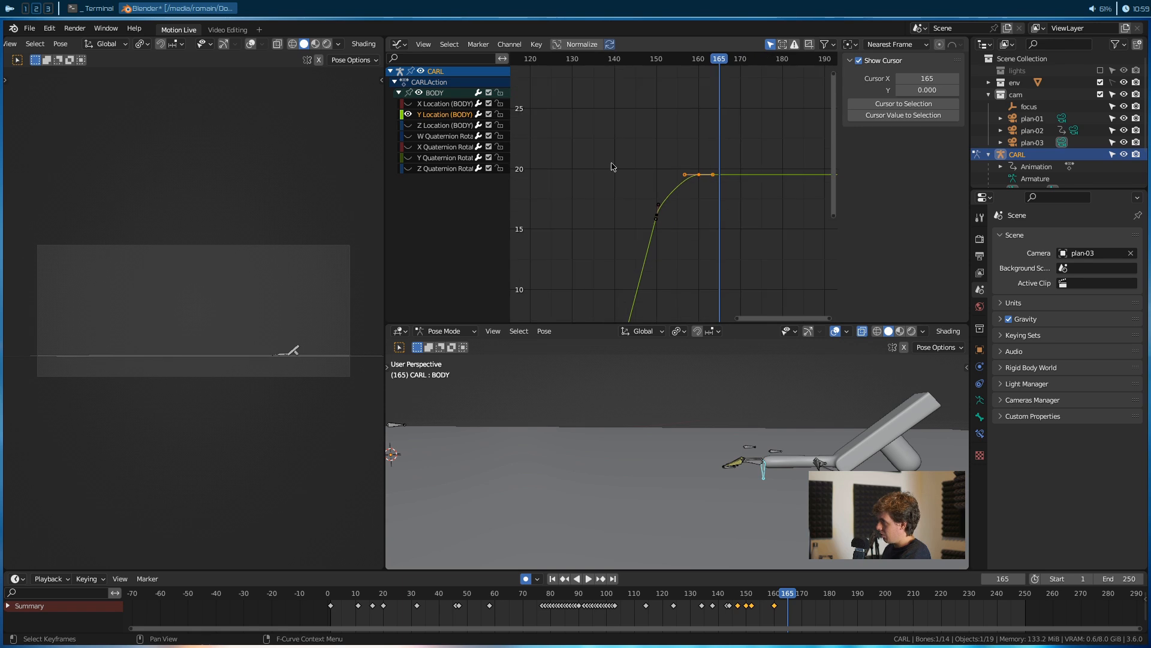
middle_click_drag(704, 165, 751, 232, "ctrl")
left_click_drag(776, 162, 697, 246)
key("g")
key("x")
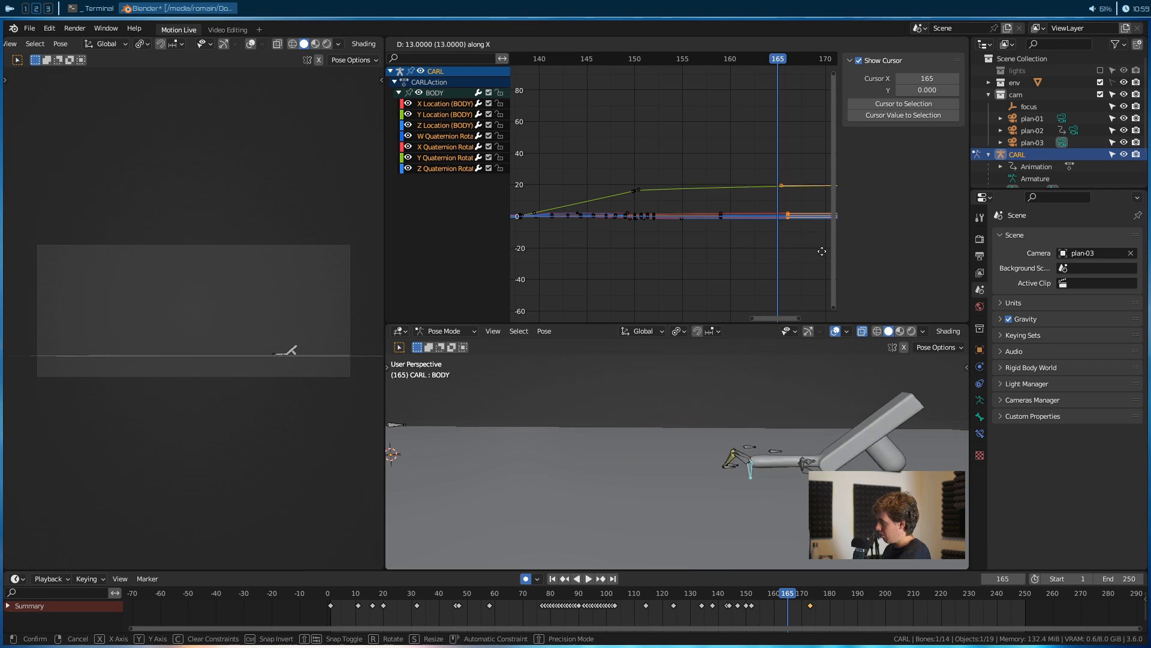
left_click(822, 252)
Scale the handles of BODY's Y Location keyframe at frame 173 about three times along the time axis
scroll(790, 248, "down", 4)
middle_click_drag(790, 249, 725, 249)
left_click(717, 237)
left_click_drag(798, 170, 676, 202)
key("s")
key("x")
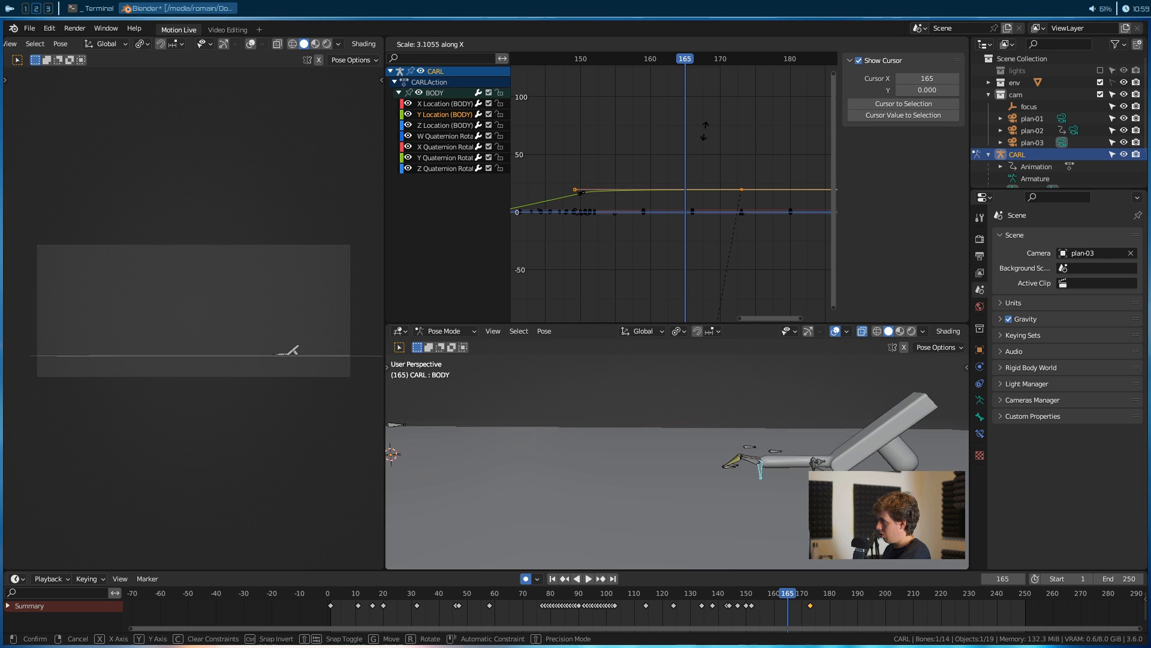
left_click(705, 113)
Try extending the right handle of BODY's Y Location keyframe at frame 150 to about frame 159, and play the landing
scroll(735, 181, "up", 5)
middle_click_drag(619, 172, 628, 211)
left_click(695, 208)
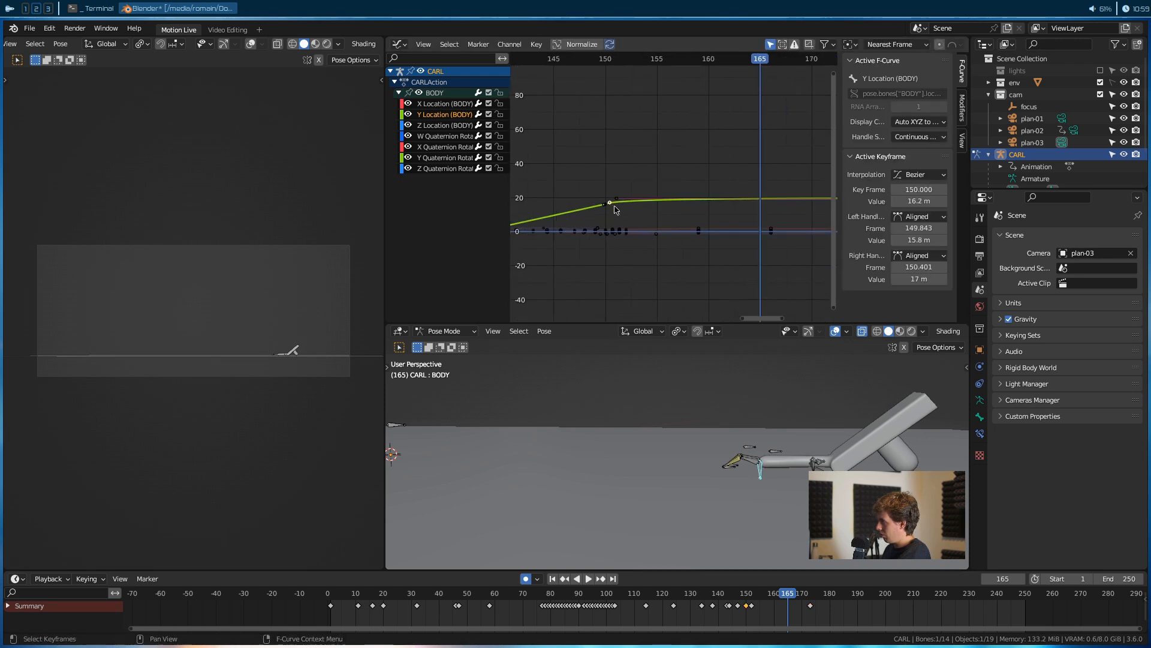
key("g")
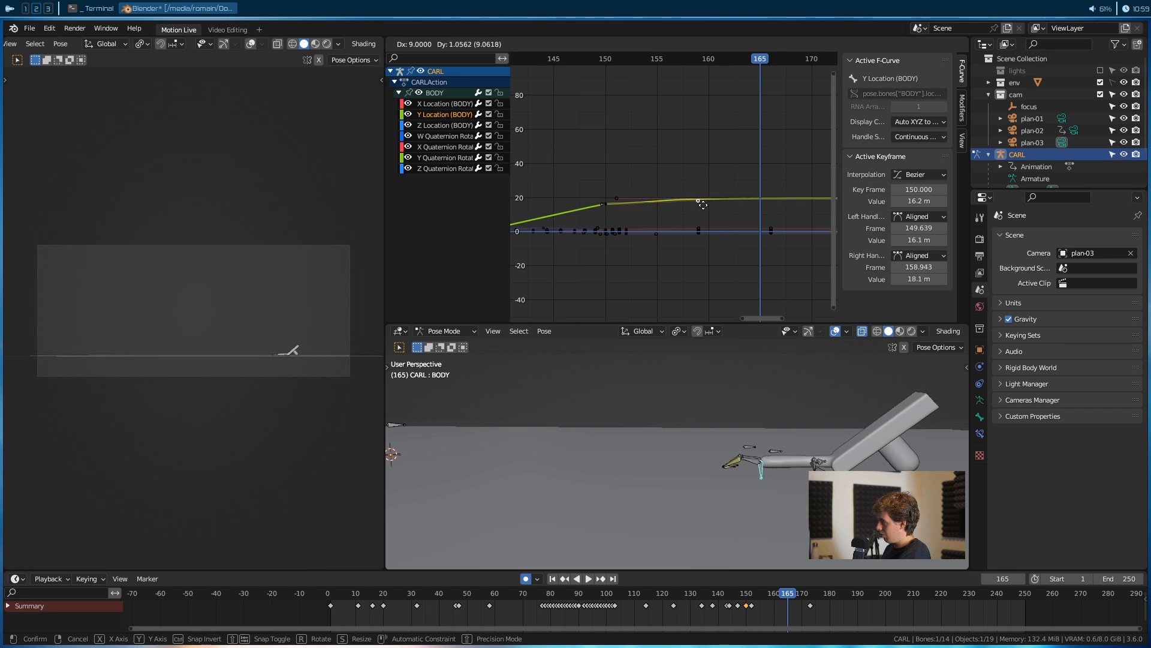
left_click(703, 205)
key("space")
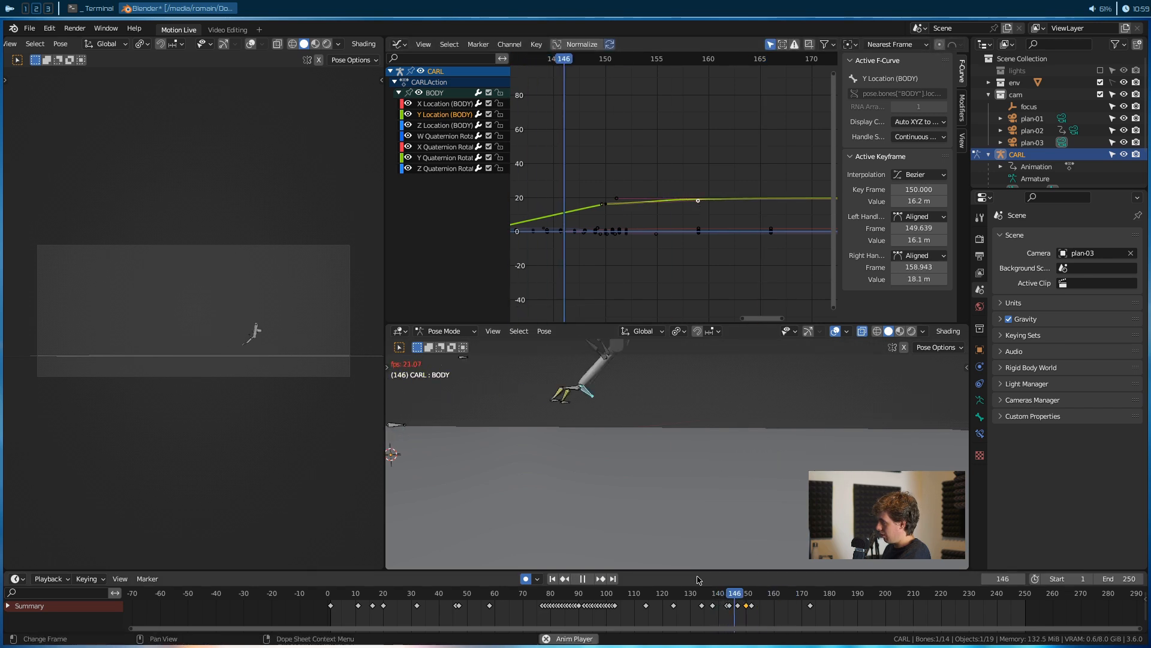
key("space")
Place the right handle of BODY's Y Location keyframe at frame 150 at about frame 151.8 and 18.1 m
key("KP_Decimal")
middle_click_drag(684, 205, 642, 177)
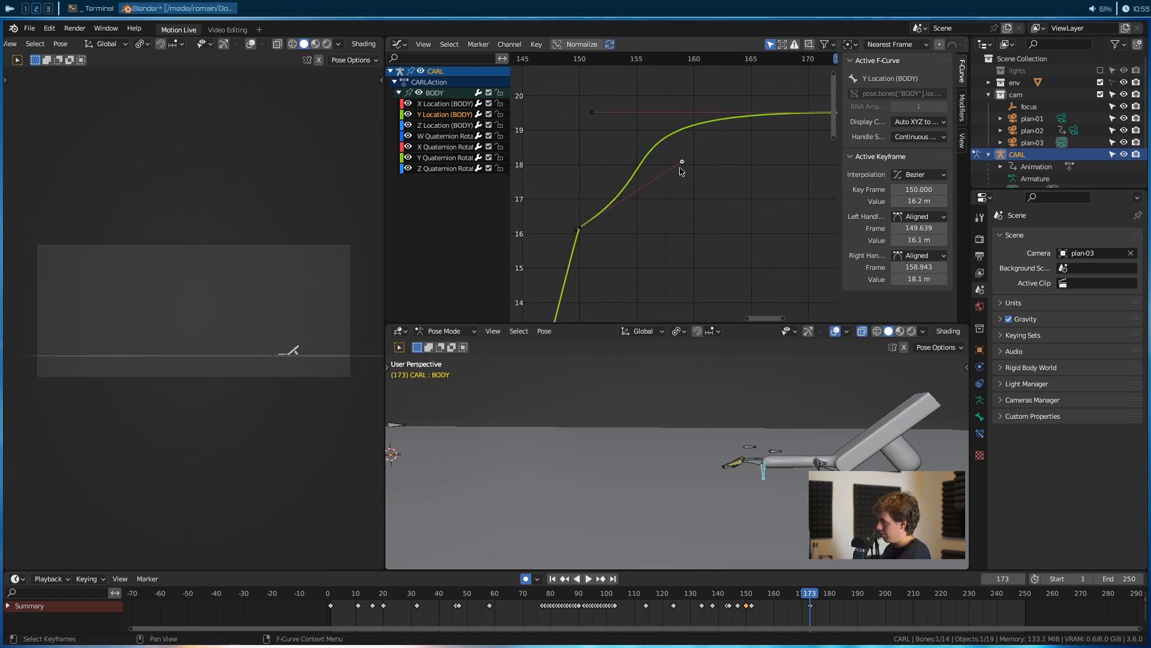
key("t")
key("Escape")
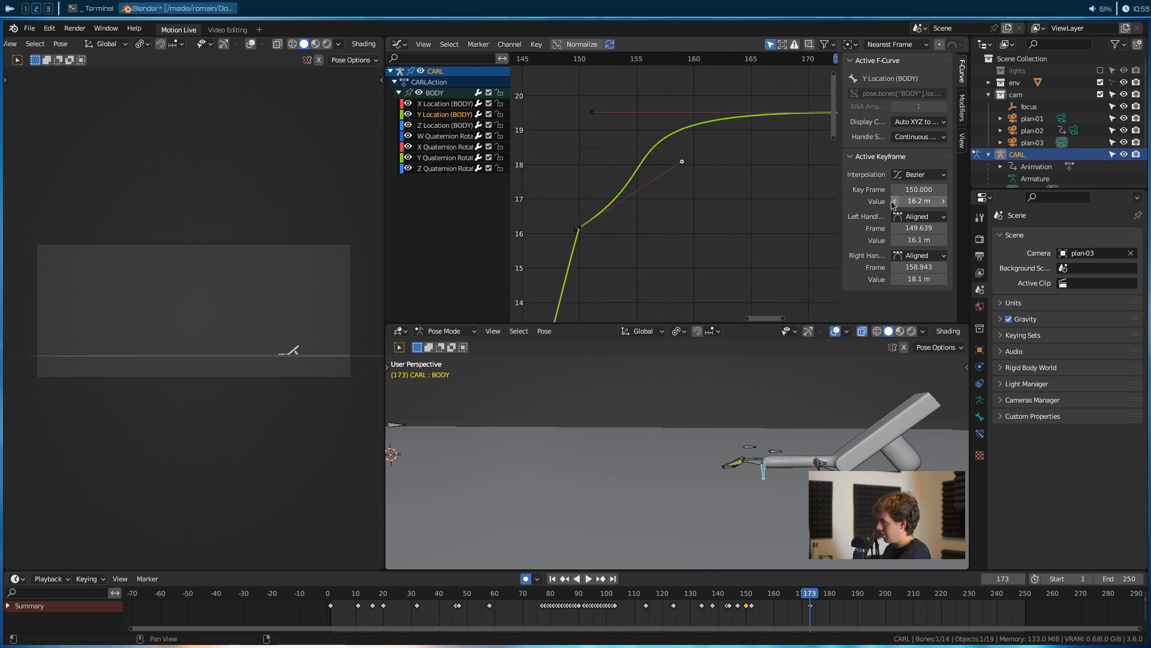
key("g")
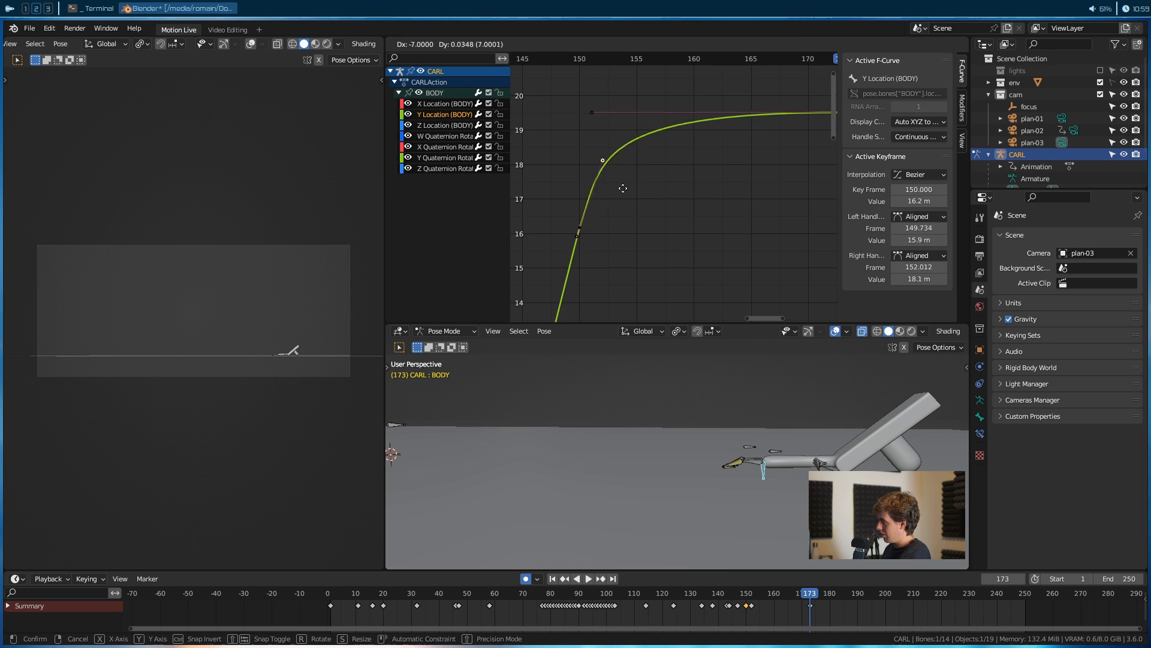
left_click(621, 189)
Play back the whole jump, then replay the landing from about frames 124 to 128 to examine the slide
key("shift+Left")
key("space")
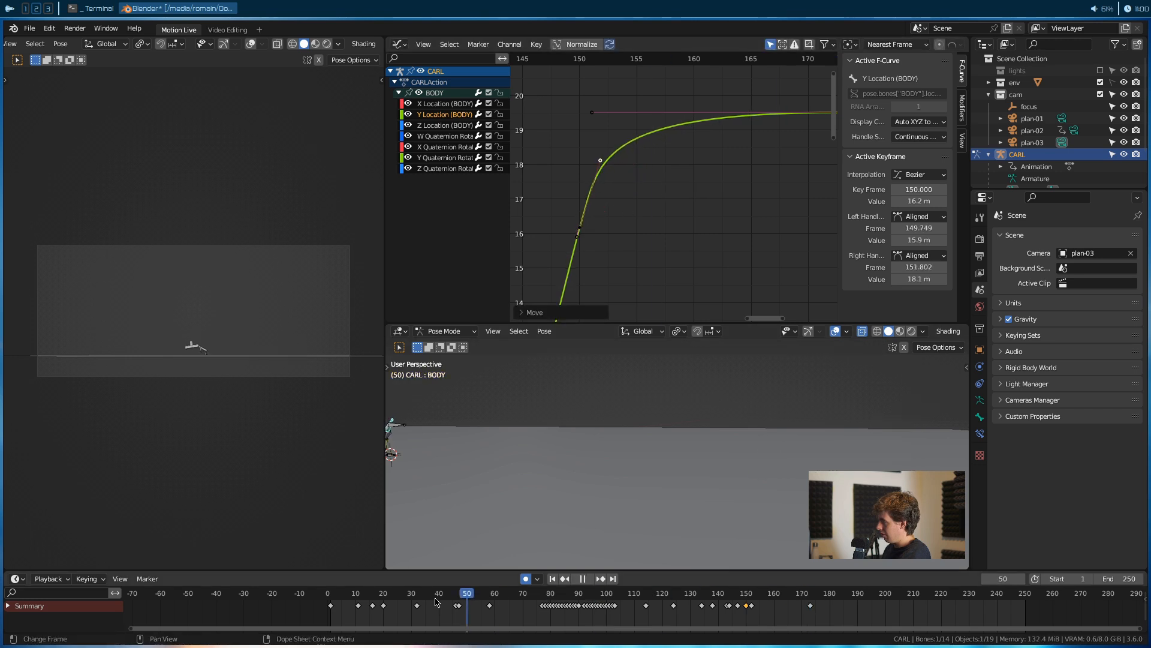
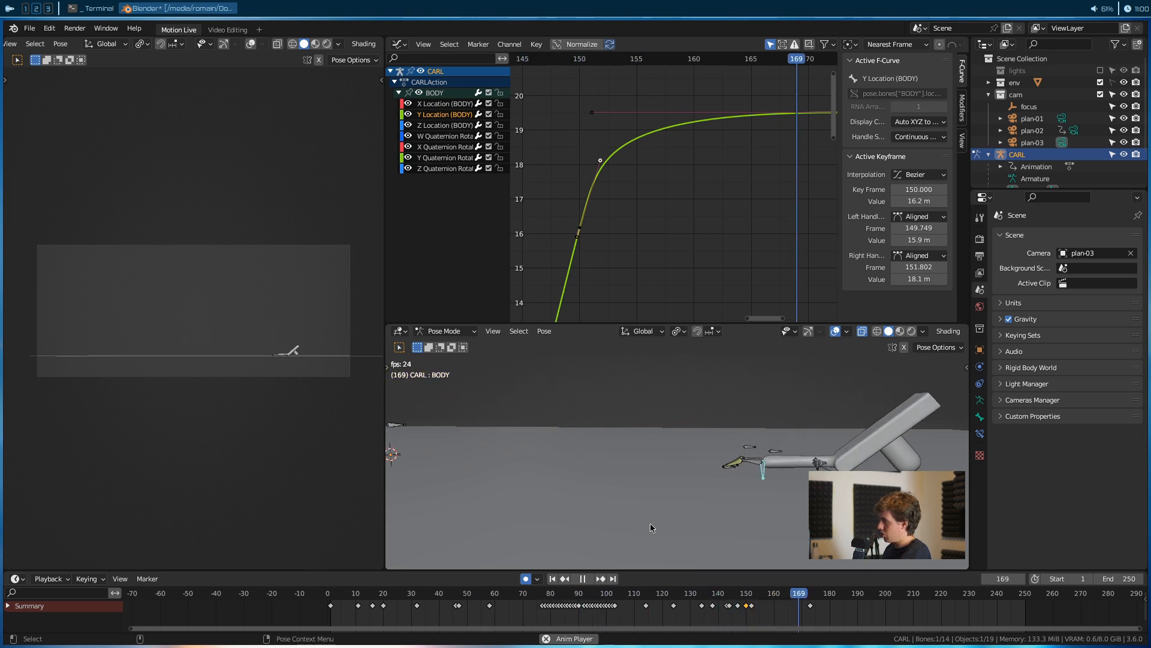
key("space")
left_click_drag(813, 607, 673, 626)
key("space")
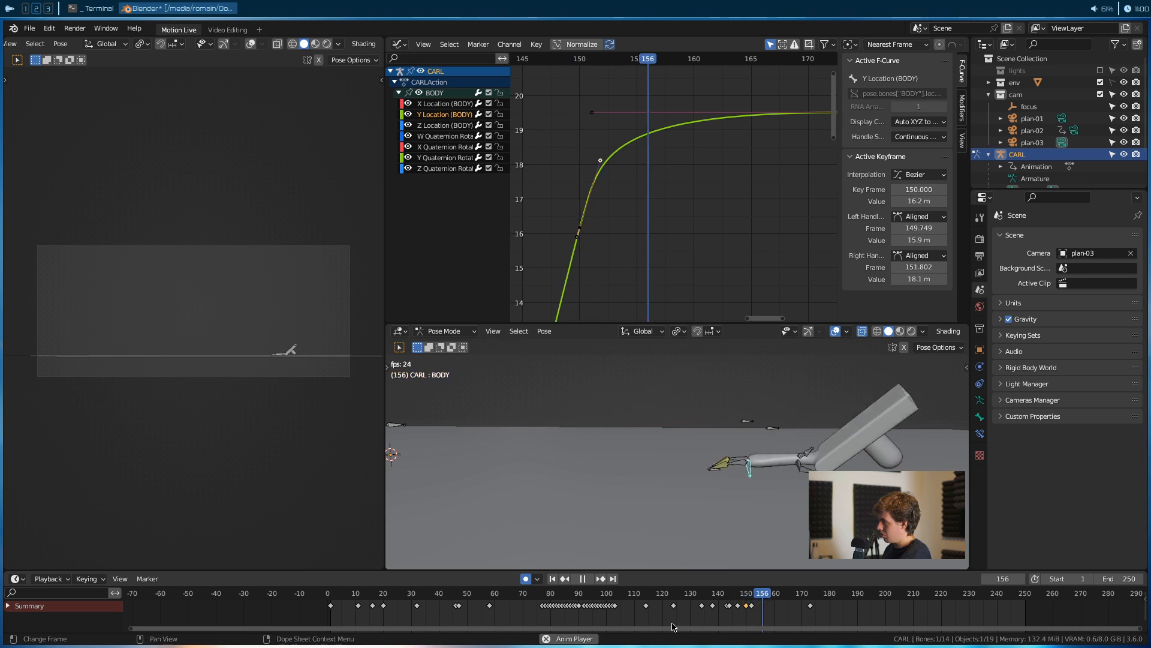
key("space")
left_click_drag(811, 595, 682, 618)
key("space")
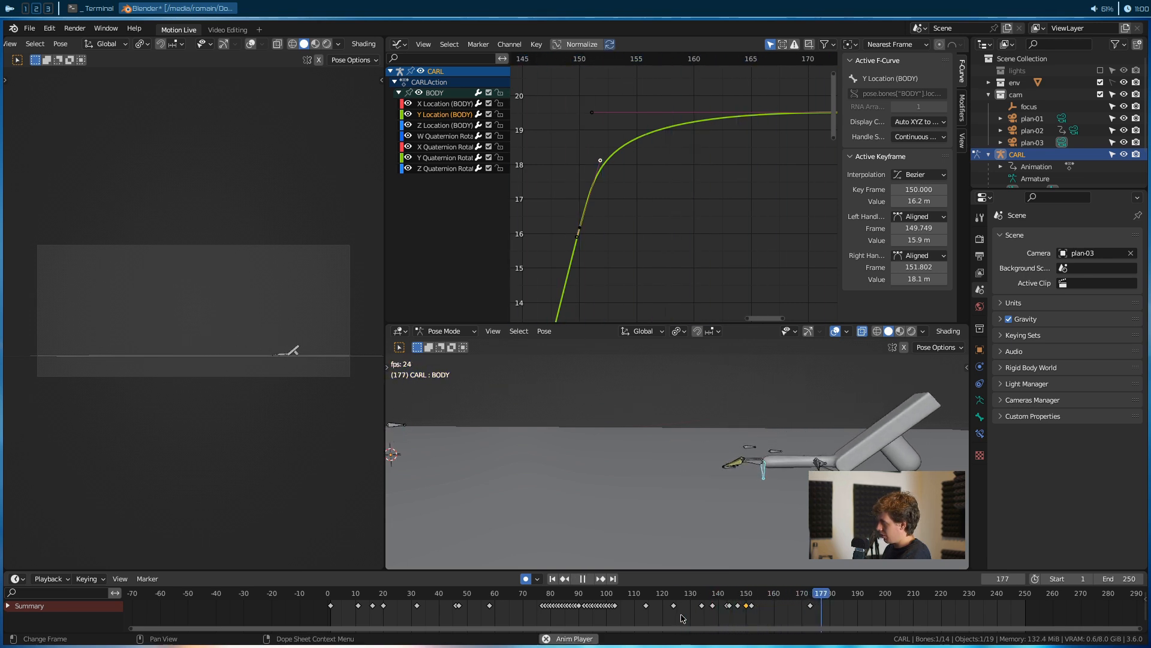
key("space")
Select IK.L and IK.R and move their frame 160 keyframes to frame 172
scroll(792, 499, "up", 3)
middle_click_drag(792, 489, 714, 441, "shift")
left_click_drag(669, 440, 701, 445, "alt")
left_click(710, 433)
left_click(696, 428, "shift")
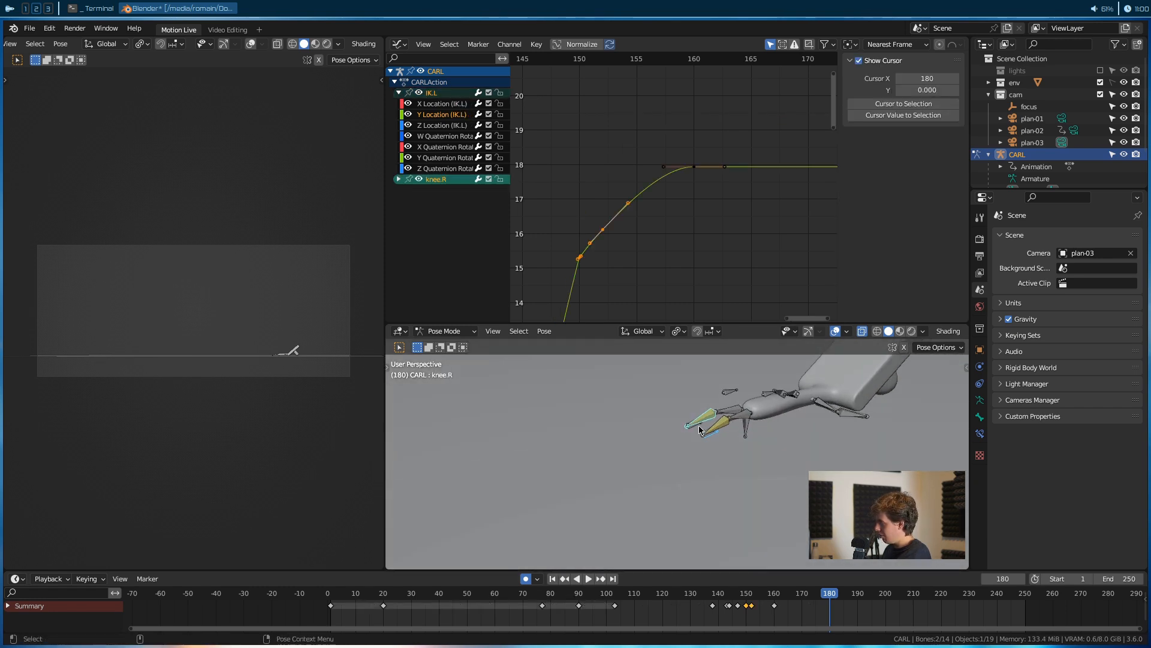
left_click(700, 429)
left_click(712, 440, "shift")
left_click_drag(821, 594, 796, 600)
mouse_move(811, 602)
left_mouse_down()
mouse_move(781, 607)
mouse_move(814, 597)
left_mouse_up()
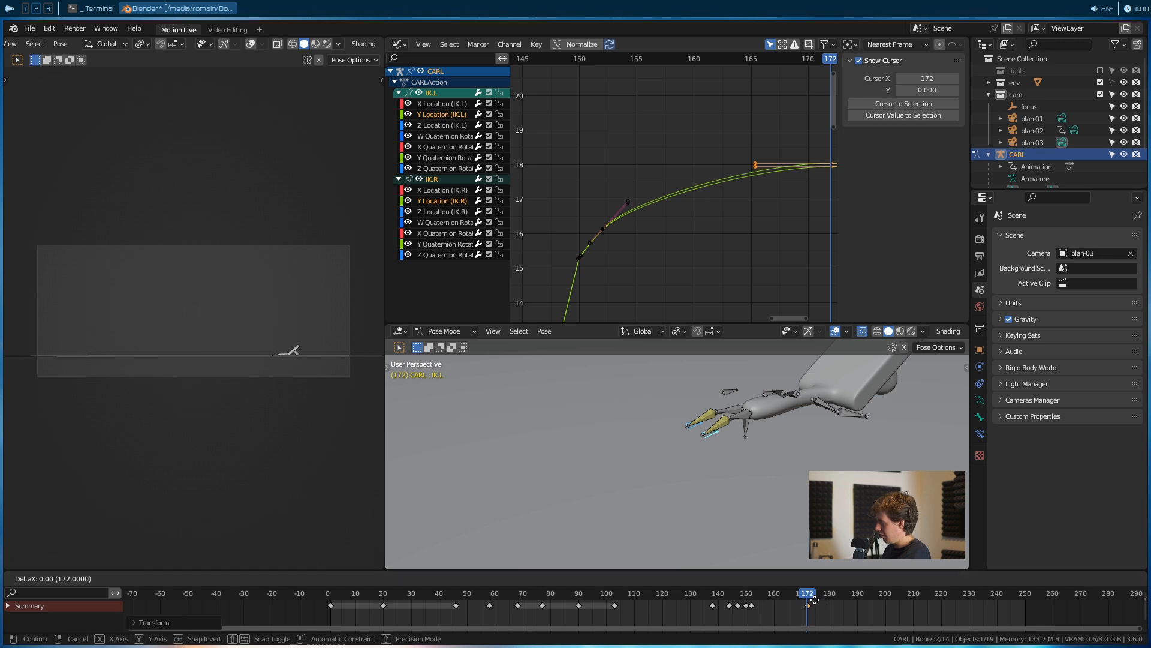
Lengthen the handles of the IK.L and IK.R Y Location keyframes at frame 172 along time, back to about frame 154
scroll(749, 243, "down", 4)
scroll(749, 243, "down", 1)
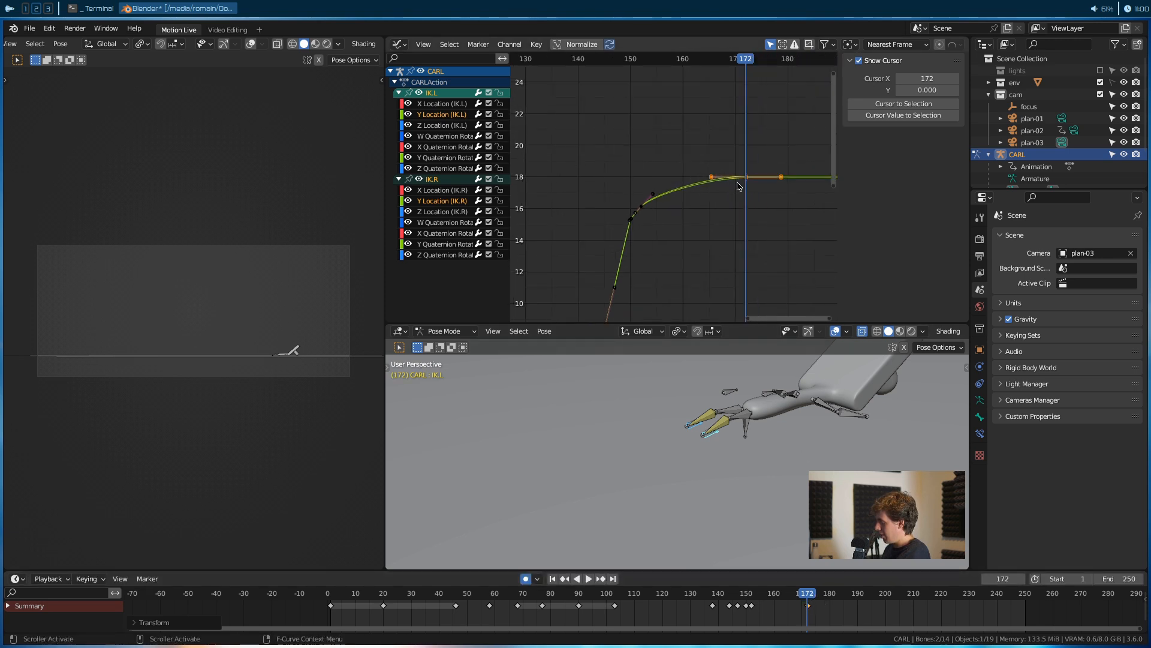
key("s")
key("x")
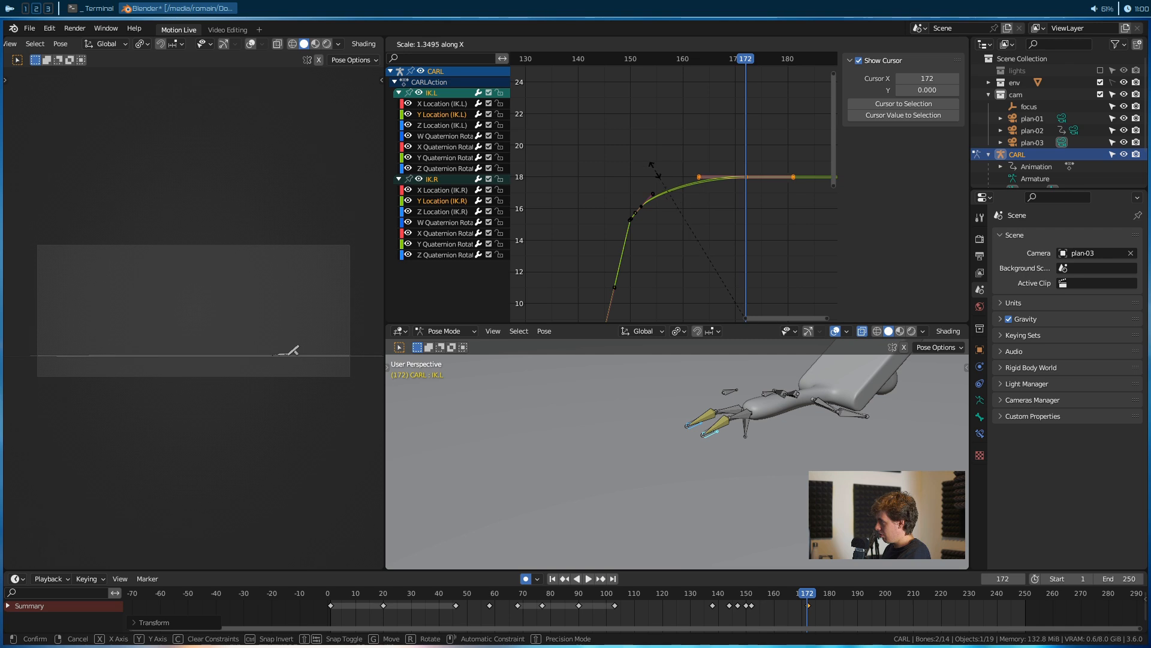
left_click(805, 95)
Delete the Y Location keyframes of IK.L and IK.R at frame 152
scroll(735, 180, "up", 5)
left_click_drag(649, 218, 612, 200)
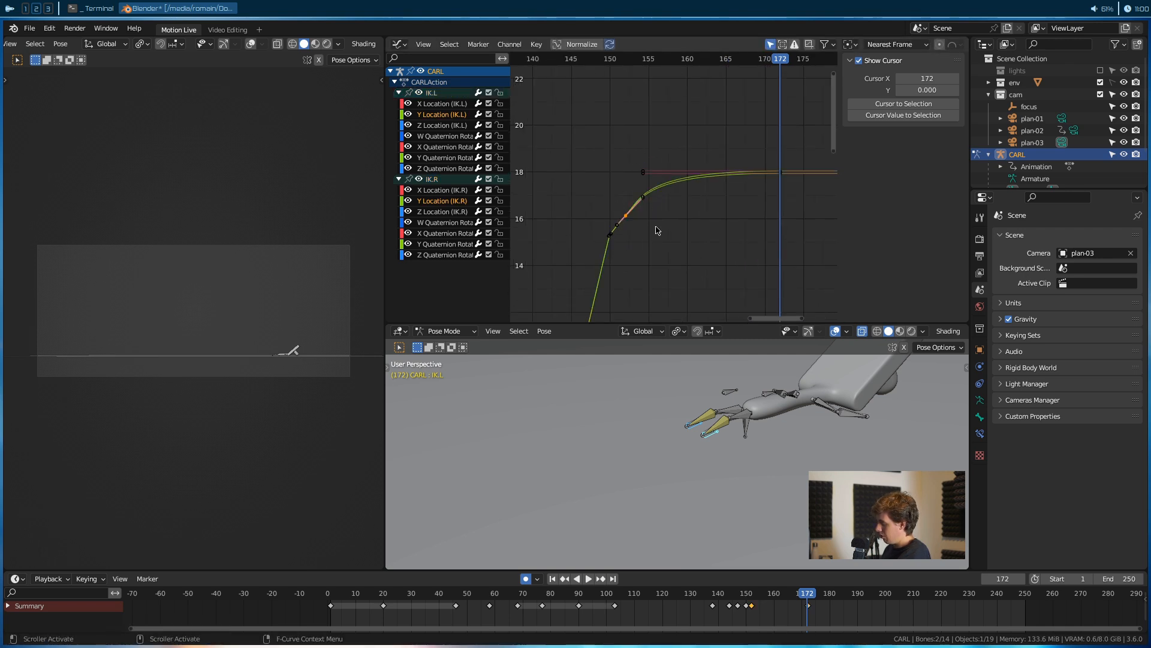
left_click(613, 236)
left_click(638, 240)
scroll(639, 240, "down", 2)
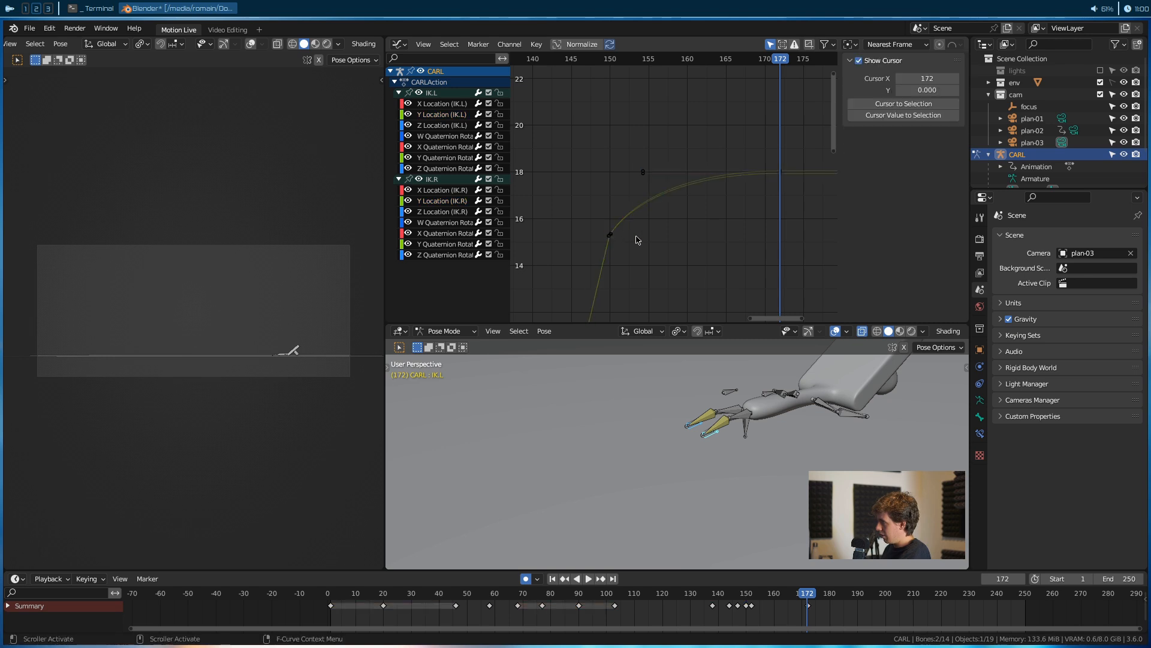
Move IK.L outward along the floor plane at frame 172, keeping its height locked
middle_click_drag(764, 433, 702, 452)
left_click(708, 444)
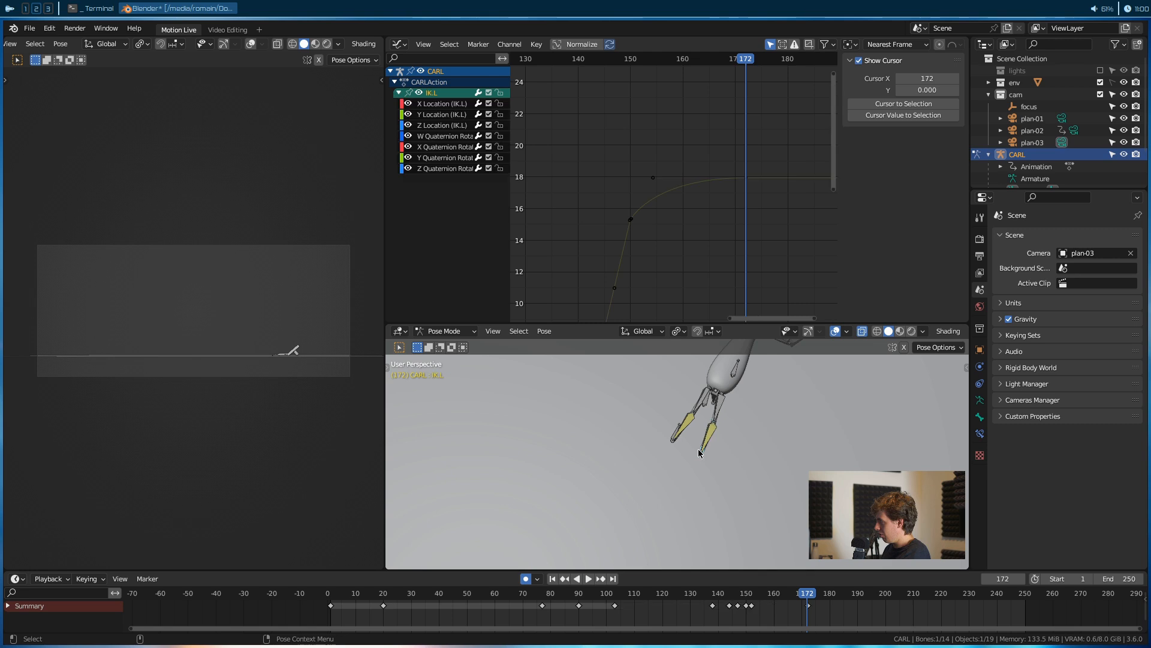
key("g")
key("shift+z")
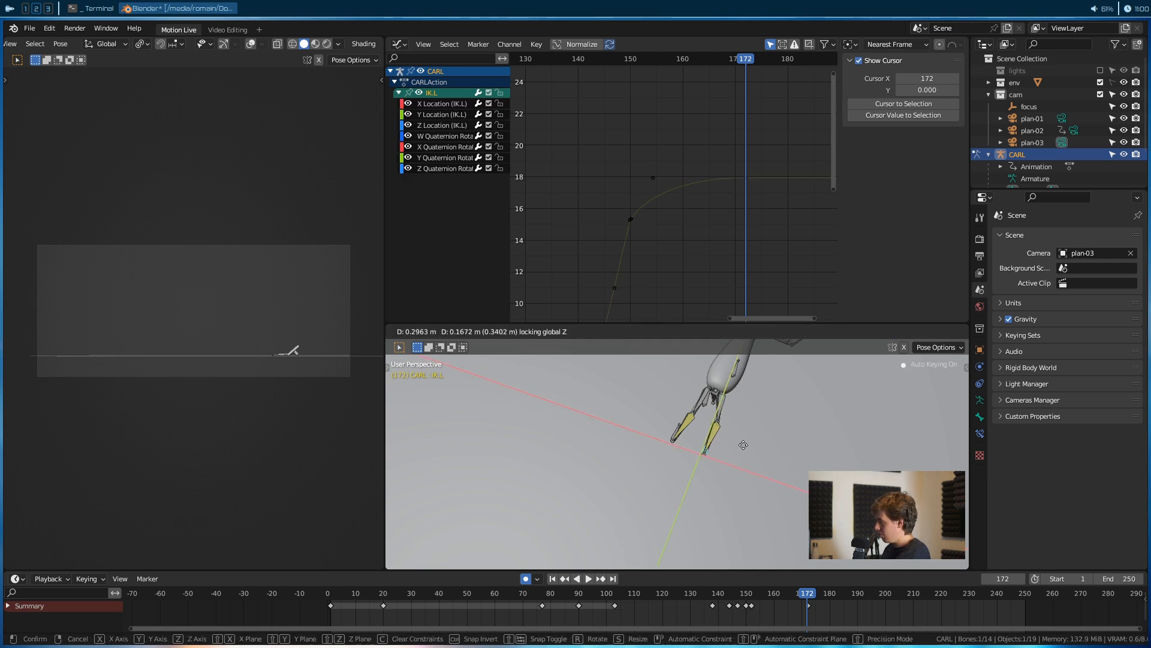
left_click(922, 408)
Move IK.R about 0.75 m outward along the floor plane at frame 172 with its height locked, and save the file
left_click(674, 434)
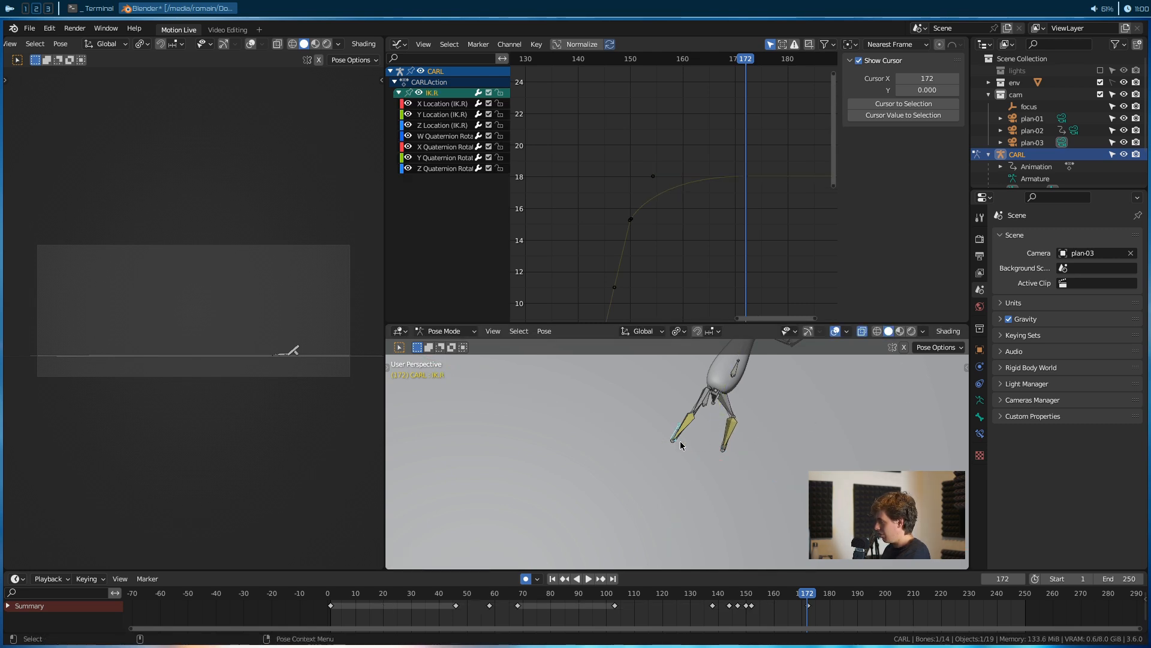
key("g")
key("shift+z")
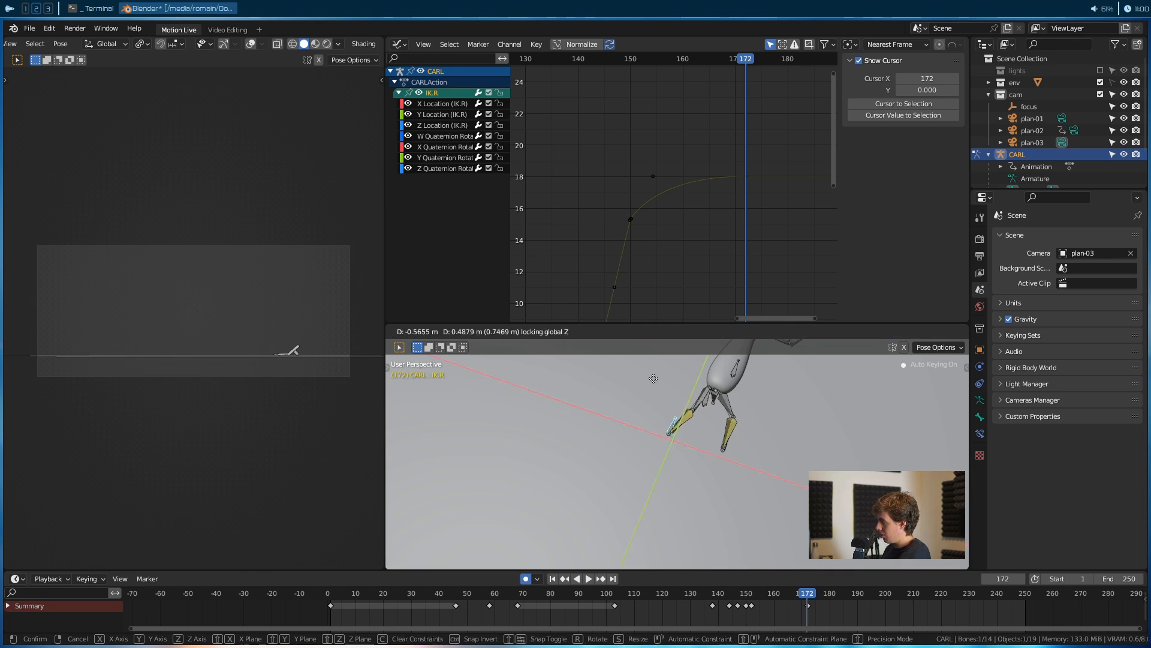
left_click(648, 382)
key("ctrl+s")
scroll(740, 455, "down", 6)
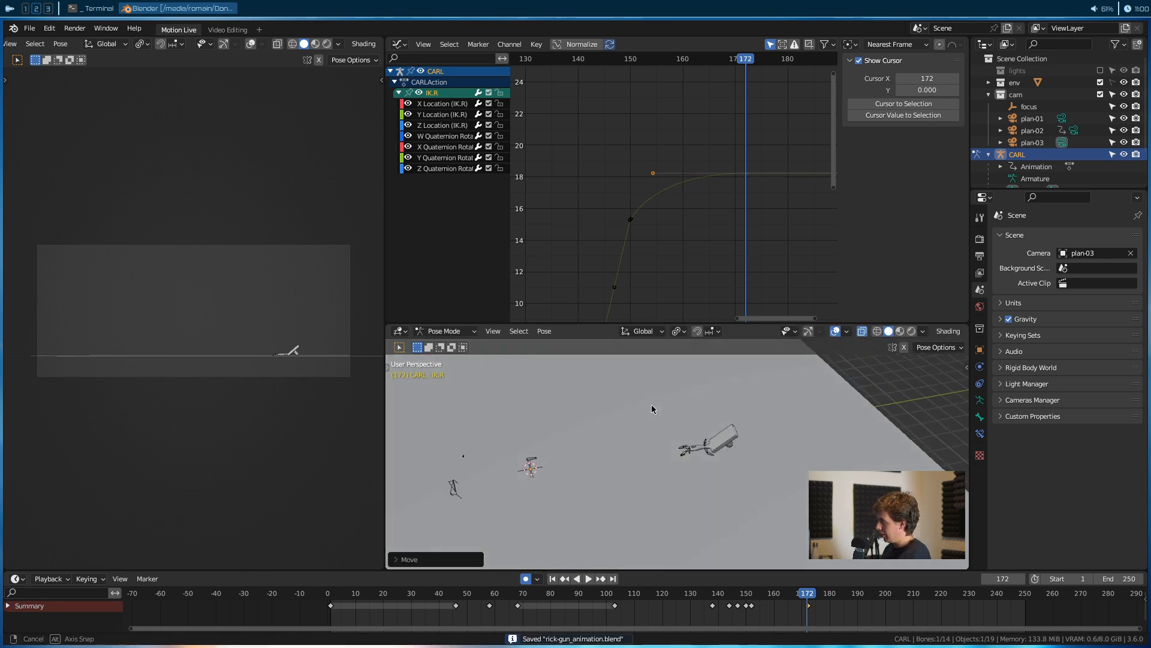
Play back CARL's jump and landing slide from about frame 123, then replay the landing from around frame 155
left_click_drag(807, 594, 671, 596)
key("space")
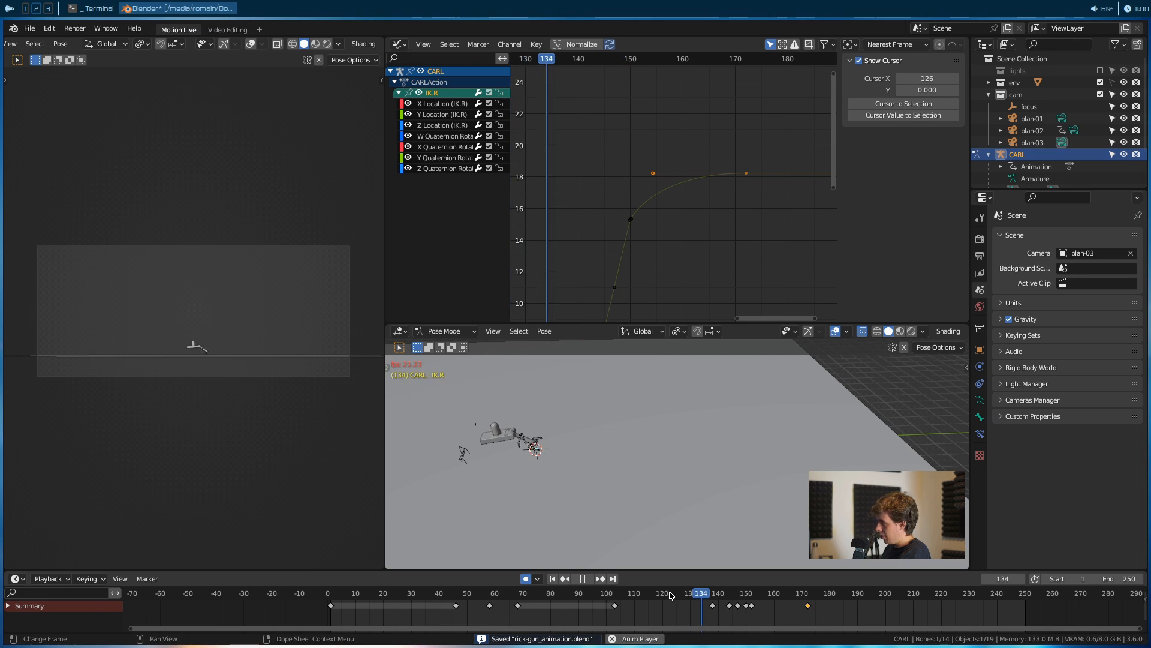
key("space")
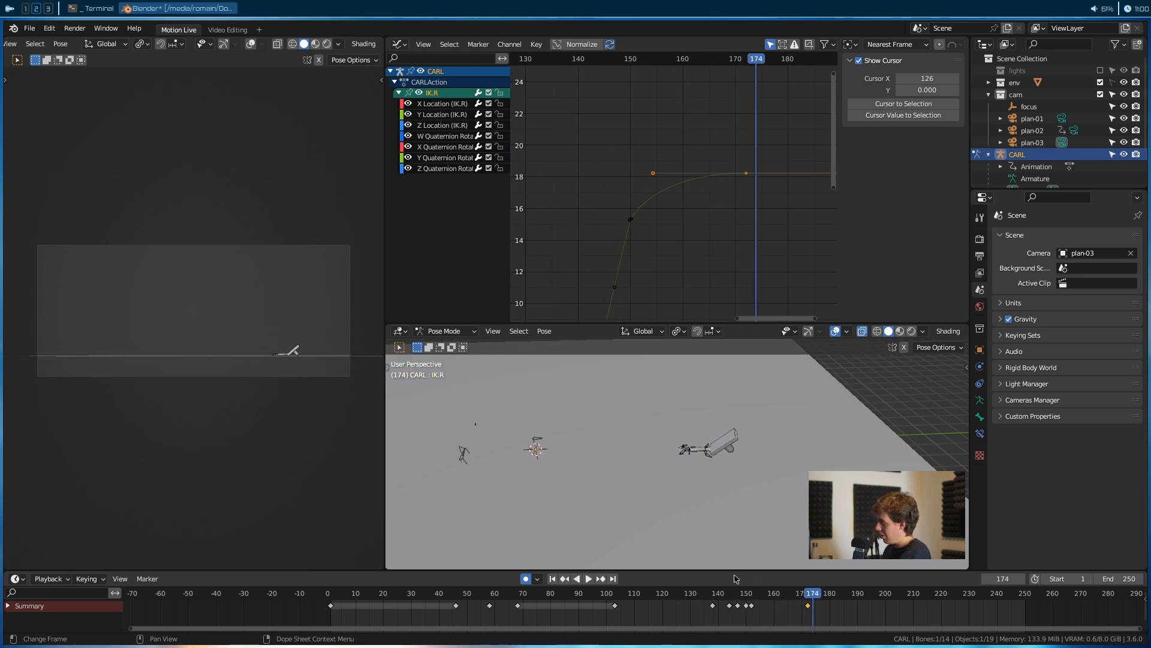
scroll(735, 519, "up", 4)
left_click_drag(817, 595, 759, 619)
key("space")
key("space")
Select the IK.R foot control and rotate it at frame 156
middle_click_drag(743, 456, 668, 437)
left_click(659, 437)
left_click(657, 434)
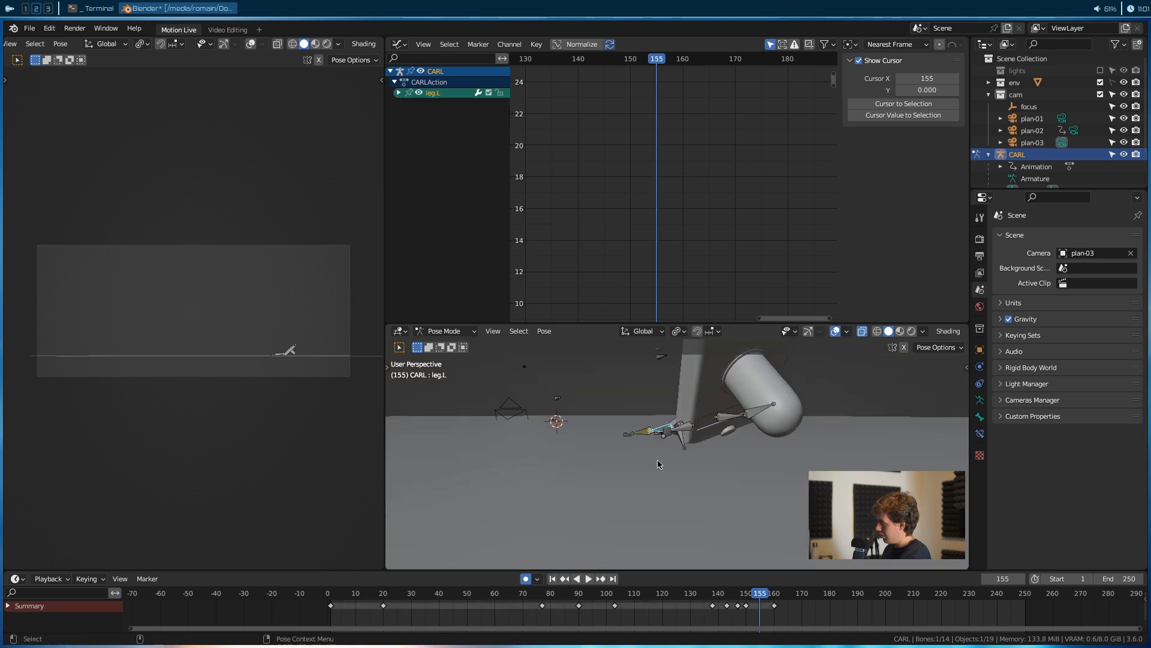
left_click(658, 436)
left_click_drag(757, 600, 762, 599)
middle_click_drag(784, 502, 750, 460)
key("r")
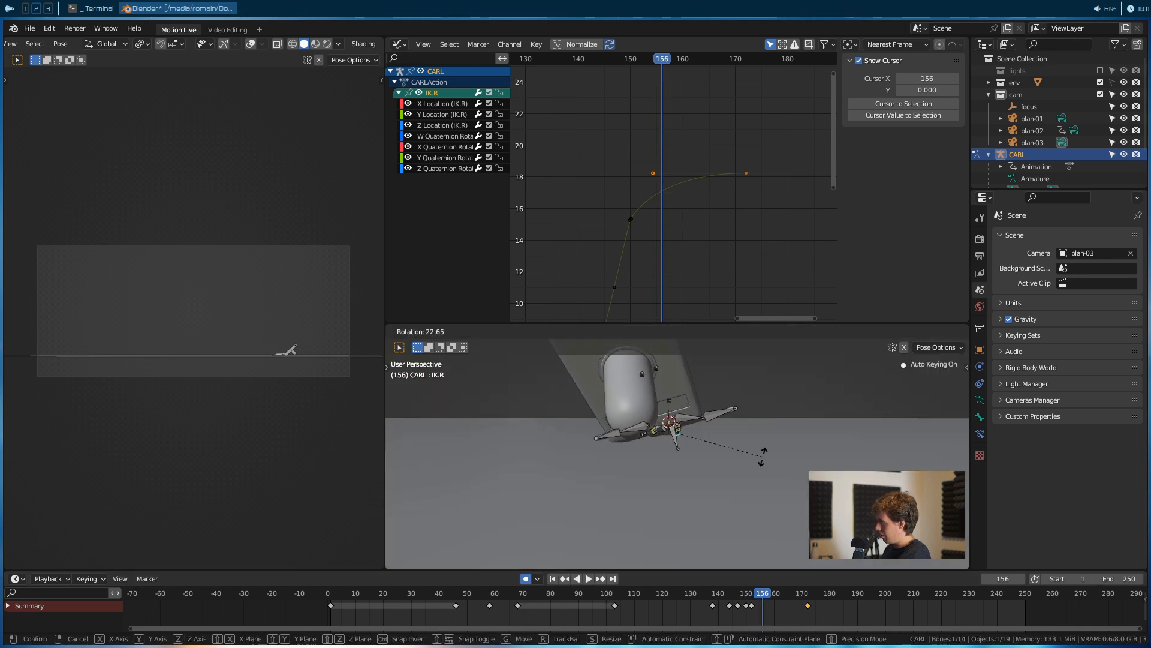
left_click(742, 477)
Rotate the BODY bone at frame 154 with a plain rotation and a trackball rotation, levelling CARL's landing pose
middle_click_drag(707, 456, 746, 437)
left_click(645, 428)
key("Left")
key("Left")
key("Left")
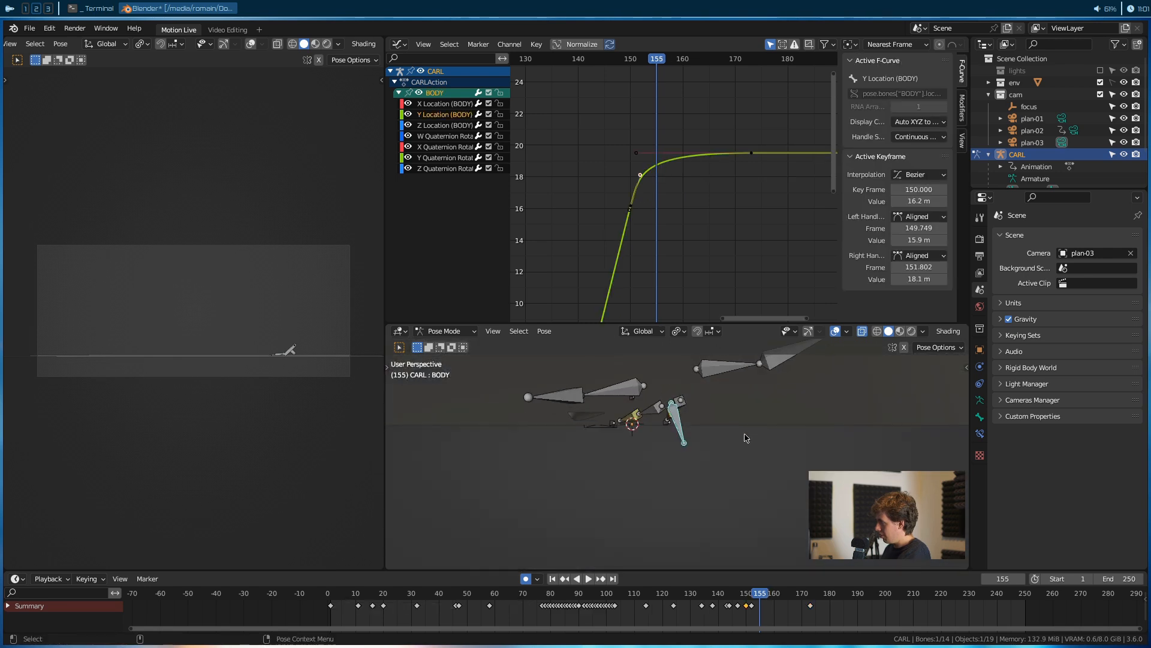
key("Left")
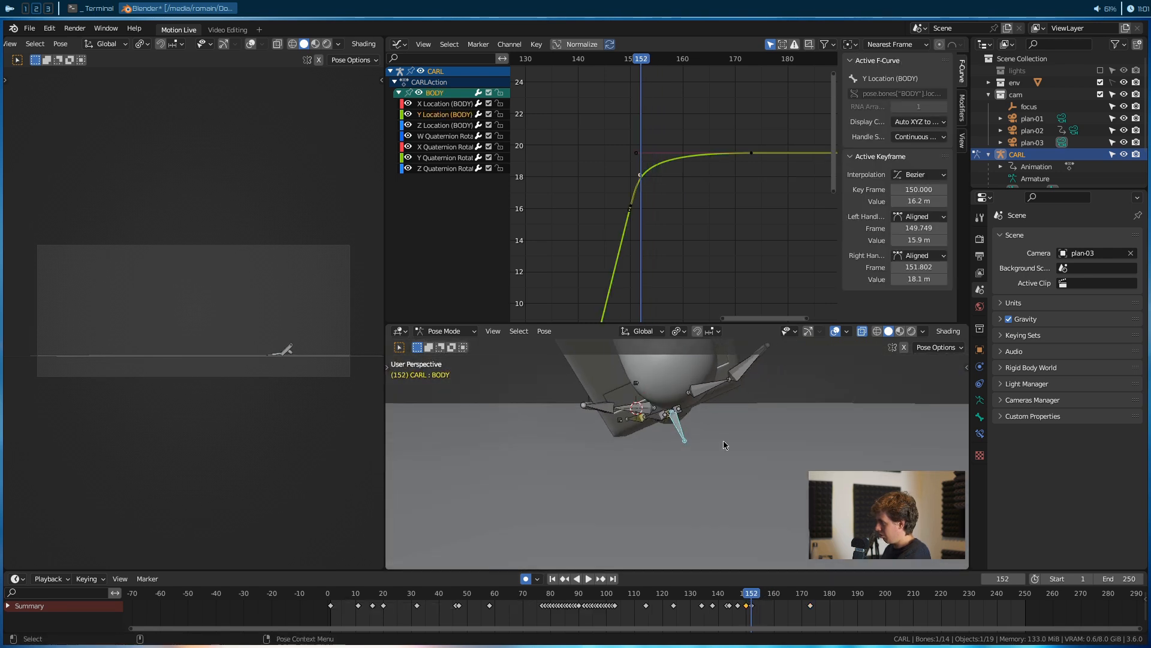
key("Right")
key("Right")
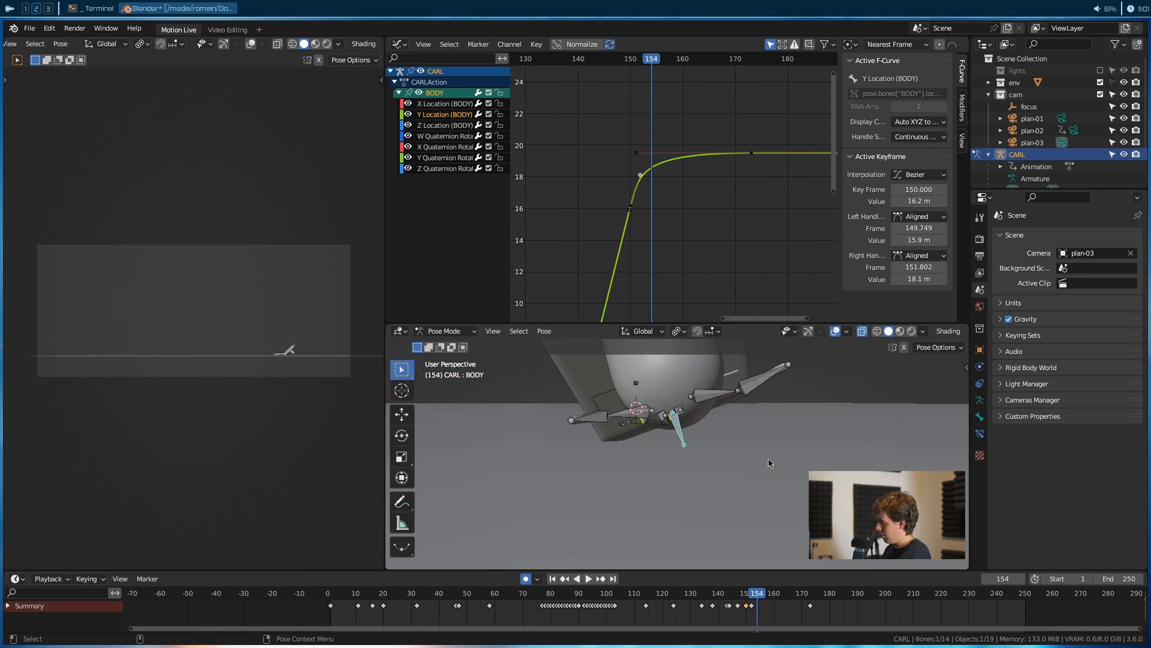
key("r")
key("r")
left_click(798, 480)
key("r")
key("r")
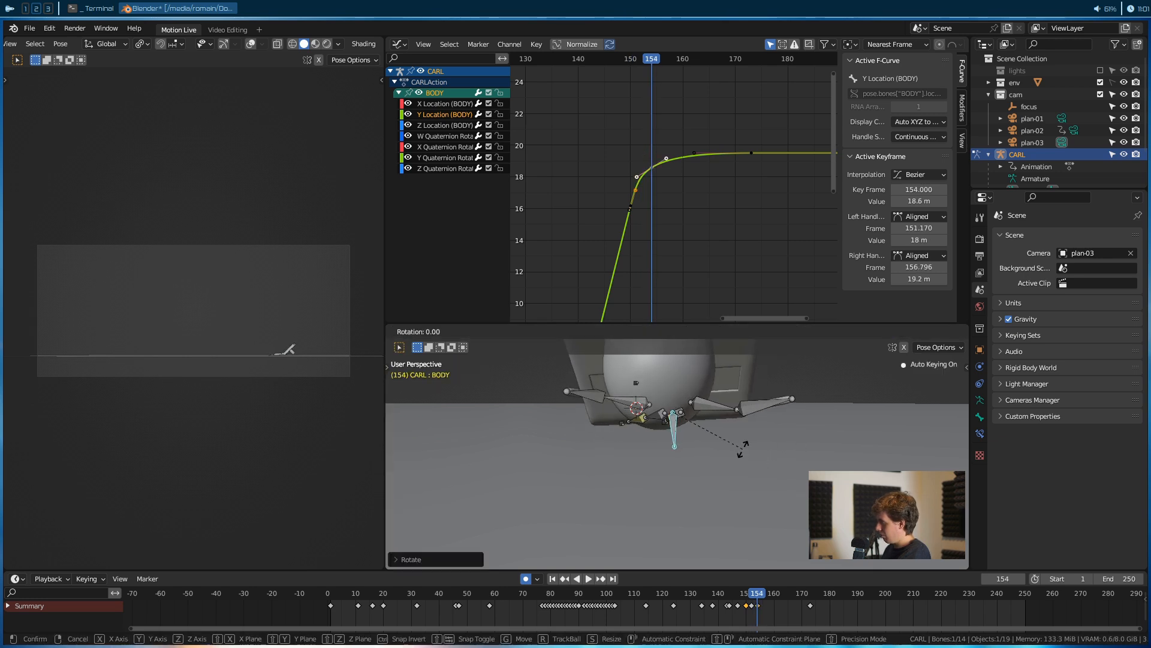
left_click(802, 363)
Play back the landing from frame 150 and again from about frame 109, then save the file
middle_click_drag(802, 363, 898, 365)
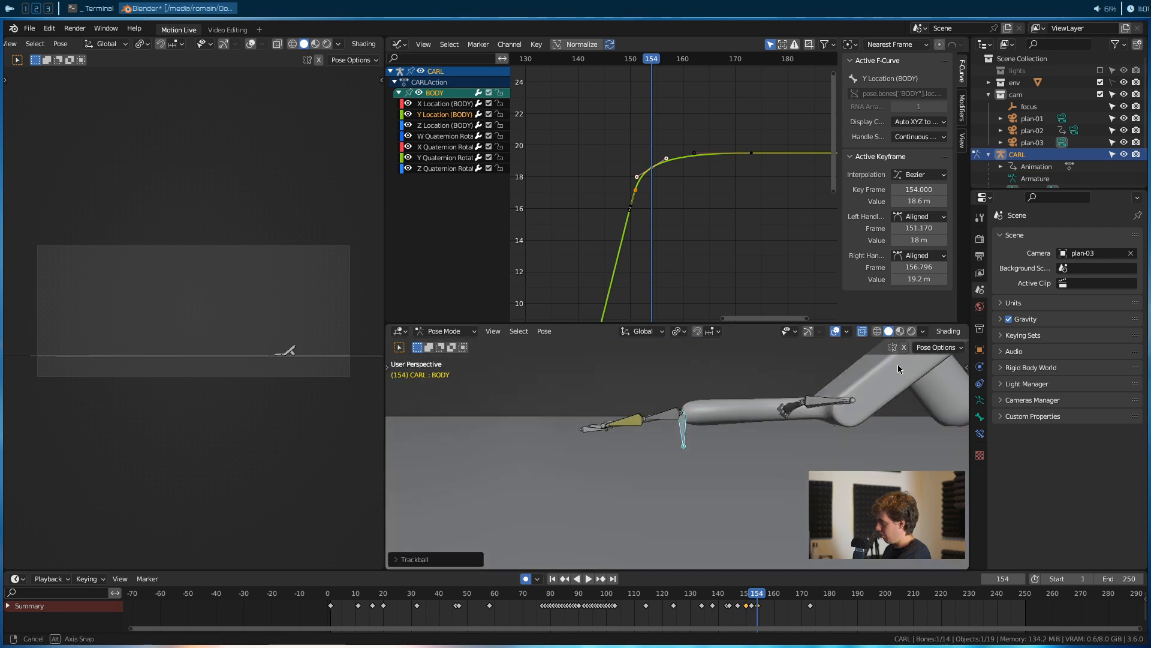
key("Left")
key("Left")
key("Left")
key("Left")
key("space")
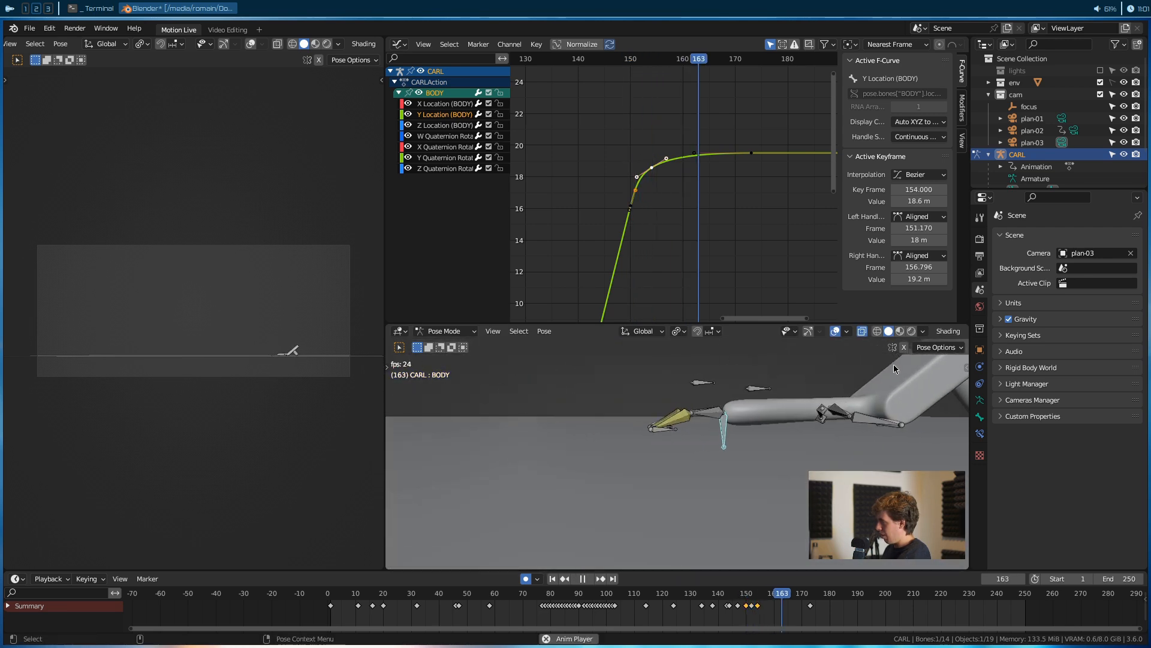
key("space")
left_click(632, 593)
key("space")
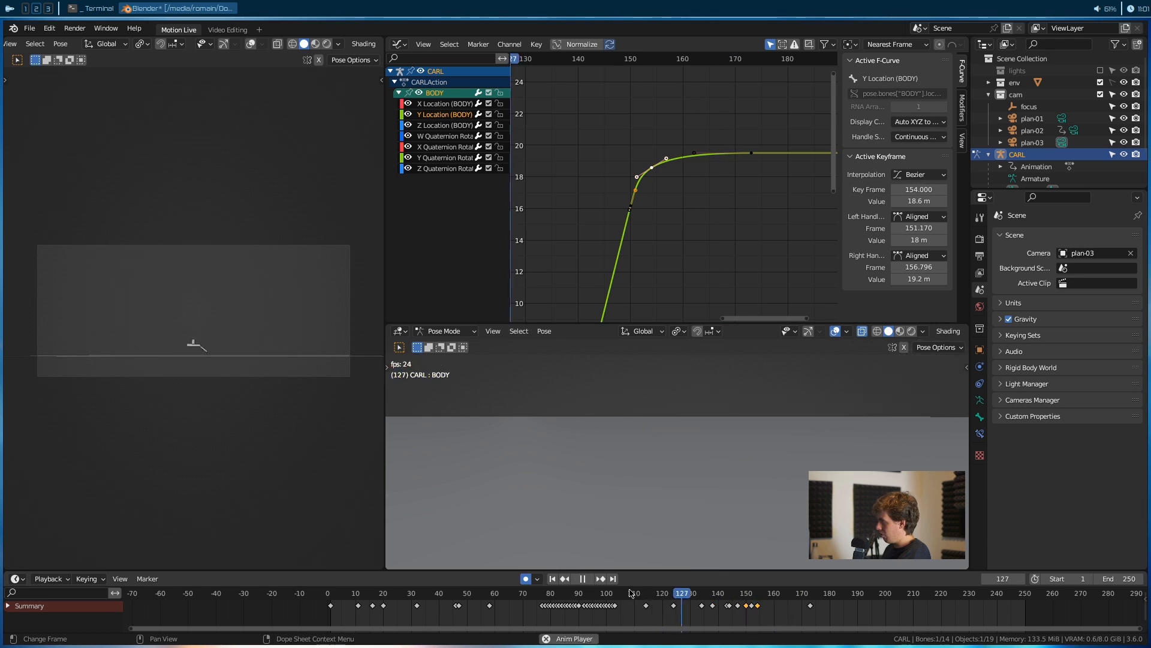
key("space")
key("ctrl+s")
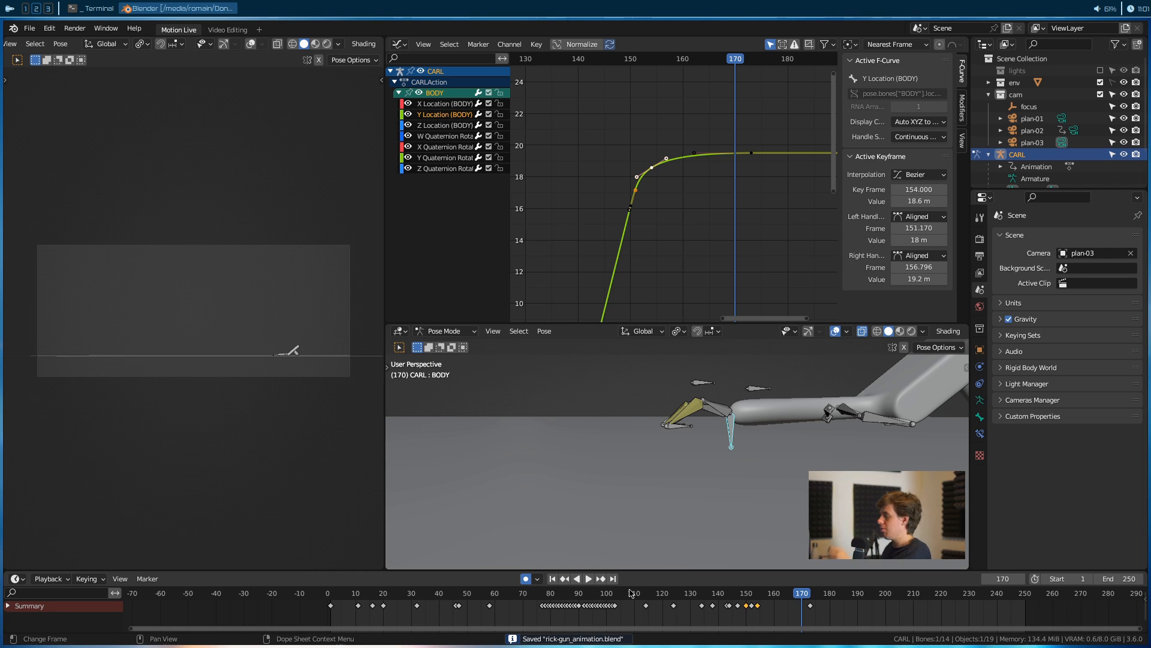
Replay the jump and landing from about frame 119 and save the file
key("space")
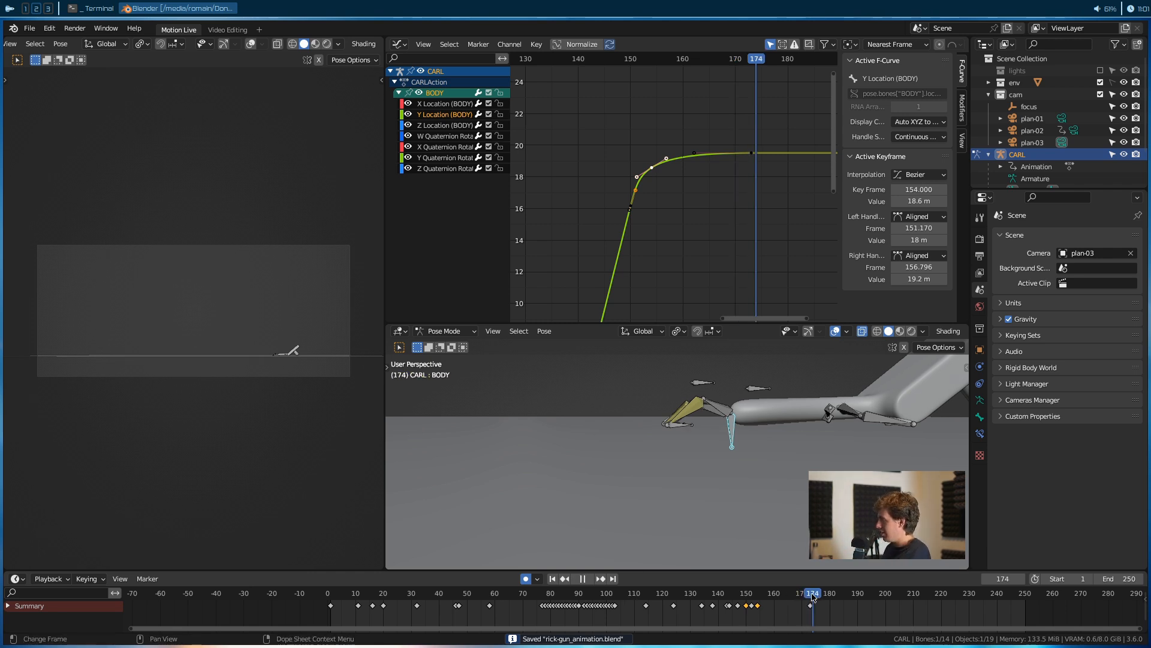
left_click(660, 597)
key("Escape")
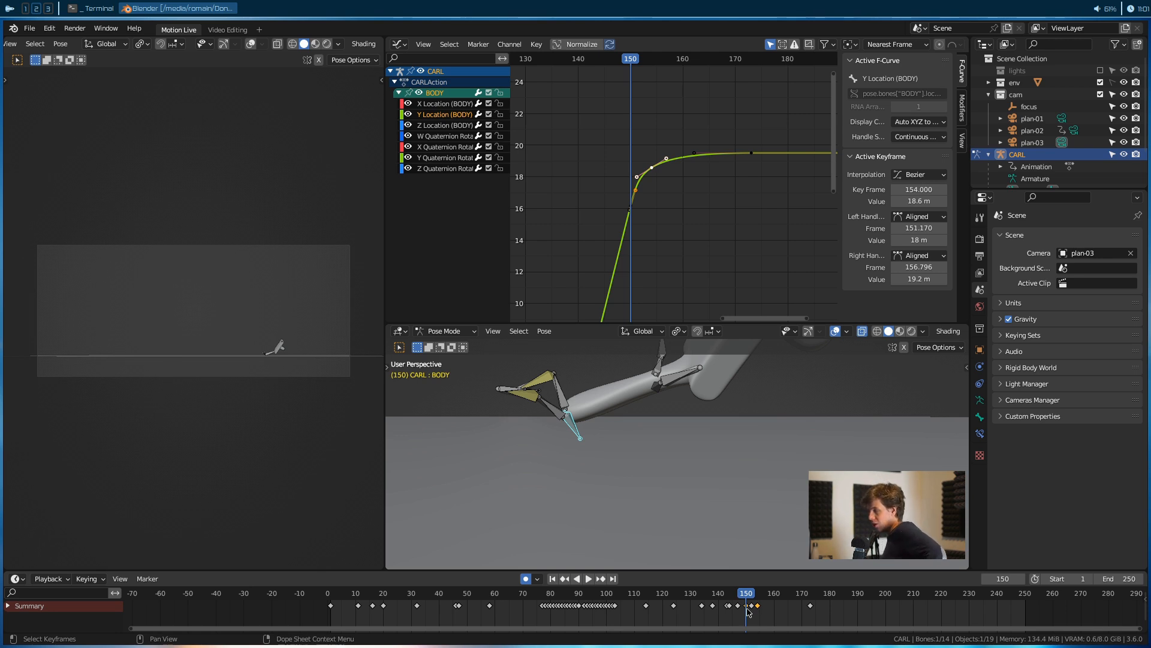
key("ctrl+s")
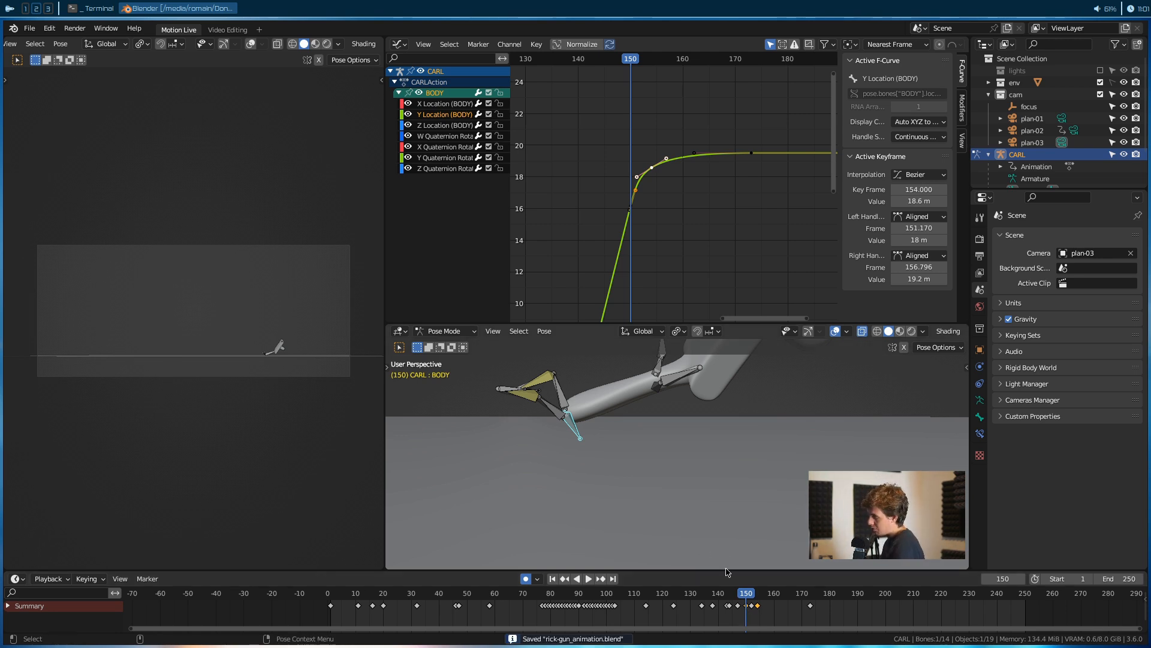
Clear the keyframe selection, return to frame 1 and save the file
left_click(760, 616)
key("shift+ctrl+space")
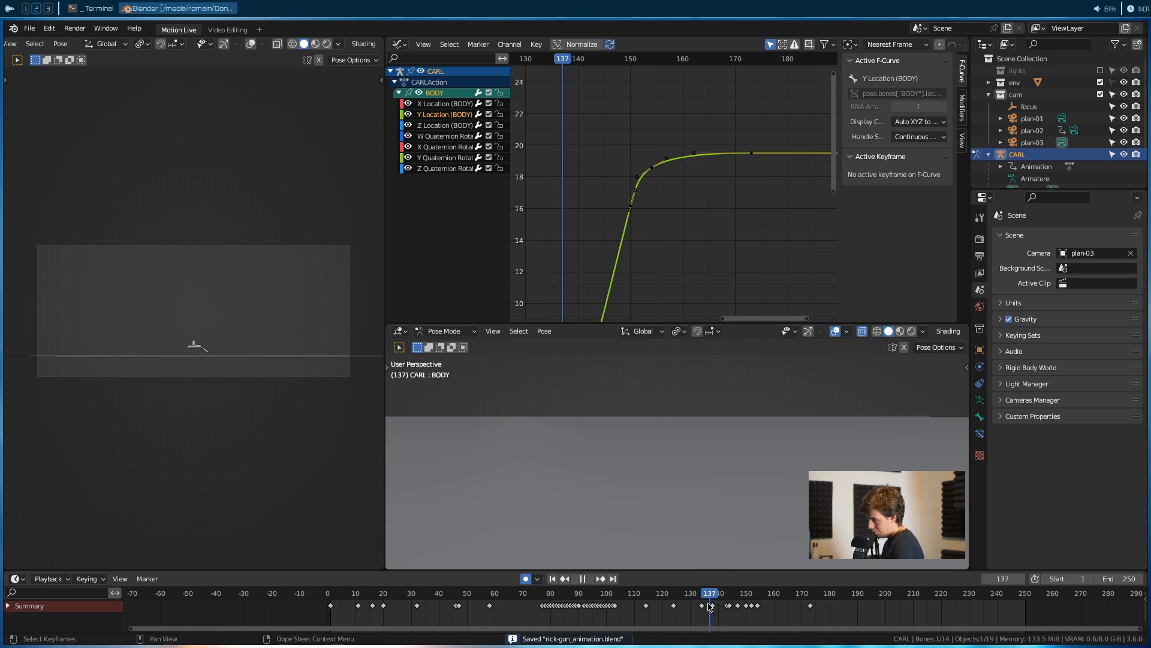
left_click_drag(631, 619, 337, 614)
key("ctrl+s")
Set the scene camera to plan-01 and play the first shot from frame 1
left_click(1099, 252)
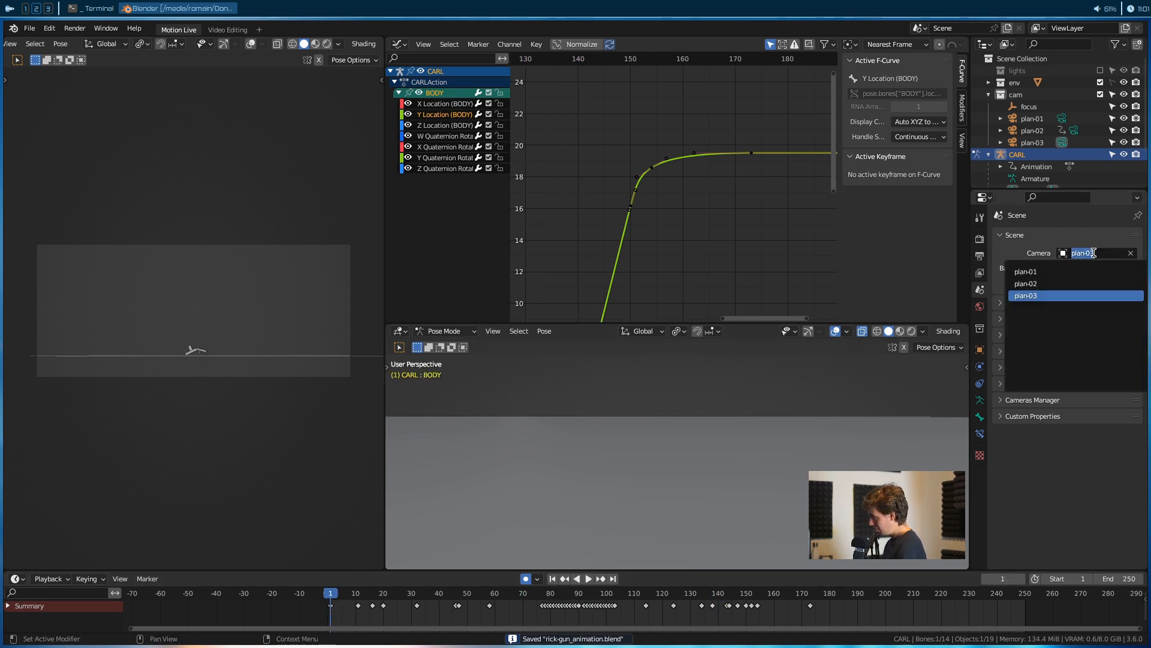
left_click(1043, 270)
key("space")
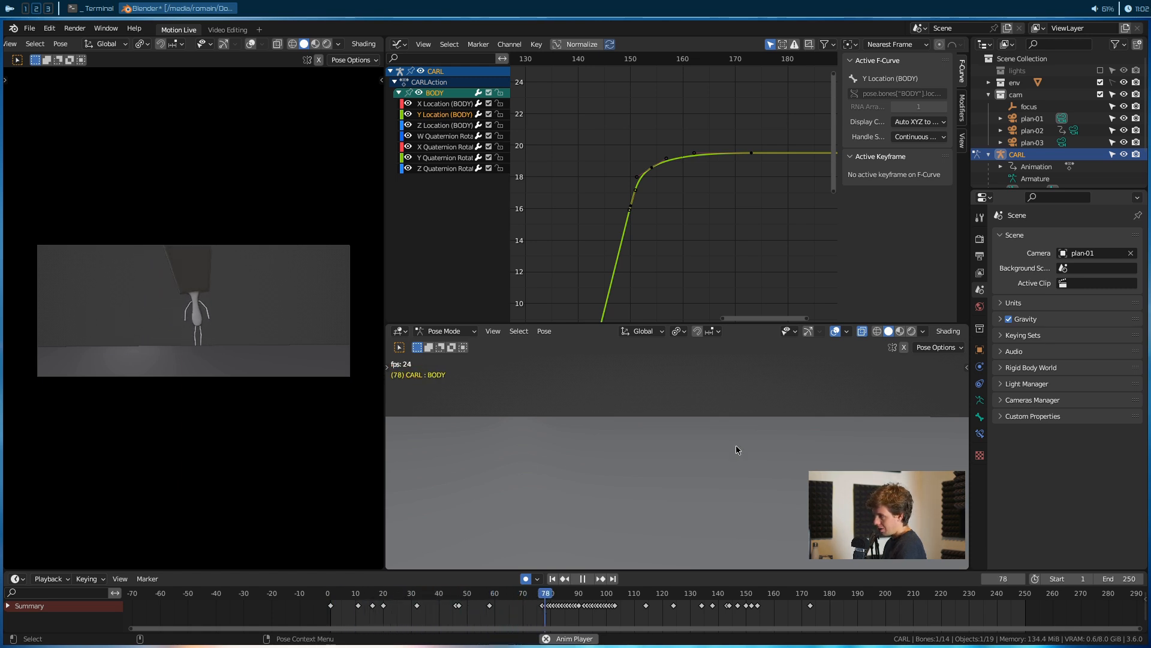
key("space")
Set the scene camera to plan-02 and play the second shot from about frame 74
left_click_drag(562, 604, 536, 604)
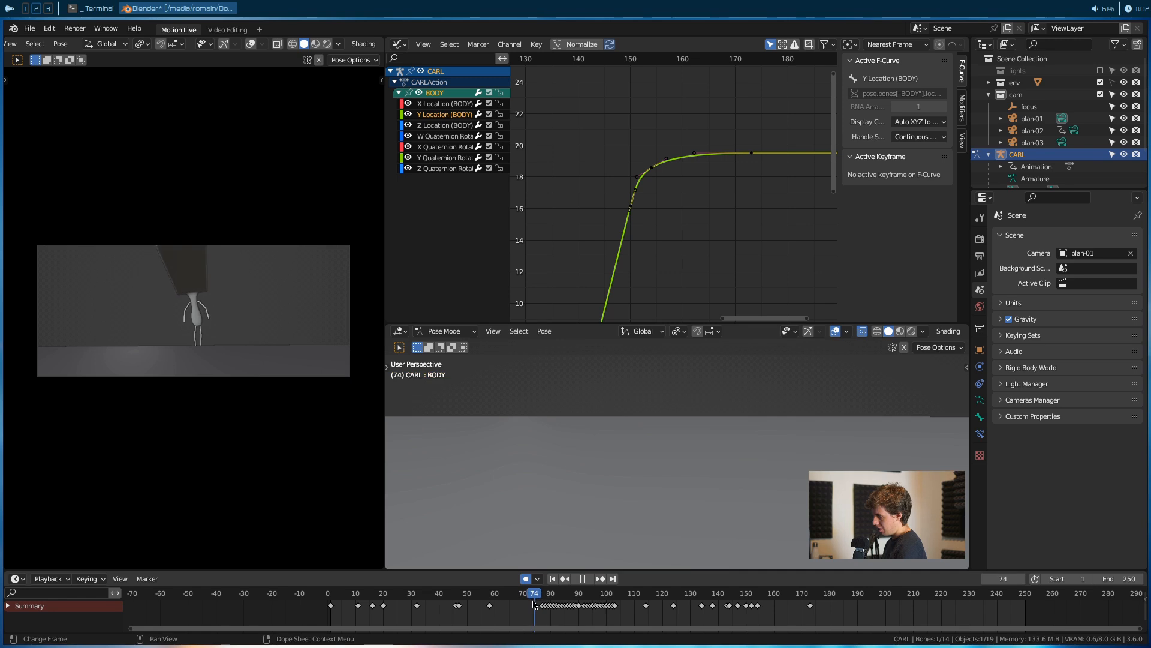
left_click(1092, 254)
left_click(1076, 268)
key("space")
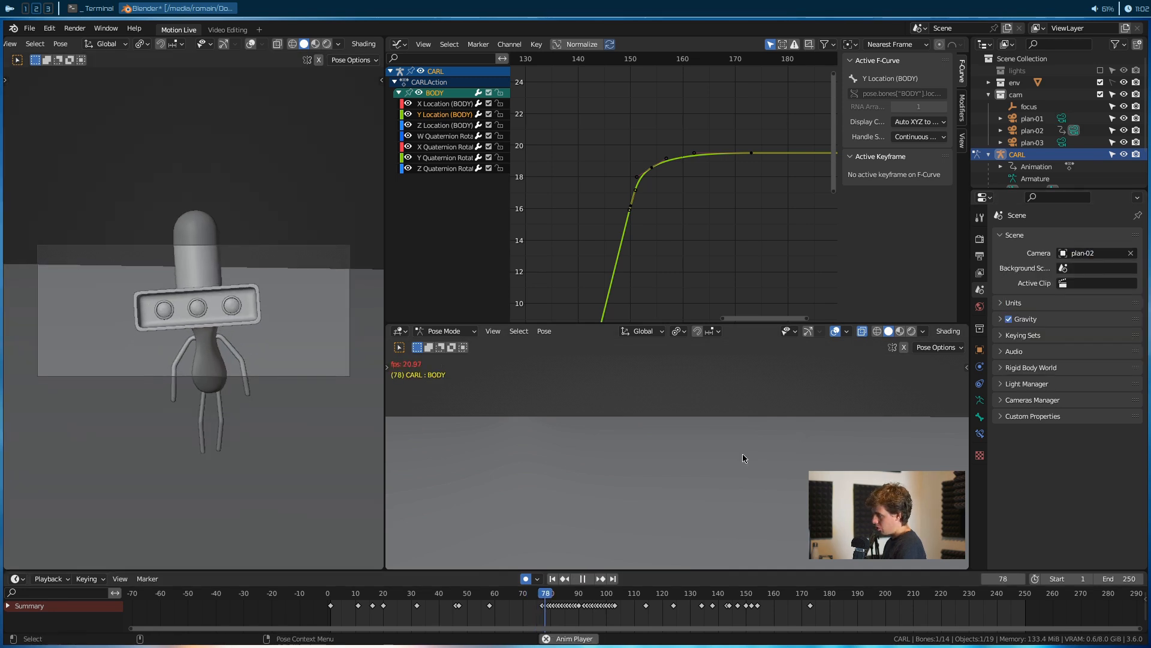
key("space")
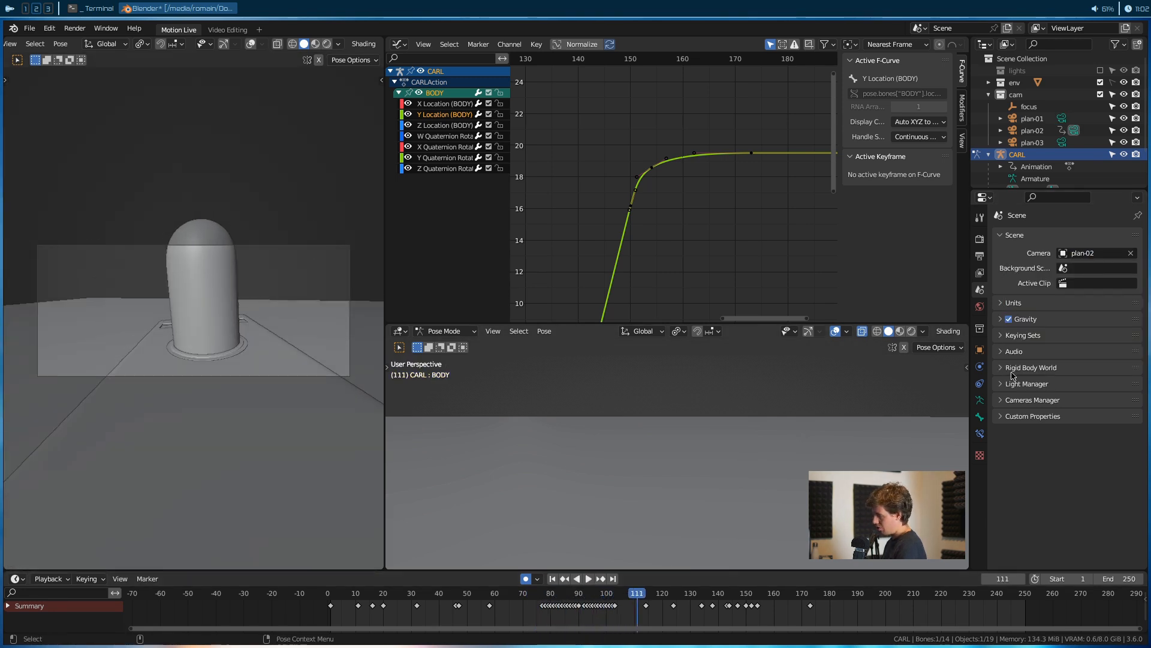
Set the scene camera back to plan-03, play the third shot from frame 111 and save the file
left_click(1087, 252)
left_click(1073, 283)
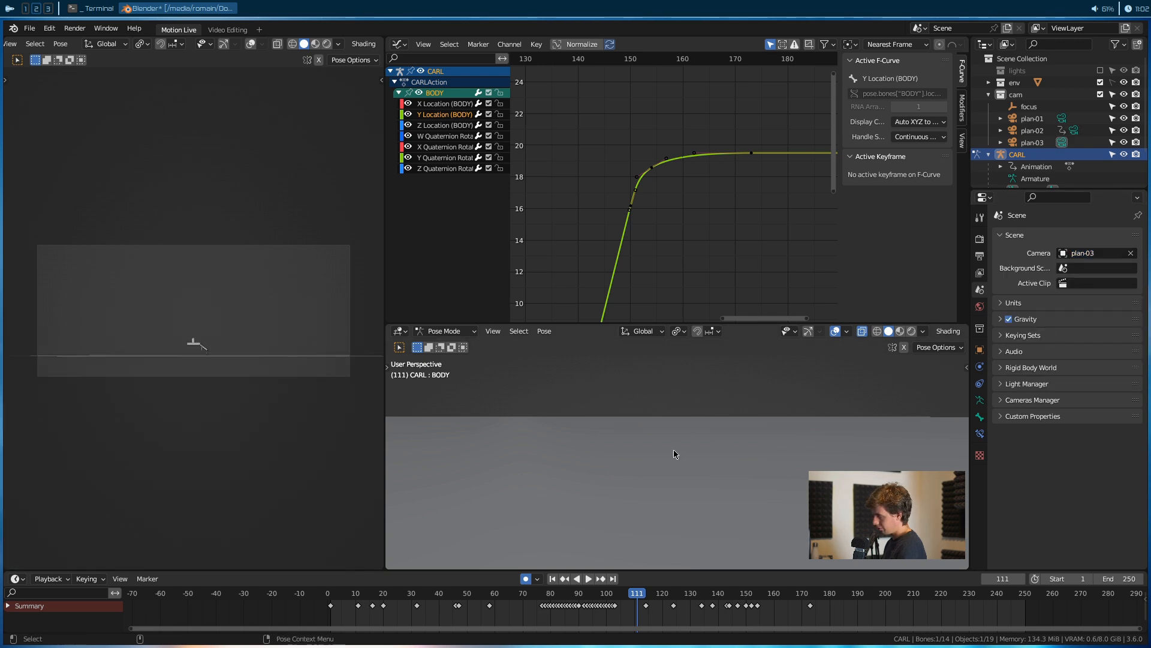
key("space")
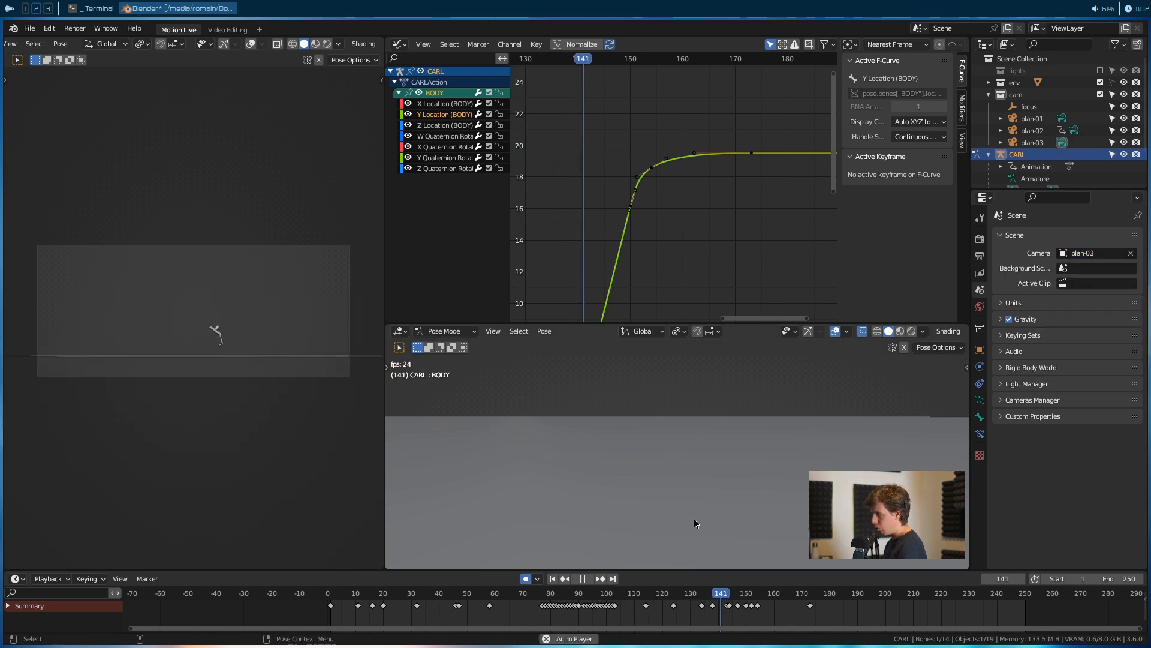
key("space")
key("ctrl+s")
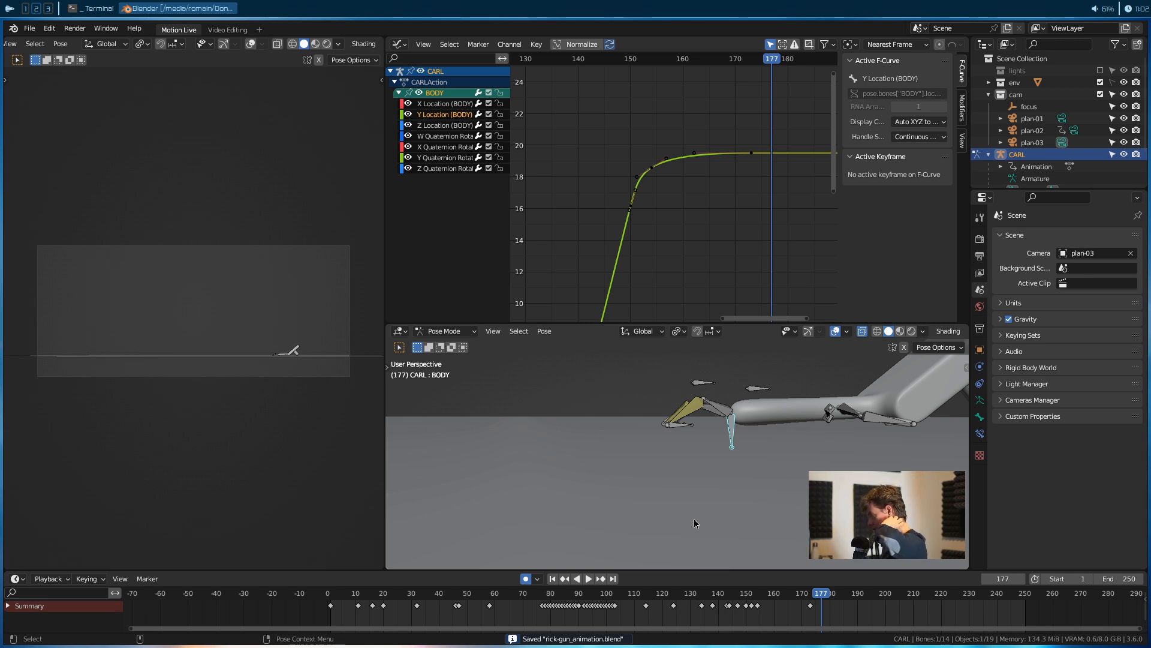
Replay the plan-03 jump and slide from about frame 124 and save the file again
left_click_drag(818, 594, 673, 588)
key("space")
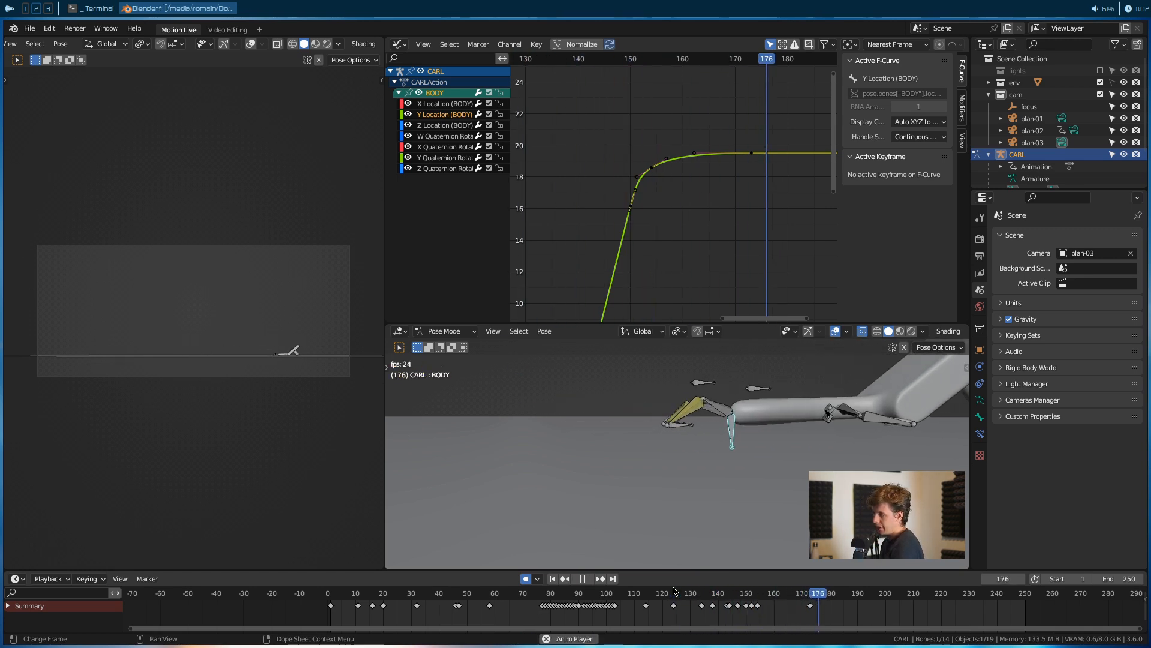
key("space")
key("ctrl+s")
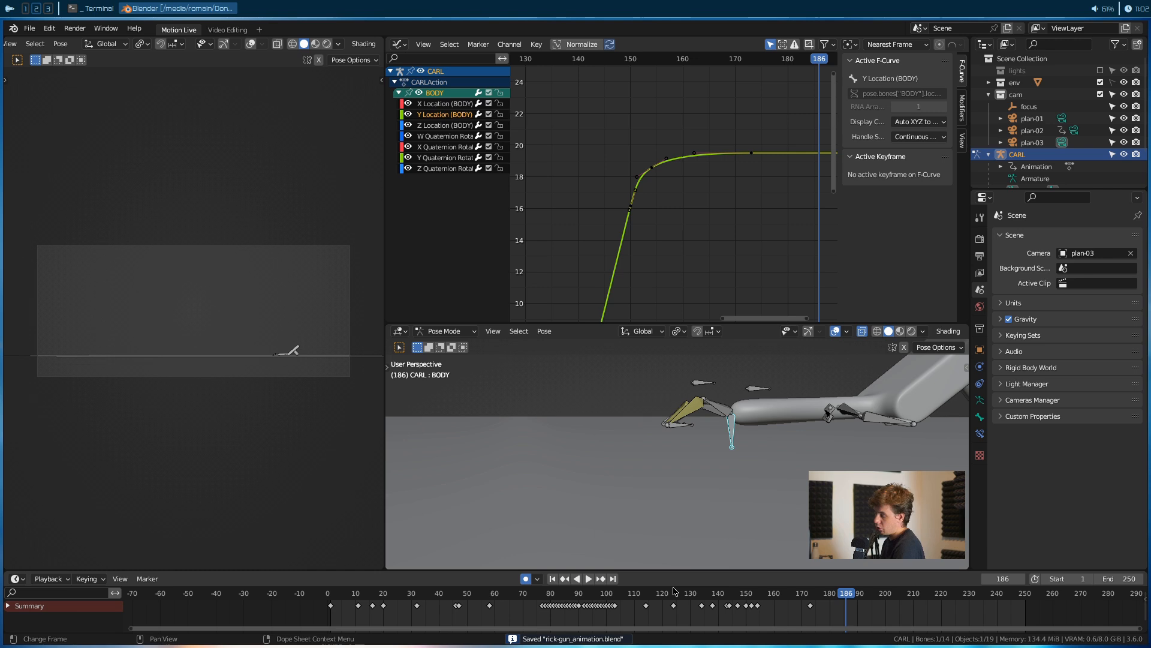